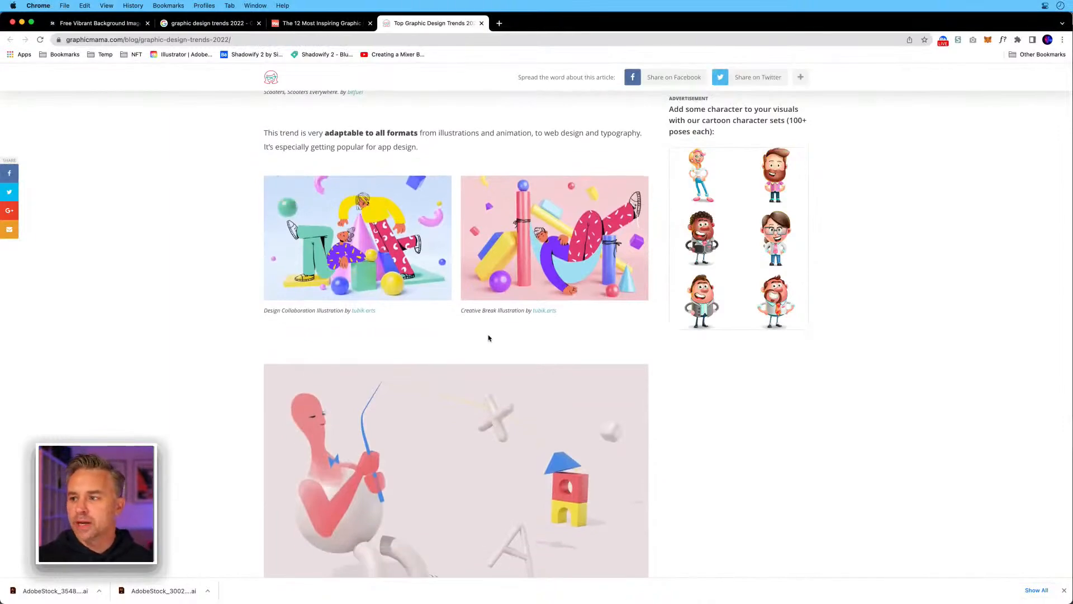
# Find the trend overview list in the Graphic Design Trends 2022 article and open its Candy colors section.
pyautogui.scroll(10, 488, 339)
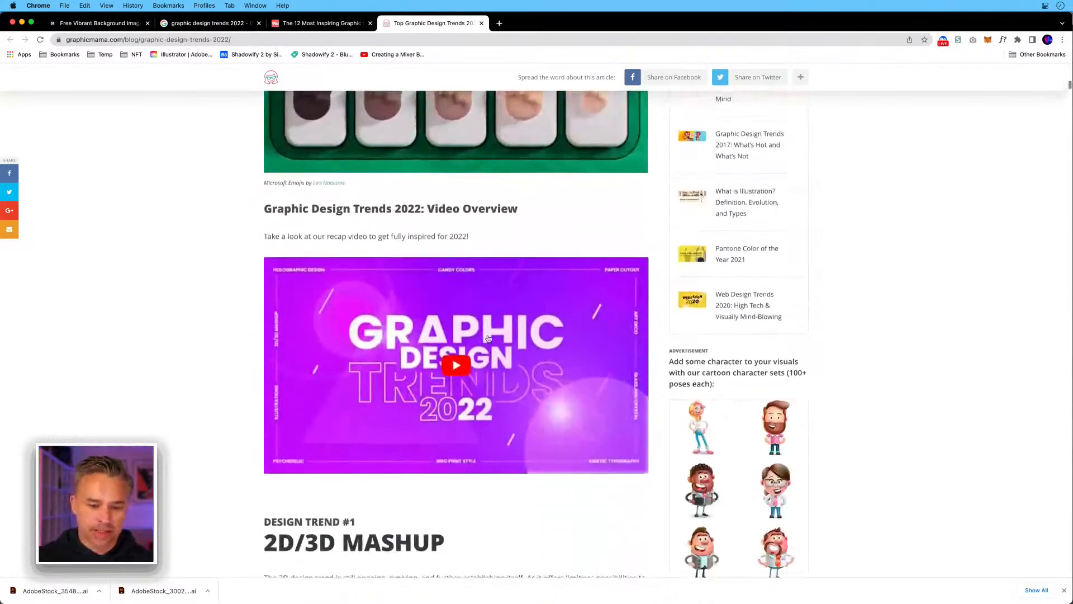
pyautogui.scroll(10, 488, 338)
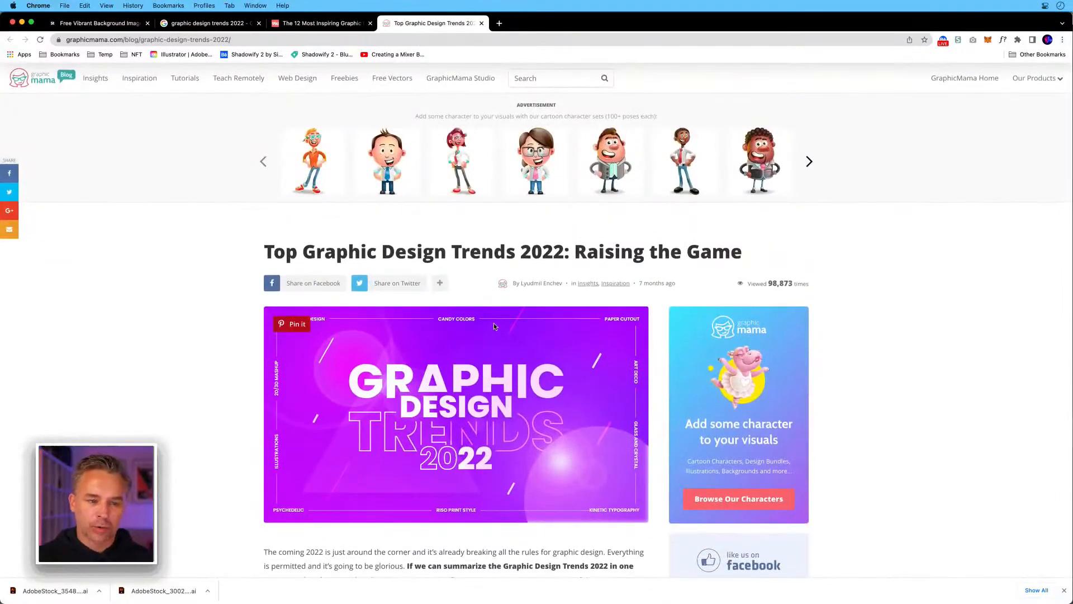
pyautogui.scroll(-5, 159, 346)
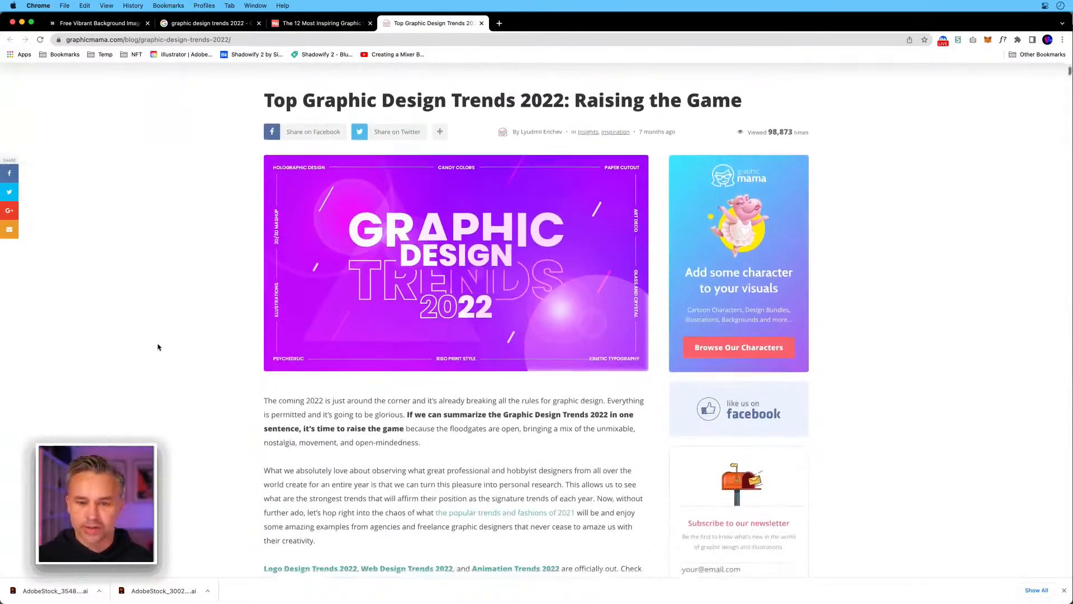
pyautogui.scroll(-5, 159, 347)
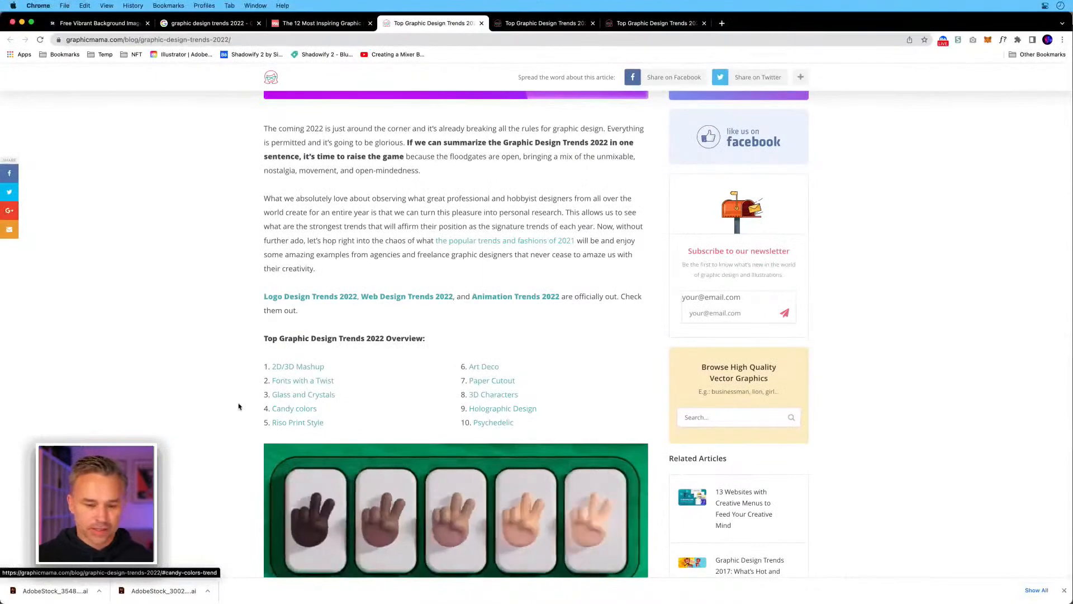
pyautogui.click(293, 409)
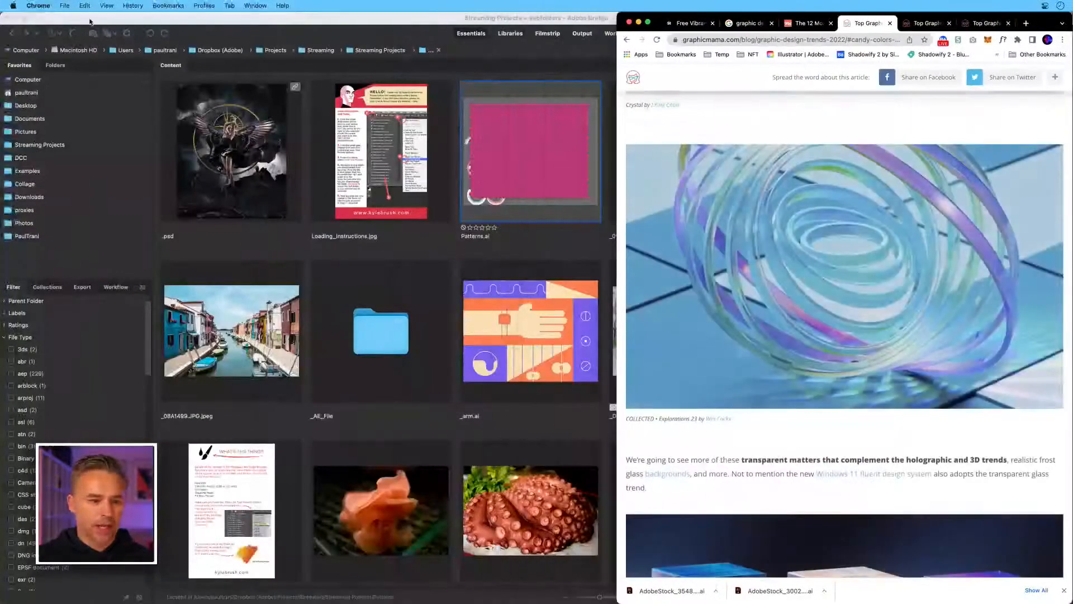
# Narrow the Illustrator window and return to the article's trend overview in a widened browser window overlapping it.
pyautogui.click(15, 19)
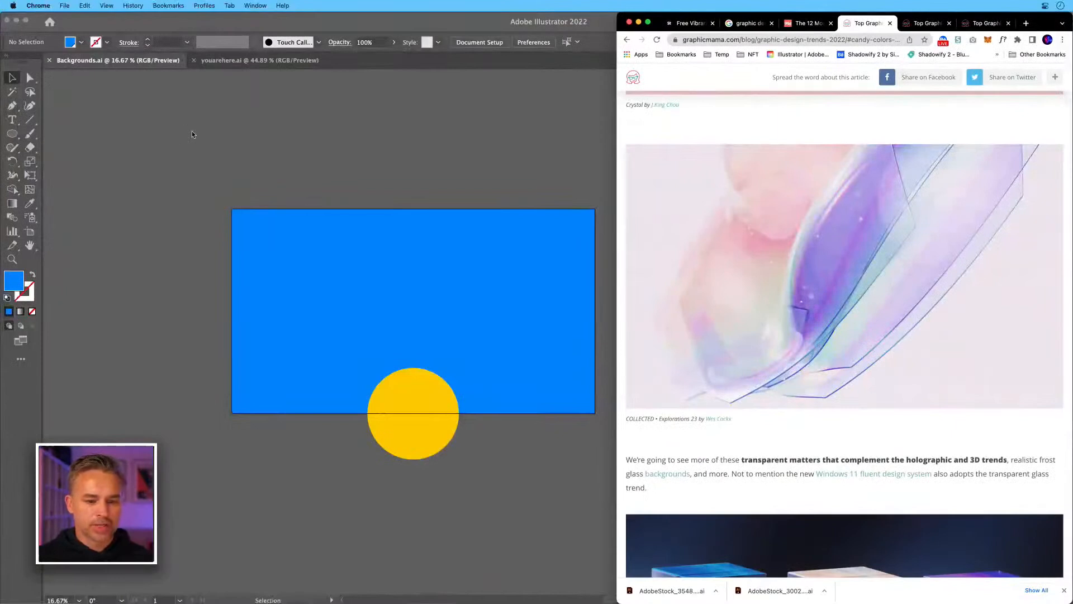
pyautogui.click(499, 144)
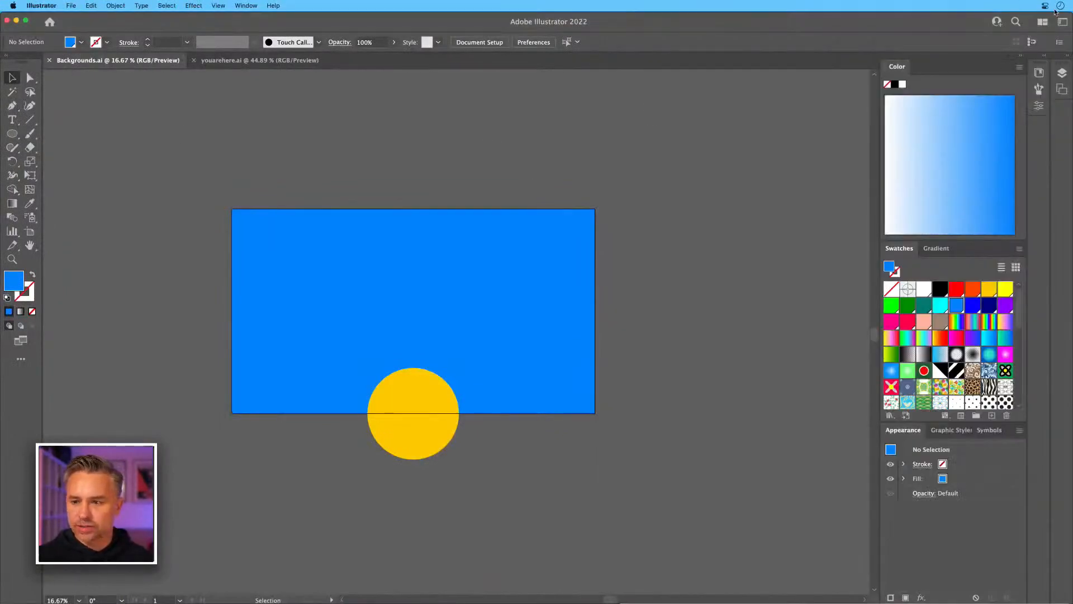
pyautogui.moveTo(1015, 6); pyautogui.dragTo(934, 4)
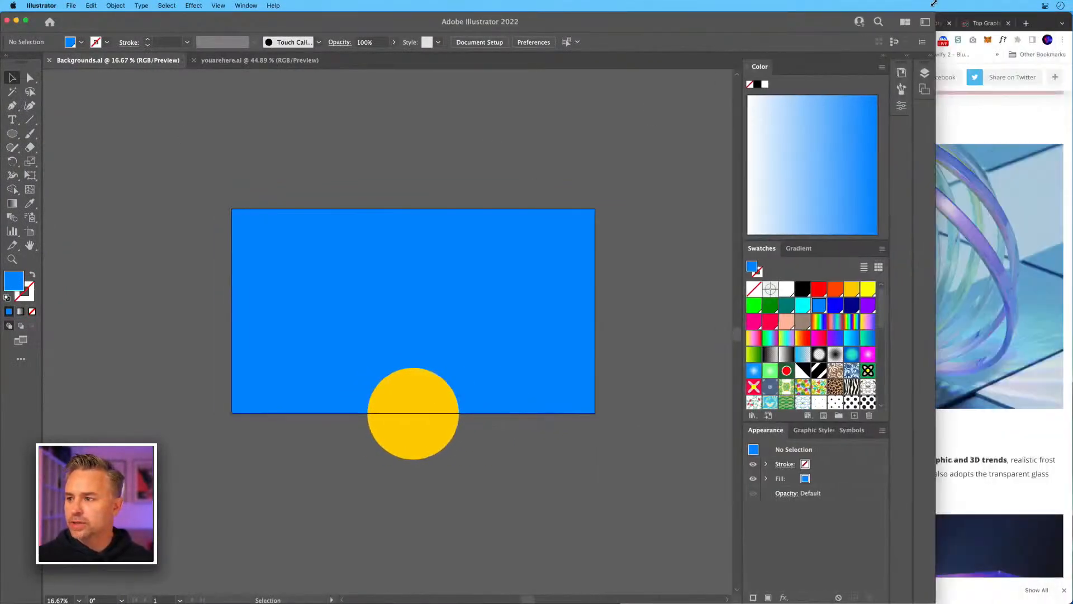
pyautogui.click(1042, 238)
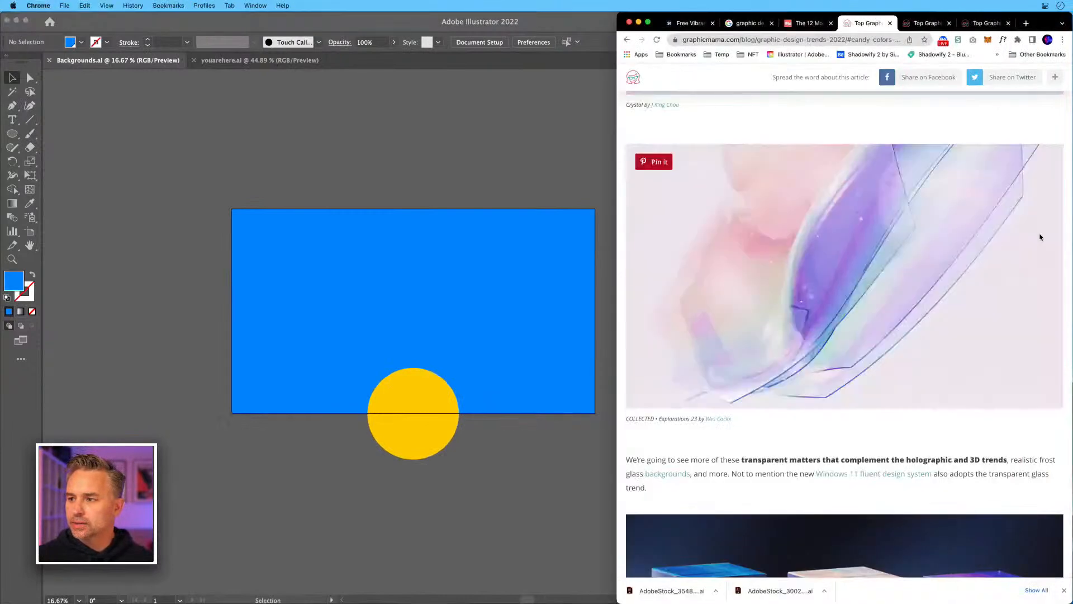
pyautogui.click(626, 41)
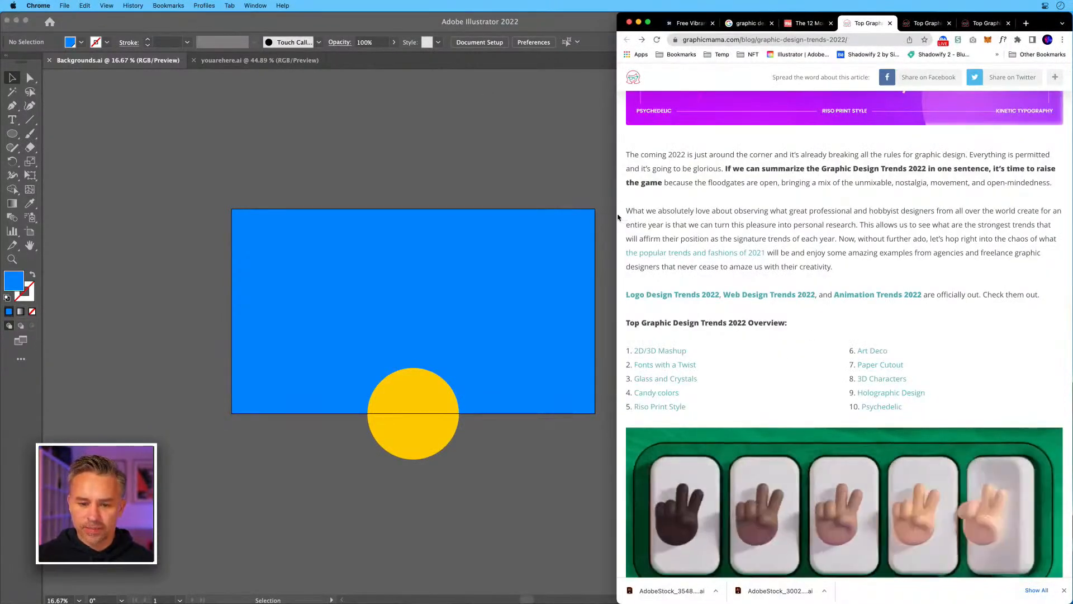
pyautogui.moveTo(619, 217); pyautogui.dragTo(270, 243)
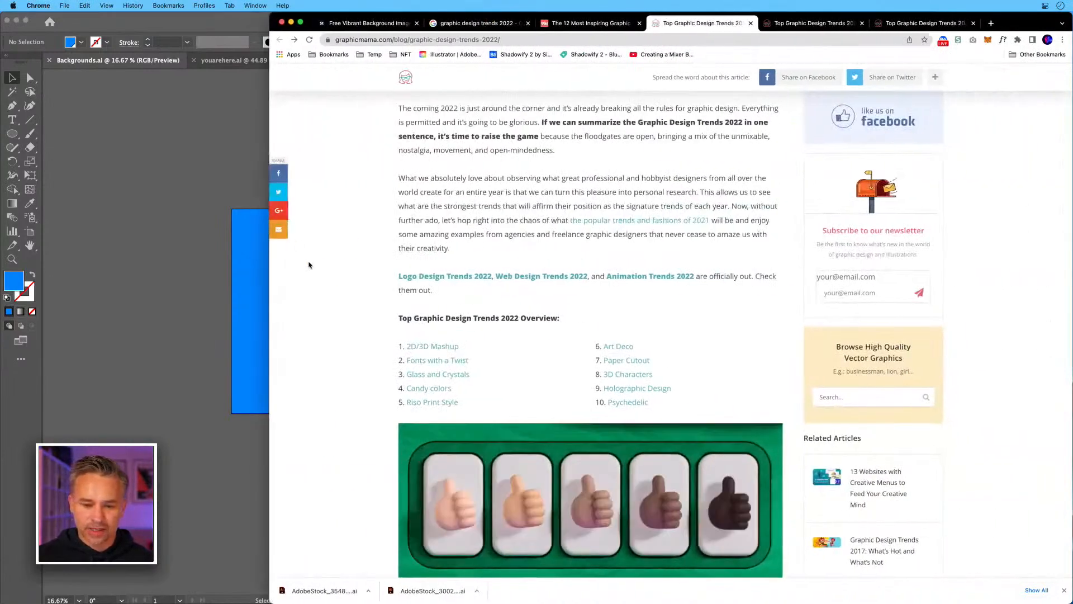
# Copy the colourful clay-creature image from the article's Candy colors section into Backgrounds.ai, placing it above the blue artboard.
pyautogui.click(425, 388)
pyautogui.moveTo(582, 380); pyautogui.dragTo(260, 140)
pyautogui.press('super+equal')
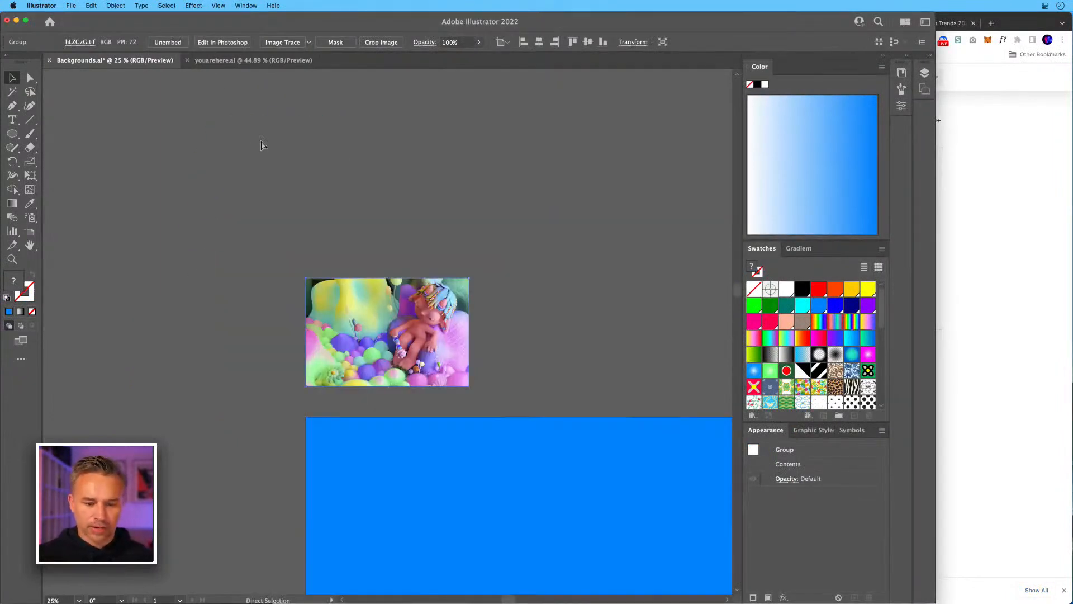
pyautogui.press('super+equal')
pyautogui.press('super+equal')
pyautogui.press('super+equal')
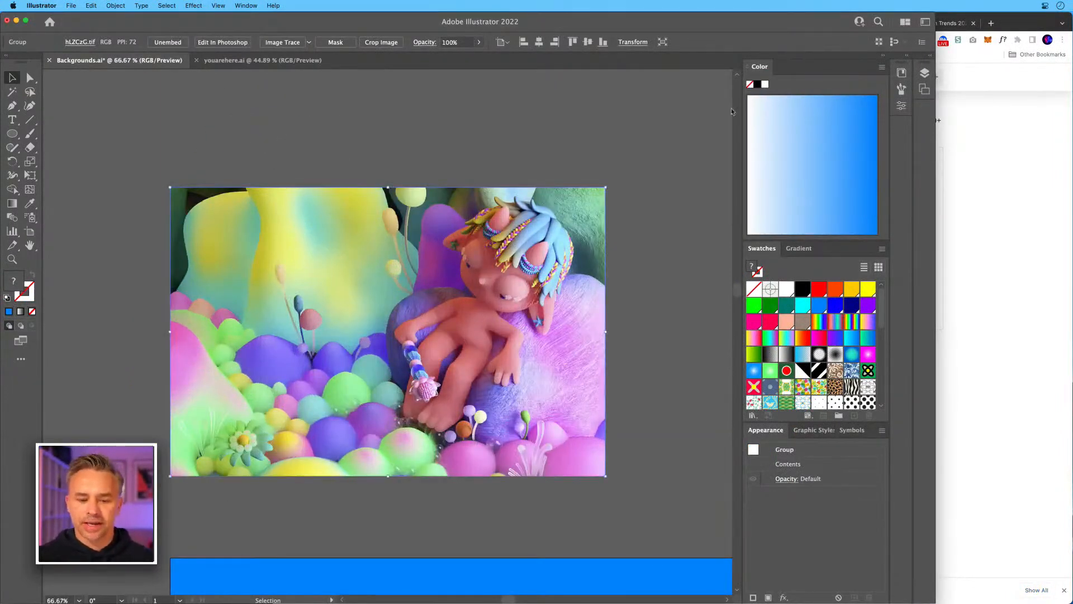
# Copy the pink illustration with the green circle and streamers from the Candy colors section into Backgrounds.ai.
pyautogui.click(975, 199)
pyautogui.scroll(-10, 915, 222)
pyautogui.scroll(-10, 916, 222)
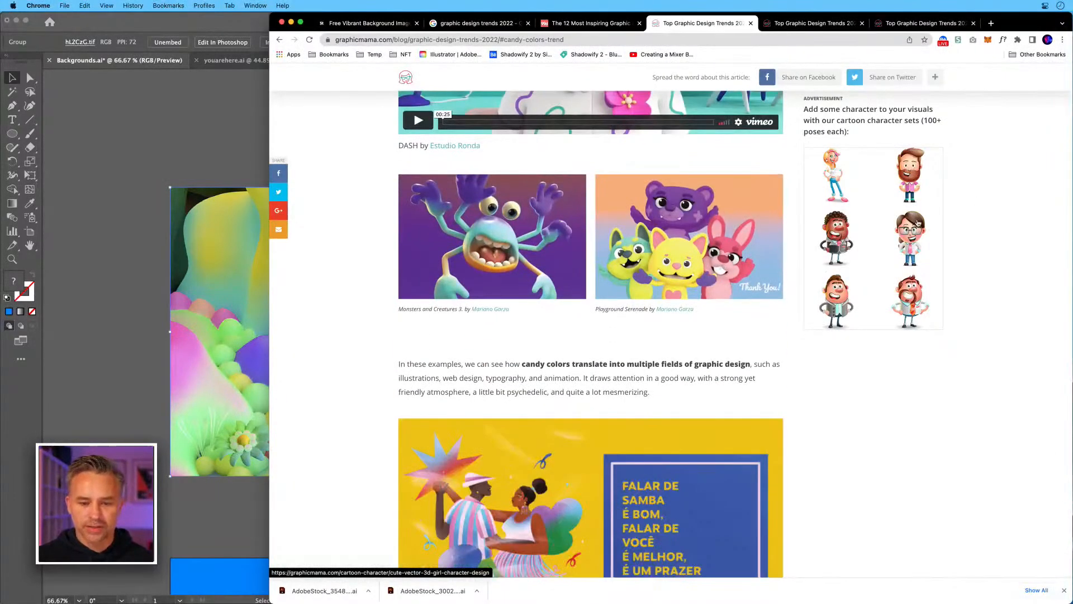
pyautogui.scroll(-5, 844, 351)
pyautogui.scroll(-1, 844, 348)
pyautogui.moveTo(547, 204); pyautogui.dragTo(159, 127)
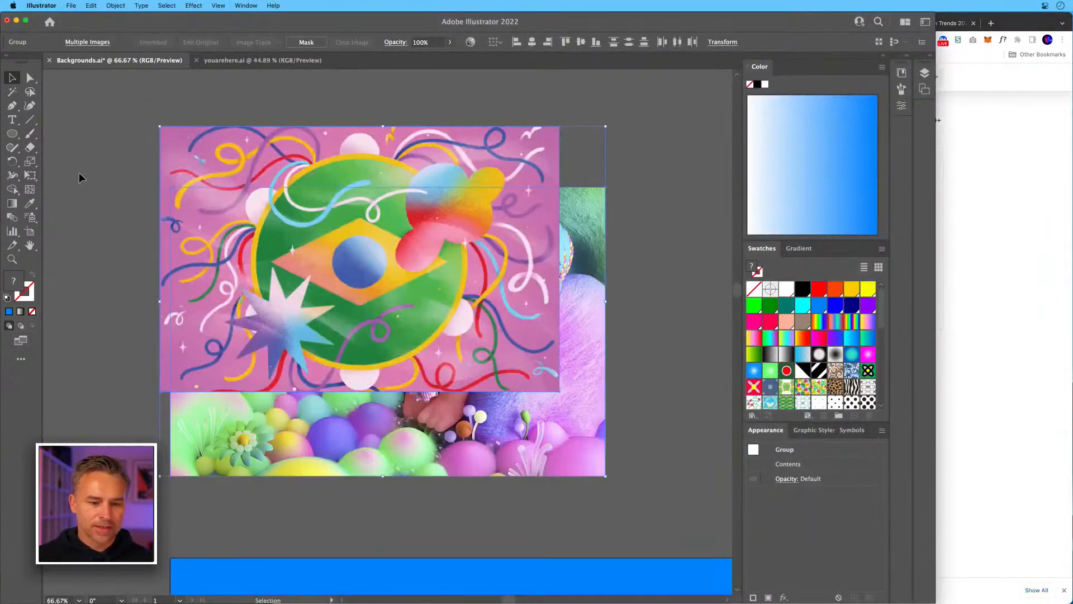
# Arrange the two reference images side by side above the artboard, with the pink illustration beside the clay creature.
pyautogui.click(79, 172)
pyautogui.moveTo(102, 150); pyautogui.dragTo(133, 286)
pyautogui.moveTo(227, 325); pyautogui.dragTo(340, 132)
pyautogui.moveTo(311, 190); pyautogui.dragTo(601, 417)
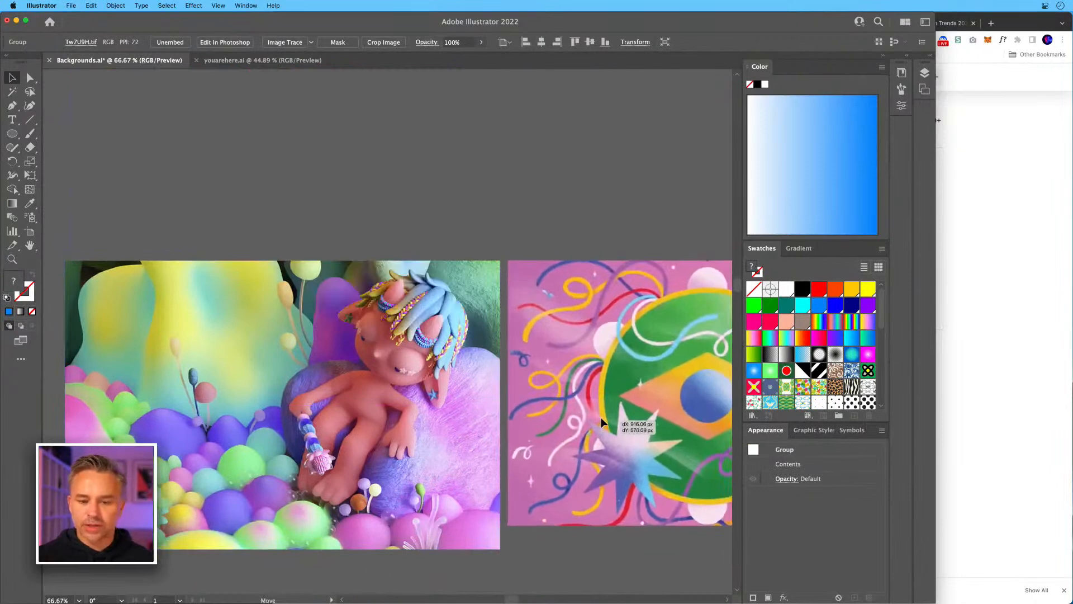
pyautogui.scroll(-5, 473, 246)
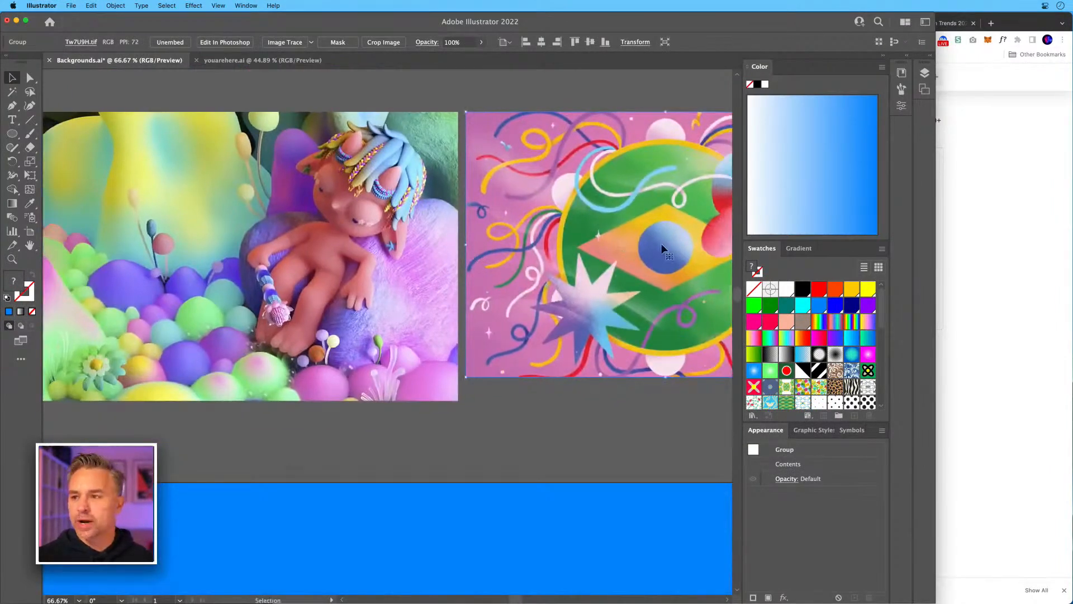
# Switch back to the browser and examine further design examples in the Candy colors section.
pyautogui.click(987, 263)
pyautogui.scroll(-5, 951, 275)
pyautogui.scroll(3, 953, 278)
pyautogui.scroll(1, 952, 277)
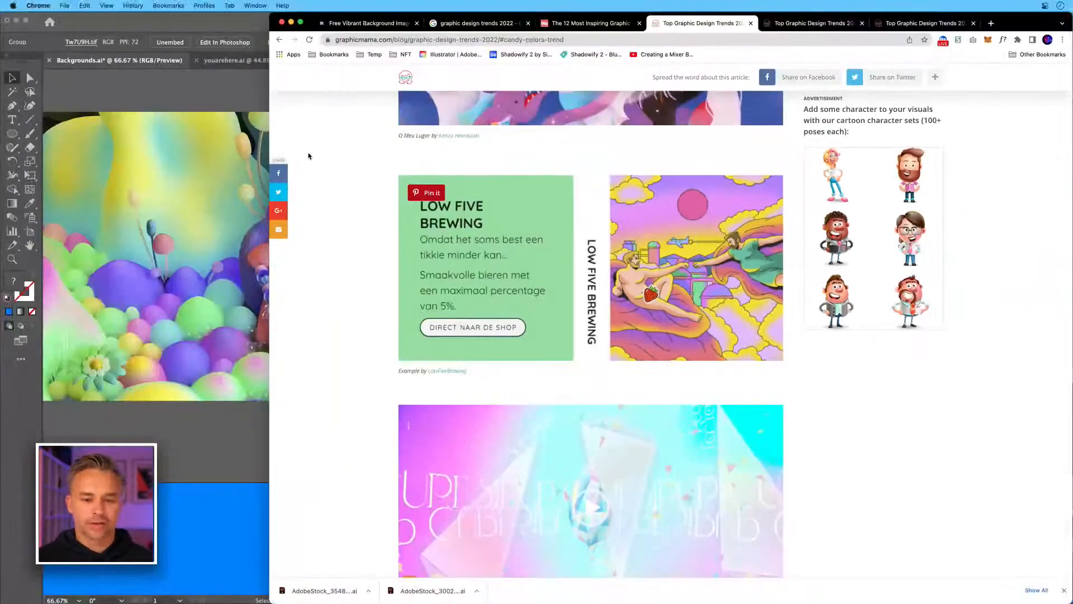
# Examine the Daydream doodles and Anti-design examples in the 99designs trends article, dismissing the newsletter sign-up.
pyautogui.click(568, 23)
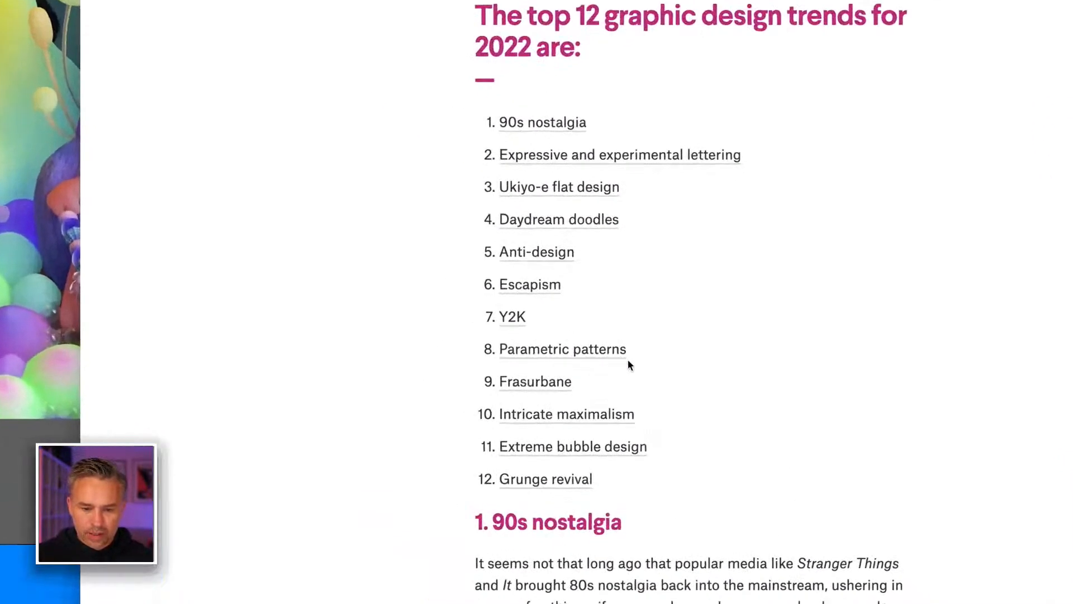
pyautogui.click(534, 222)
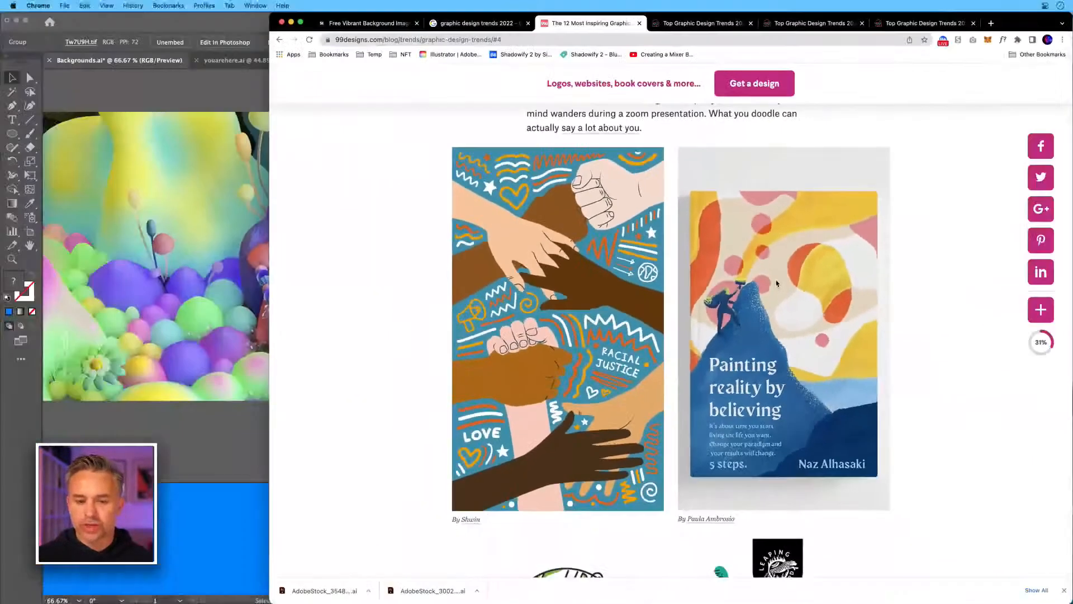
pyautogui.scroll(-5, 776, 283)
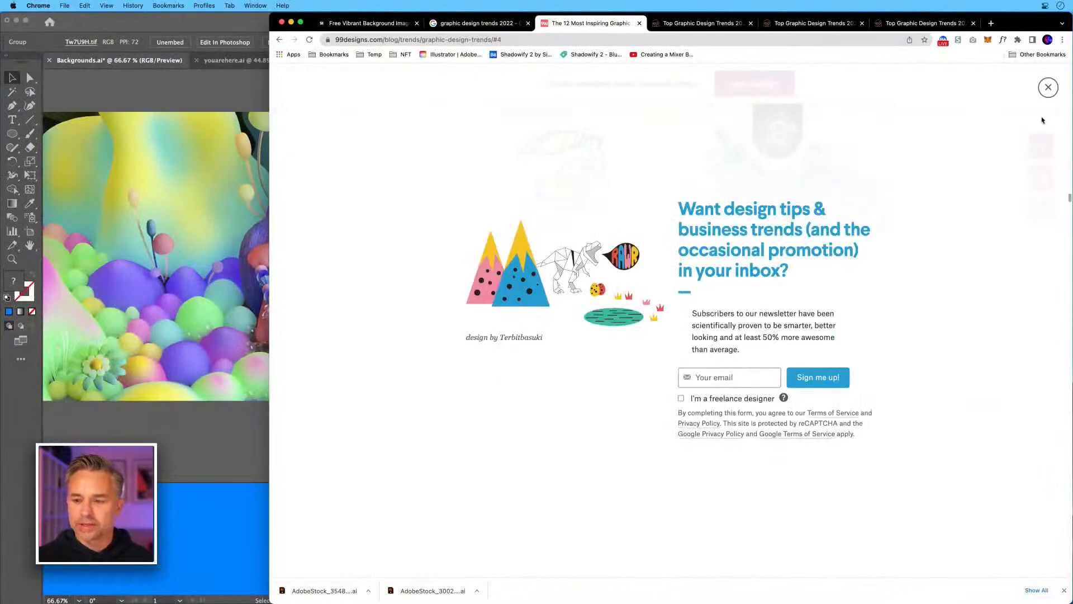
pyautogui.click(1049, 87)
pyautogui.scroll(3, 716, 304)
pyautogui.scroll(8, 716, 304)
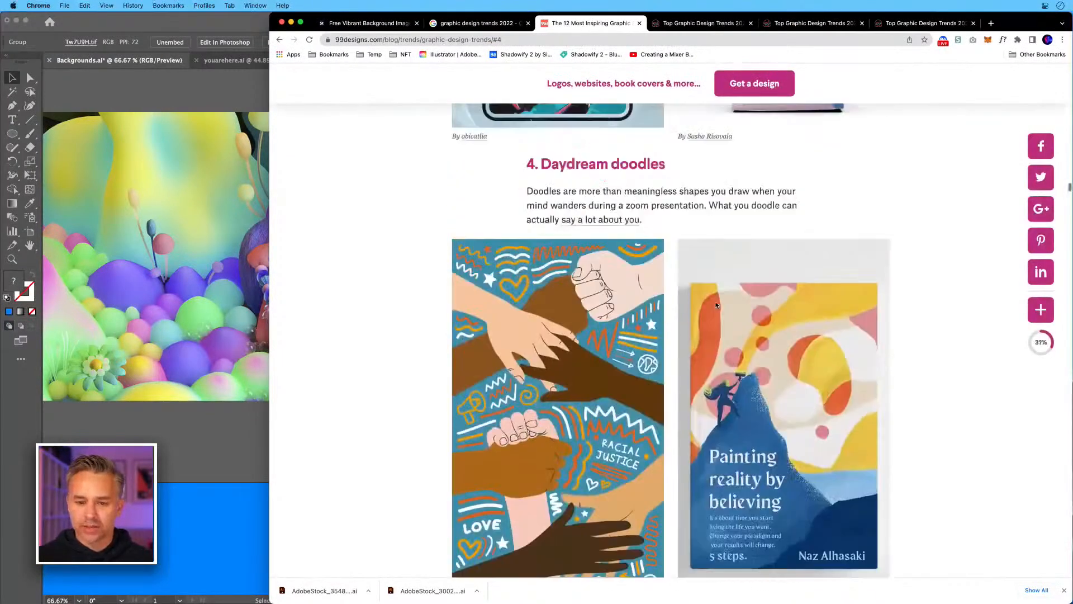
pyautogui.scroll(-4, 716, 305)
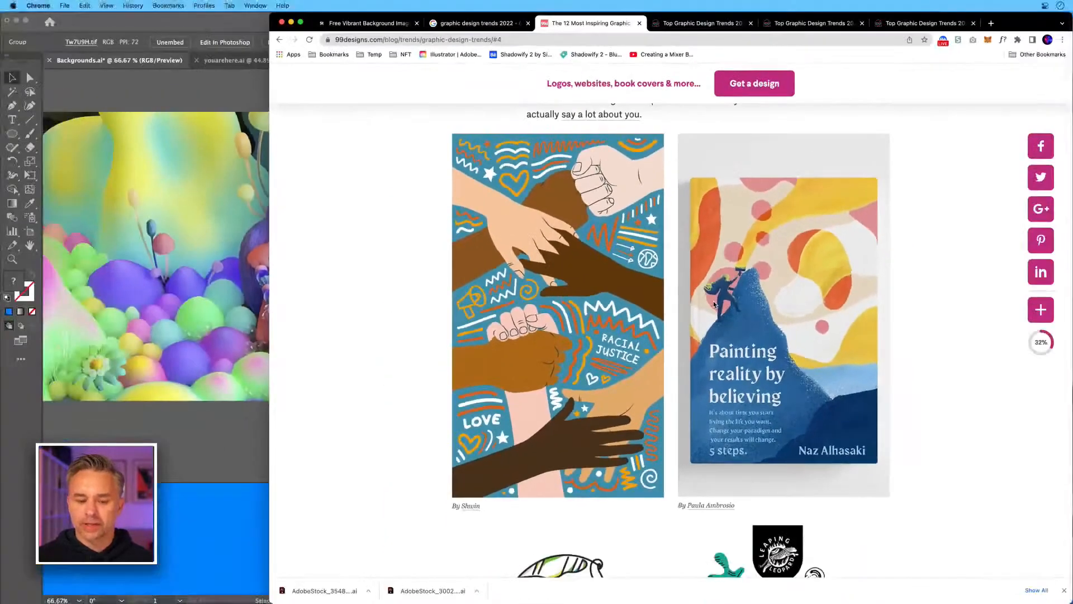
pyautogui.scroll(-5, 716, 304)
pyautogui.scroll(-15, 715, 305)
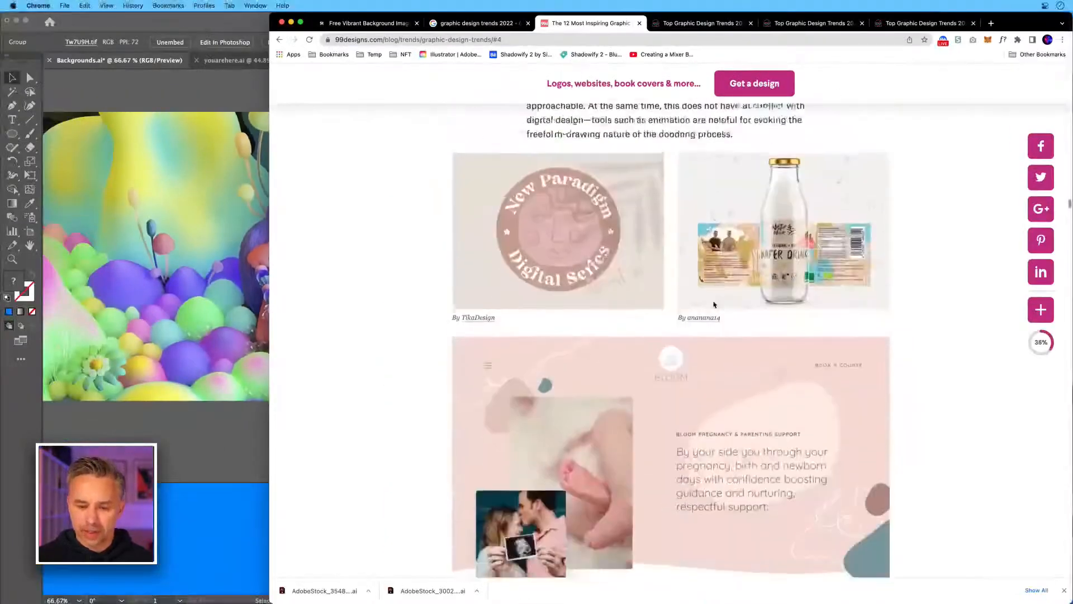
pyautogui.scroll(-12, 715, 305)
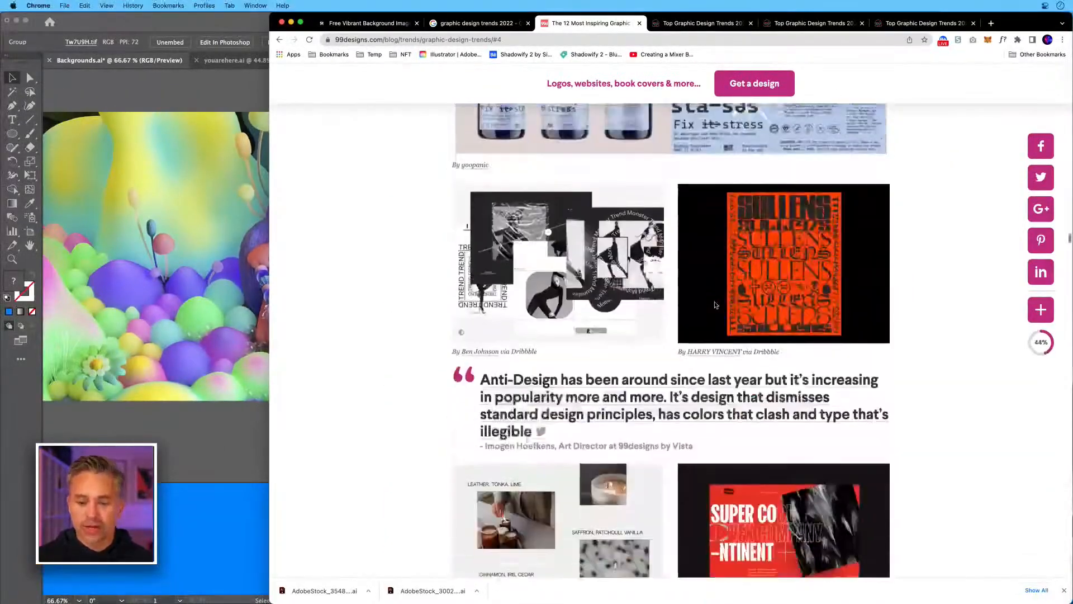
# Minimise the browser and widen the Illustrator window to full screen width, with nothing selected.
pyautogui.click(1064, 590)
pyautogui.click(292, 22)
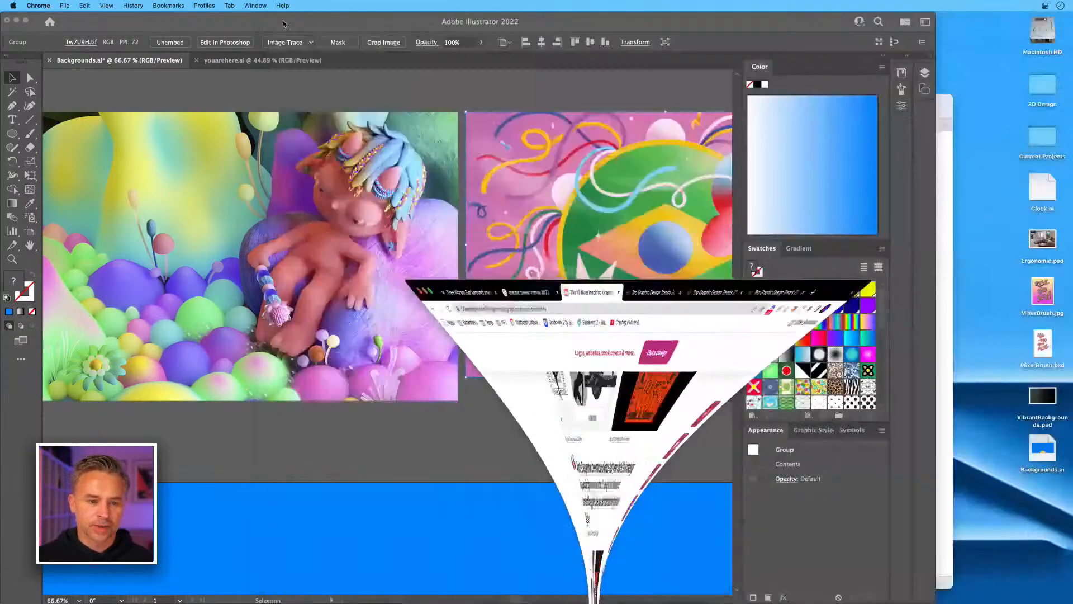
pyautogui.moveTo(935, 13); pyautogui.dragTo(1070, 5)
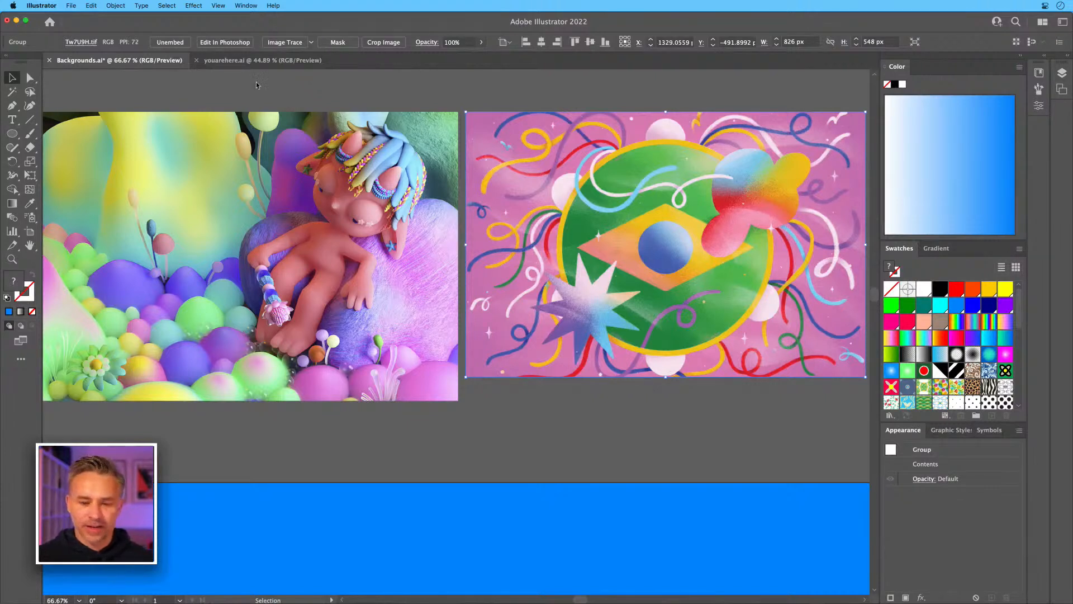
pyautogui.click(583, 422)
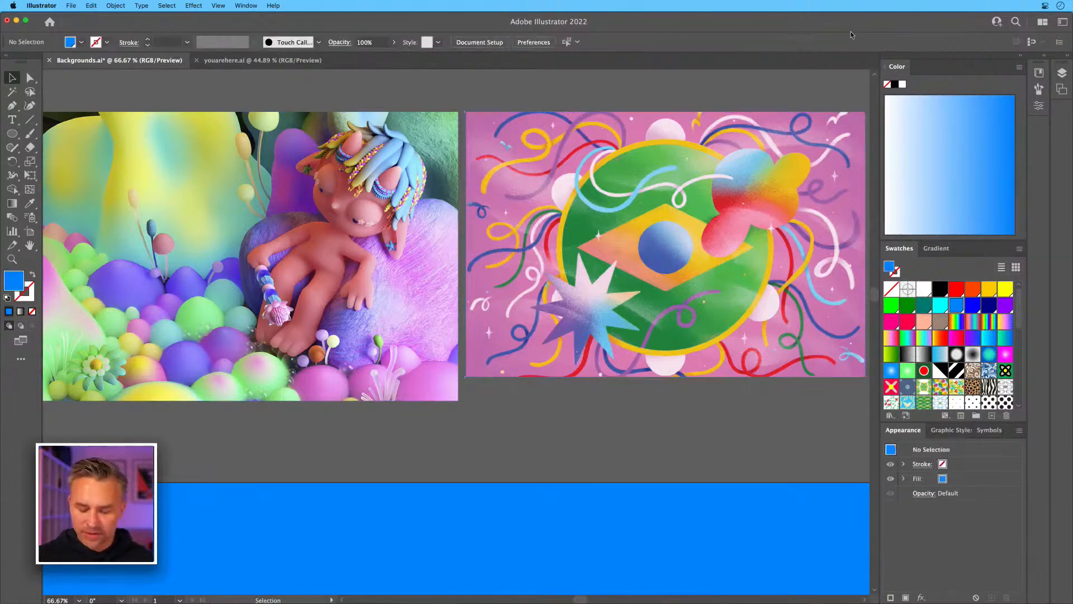
# Show the document's layer list and make Layer 2 the active layer.
pyautogui.press('super+0')
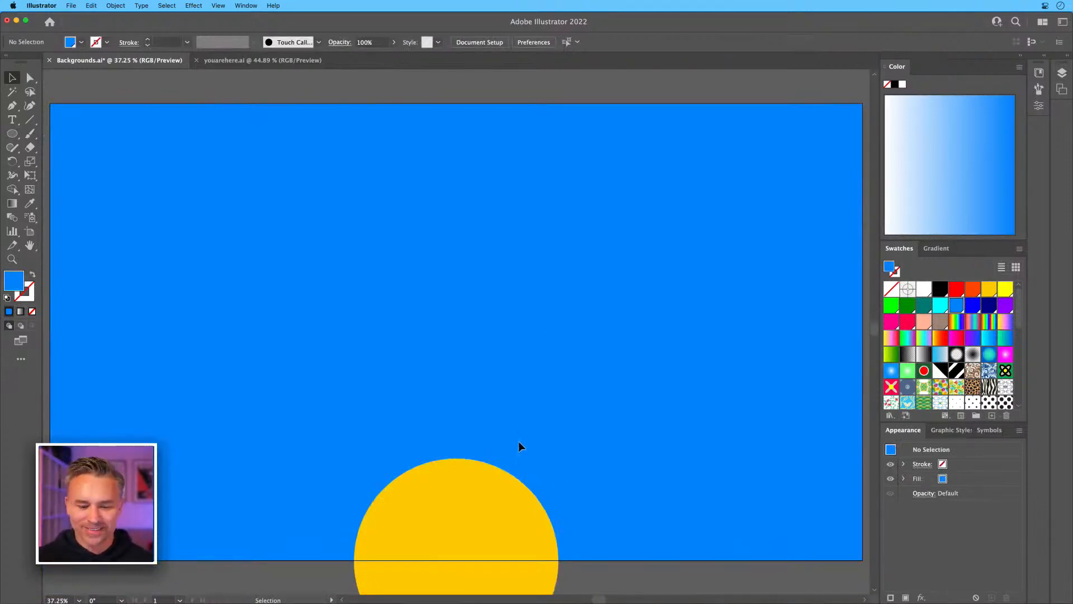
pyautogui.press('super+minus')
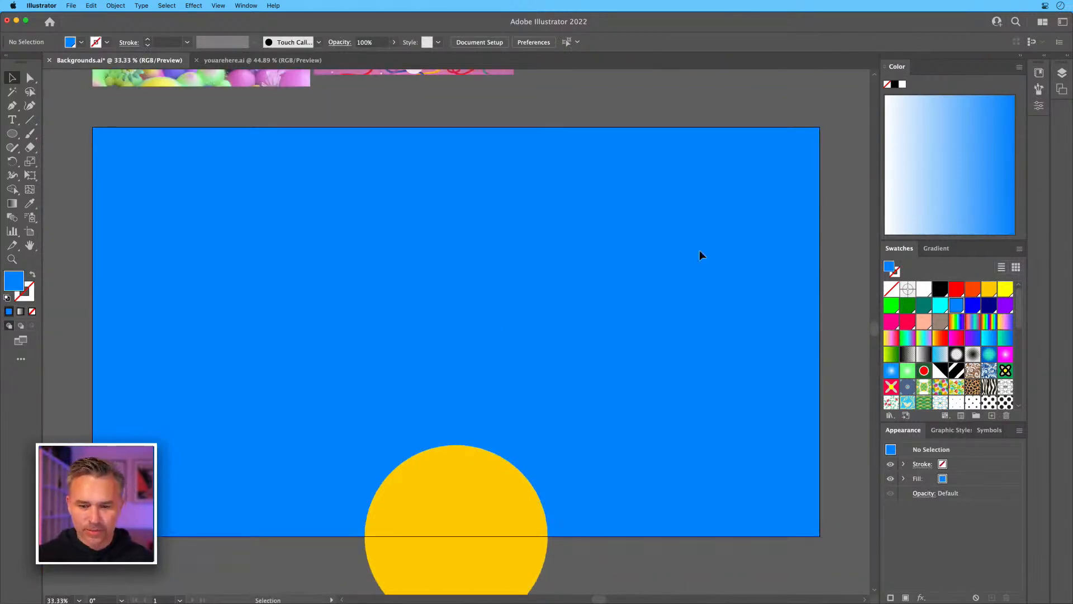
pyautogui.click(1069, 57)
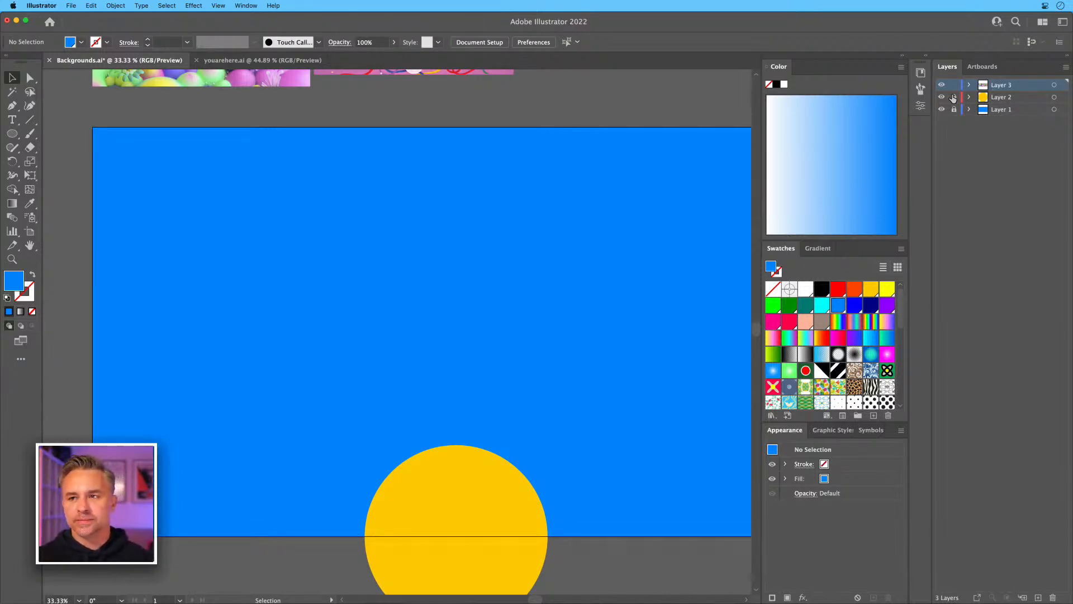
pyautogui.click(1003, 99)
# Try swatch fills on Layer 1's background rectangle, ending on blue, unlocking the layer for it and relocking it.
pyautogui.click(954, 109)
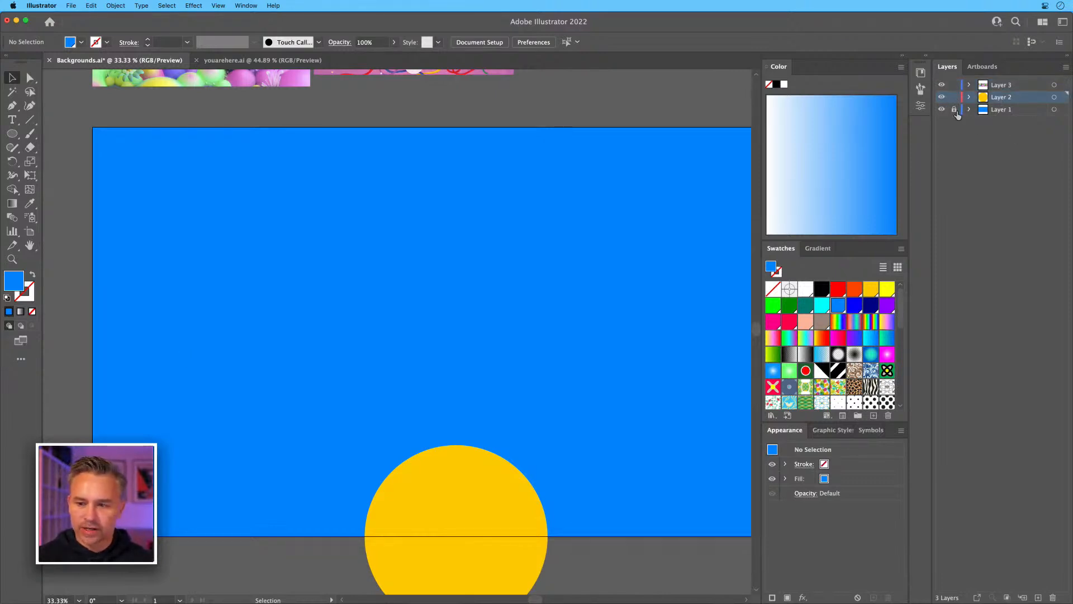
pyautogui.click(656, 269)
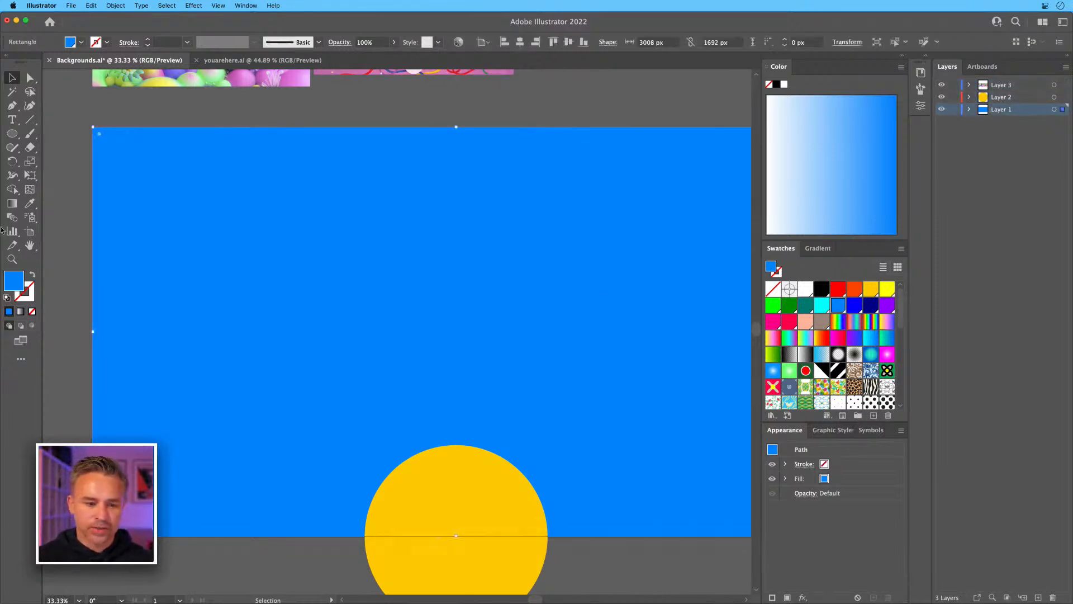
pyautogui.doubleClick(13, 280)
pyautogui.click(554, 226)
pyautogui.click(789, 322)
pyautogui.click(822, 305)
pyautogui.click(839, 307)
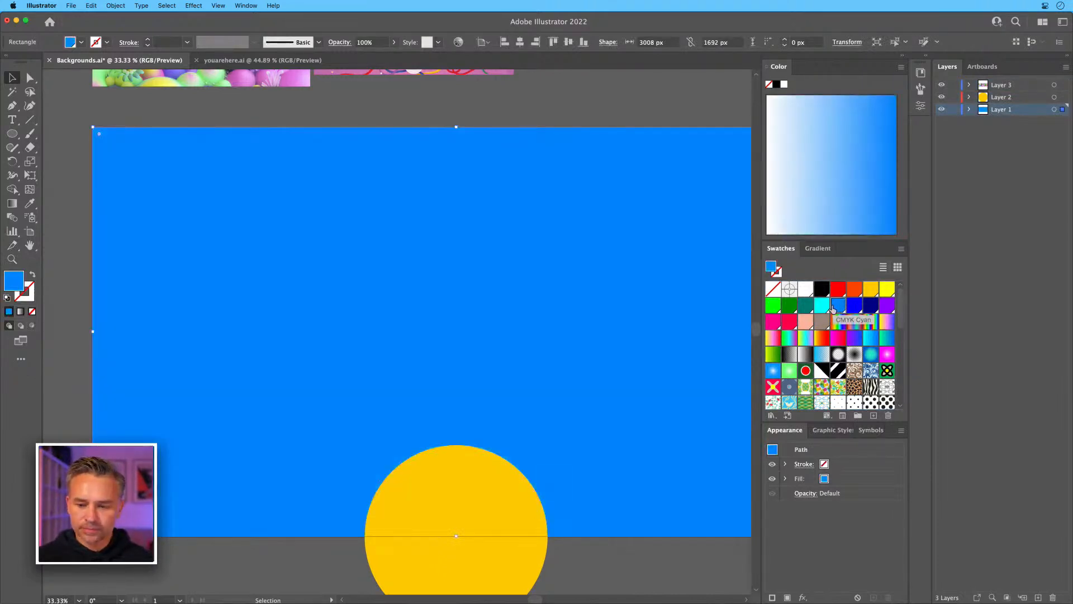
pyautogui.click(955, 109)
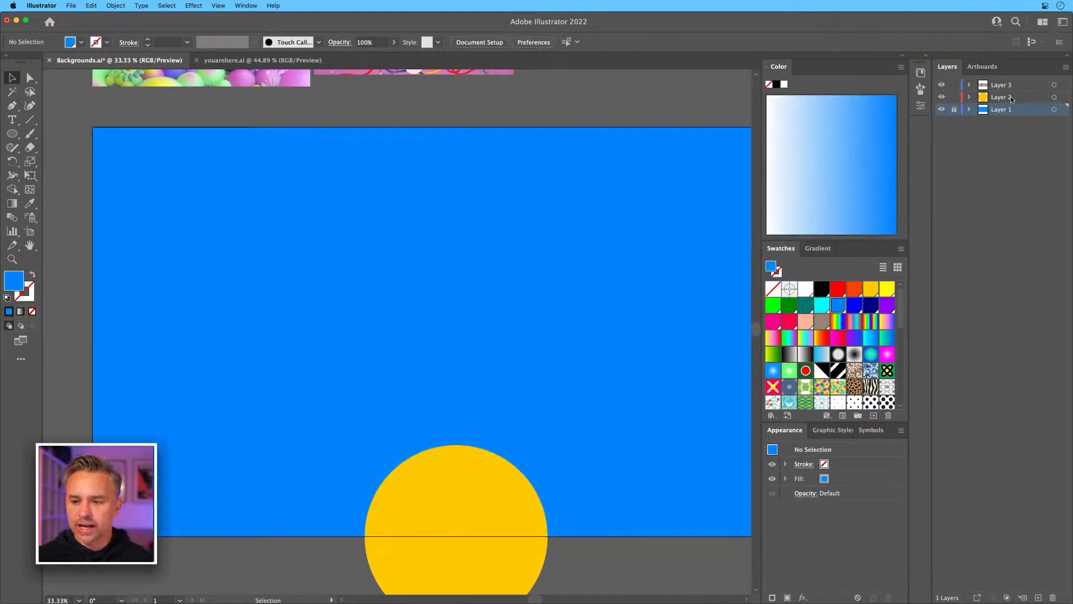
# Add a new layer above Layer 2 and choose the Star tool.
pyautogui.click(1038, 597)
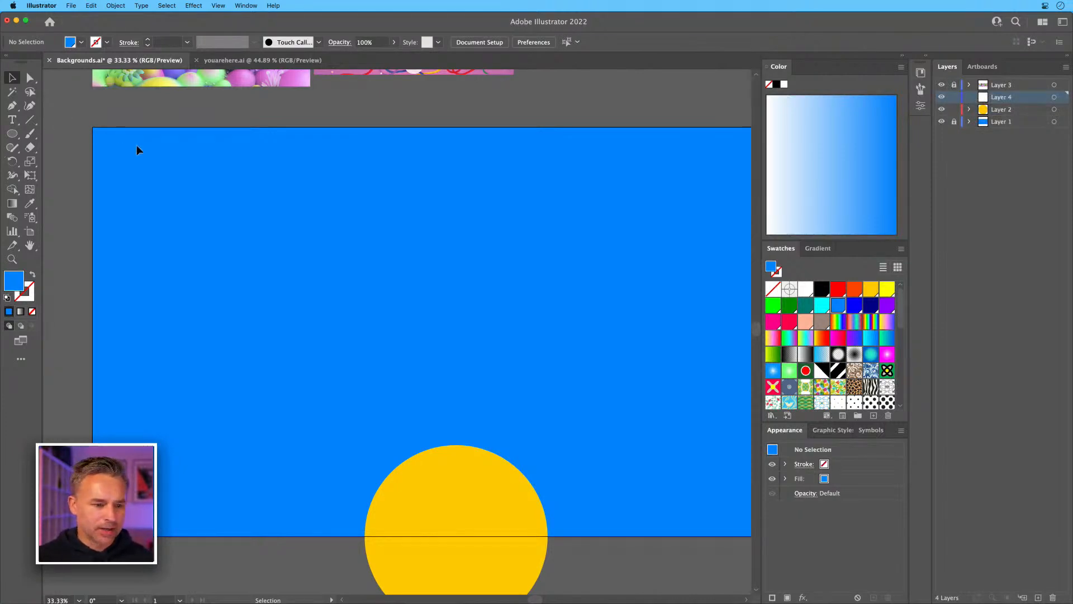
pyautogui.click(10, 135)
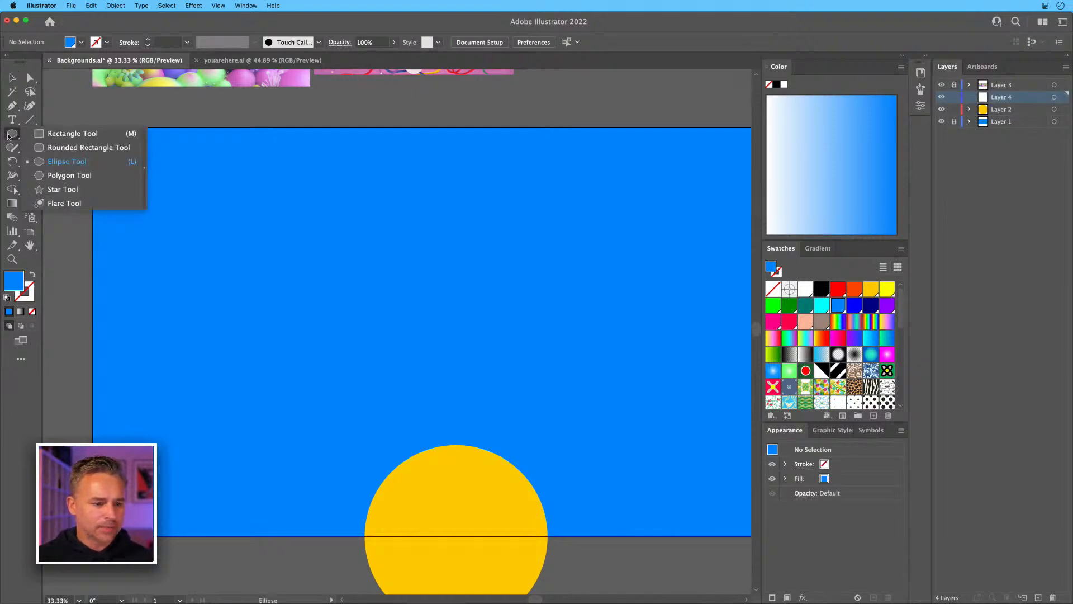
pyautogui.click(56, 190)
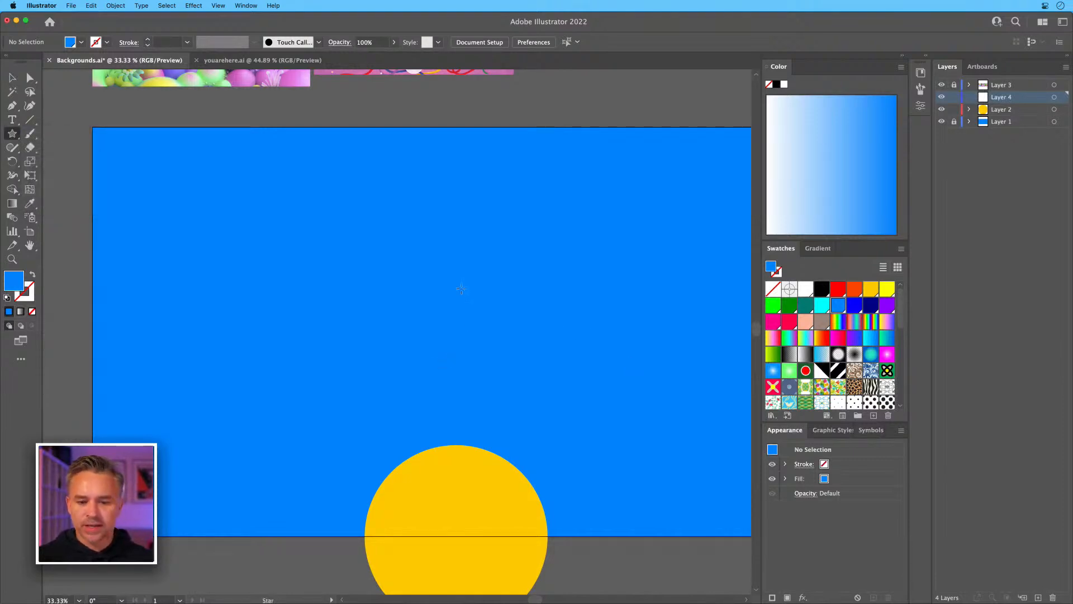
pyautogui.scroll(-2, 461, 289)
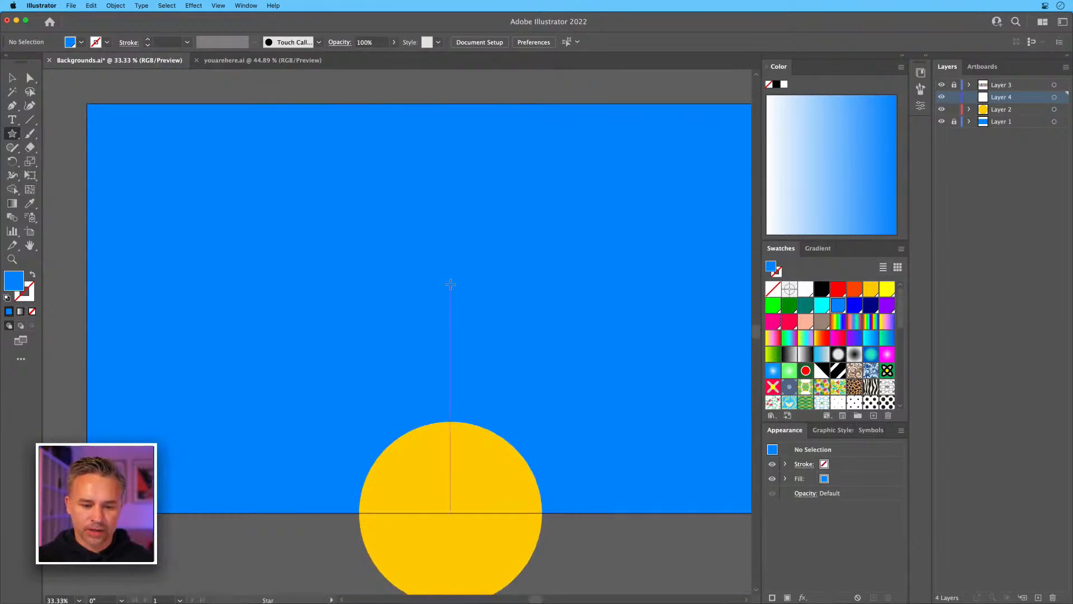
pyautogui.moveTo(520, 366); pyautogui.dragTo(562, 419)
pyautogui.press('super+z')
# Fill Layer 1's background rectangle with the peach swatch, unlocking and relocking the layer, and make Layer 4 active.
pyautogui.click(953, 121)
pyautogui.click(11, 77)
pyautogui.click(118, 143)
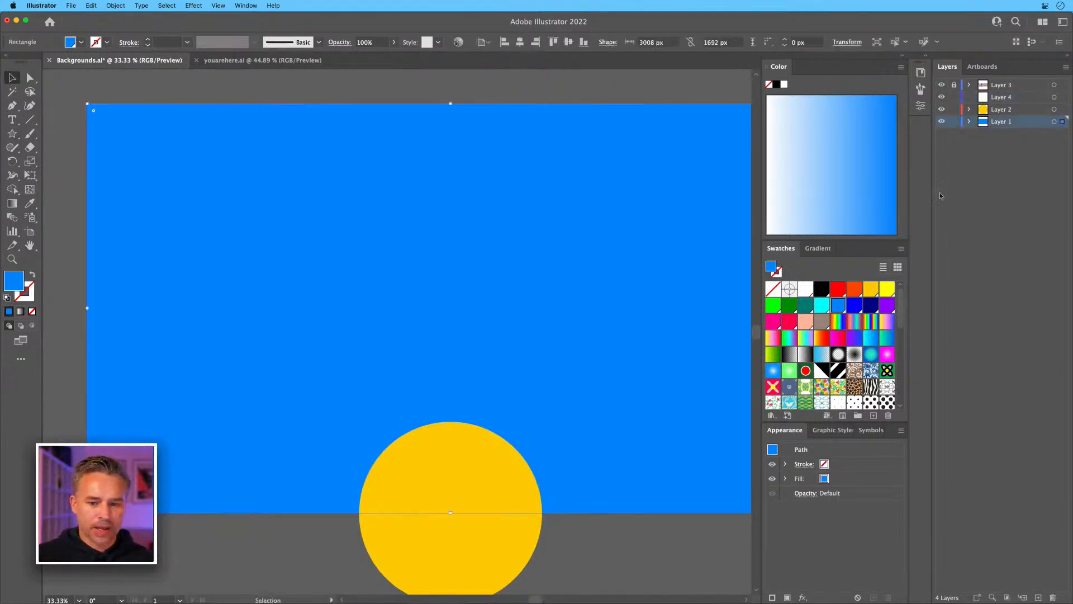
pyautogui.click(803, 321)
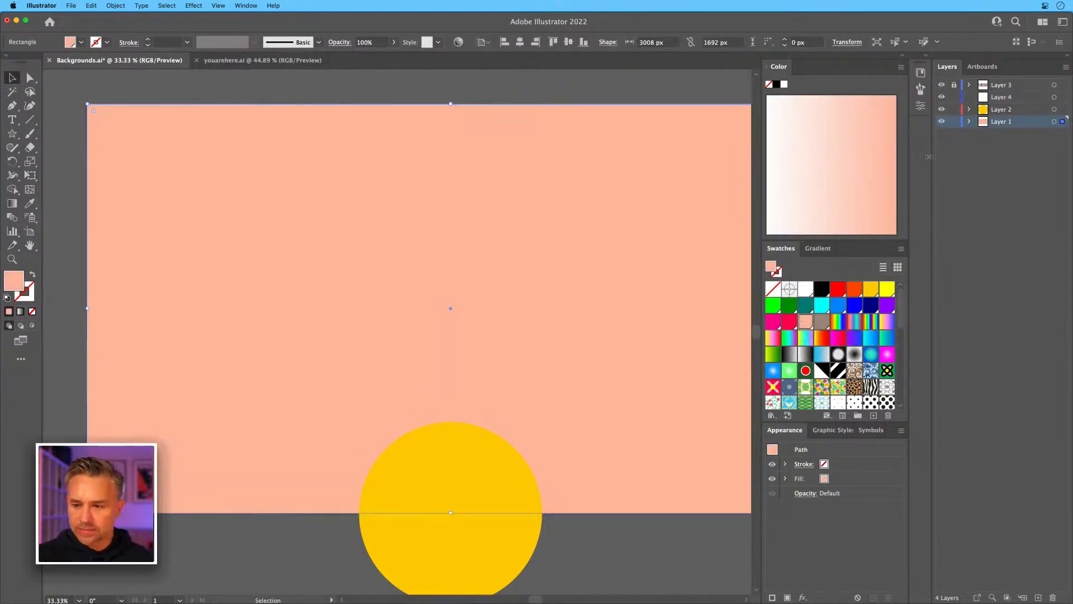
pyautogui.click(954, 122)
pyautogui.click(995, 98)
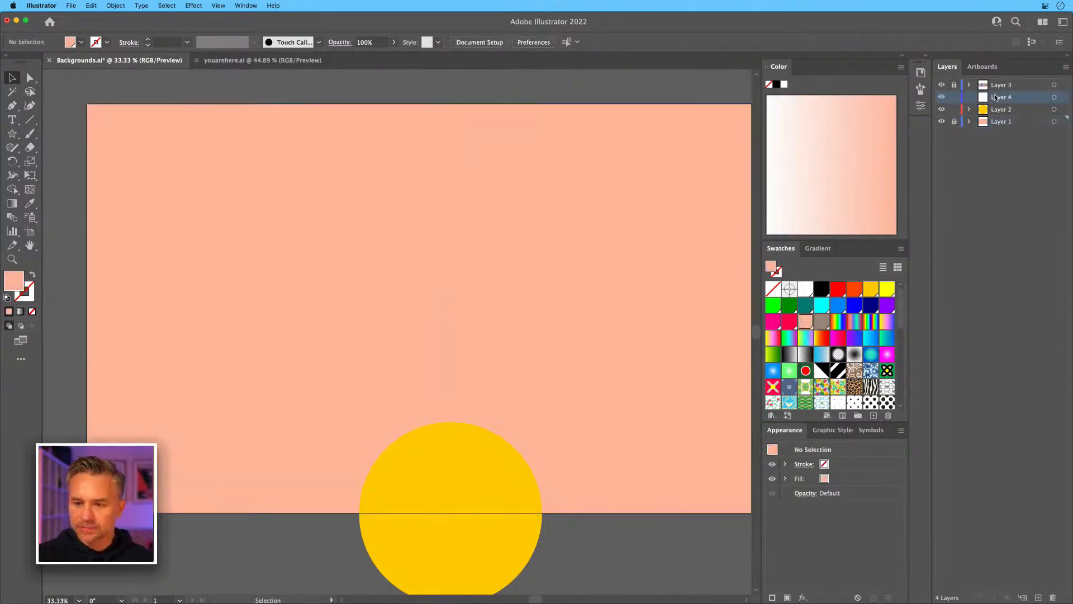
# Start a star about 420 px wide near the artboard's centre, raising its point count to form a dense ring of thin rays.
pyautogui.click(12, 133)
pyautogui.moveTo(468, 304); pyautogui.dragTo(480, 347)
pyautogui.press('Up')
pyautogui.press('Up')
pyautogui.press('Up')
pyautogui.press('Up')
pyautogui.press('Up')
pyautogui.press('Up')
pyautogui.press('Up')
pyautogui.press('Up')
pyautogui.press('Up')
pyautogui.press('Up')
pyautogui.press('Up')
pyautogui.press('Up')
pyautogui.press('Up')
pyautogui.press('Up')
pyautogui.press('Up')
pyautogui.press('Up')
pyautogui.press('Up')
pyautogui.press('Up')
pyautogui.press('Up')
pyautogui.press('Up')
pyautogui.press('Up')
pyautogui.press('Up')
pyautogui.press('Up')
pyautogui.press('Up')
pyautogui.press('Up')
pyautogui.press('Up')
pyautogui.press('Up')
pyautogui.press('Up')
pyautogui.press('Up')
pyautogui.press('Up')
pyautogui.press('Up')
pyautogui.press('Up')
pyautogui.press('Up')
pyautogui.press('Up')
pyautogui.press('Up')
pyautogui.press('Up')
pyautogui.press('Up')
pyautogui.press('Up')
pyautogui.press('Up')
pyautogui.press('Up')
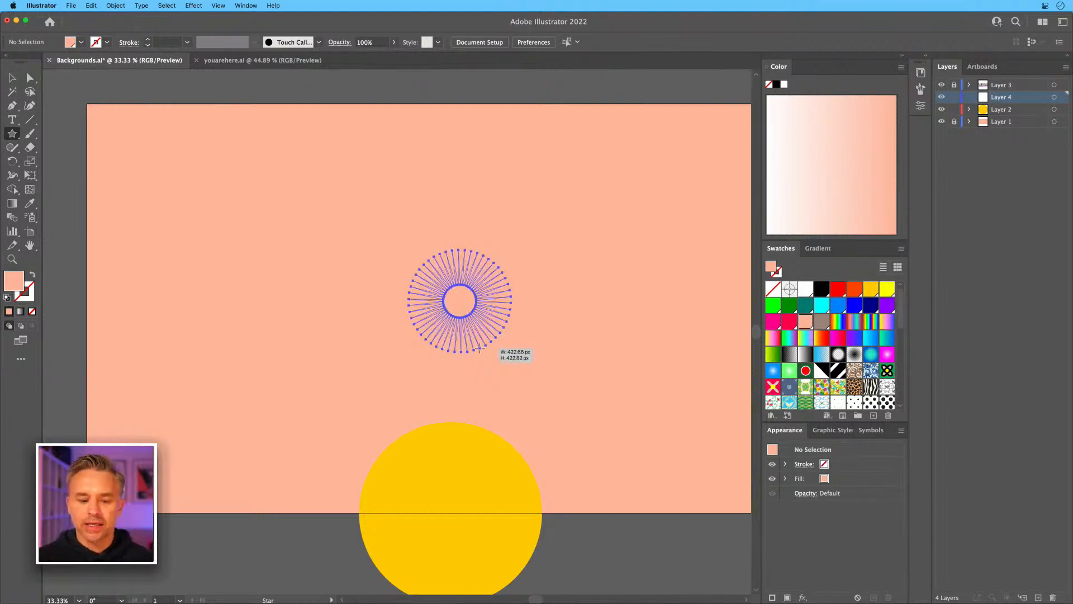
pyautogui.moveTo(480, 348); pyautogui.dragTo(461, 345)
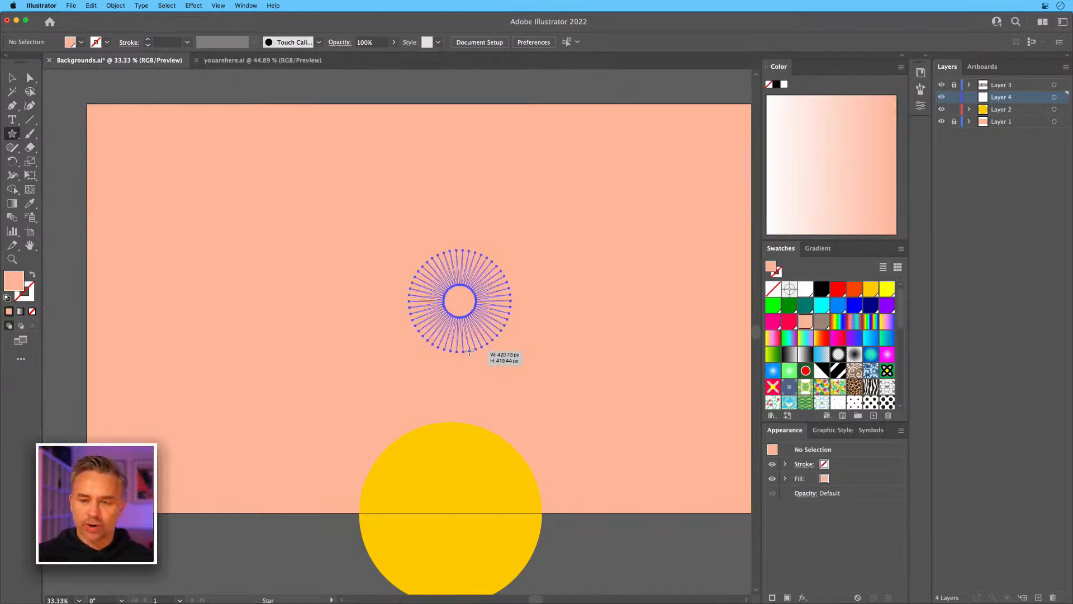
# Stretch the star's points far outward, reduce them to a few, and raise the count again into many long thin rays.
pyautogui.moveTo(471, 360); pyautogui.dragTo(734, 524)
pyautogui.press('Down')
pyautogui.press('Down')
pyautogui.press('Down')
pyautogui.press('Down')
pyautogui.press('Down')
pyautogui.press('Down')
pyautogui.press('Down')
pyautogui.press('Down')
pyautogui.press('Down')
pyautogui.press('Down')
pyautogui.press('Down')
pyautogui.press('Down')
pyautogui.press('Down')
pyautogui.press('Down')
pyautogui.press('Down')
pyautogui.press('Down')
pyautogui.press('Down')
pyautogui.press('Down')
pyautogui.press('Down')
pyautogui.press('Down')
pyautogui.press('Down')
pyautogui.press('Down')
pyautogui.press('Down')
pyautogui.press('Down')
pyautogui.press('Down')
pyautogui.press('Down')
pyautogui.press('Down')
pyautogui.press('Down')
pyautogui.press('Down')
pyautogui.press('Down')
pyautogui.moveTo(734, 524)
pyautogui.mouseDown()
pyautogui.moveTo(667, 500)
pyautogui.moveTo(675, 506)
pyautogui.moveTo(667, 503)
pyautogui.moveTo(665, 531)
pyautogui.mouseUp()
pyautogui.press('Up')
pyautogui.press('Up')
pyautogui.press('Up')
pyautogui.press('Up')
pyautogui.press('Up')
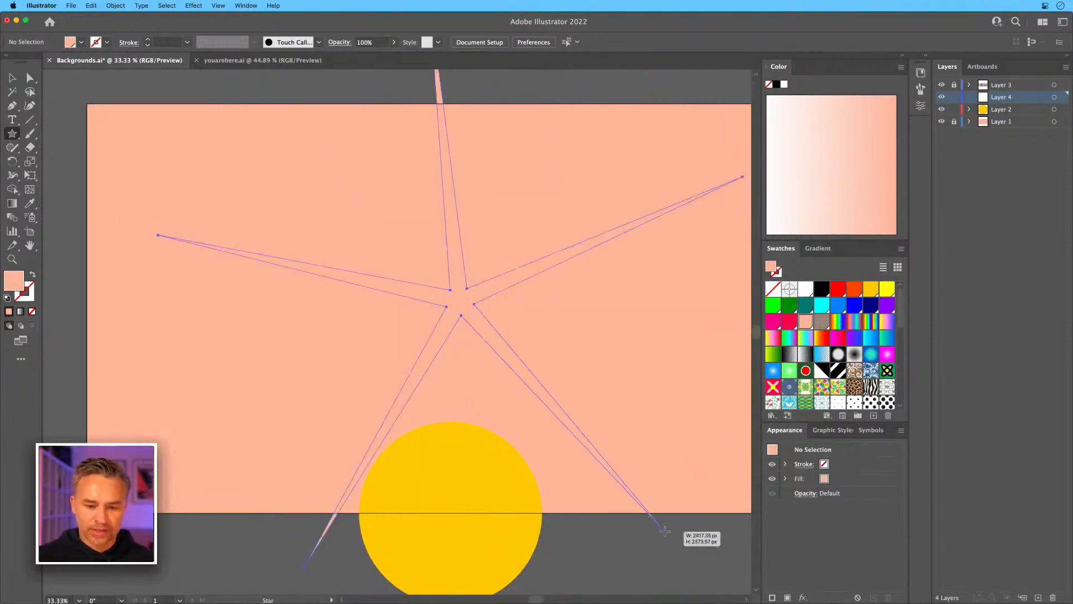
pyautogui.press('Up')
pyautogui.press('Up')
pyautogui.press('Up')
pyautogui.press('Up')
pyautogui.press('Up')
pyautogui.press('Up')
pyautogui.press('Up')
pyautogui.moveTo(664, 531)
pyautogui.mouseDown()
pyautogui.moveTo(641, 519)
pyautogui.moveTo(626, 490)
pyautogui.mouseUp()
pyautogui.press('Up')
pyautogui.press('Up')
pyautogui.press('Up')
pyautogui.press('Up')
pyautogui.press('Up')
pyautogui.press('Up')
pyautogui.press('Up')
pyautogui.press('Up')
pyautogui.press('Up')
pyautogui.press('Up')
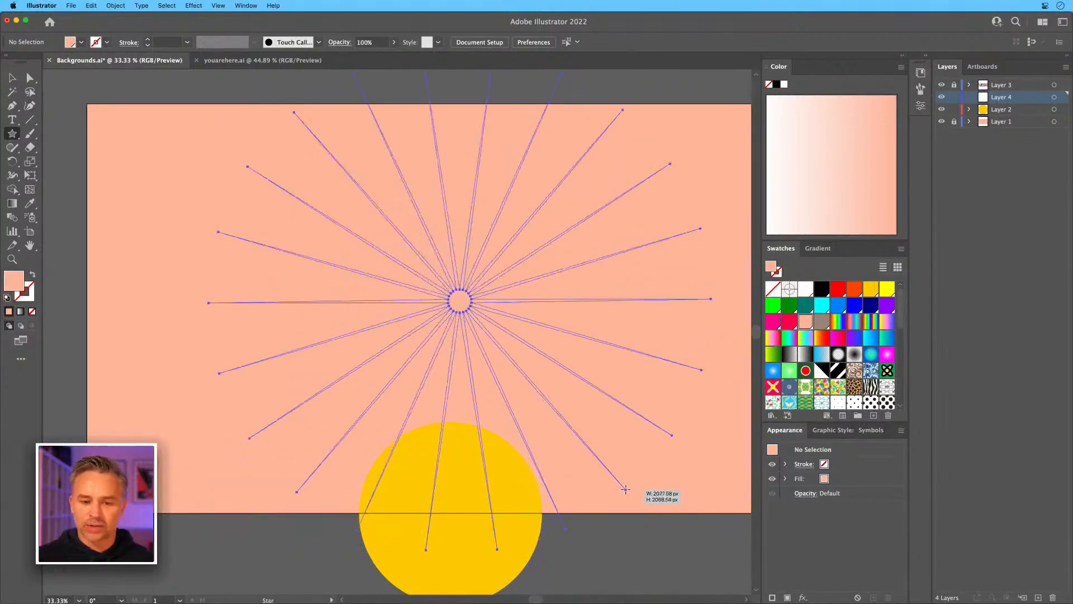
pyautogui.press('Up')
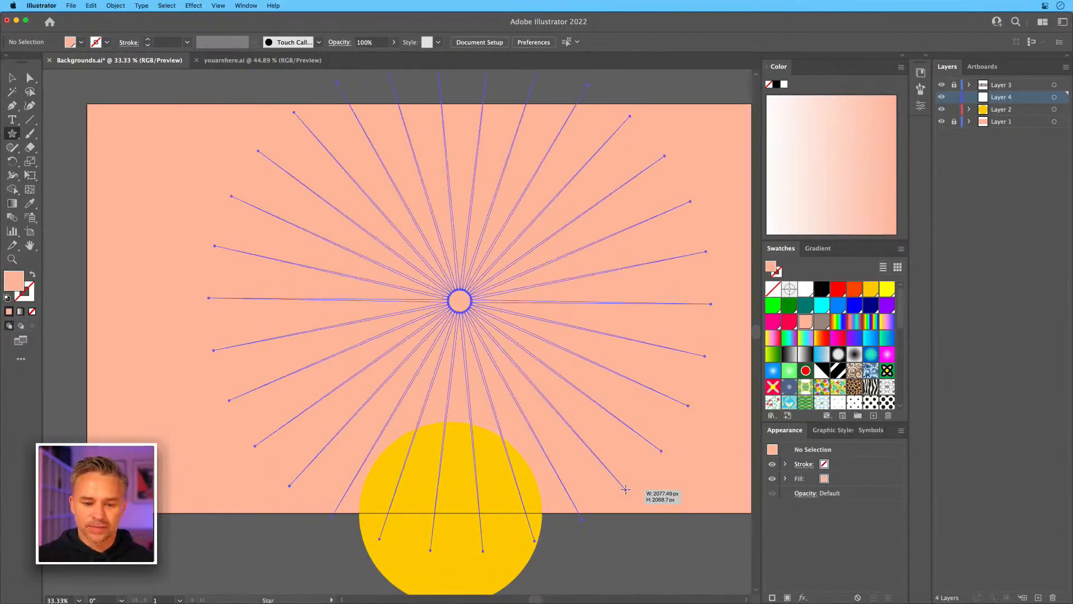
pyautogui.moveTo(625, 489)
pyautogui.mouseDown()
pyautogui.moveTo(601, 456)
pyautogui.moveTo(614, 488)
pyautogui.moveTo(659, 511)
pyautogui.moveTo(599, 434)
pyautogui.moveTo(605, 445)
pyautogui.mouseUp()
pyautogui.press('Up')
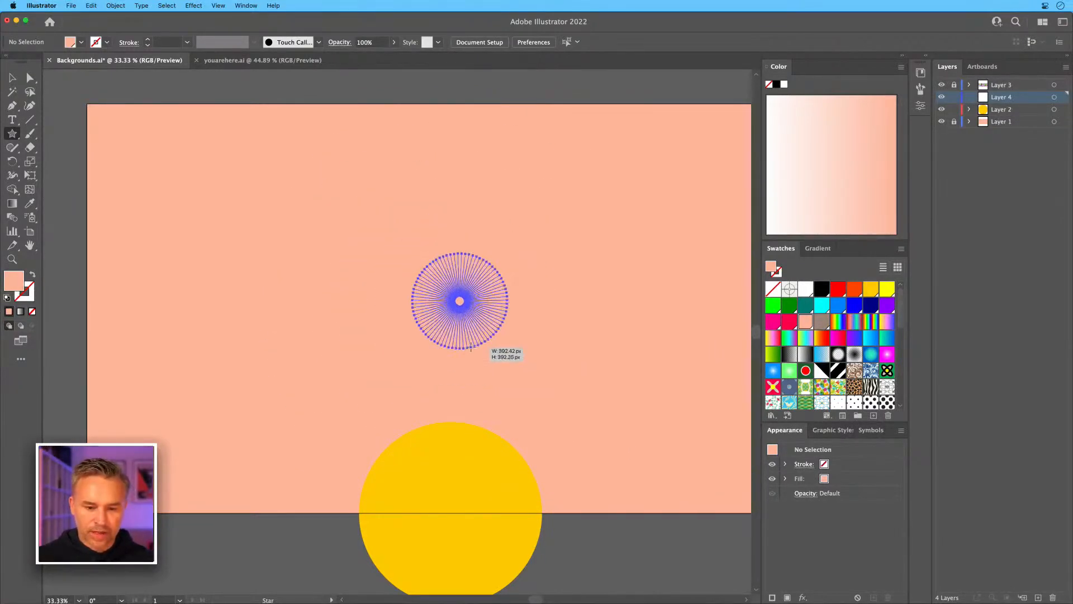
# Finish the starburst at about 3681 px wide with slightly fewer points, its rays reaching past the artboard around a large round core.
pyautogui.moveTo(597, 472); pyautogui.dragTo(688, 563)
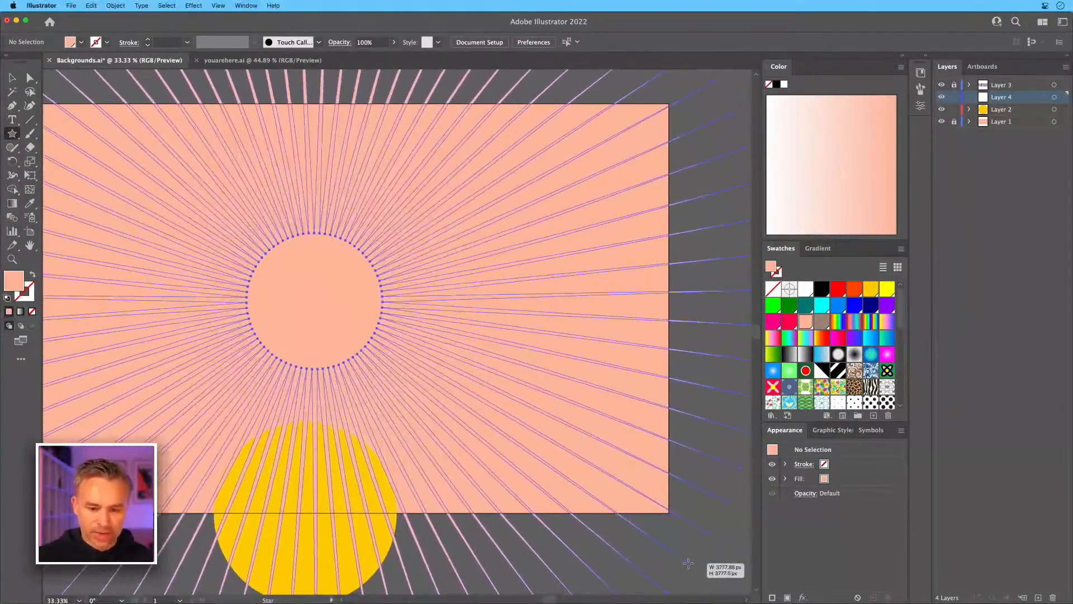
pyautogui.press('Down')
pyautogui.press('Down')
pyautogui.press('Down')
pyautogui.press('Down')
pyautogui.moveTo(688, 562); pyautogui.dragTo(658, 567)
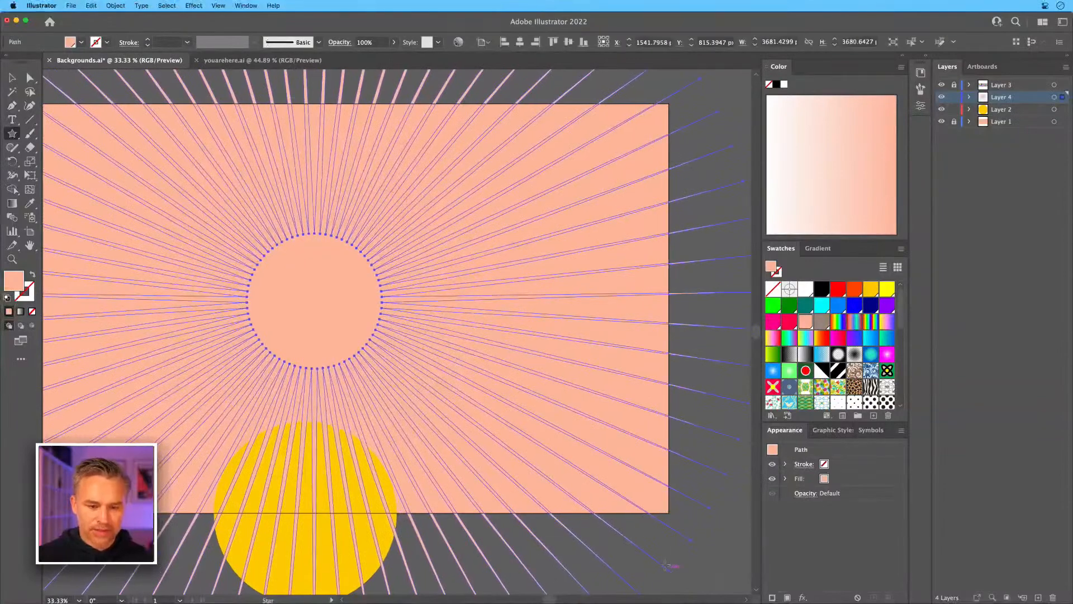
# Try yellow, peach and pink swatch fills on the starburst, ending on magenta.
pyautogui.moveTo(186, 144); pyautogui.dragTo(376, 244)
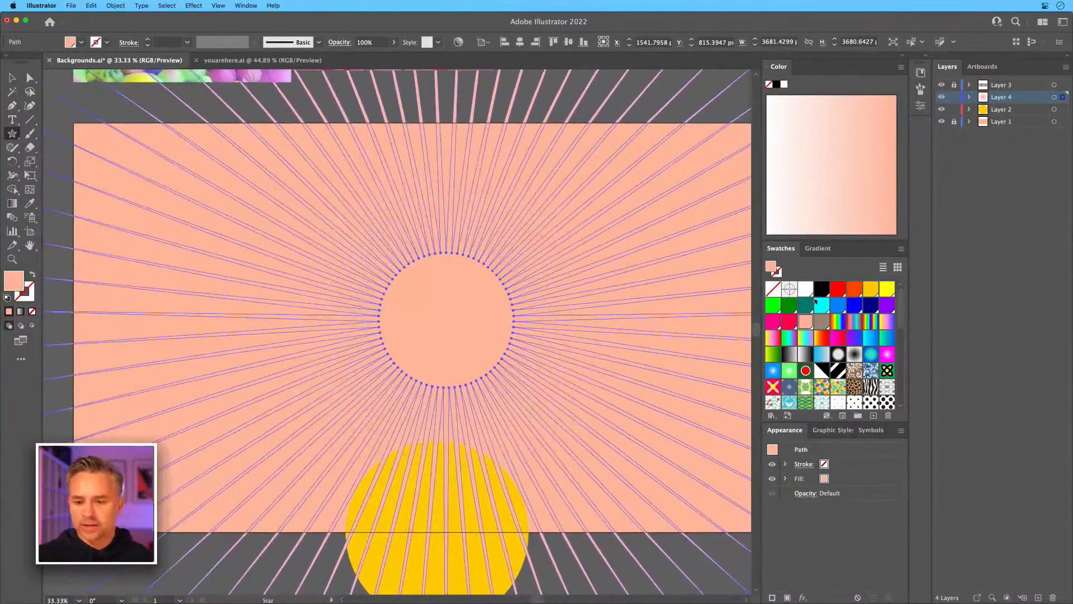
pyautogui.click(870, 290)
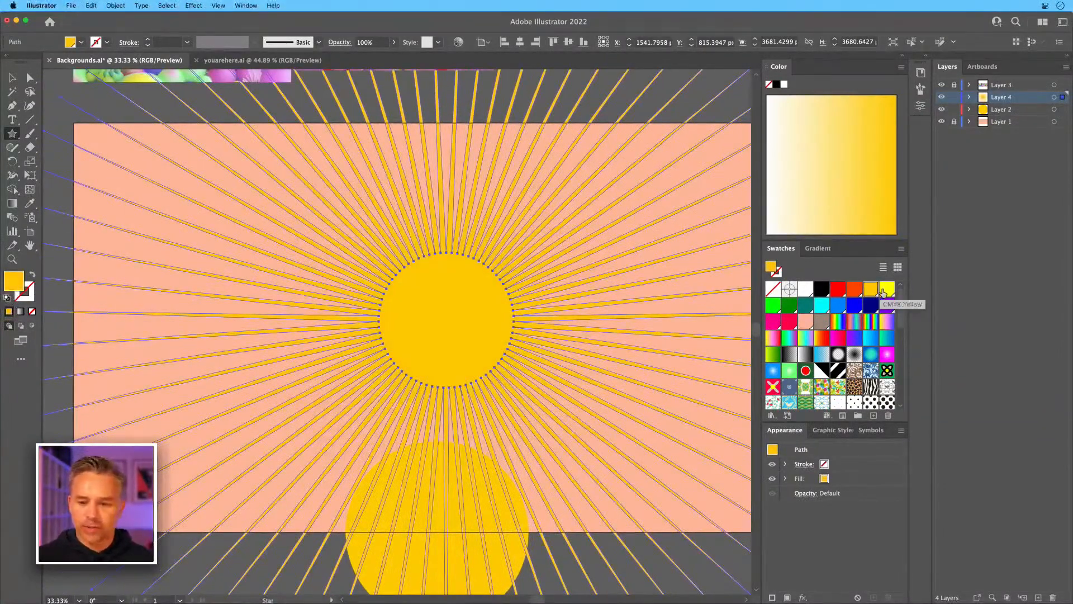
pyautogui.click(884, 290)
pyautogui.click(805, 321)
pyautogui.click(789, 321)
pyautogui.click(772, 322)
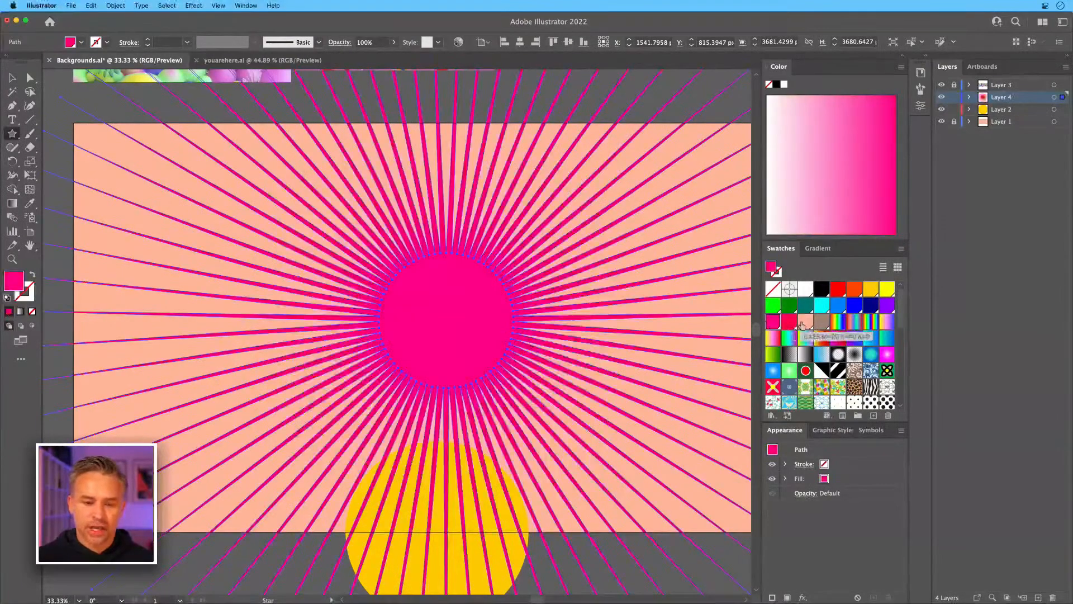
# Reposition the starburst and centre it horizontally and vertically on the artboard.
pyautogui.click(12, 78)
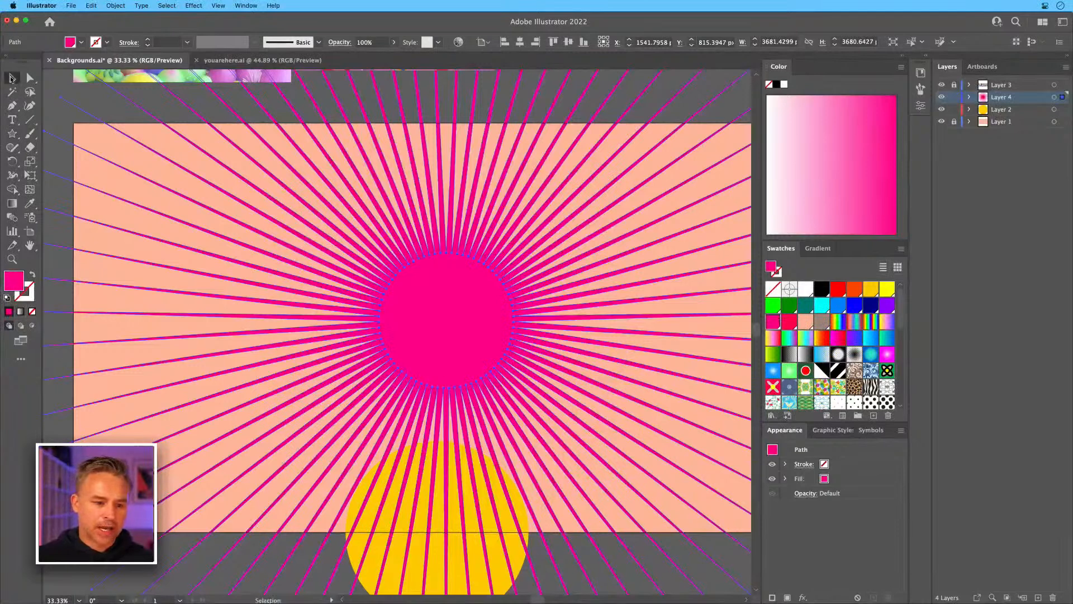
pyautogui.press('super+minus')
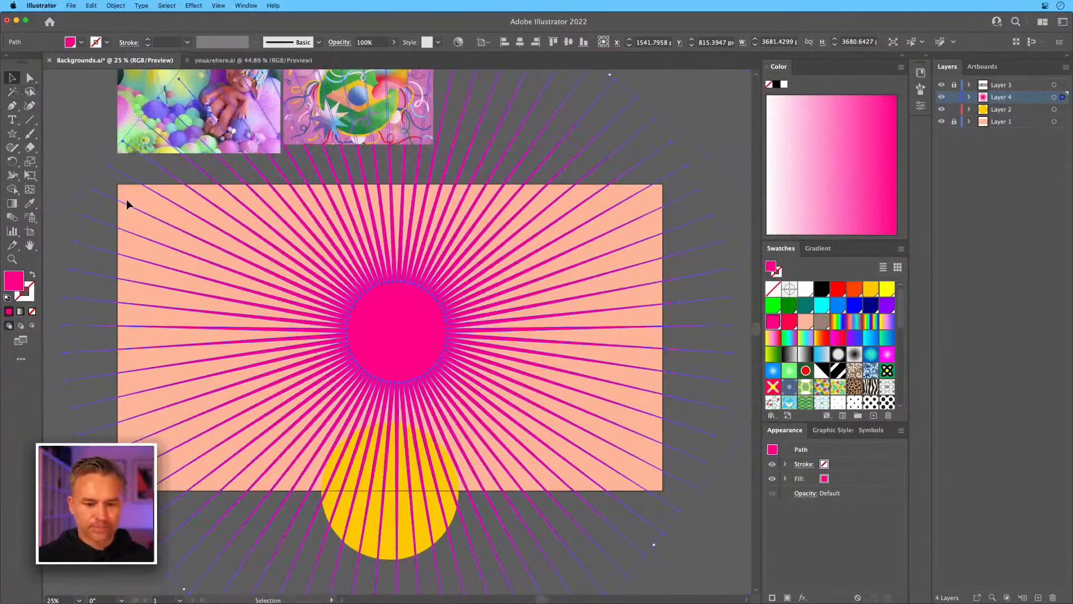
pyautogui.press('space')
pyautogui.moveTo(339, 292); pyautogui.dragTo(367, 295)
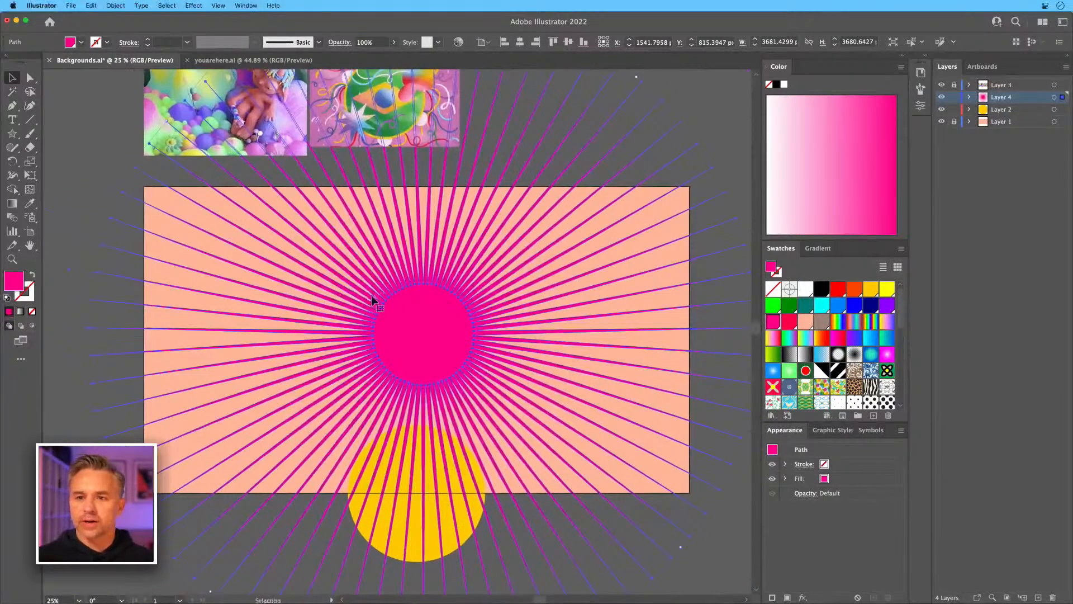
pyautogui.moveTo(415, 337); pyautogui.dragTo(385, 349)
pyautogui.click(519, 42)
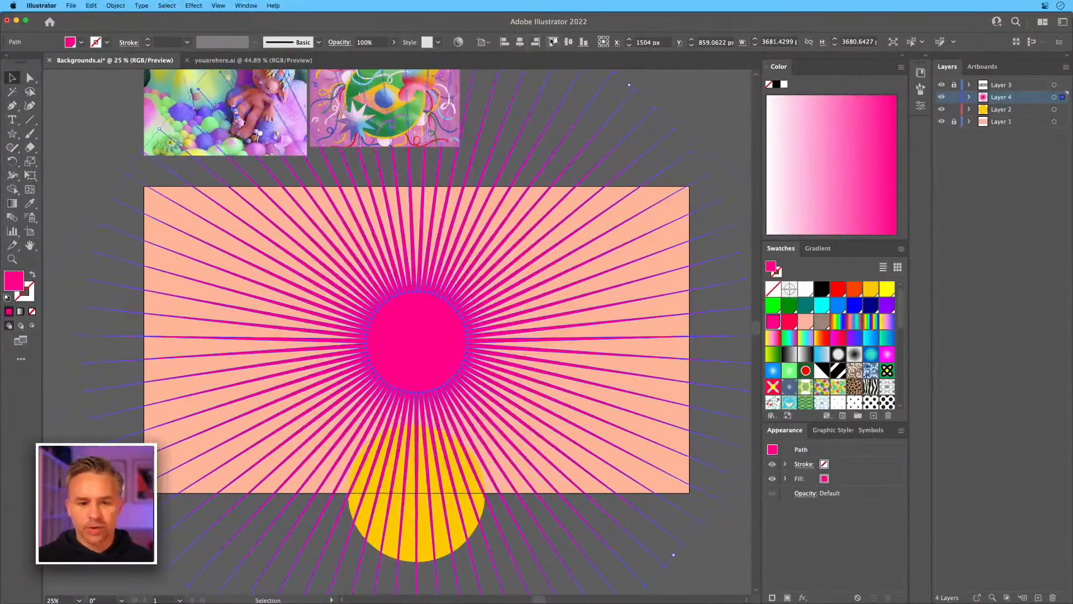
pyautogui.click(568, 42)
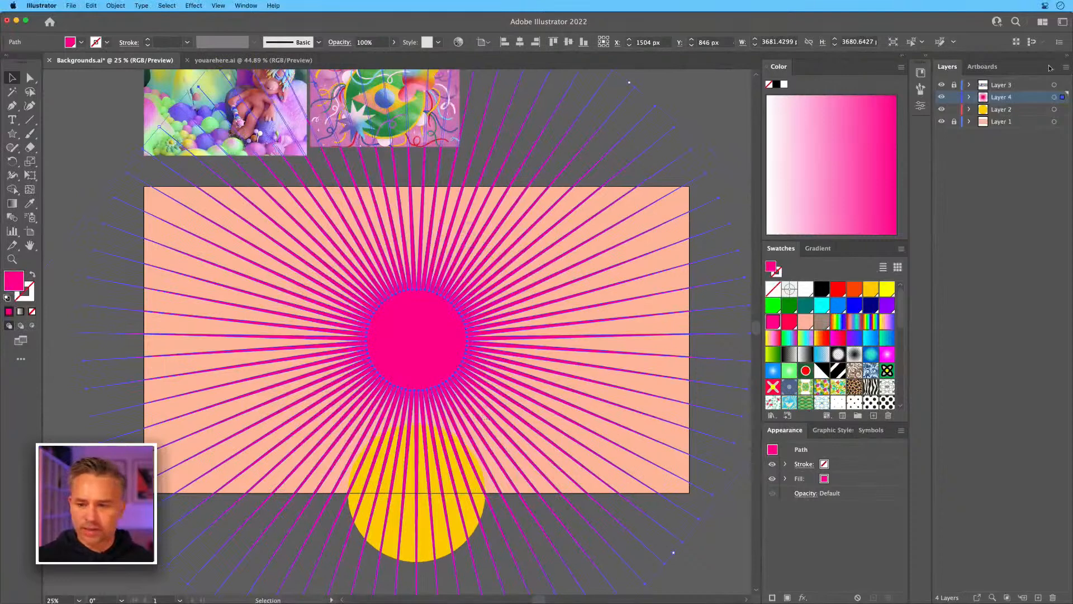
# Copy Layer 2's yellow circle in place onto Layer 4 and move the copy straight up to the starburst's centre.
pyautogui.click(940, 110)
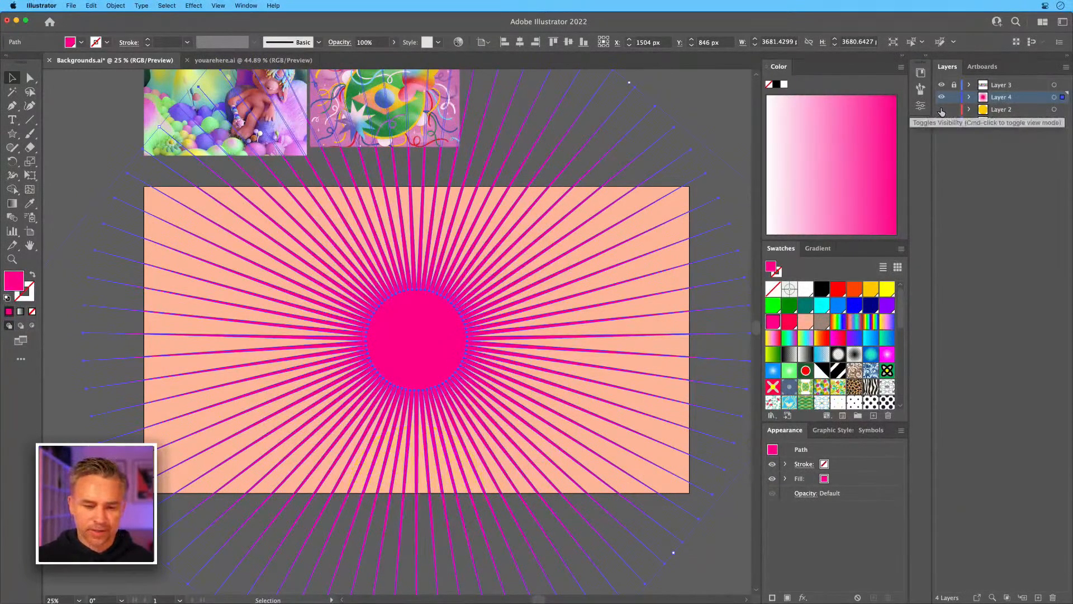
pyautogui.click(941, 109)
pyautogui.click(1006, 109)
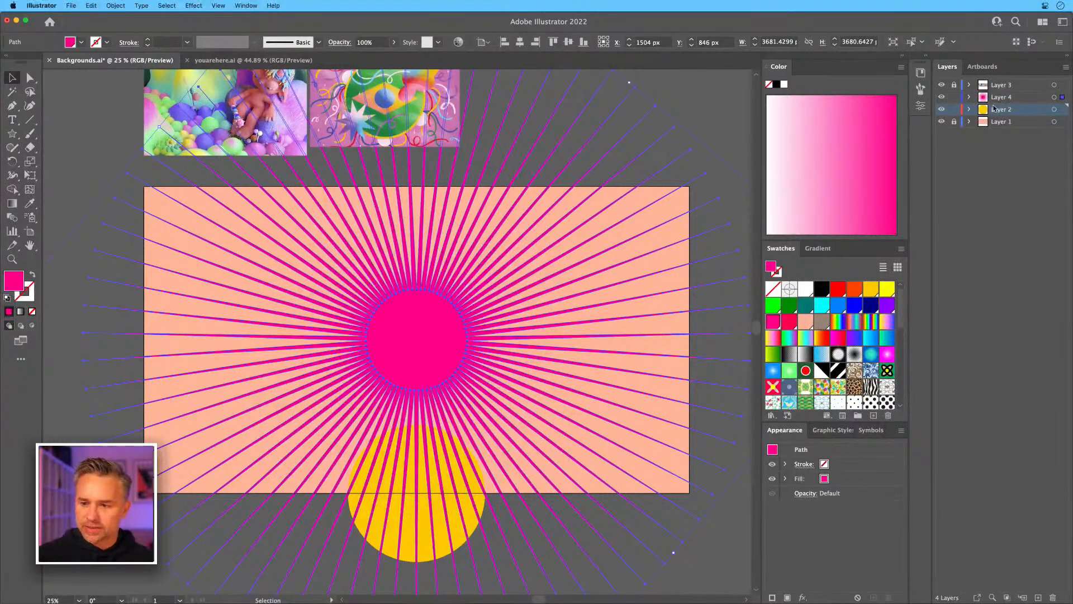
pyautogui.click(447, 531)
pyautogui.click(1006, 98)
pyautogui.press('super+f')
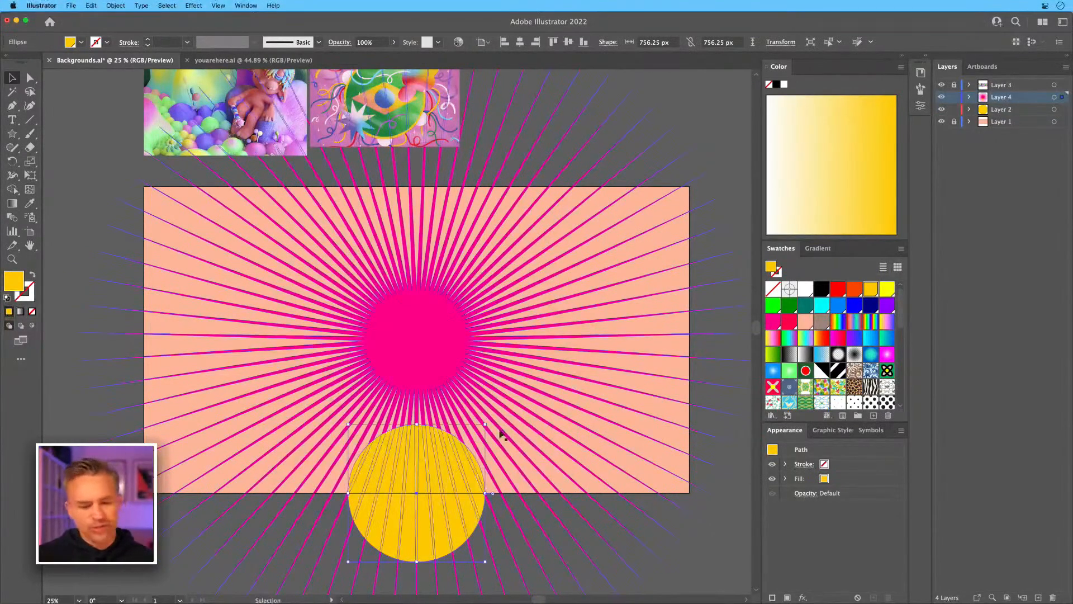
pyautogui.moveTo(418, 460); pyautogui.dragTo(407, 303)
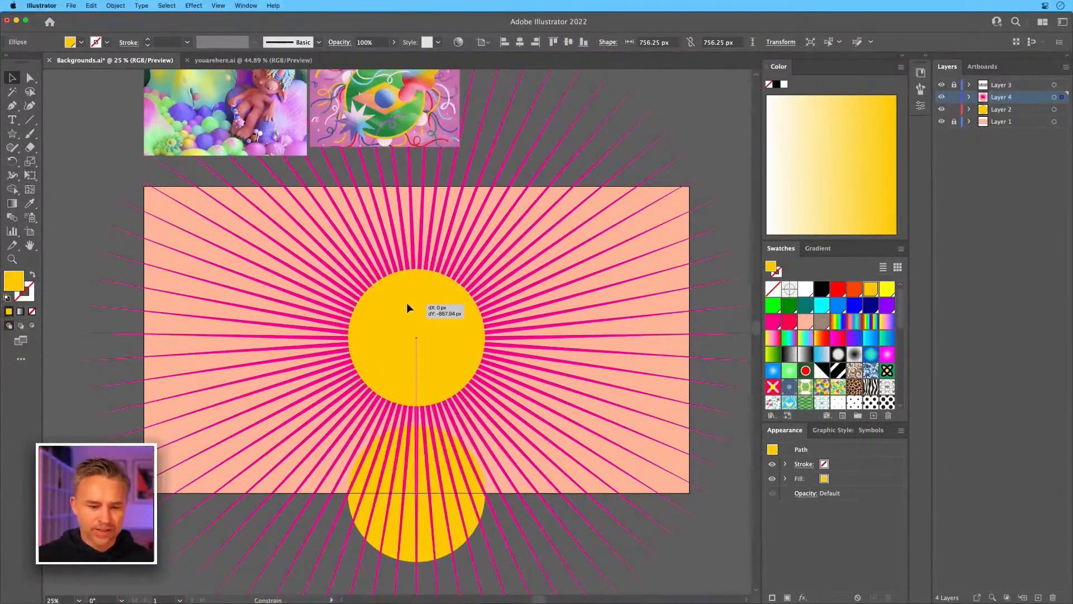
# Align the vertical centres of the copied circle and starburst, and fill the starburst with bright blue.
pyautogui.keyDown('shift'); pyautogui.click(271, 316); pyautogui.keyUp('shift')
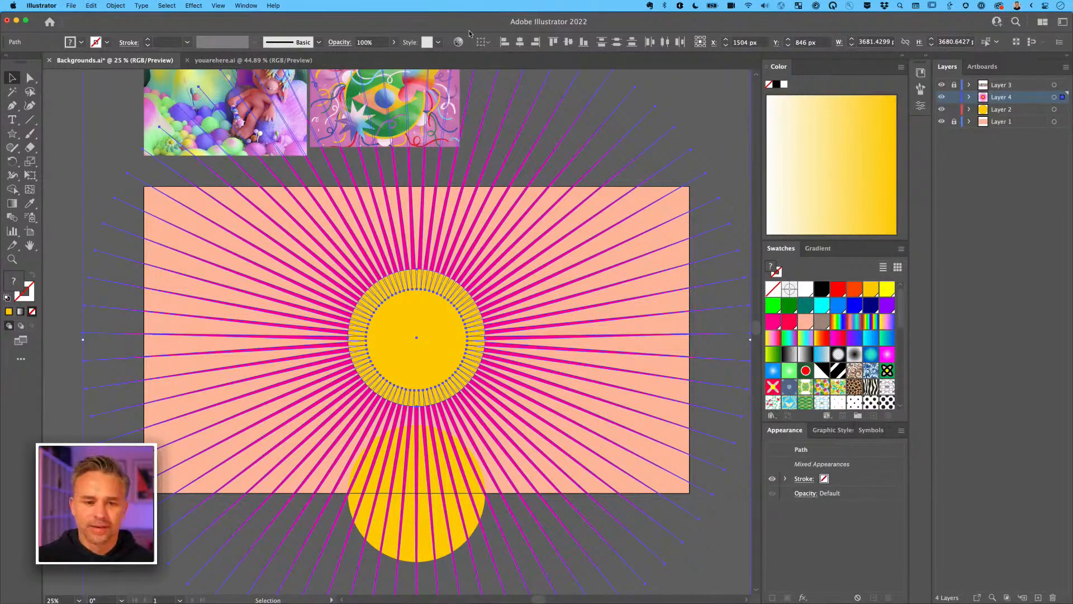
pyautogui.click(569, 42)
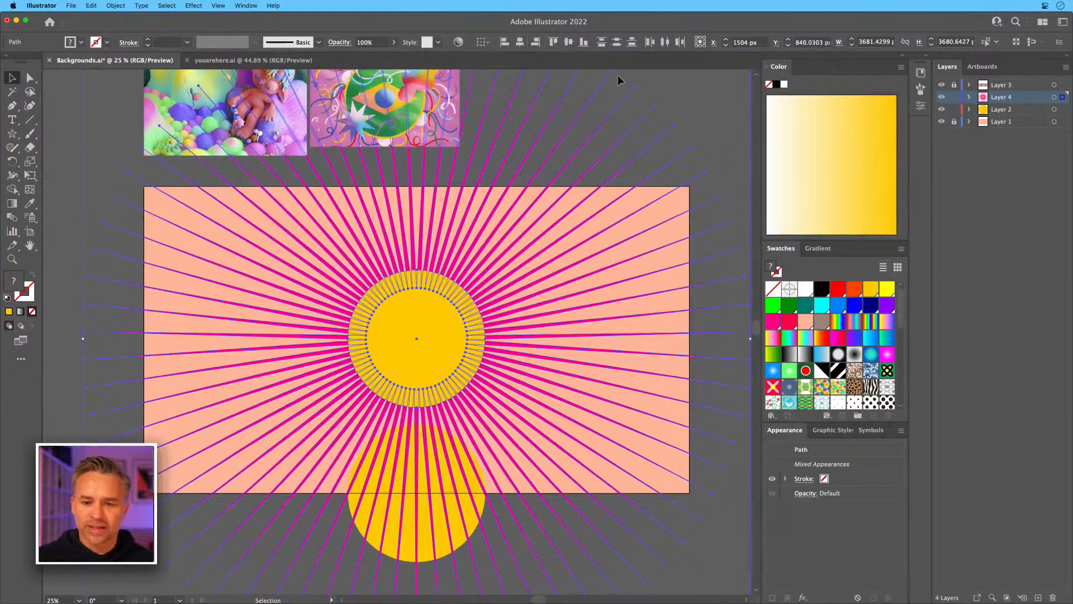
pyautogui.click(669, 82)
pyautogui.click(544, 162)
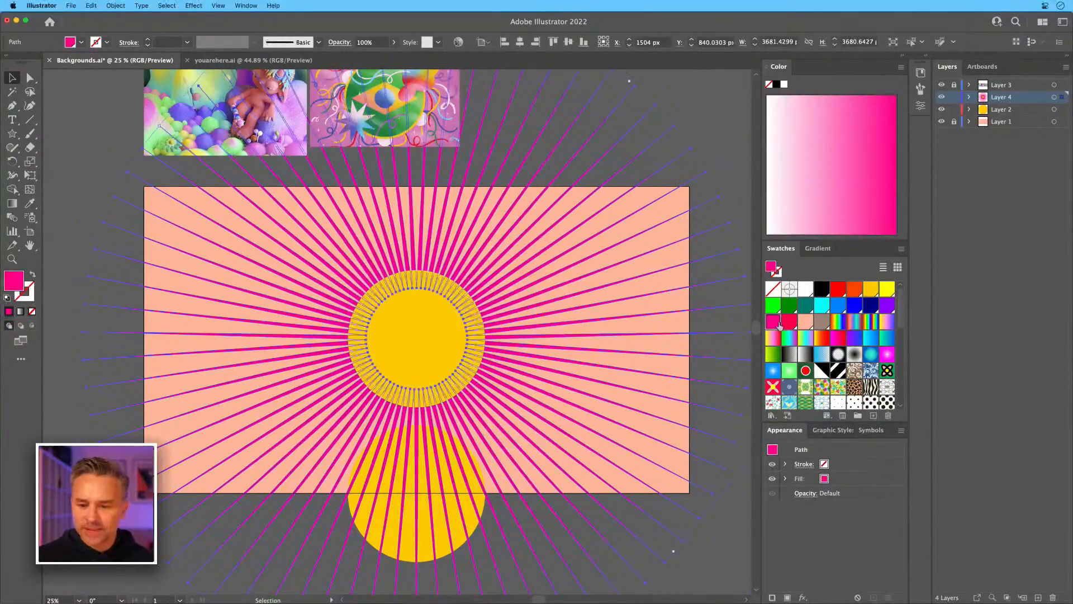
pyautogui.click(838, 306)
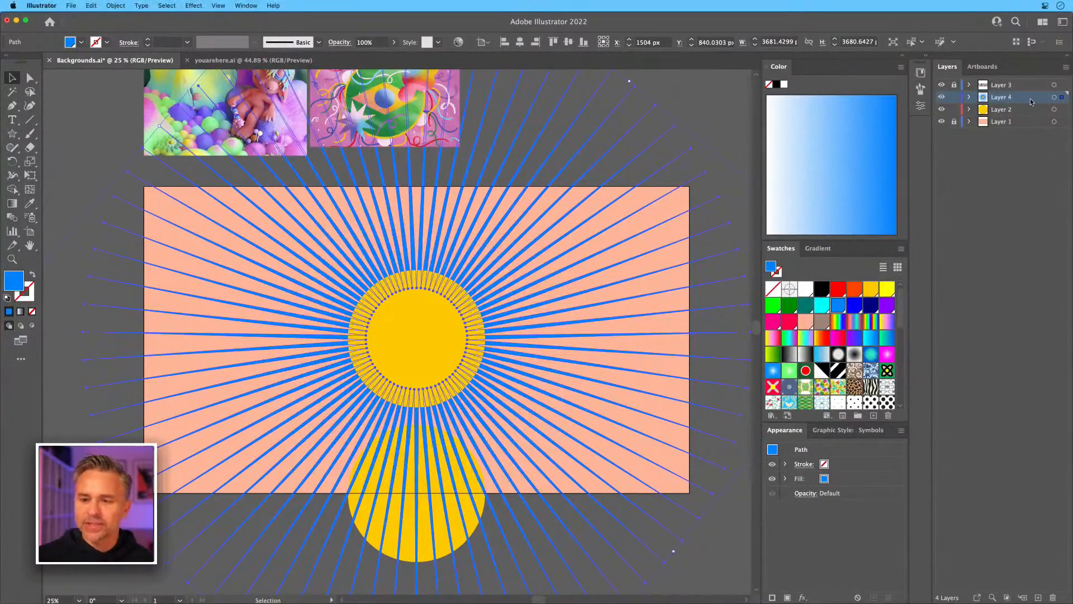
# Change Layer 4's selection colour to red in its layer options and clear the selection.
pyautogui.doubleClick(1031, 98)
pyautogui.click(820, 160)
pyautogui.click(810, 201)
pyautogui.click(897, 239)
pyautogui.click(695, 107)
# Fill Layer 1's background rectangle with dark navy blue, unlocking and relocking the layer, and make Layer 4 active.
pyautogui.click(955, 122)
pyautogui.click(986, 123)
pyautogui.click(666, 244)
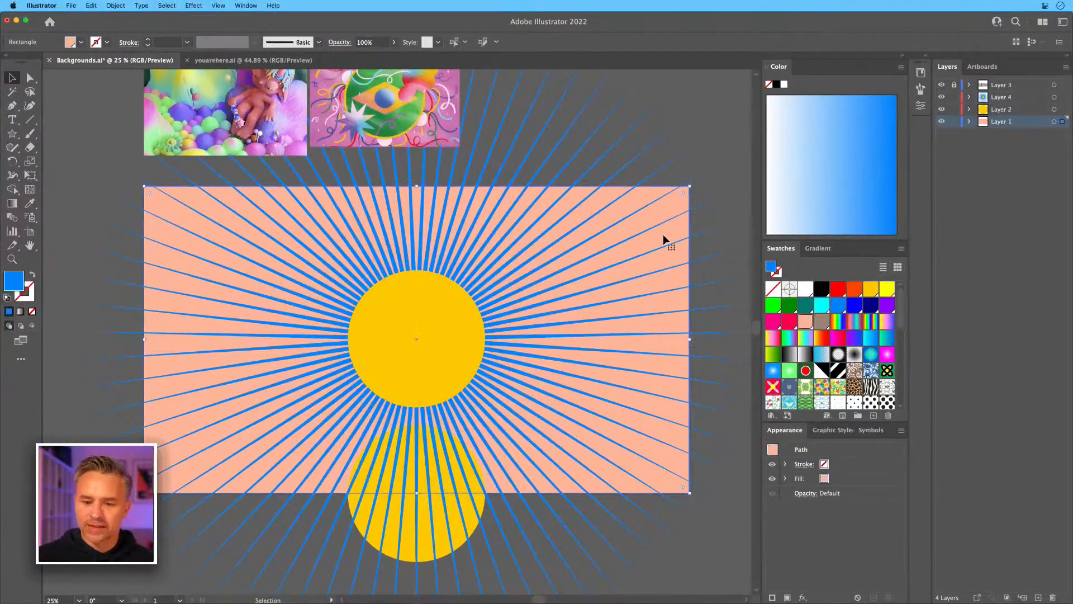
pyautogui.click(834, 305)
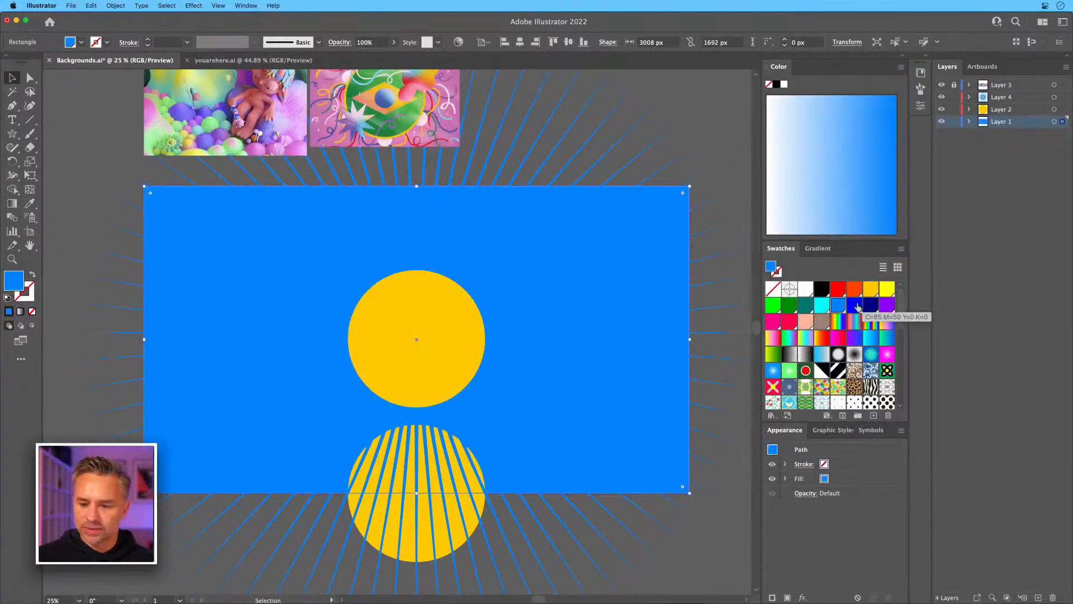
pyautogui.click(871, 305)
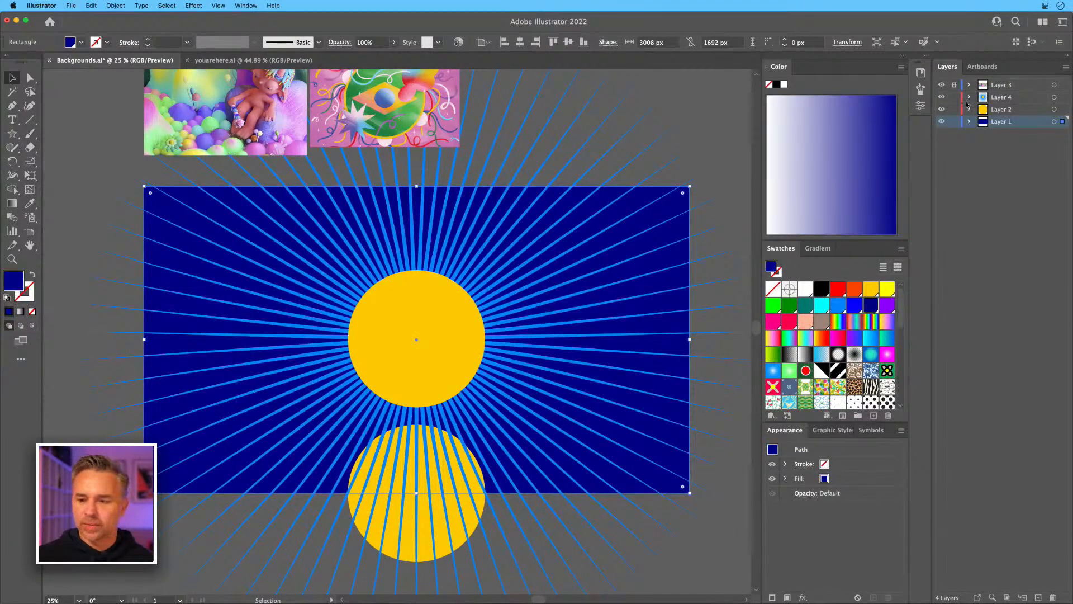
pyautogui.click(954, 121)
pyautogui.click(993, 97)
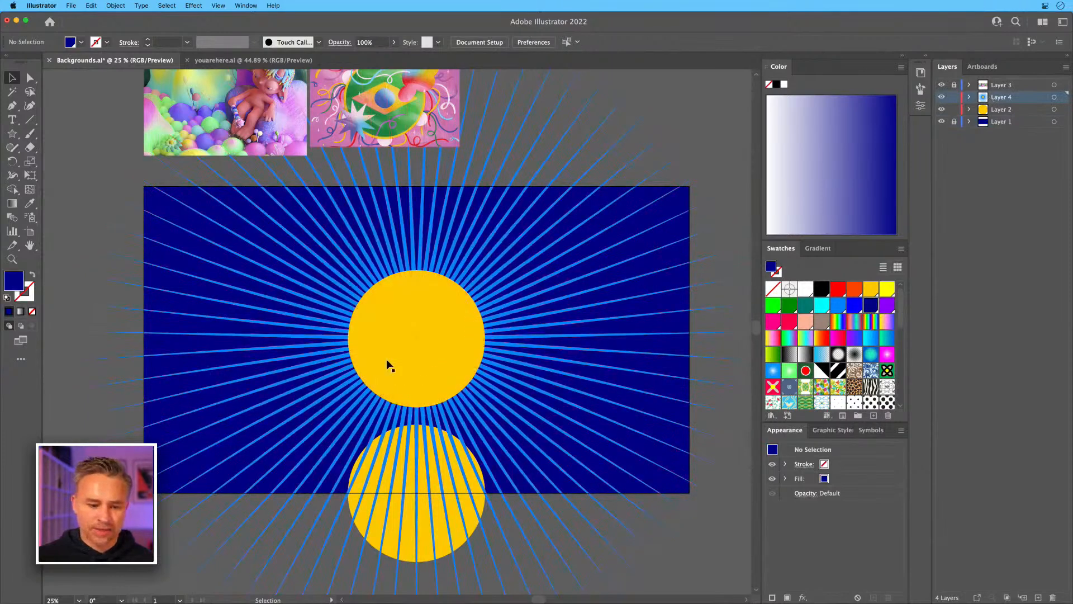
# Hide Layer 2 and cut the central yellow circle out of the blue starburst with Minus Front.
pyautogui.click(345, 286)
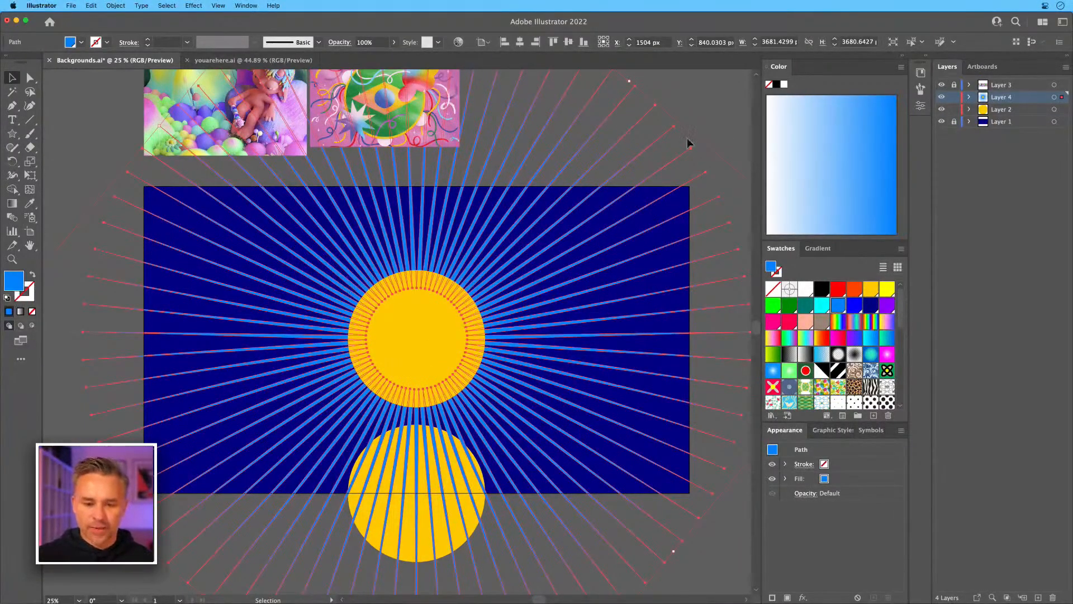
pyautogui.click(942, 109)
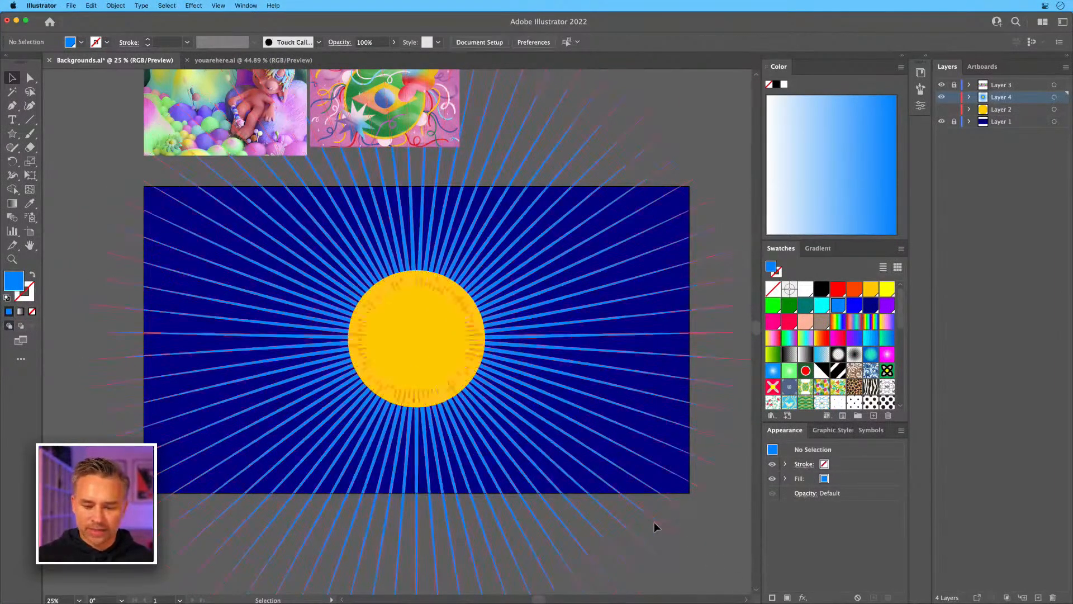
pyautogui.keyDown('shift'); pyautogui.click(368, 326); pyautogui.keyUp('shift')
pyautogui.rightClick(397, 304)
pyautogui.click(377, 291)
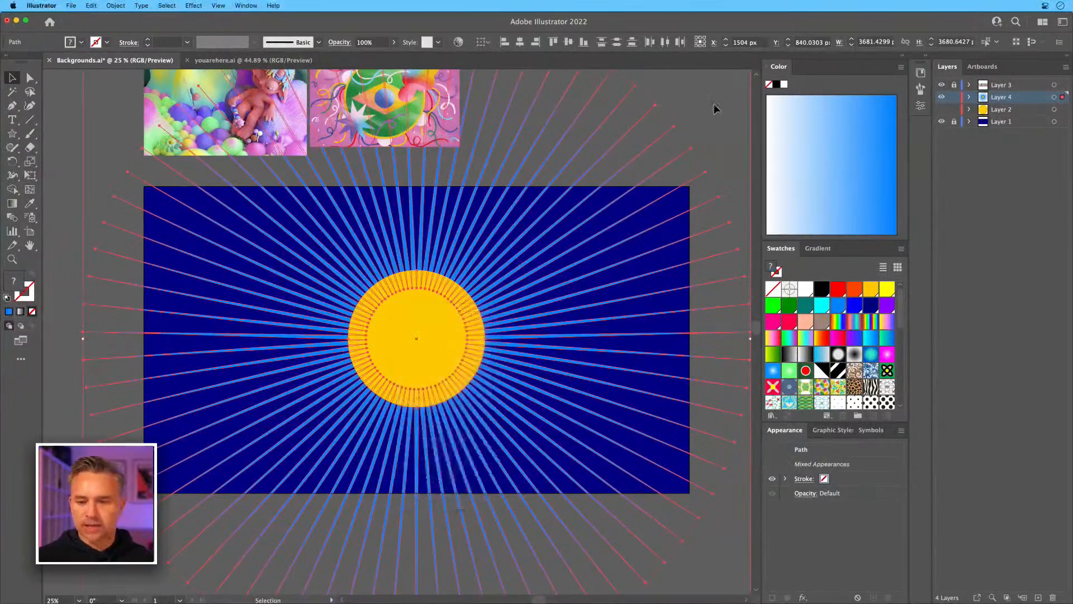
pyautogui.click(900, 55)
pyautogui.click(926, 55)
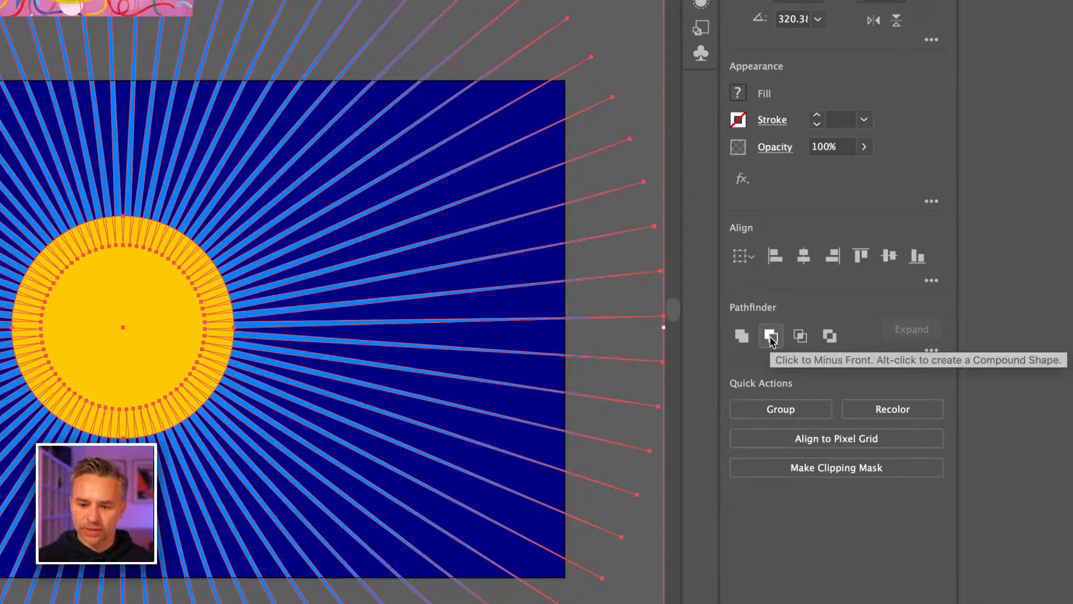
pyautogui.click(770, 336)
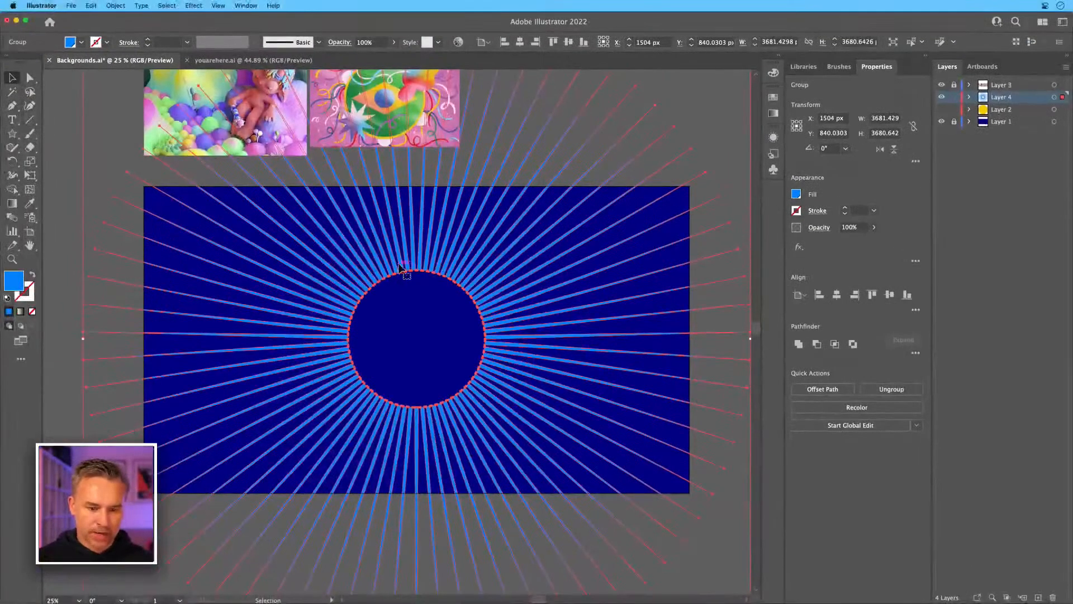
# Ungroup the cut starburst into separate rays, hide Layer 3 and select all the rays.
pyautogui.rightClick(102, 223)
pyautogui.click(418, 351)
pyautogui.click(412, 328)
pyautogui.click(407, 272)
pyautogui.click(401, 324)
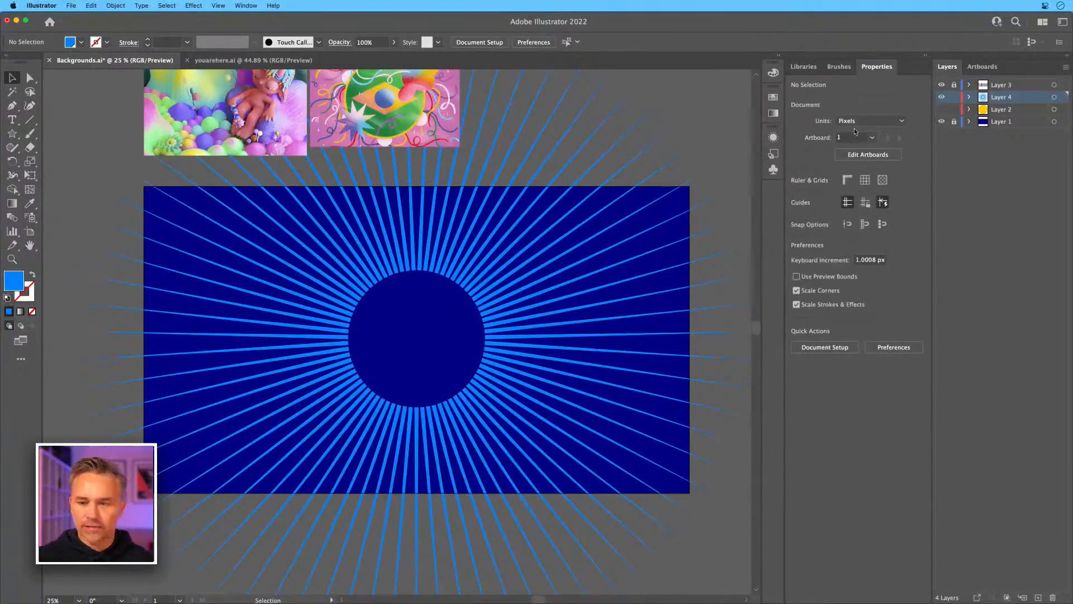
pyautogui.click(942, 84)
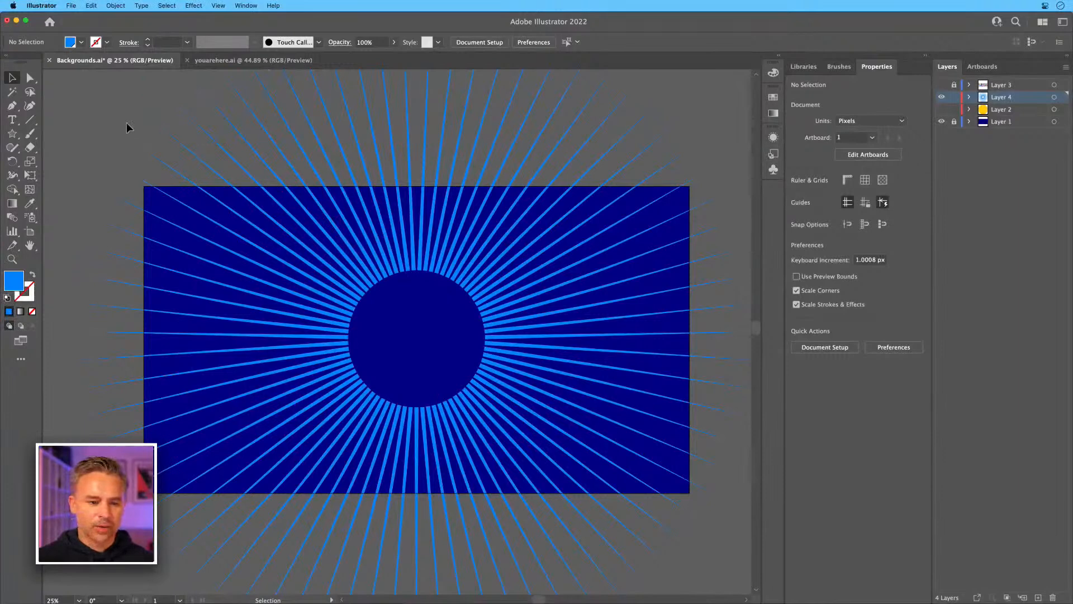
pyautogui.moveTo(97, 104); pyautogui.dragTo(590, 467)
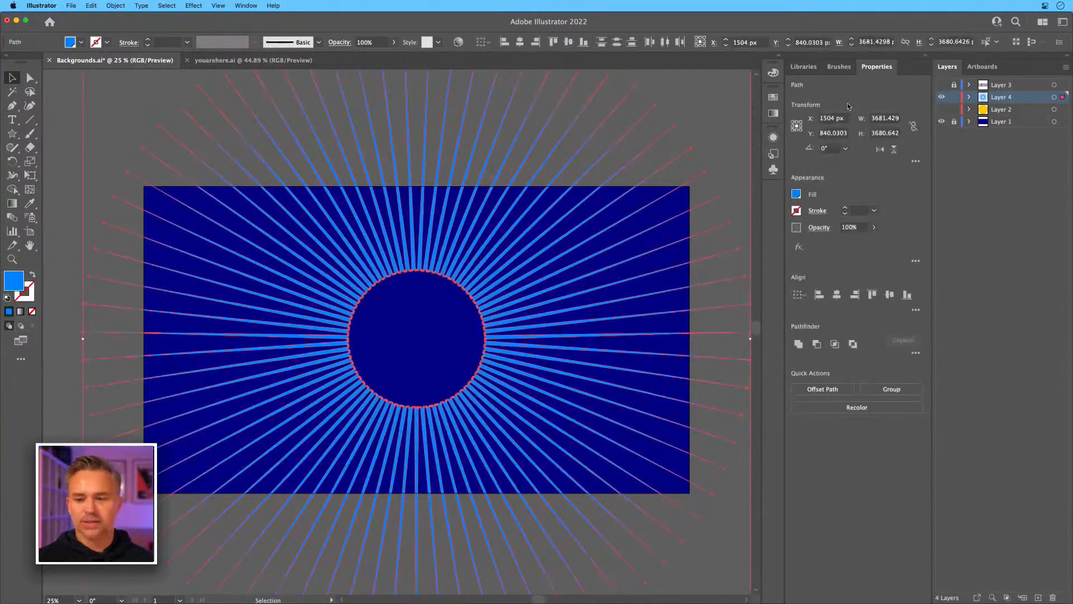
# Duplicate Layer 4 as a backup, naming the lower of the two layers safety and hiding it.
pyautogui.moveTo(1029, 98); pyautogui.dragTo(1042, 599)
pyautogui.doubleClick(1002, 110)
pyautogui.write('safety')
pyautogui.press('Return')
pyautogui.click(1016, 101)
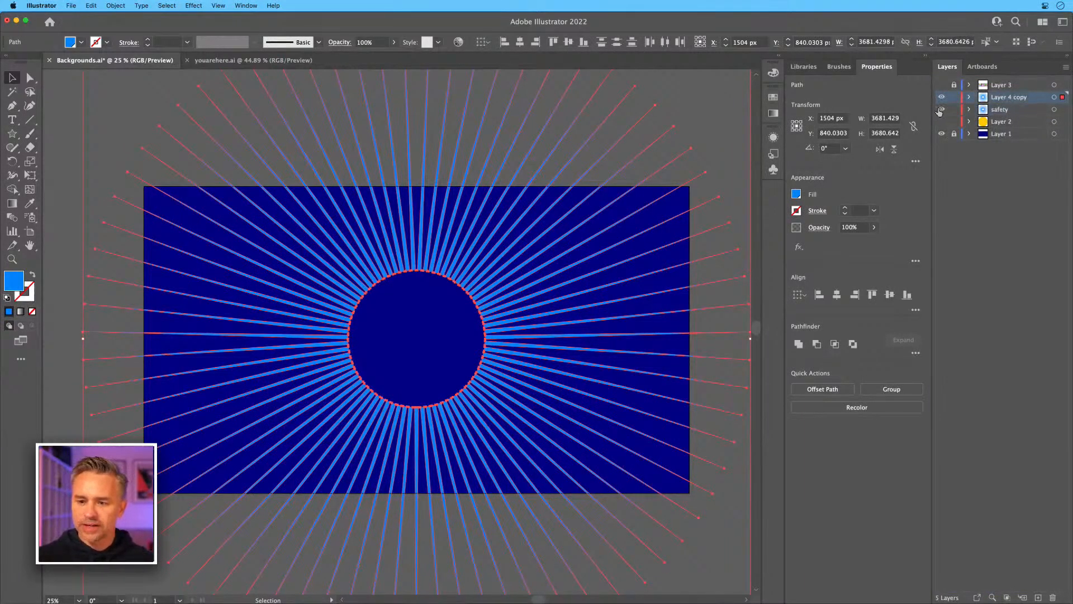
pyautogui.click(76, 157)
pyautogui.click(353, 272)
pyautogui.click(77, 128)
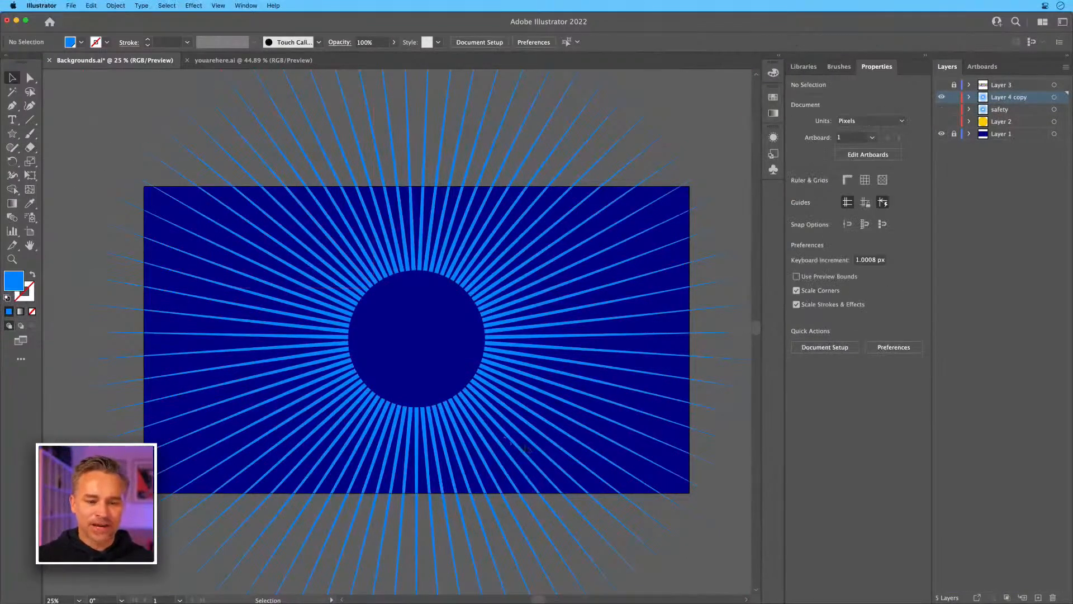
# Preview the sunburst in full-screen presentation mode and return to the normal view.
pyautogui.click(602, 502)
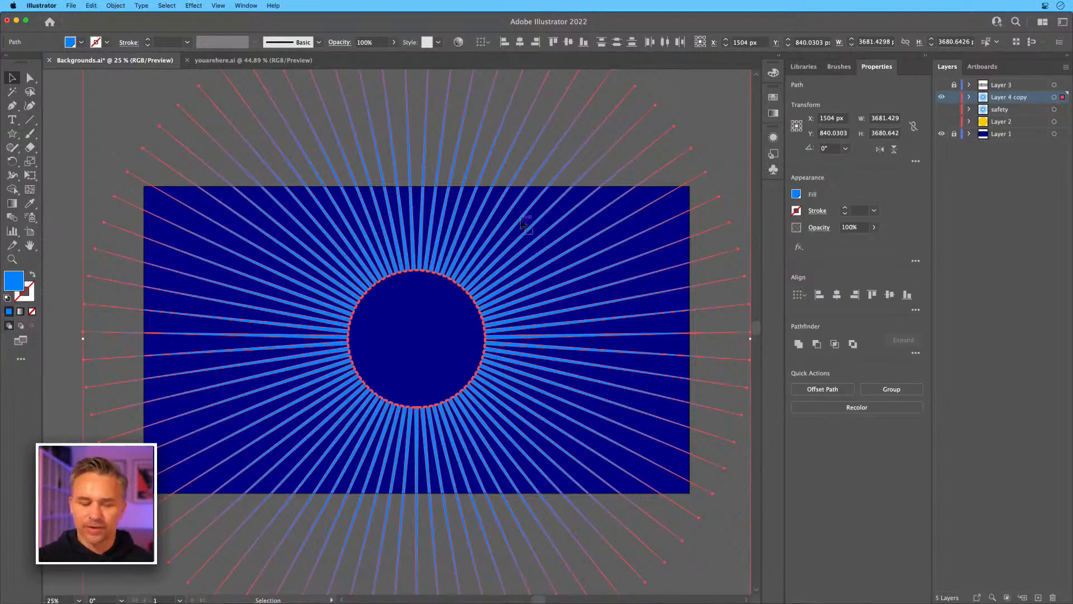
pyautogui.click(62, 150)
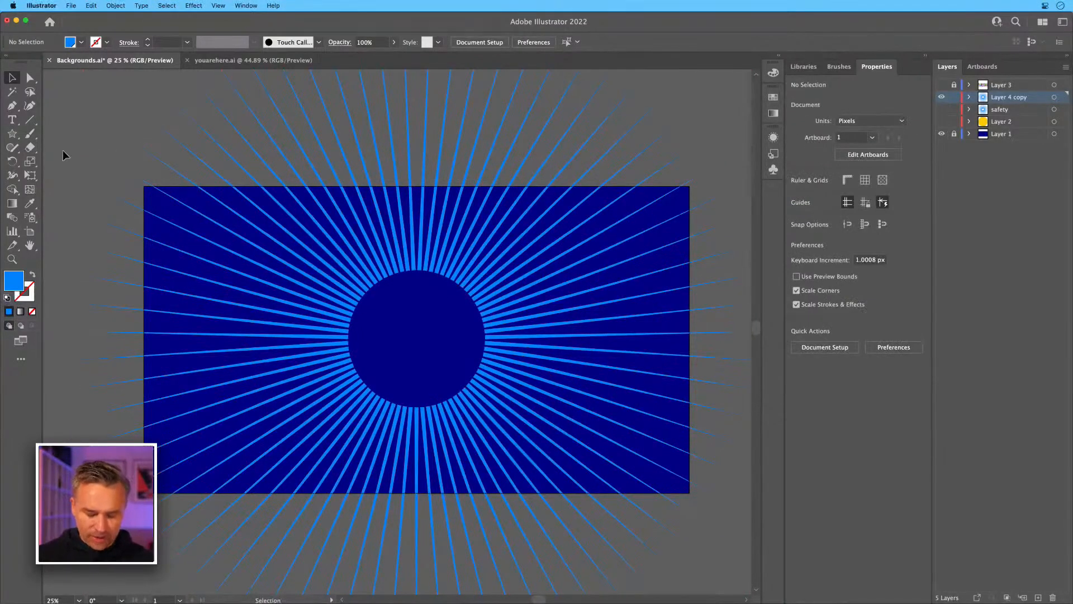
pyautogui.hotkey('shift', 'f')
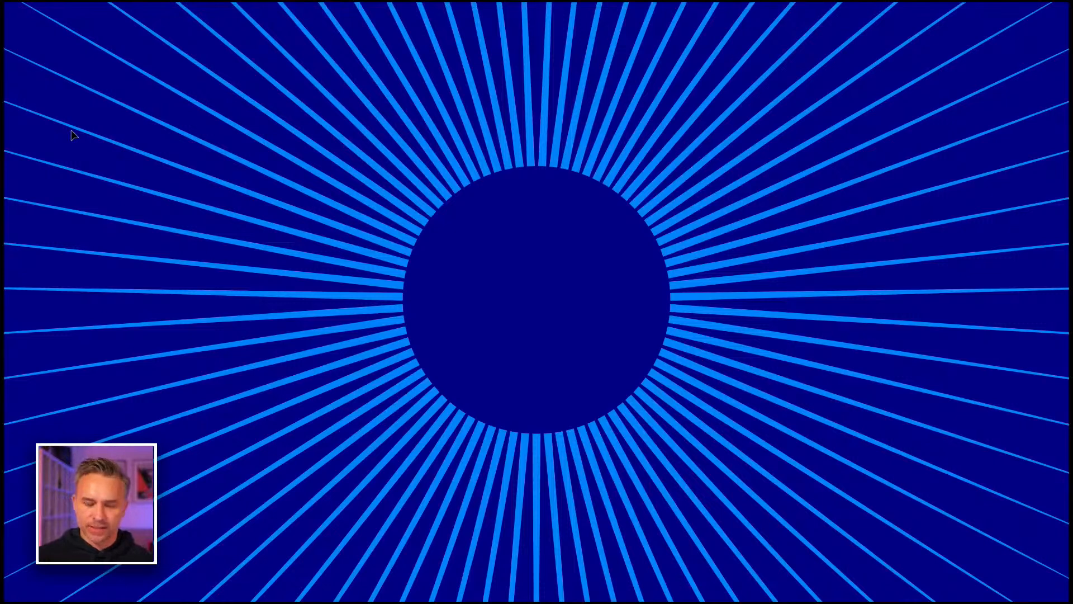
pyautogui.press('Escape')
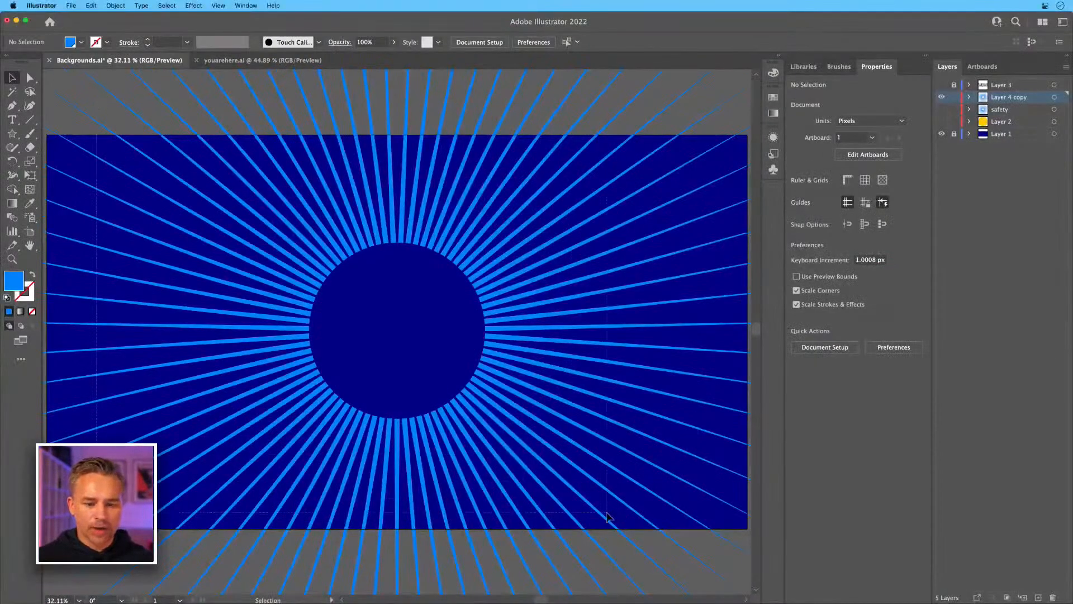
# Select the starburst rays and look through the list of installed scripts, clearing the selection at the end.
pyautogui.click(609, 516)
pyautogui.click(91, 6)
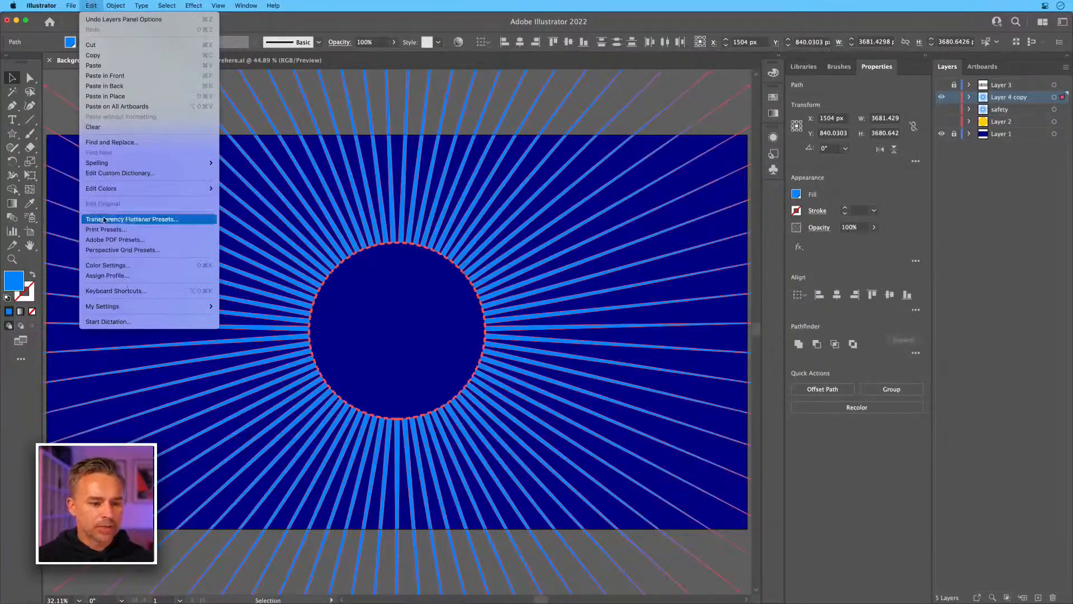
pyautogui.moveTo(71, 5)
pyautogui.moveTo(78, 231)
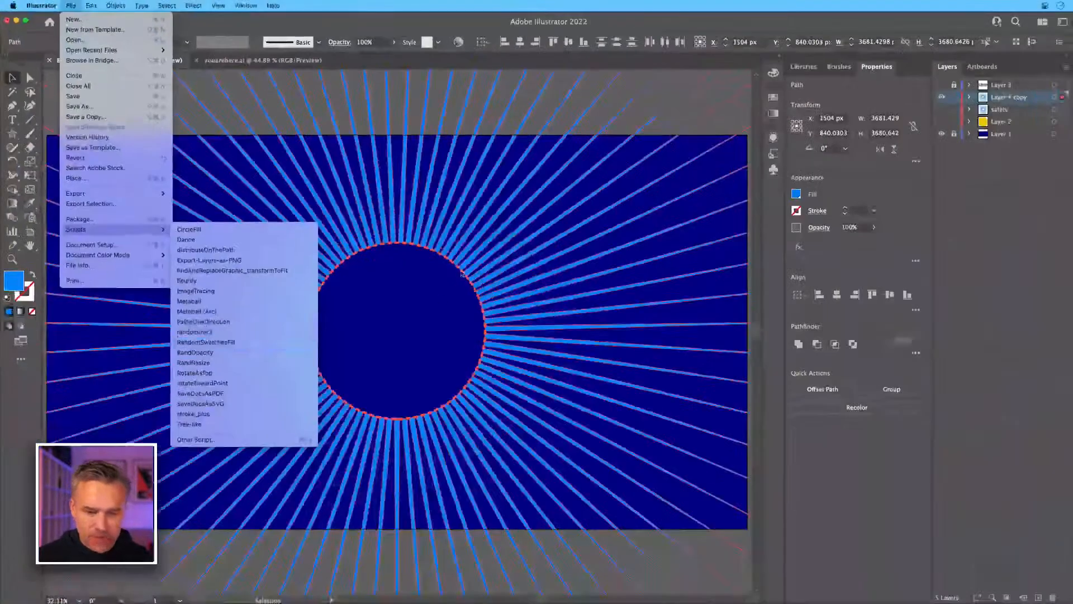
pyautogui.click(447, 290)
pyautogui.click(426, 296)
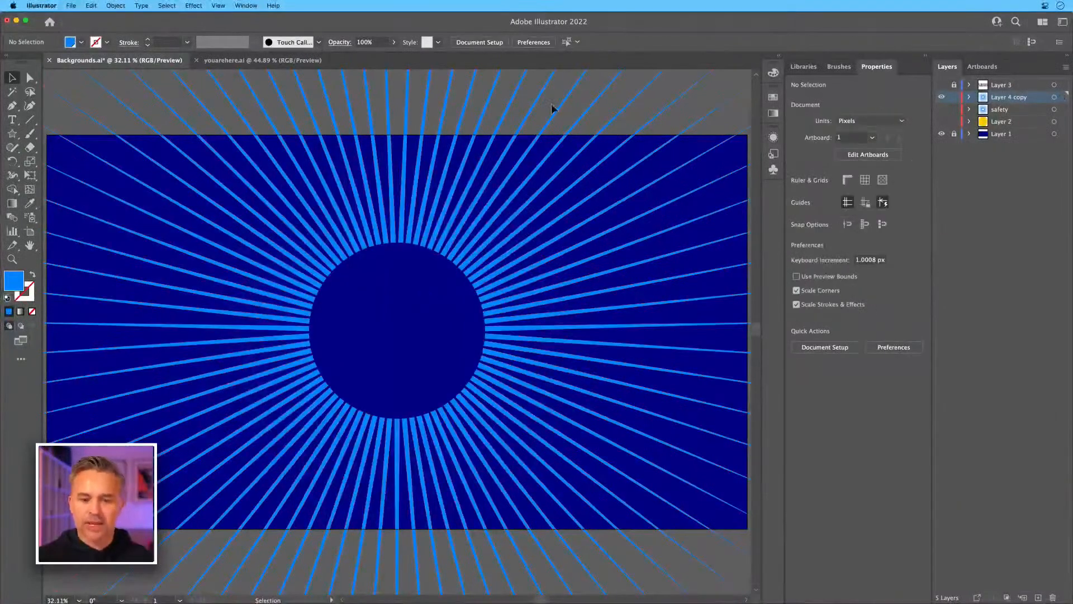
# Expand the collapsed colour panels, dock Swatches beside Color, enlarge it and select the four pastel swatches.
pyautogui.click(778, 56)
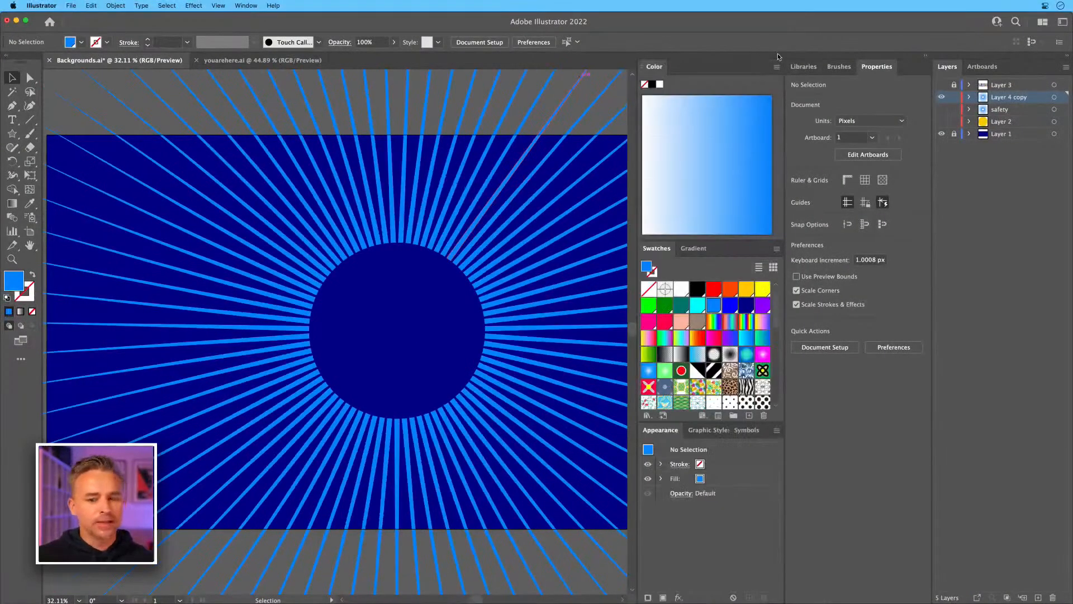
pyautogui.moveTo(726, 248); pyautogui.dragTo(713, 71)
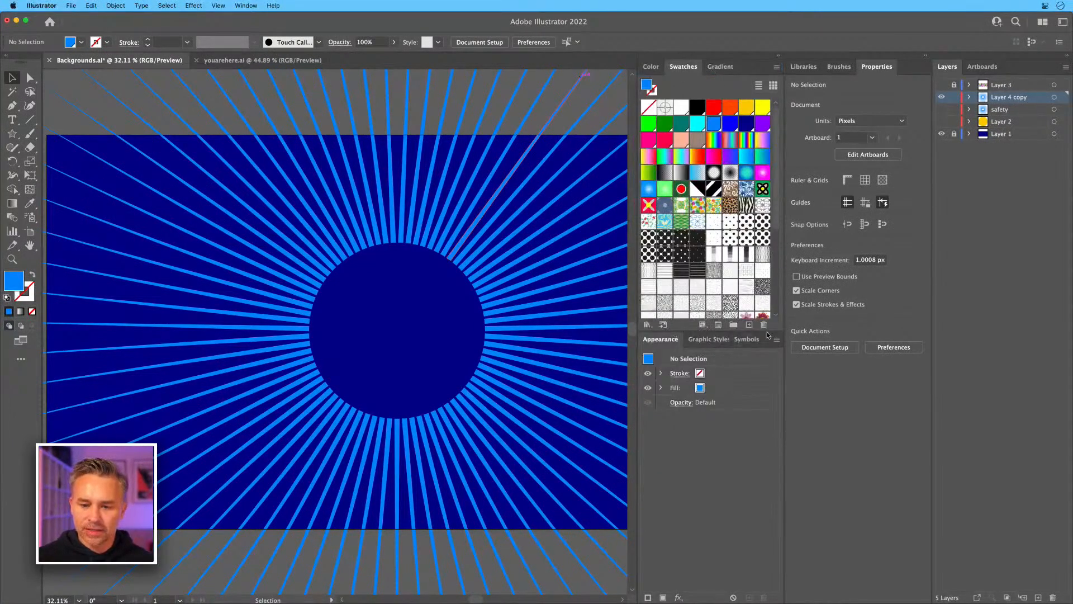
pyautogui.moveTo(773, 330); pyautogui.dragTo(761, 512)
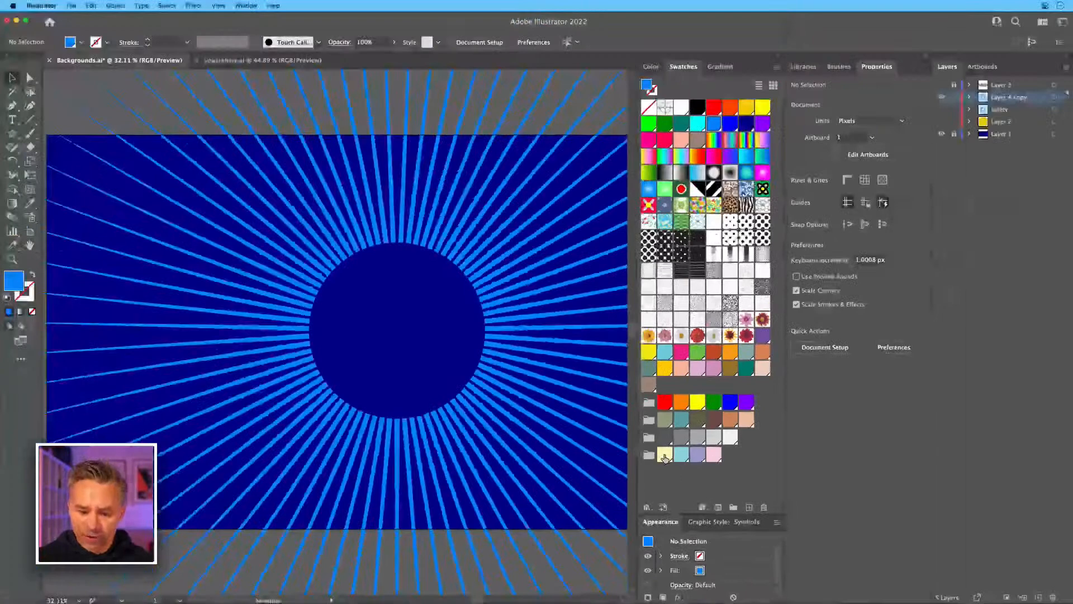
pyautogui.click(556, 415)
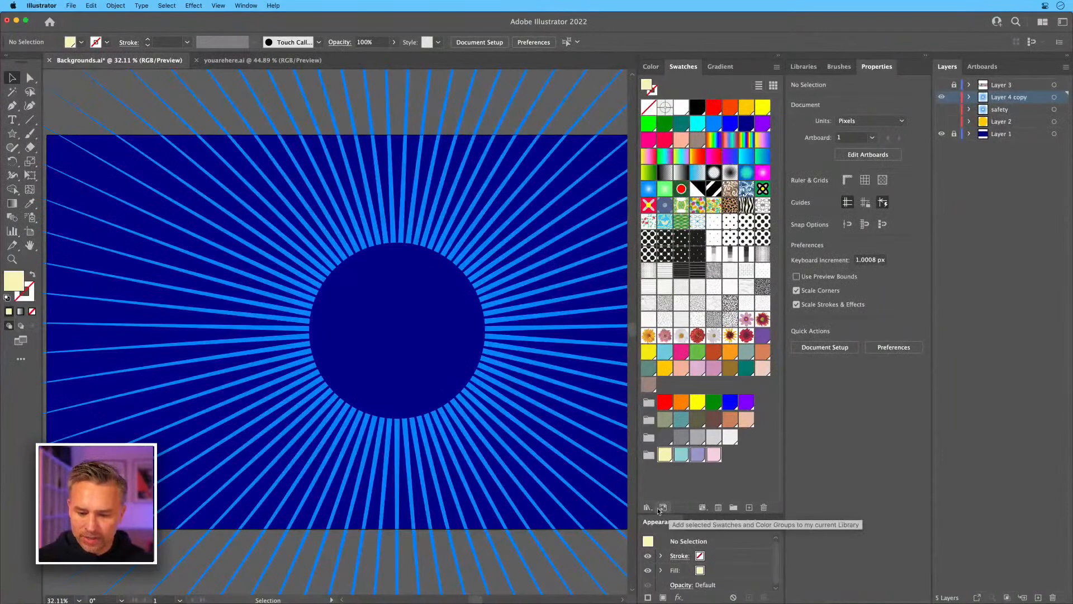
# Open the Soft swatch library from Color Properties, enlarge it to view its colour groups and close it.
pyautogui.click(648, 507)
pyautogui.moveTo(648, 507)
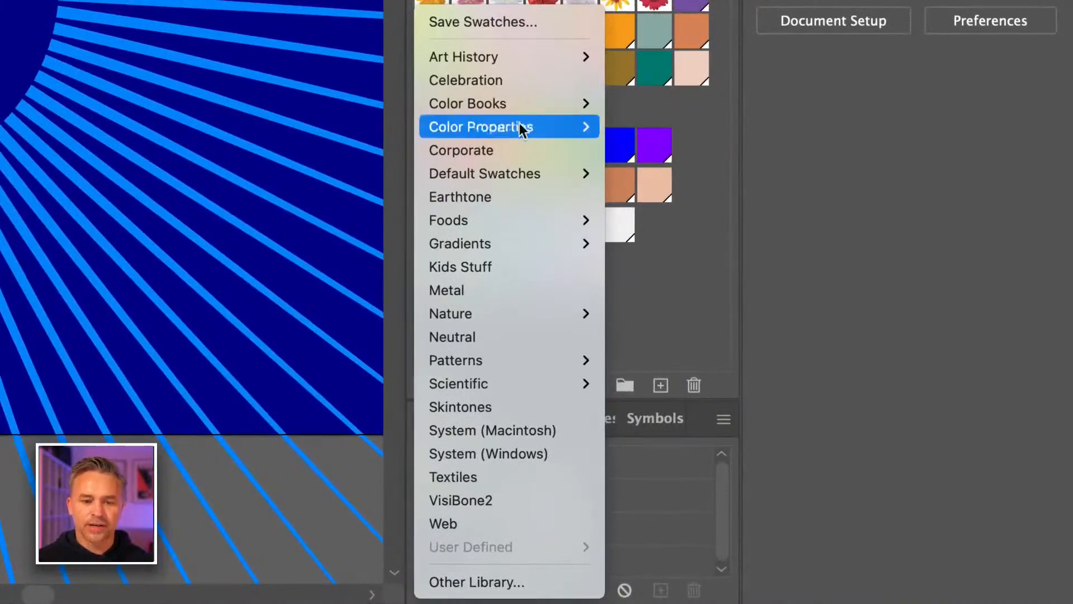
pyautogui.moveTo(519, 59)
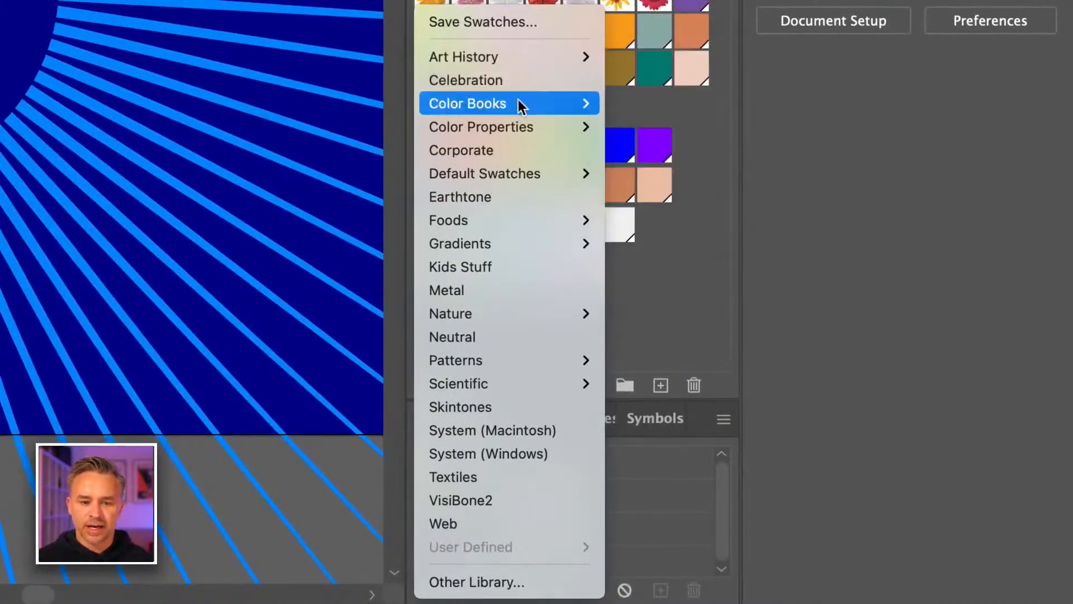
pyautogui.moveTo(511, 129)
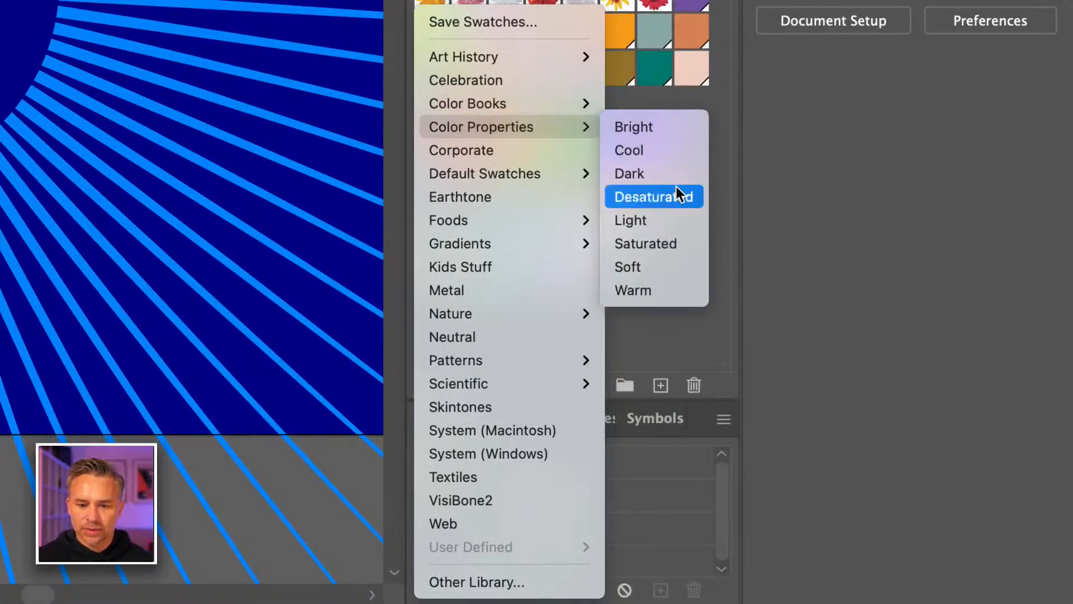
pyautogui.click(662, 264)
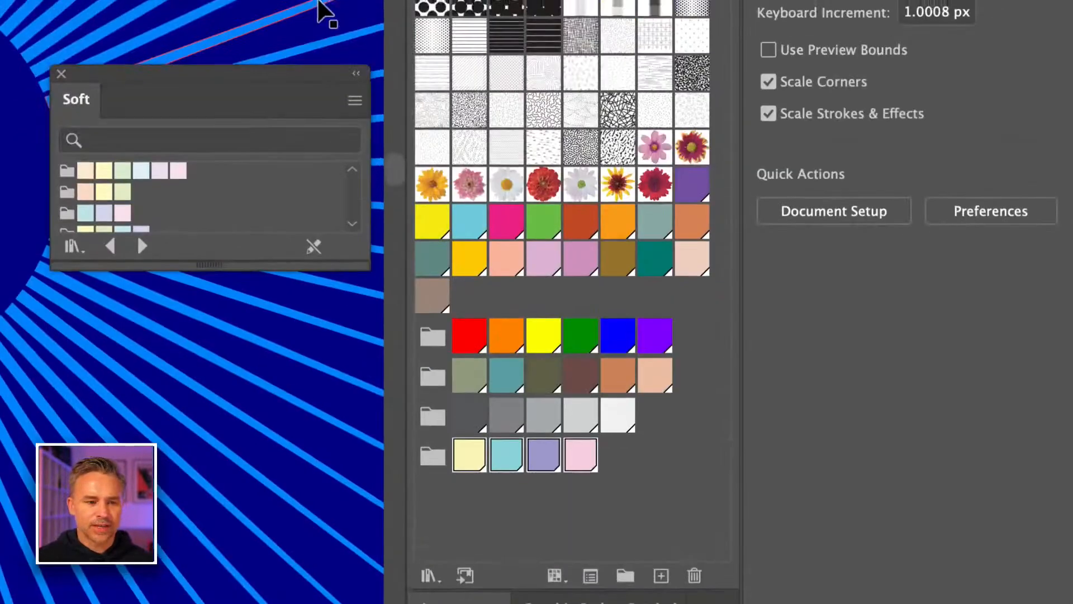
pyautogui.moveTo(113, 91); pyautogui.dragTo(326, 169)
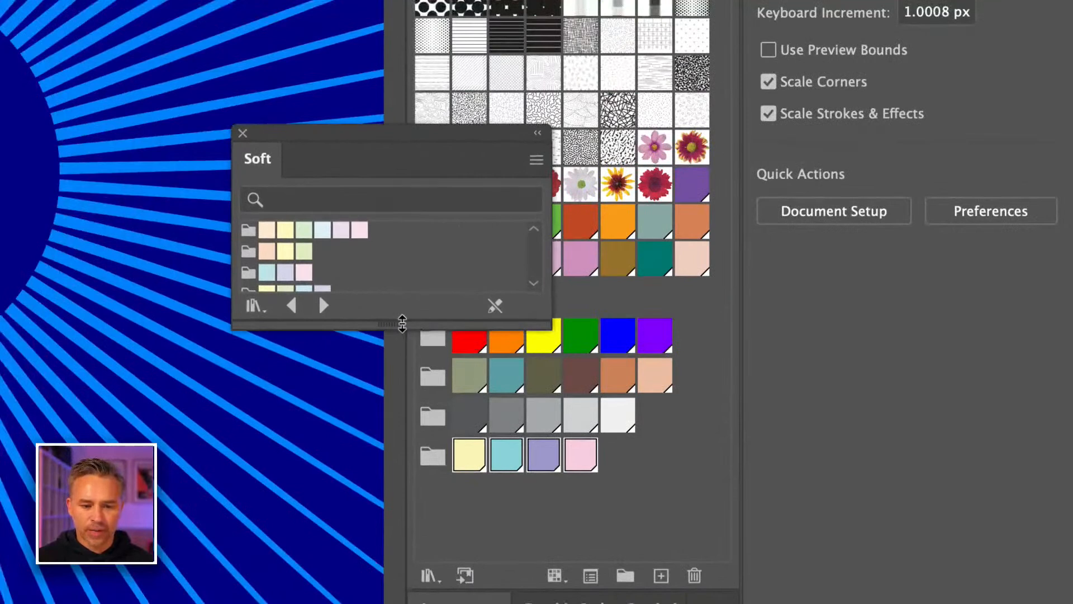
pyautogui.moveTo(401, 324); pyautogui.dragTo(391, 407)
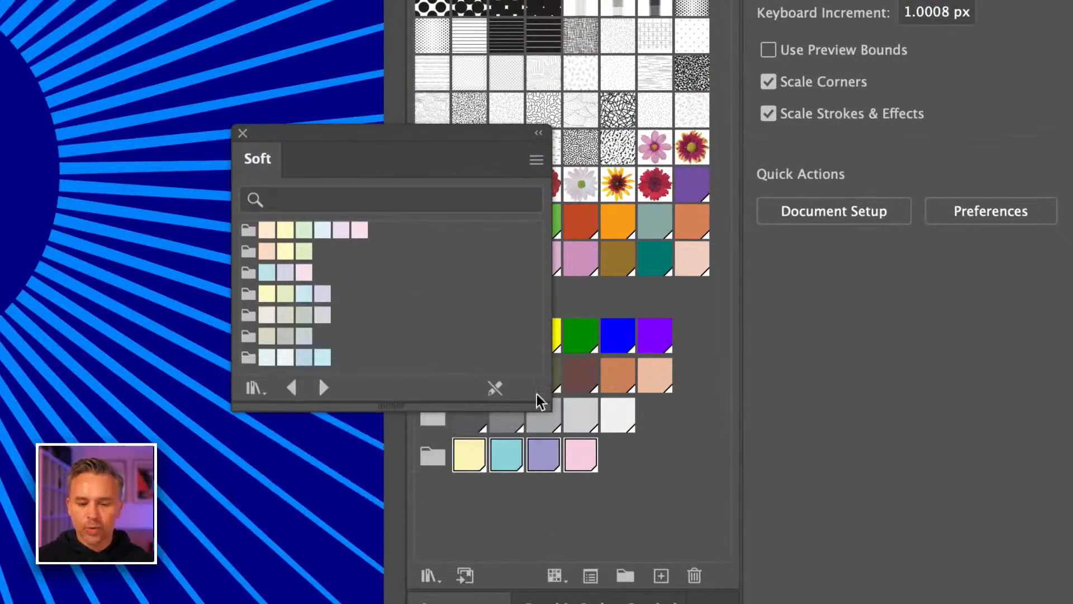
pyautogui.click(243, 134)
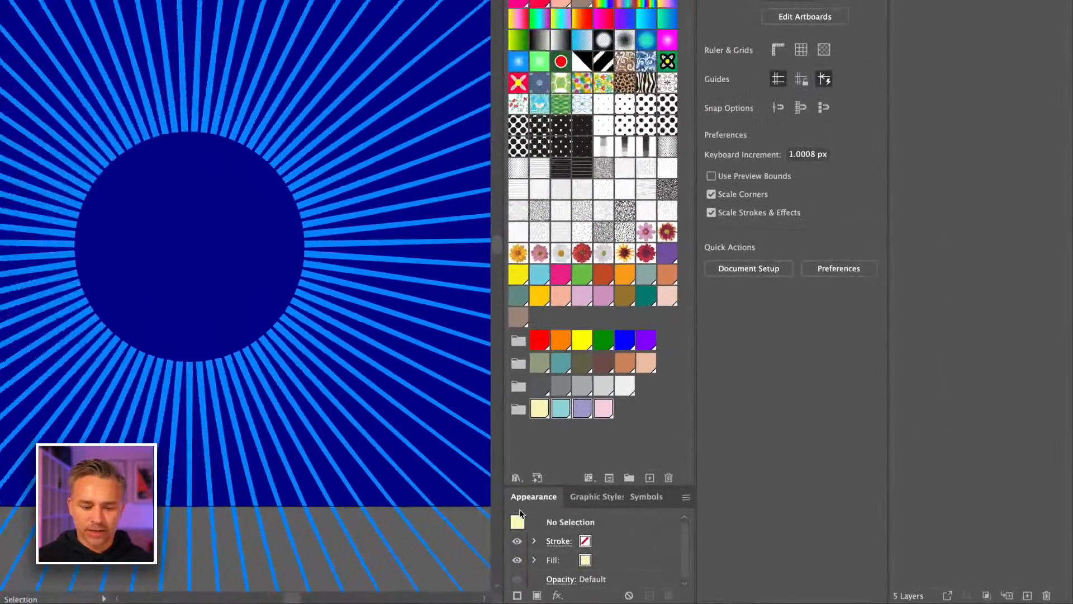
# Add a three-colour grey and beige group from the Light colour-properties library to the document swatches and close the library.
pyautogui.click(515, 479)
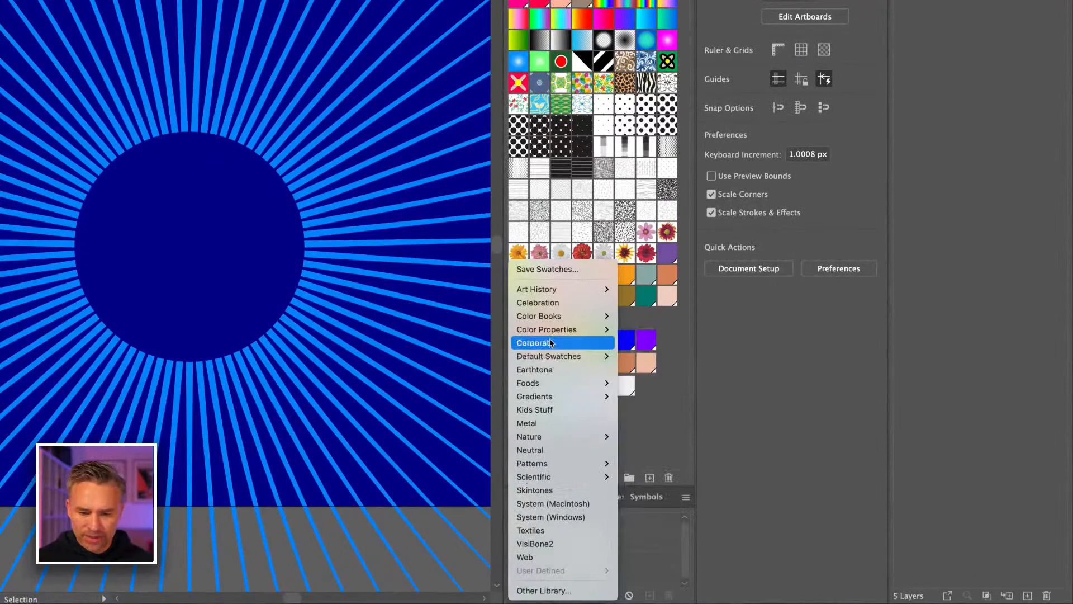
pyautogui.moveTo(550, 327)
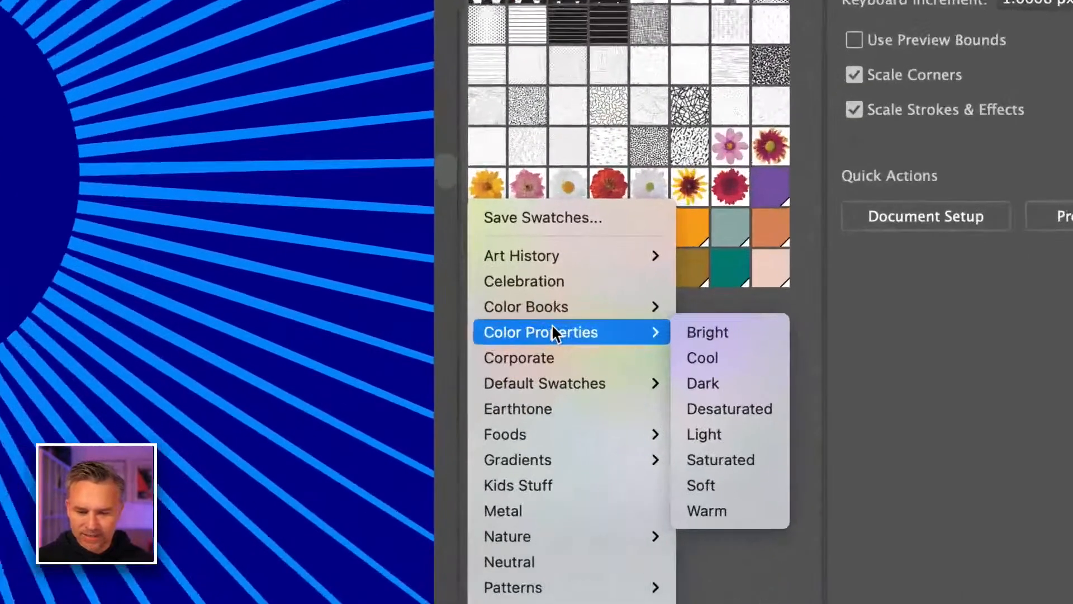
pyautogui.click(692, 438)
pyautogui.moveTo(484, 343); pyautogui.dragTo(450, 454)
pyautogui.moveTo(285, 335); pyautogui.dragTo(578, 565)
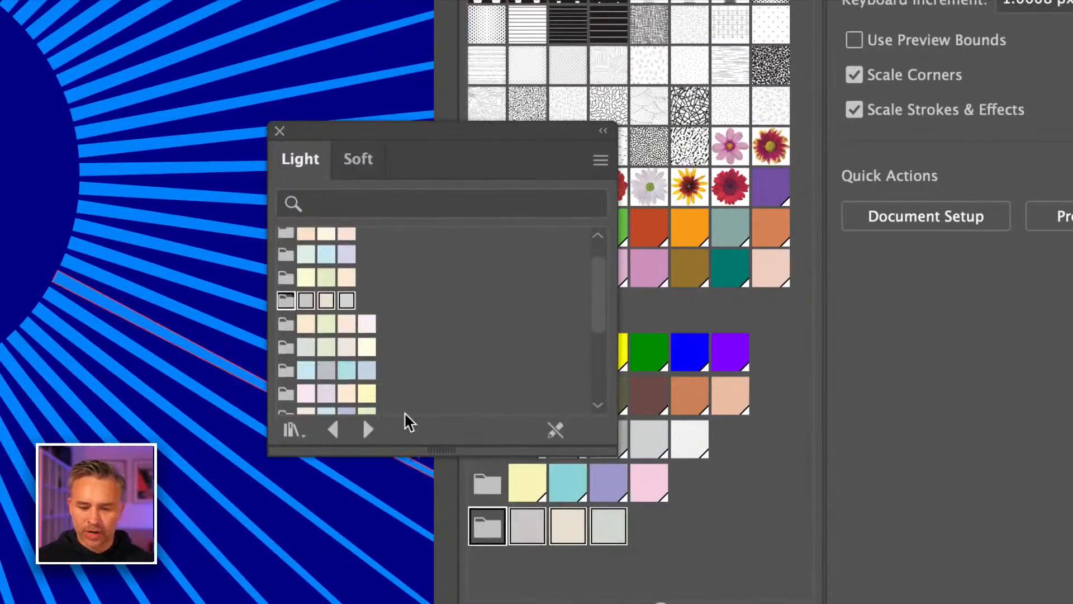
pyautogui.click(279, 131)
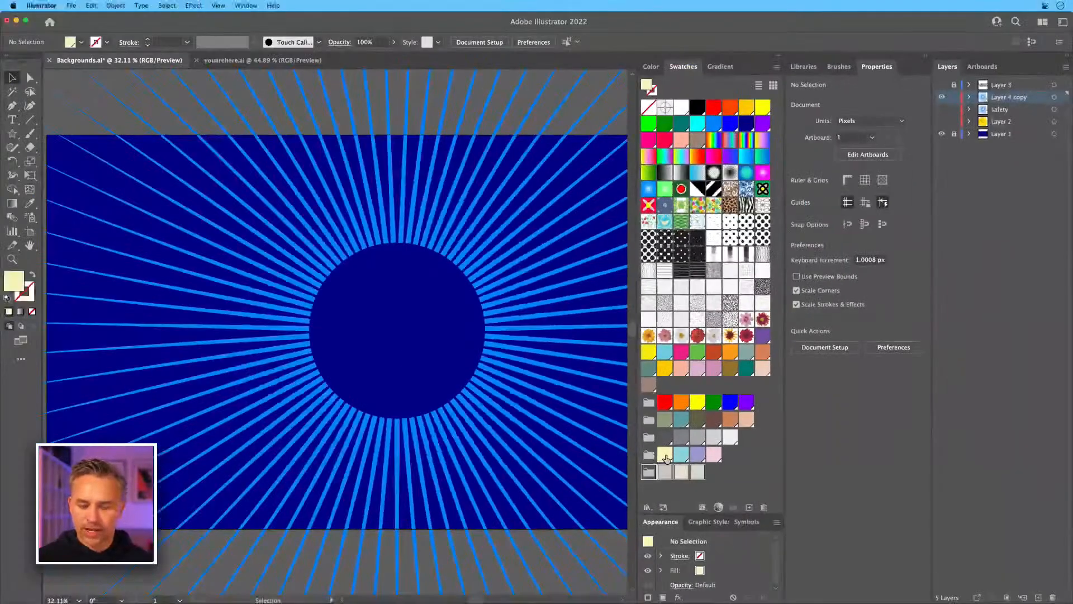
# Select the yellow, turquoise, lavender and pink pastel swatches together in their colour group.
pyautogui.click(665, 458)
pyautogui.keyDown('shift'); pyautogui.click(682, 459); pyautogui.keyUp('shift')
pyautogui.keyDown('shift'); pyautogui.click(697, 457); pyautogui.keyUp('shift')
pyautogui.keyDown('shift'); pyautogui.click(714, 457); pyautogui.keyUp('shift')
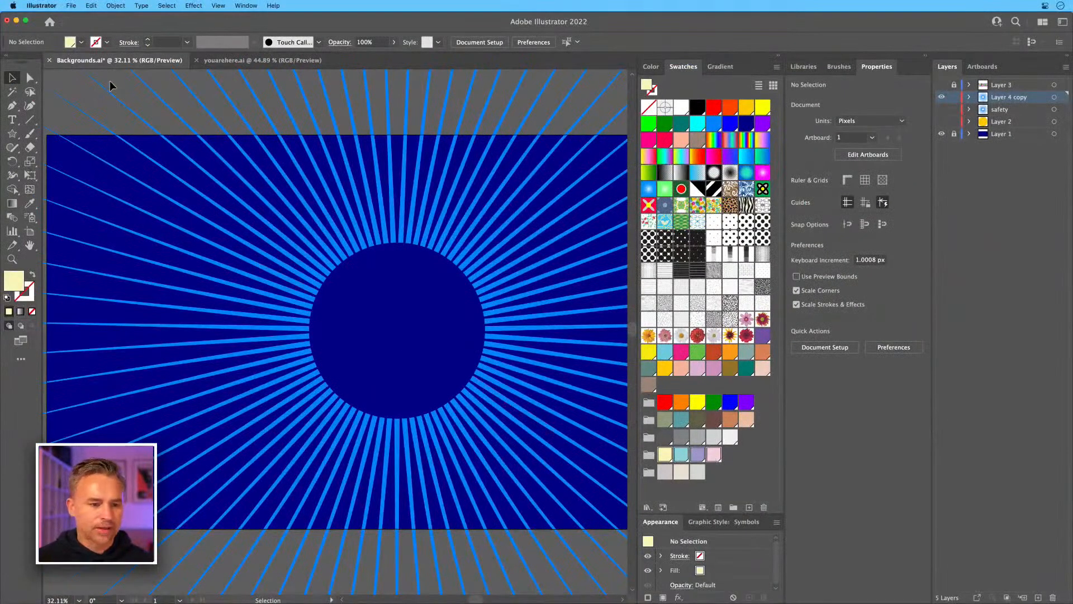
# Try to recolour the selected blue rays with the RandomSwatchesFill script.
pyautogui.click(604, 565)
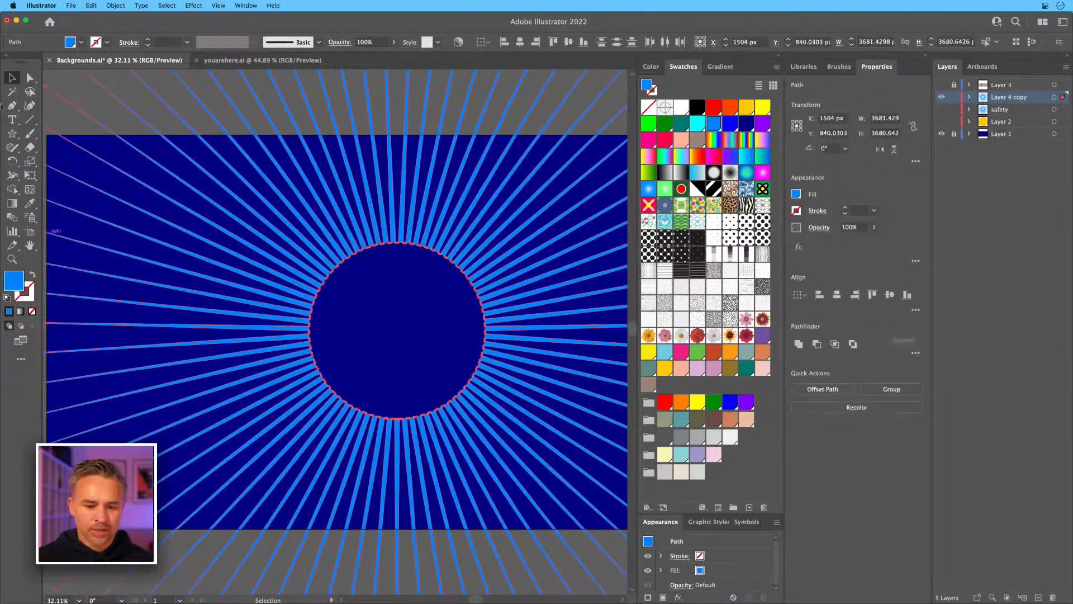
pyautogui.click(91, 6)
pyautogui.moveTo(71, 6)
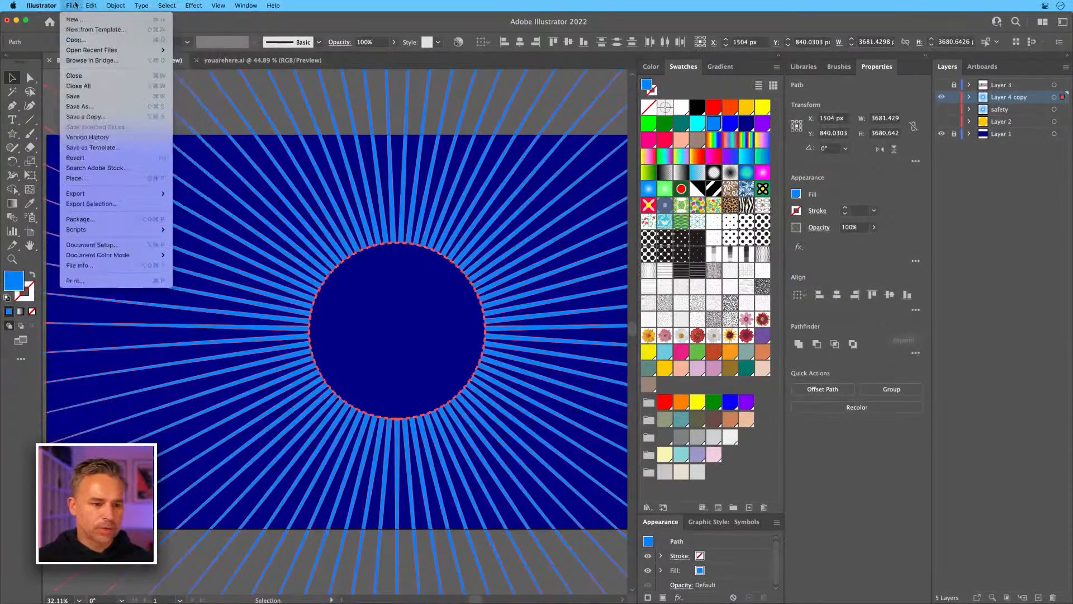
pyautogui.moveTo(101, 229)
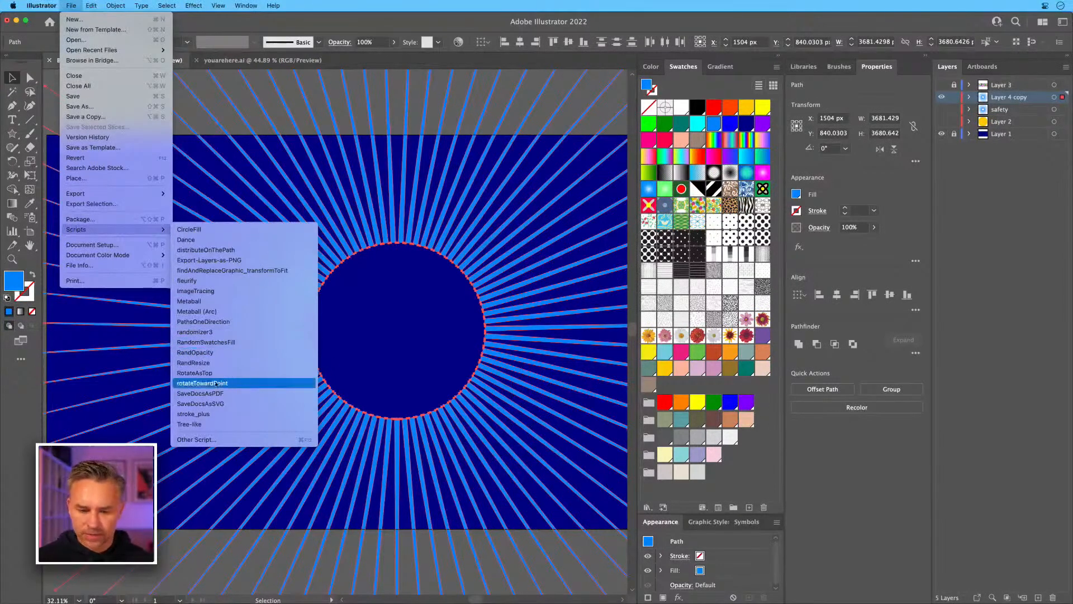
pyautogui.click(200, 342)
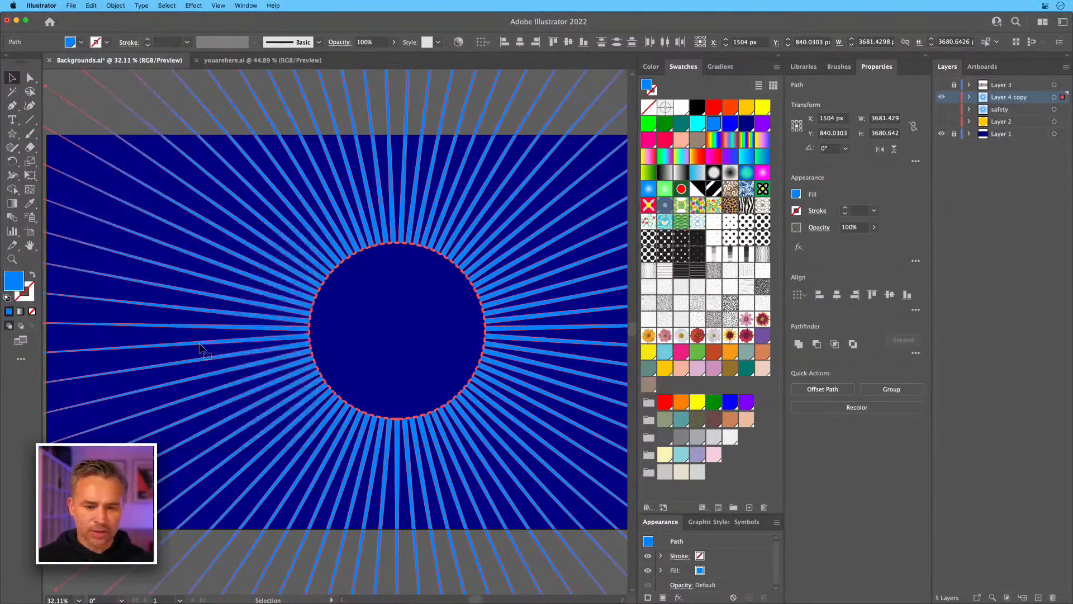
pyautogui.rightClick(466, 252)
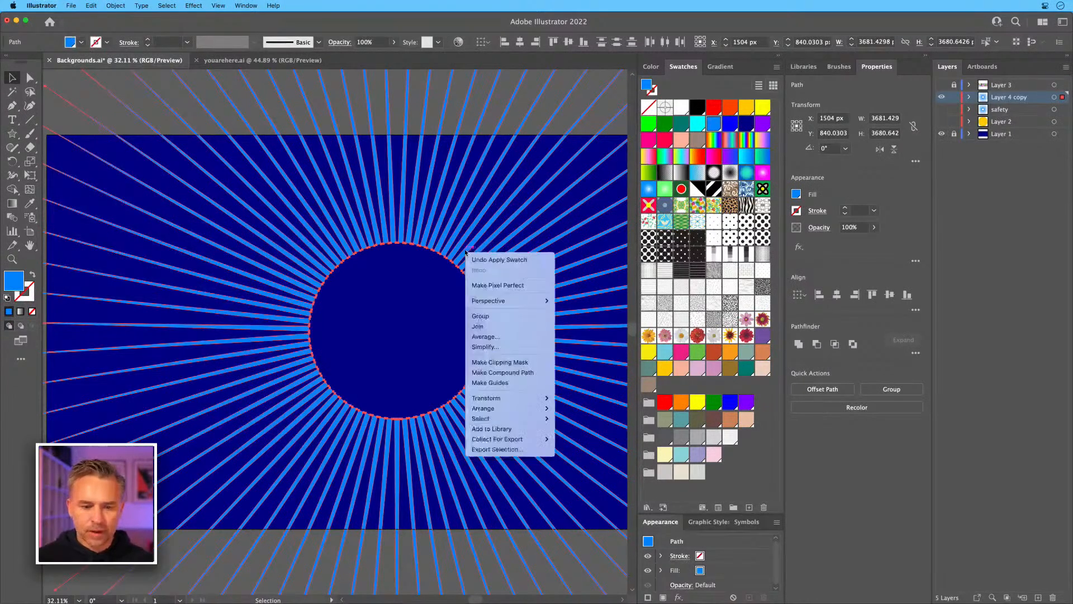
pyautogui.click(406, 320)
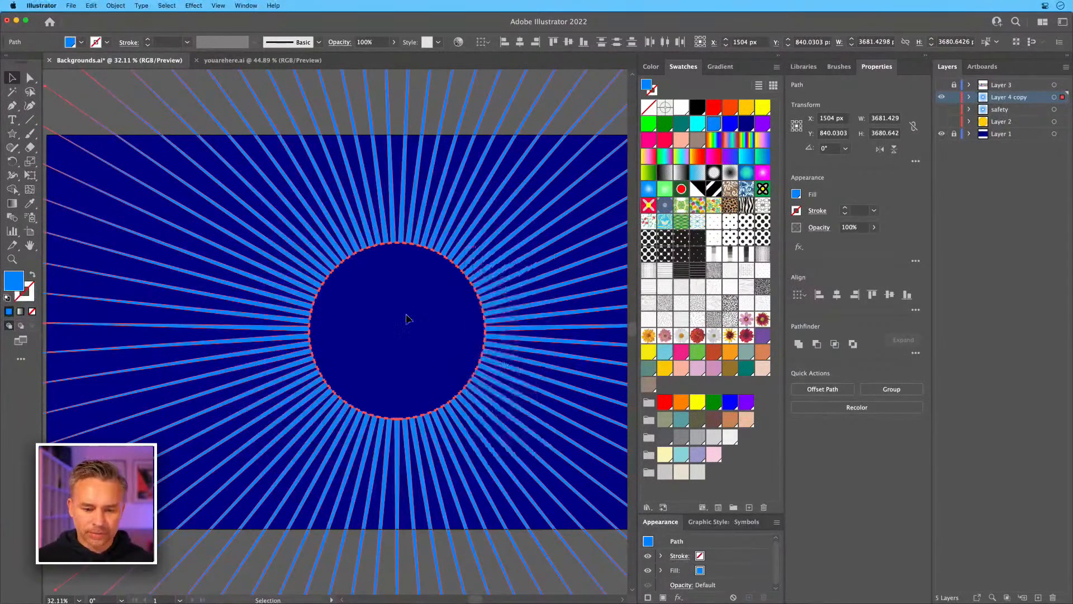
pyautogui.click(460, 268)
pyautogui.click(393, 313)
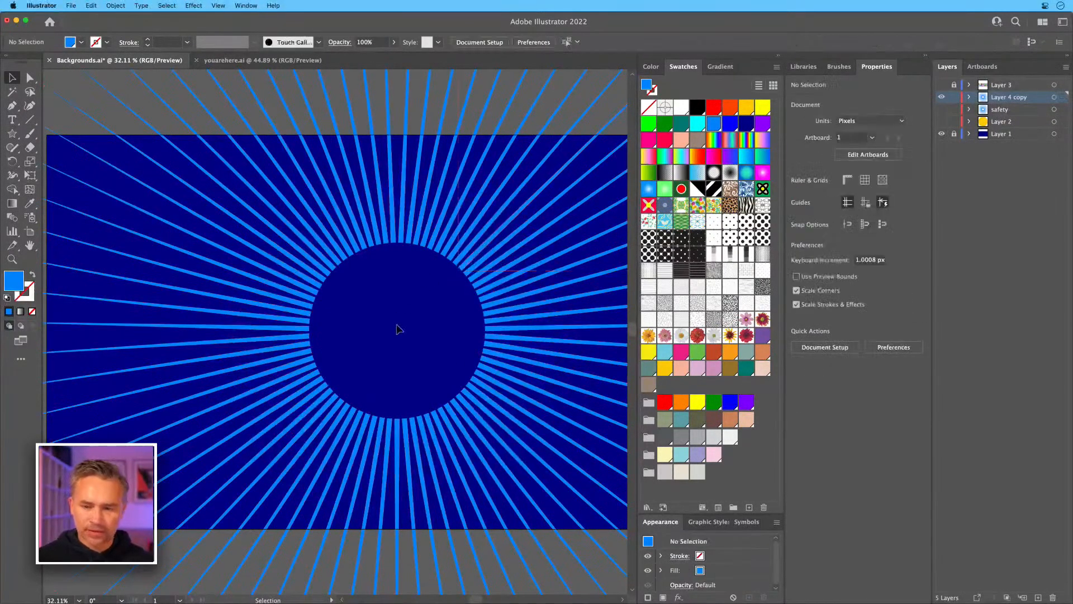
# Lock the safety layer and Layer 2, select all the rays and fill them with the pale yellow pastel swatch.
pyautogui.moveTo(956, 113); pyautogui.dragTo(954, 133)
pyautogui.press('super+a')
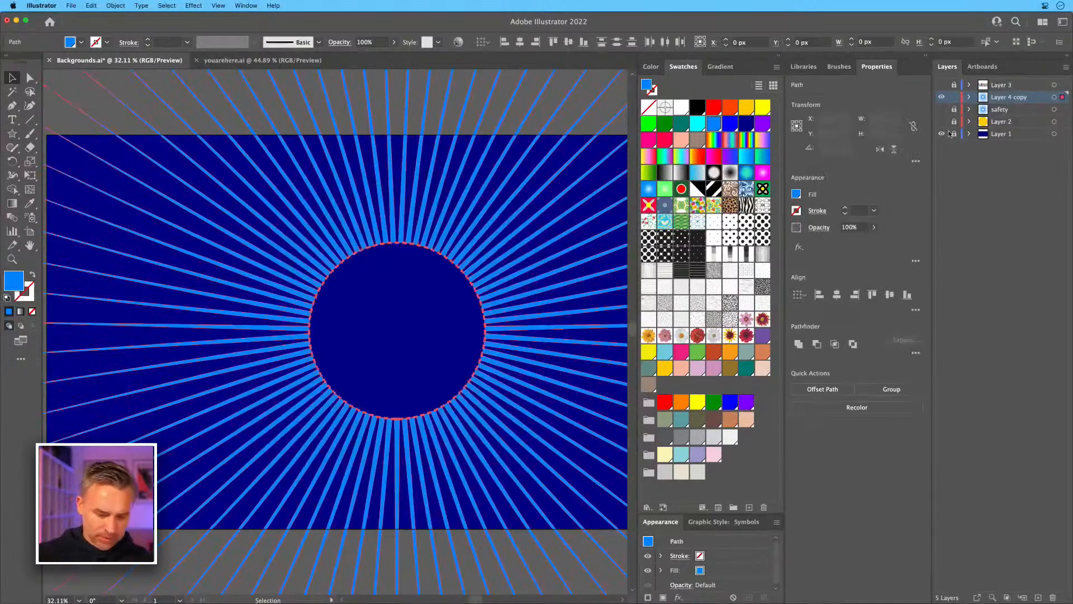
pyautogui.click(665, 454)
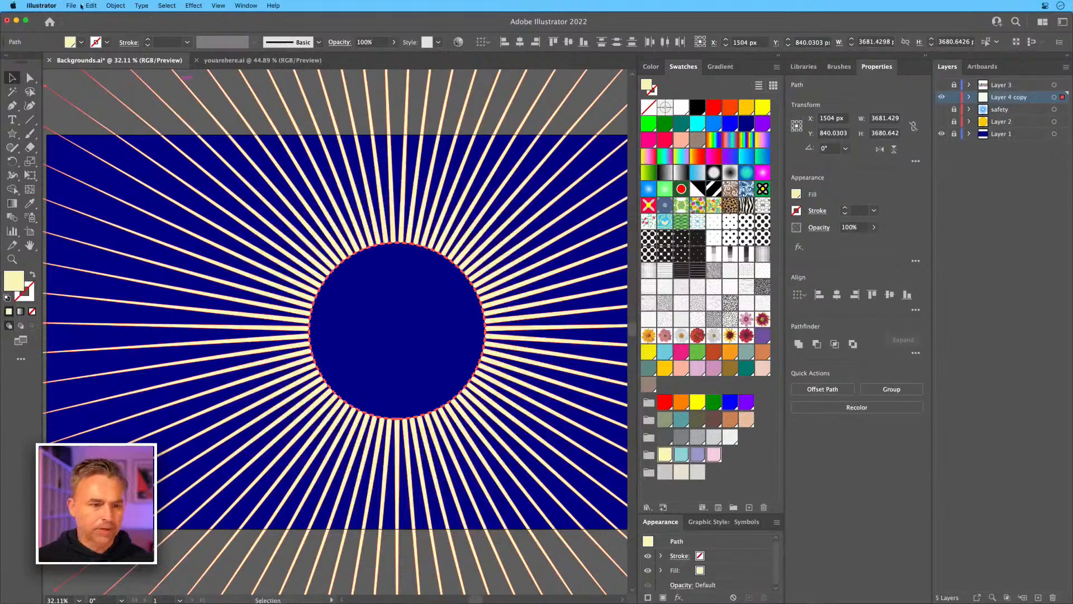
# Run the RandomSwatchesFill script on the selected rays to distribute the pastel colours randomly, and deselect them.
pyautogui.click(42, 5)
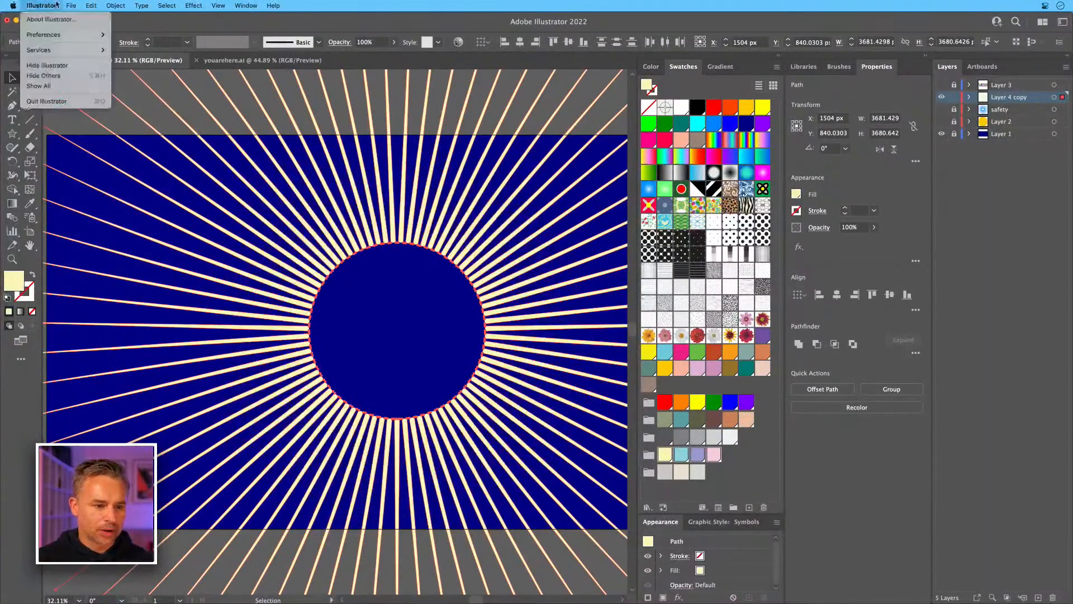
pyautogui.moveTo(71, 6)
pyautogui.moveTo(90, 229)
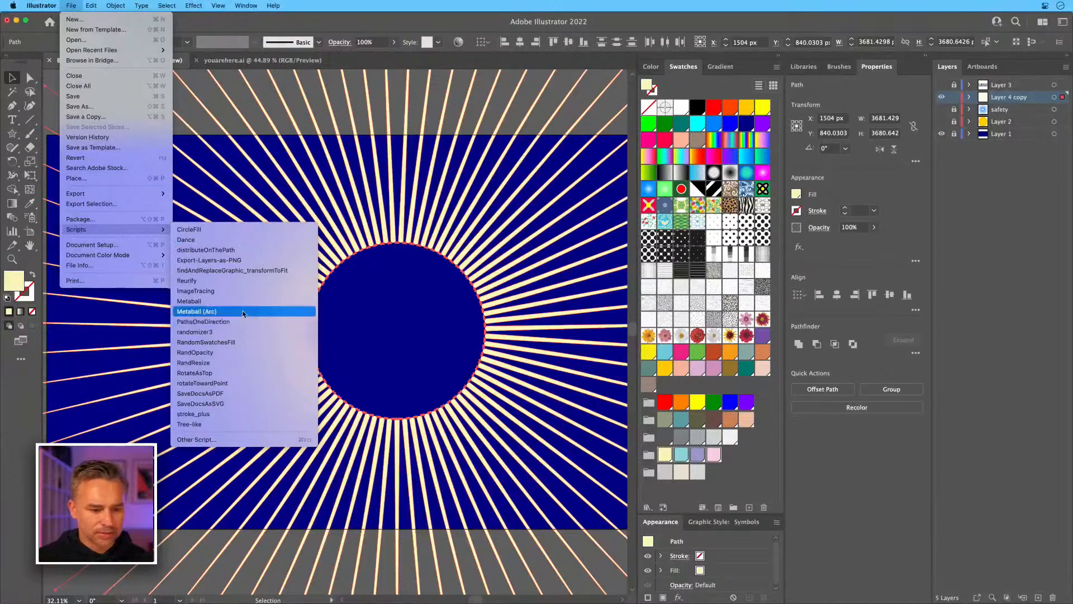
pyautogui.click(251, 342)
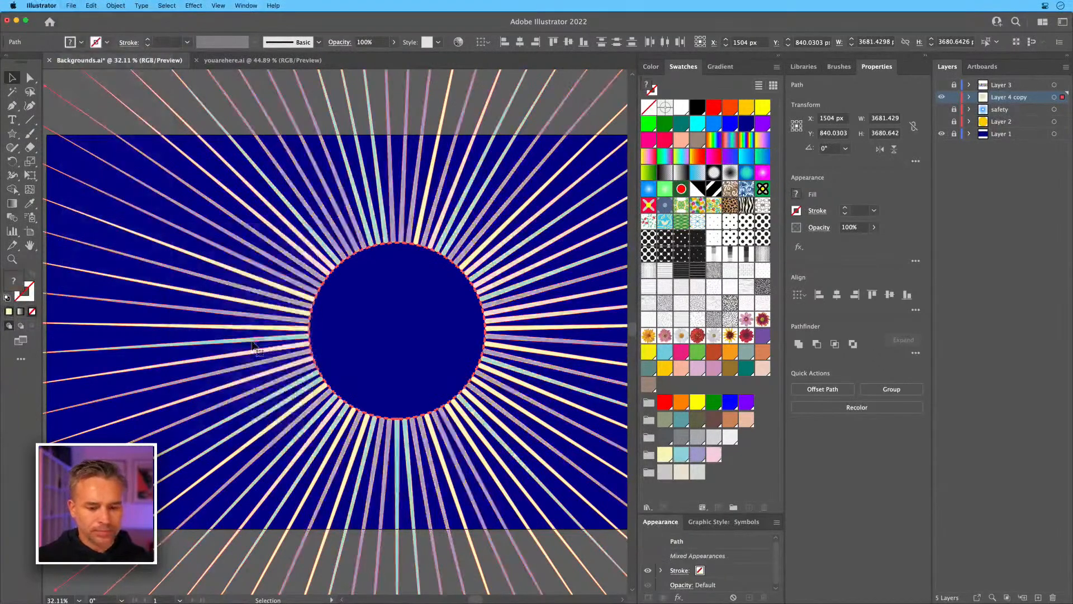
pyautogui.press('super+equal')
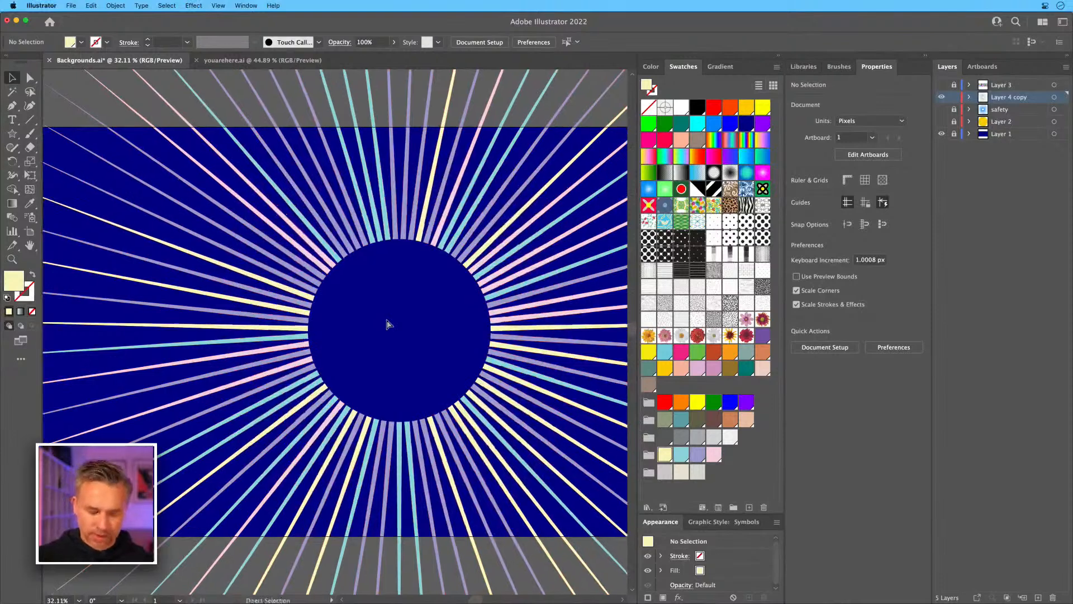
# Collapse the colour panels and examine the recoloured rays up close and across the artboard.
pyautogui.click(777, 56)
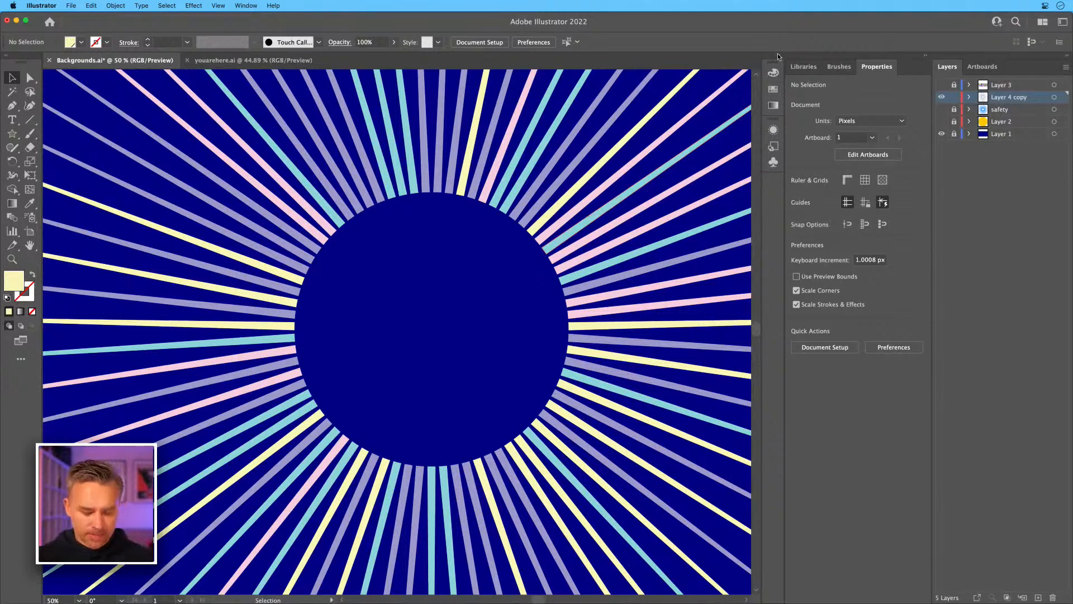
pyautogui.press('super+plus')
pyautogui.press('super+plus')
pyautogui.press('super+minus')
pyautogui.press('super+minus')
pyautogui.press('super+minus')
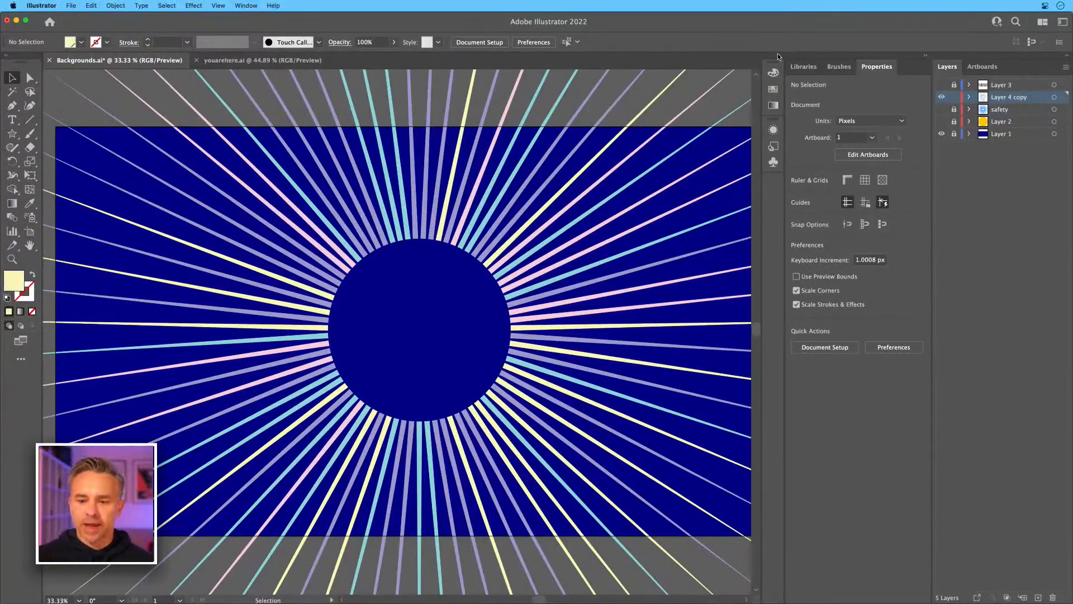
# Unlock Layer 1, lock Layer 4 copy and fill the background rectangle with the muted teal swatch.
pyautogui.click(954, 134)
pyautogui.click(954, 109)
pyautogui.click(954, 96)
pyautogui.click(669, 144)
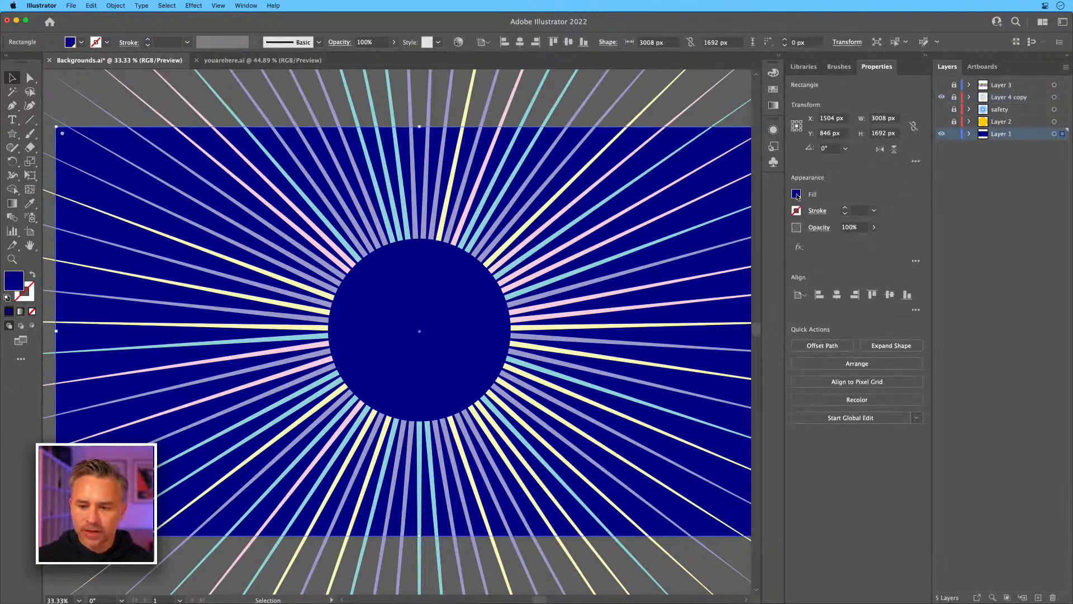
pyautogui.click(797, 194)
pyautogui.moveTo(796, 334); pyautogui.dragTo(798, 476)
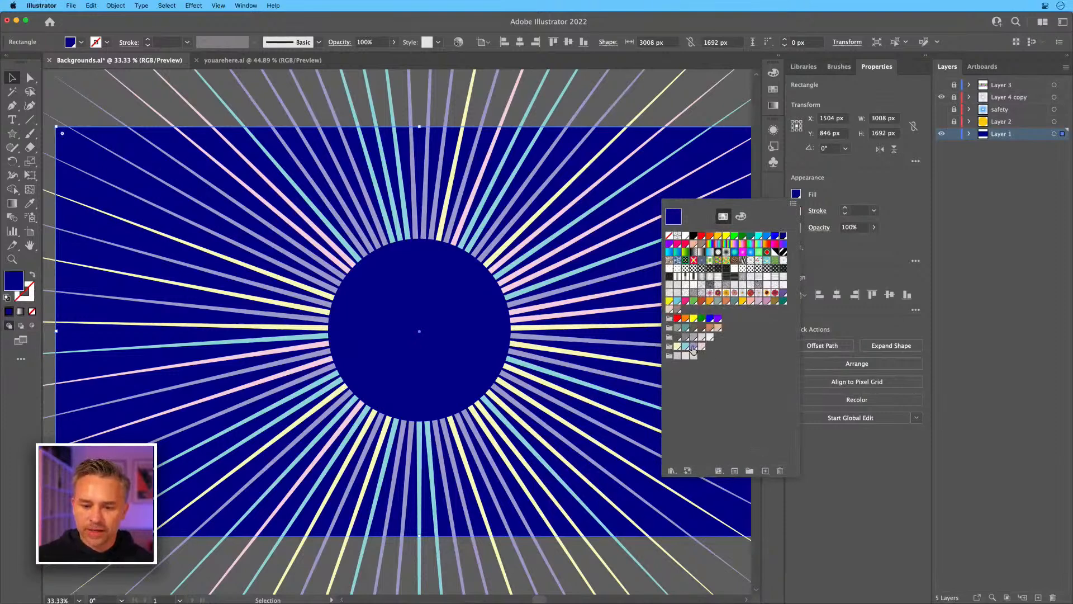
pyautogui.click(686, 328)
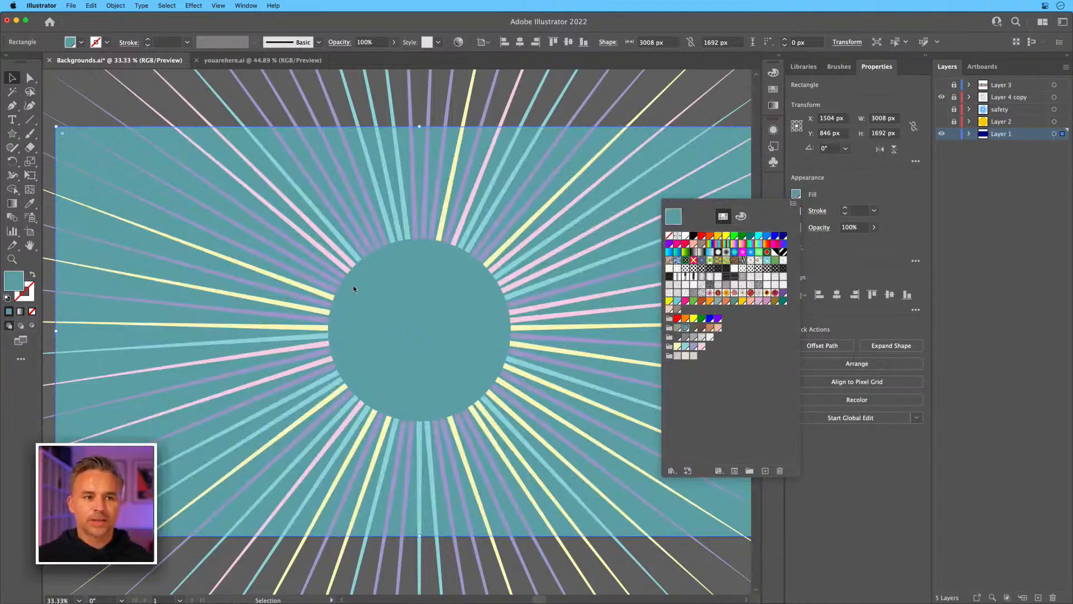
pyautogui.click(630, 104)
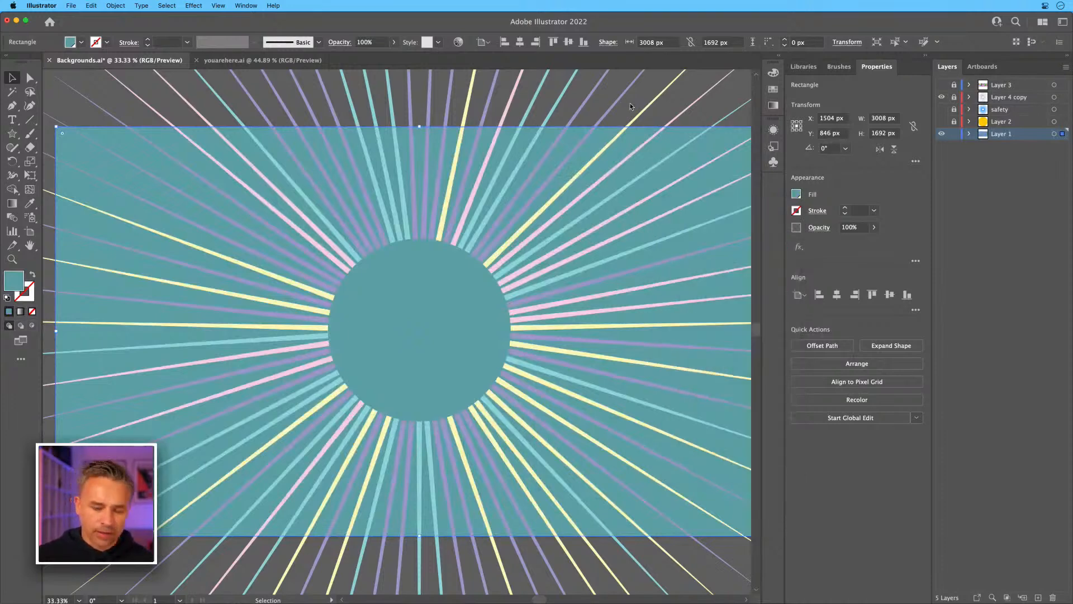
# Lock Layer 1 and unlock Layer 4 copy so the individual rays can be edited.
pyautogui.press('super+1')
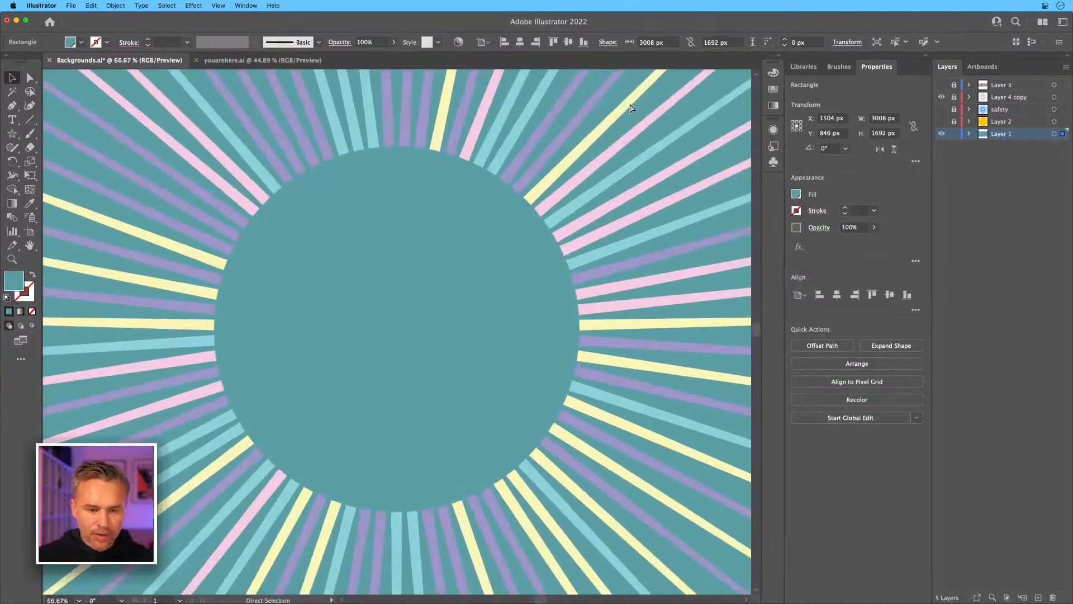
pyautogui.moveTo(380, 207); pyautogui.dragTo(593, 515)
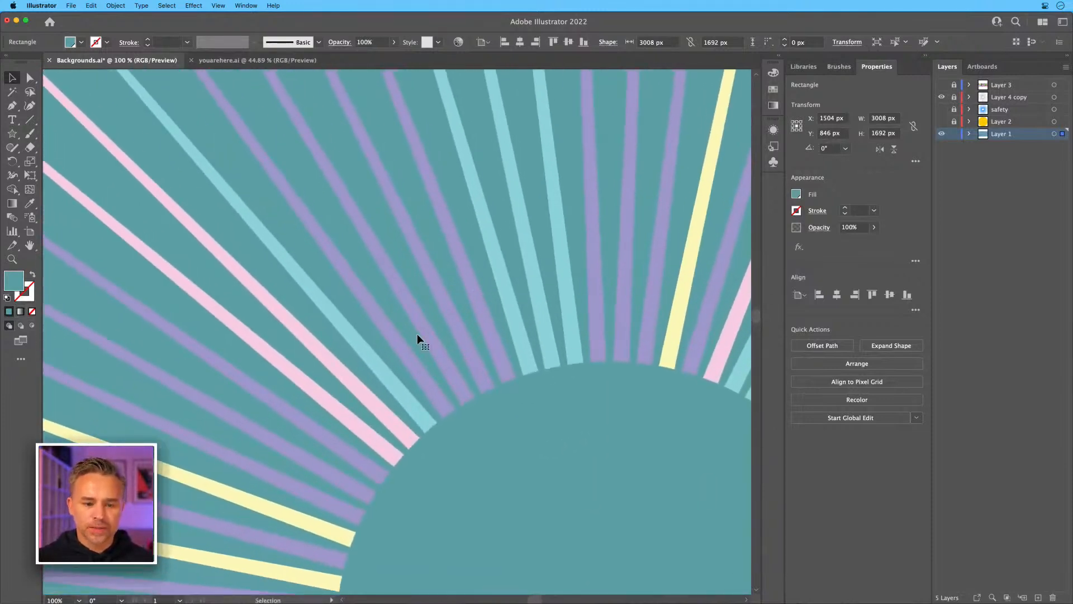
pyautogui.click(955, 134)
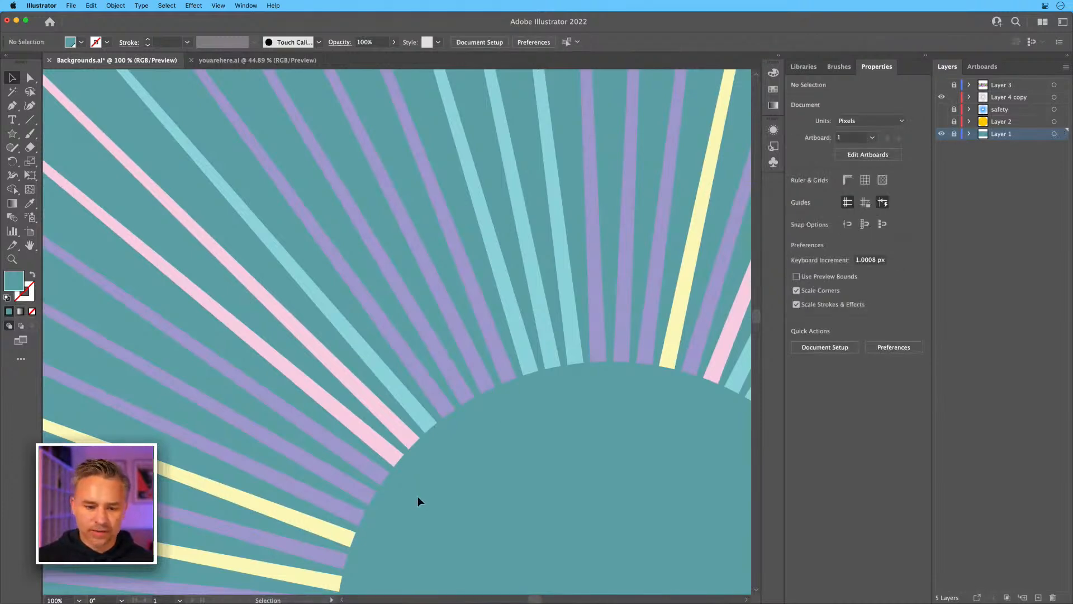
# Expand the Swatches panel and recolour two neighbouring lavender rays at the circle's upper left, one turquoise and one pink.
pyautogui.click(455, 384)
pyautogui.click(779, 55)
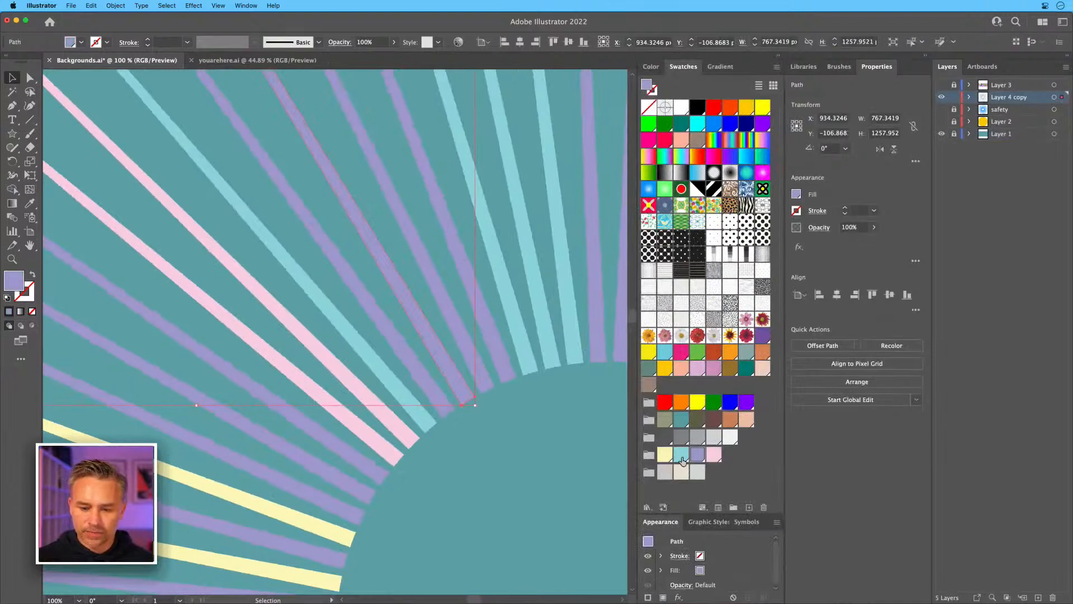
pyautogui.click(682, 456)
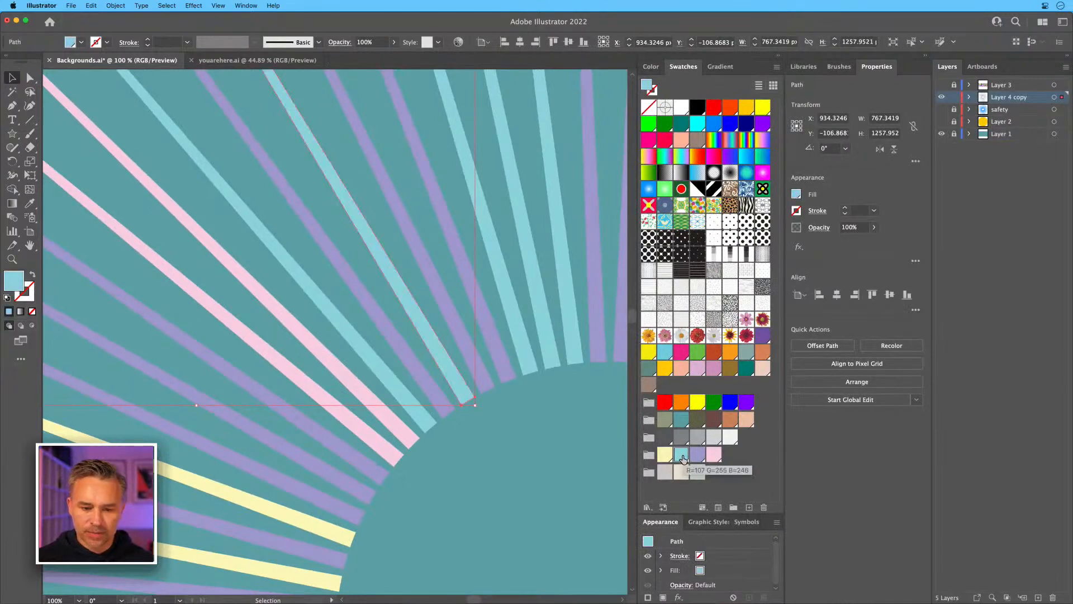
pyautogui.click(481, 374)
pyautogui.click(714, 454)
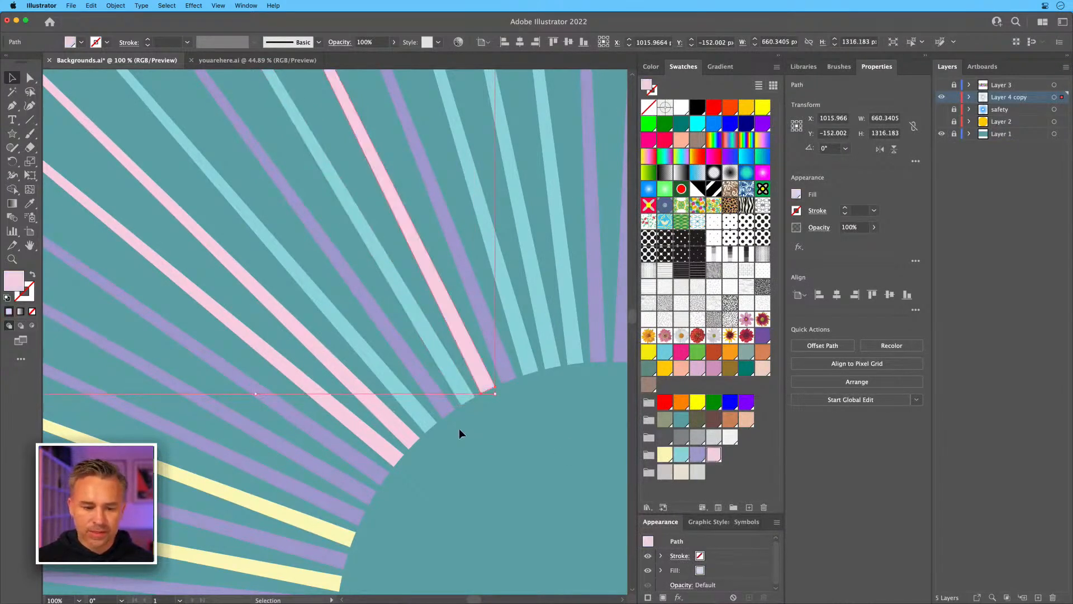
pyautogui.click(460, 428)
# Recolour the lower of the two adjacent pink rays at the circle's right side with the turquoise swatch.
pyautogui.press('space')
pyautogui.moveTo(527, 465); pyautogui.dragTo(153, 360)
pyautogui.moveTo(334, 430); pyautogui.dragTo(384, 223)
pyautogui.moveTo(350, 394); pyautogui.dragTo(531, 224)
pyautogui.moveTo(467, 283); pyautogui.dragTo(189, 495)
pyautogui.moveTo(261, 443); pyautogui.dragTo(175, 395)
pyautogui.click(352, 391)
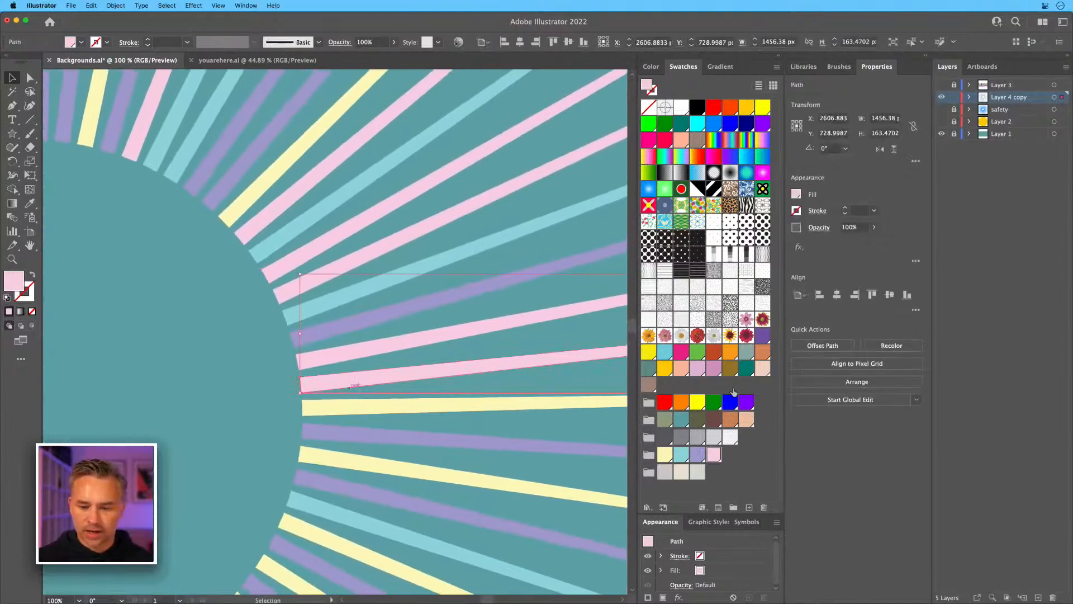
pyautogui.click(680, 453)
pyautogui.click(161, 359)
# Recolour two lavender rays beneath the circle, on either side of the single yellow ray, with the pink swatch.
pyautogui.press('space')
pyautogui.moveTo(197, 337); pyautogui.dragTo(401, 79)
pyautogui.moveTo(177, 280); pyautogui.dragTo(281, 179)
pyautogui.moveTo(396, 172); pyautogui.dragTo(292, 201)
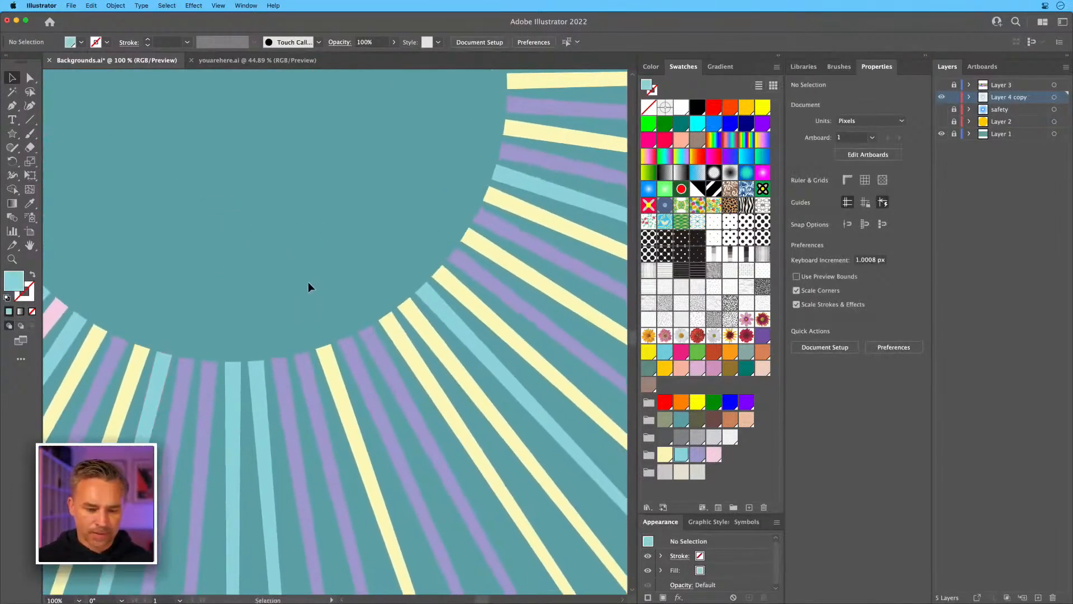
pyautogui.click(366, 338)
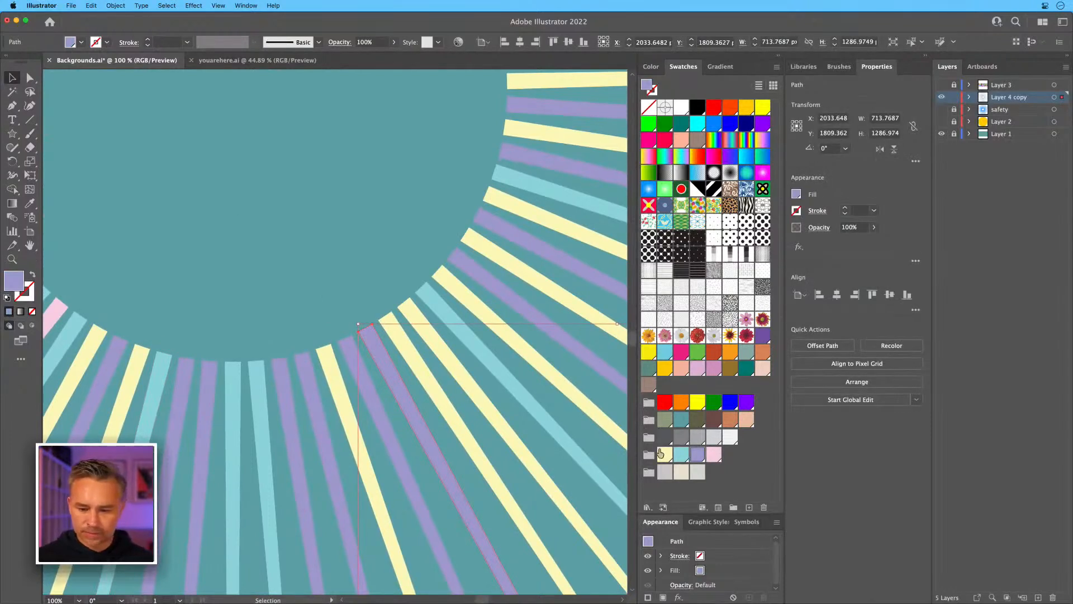
pyautogui.click(714, 454)
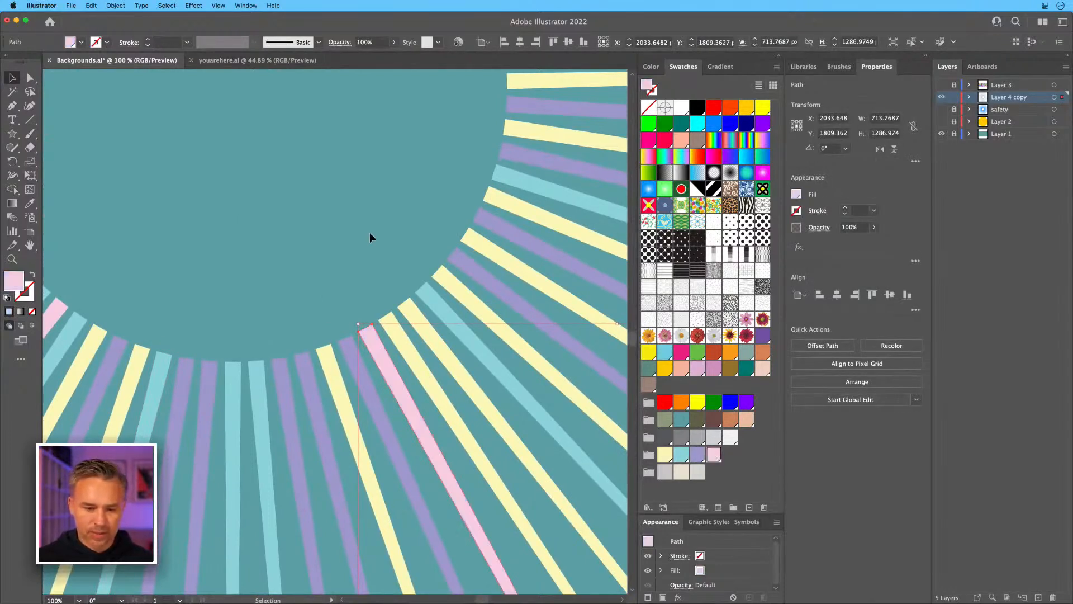
pyautogui.click(370, 235)
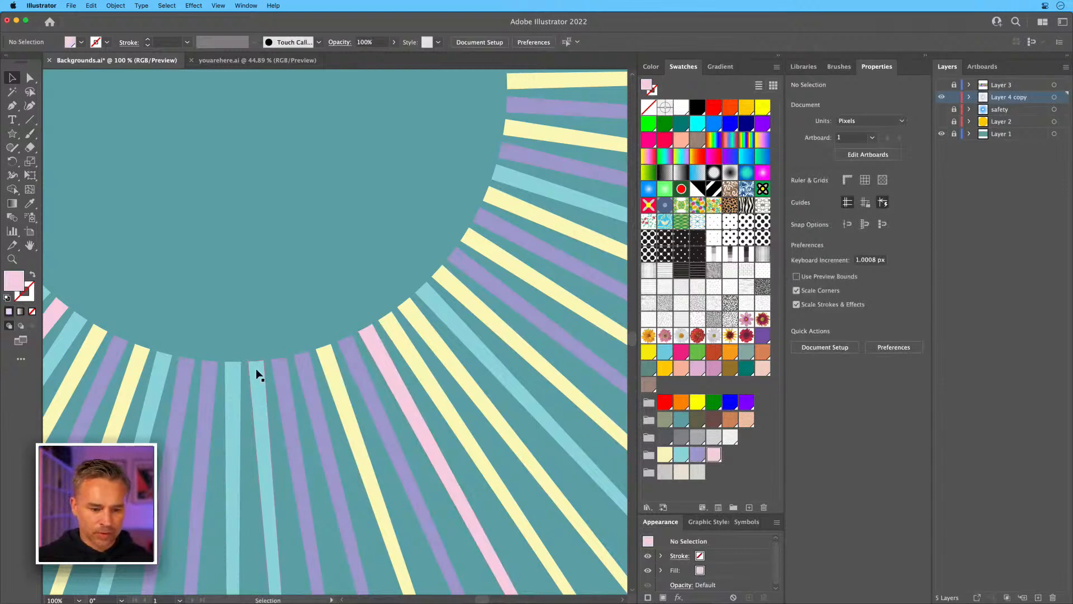
pyautogui.click(284, 381)
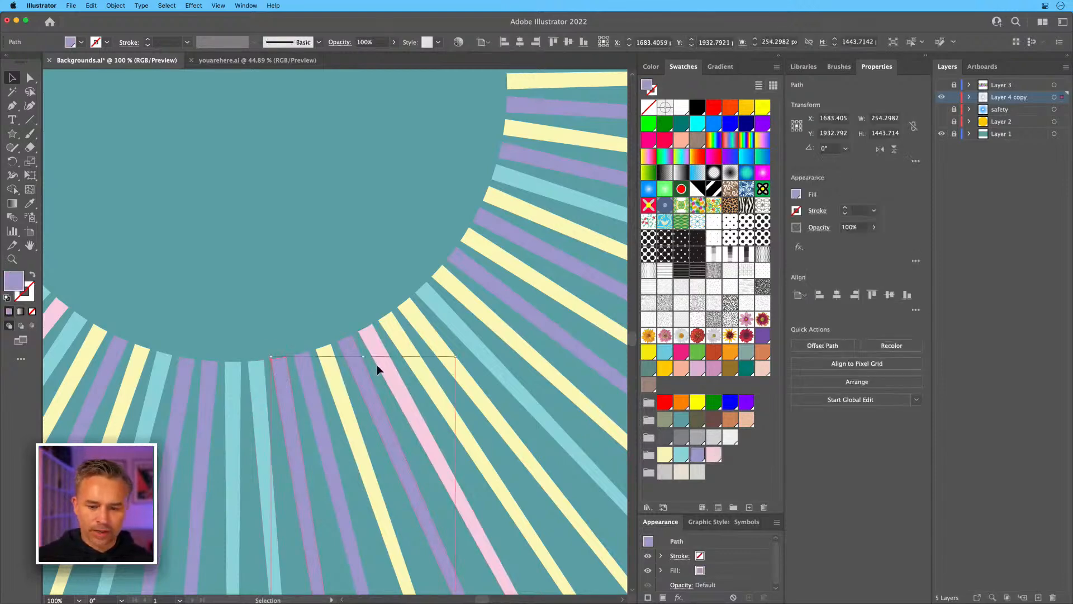
pyautogui.click(713, 454)
pyautogui.click(240, 212)
# Show and unlock Layer 2 and fill its central circle with the pale yellow pastel swatch.
pyautogui.press('super+minus')
pyautogui.press('super+minus')
pyautogui.press('super+minus')
pyautogui.press('space')
pyautogui.moveTo(240, 212); pyautogui.dragTo(343, 315)
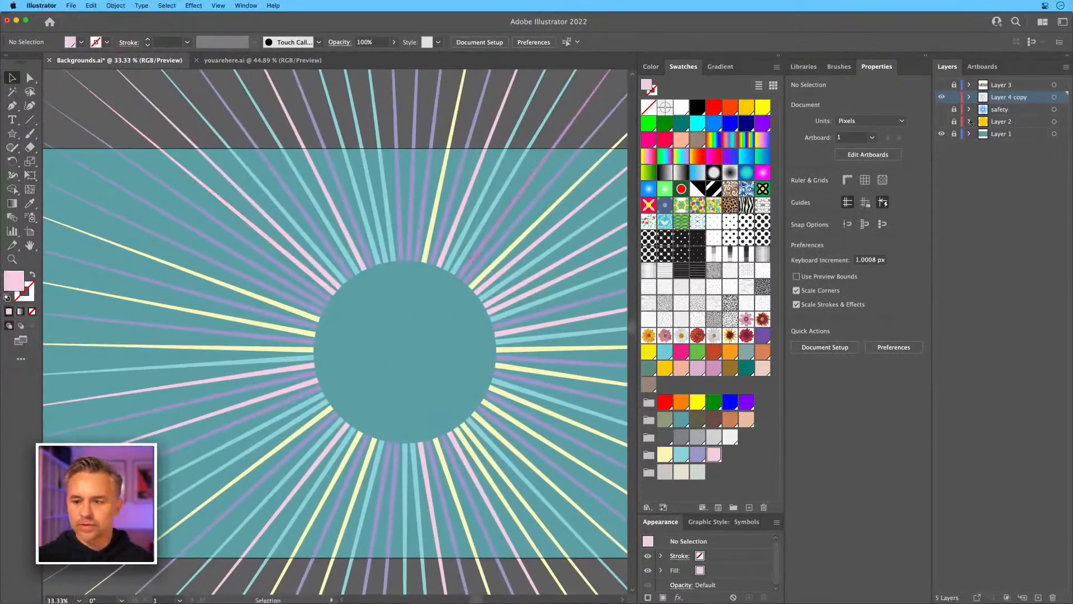
pyautogui.click(941, 121)
pyautogui.click(1011, 125)
pyautogui.moveTo(351, 528); pyautogui.dragTo(350, 321)
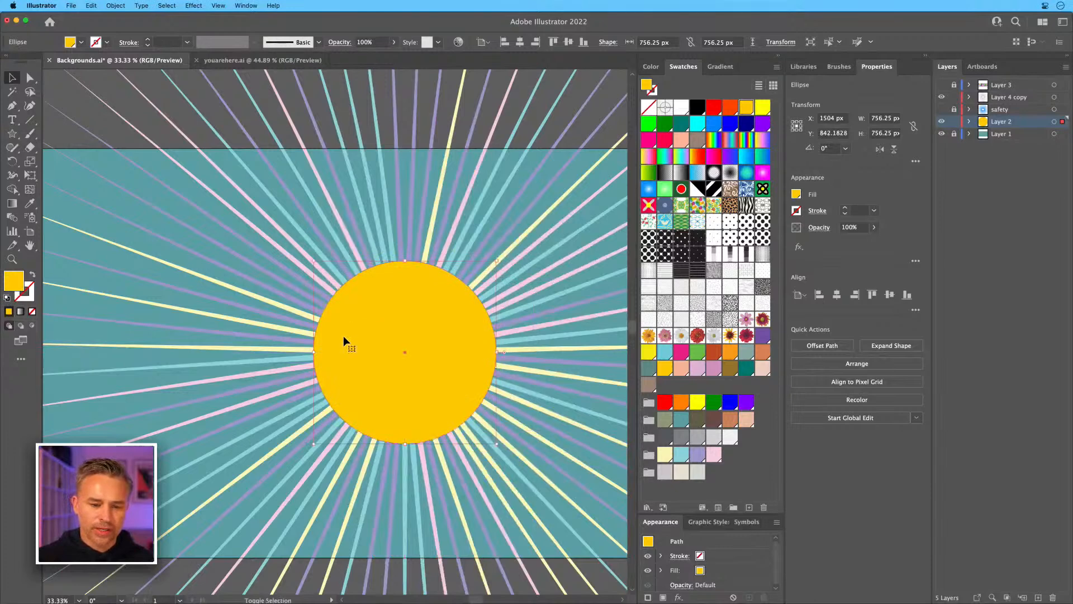
pyautogui.click(269, 107)
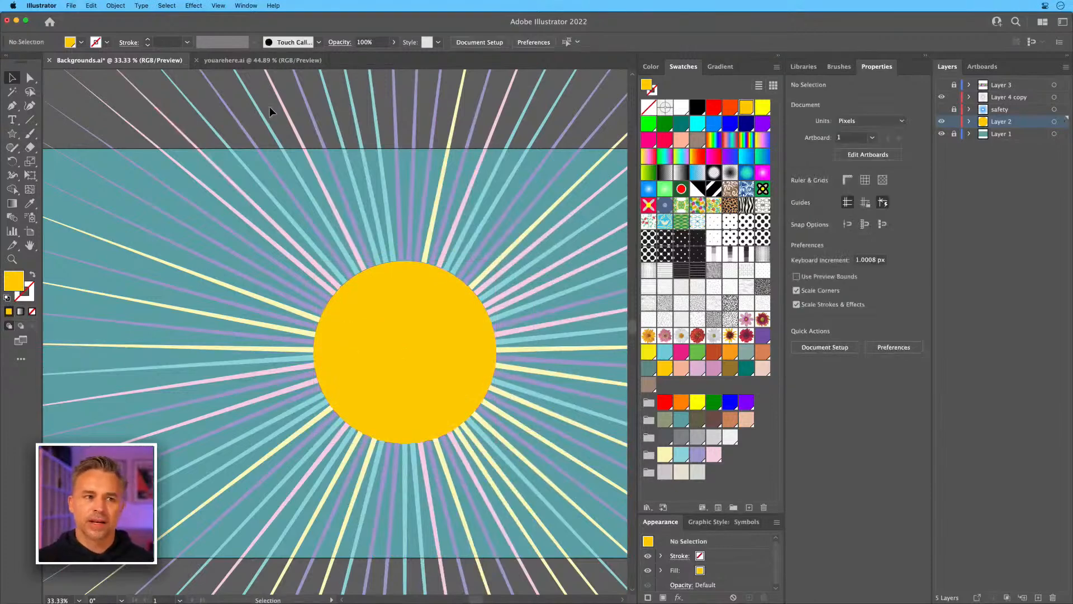
pyautogui.click(439, 385)
pyautogui.click(662, 457)
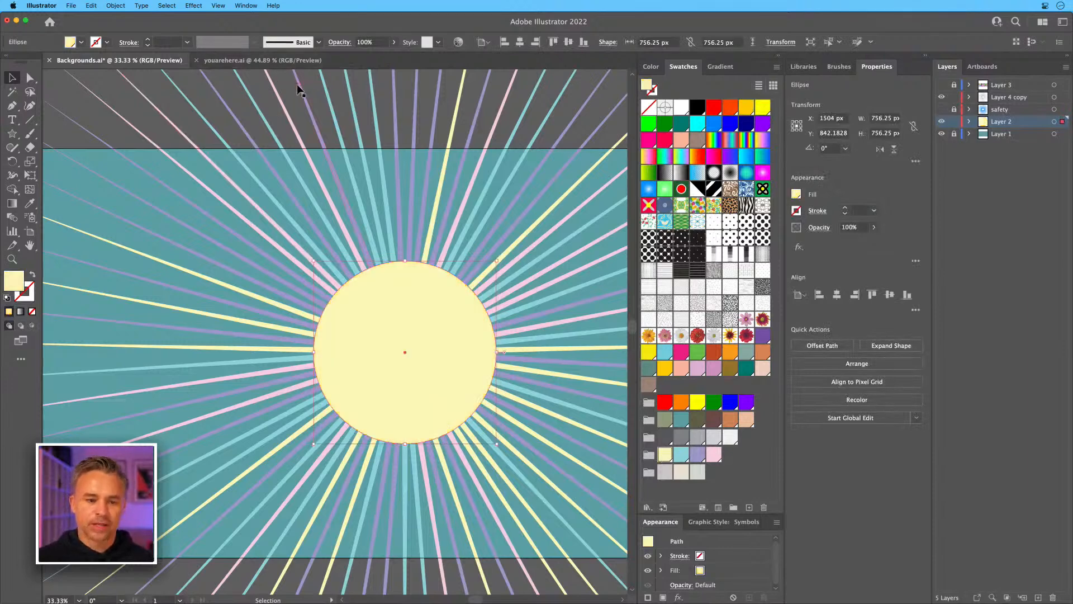
# Lock Layer 2 and duplicate the Layer 4 copy layer of rays, locking the original ray layer.
pyautogui.click(297, 94)
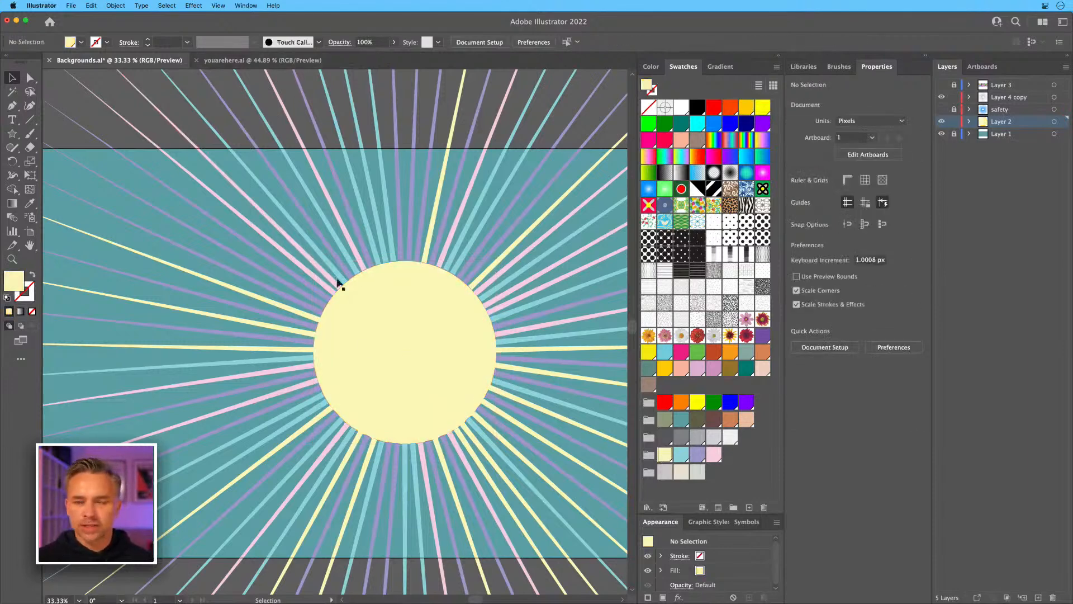
pyautogui.click(353, 347)
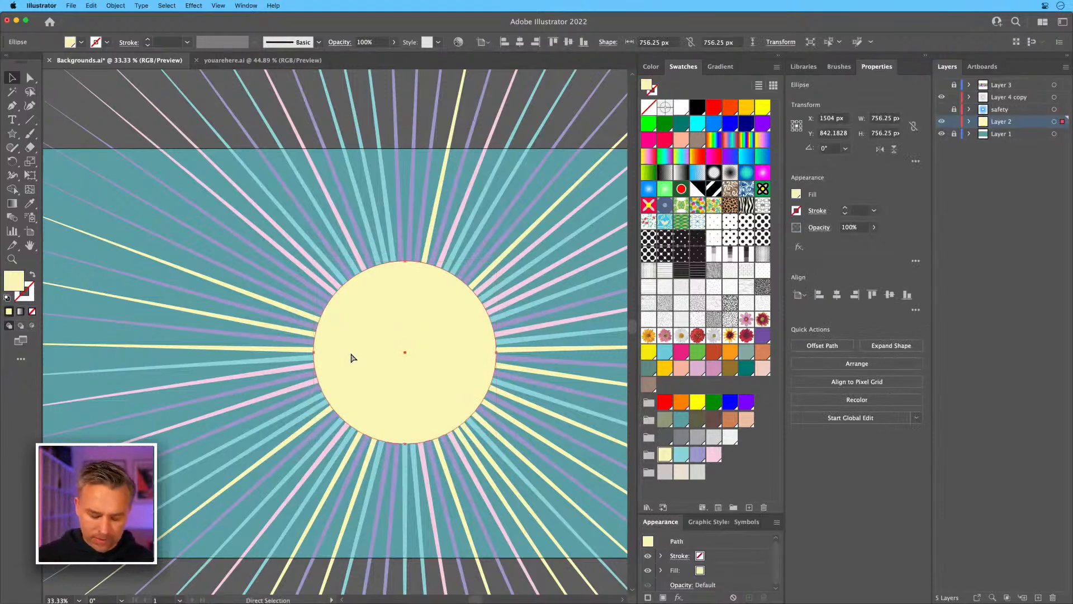
pyautogui.press('super+minus')
pyautogui.moveTo(358, 330); pyautogui.dragTo(445, 385)
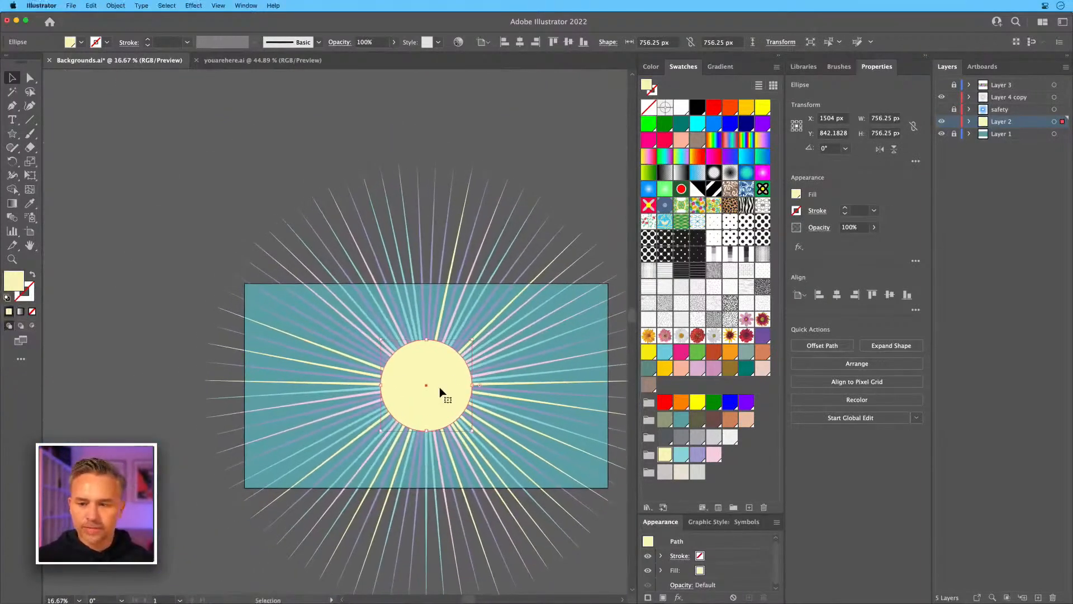
pyautogui.click(998, 97)
pyautogui.click(955, 121)
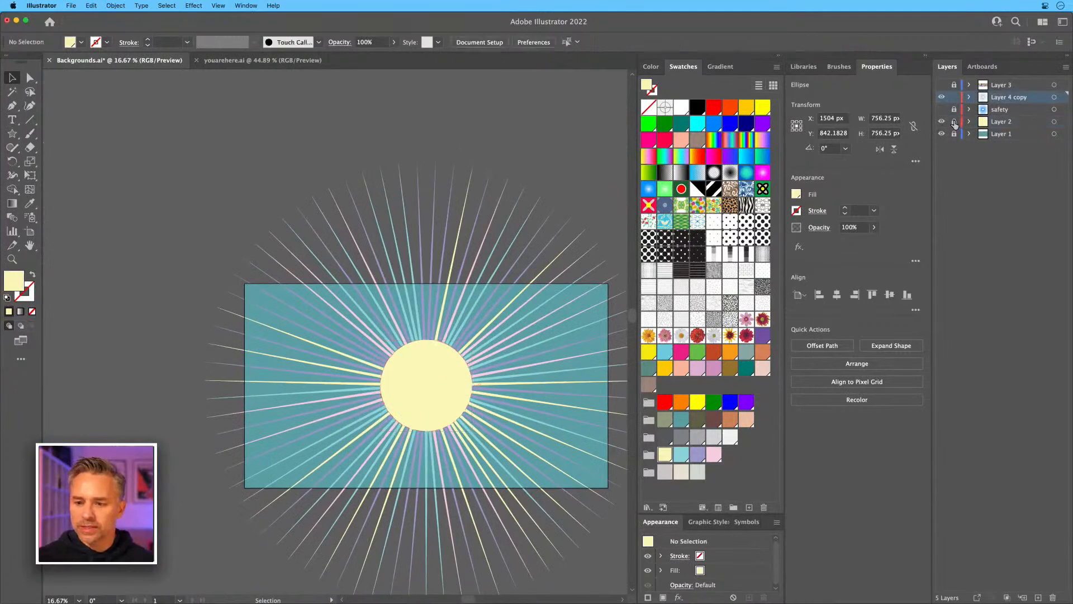
pyautogui.moveTo(1024, 101); pyautogui.dragTo(1038, 597)
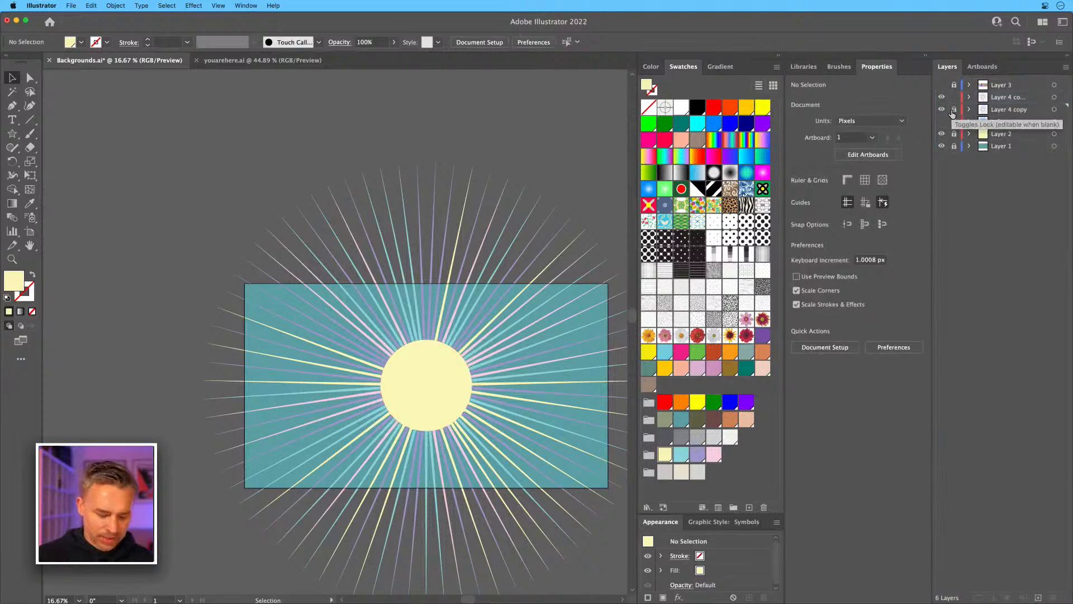
# Select all rays on the duplicated layer and rotate them around the sun to about 256.7°, offset from the original rays.
pyautogui.press('super+a')
pyautogui.press('super+equal')
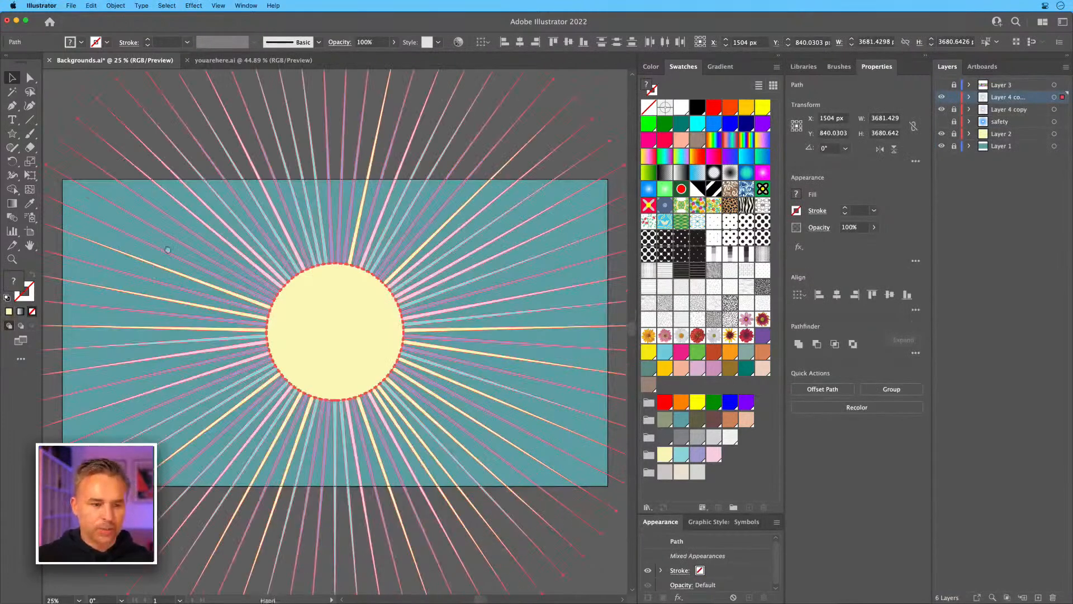
pyautogui.scroll(4, 148, 270)
pyautogui.hscroll(-2, 149, 270)
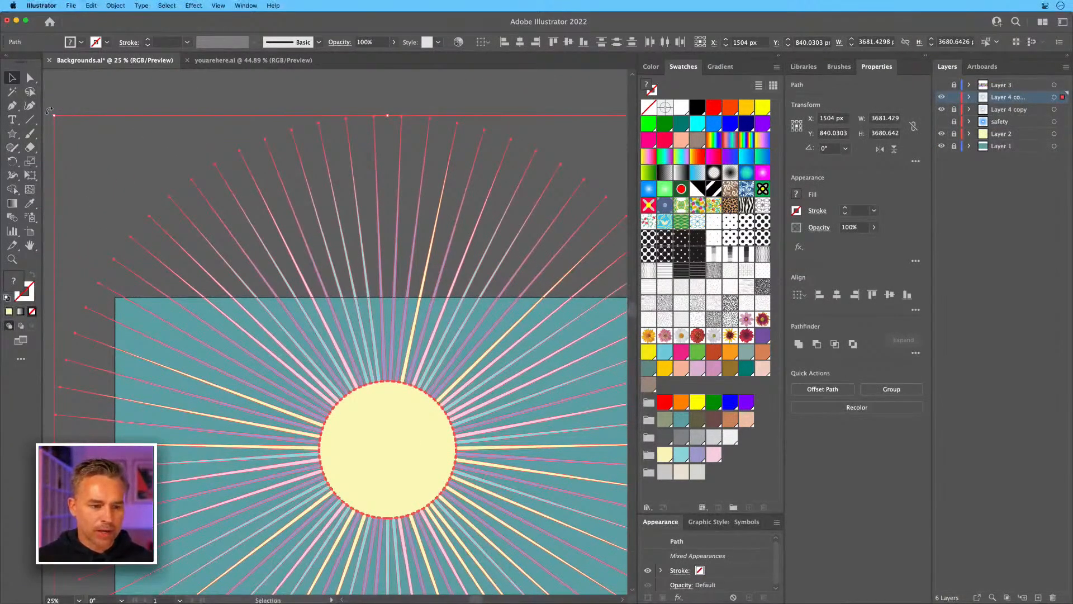
pyautogui.moveTo(52, 111); pyautogui.dragTo(547, 312)
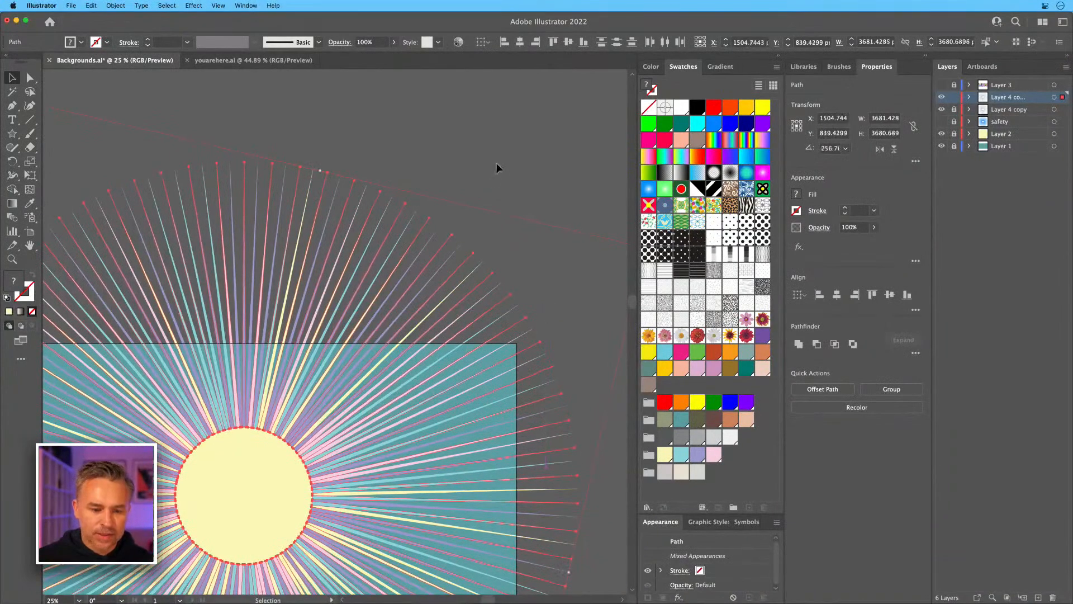
pyautogui.click(495, 169)
pyautogui.scroll(-10, 467, 151)
pyautogui.hscroll(-8, 467, 151)
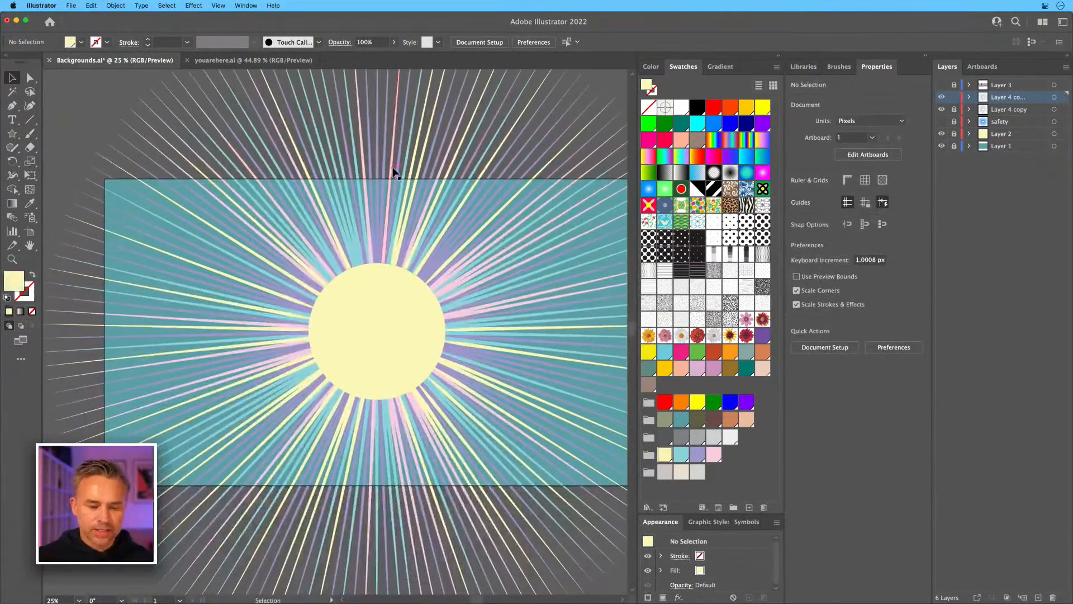
# Inspect how the two ray sets overlap around the sun and reselect all rays on the duplicated layer.
pyautogui.press('super+equal')
pyautogui.press('super+equal')
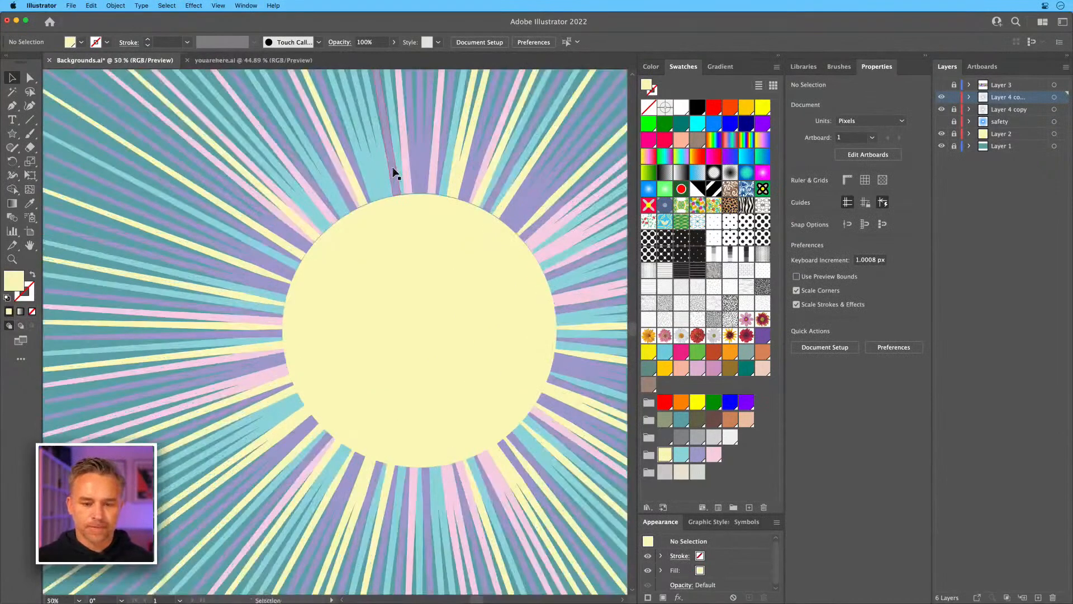
pyautogui.scroll(2, 462, 274)
pyautogui.hscroll(3, 462, 274)
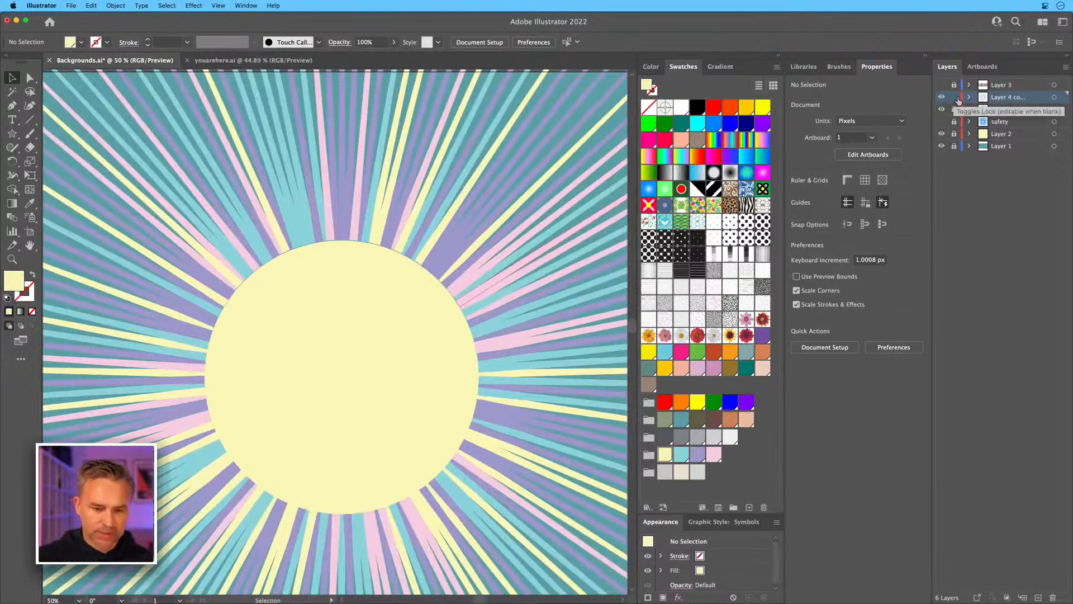
pyautogui.press('super+minus')
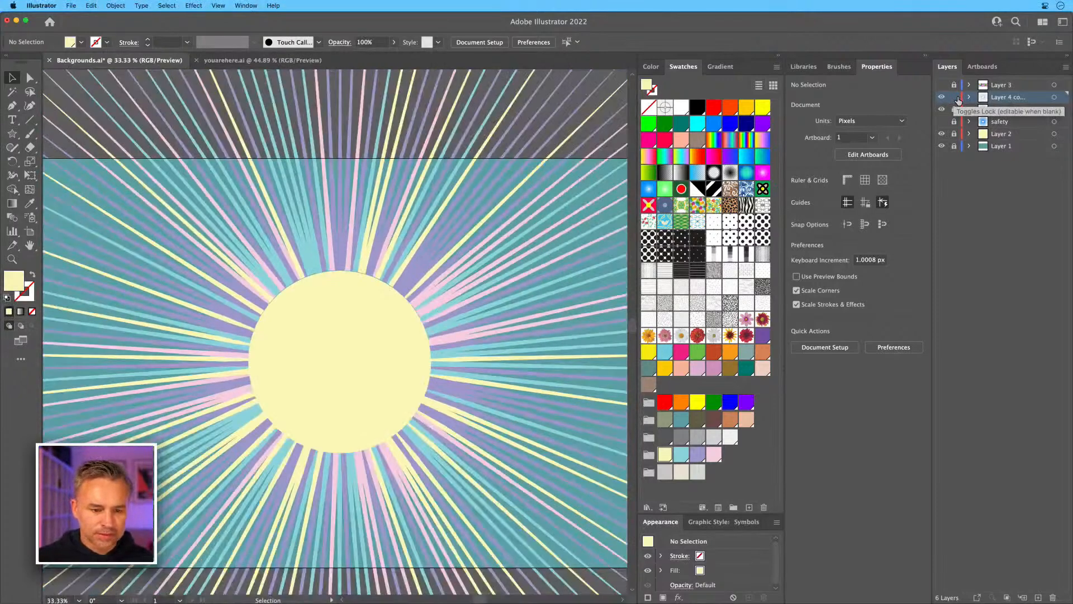
pyautogui.click(958, 101)
pyautogui.press('super+a')
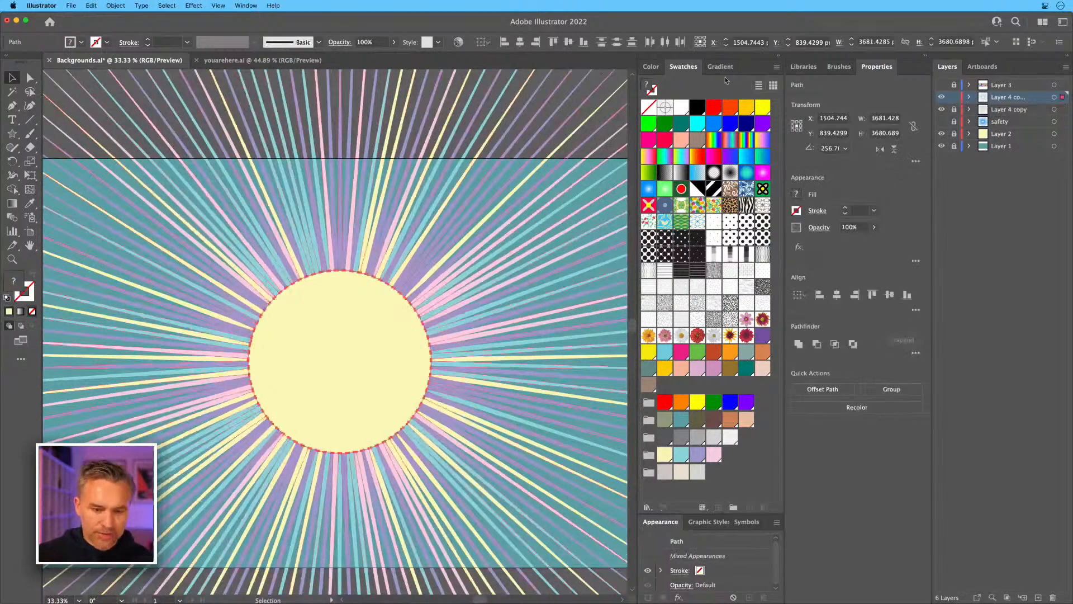
pyautogui.press('super+minus')
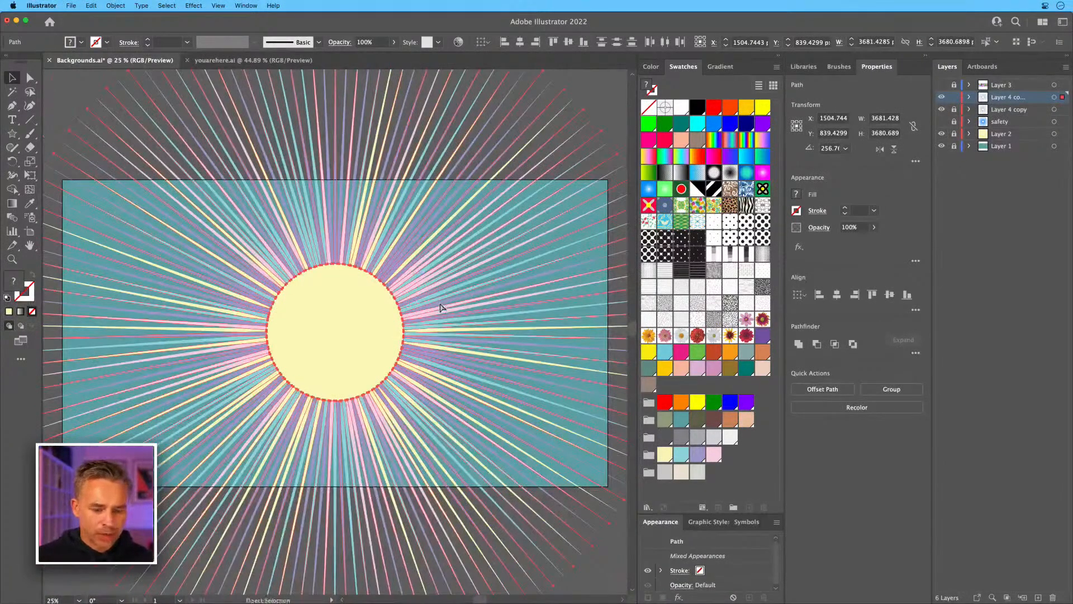
pyautogui.press('super+equal')
pyautogui.press('super+equal')
pyautogui.press('super+equal')
pyautogui.moveTo(412, 268); pyautogui.dragTo(405, 445)
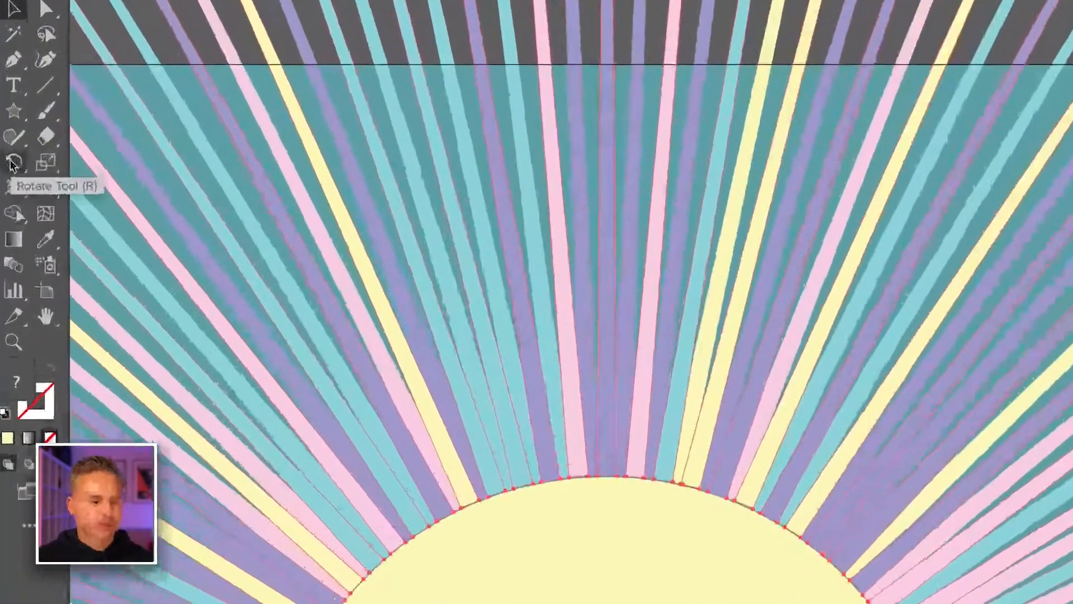
# Try rotating the selected rays by -1° with the Rotate tool's options and undo the rotation.
pyautogui.doubleClick(11, 162)
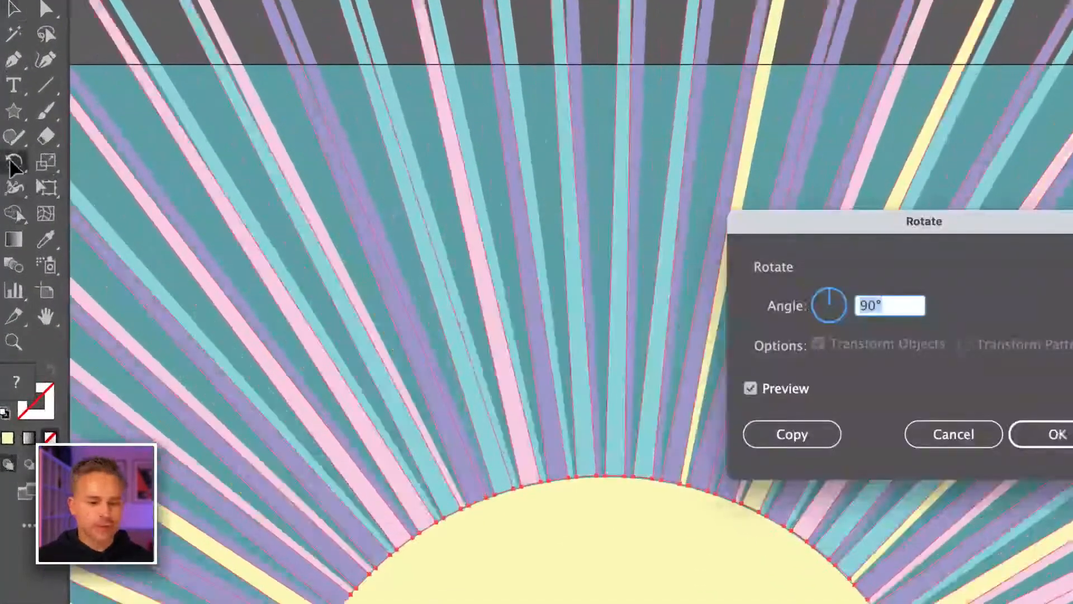
pyautogui.moveTo(481, 194); pyautogui.dragTo(621, 258)
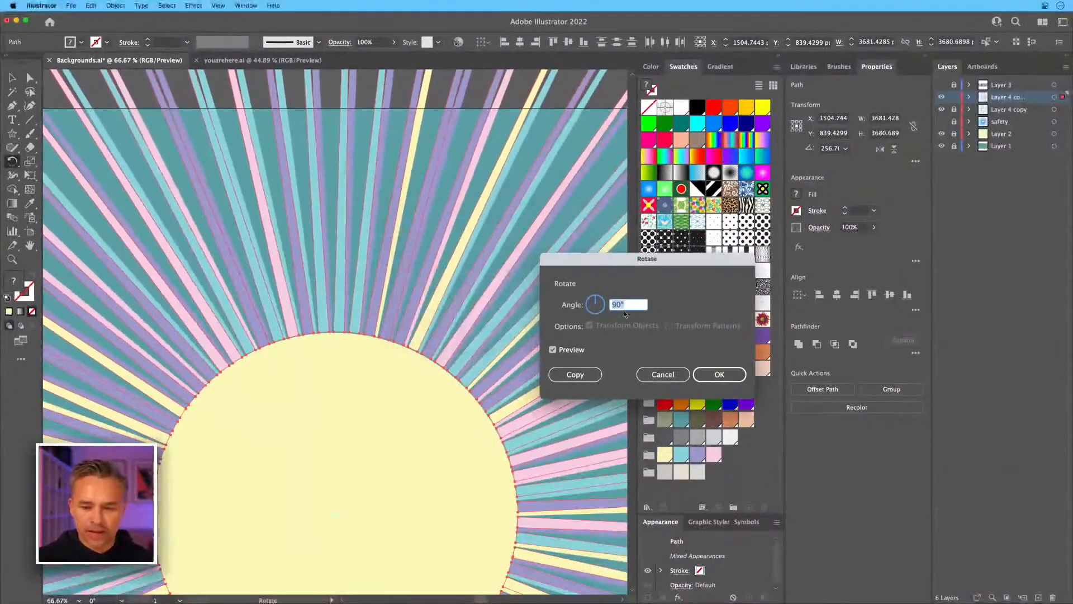
pyautogui.press('BackSpace')
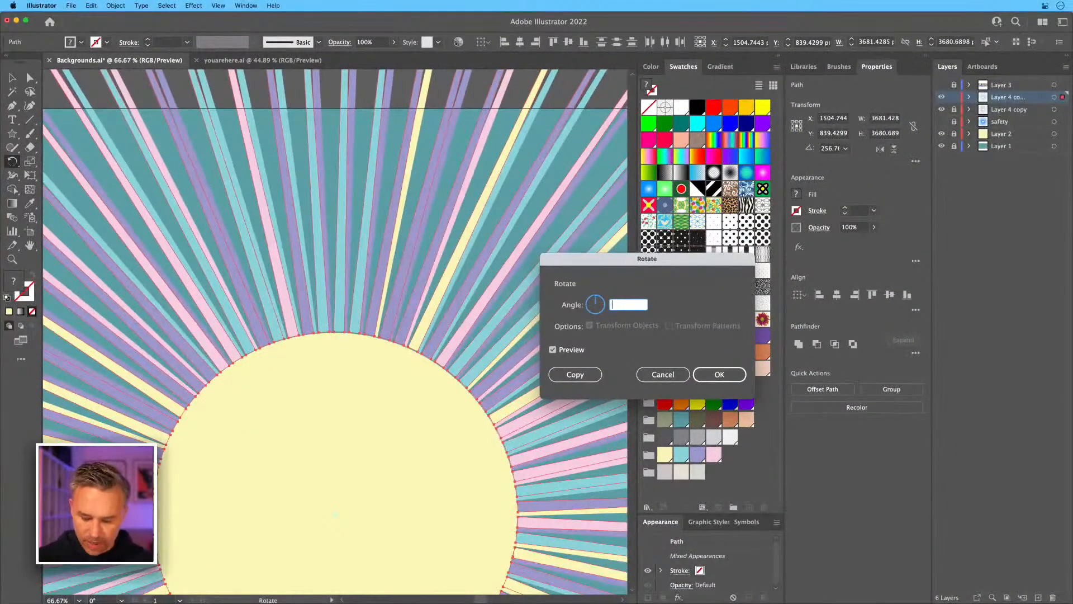
pyautogui.write('-1')
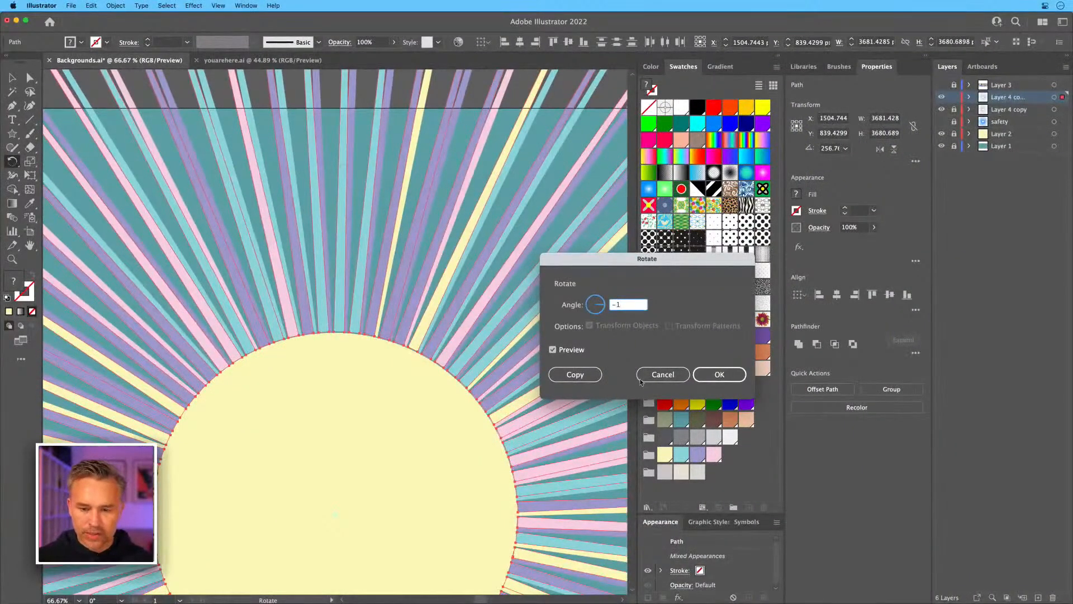
pyautogui.click(720, 375)
pyautogui.press('super')
pyautogui.press('super+z')
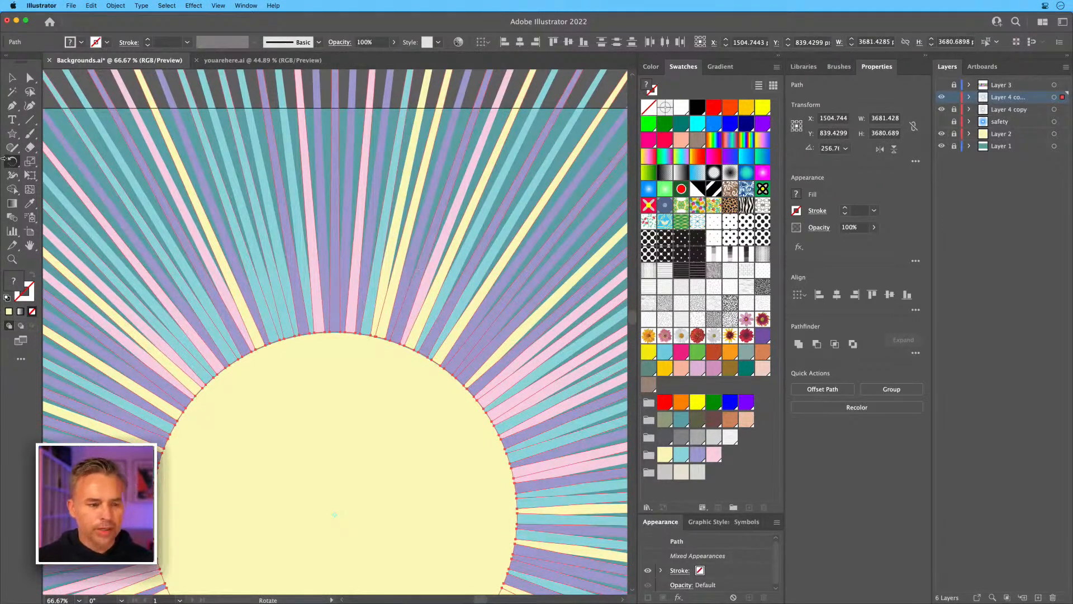
# Reopen the Rotate options for the selected rays, preview a 0.5° angle and move the dialog clear of the rays' bases.
pyautogui.doubleClick(13, 161)
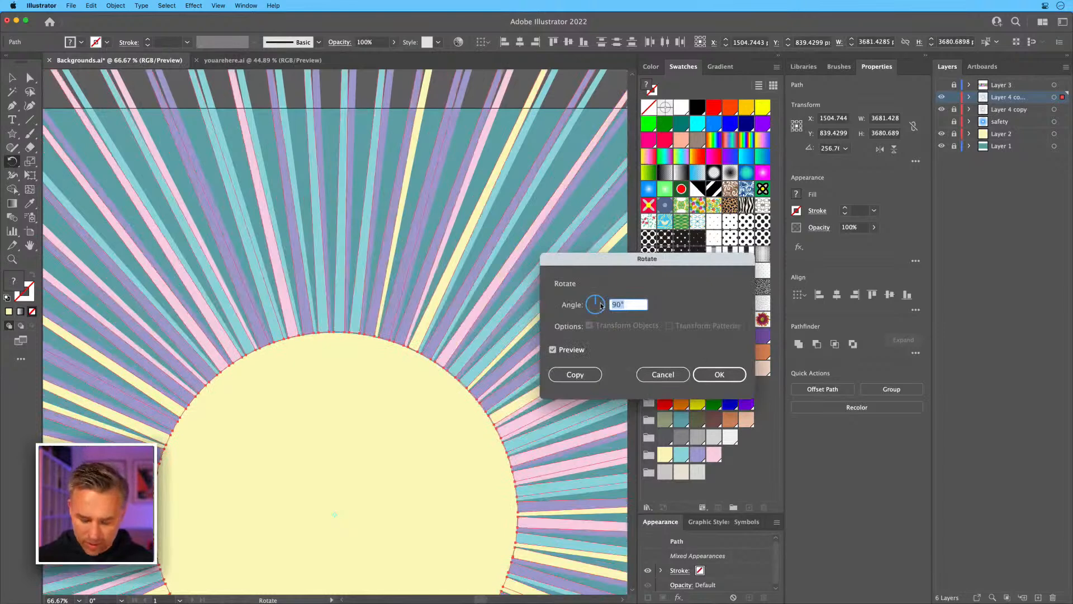
pyautogui.write('.5')
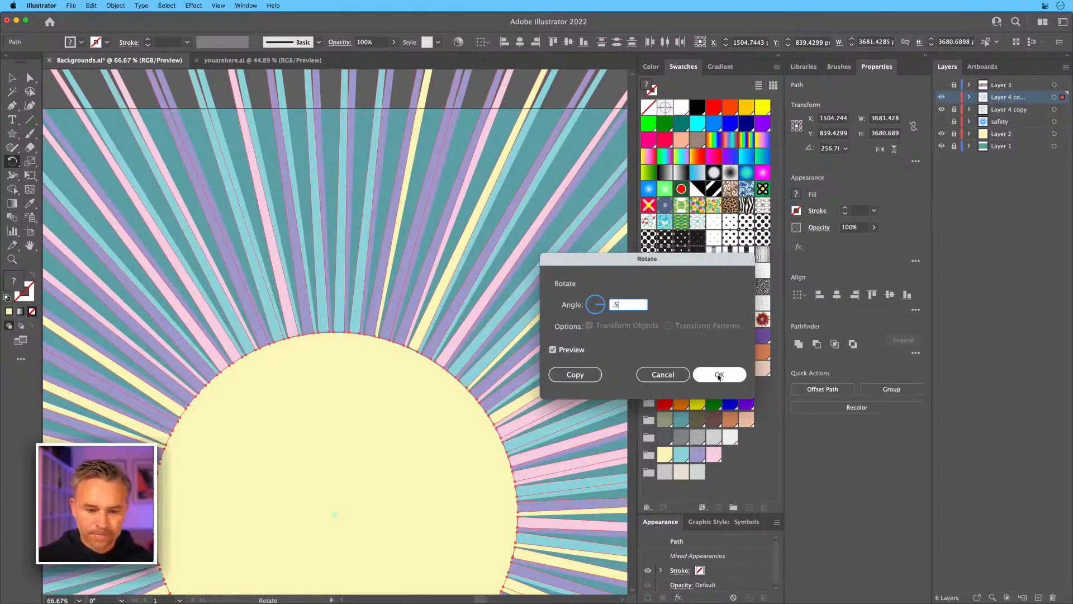
pyautogui.press('Tab')
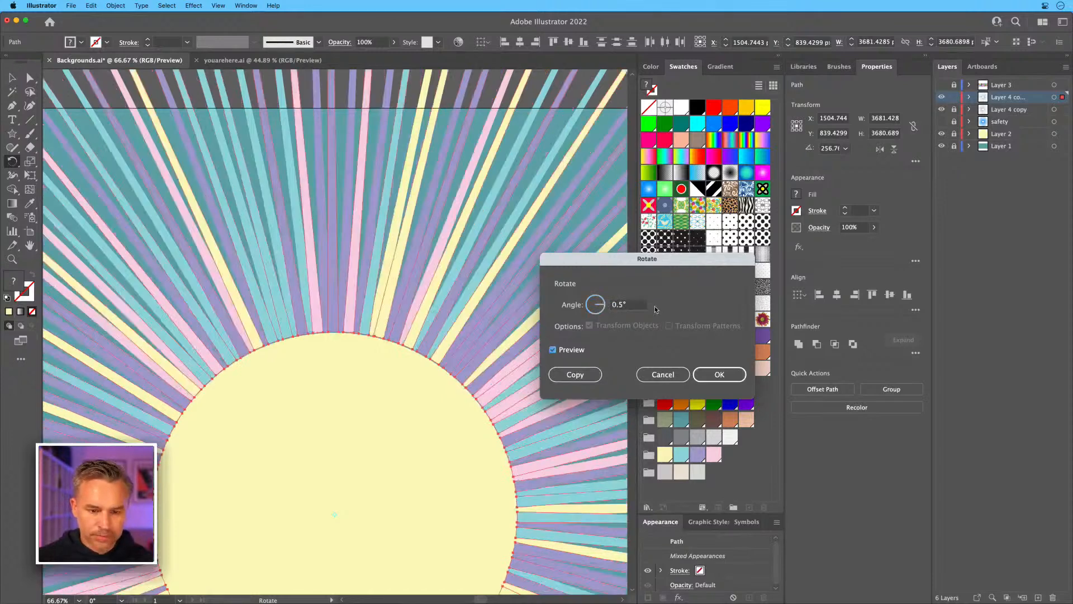
pyautogui.moveTo(593, 259); pyautogui.dragTo(447, 250)
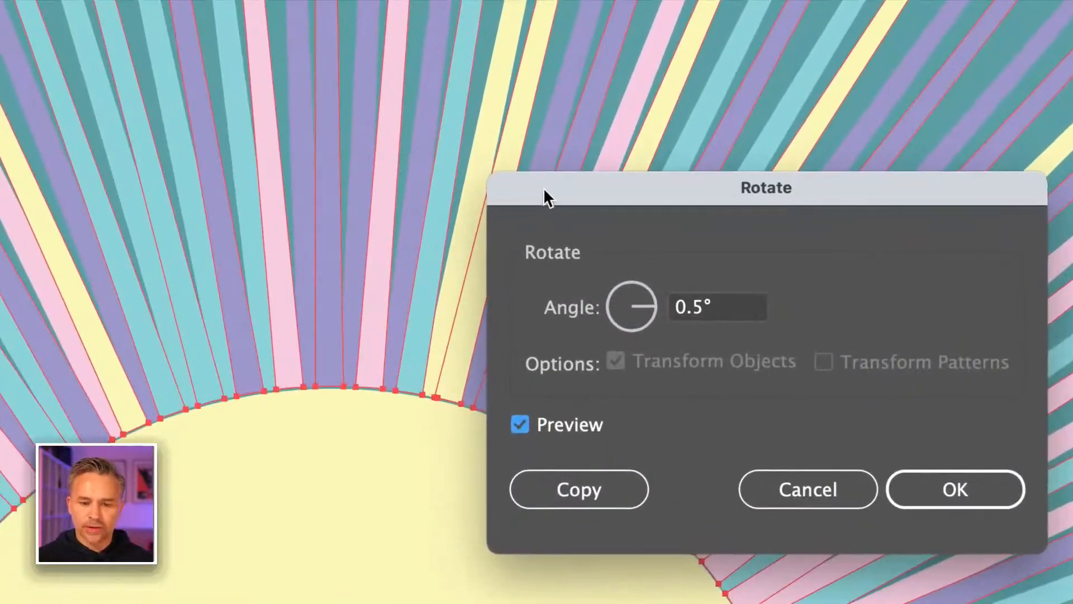
pyautogui.moveTo(543, 187); pyautogui.dragTo(500, 161)
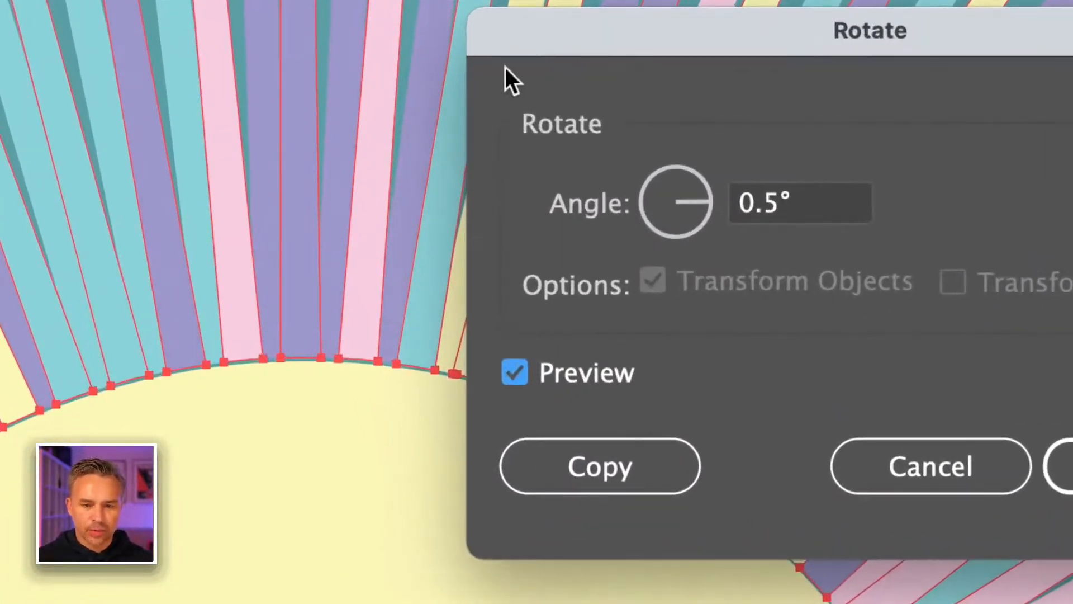
pyautogui.moveTo(519, 45); pyautogui.dragTo(587, 53)
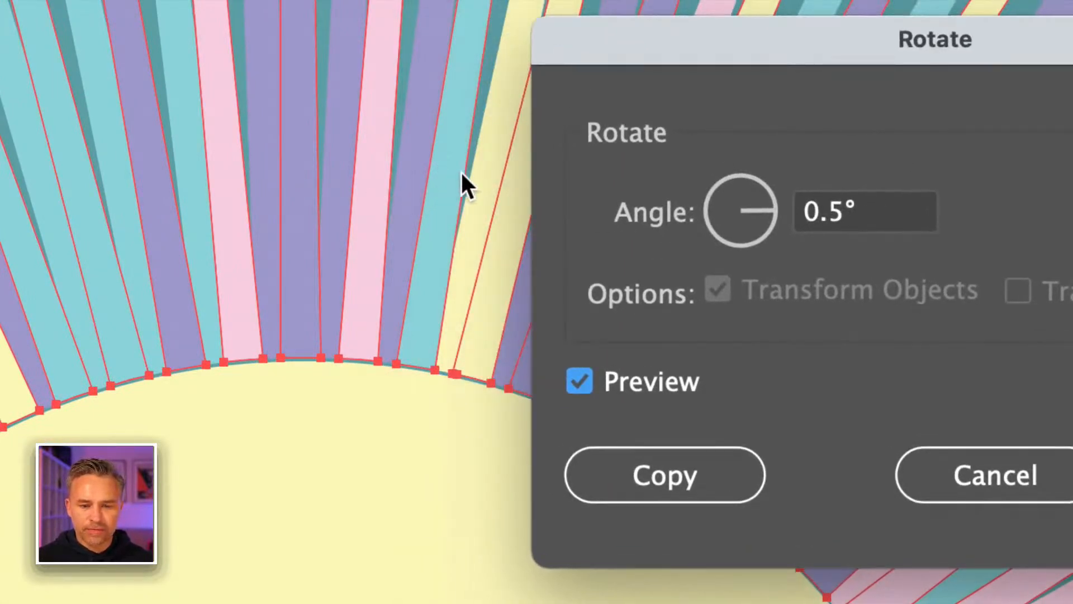
# Try a rotation angle of -0.1° in the preview and clear its digits.
pyautogui.moveTo(855, 213); pyautogui.dragTo(789, 214)
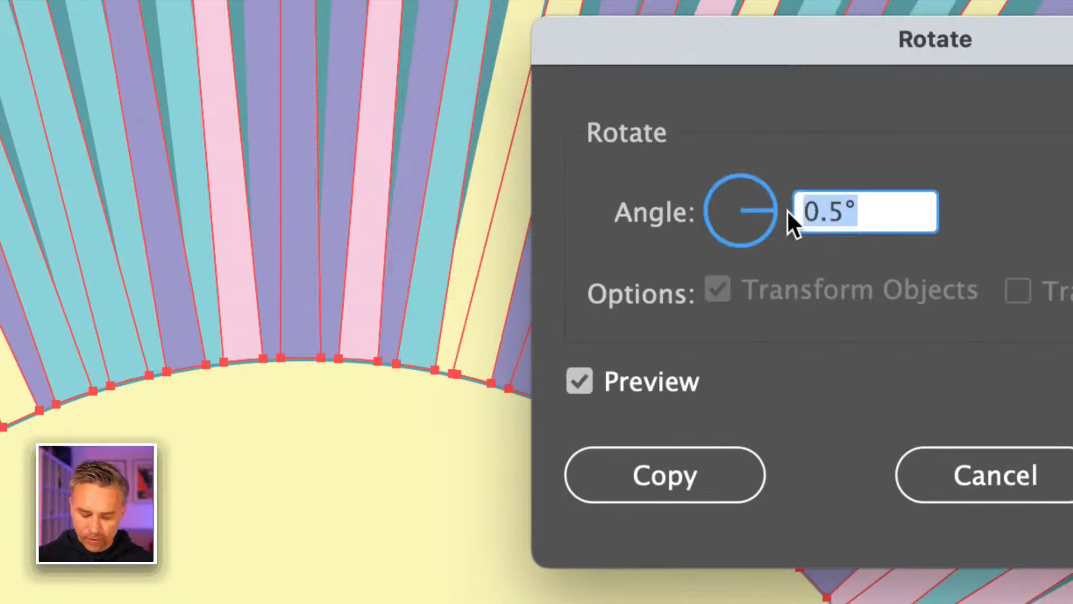
pyautogui.write('-.')
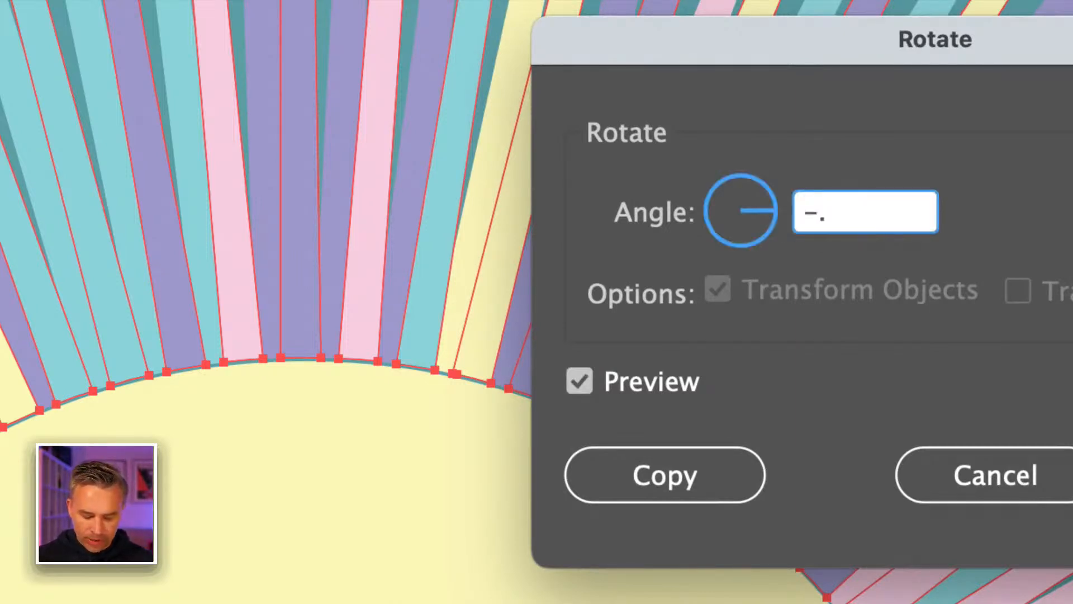
pyautogui.write('1')
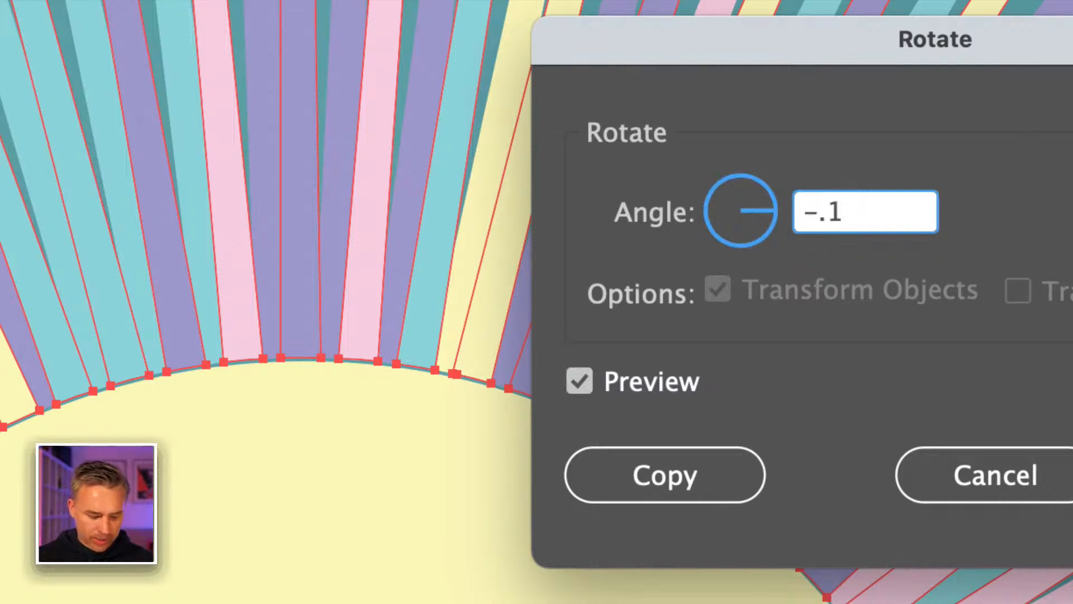
pyautogui.press('Tab')
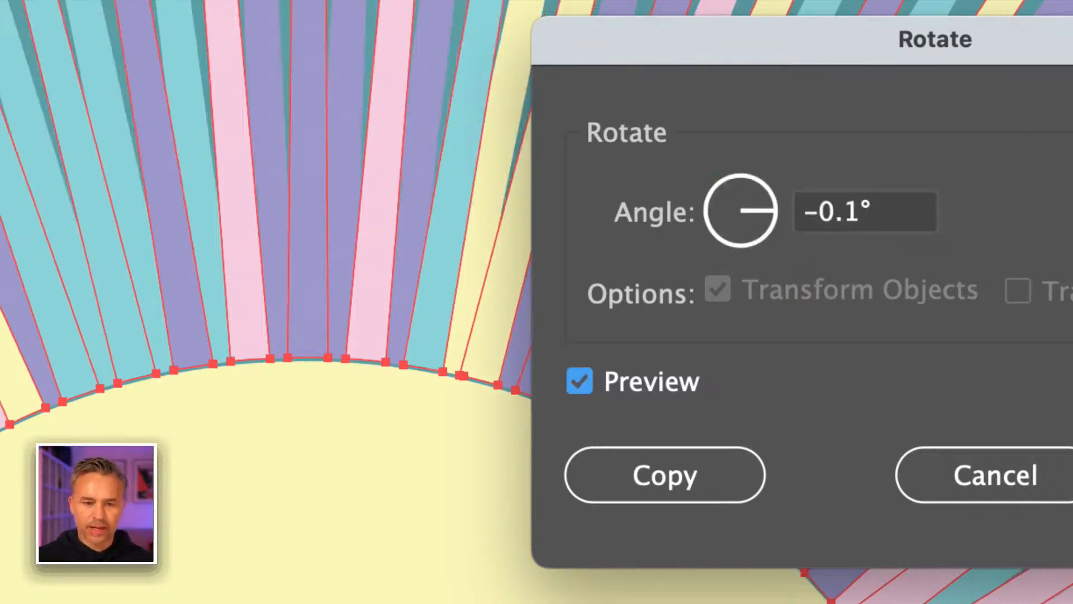
pyautogui.write('0')
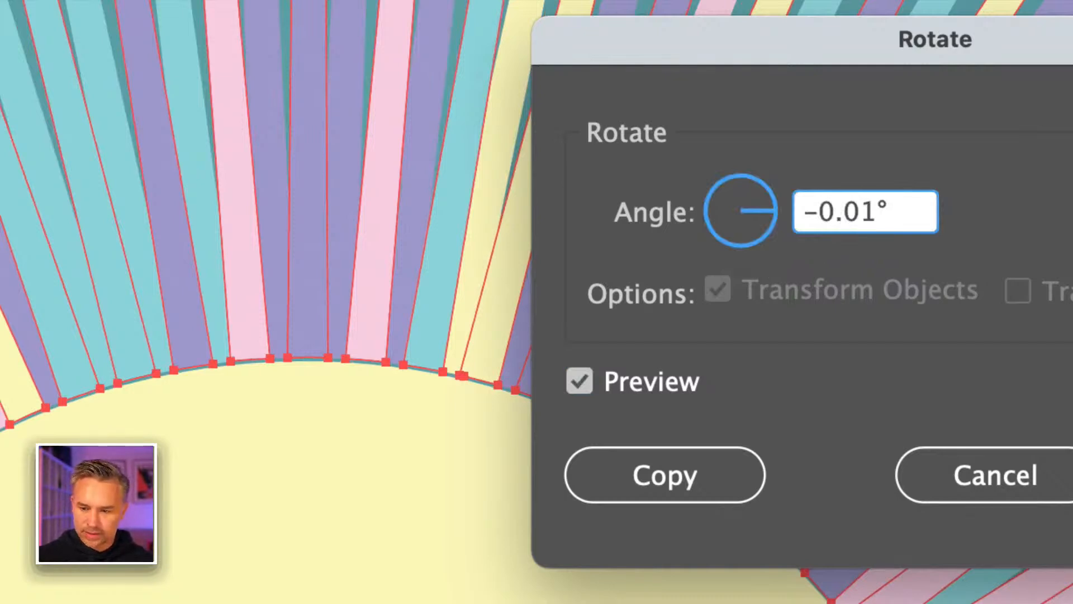
pyautogui.press('BackSpace')
pyautogui.press('BackSpace')
pyautogui.press('BackSpace')
pyautogui.press('Tab')
# Try rotation angles of 0.05° and 0.01° for the selected rays in the Rotate preview.
pyautogui.moveTo(877, 213); pyautogui.dragTo(781, 207)
pyautogui.write('.')
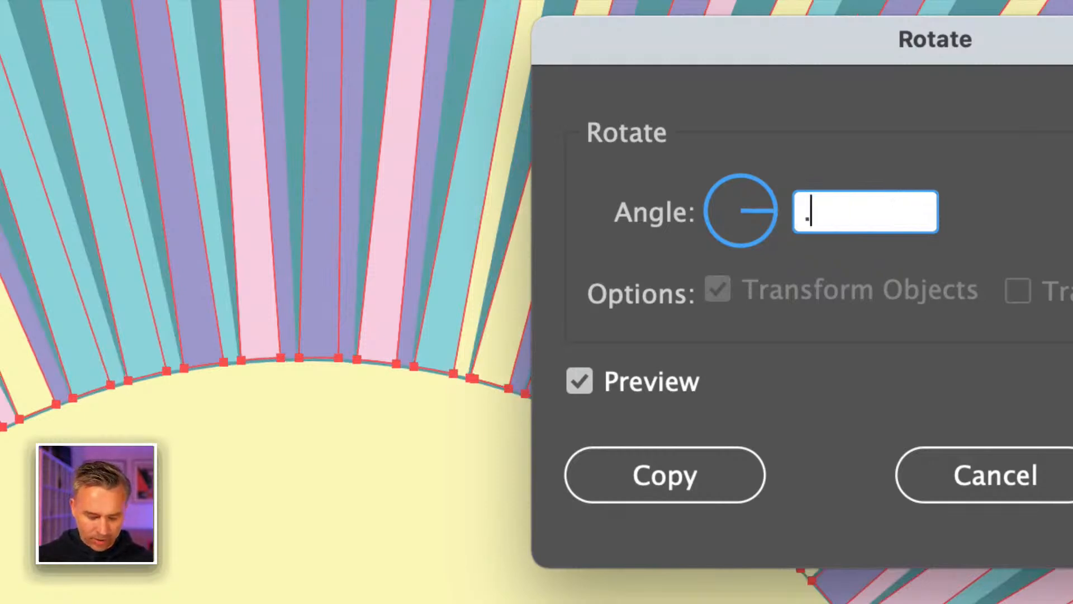
pyautogui.write('05')
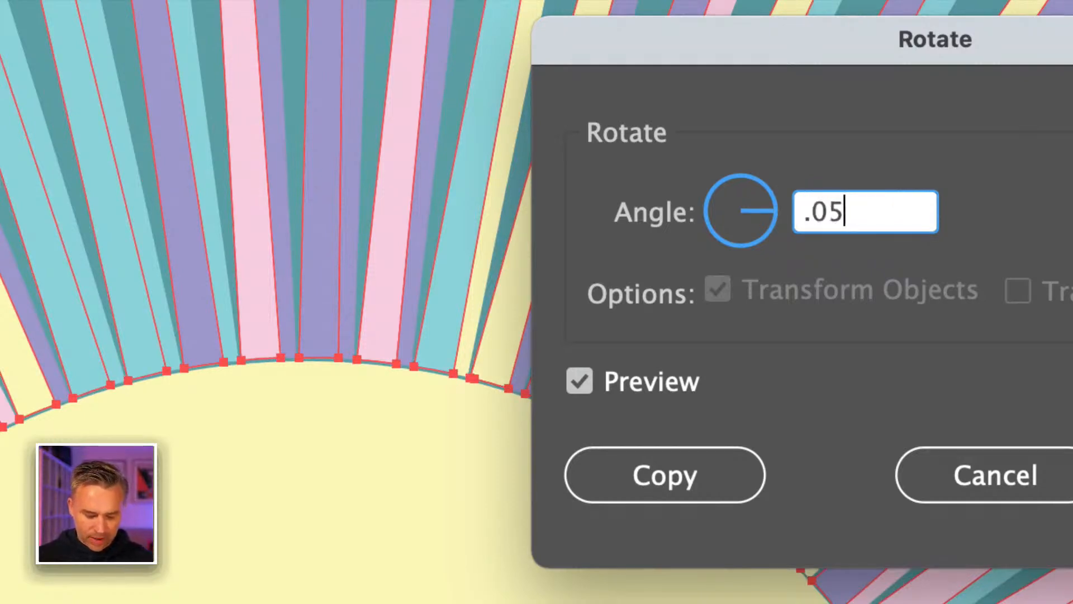
pyautogui.press('Tab')
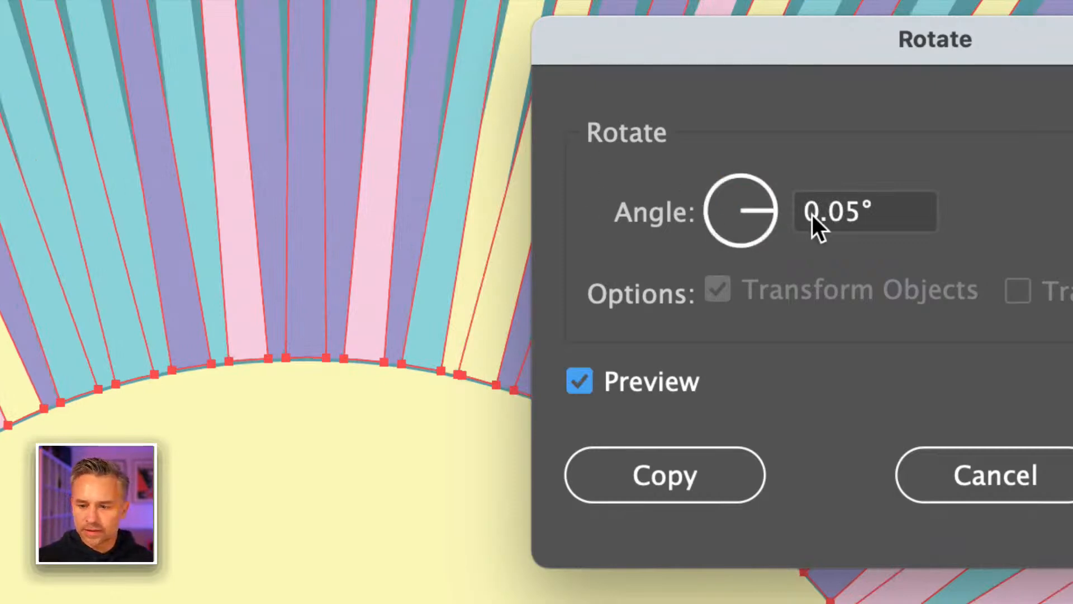
pyautogui.click(847, 218)
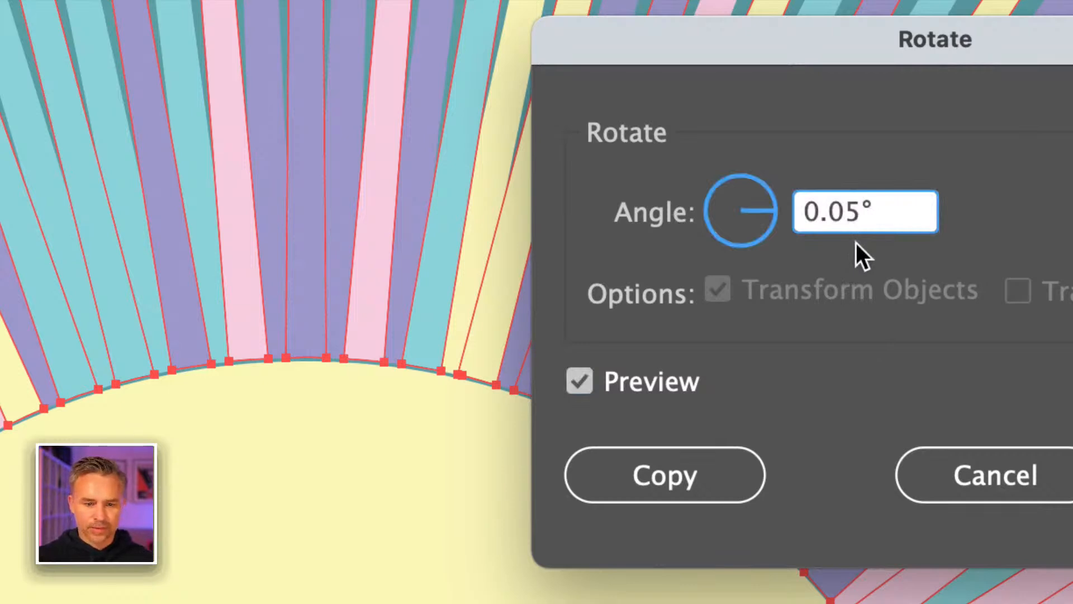
pyautogui.press('BackSpace')
pyautogui.write('1')
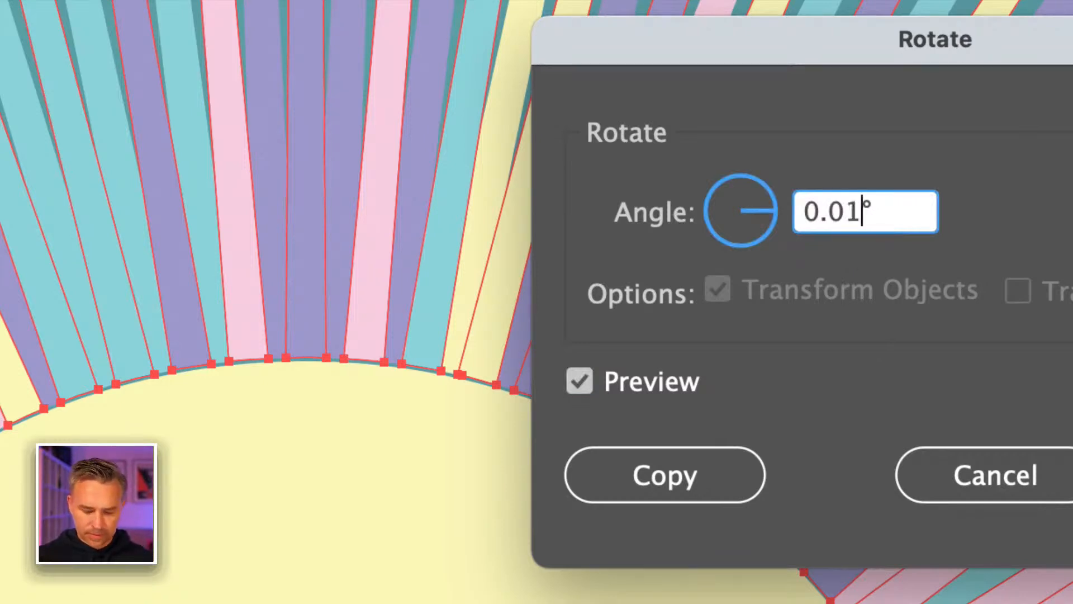
pyautogui.press('Tab')
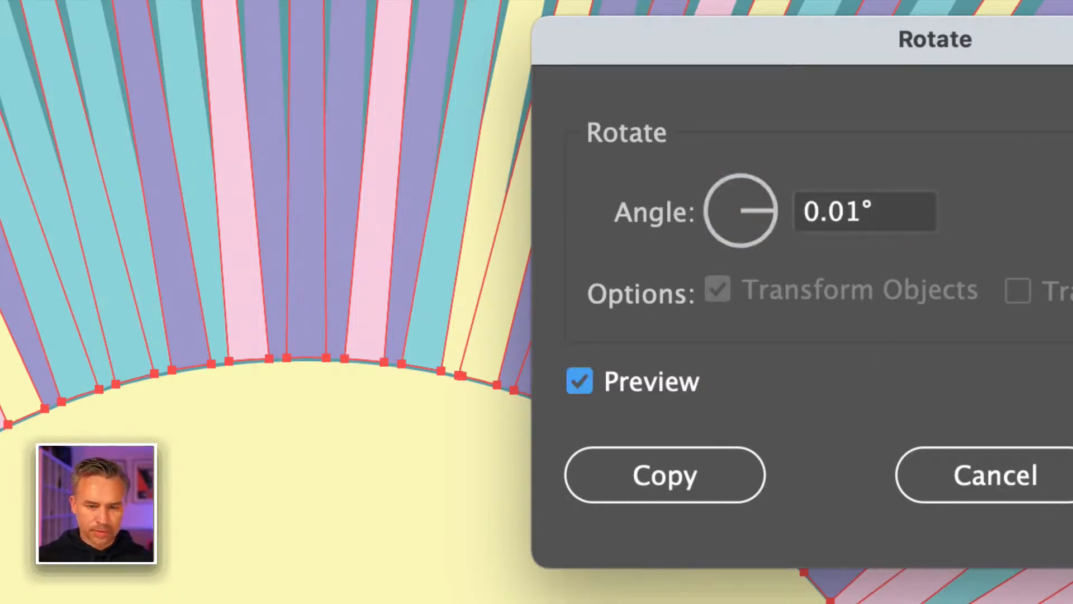
# Try rotation angles of 0.02° and 0.04° for the selected rays in the preview.
pyautogui.click(858, 212)
pyautogui.press('BackSpace')
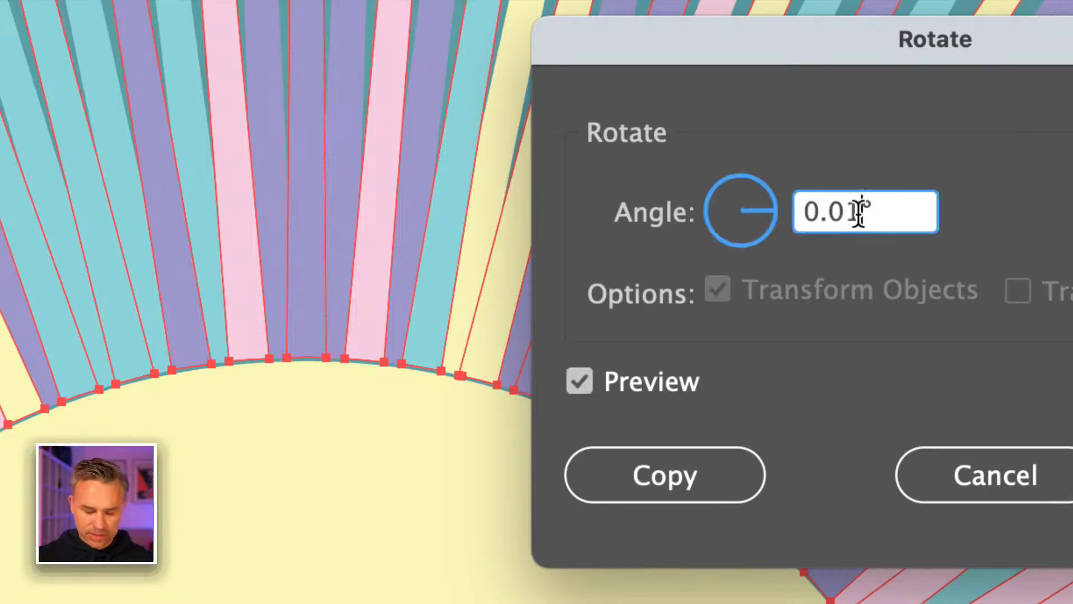
pyautogui.write('1')
pyautogui.press('BackSpace')
pyautogui.write('2')
pyautogui.press('Tab')
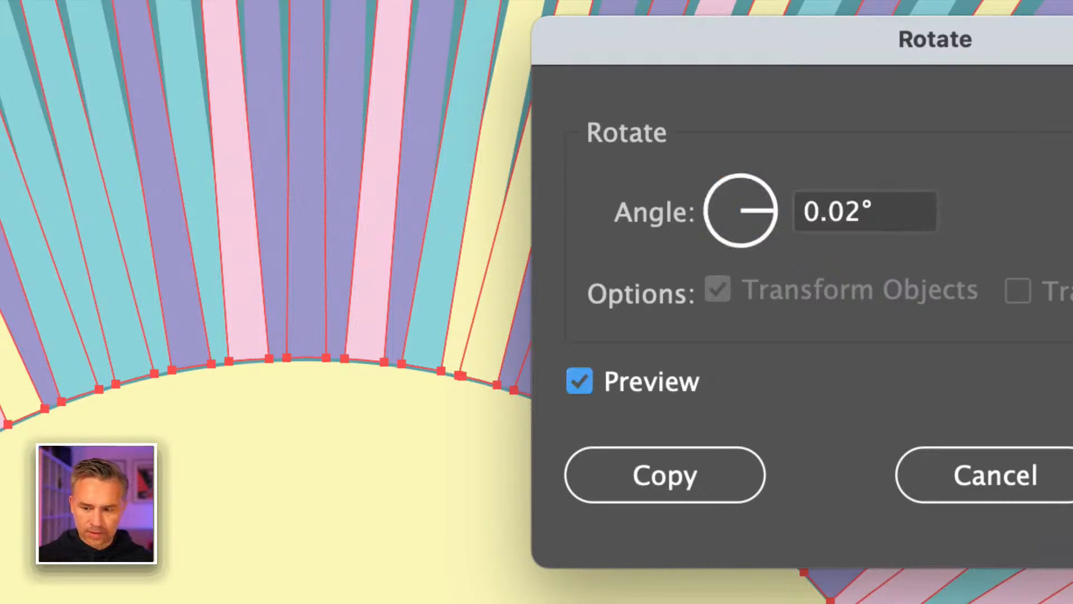
pyautogui.click(863, 212)
pyautogui.press('BackSpace')
pyautogui.write('2')
pyautogui.press('BackSpace')
pyautogui.write('4')
pyautogui.press('Tab')
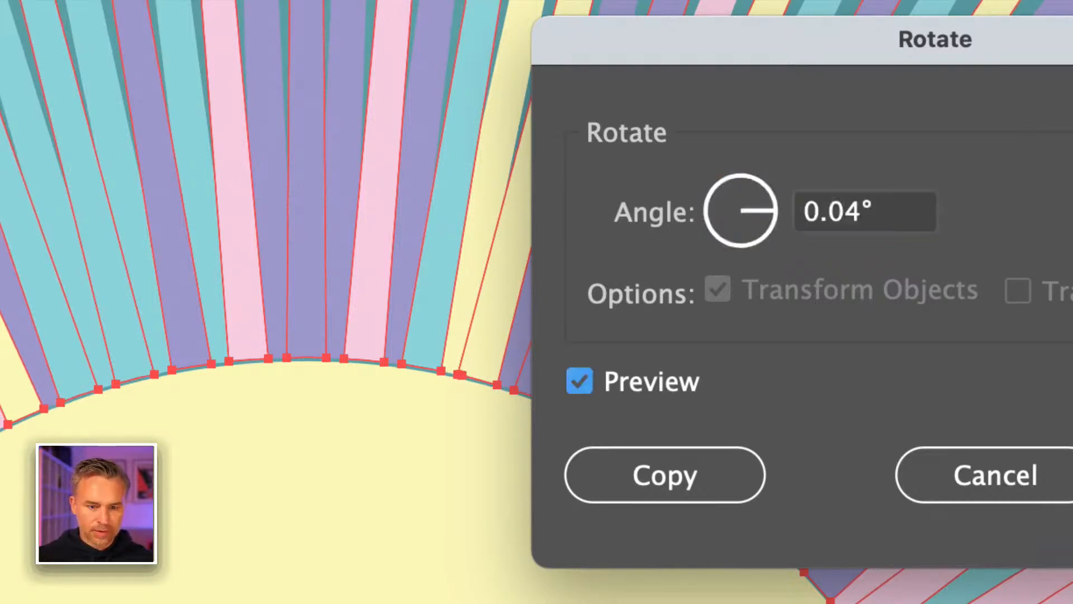
# Compare rotation angles of 0.05° and 0.09° for the selected rays in the preview.
pyautogui.click(855, 215)
pyautogui.press('BackSpace')
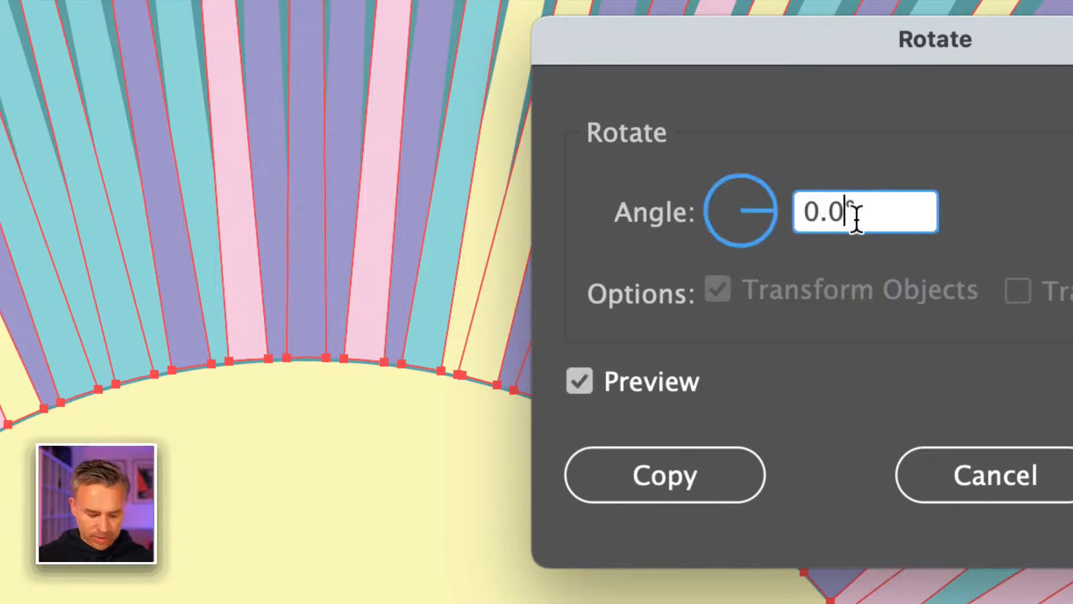
pyautogui.write('5')
pyautogui.press('Tab')
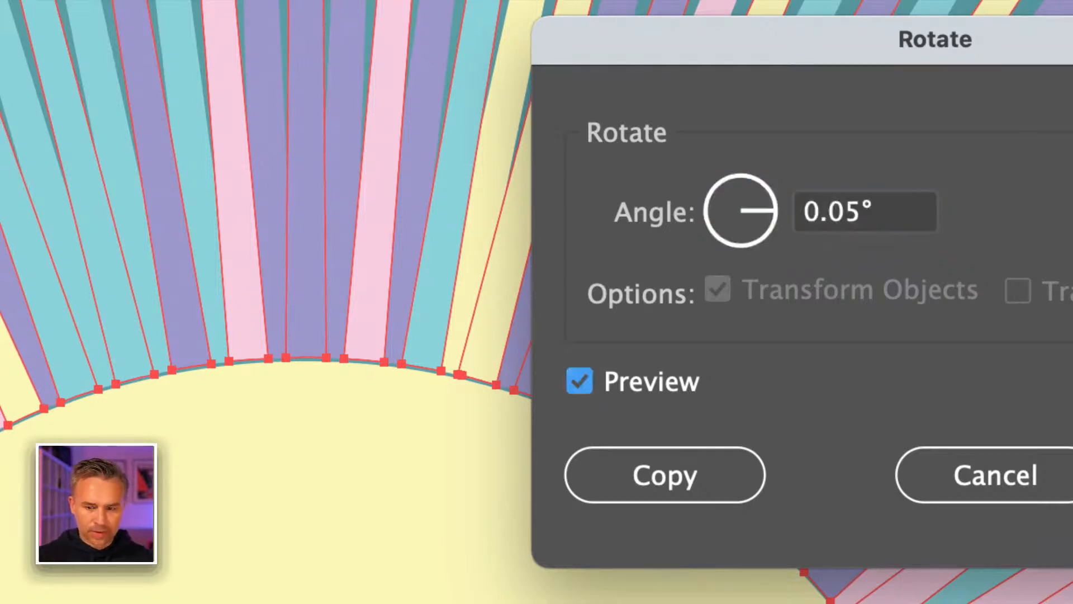
pyautogui.click(857, 214)
pyautogui.press('BackSpace')
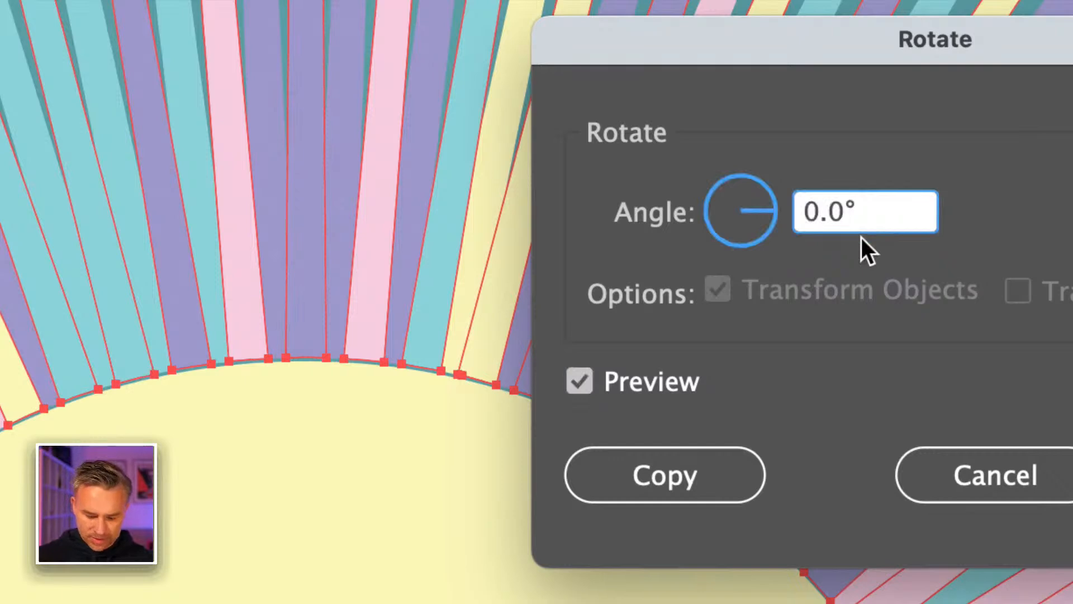
pyautogui.write('9')
pyautogui.press('Tab')
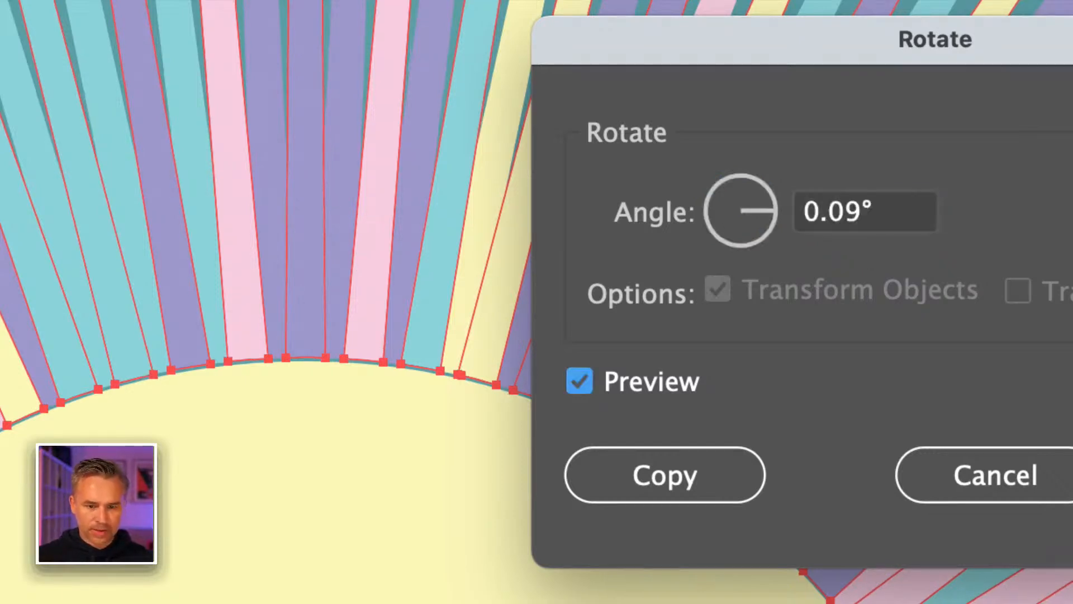
# Try a rotation angle of 0.1° for the selected rays and leave the Rotate options without applying it.
pyautogui.click(855, 214)
pyautogui.press('BackSpace')
pyautogui.press('BackSpace')
pyautogui.write('1')
pyautogui.press('Tab')
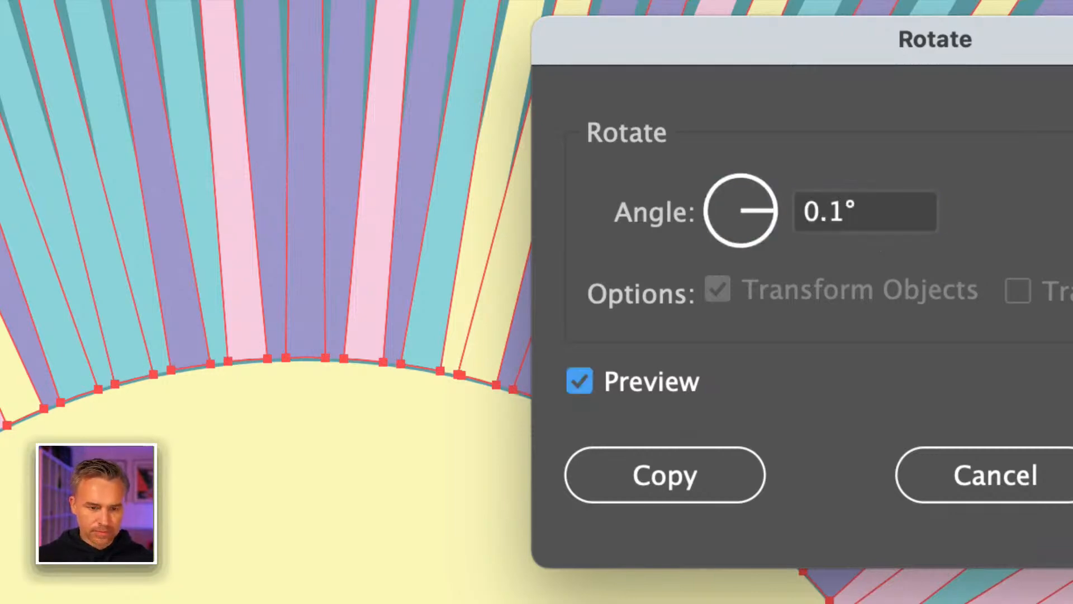
pyautogui.click(945, 481)
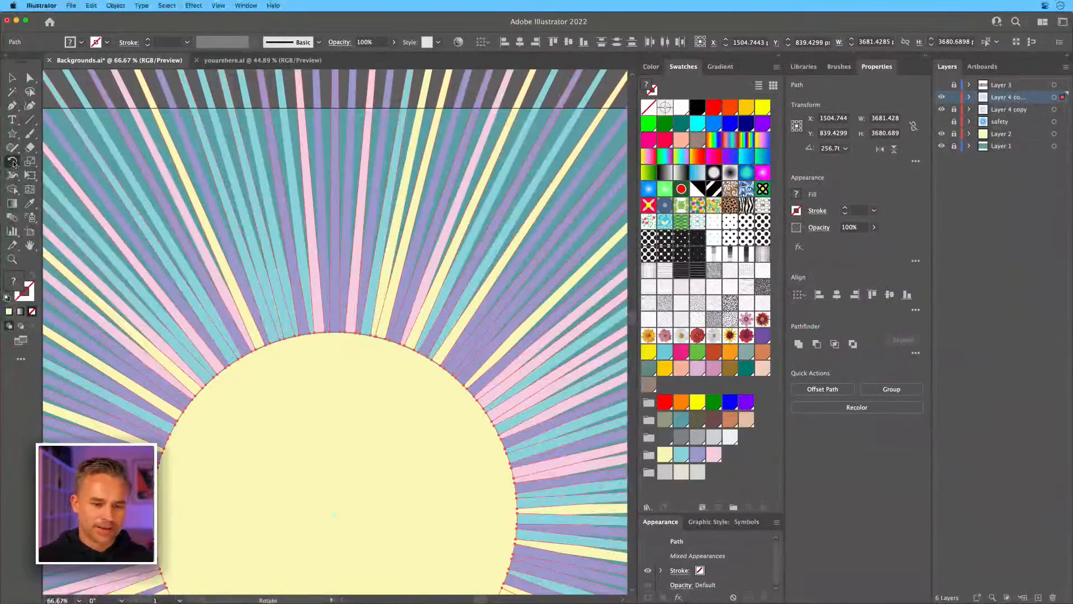
pyautogui.doubleClick(14, 162)
pyautogui.click(511, 362)
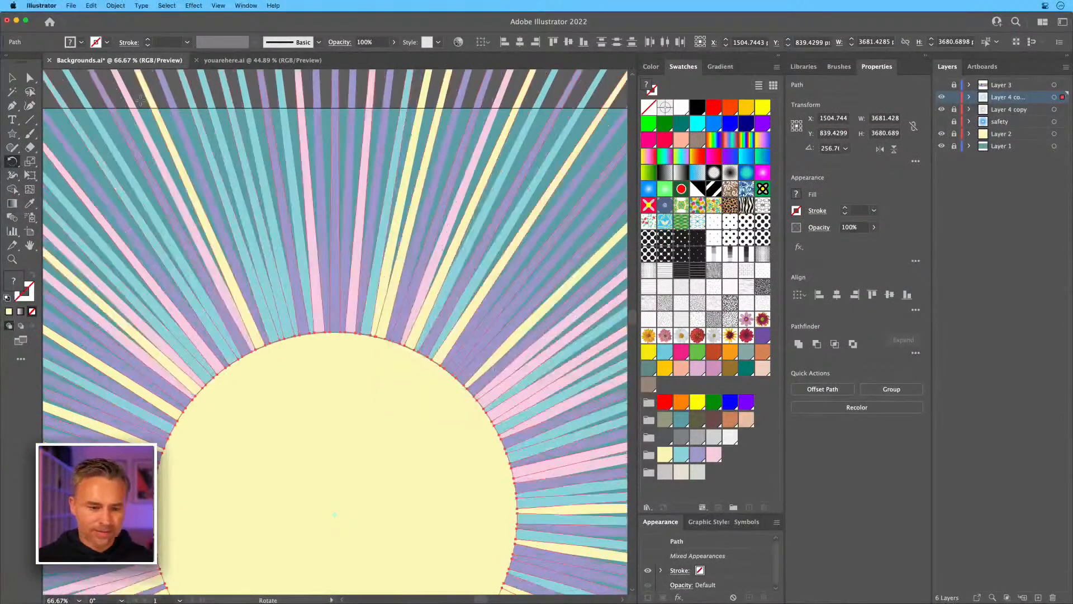
# Duplicate the upper ray layer, lock the original and select all rays on the new copy.
pyautogui.press('super+minus')
pyautogui.press('super+minus')
pyautogui.press('super+minus')
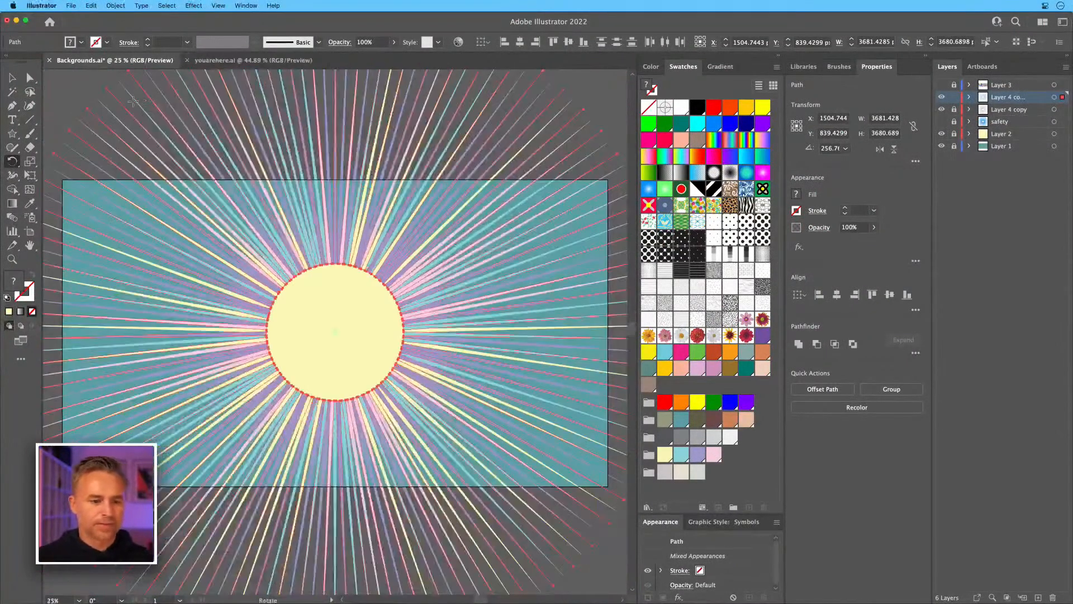
pyautogui.press('v')
pyautogui.click(59, 89)
pyautogui.press('space')
pyautogui.moveTo(60, 87); pyautogui.dragTo(143, 101)
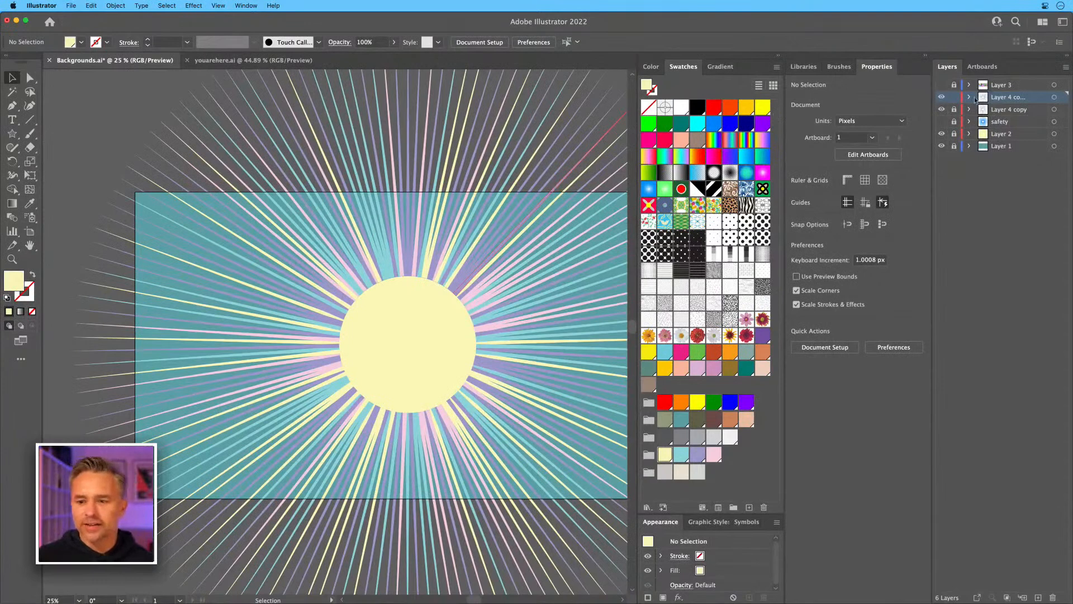
pyautogui.moveTo(997, 99); pyautogui.dragTo(1038, 598)
pyautogui.click(1054, 97)
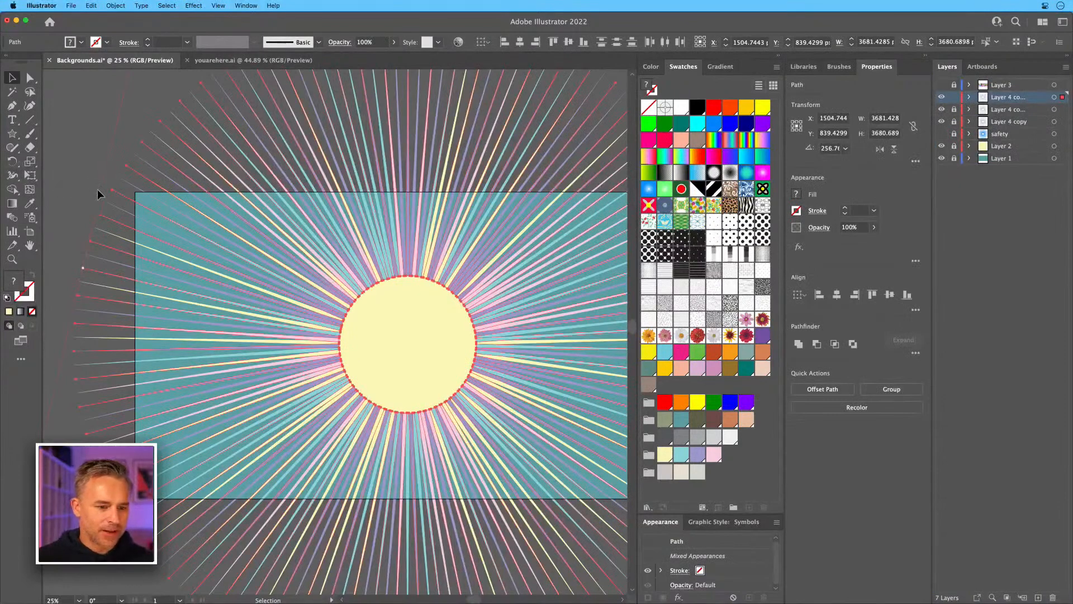
# Rotate the newly copied rays freehand clockwise around the sun to fill more of the gaps, and deselect them.
pyautogui.moveTo(137, 109); pyautogui.dragTo(95, 246)
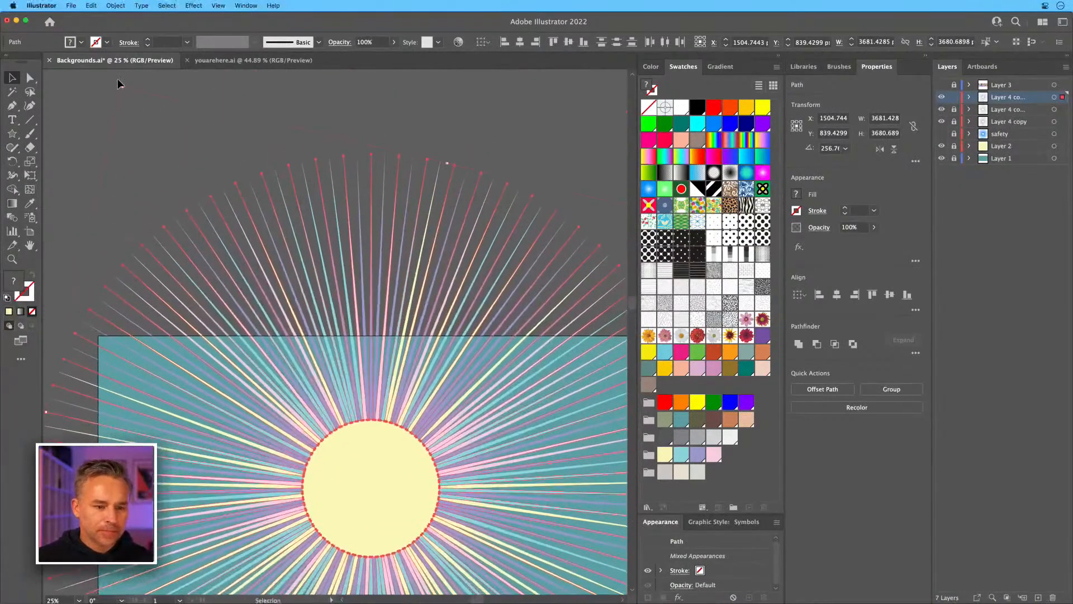
pyautogui.moveTo(119, 84); pyautogui.dragTo(389, 96)
pyautogui.click(155, 115)
pyautogui.moveTo(174, 257); pyautogui.dragTo(155, 100)
pyautogui.press('super+equal')
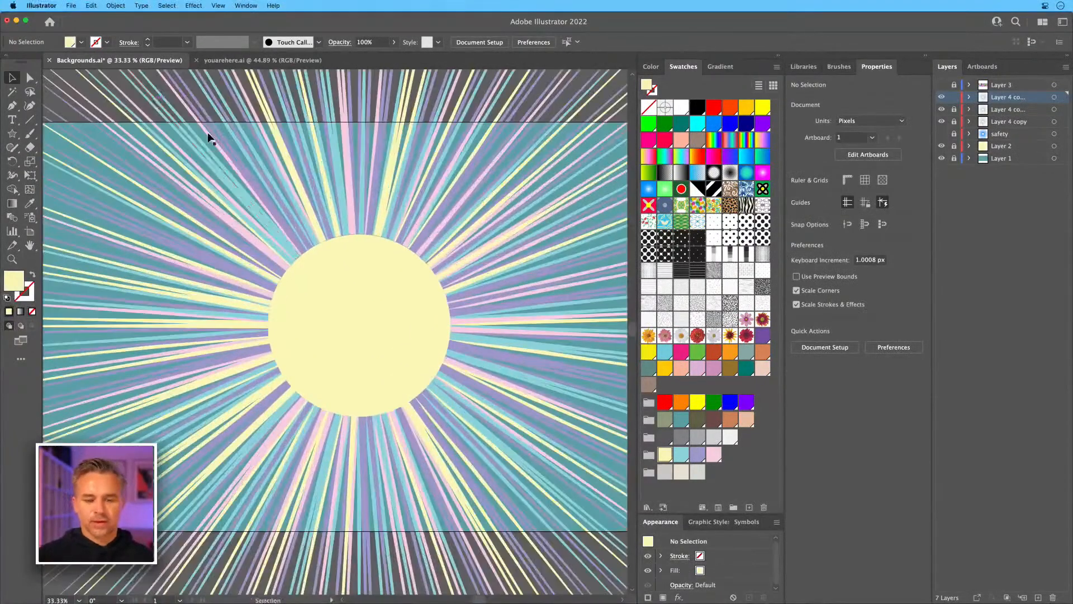
pyautogui.press('super+minus')
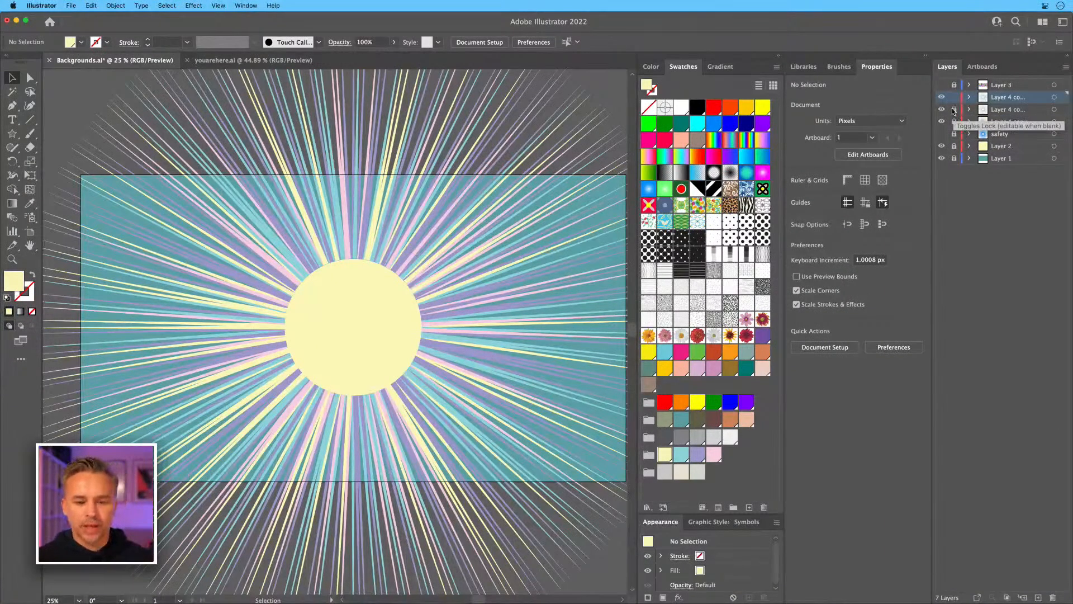
# Check Layer 2 by toggling its visibility, and unlock Layer 2, the safety layer and the ray layers.
pyautogui.click(943, 146)
pyautogui.click(943, 147)
pyautogui.moveTo(954, 148); pyautogui.dragTo(951, 115)
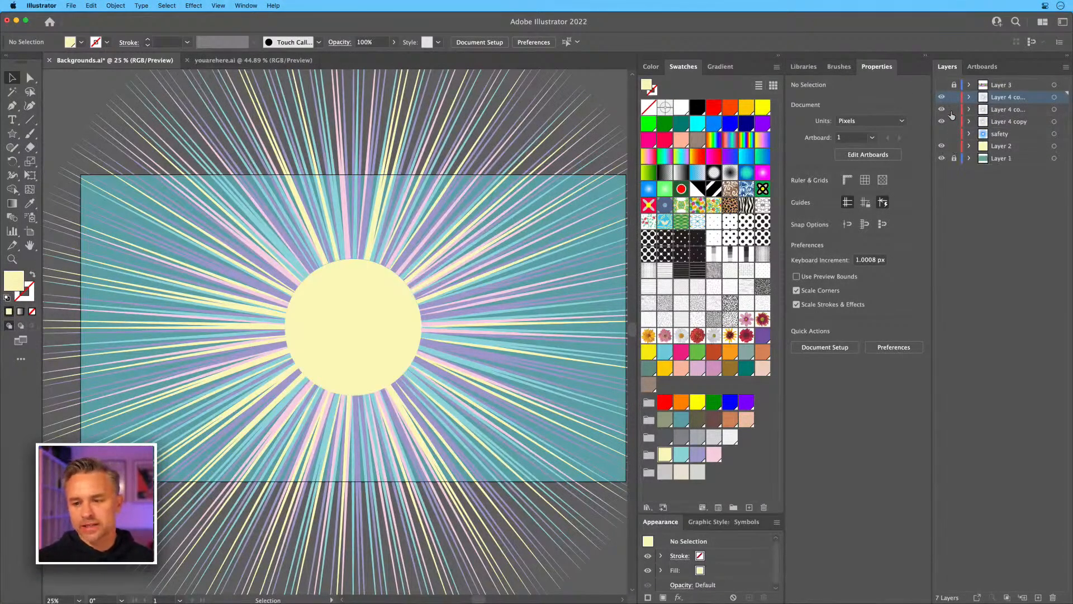
# Try moving the sun circle on its own and undo the move.
pyautogui.press('super+a')
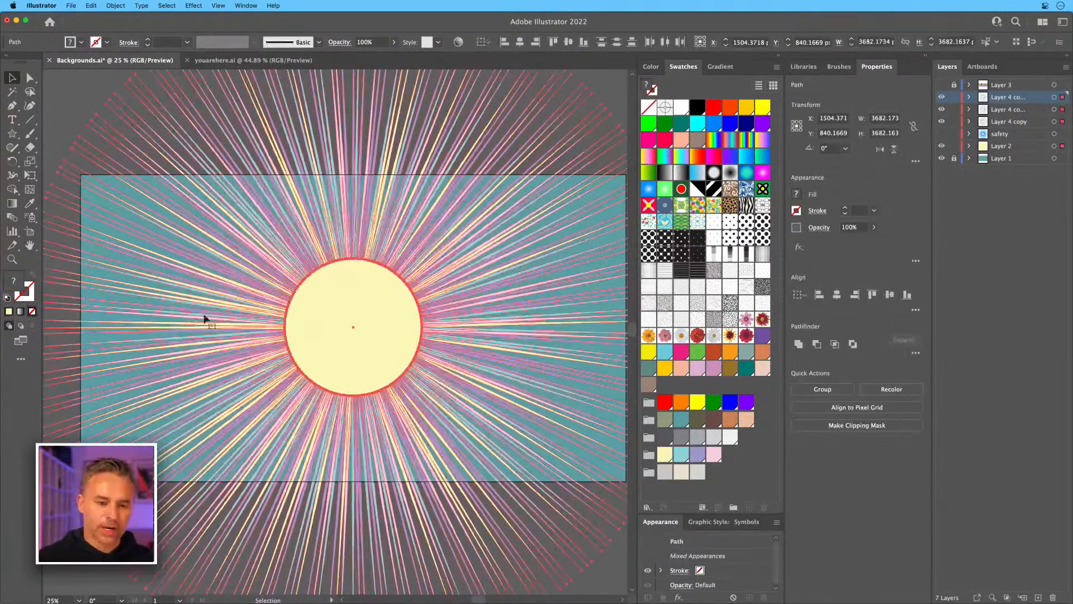
pyautogui.press('shift+super+a')
pyautogui.moveTo(364, 292); pyautogui.dragTo(356, 351)
pyautogui.press('super+z')
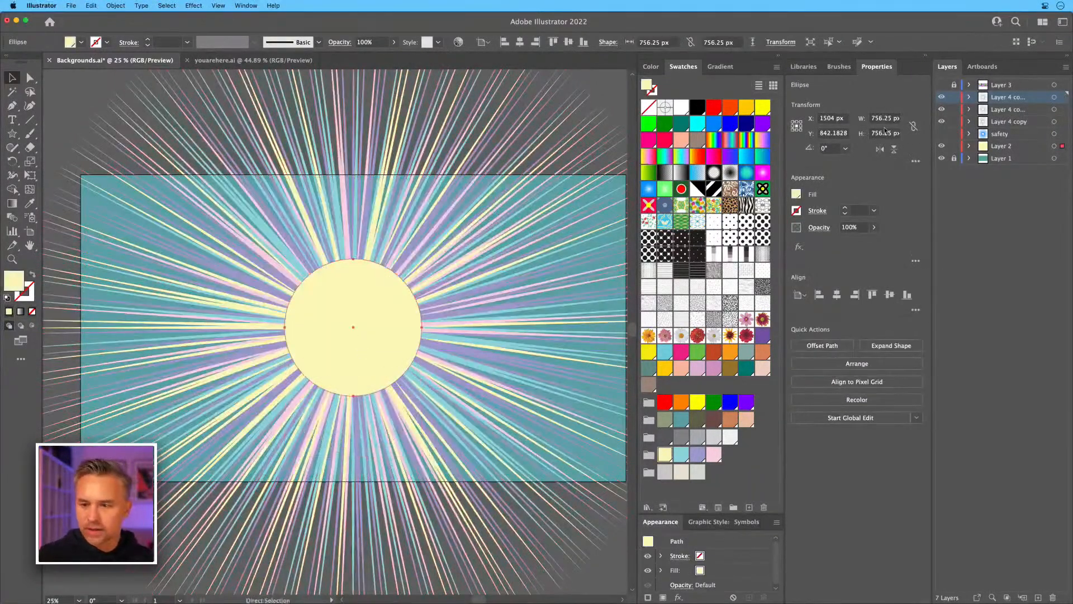
# Move the sun and all rays straight down to the artboard's lower edge and enlarge them proportionally to about 4719 px wide.
pyautogui.press('super+a')
pyautogui.moveTo(357, 299); pyautogui.dragTo(358, 471)
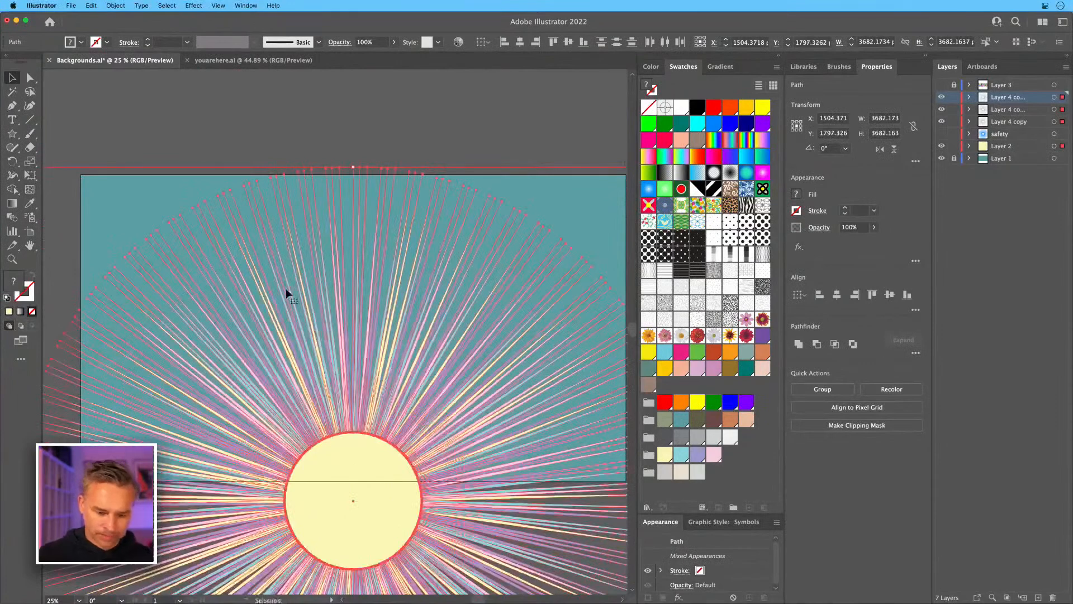
pyautogui.press('super+minus')
pyautogui.press('super+minus')
pyautogui.moveTo(336, 284); pyautogui.dragTo(391, 348)
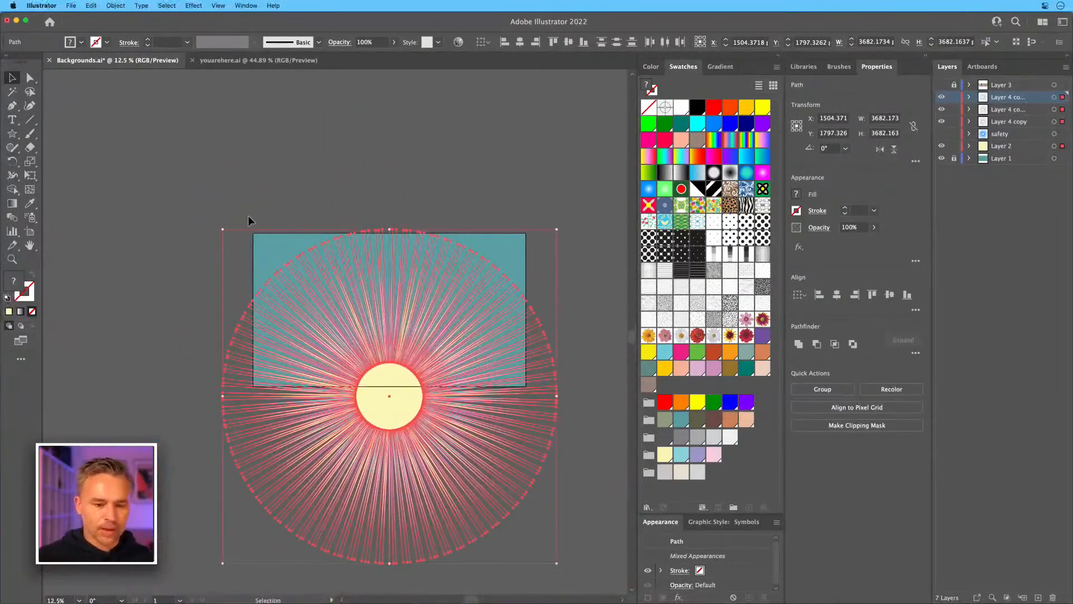
pyautogui.moveTo(222, 228); pyautogui.dragTo(155, 184)
pyautogui.moveTo(388, 371); pyautogui.dragTo(388, 371)
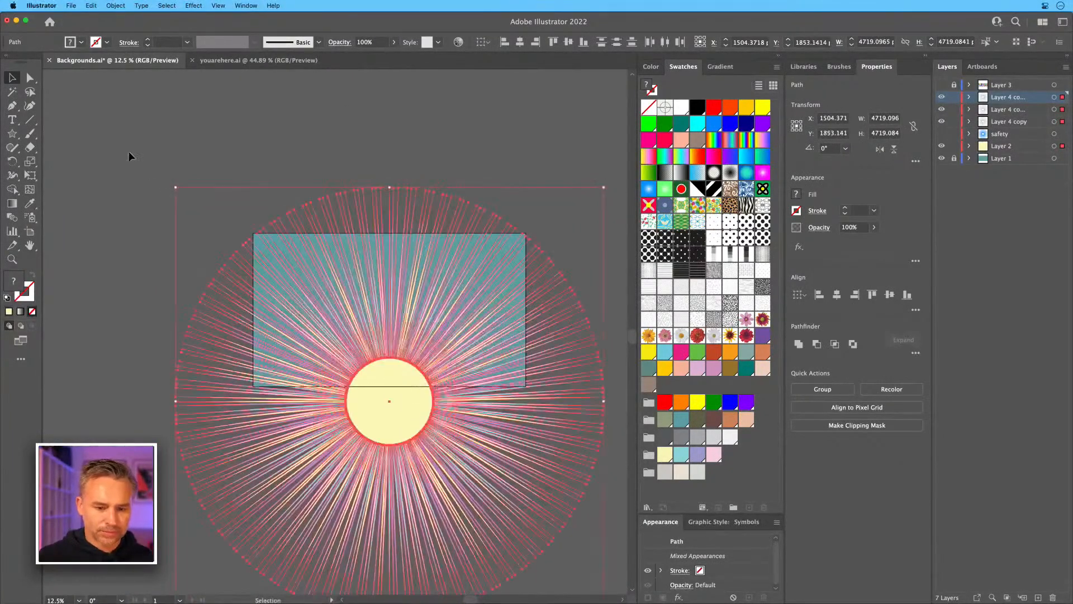
pyautogui.click(125, 151)
# Review the sunburst composition in full-screen presentation mode and return to the normal editing view.
pyautogui.hotkey('shift', 'f')
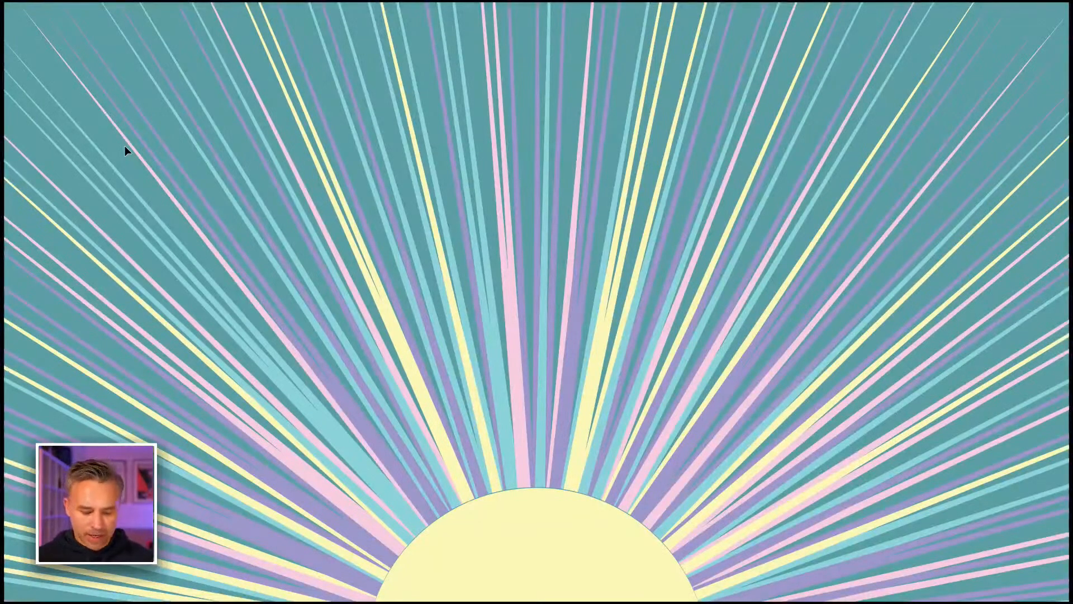
pyautogui.press('Escape')
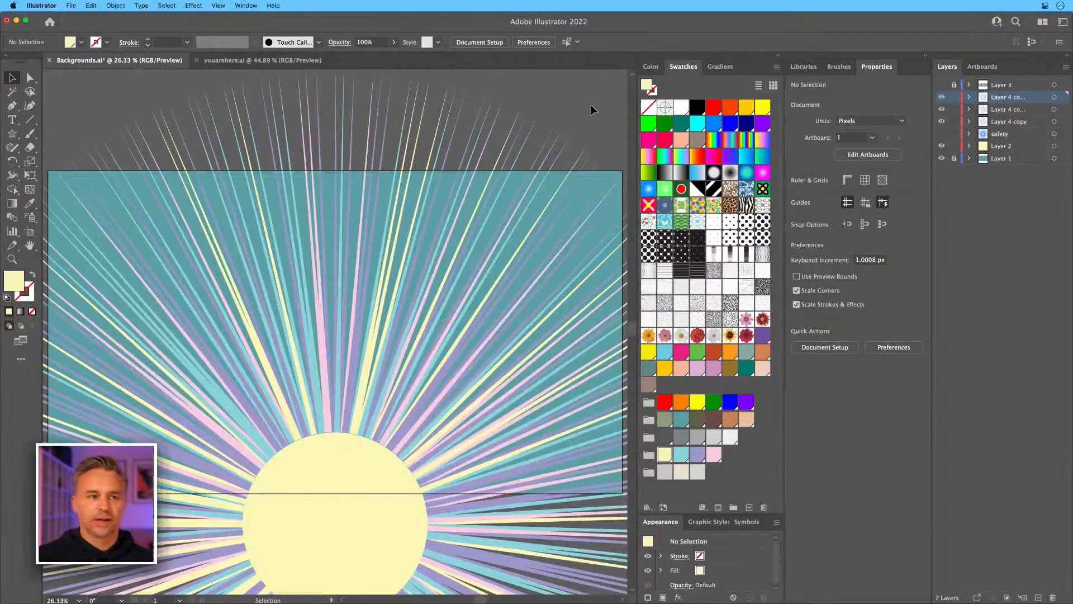
pyautogui.press('super+minus')
pyautogui.moveTo(420, 210); pyautogui.dragTo(469, 141)
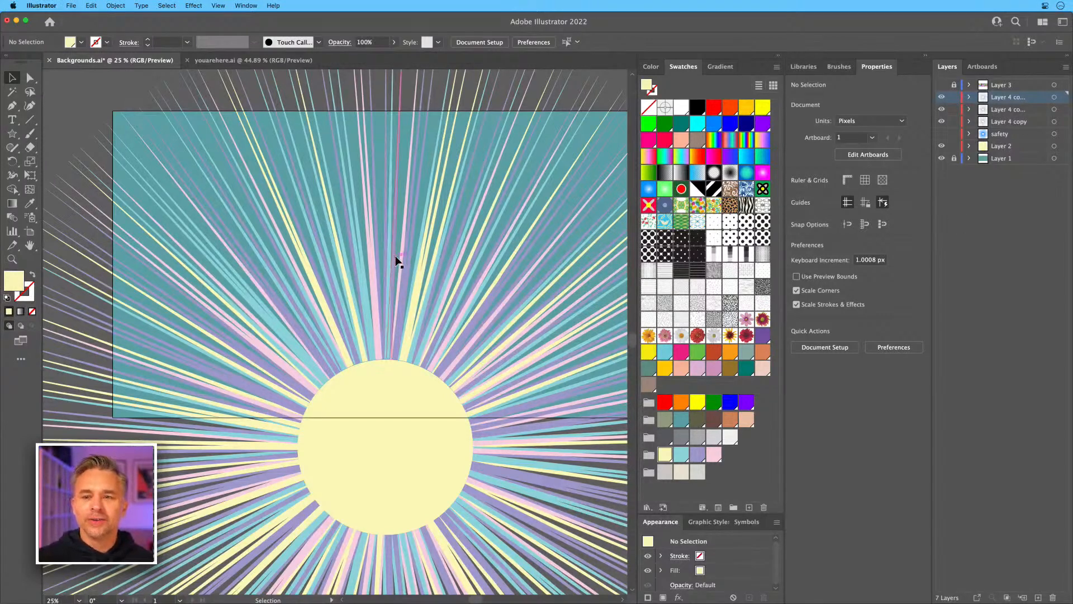
pyautogui.moveTo(387, 263)
pyautogui.mouseDown()
pyautogui.moveTo(281, 263)
pyautogui.moveTo(343, 288)
pyautogui.moveTo(372, 263)
pyautogui.mouseUp()
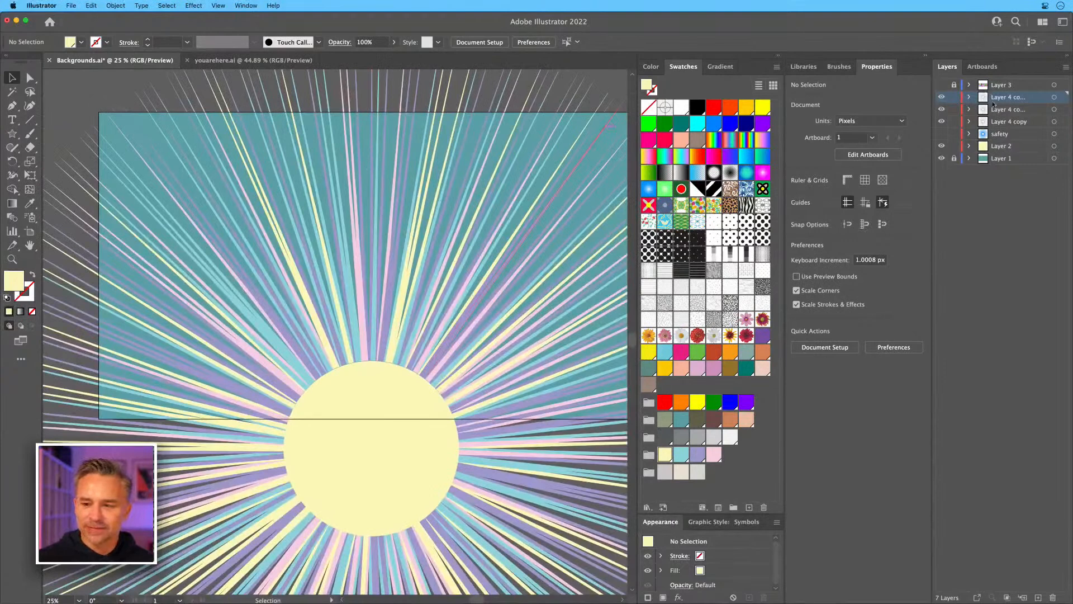
# Add a new layer above the ray layers and lock every layer beneath it.
pyautogui.click(1038, 597)
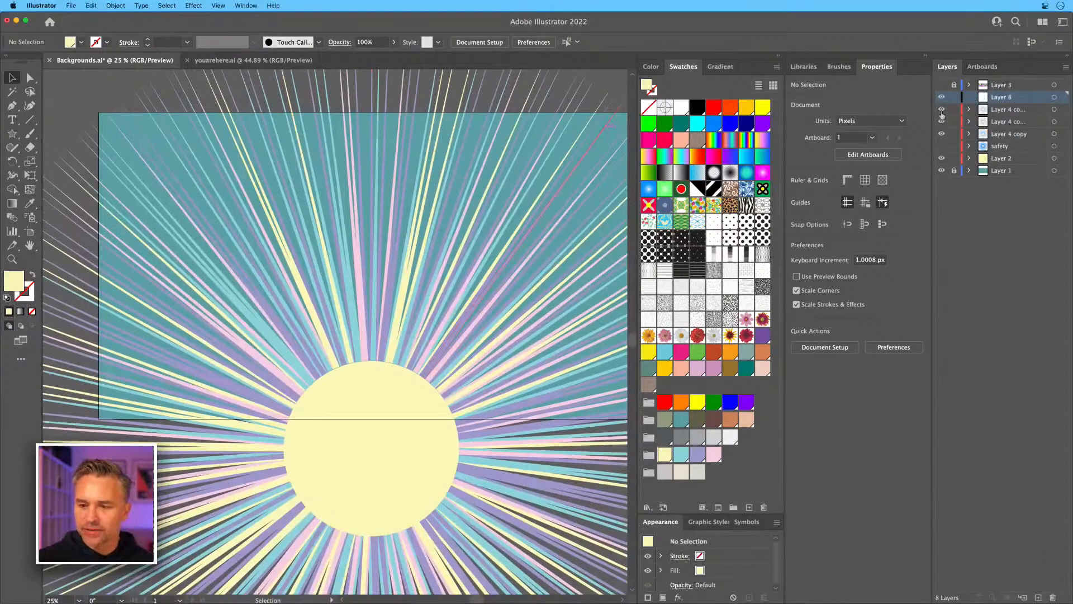
pyautogui.moveTo(951, 109); pyautogui.dragTo(953, 176)
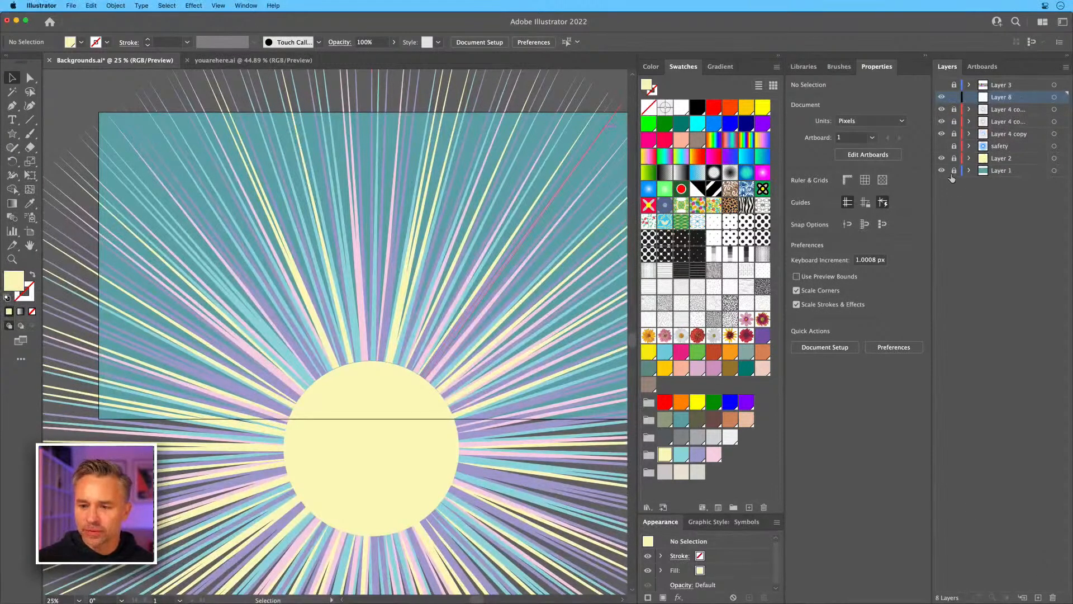
# Draw a rectangle covering the whole artboard on the new layer, about 3015 × 1696 px.
pyautogui.click(10, 135)
pyautogui.moveTo(7, 136)
pyautogui.mouseDown()
pyautogui.moveTo(134, 120)
pyautogui.moveTo(455, 418)
pyautogui.moveTo(531, 419)
pyautogui.mouseUp()
pyautogui.moveTo(490, 299); pyautogui.dragTo(412, 334)
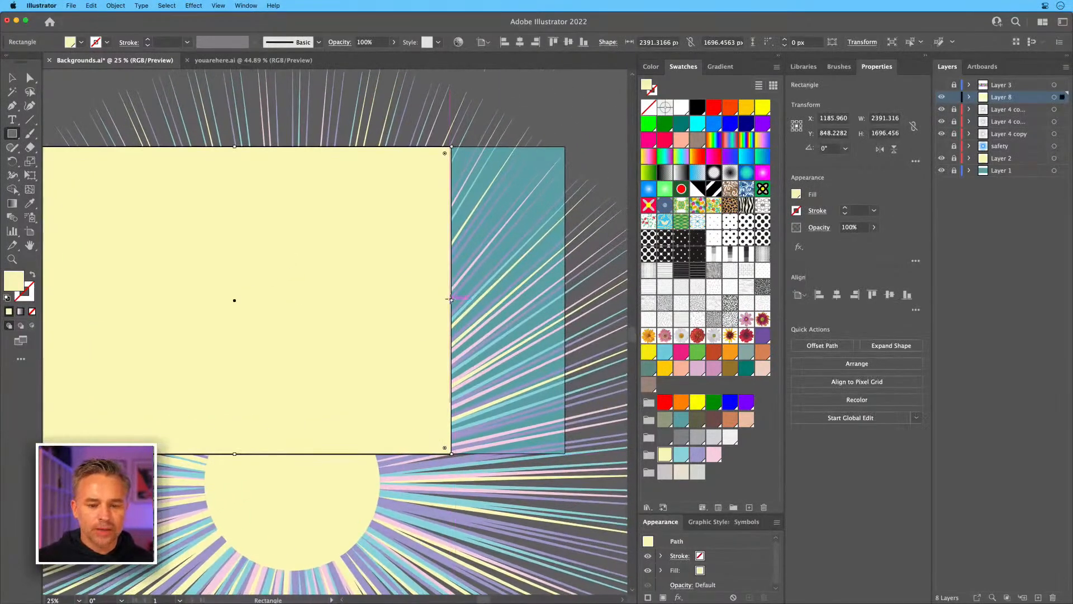
pyautogui.press('v')
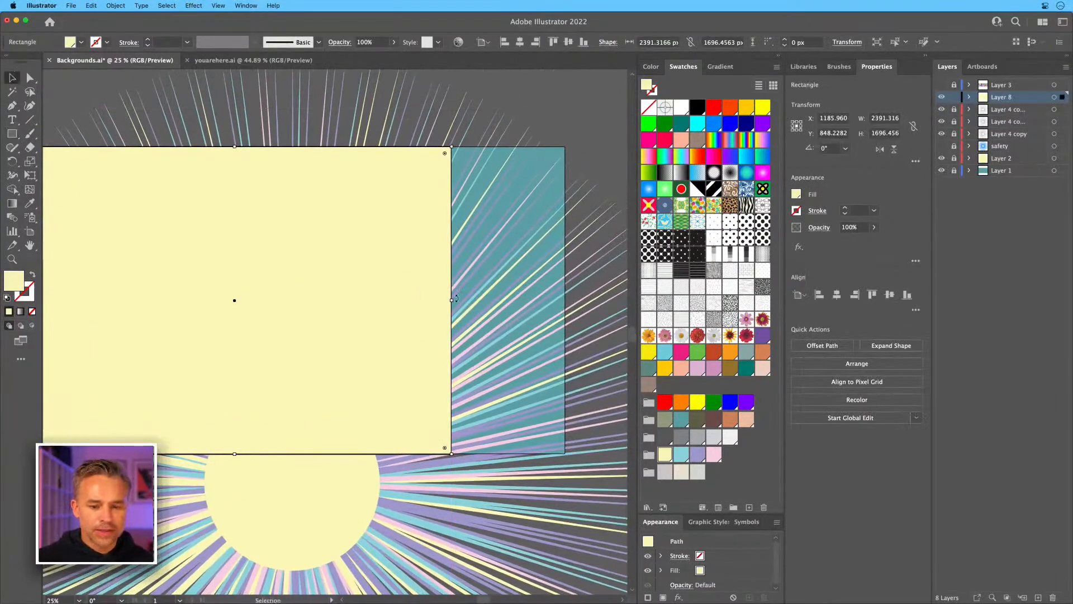
pyautogui.moveTo(451, 300); pyautogui.dragTo(564, 305)
pyautogui.moveTo(259, 223); pyautogui.dragTo(353, 258)
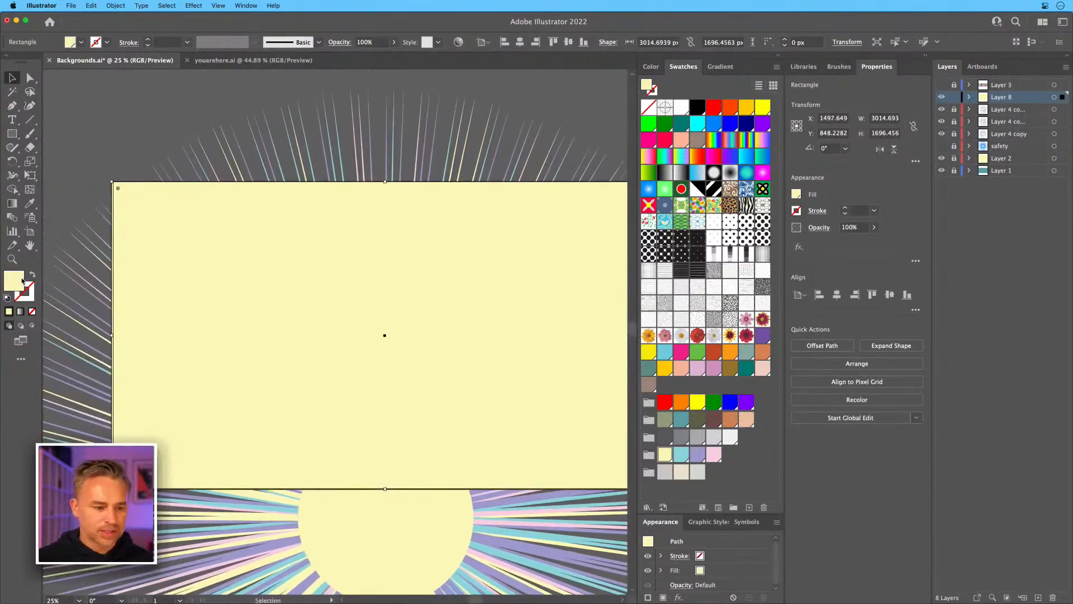
# Set the covering rectangle's fill to a mid grey, about #898884.
pyautogui.doubleClick(23, 281)
pyautogui.moveTo(287, 265); pyautogui.dragTo(274, 274)
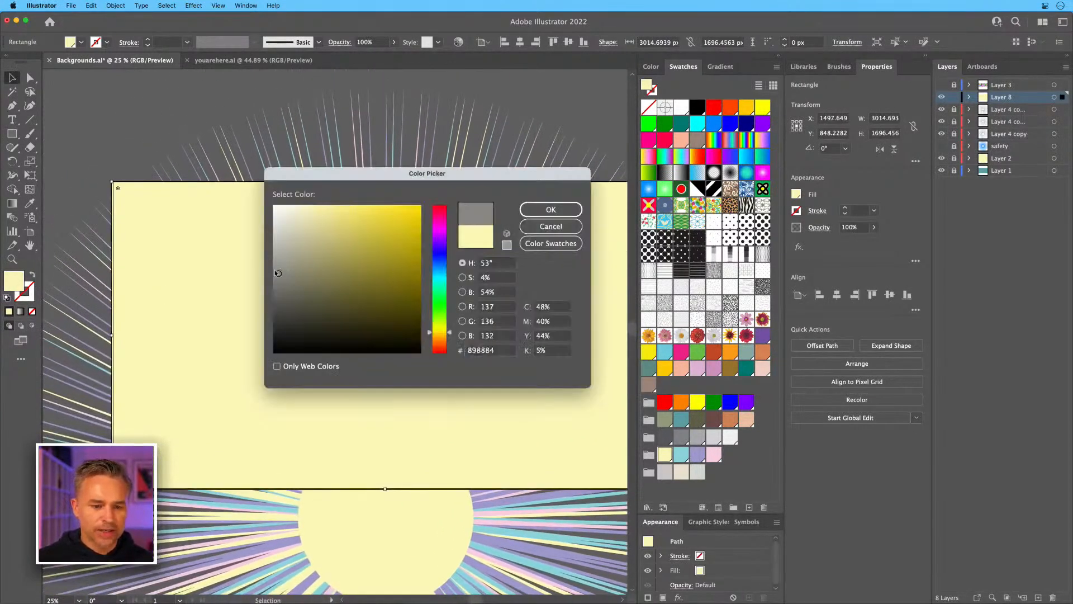
pyautogui.press('Return')
# Apply a Film Grain effect to the grey rectangle with Grain 19, Highlight Area 0 and Intensity 10.
pyautogui.click(167, 6)
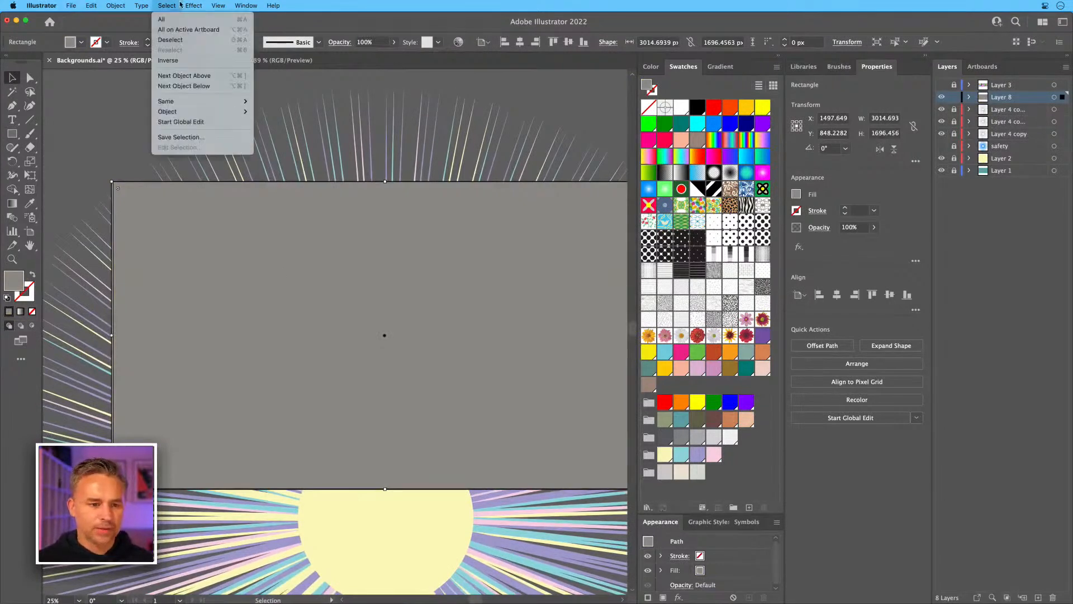
pyautogui.moveTo(194, 6)
pyautogui.moveTo(247, 200)
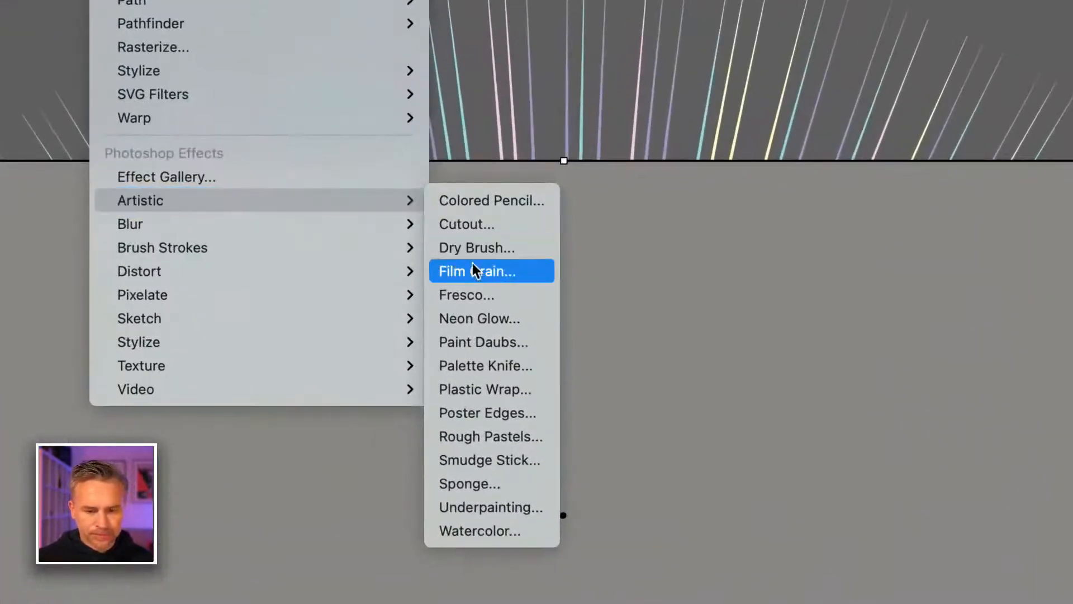
pyautogui.click(499, 272)
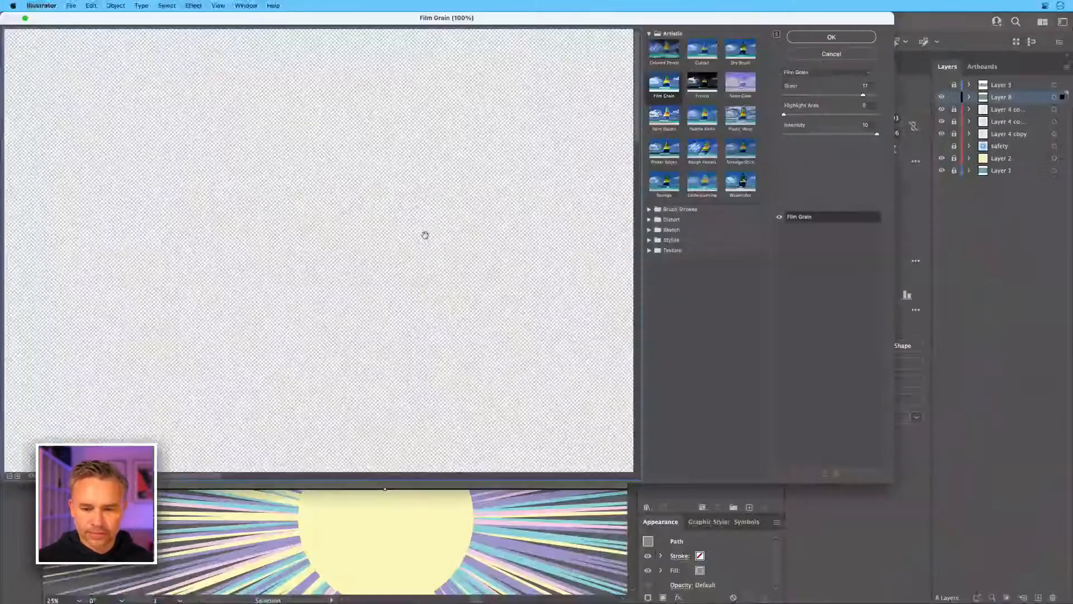
pyautogui.moveTo(447, 18); pyautogui.dragTo(503, 61)
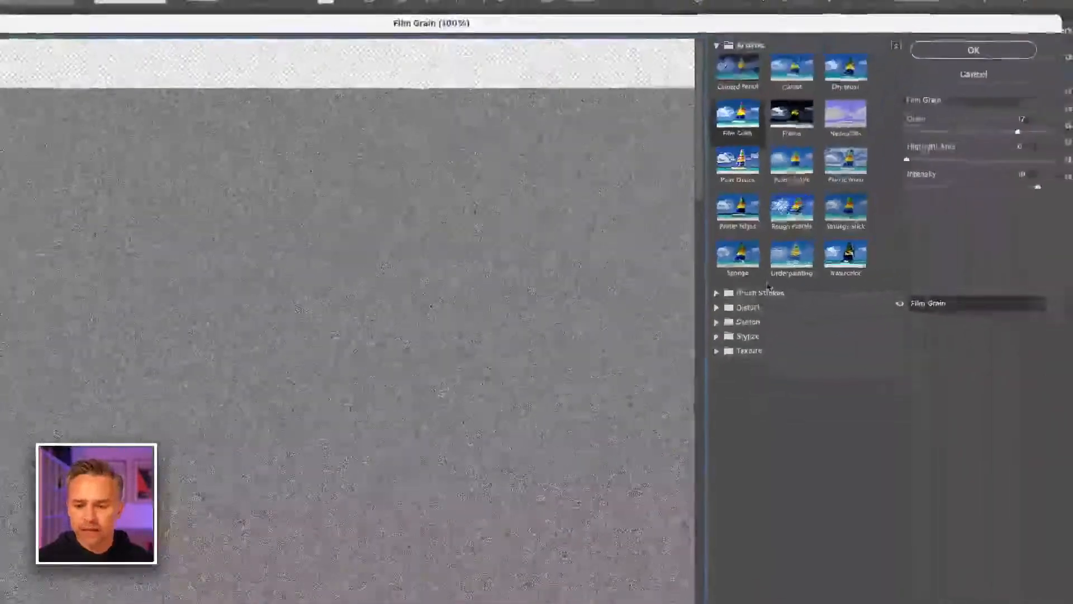
pyautogui.click(909, 150)
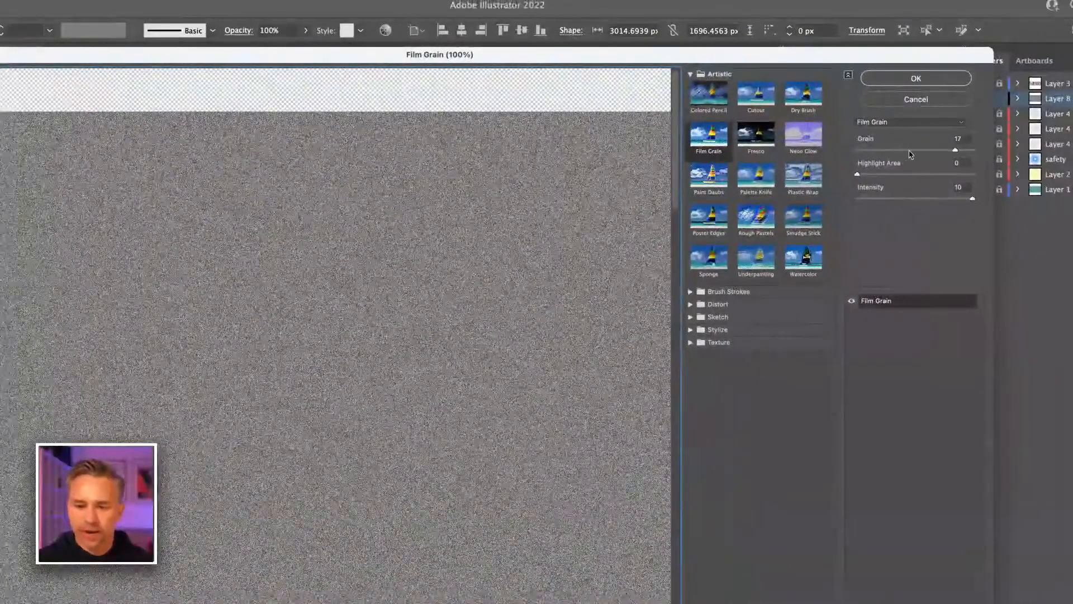
pyautogui.click(957, 151)
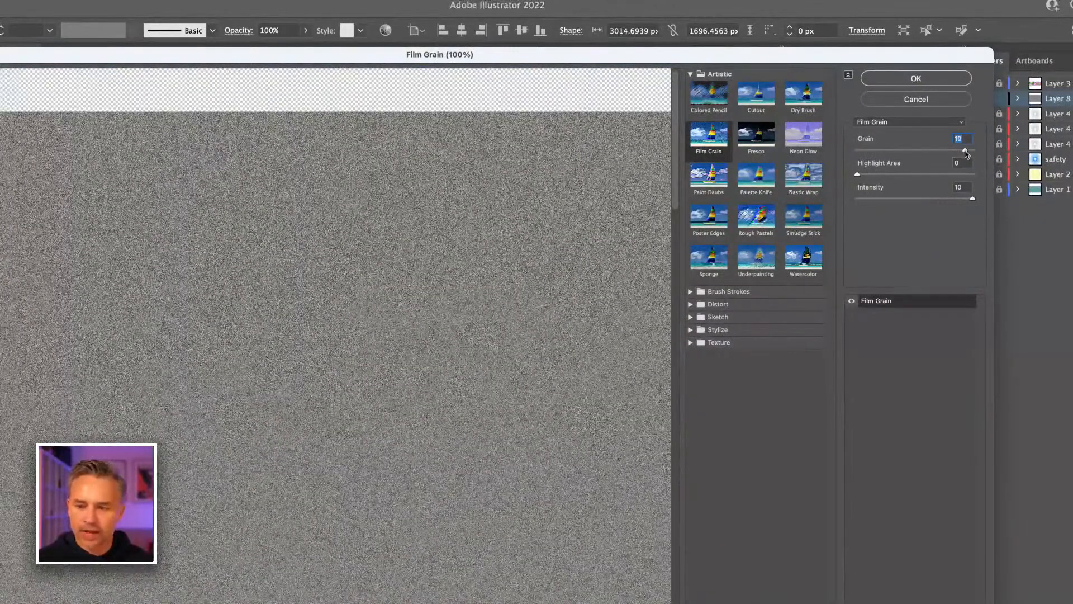
pyautogui.click(916, 78)
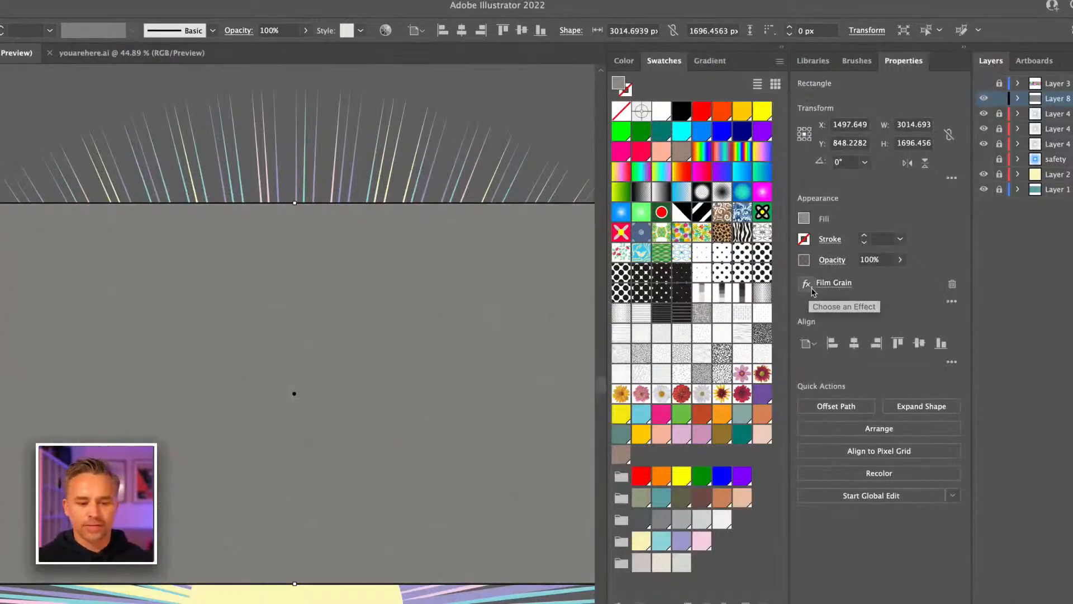
# Set the grain rectangle's blend mode to Overlay so the texture covers the sunburst beneath.
pyautogui.press('super+plus')
pyautogui.press('super+plus')
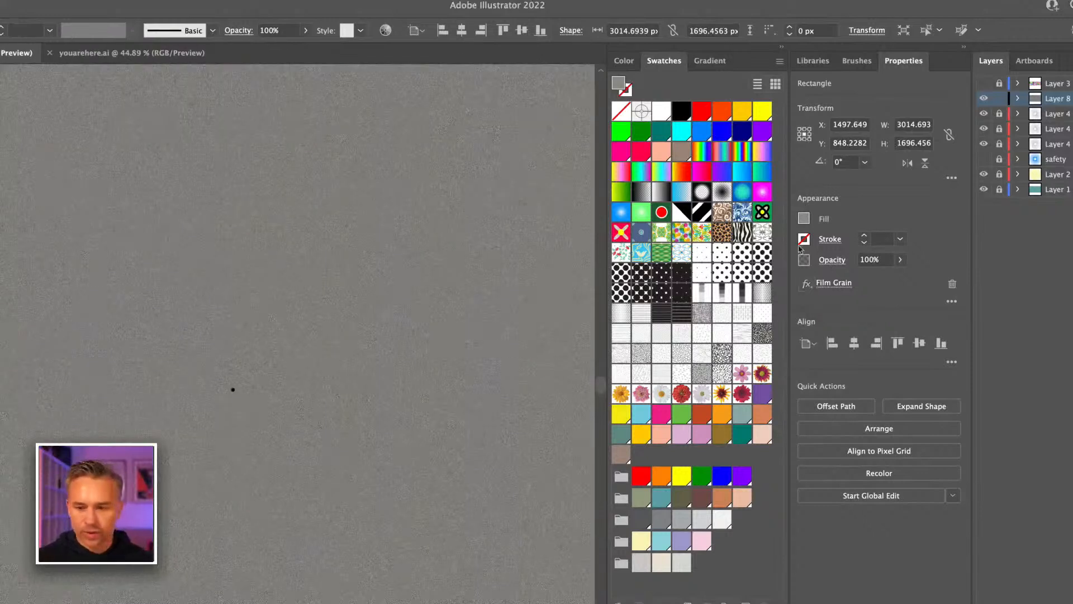
pyautogui.click(826, 261)
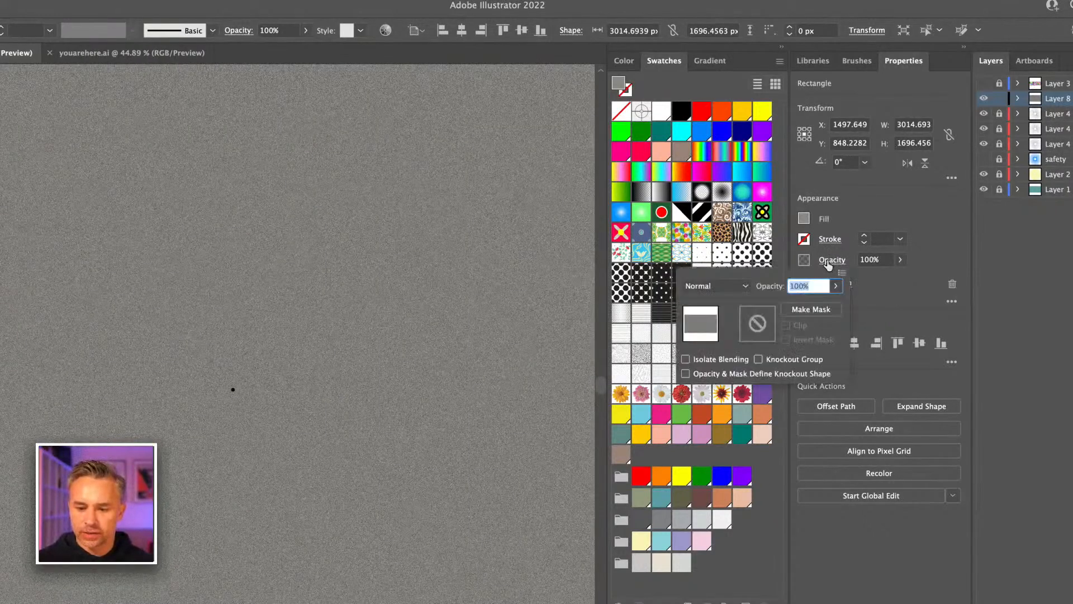
pyautogui.click(729, 285)
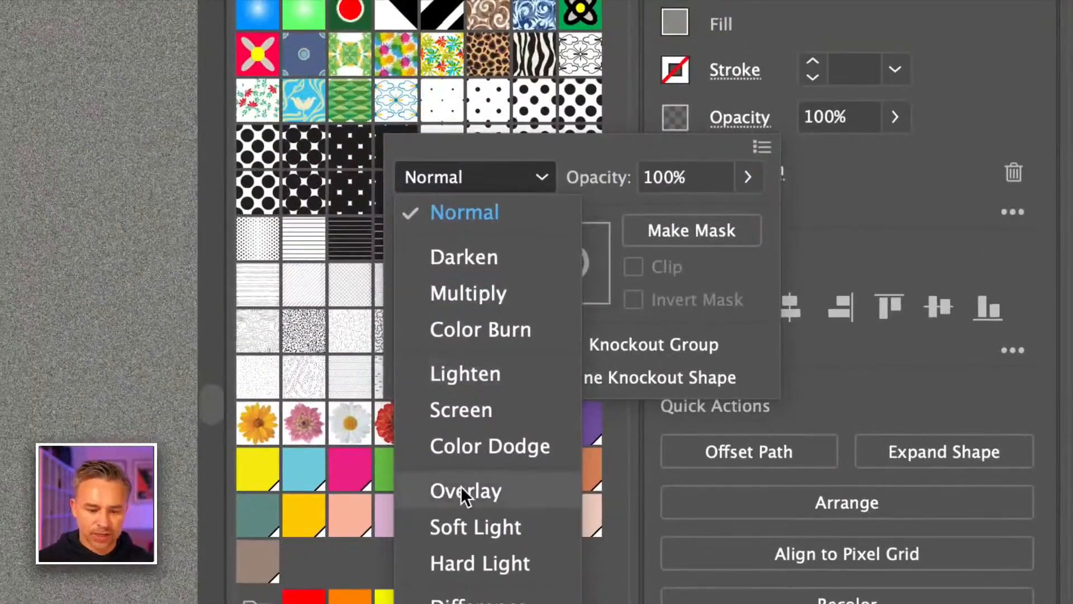
pyautogui.click(465, 497)
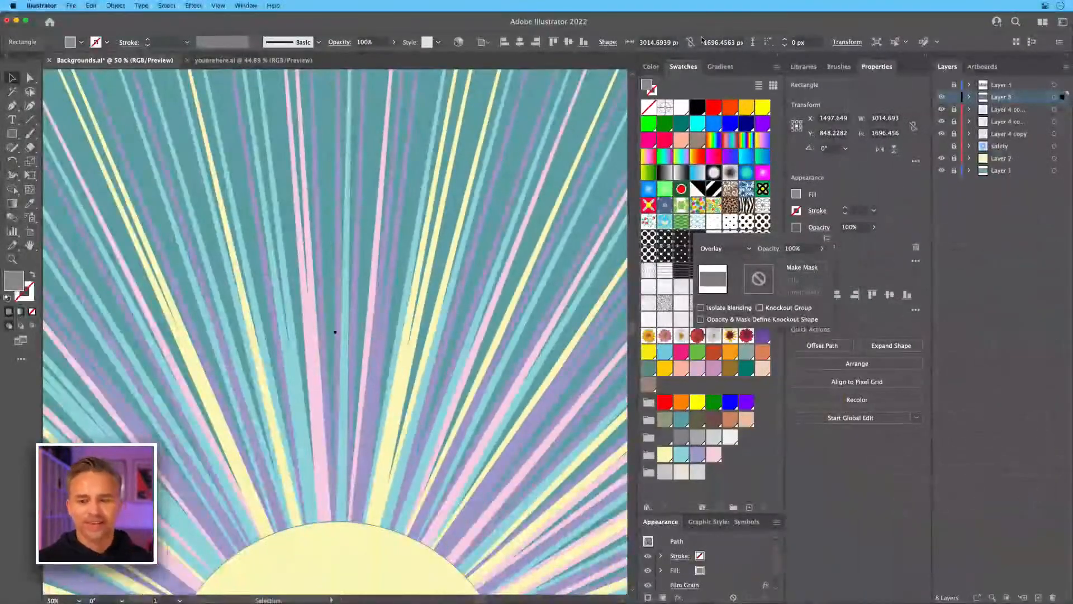
pyautogui.click(1006, 266)
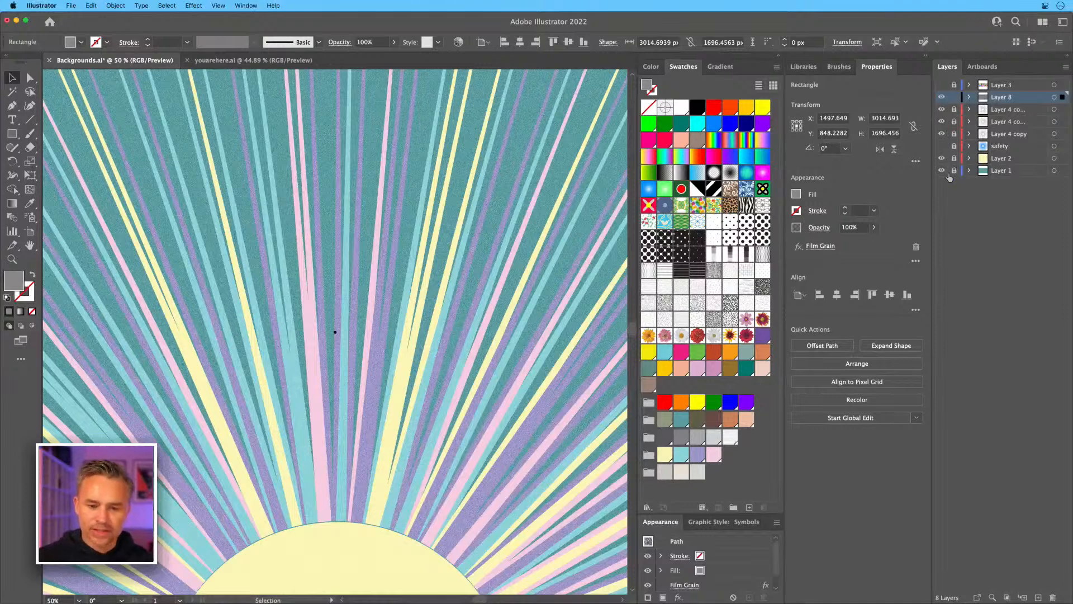
# Preview the sunburst with the two upper ray layers hidden, and show both layers again.
pyautogui.click(942, 110)
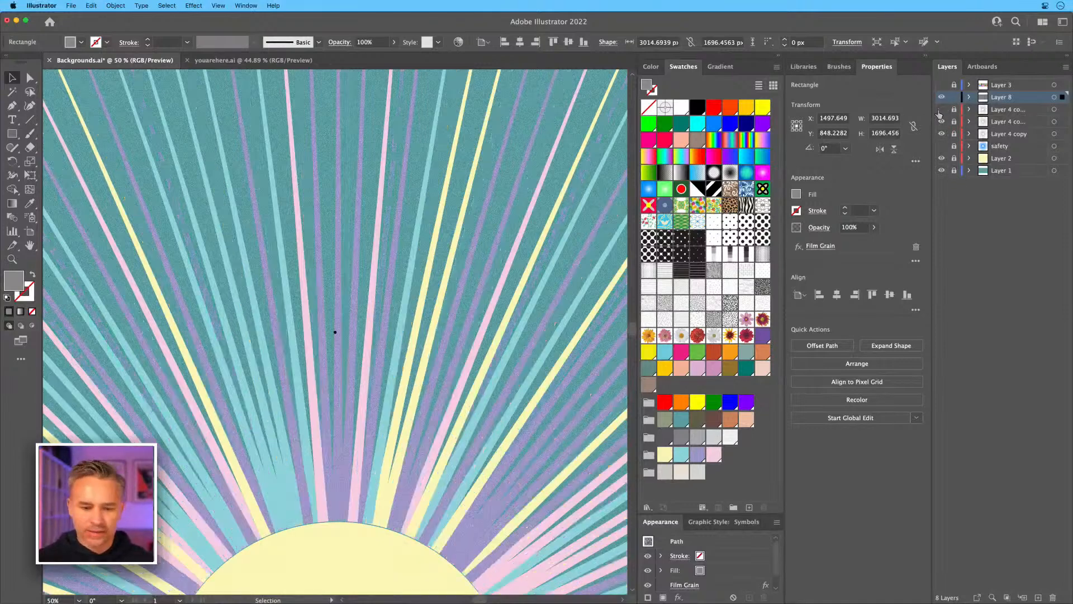
pyautogui.click(943, 123)
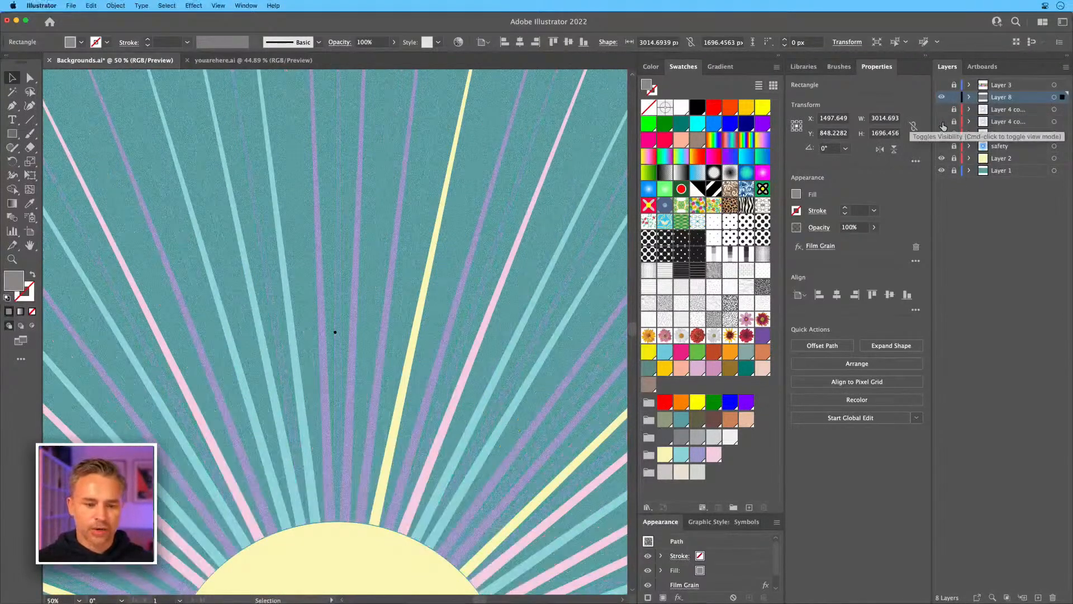
pyautogui.press('super+minus')
pyautogui.press('super+minus')
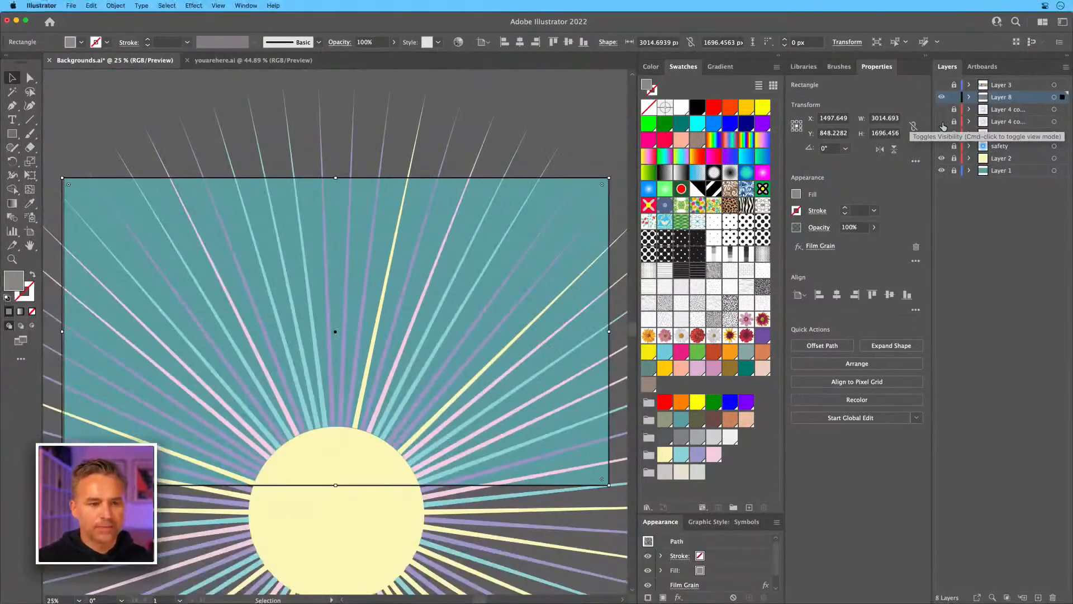
pyautogui.click(942, 109)
pyautogui.click(942, 121)
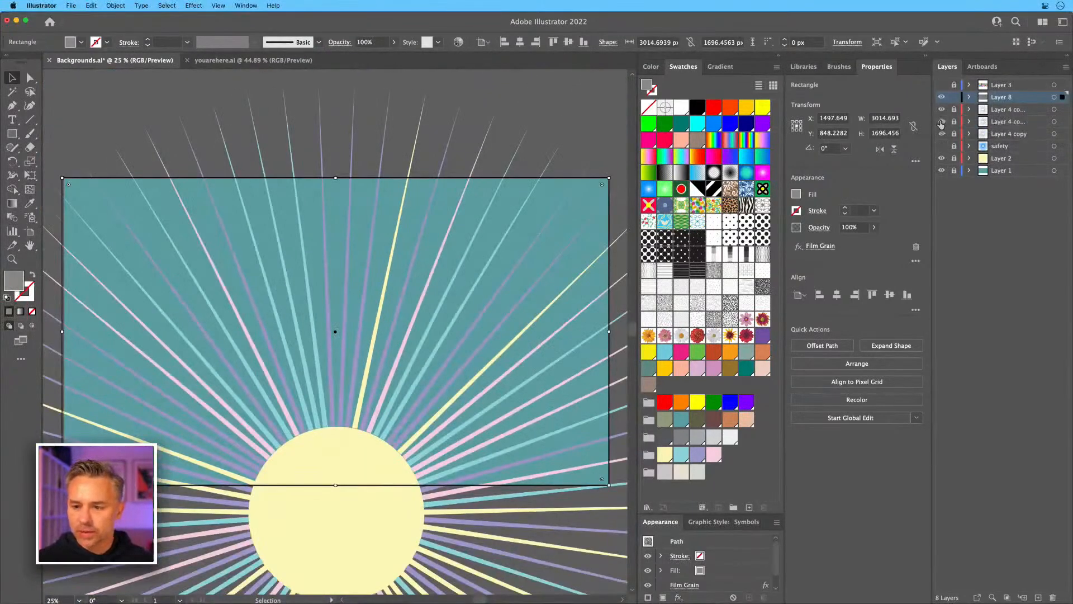
# Hide the three ray layers and the grain layer, and add a new layer above them.
pyautogui.moveTo(942, 137); pyautogui.dragTo(942, 97)
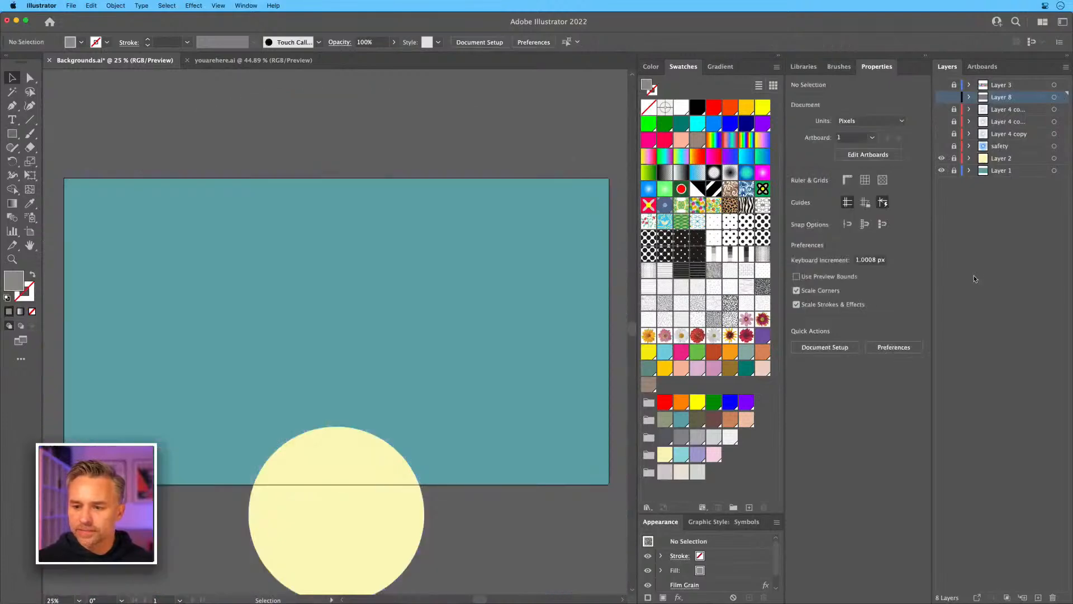
pyautogui.click(1037, 597)
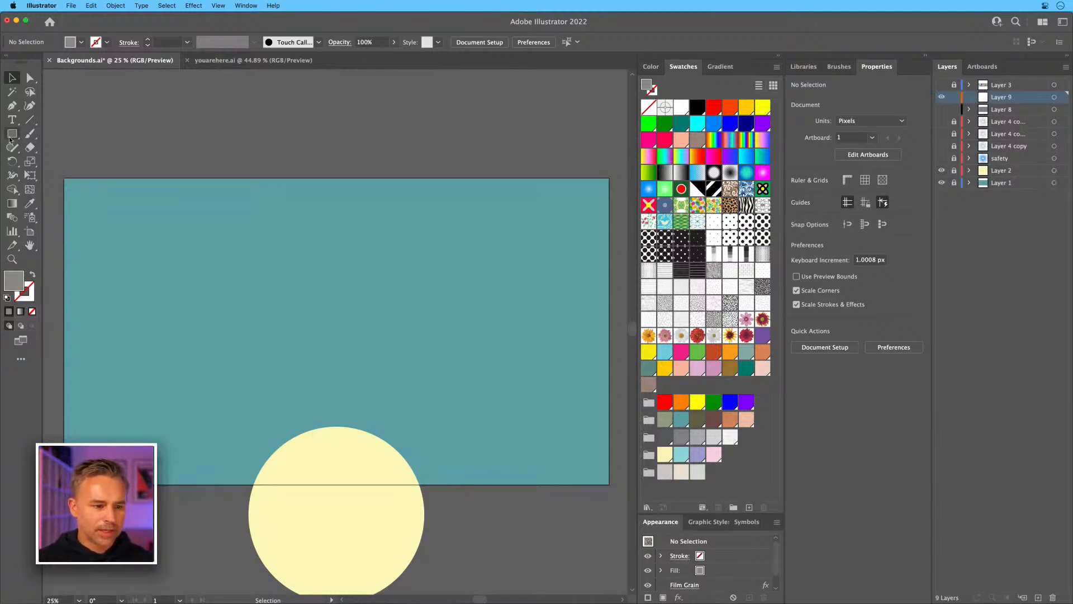
# Draw a temporary three-pointed star to reduce the current appearance to basic without Film Grain, and delete the star.
pyautogui.moveTo(12, 133); pyautogui.dragTo(75, 192)
pyautogui.moveTo(352, 291); pyautogui.dragTo(430, 420)
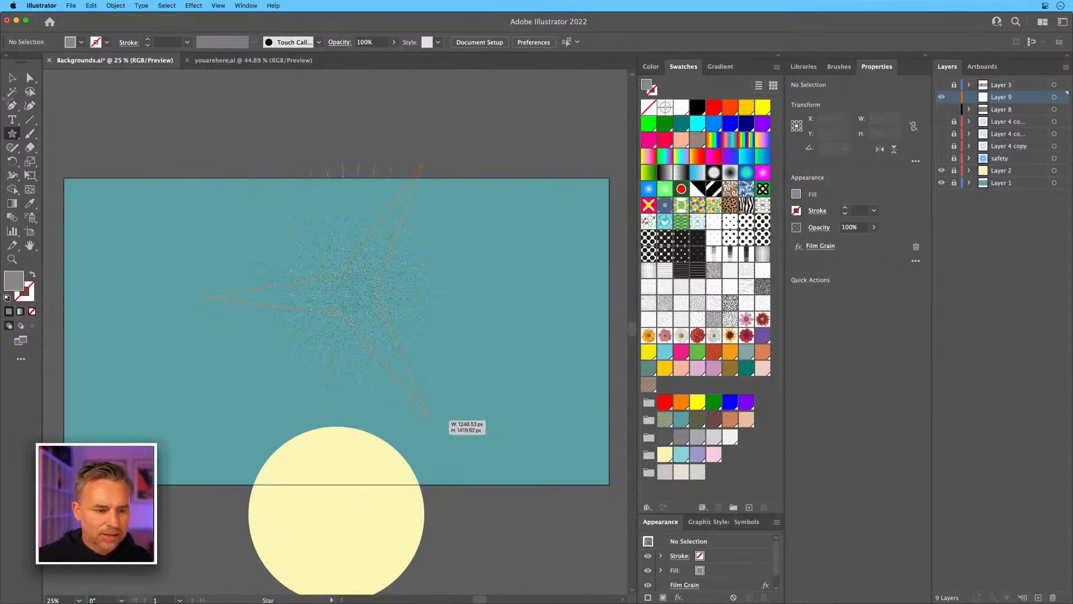
pyautogui.click(12, 79)
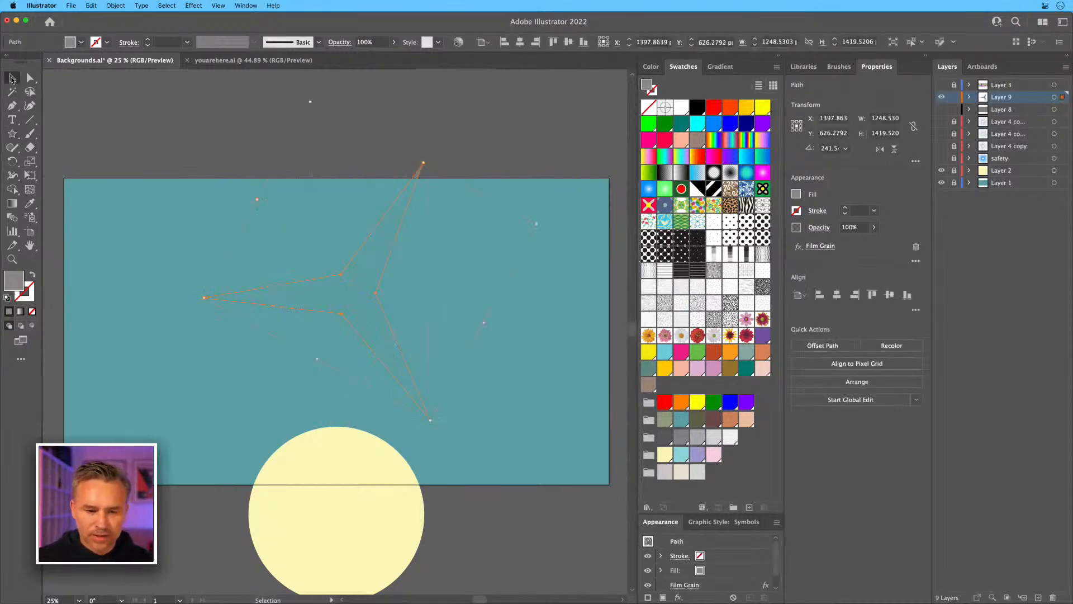
pyautogui.click(777, 522)
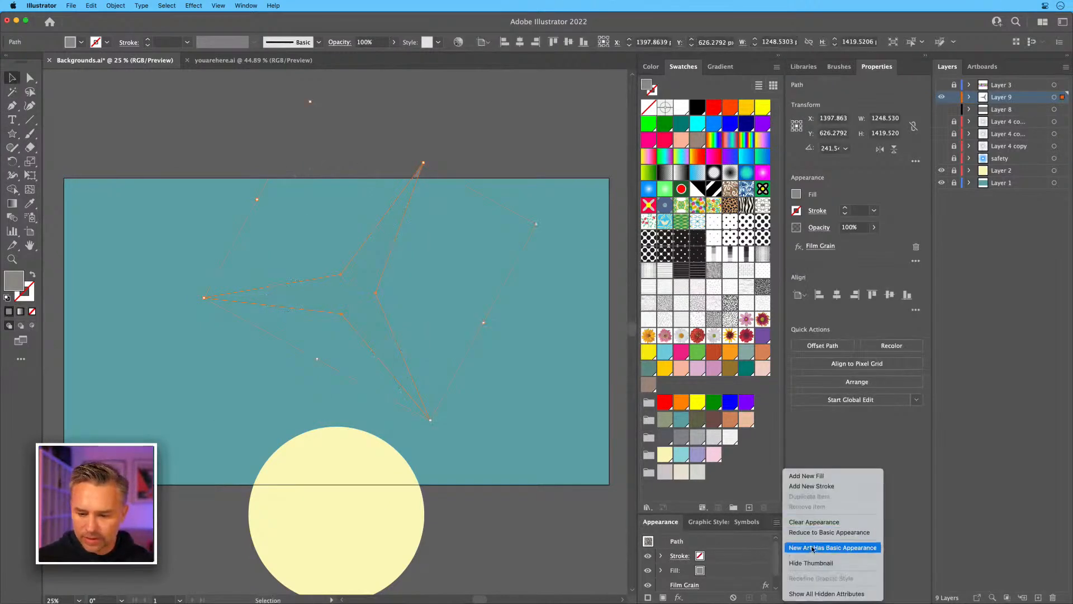
pyautogui.click(816, 532)
pyautogui.moveTo(311, 300); pyautogui.dragTo(262, 316)
pyautogui.press('Delete')
# Draw a triangle about 857 px wide and 742 px tall, move it near the artboard's centre and fill it white.
pyautogui.moveTo(12, 134); pyautogui.dragTo(78, 178)
pyautogui.moveTo(335, 282); pyautogui.dragTo(411, 332)
pyautogui.press('Down')
pyautogui.press('Down')
pyautogui.press('Down')
pyautogui.press('v')
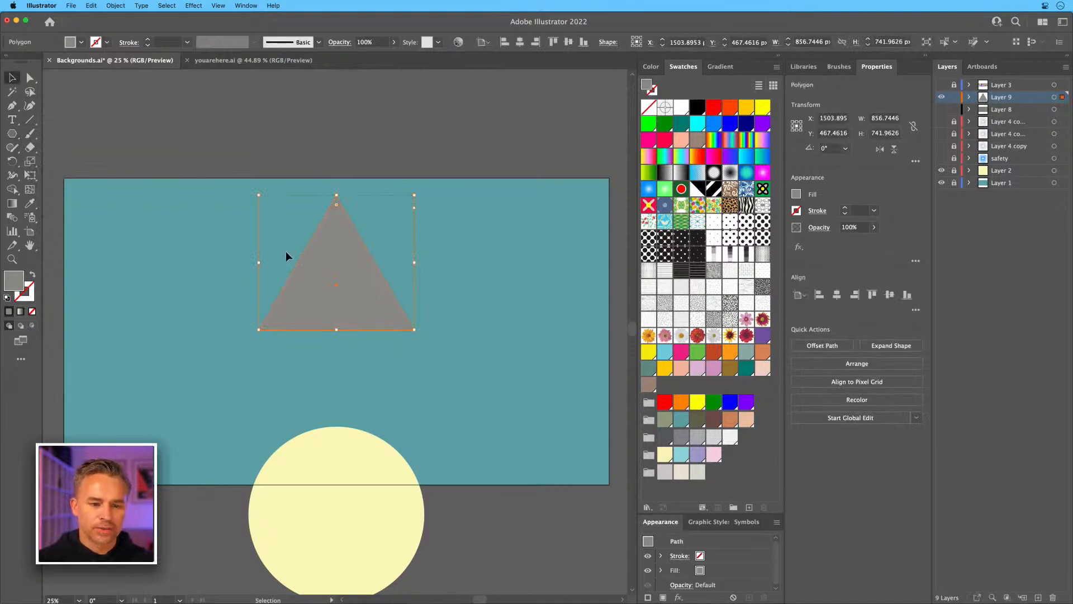
pyautogui.moveTo(324, 263); pyautogui.dragTo(334, 318)
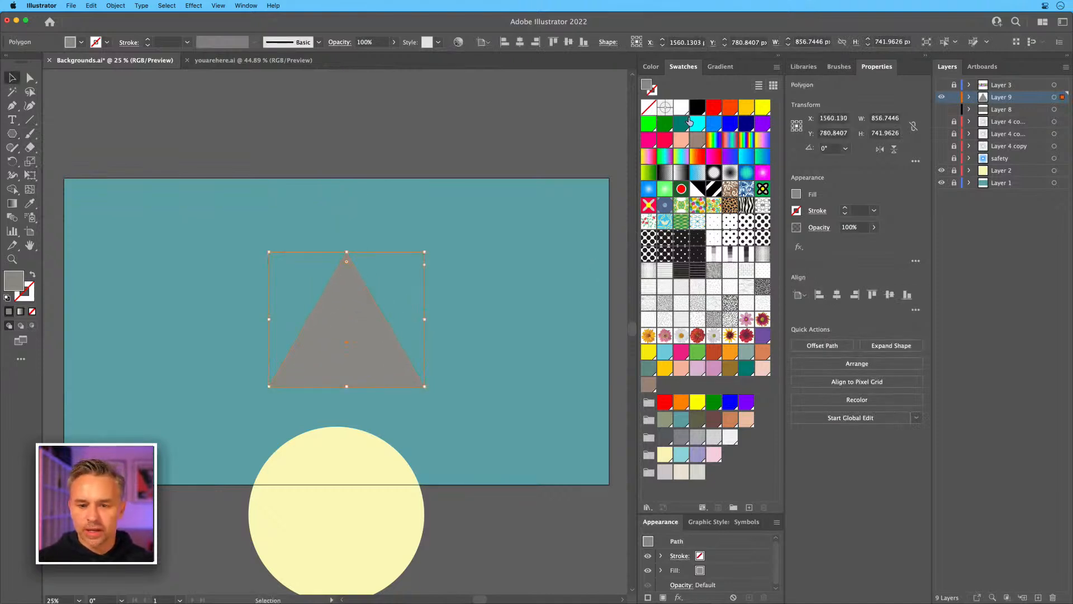
pyautogui.click(681, 108)
pyautogui.press('super+equal')
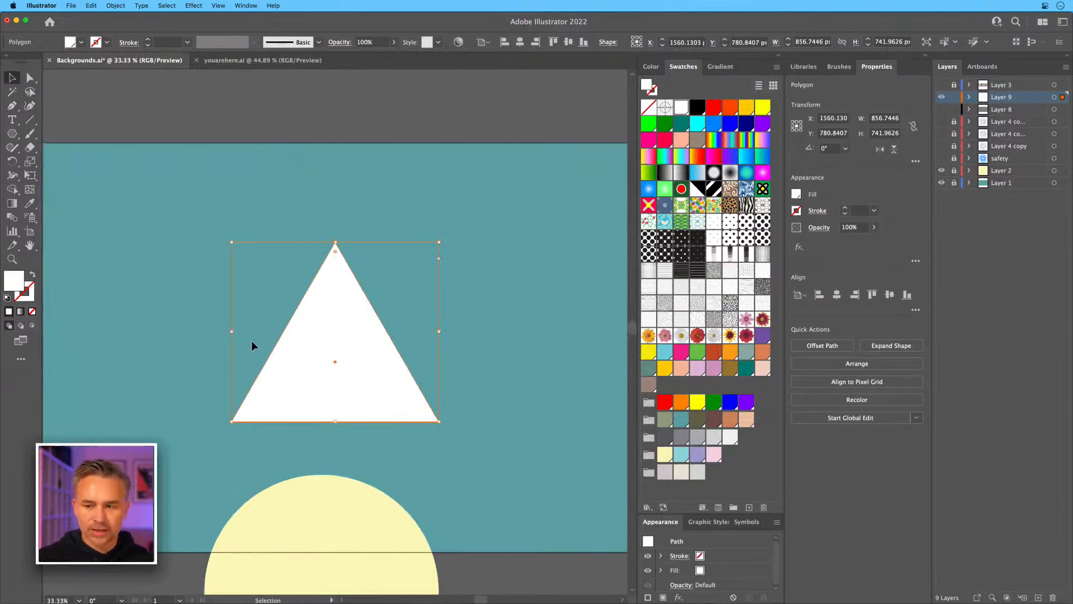
# Hide the sun layer, rotate the white triangle 180° and stretch it upward to about 1675 px tall.
pyautogui.click(941, 171)
pyautogui.hscroll(-2, 430, 313)
pyautogui.scroll(1, 431, 313)
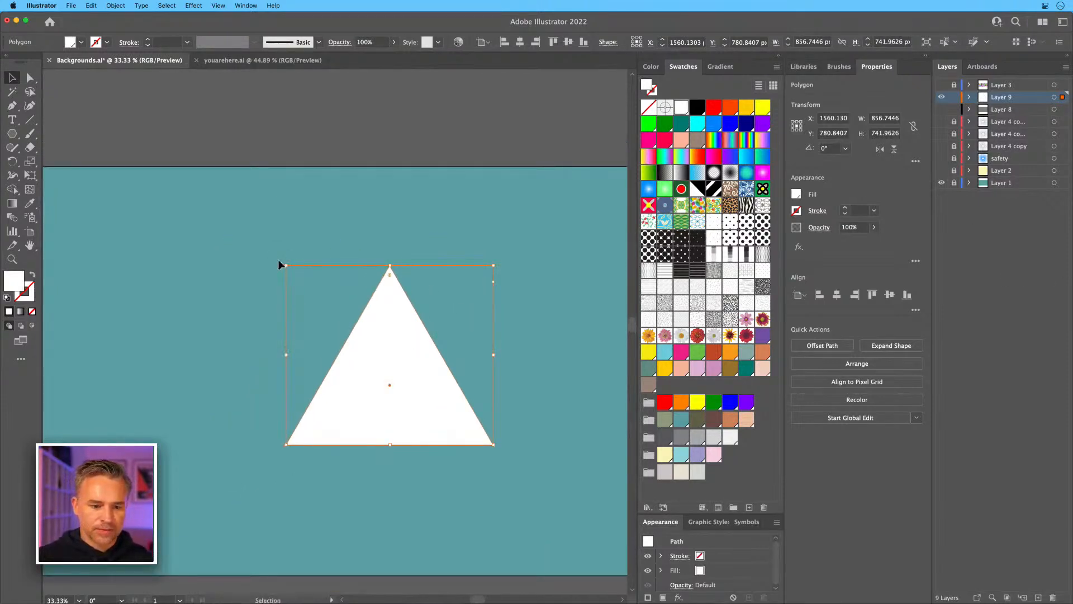
pyautogui.moveTo(282, 261); pyautogui.dragTo(491, 448)
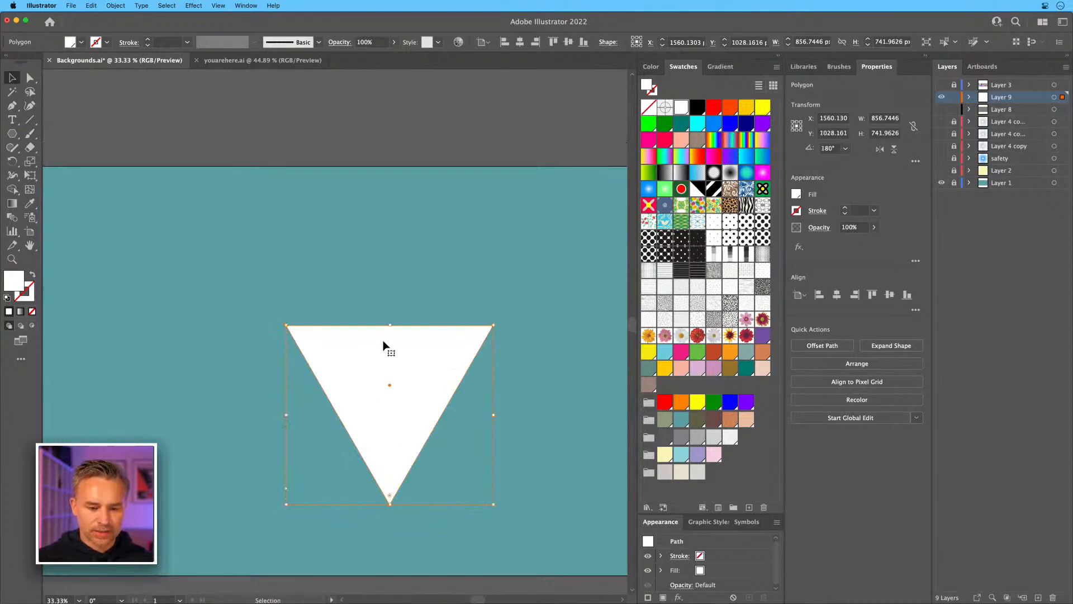
pyautogui.moveTo(390, 325); pyautogui.dragTo(395, 100)
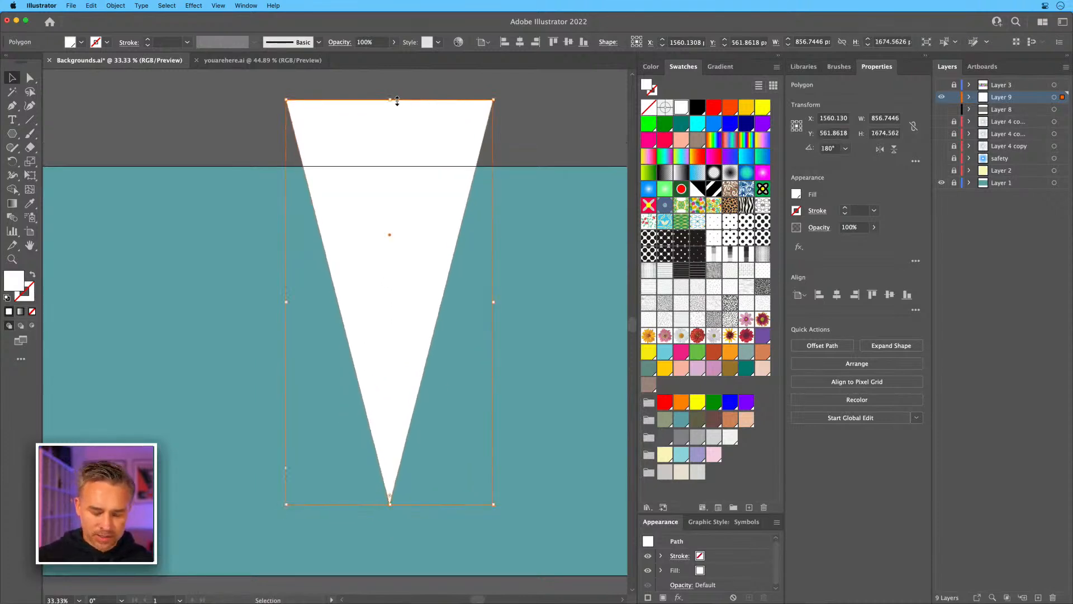
pyautogui.press('super+minus')
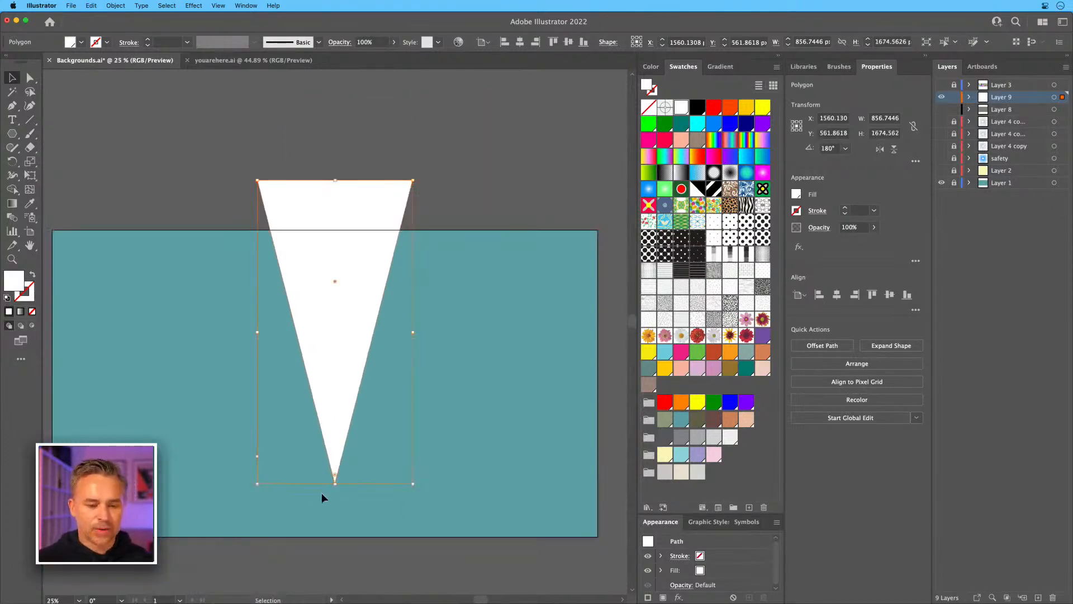
# Lengthen and narrow the triangle to about 2331 × 364 px and rotate it to 270° so it points rightward into the artboard.
pyautogui.moveTo(335, 486); pyautogui.dragTo(334, 562)
pyautogui.moveTo(414, 351); pyautogui.dragTo(368, 352)
pyautogui.moveTo(327, 308); pyautogui.dragTo(390, 247)
pyautogui.moveTo(430, 149); pyautogui.dragTo(434, 153)
pyautogui.moveTo(393, 80); pyautogui.dragTo(299, 235)
pyautogui.moveTo(442, 247); pyautogui.dragTo(136, 375)
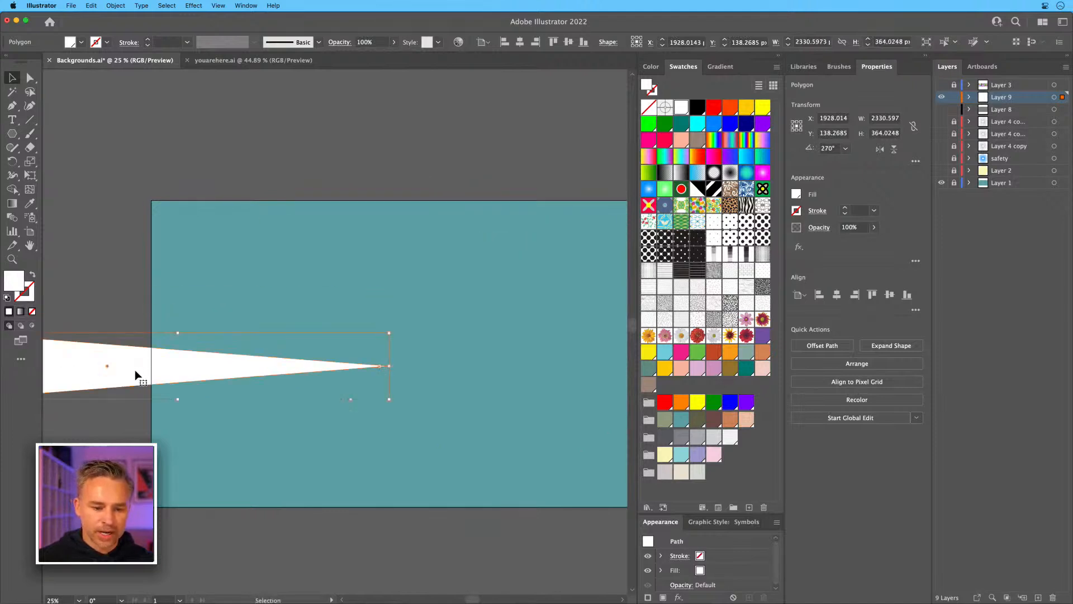
# Move the horizontal triangle across the artboard's left edge at about mid-height, near X 279 px, Y 819 px.
pyautogui.moveTo(208, 369); pyautogui.dragTo(263, 511)
pyautogui.press('super+minus')
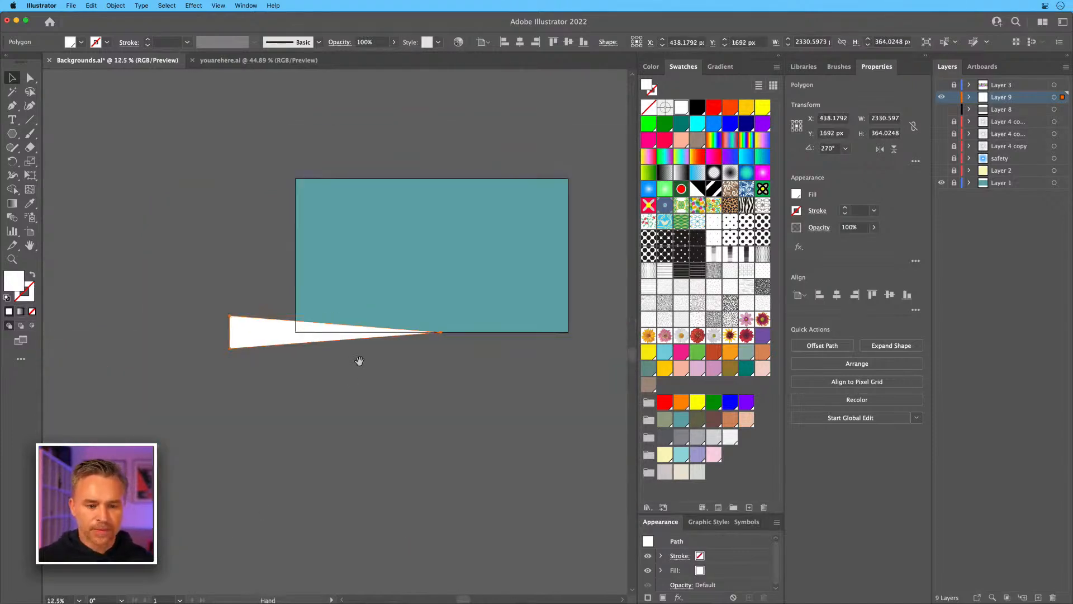
pyautogui.moveTo(360, 356); pyautogui.dragTo(369, 454)
pyautogui.moveTo(291, 429); pyautogui.dragTo(172, 326)
# Hide the artboard boundaries and fill the triangle with CMYK Yellow.
pyautogui.press('super+shift+h')
pyautogui.press('super+plus')
pyautogui.press('super+plus')
pyautogui.click(759, 108)
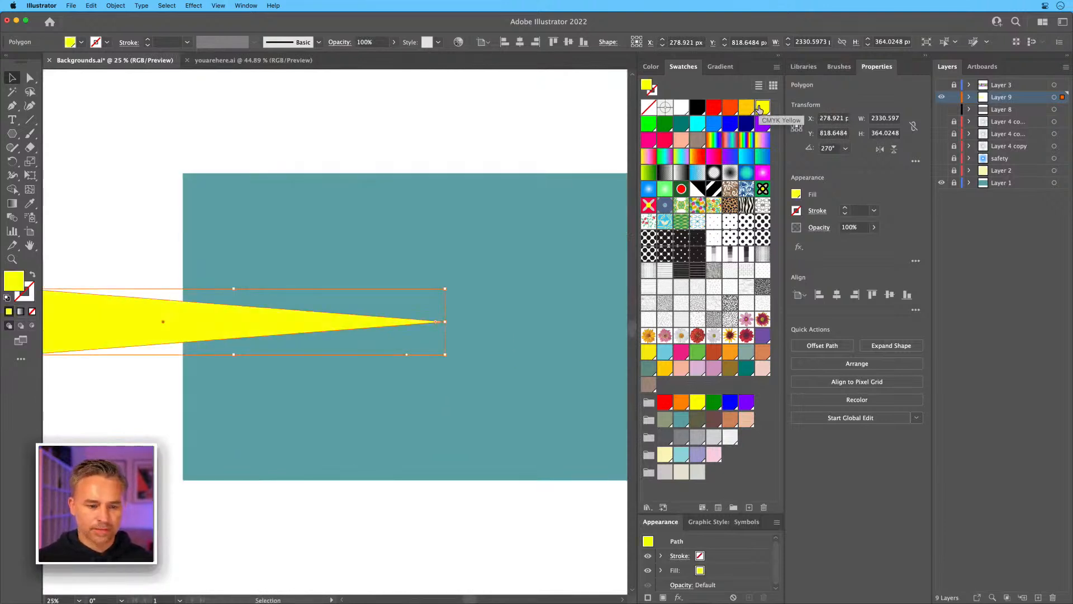
# Begin a Transform effect on the yellow triangle with a 180° rotation angle and the middle-right reference point as pivot.
pyautogui.click(193, 5)
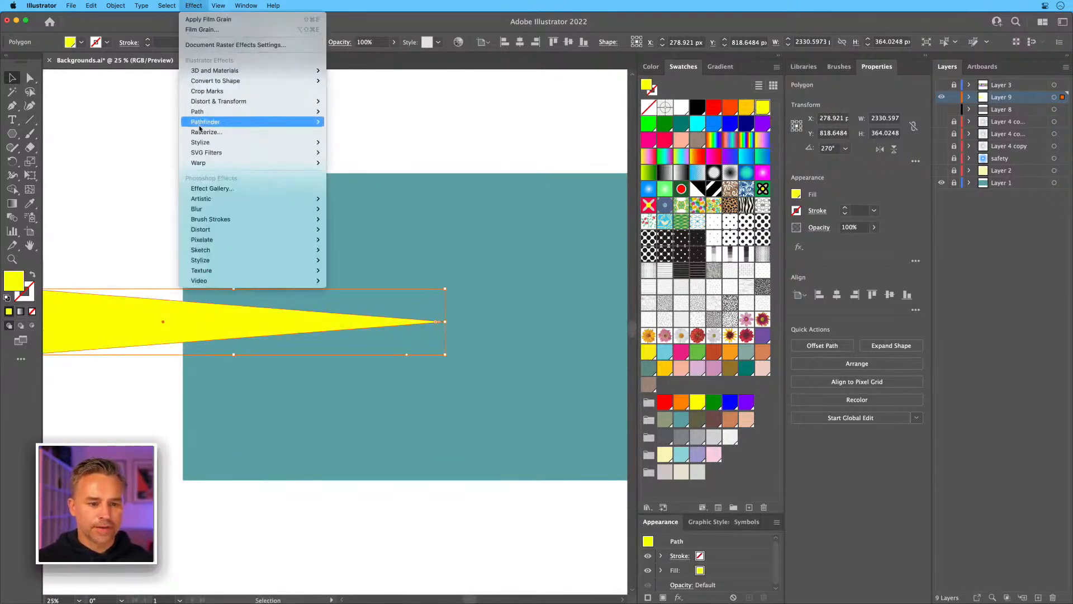
pyautogui.moveTo(235, 102)
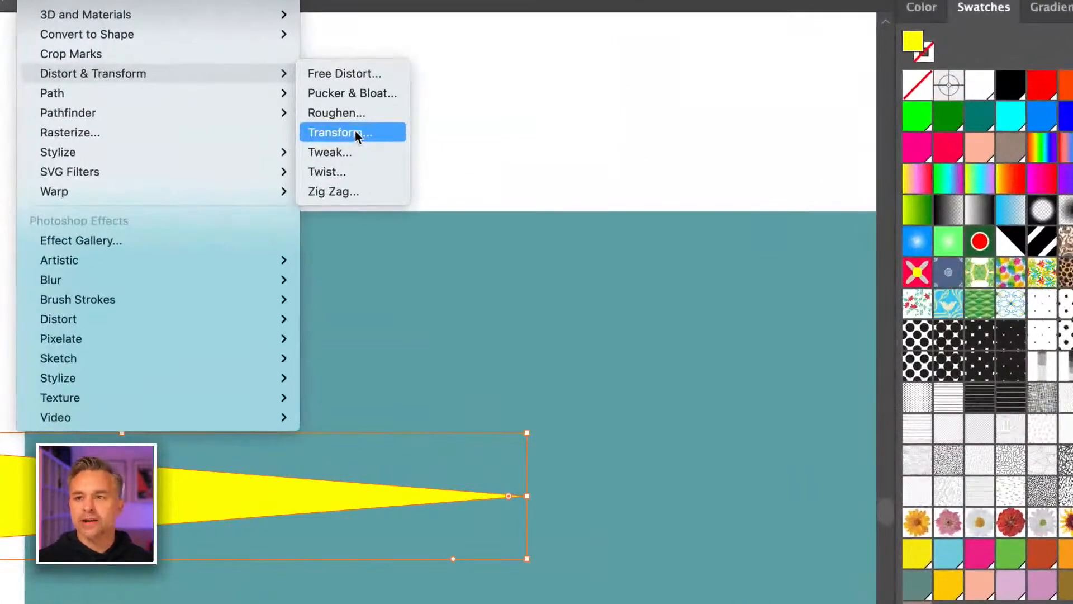
pyautogui.click(354, 131)
pyautogui.moveTo(164, 300); pyautogui.dragTo(712, 134)
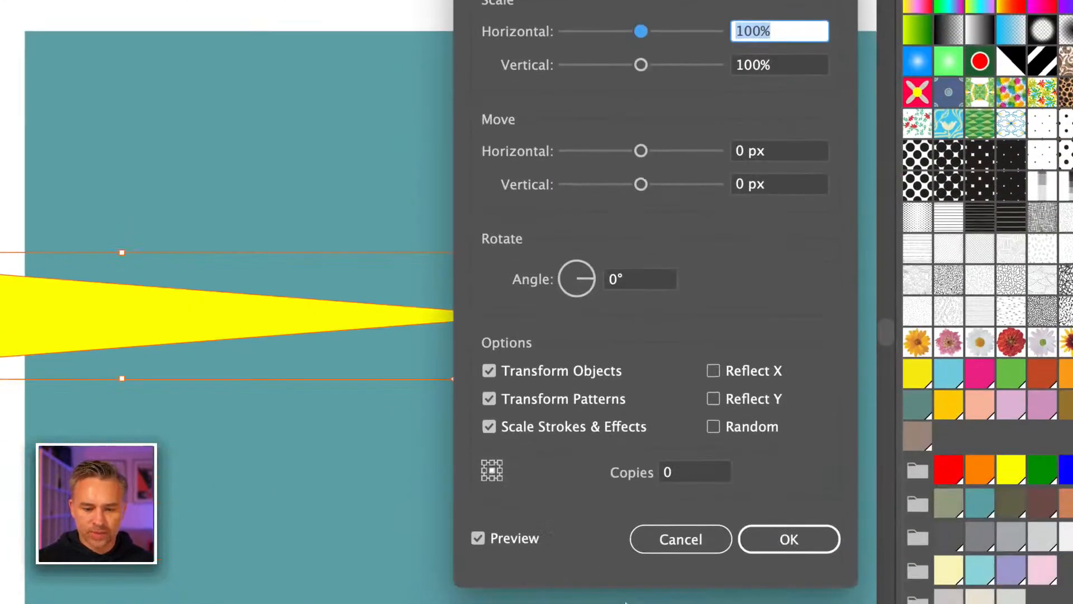
pyautogui.click(630, 279)
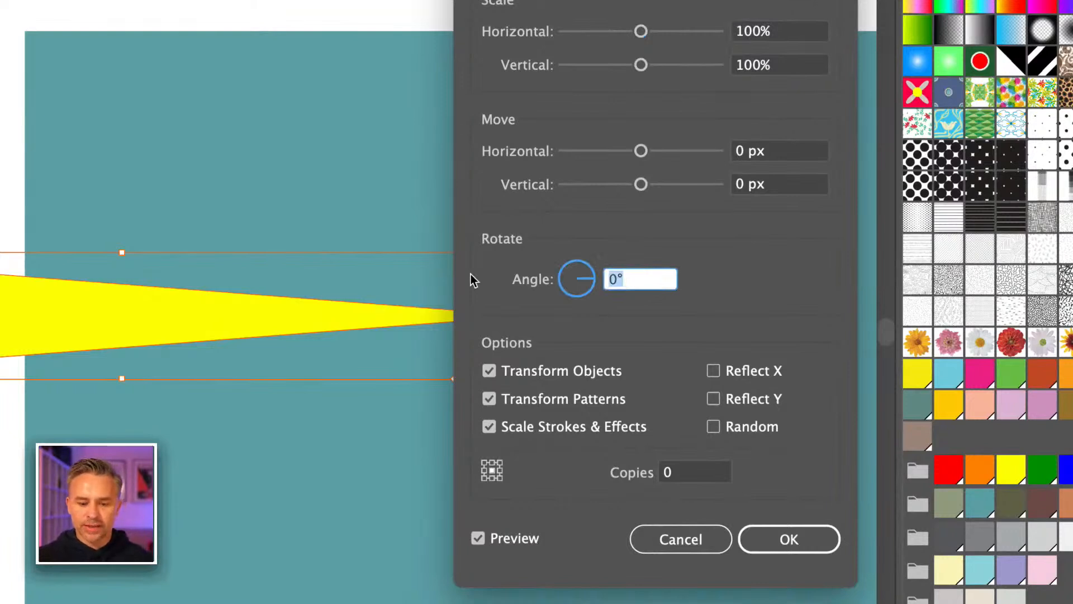
pyautogui.write('180')
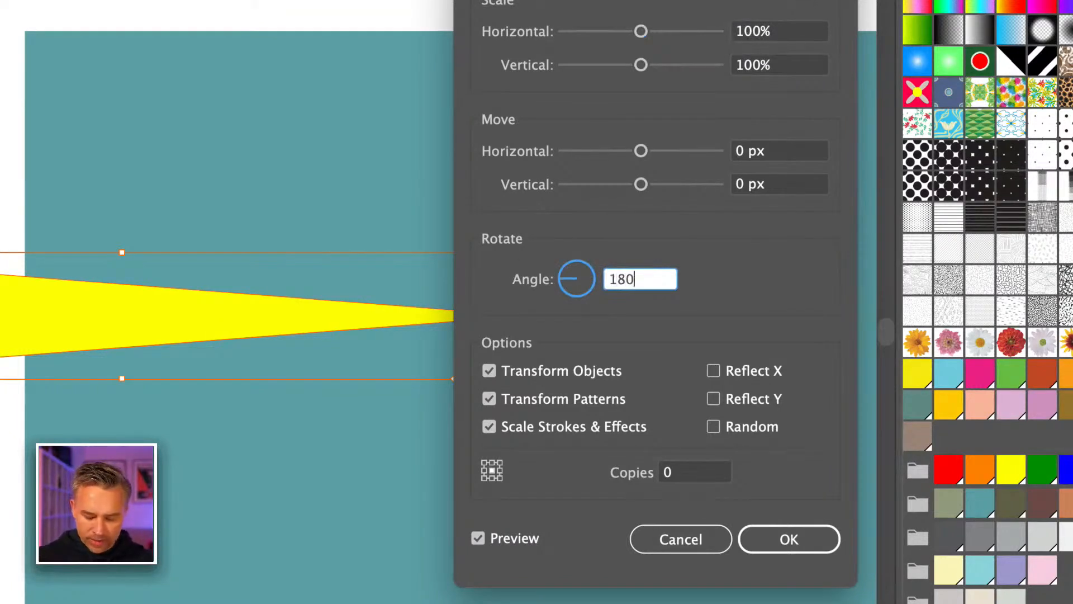
pyautogui.press('Tab')
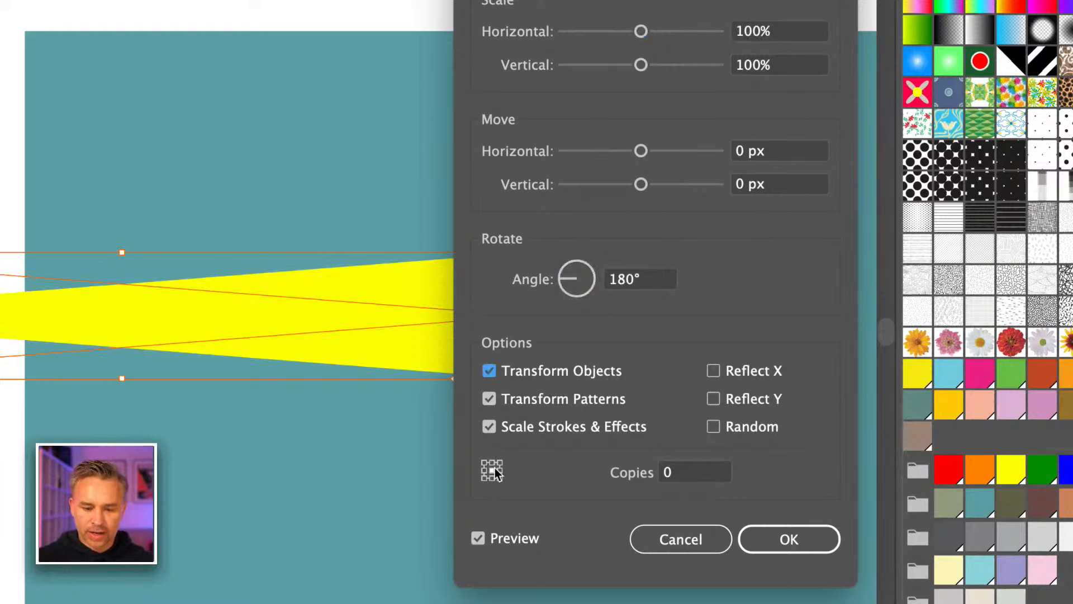
pyautogui.click(500, 471)
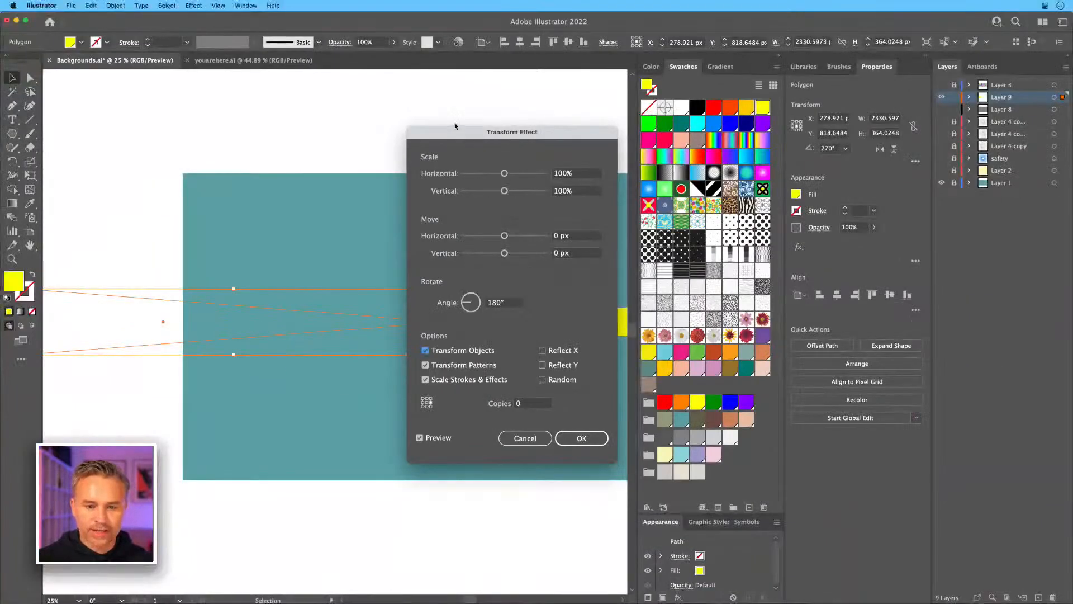
pyautogui.moveTo(455, 127); pyautogui.dragTo(624, 119)
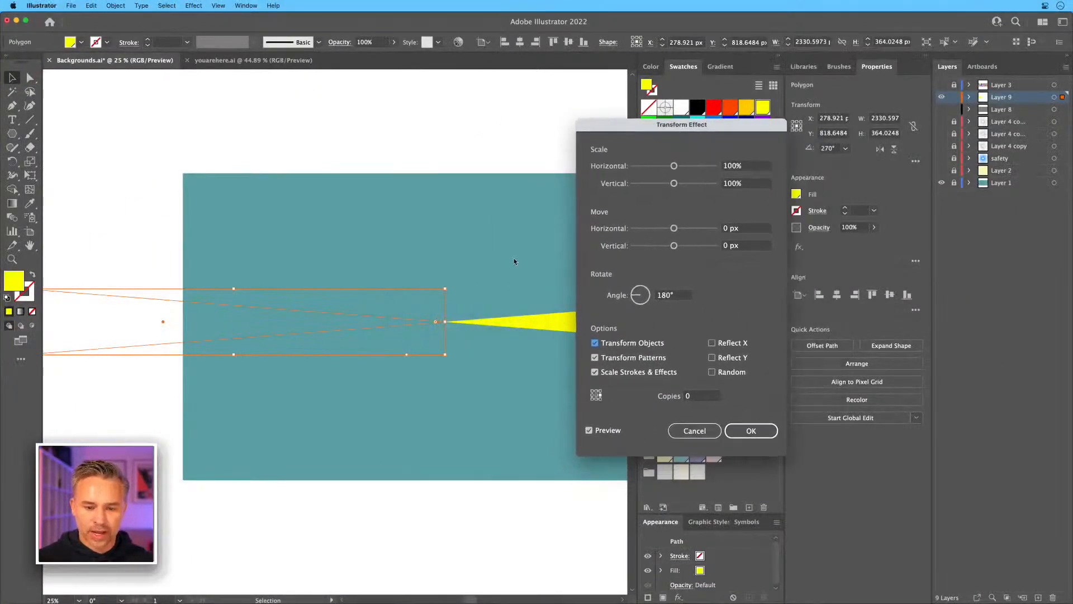
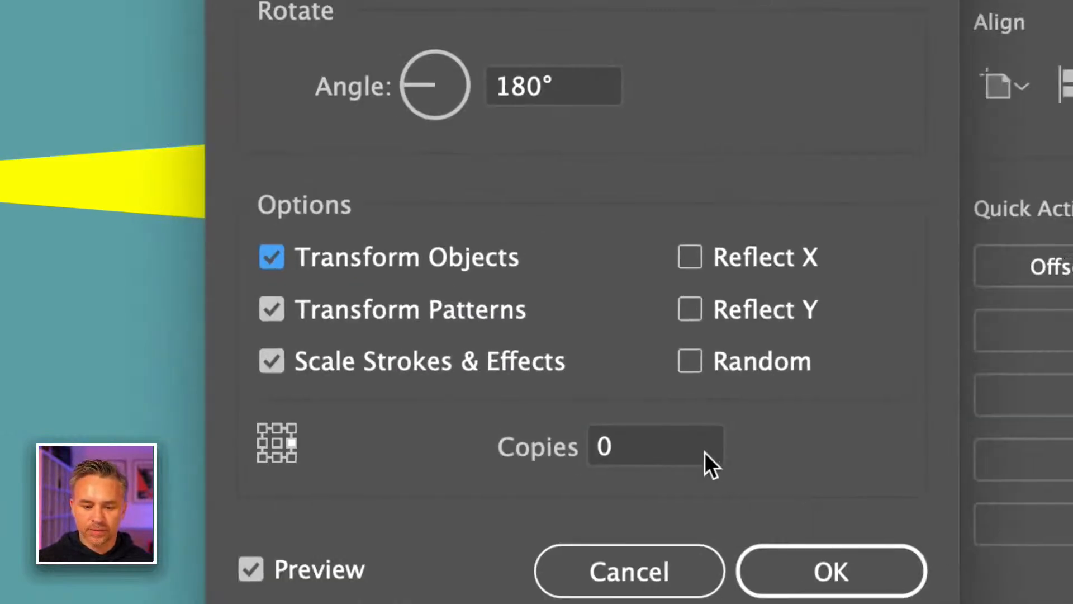
# Set the Transform effect to 12 copies and a rotation angle of 180/12 degrees.
pyautogui.press('Tab')
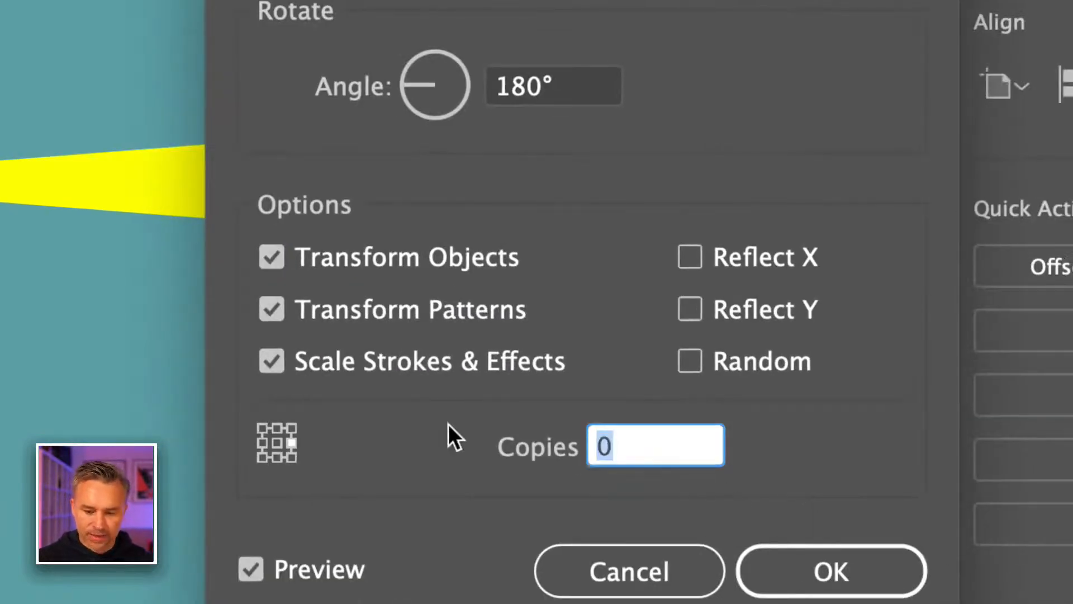
pyautogui.write('12')
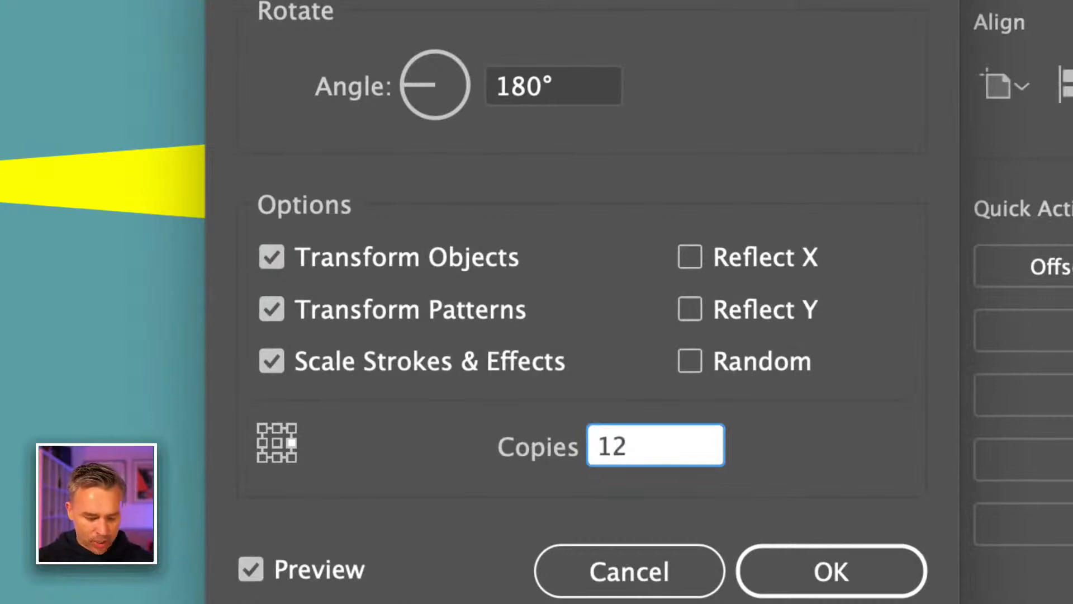
pyautogui.press('Tab')
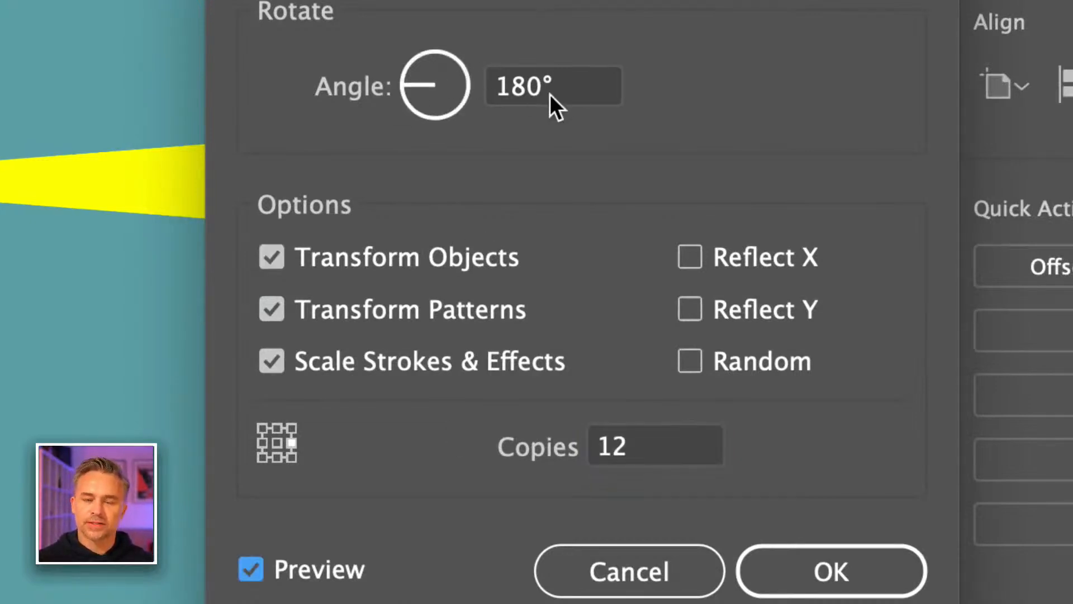
pyautogui.click(586, 84)
pyautogui.write('180/')
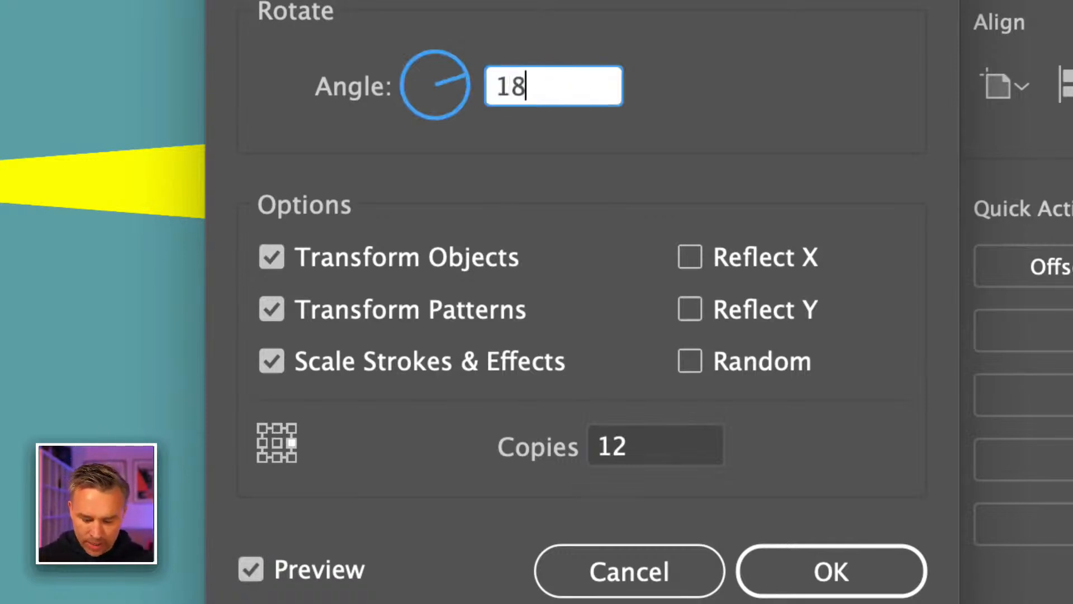
pyautogui.write('12')
pyautogui.press('Tab')
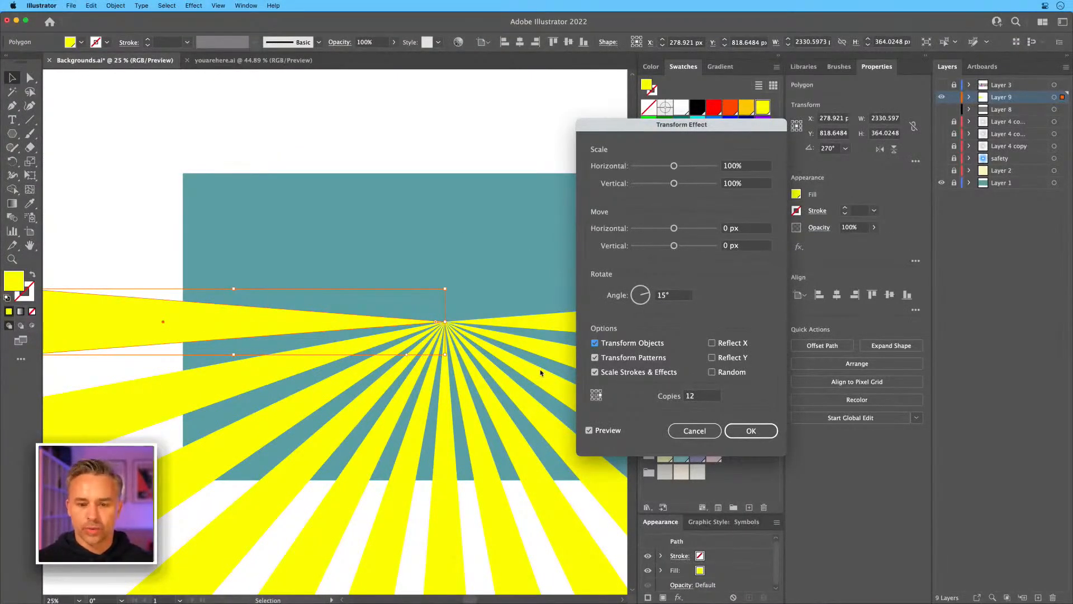
# Reverse the fan of rays with a rotation angle of -15° and apply the Transform effect.
pyautogui.click(678, 297)
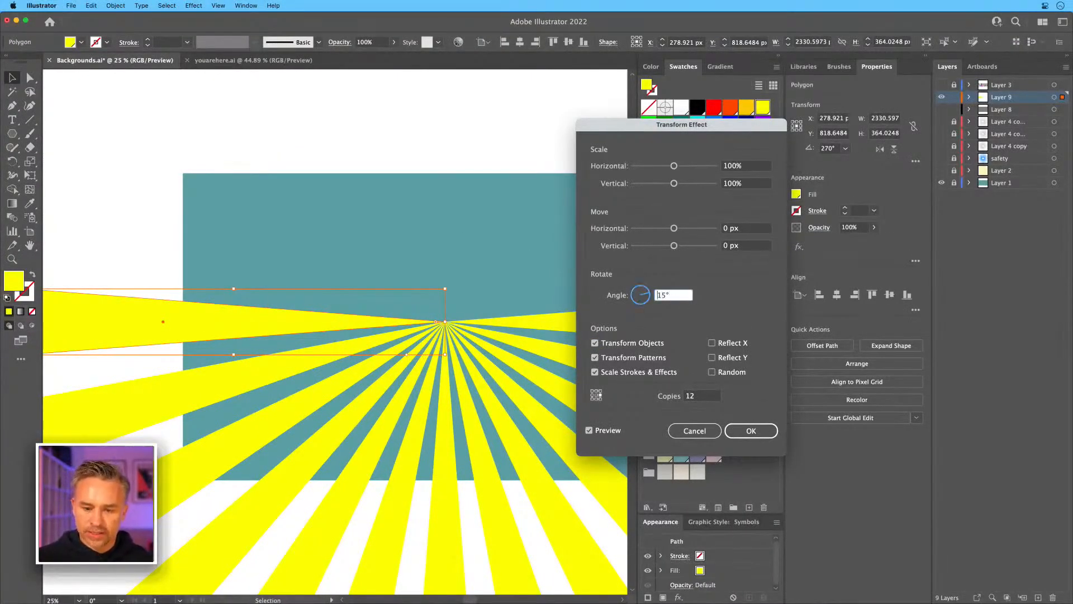
pyautogui.press('Tab')
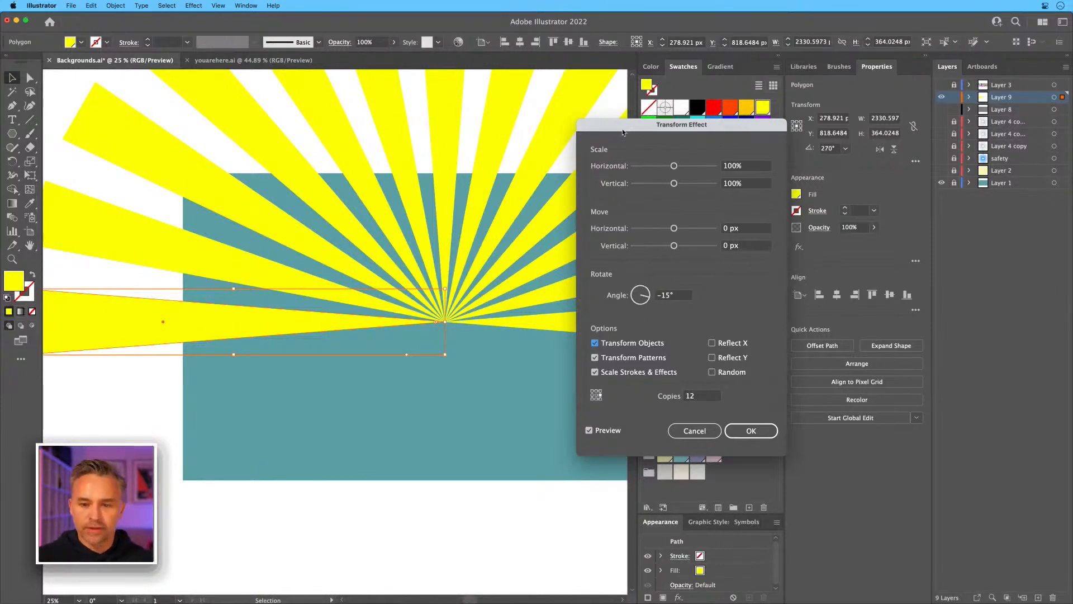
pyautogui.moveTo(623, 132); pyautogui.dragTo(517, 111)
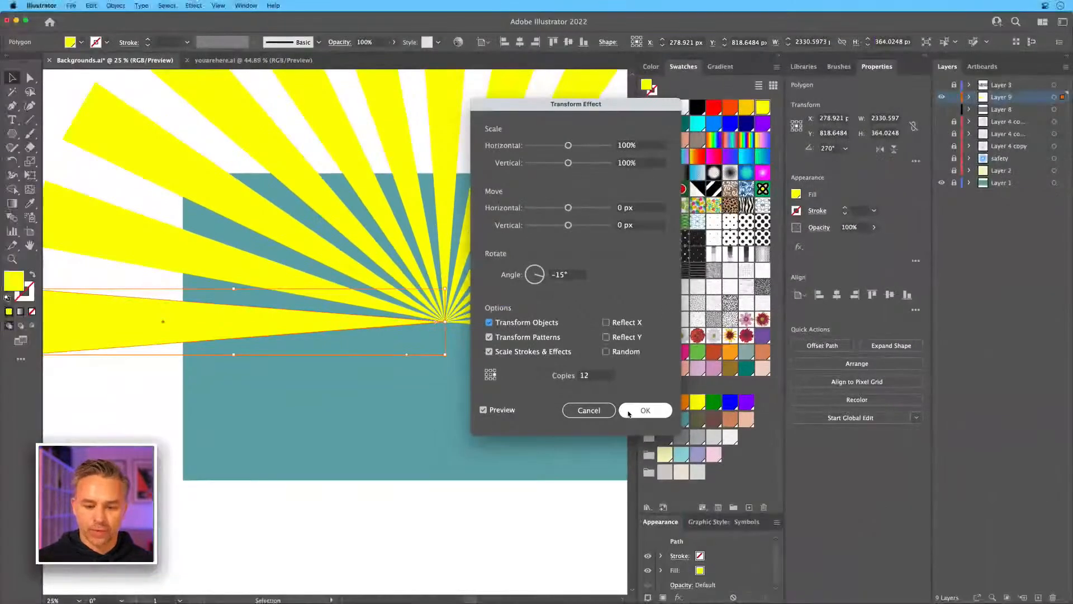
pyautogui.click(888, 522)
# Lower the rays to the artboard's bottom edge near X 339, Y 1692 px, and place Layer 9 beneath a visible sun Layer 2.
pyautogui.moveTo(324, 238); pyautogui.dragTo(324, 398)
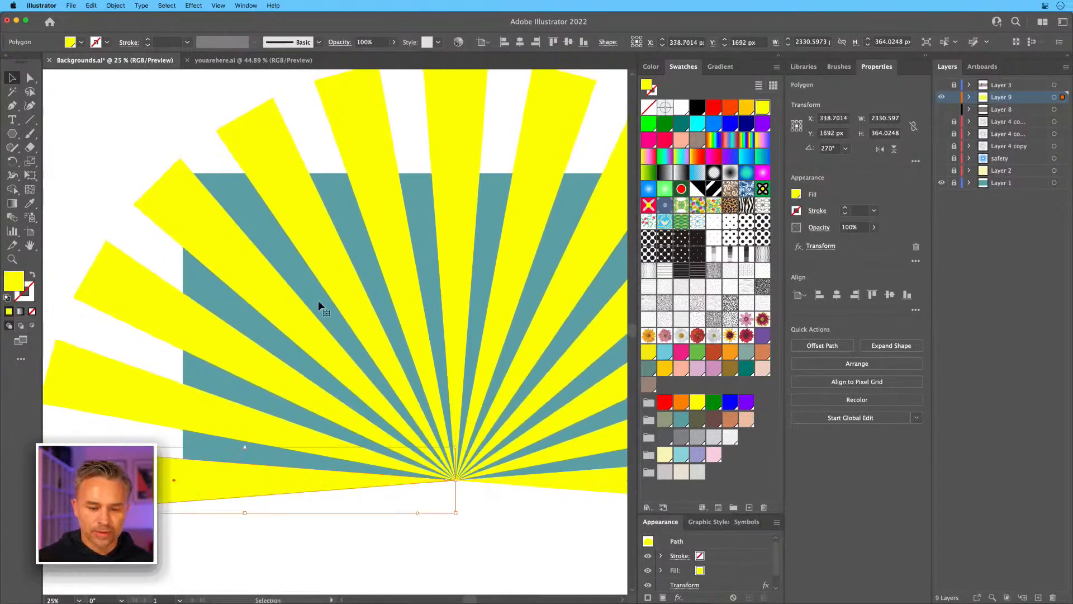
pyautogui.moveTo(1030, 103); pyautogui.dragTo(1023, 172)
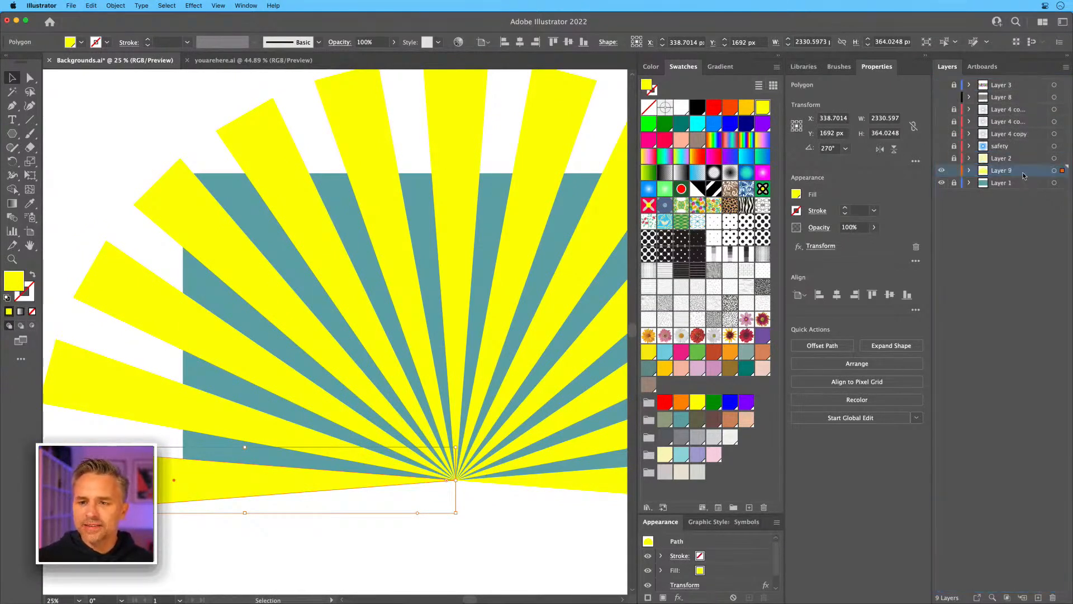
pyautogui.click(941, 159)
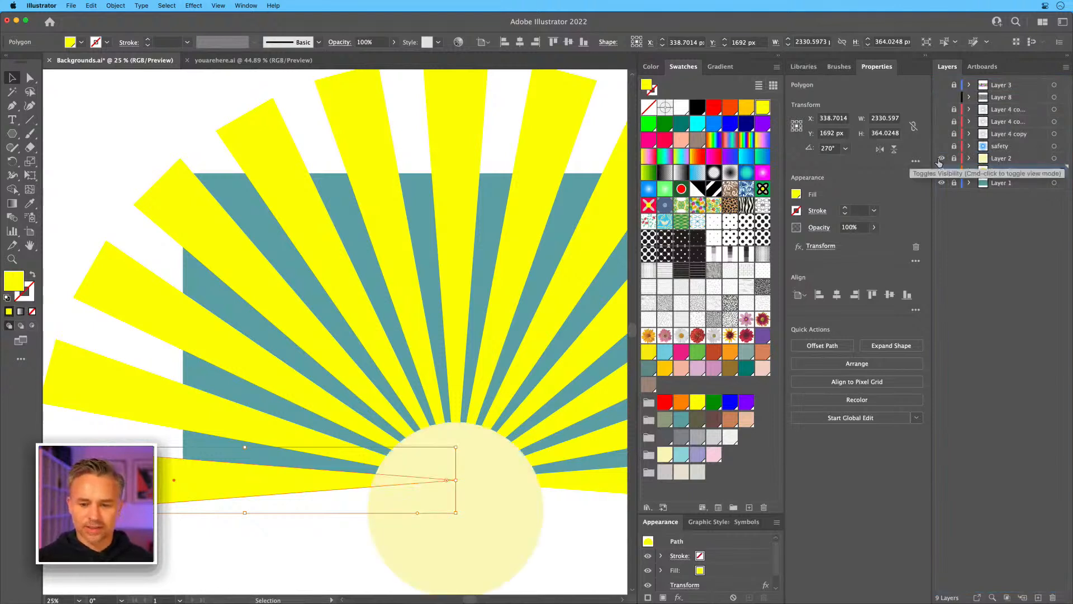
# Duplicate the teal background Layer 1, keeping the original locked and the copy unlocked.
pyautogui.click(985, 160)
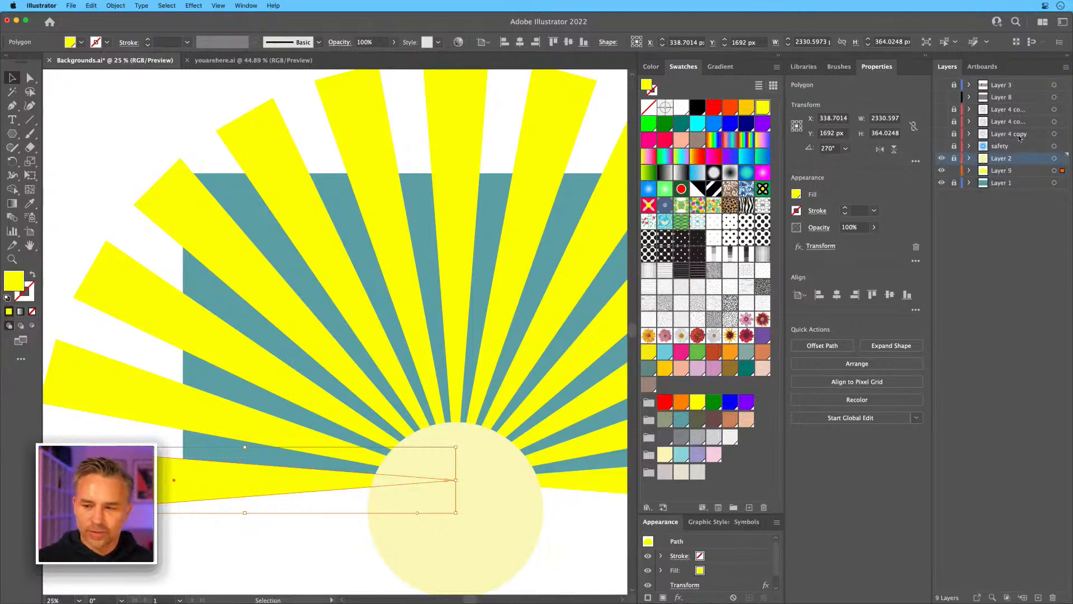
pyautogui.click(987, 186)
pyautogui.click(955, 187)
pyautogui.moveTo(996, 187); pyautogui.dragTo(1038, 597)
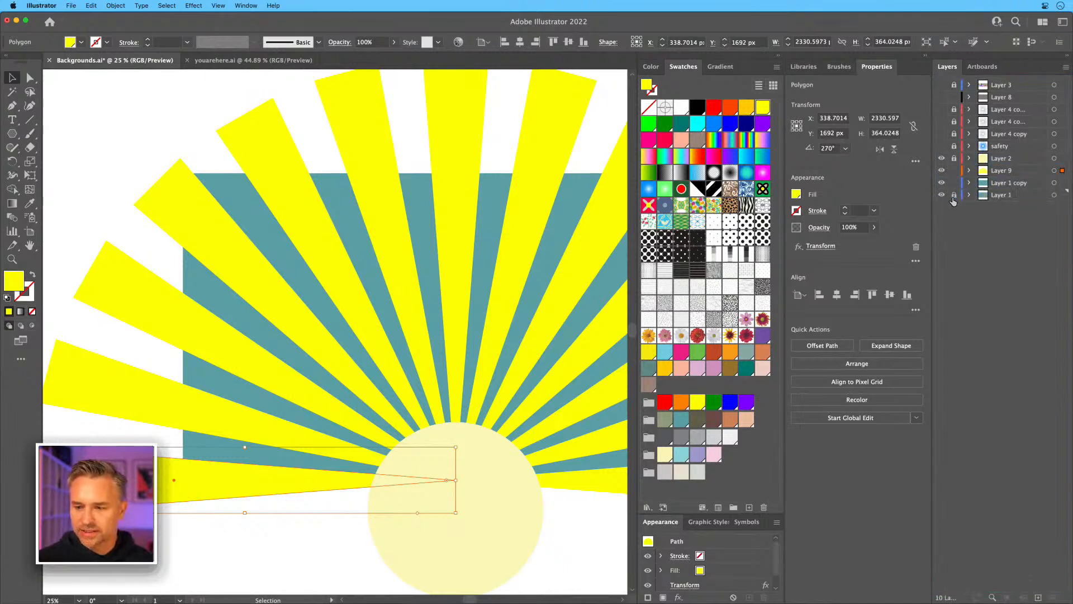
# Select the rays on Layer 9 and change their fill to the peach swatch after trying magenta.
pyautogui.click(434, 227)
pyautogui.click(443, 225)
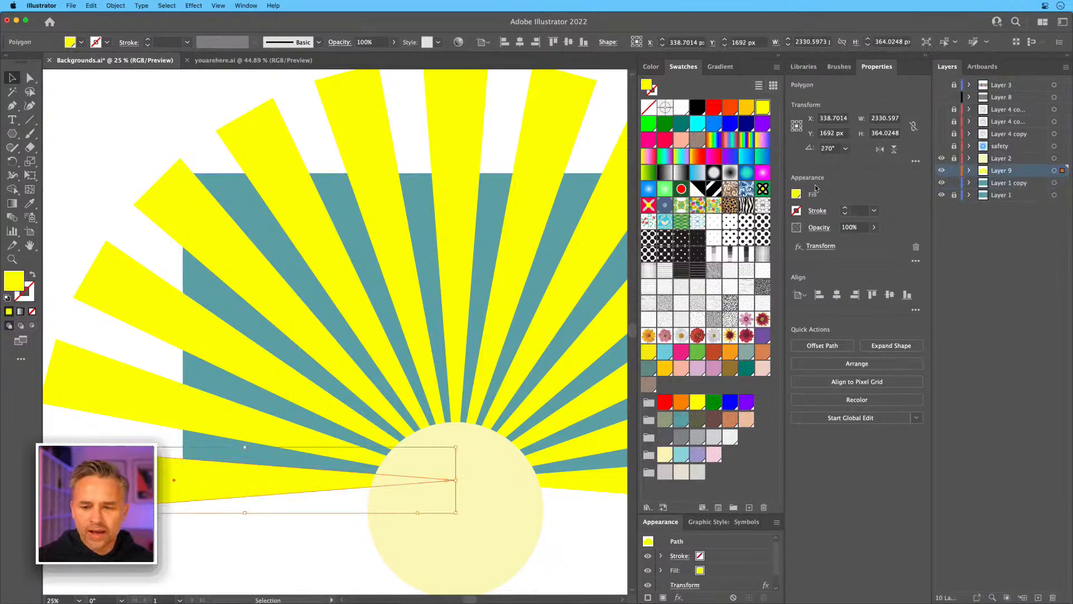
pyautogui.click(796, 194)
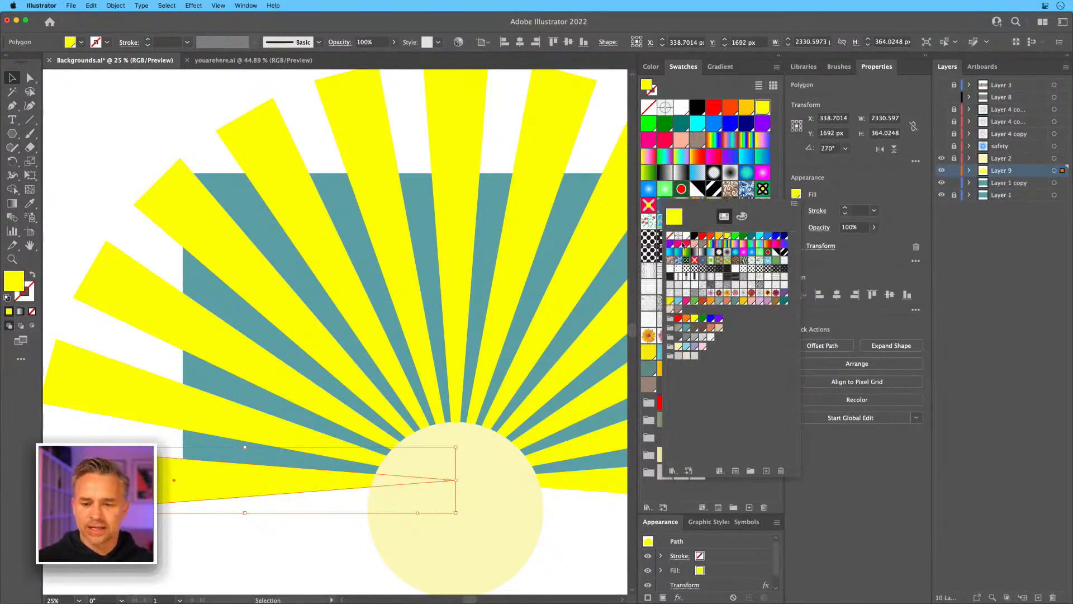
pyautogui.click(678, 244)
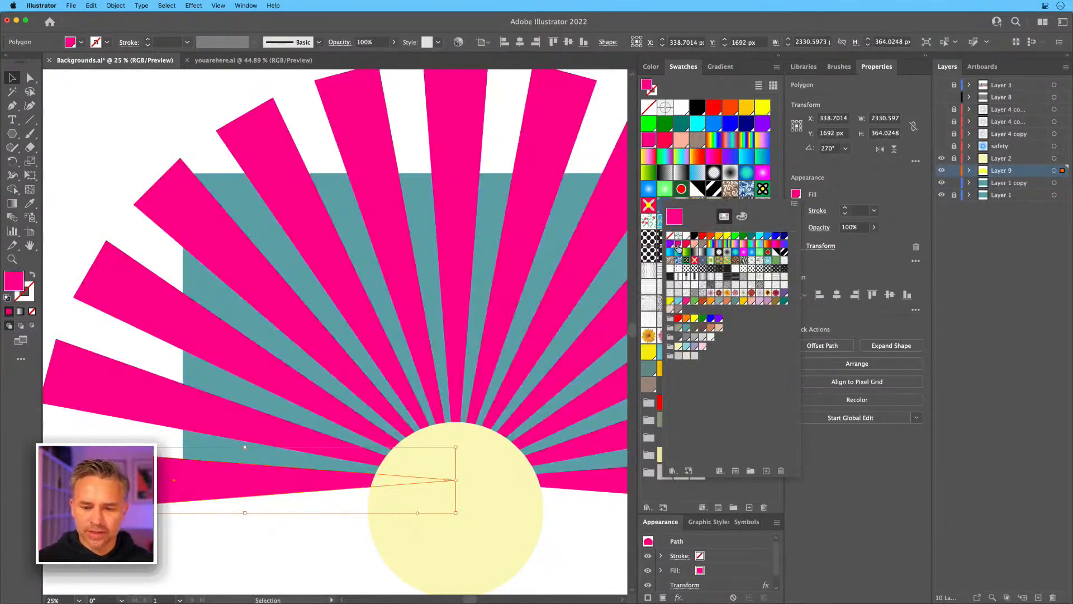
pyautogui.click(694, 245)
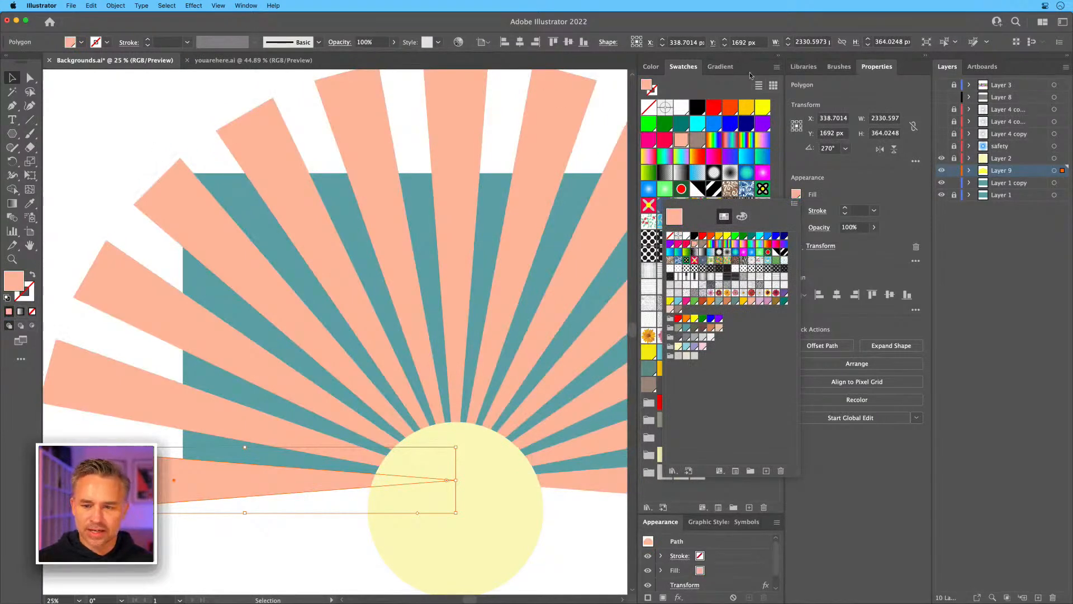
pyautogui.press('Escape')
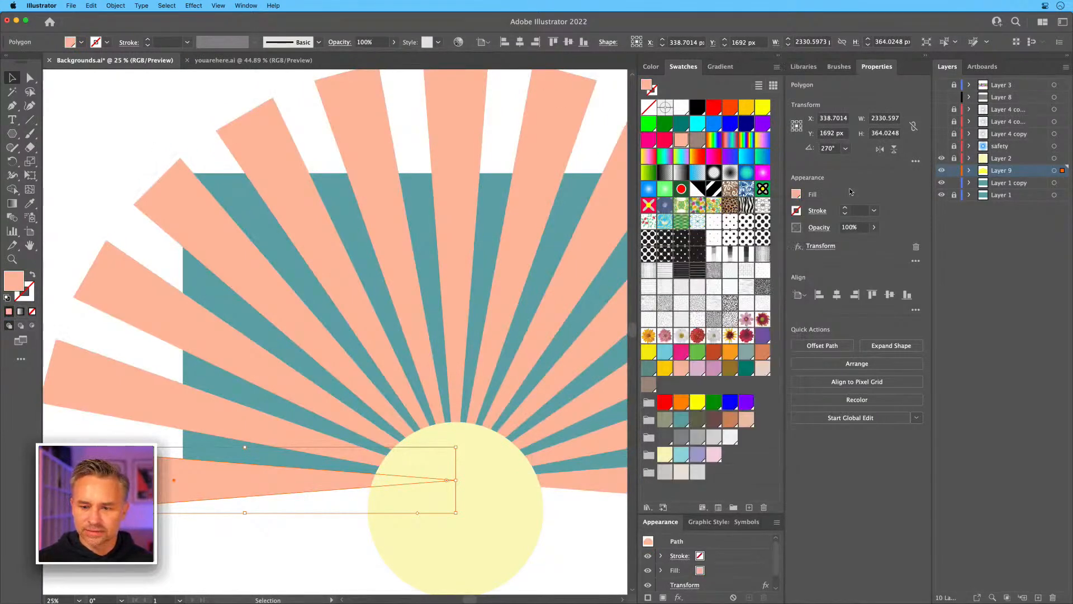
# Collapse the swatches area to widen the canvas, duplicate Layer 9, and hide the original rays layer.
pyautogui.moveTo(407, 264); pyautogui.dragTo(339, 246)
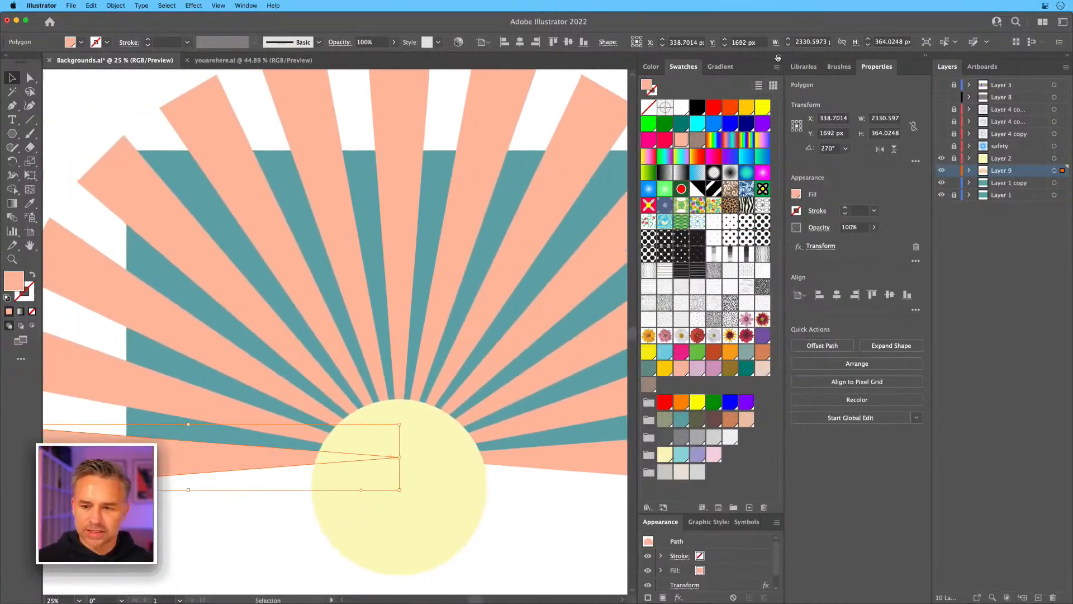
pyautogui.click(777, 56)
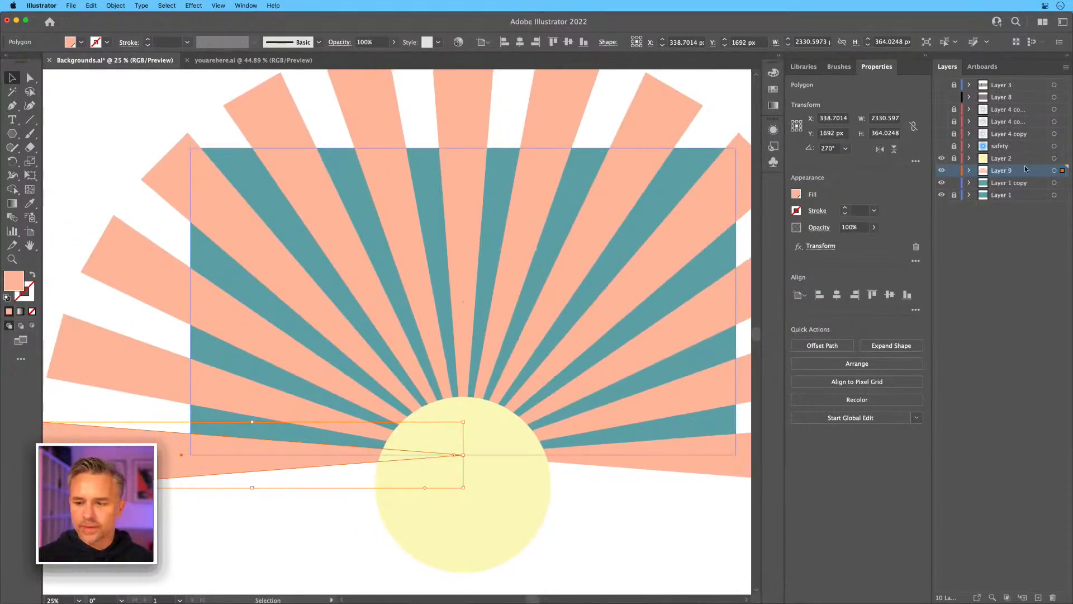
pyautogui.moveTo(1011, 173); pyautogui.dragTo(1038, 597)
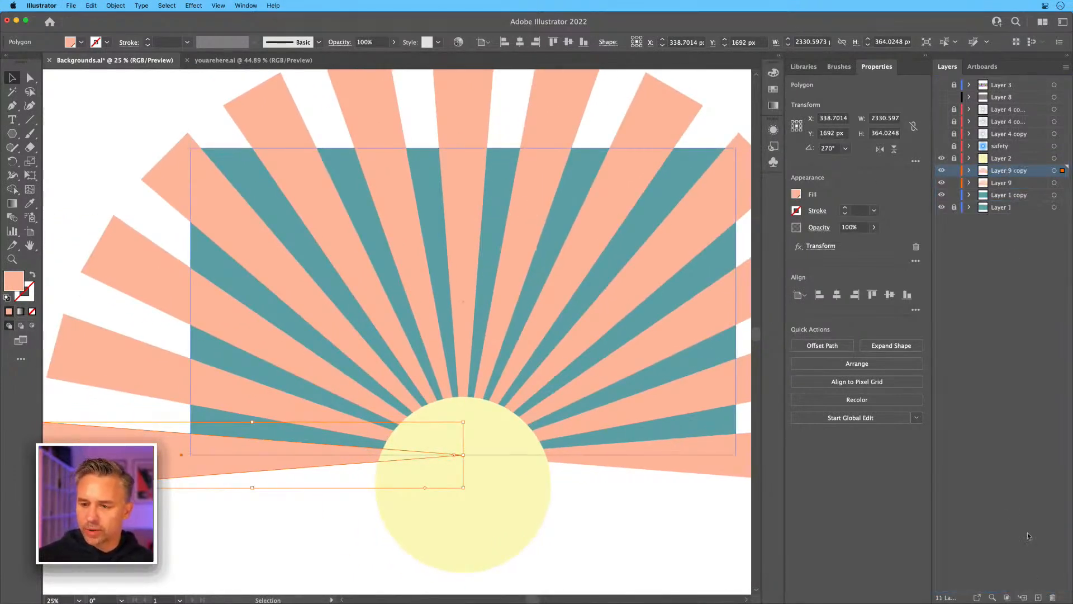
pyautogui.click(941, 183)
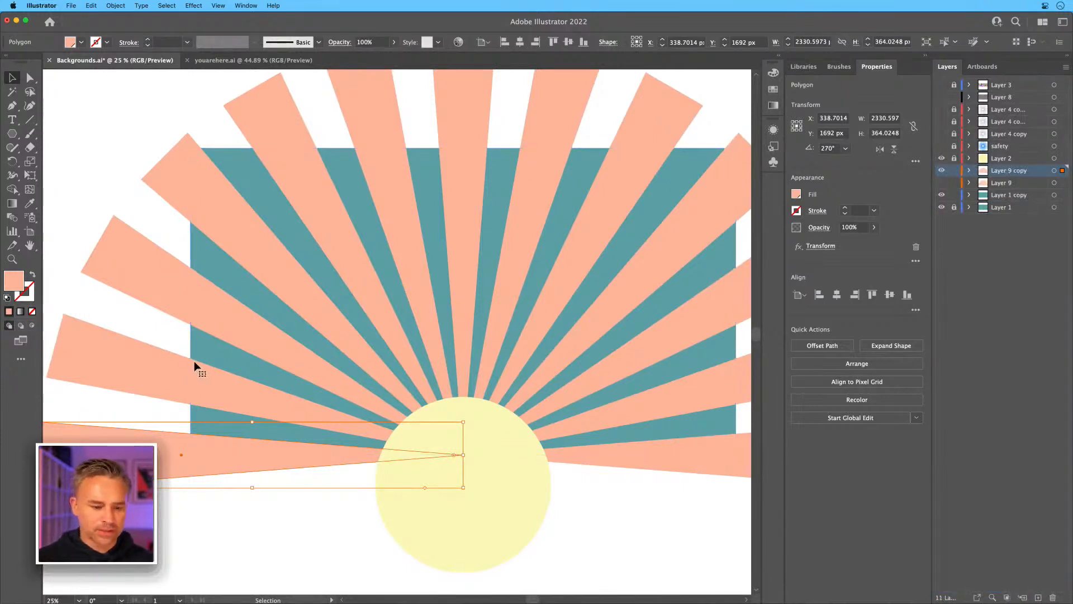
# Expand the appearance of the rays on Layer 9 copy and ungroup the result.
pyautogui.click(106, 6)
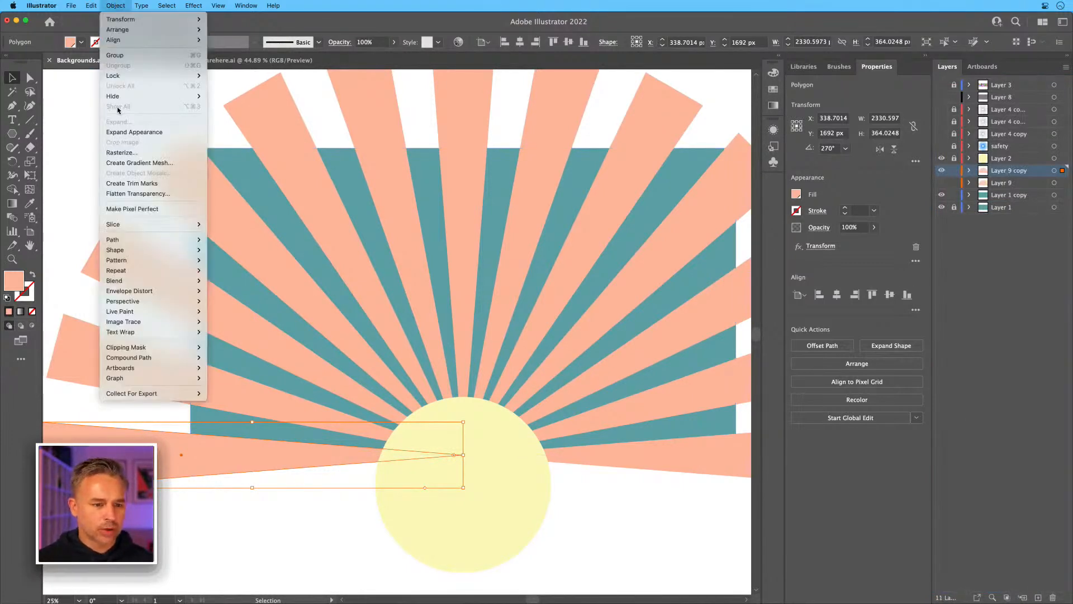
pyautogui.click(122, 134)
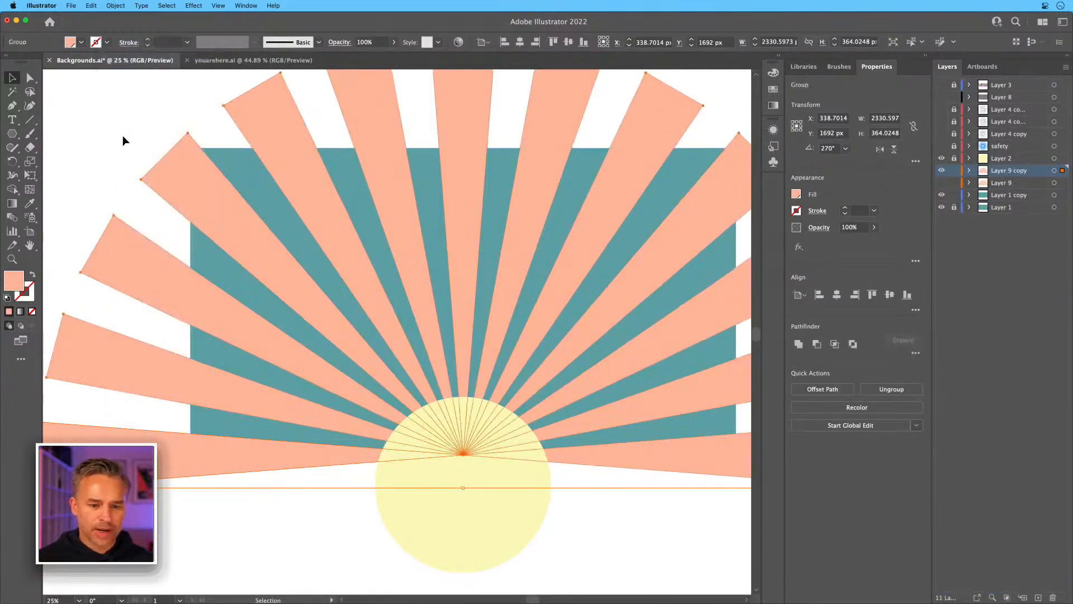
pyautogui.rightClick(155, 170)
pyautogui.click(184, 257)
# Select the single ray reaching the artboard's upper-left corner and hide Layer 1 copy.
pyautogui.click(159, 161)
pyautogui.click(158, 168)
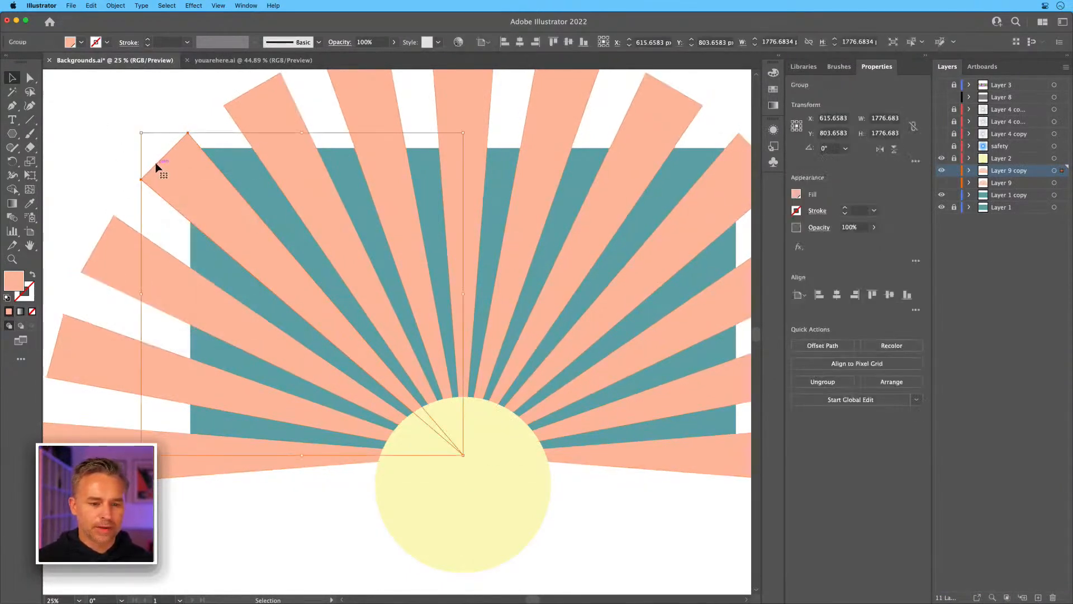
pyautogui.click(942, 195)
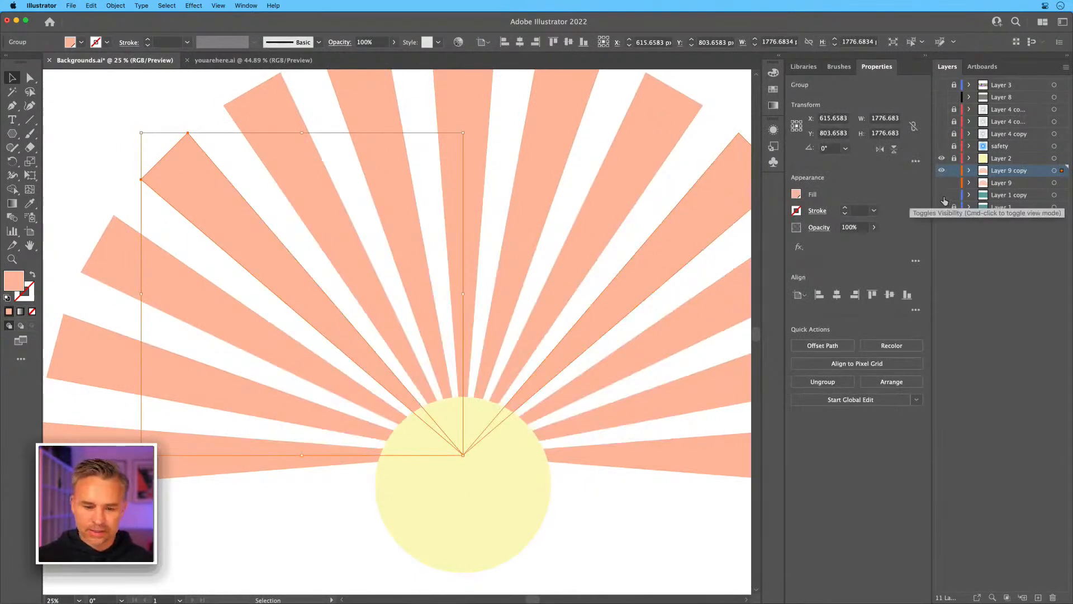
# Hide the yellow sun on Layer 2 and fill all the rays on Layer 9 copy with cyan.
pyautogui.click(941, 158)
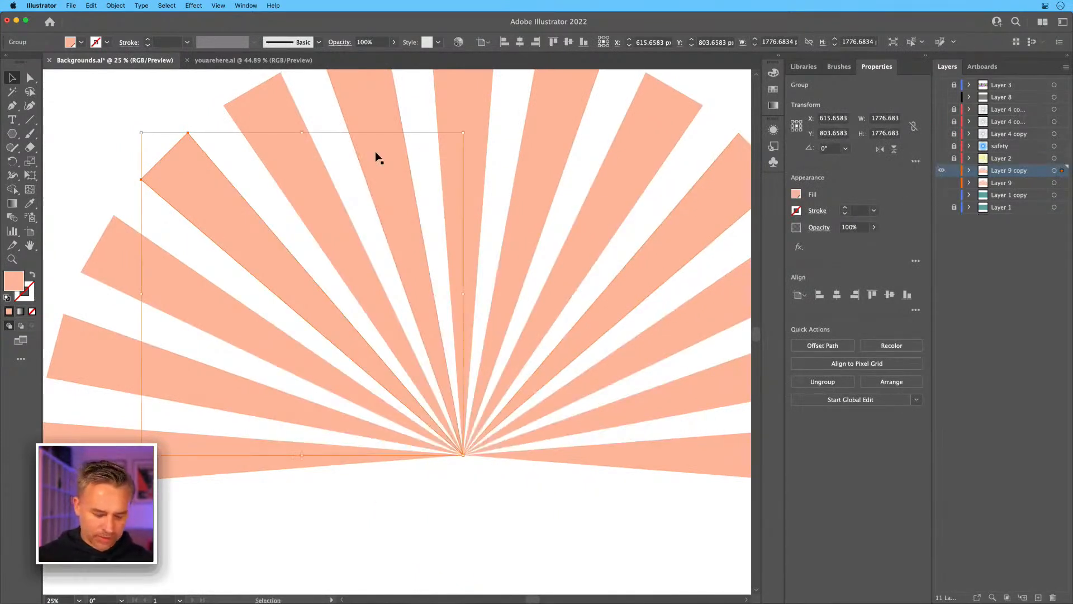
pyautogui.press('super+a')
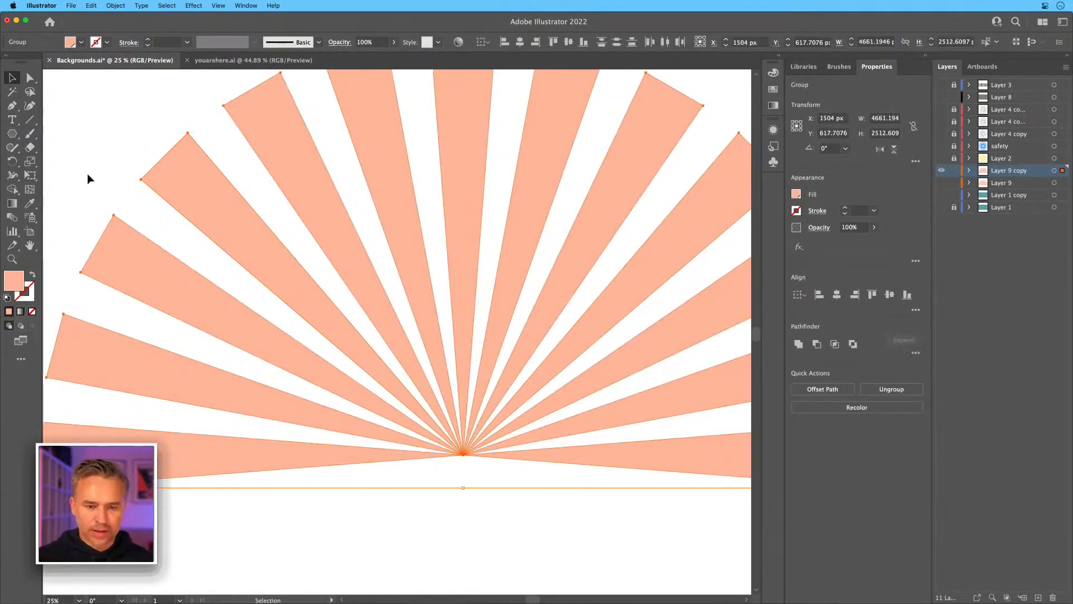
pyautogui.click(781, 57)
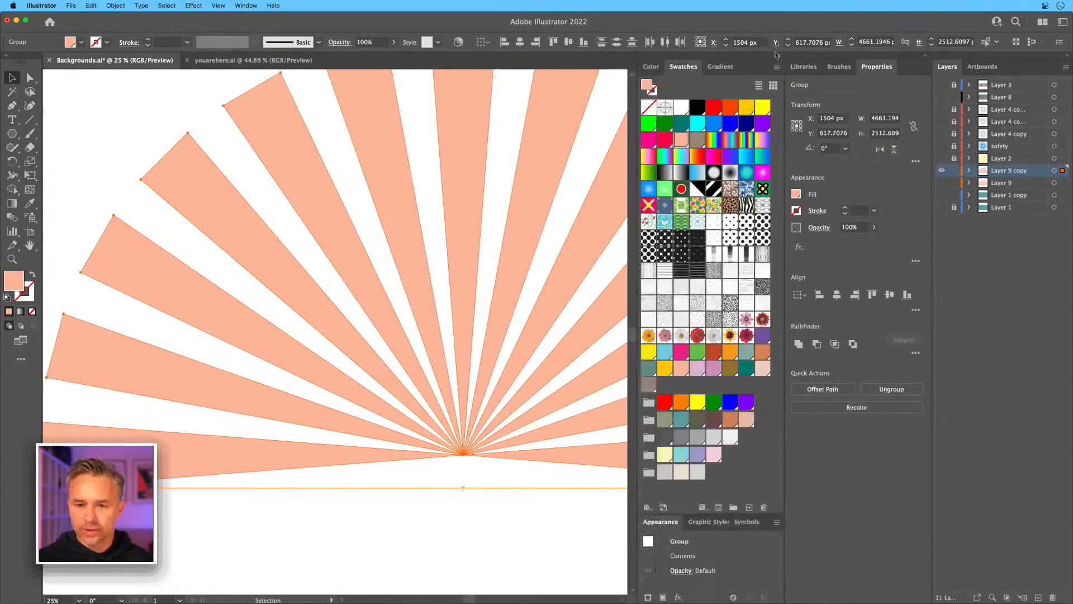
pyautogui.click(694, 125)
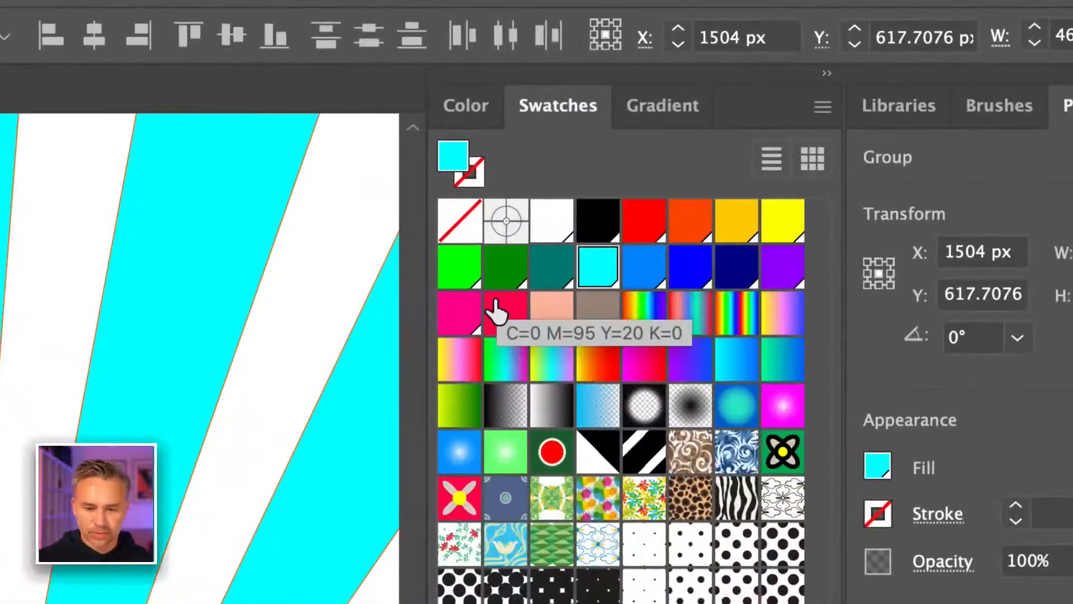
# Group the magenta, yellow, green, cyan and purple swatches together right after the white swatch.
pyautogui.keyDown('super'); pyautogui.click(451, 317); pyautogui.keyUp('super')
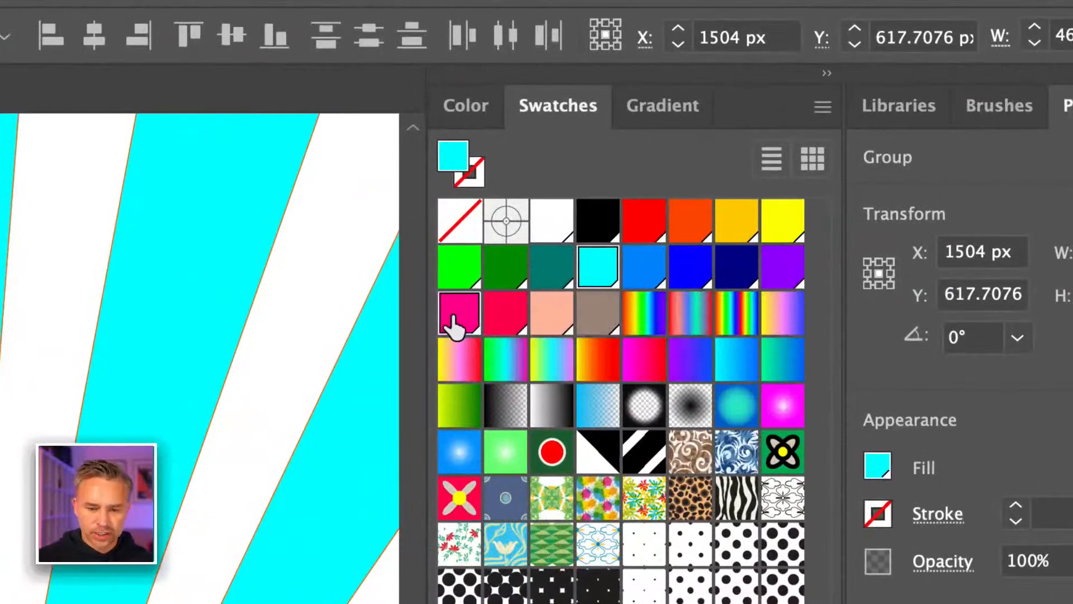
pyautogui.keyDown('super'); pyautogui.click(791, 225); pyautogui.keyUp('super')
pyautogui.keyDown('super'); pyautogui.click(456, 272); pyautogui.keyUp('super')
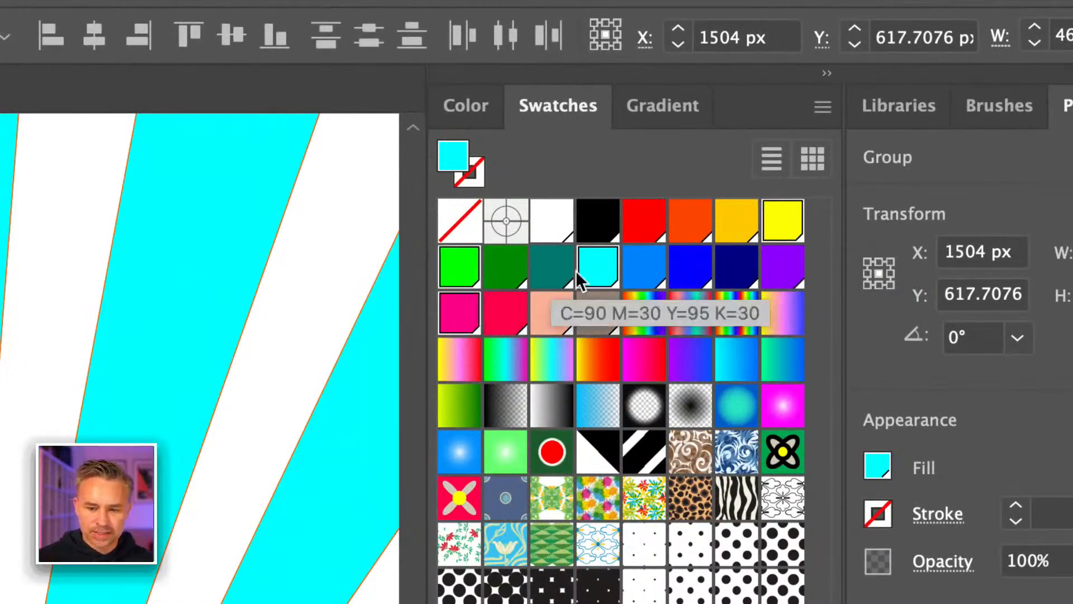
pyautogui.keyDown('super'); pyautogui.click(783, 270); pyautogui.keyUp('super')
pyautogui.moveTo(785, 273); pyautogui.dragTo(576, 223)
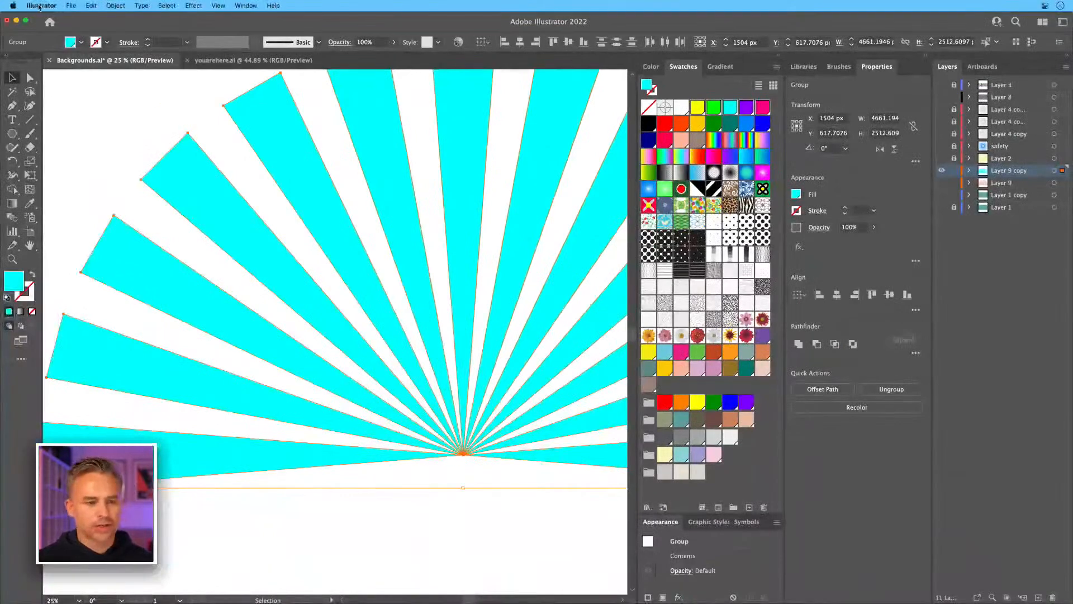
# Try to color the selected rays randomly with the RandomSwatchesFill script.
pyautogui.click(71, 5)
pyautogui.moveTo(101, 230)
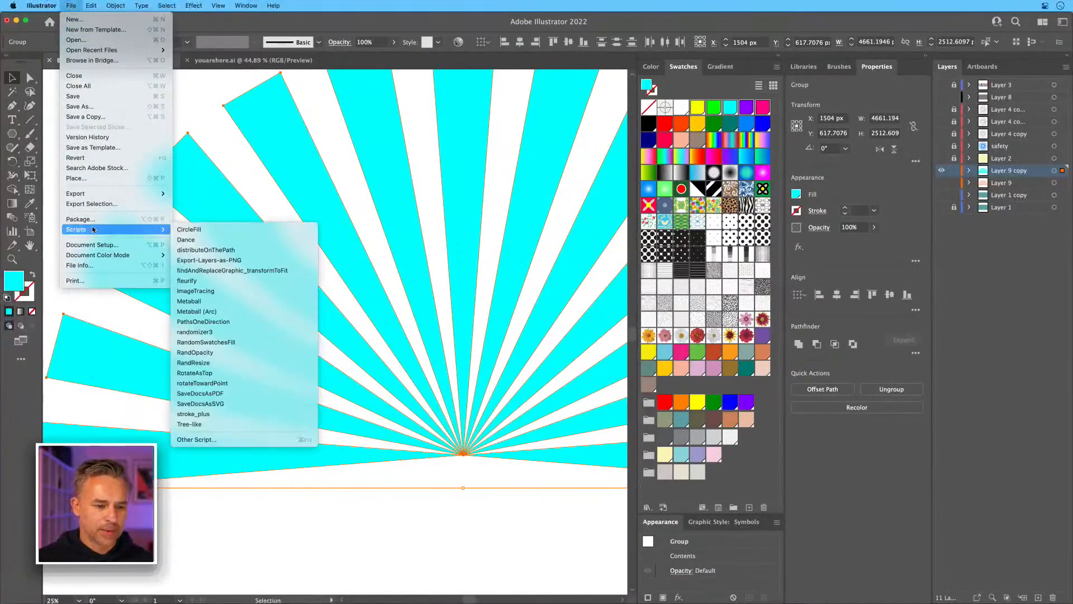
pyautogui.click(296, 348)
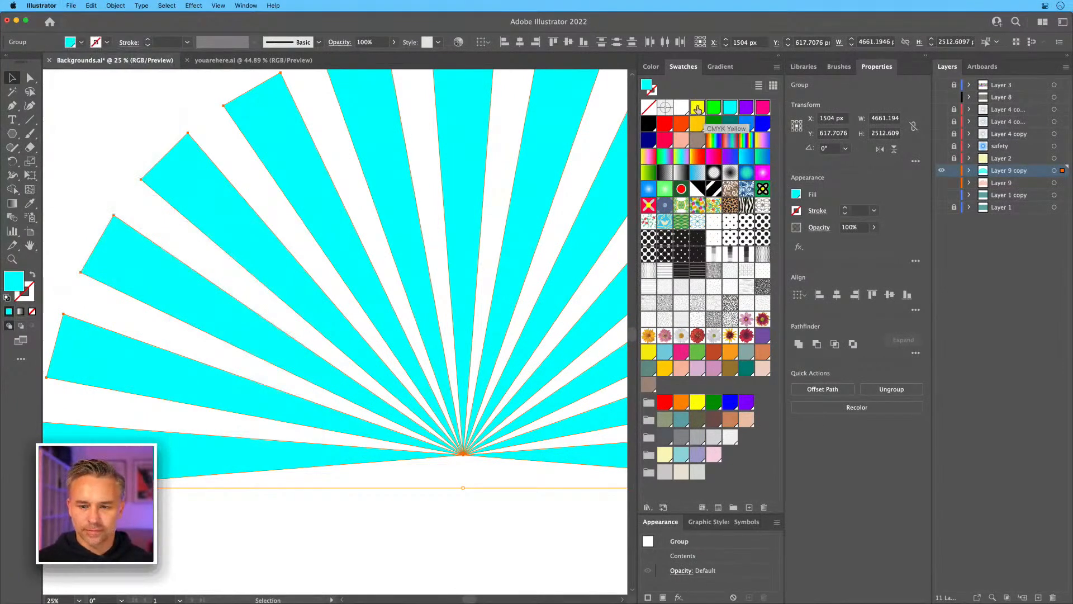
# Check a single ray, reselect all the rays and run the RandomSwatchesFill script on them again.
pyautogui.click(115, 116)
pyautogui.click(159, 162)
pyautogui.press('super+shift+a')
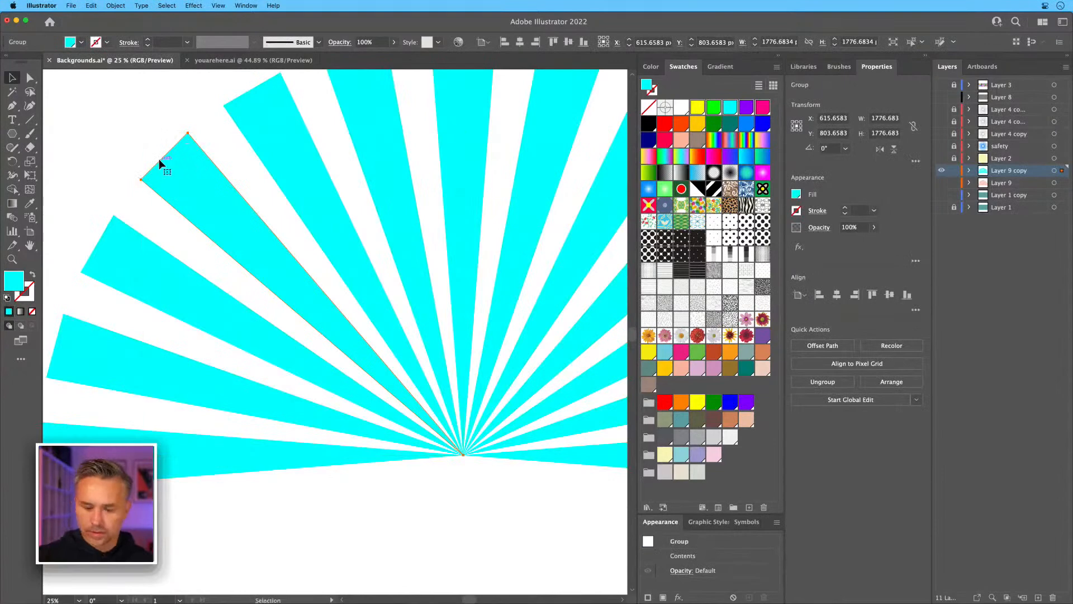
pyautogui.press('super+a')
pyautogui.click(71, 6)
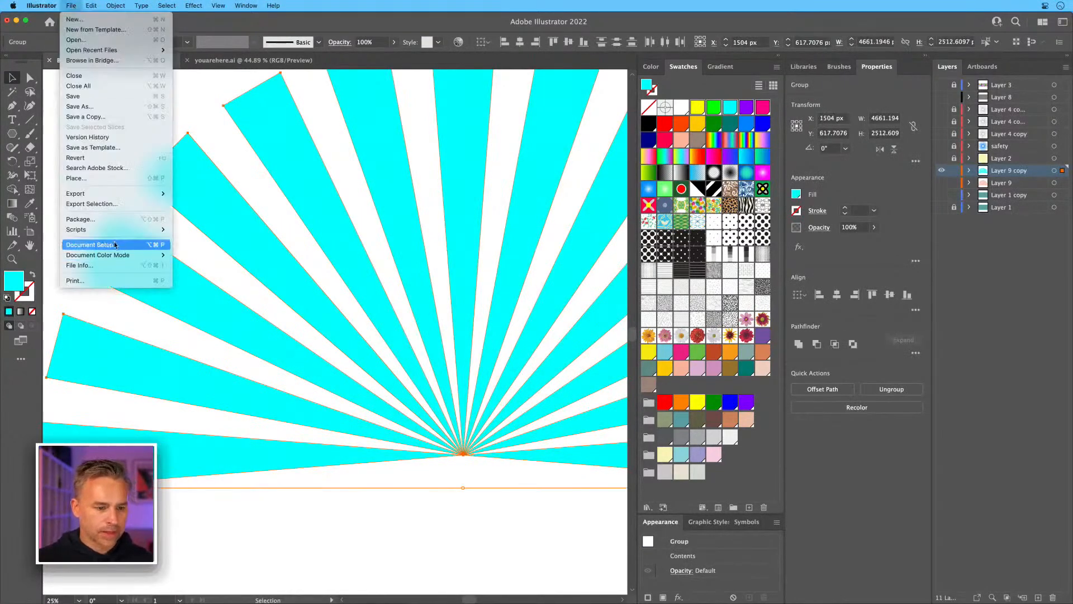
pyautogui.moveTo(114, 256)
pyautogui.moveTo(115, 230)
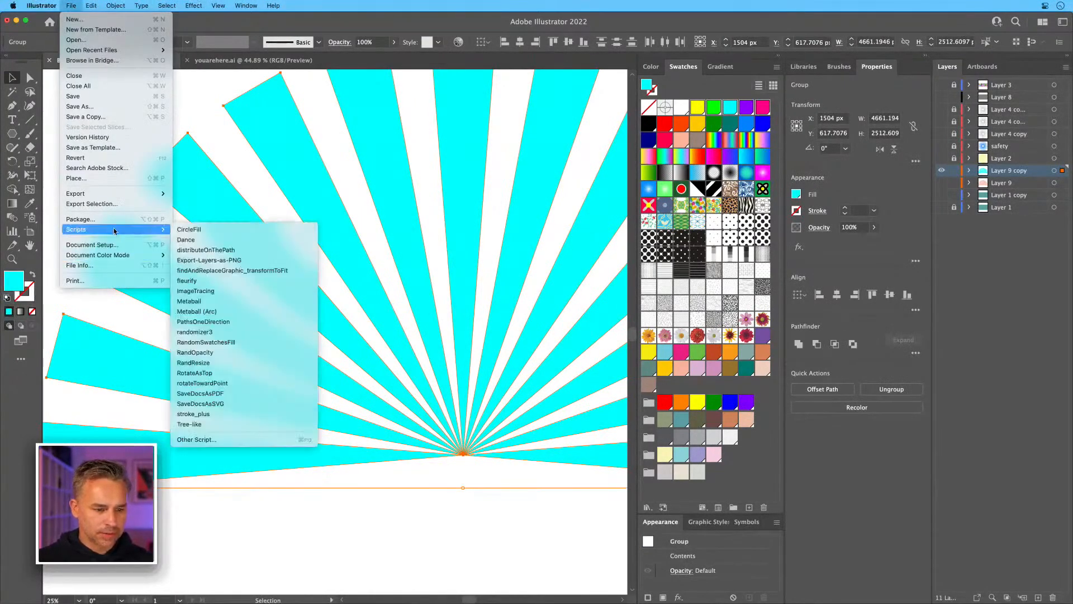
pyautogui.click(212, 343)
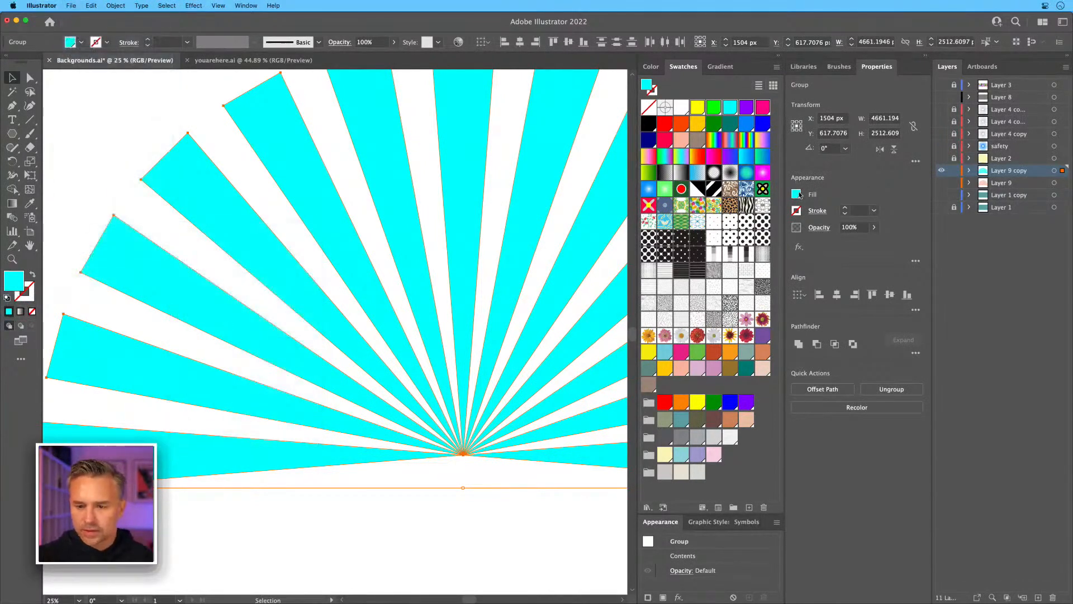
# Fill the upper-left ray with CMYK Yellow, and apply the same yellow to all the rays.
pyautogui.click(156, 144)
pyautogui.click(189, 173)
pyautogui.moveTo(206, 184); pyautogui.dragTo(237, 125)
pyautogui.press('super+z')
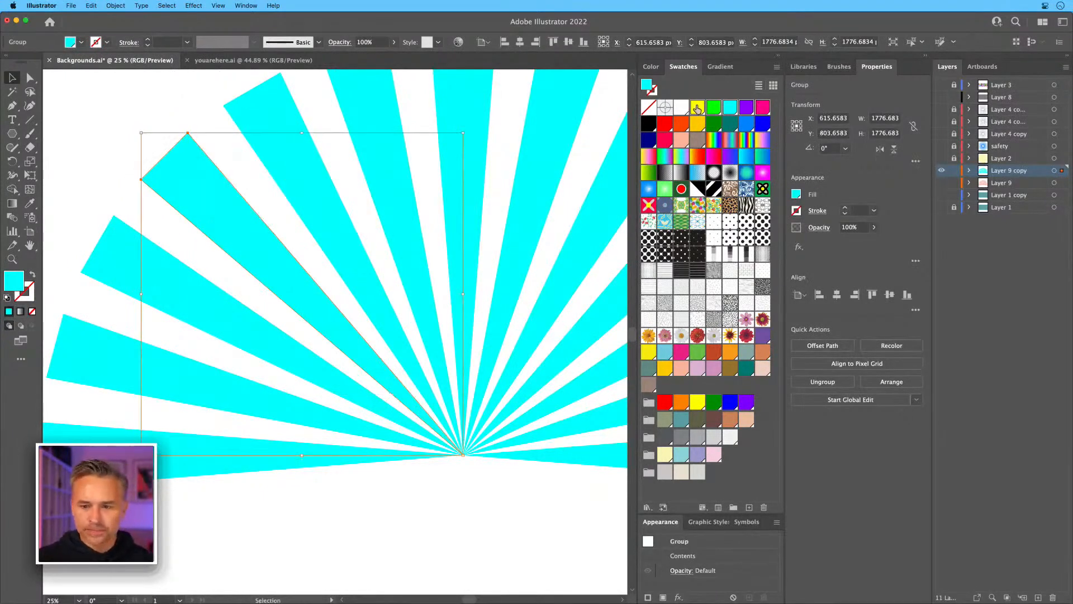
pyautogui.click(697, 108)
pyautogui.click(697, 123)
pyautogui.click(697, 107)
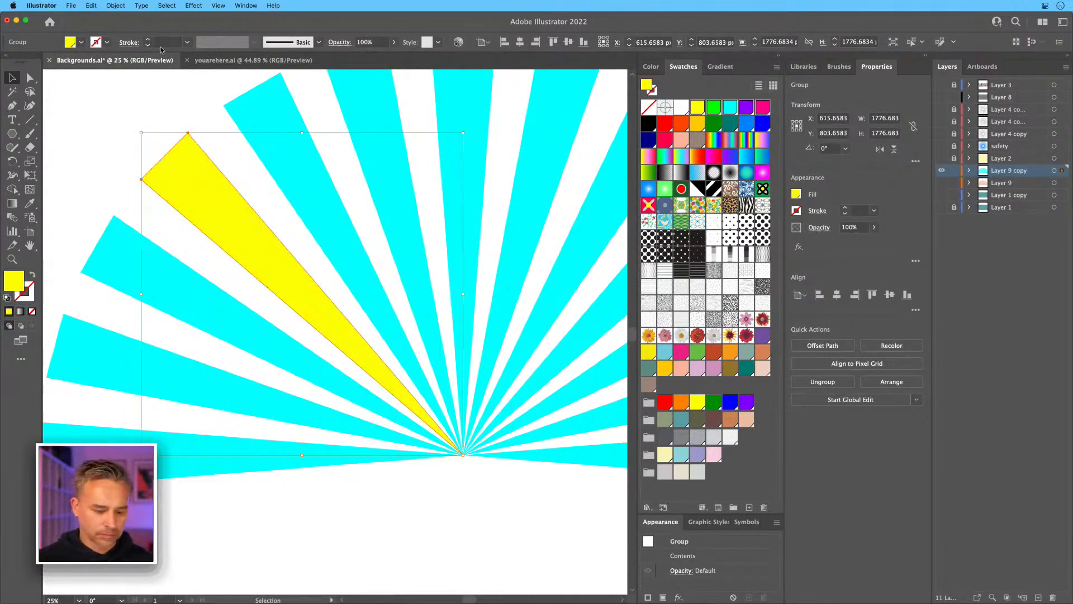
pyautogui.press('super+a')
pyautogui.click(697, 108)
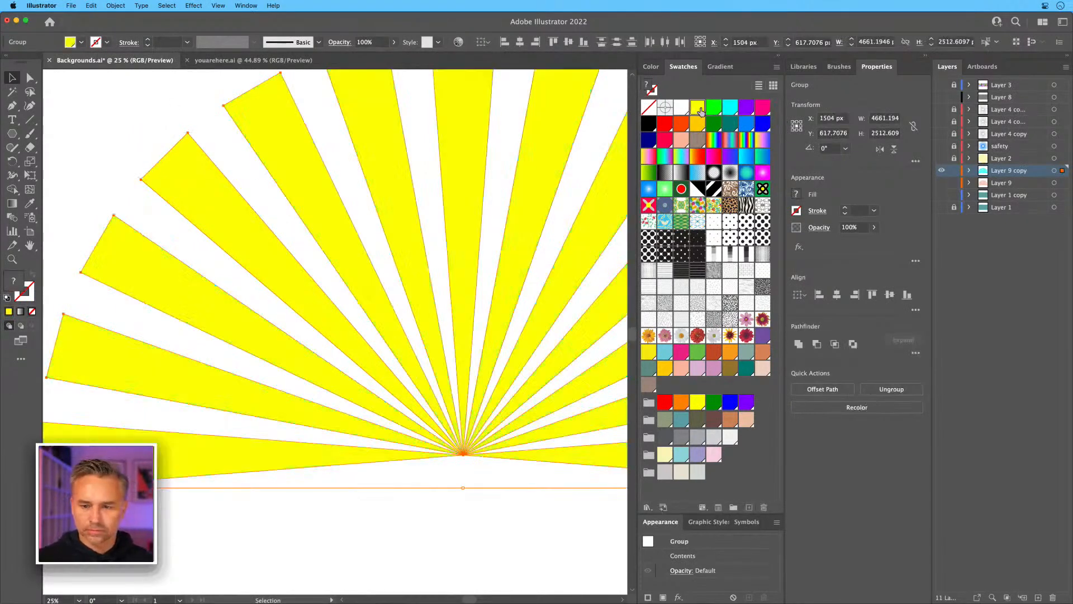
# Try the RandomSwatchesFill script twice on the yellow rays and deselect them.
pyautogui.click(72, 6)
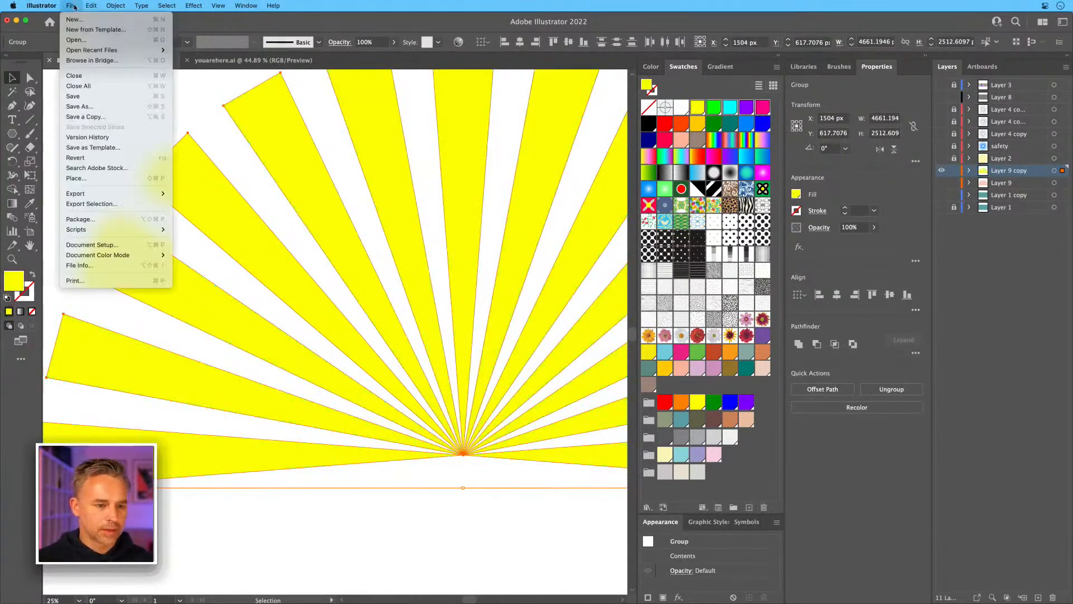
pyautogui.moveTo(107, 230)
pyautogui.click(211, 343)
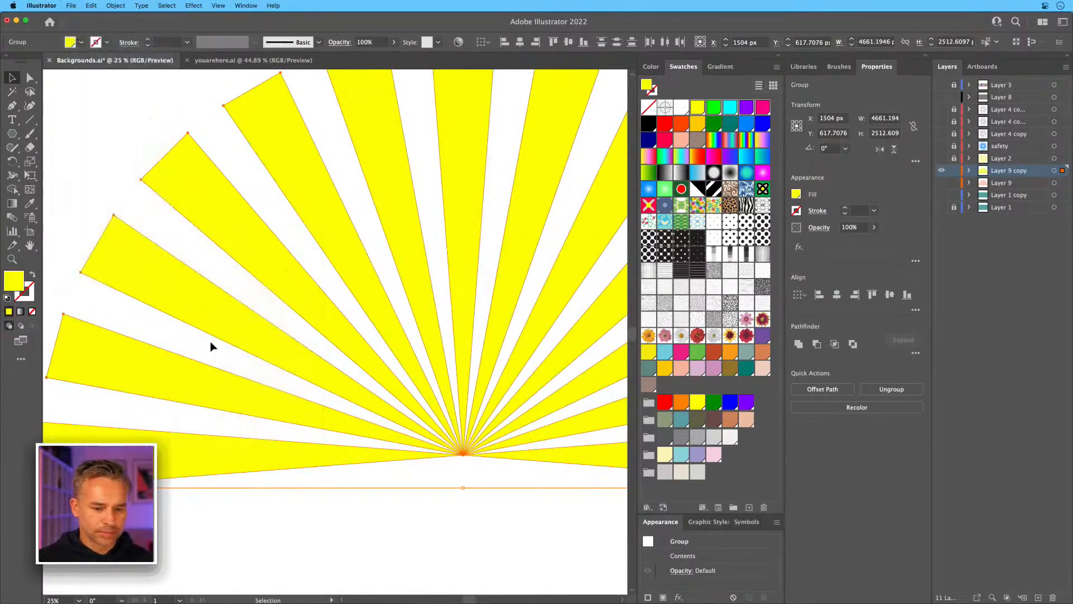
pyautogui.click(71, 6)
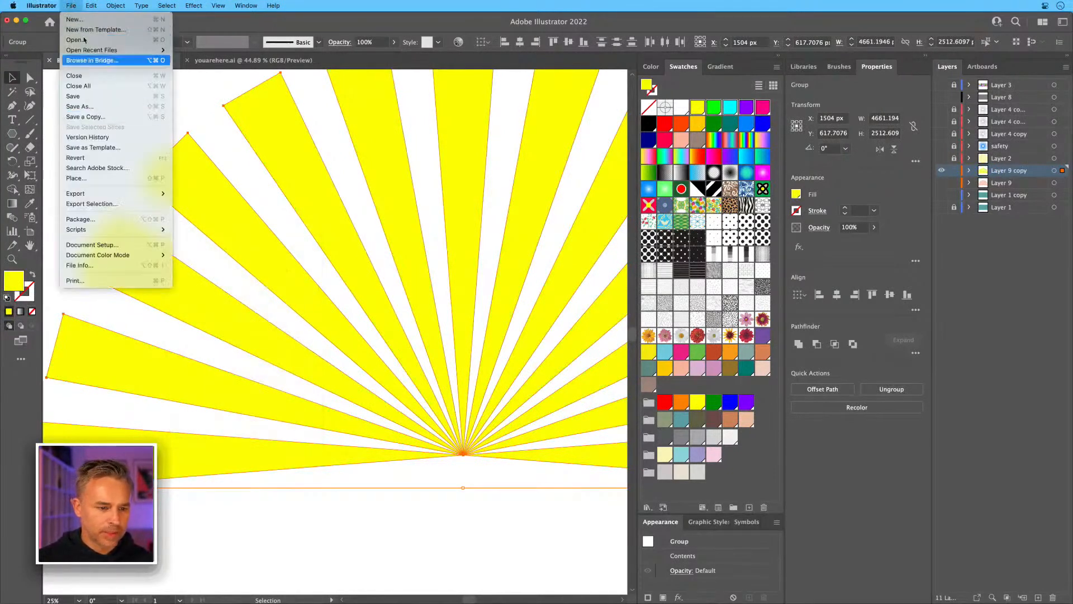
pyautogui.moveTo(90, 237)
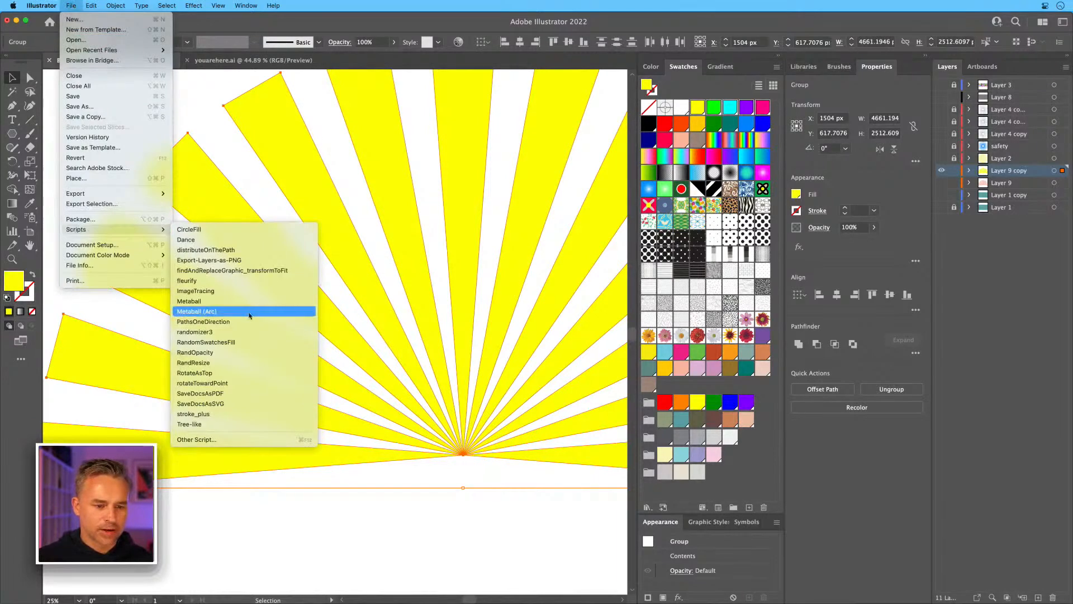
pyautogui.click(241, 343)
pyautogui.click(141, 161)
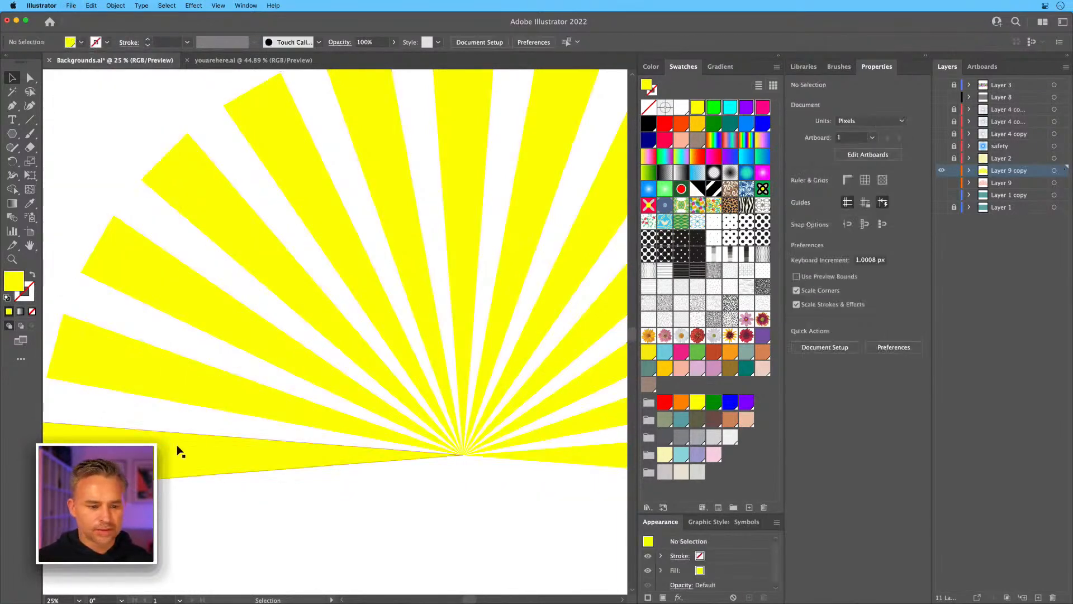
# Fill the first ray above the horizontal left ray with green and the next one up with cyan.
pyautogui.click(163, 378)
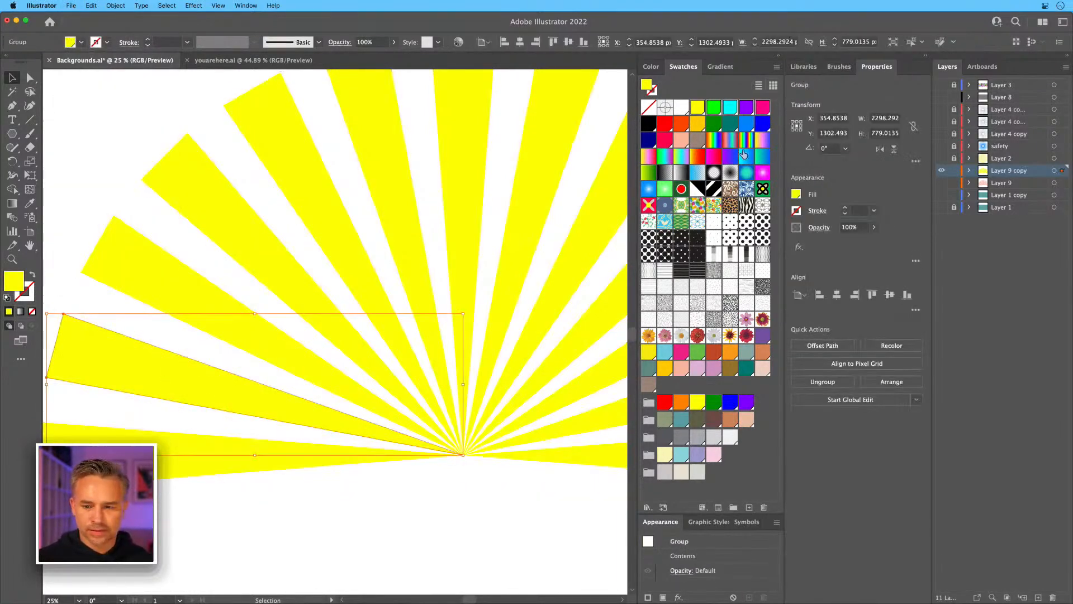
pyautogui.click(143, 99)
pyautogui.click(718, 109)
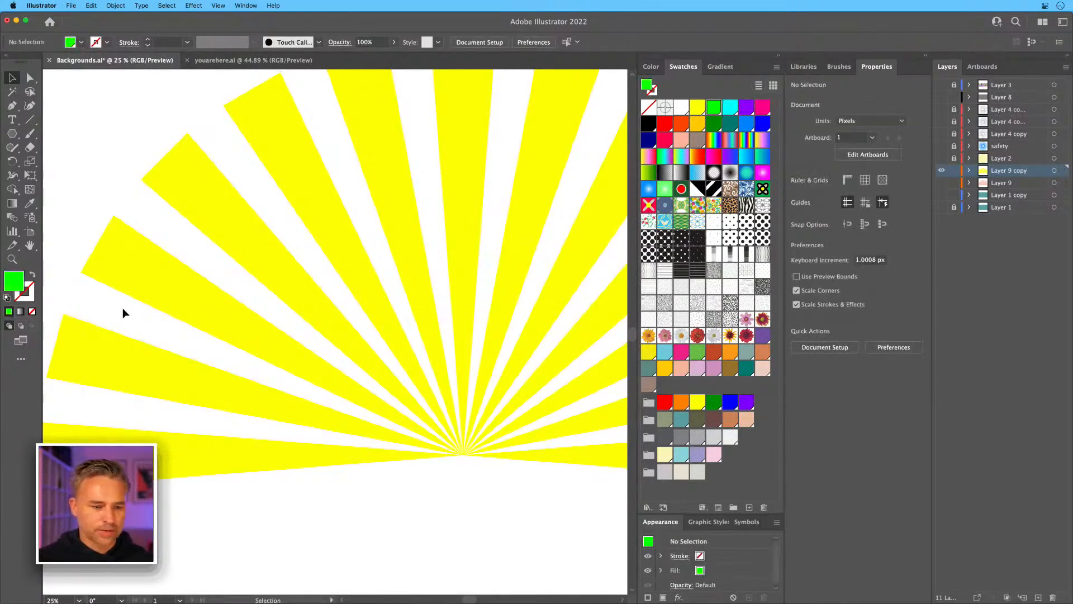
pyautogui.click(127, 363)
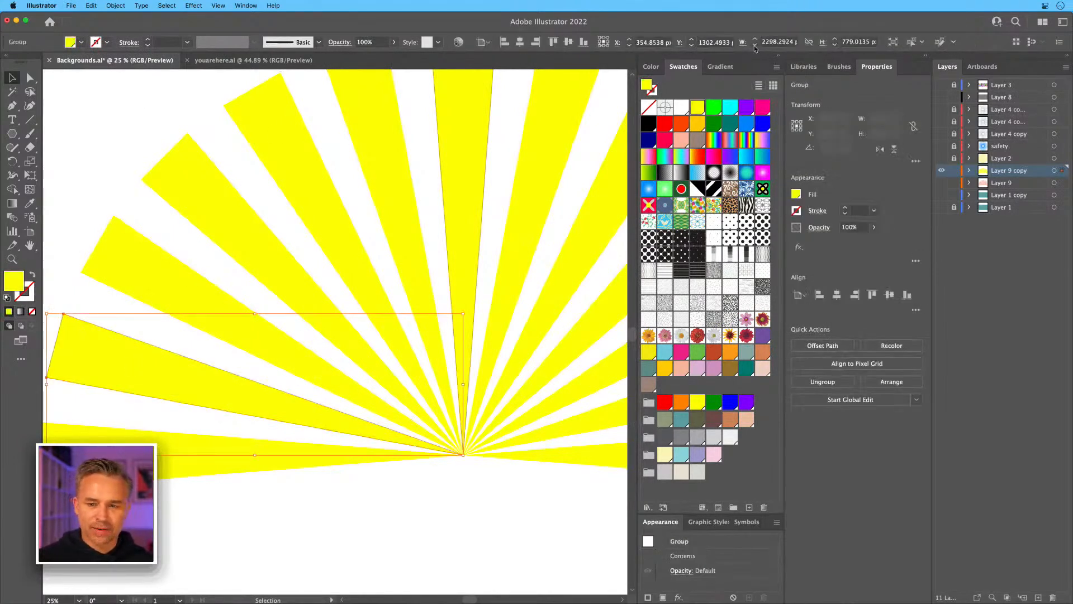
pyautogui.click(709, 108)
pyautogui.click(96, 268)
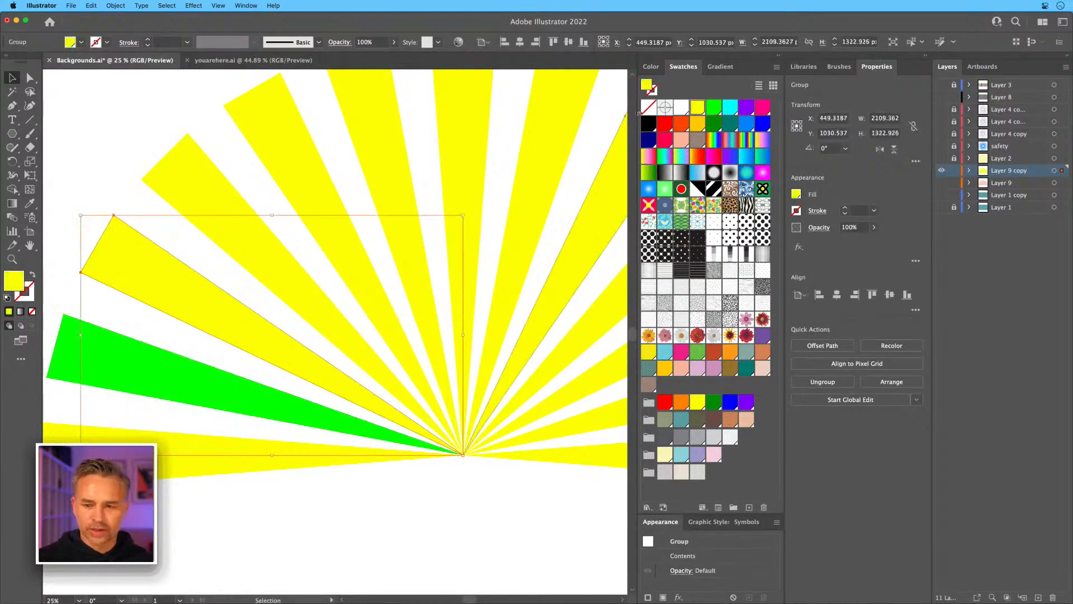
pyautogui.click(730, 108)
# Fill the ray above the cyan one with magenta and the following ray with purple.
pyautogui.click(173, 175)
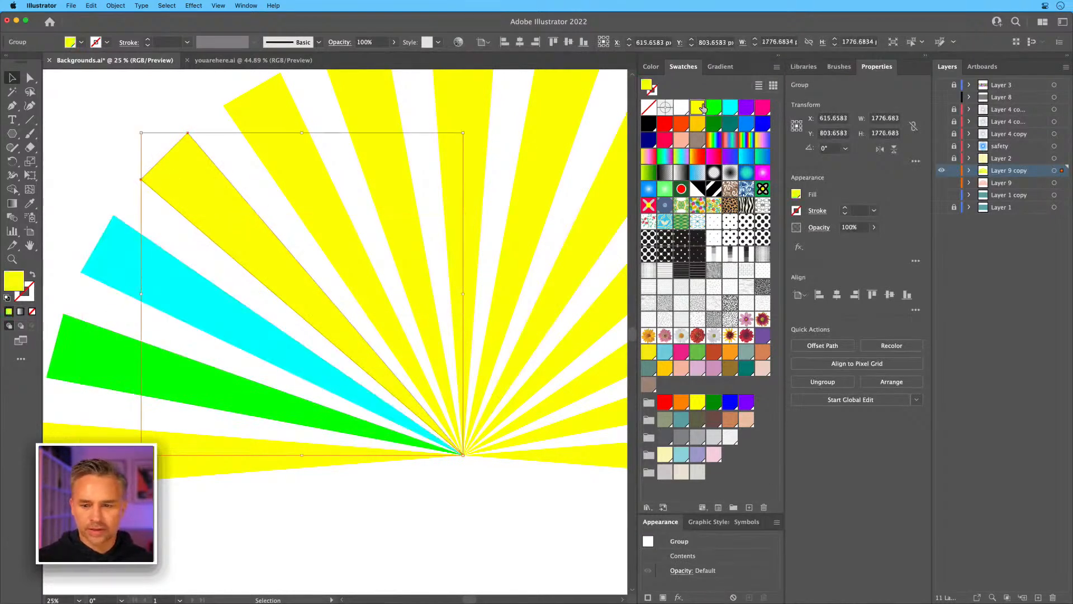
pyautogui.click(763, 108)
pyautogui.click(266, 115)
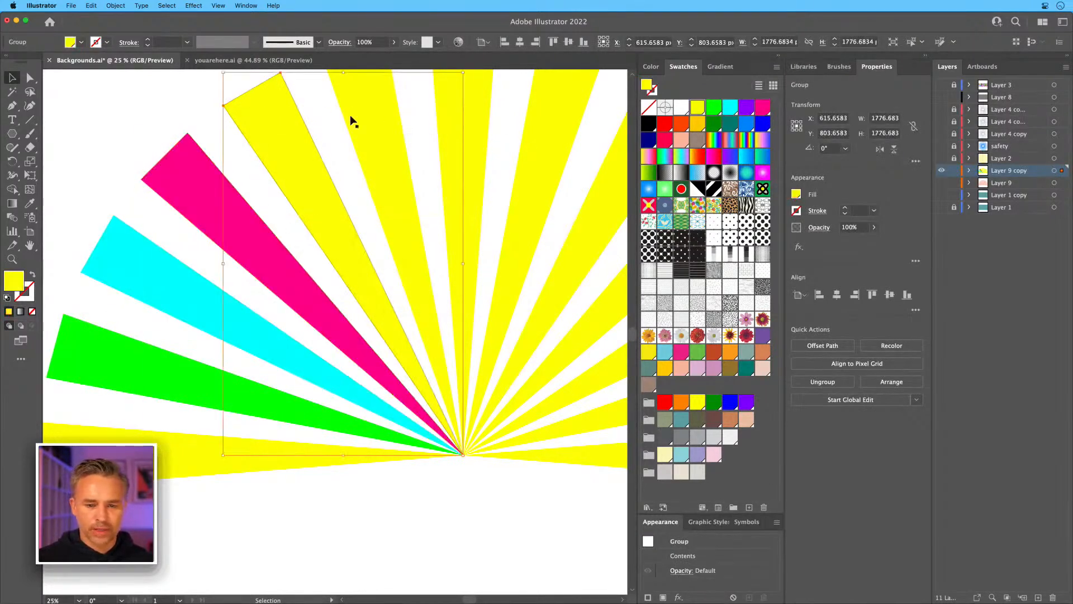
pyautogui.click(746, 107)
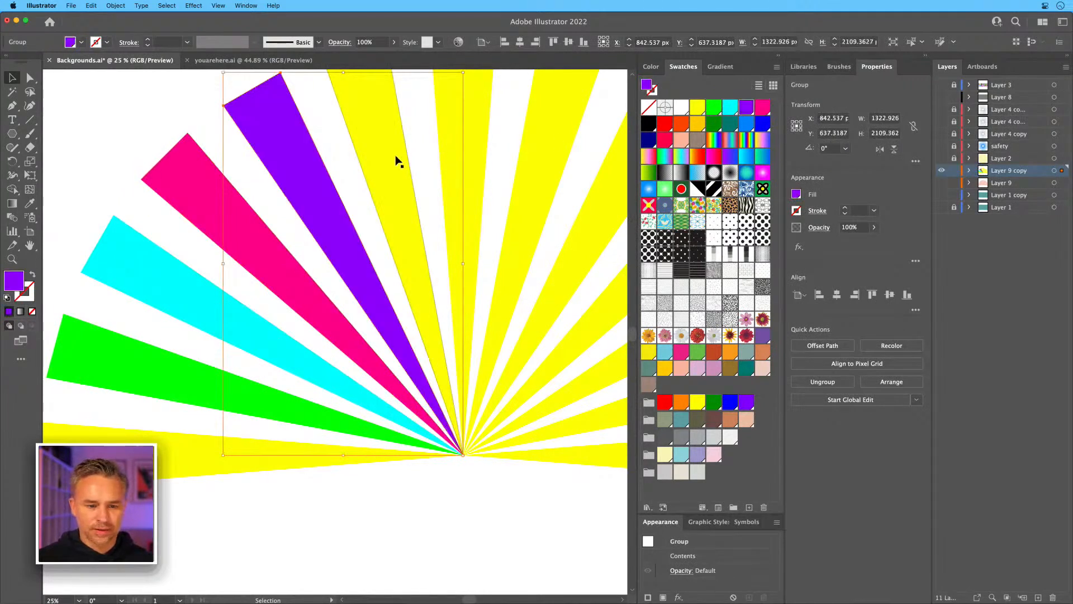
# Fill the ray just left of center with green and the vertical center ray with magenta.
pyautogui.click(390, 173)
pyautogui.click(484, 171)
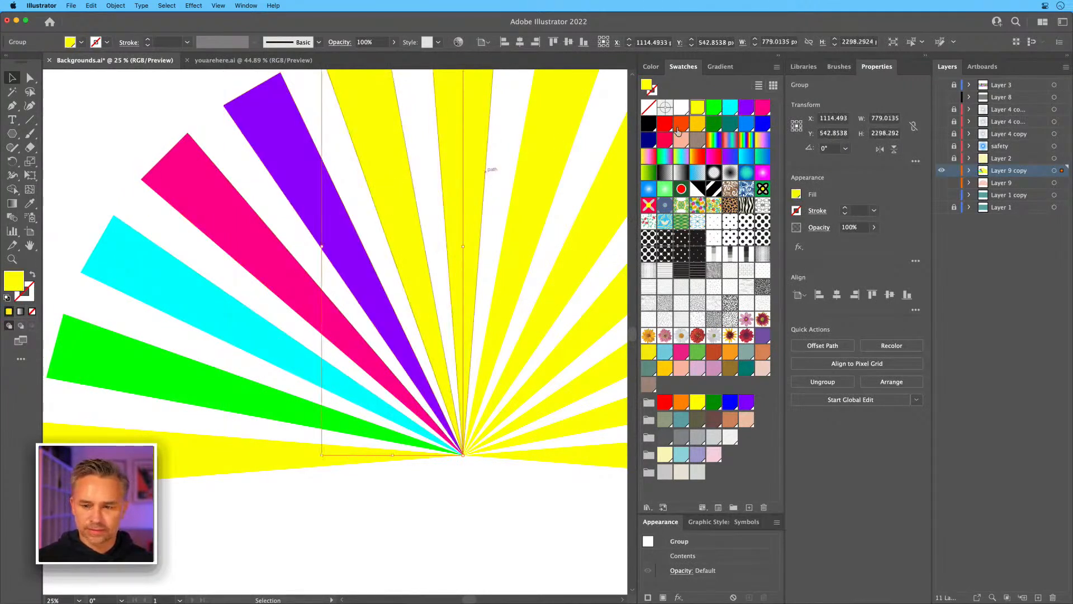
pyautogui.click(712, 109)
pyautogui.click(460, 163)
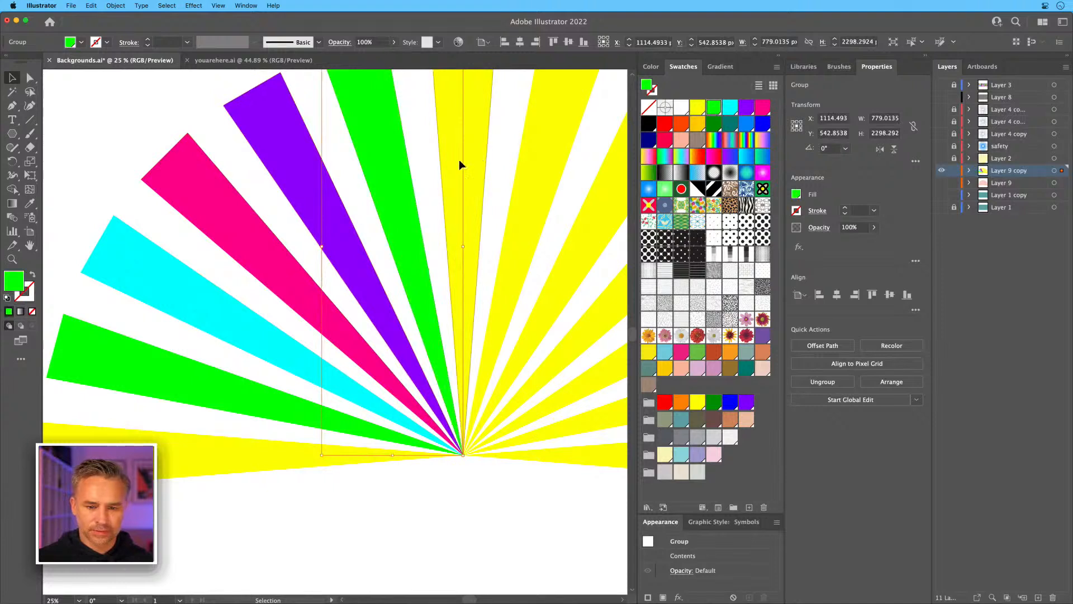
pyautogui.click(760, 110)
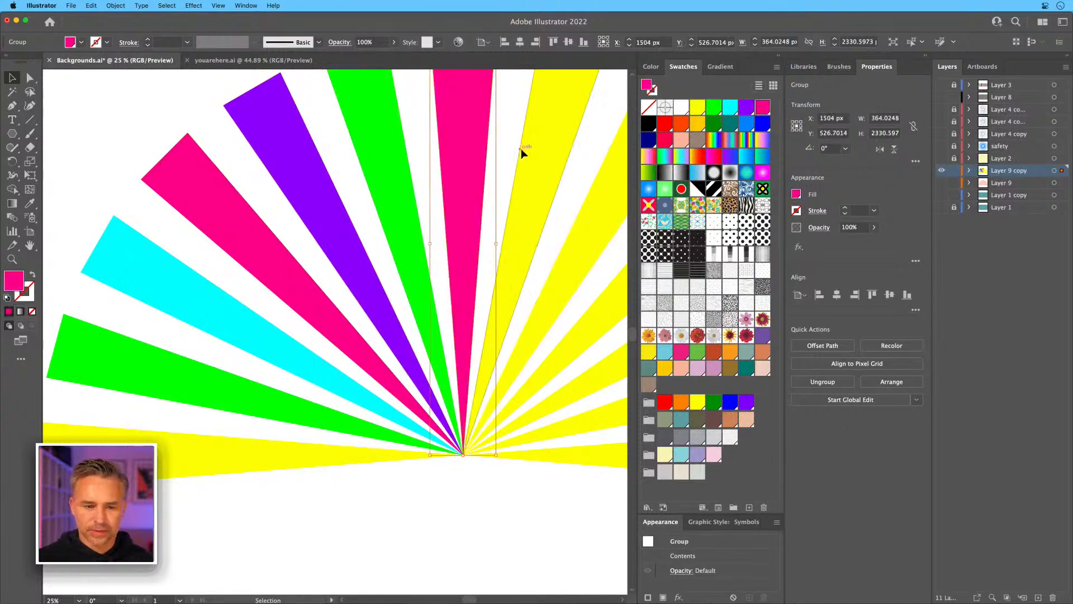
# Try green on the ray right of center, set it back to yellow, and fill the next ray with purple.
pyautogui.click(544, 169)
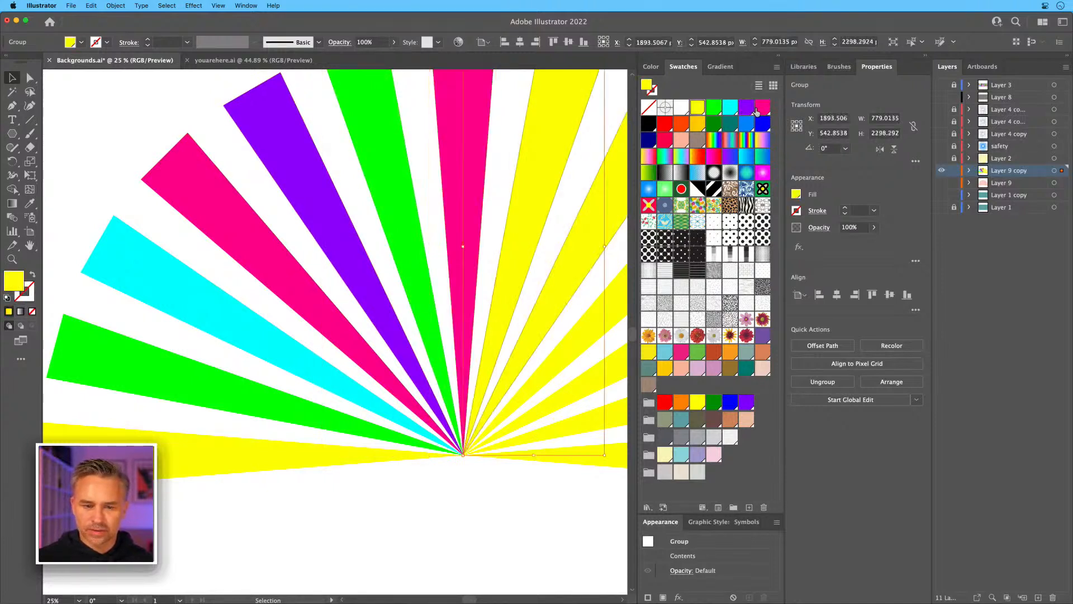
pyautogui.click(716, 111)
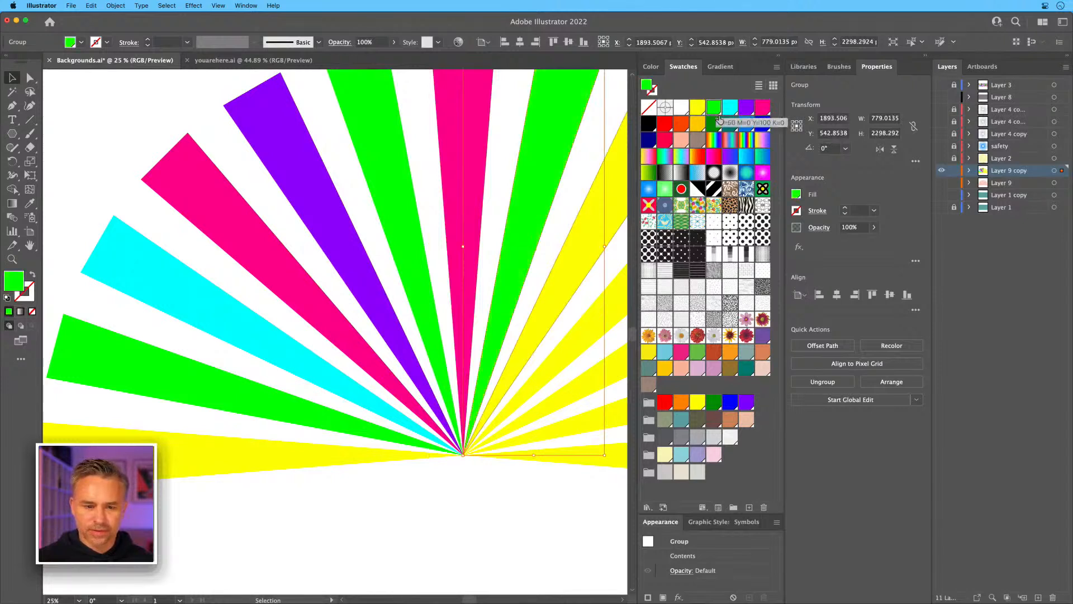
pyautogui.click(696, 112)
pyautogui.click(587, 240)
pyautogui.click(747, 111)
# Fill the ray following the right-hand purple one with magenta and the next ray below it with green.
pyautogui.hscroll(5, 463, 256)
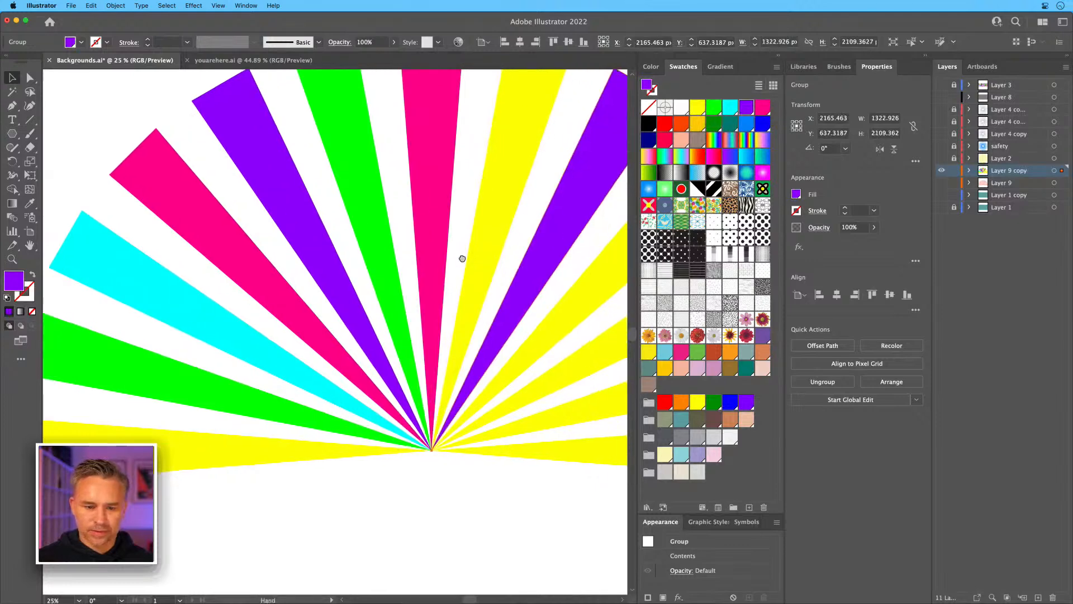
pyautogui.click(477, 291)
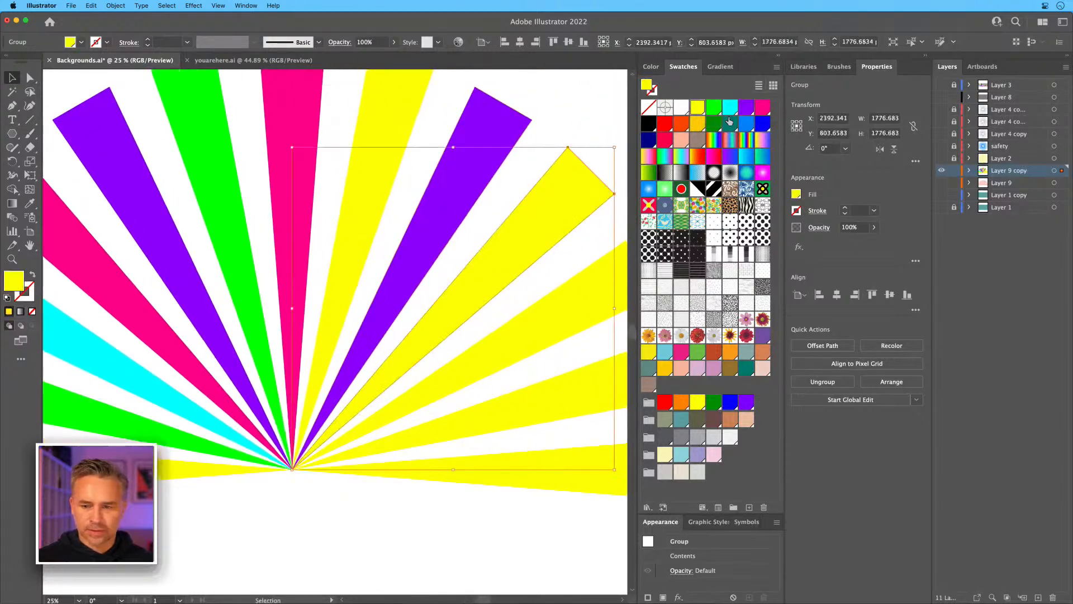
pyautogui.click(763, 107)
pyautogui.click(538, 318)
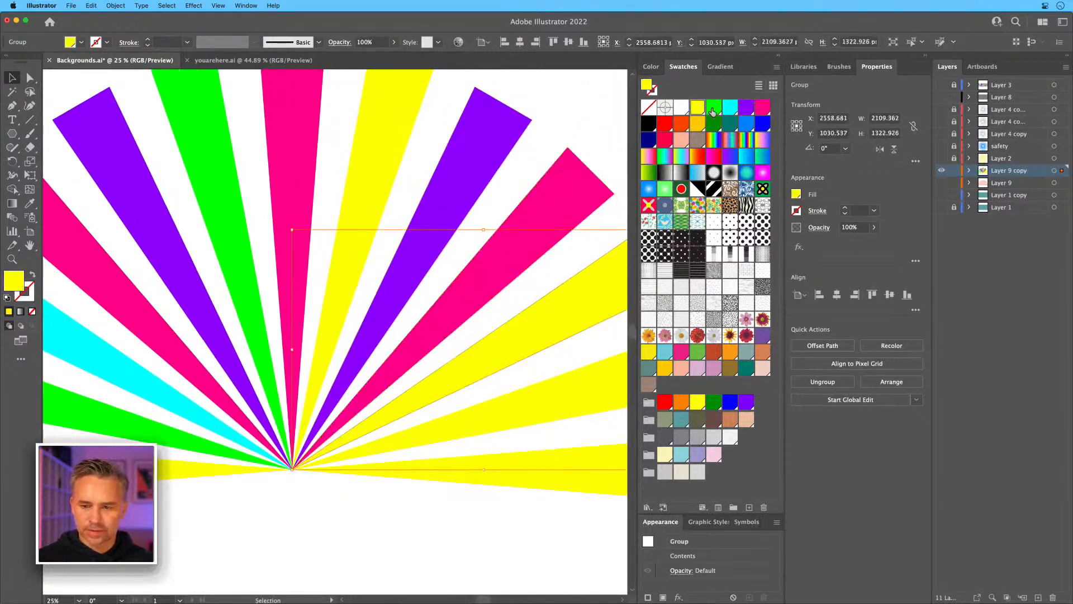
pyautogui.click(713, 111)
# Fill the ray below the right-hand green one with cyan and the horizontal right ray with purple, then clear the selection.
pyautogui.click(558, 383)
pyautogui.click(730, 107)
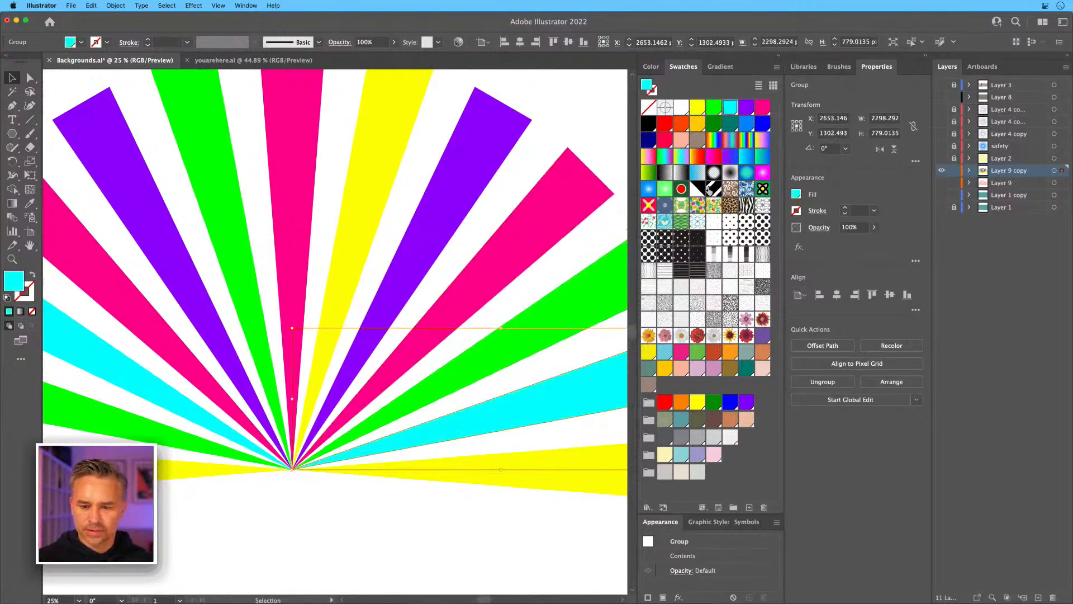
pyautogui.click(548, 468)
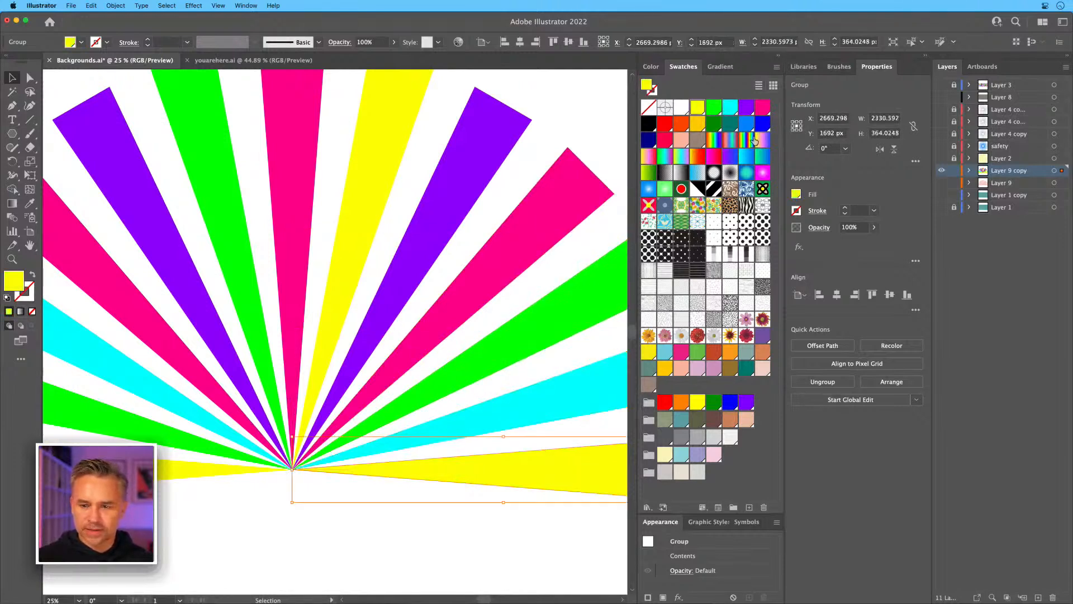
pyautogui.click(747, 109)
pyautogui.press('super+shift+a')
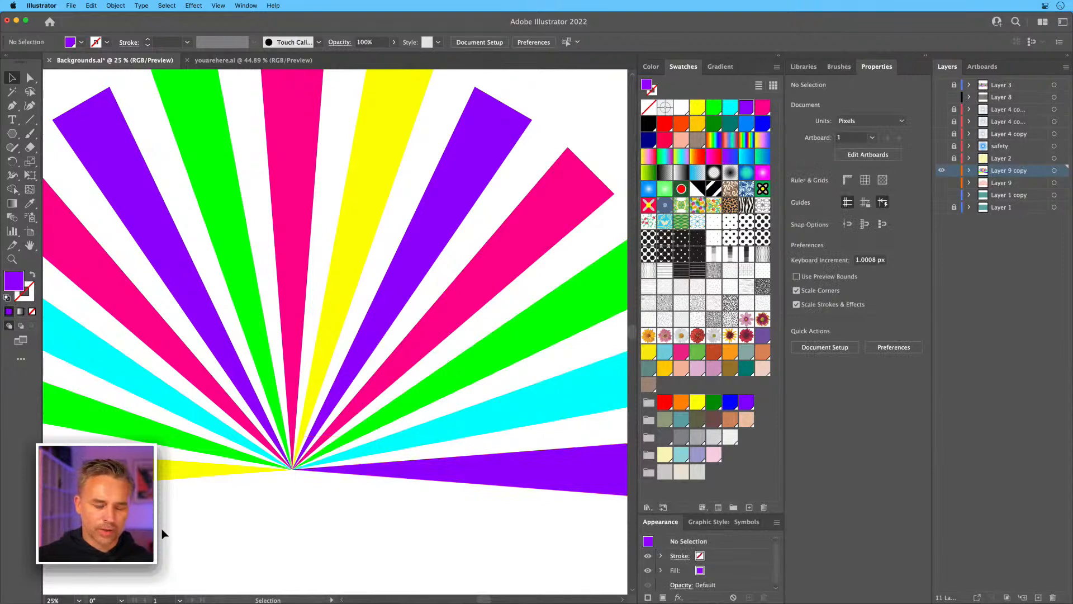
# Show Layer 1 and fill its background rectangle with medium blue after trying cyan.
pyautogui.press('super+minus')
pyautogui.moveTo(179, 520); pyautogui.dragTo(239, 532)
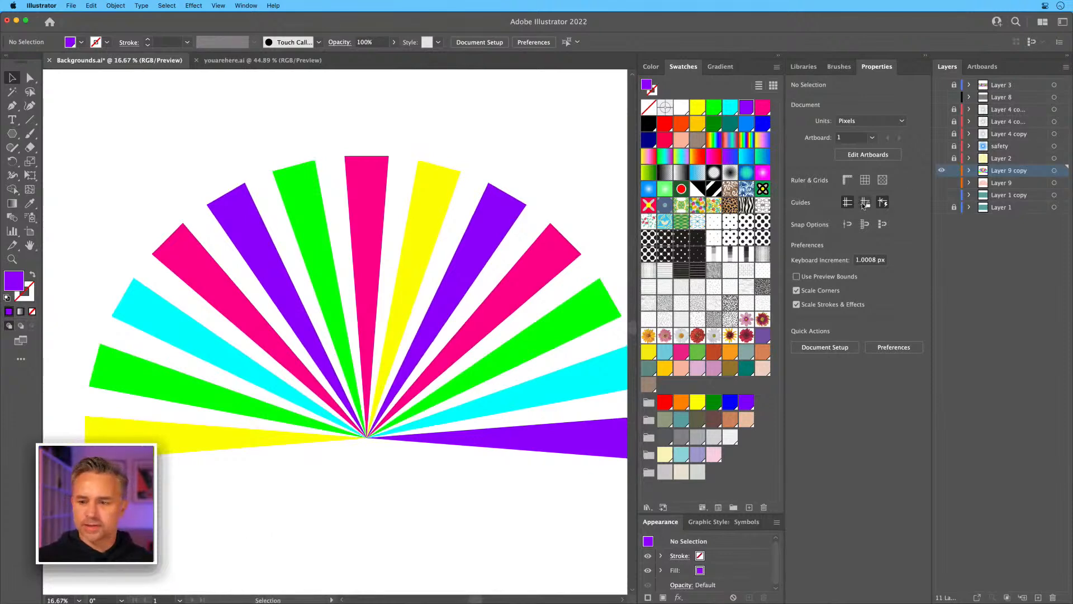
pyautogui.click(942, 208)
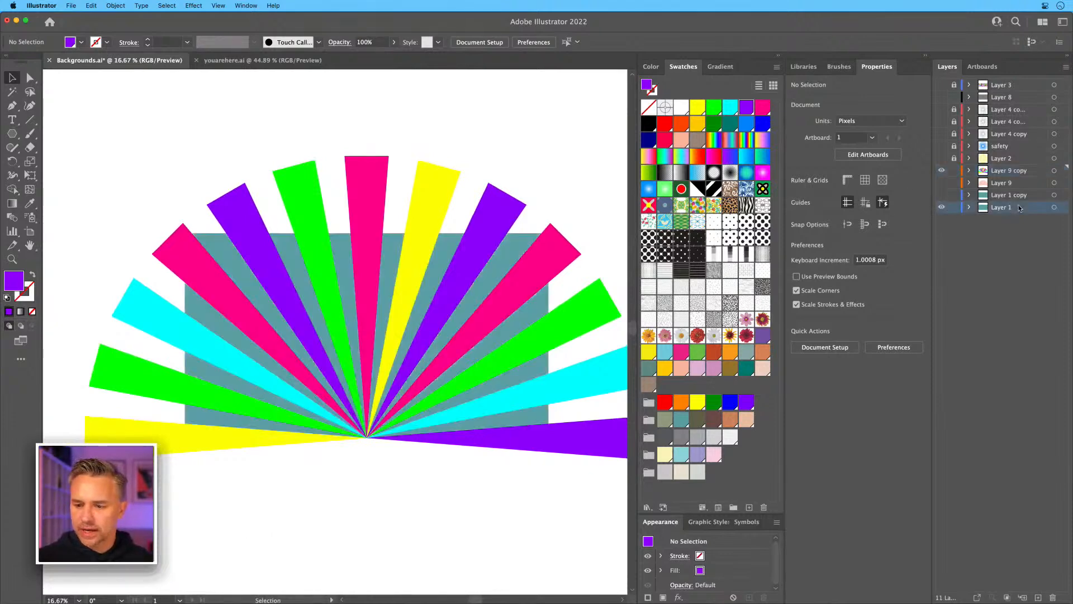
pyautogui.click(436, 259)
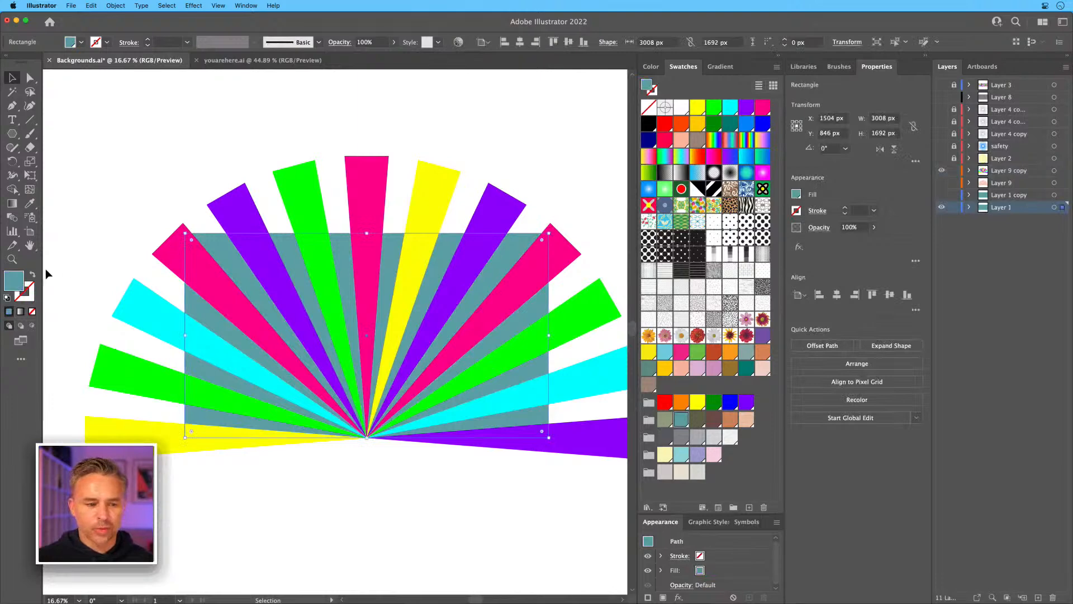
pyautogui.click(730, 107)
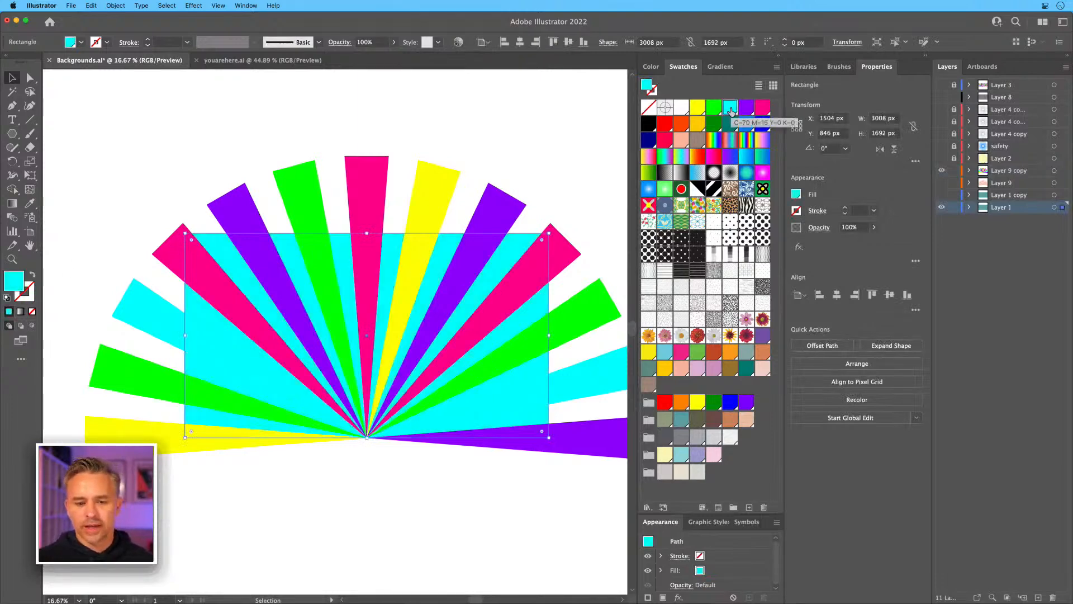
pyautogui.click(747, 124)
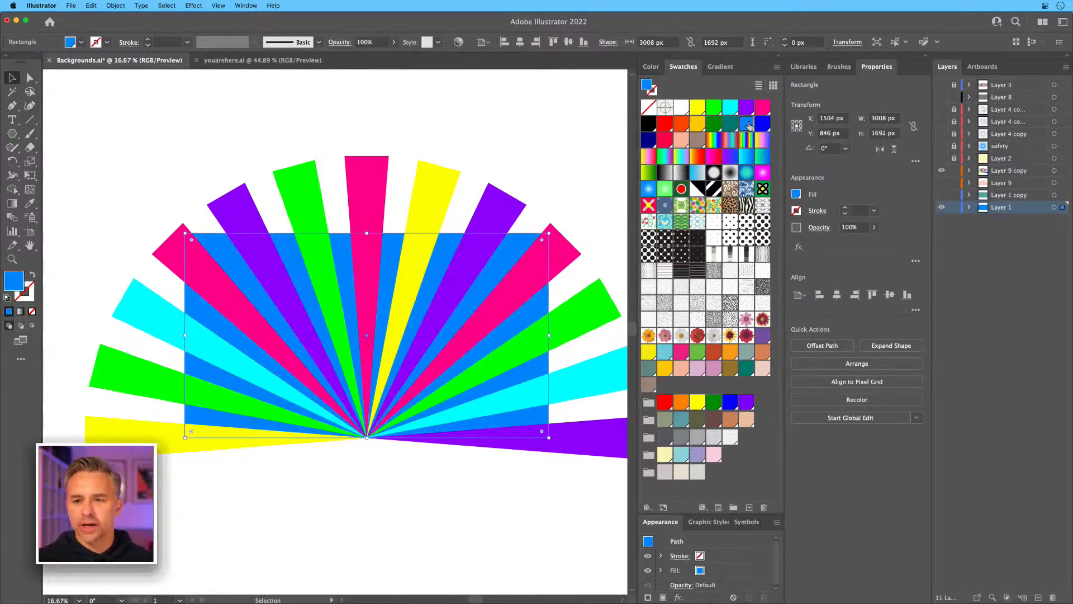
pyautogui.click(279, 139)
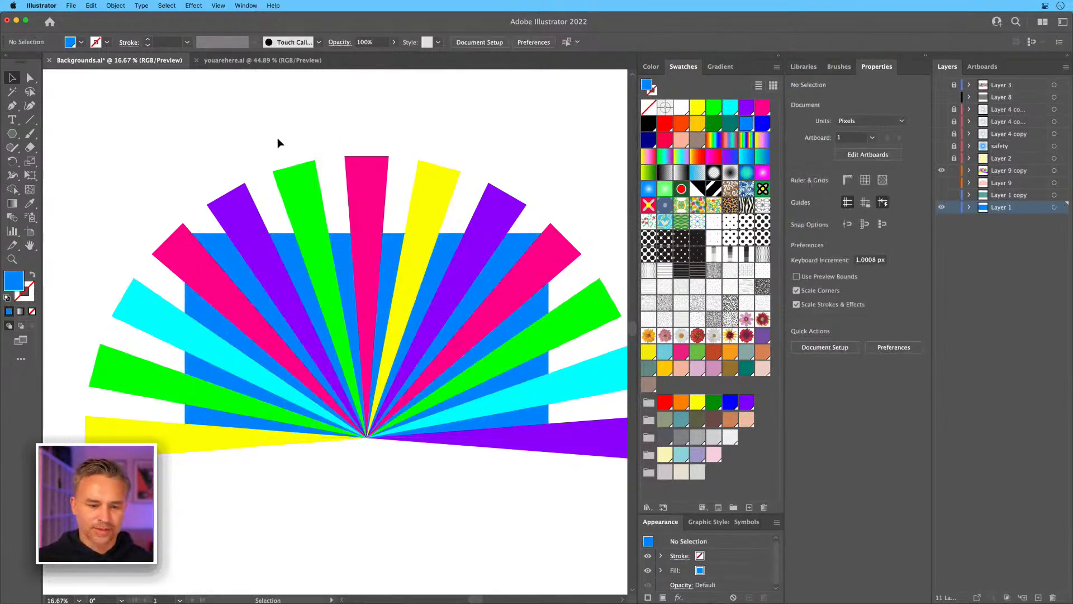
# Show Layer 2 and fill its sun circle with bright yellow.
pyautogui.press('super+equal')
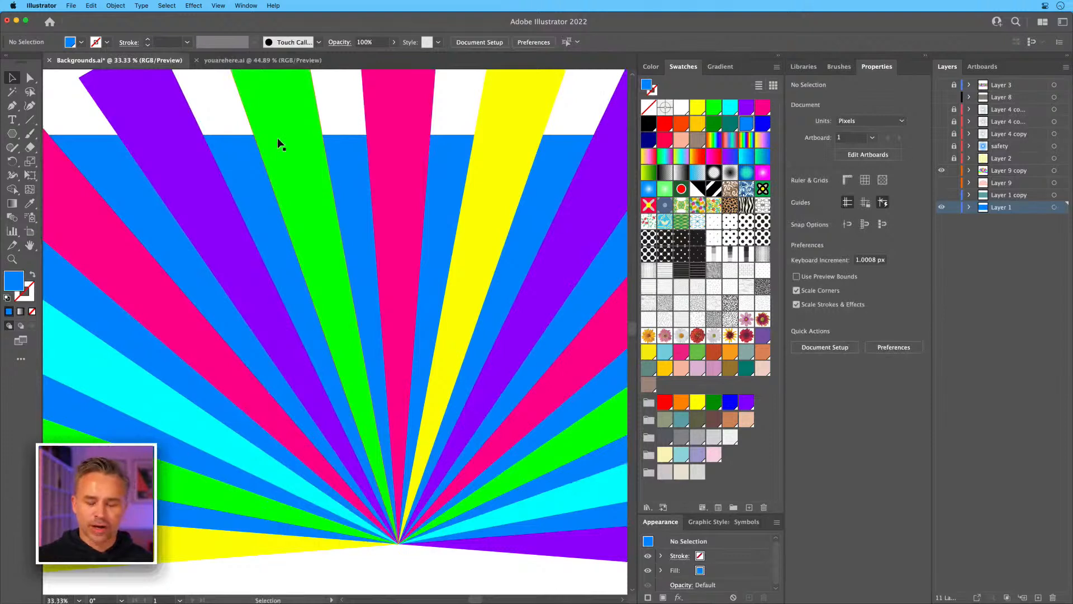
pyautogui.click(1007, 169)
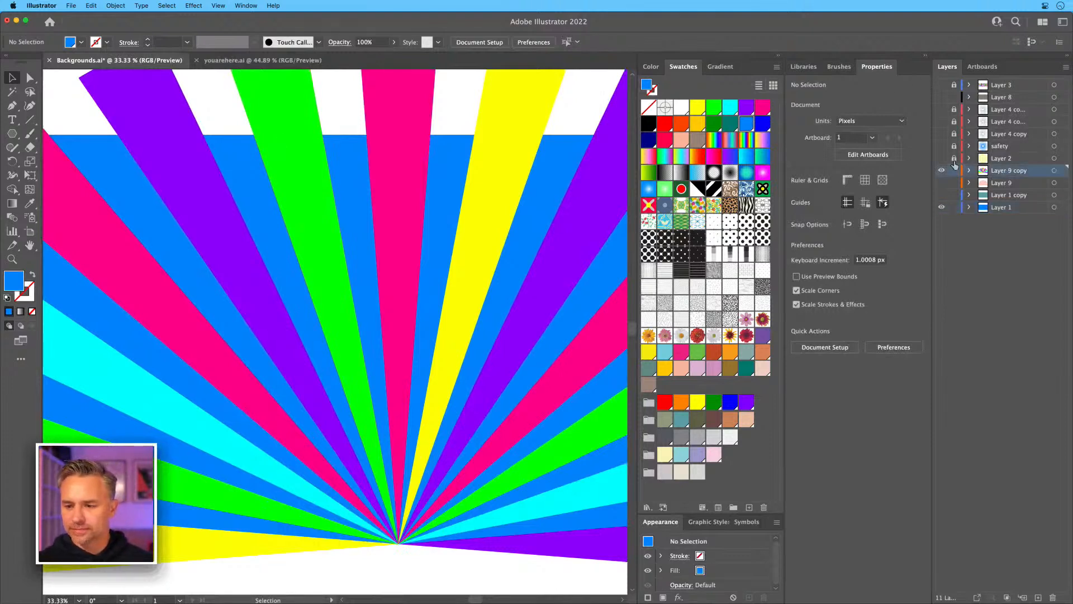
pyautogui.click(942, 159)
pyautogui.click(389, 478)
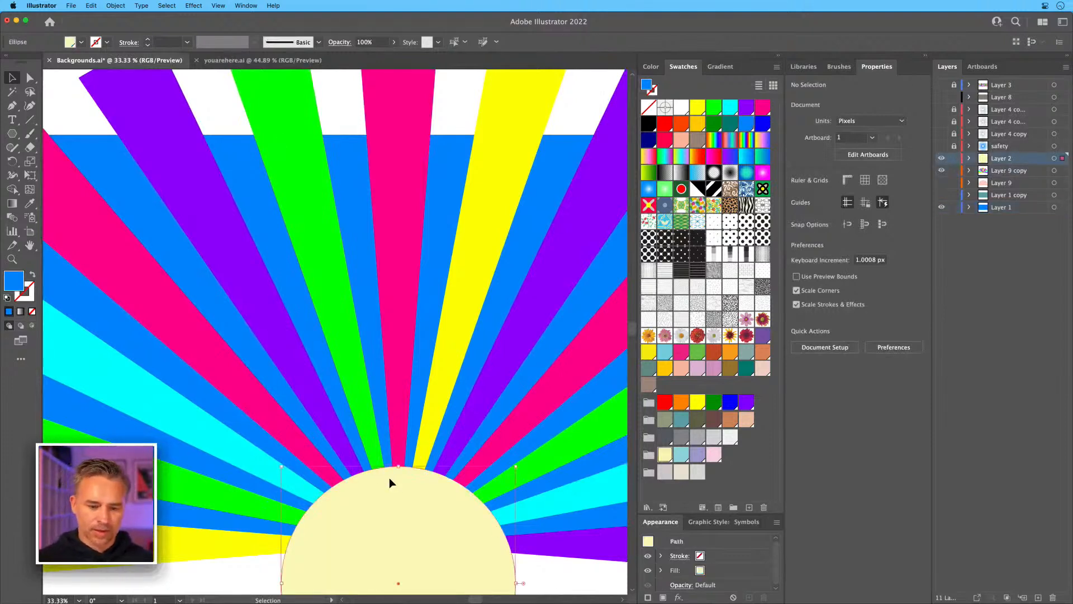
pyautogui.click(699, 108)
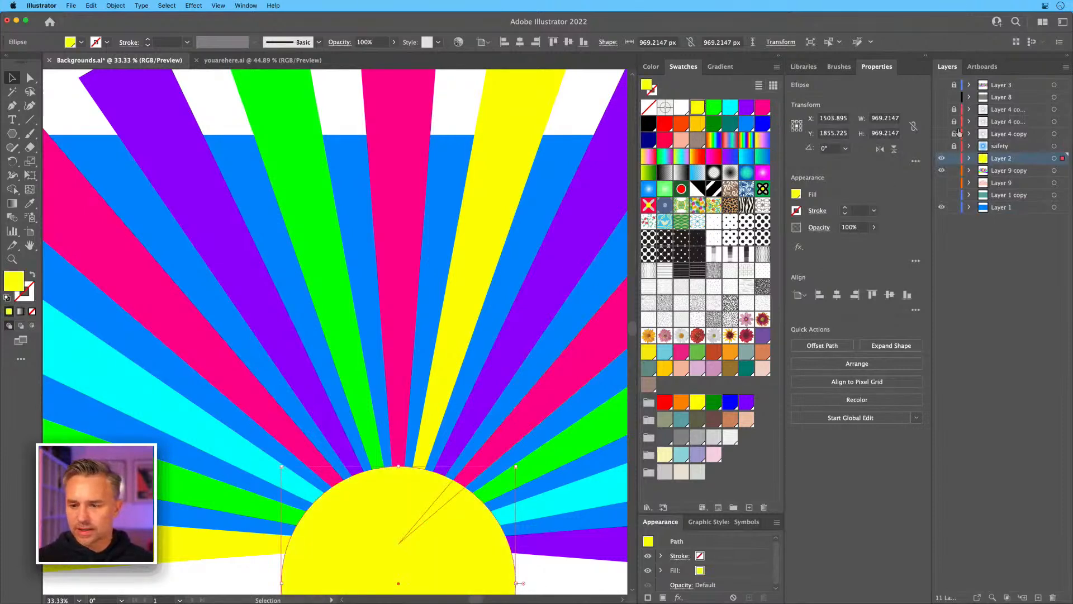
# Select the sun, all rays and the background rectangle, and show the reference images on Layer 3.
pyautogui.press('super+minus')
pyautogui.moveTo(270, 209); pyautogui.dragTo(300, 366)
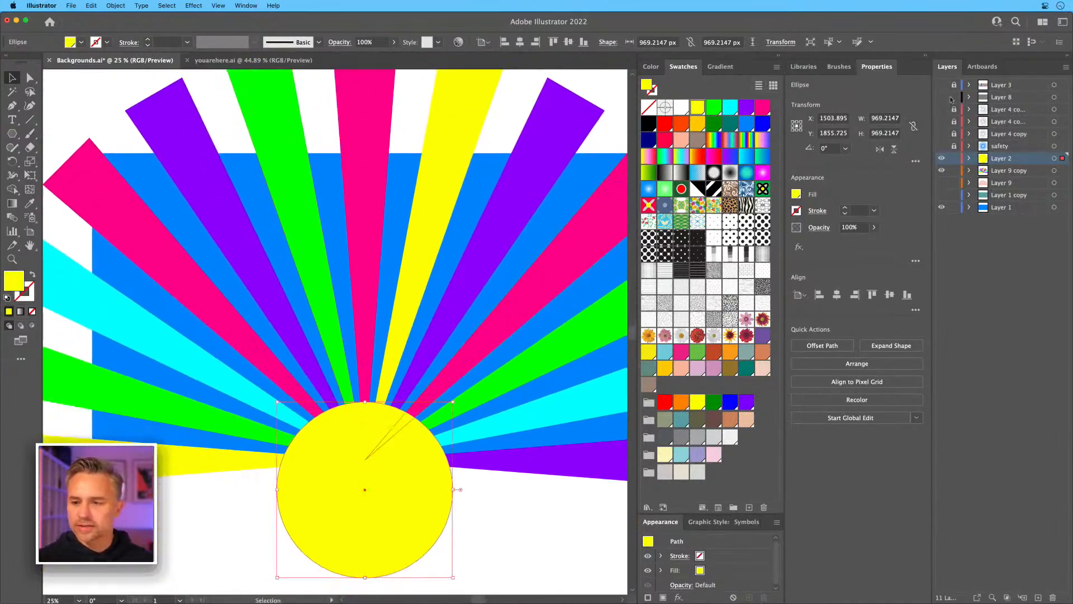
pyautogui.click(942, 97)
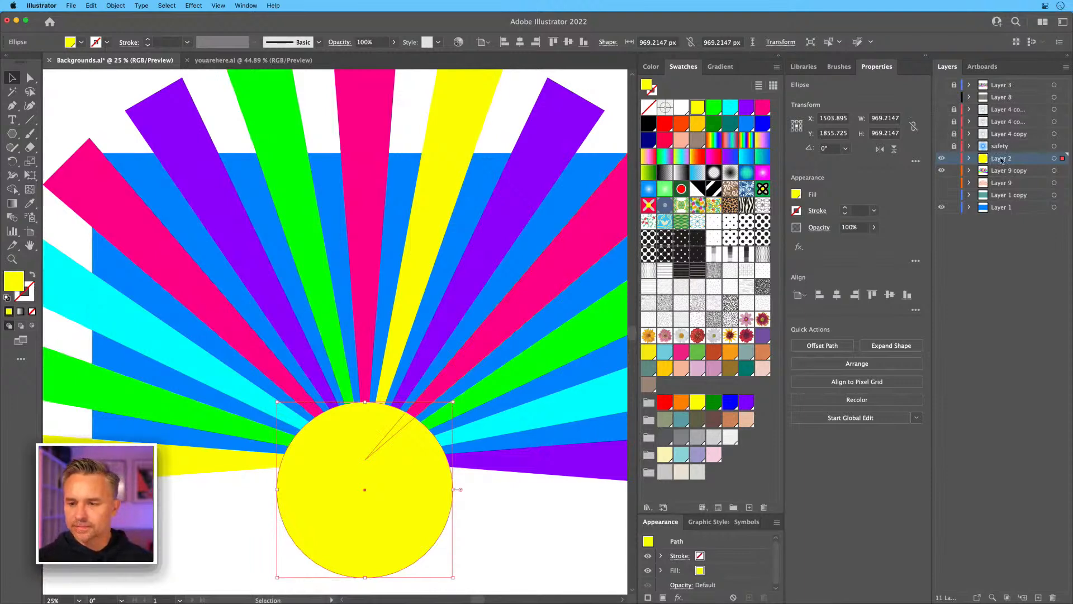
pyautogui.press('super+a')
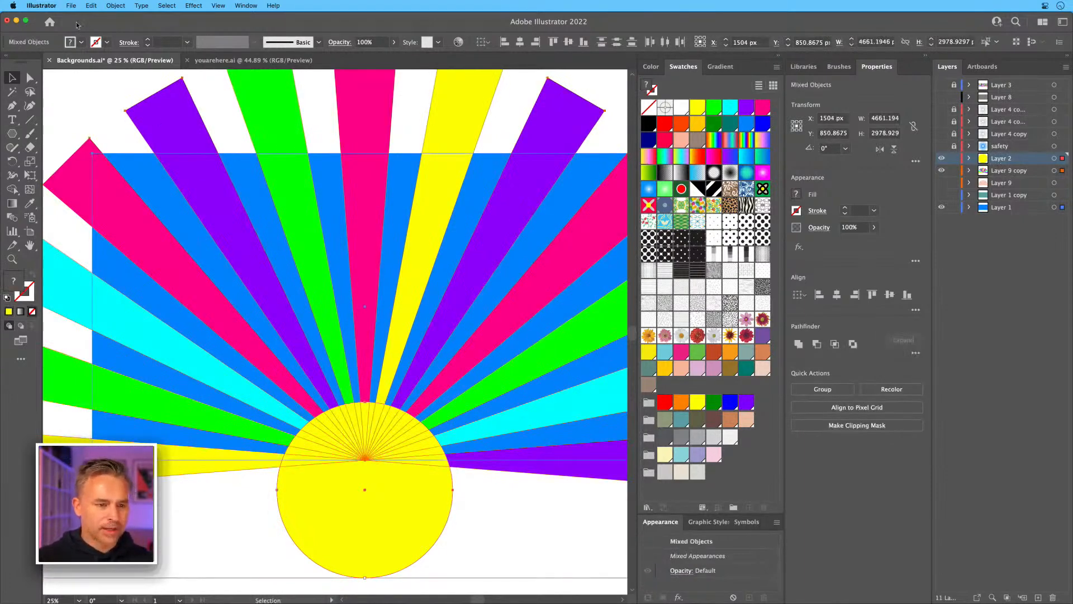
pyautogui.click(943, 86)
pyautogui.scroll(5, 158, 108)
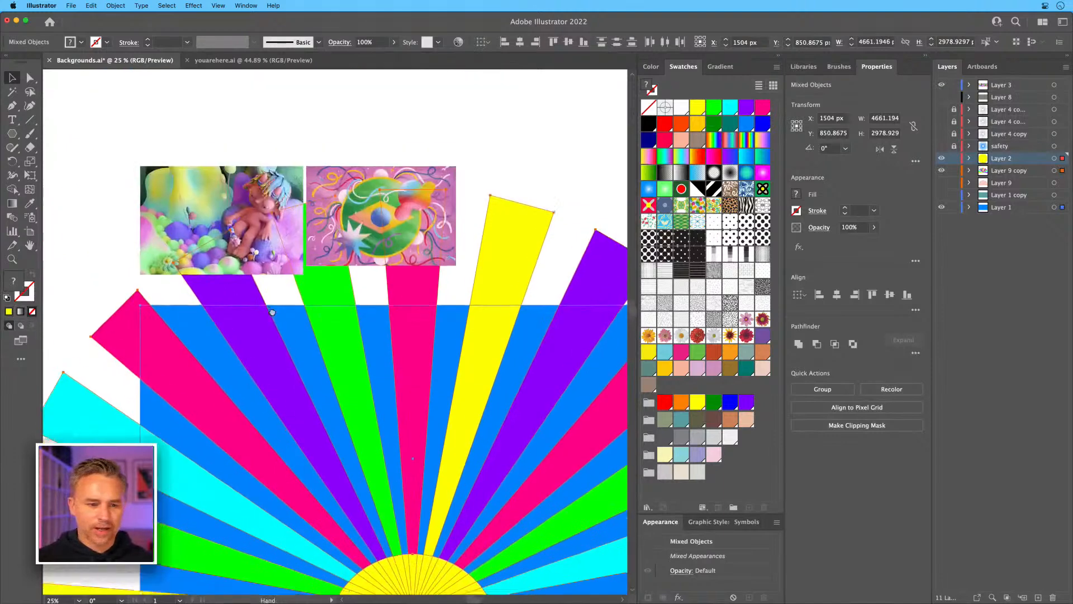
# Open Recolor Artwork for the selected sunburst and move the dialog clear of the artwork.
pyautogui.click(75, 5)
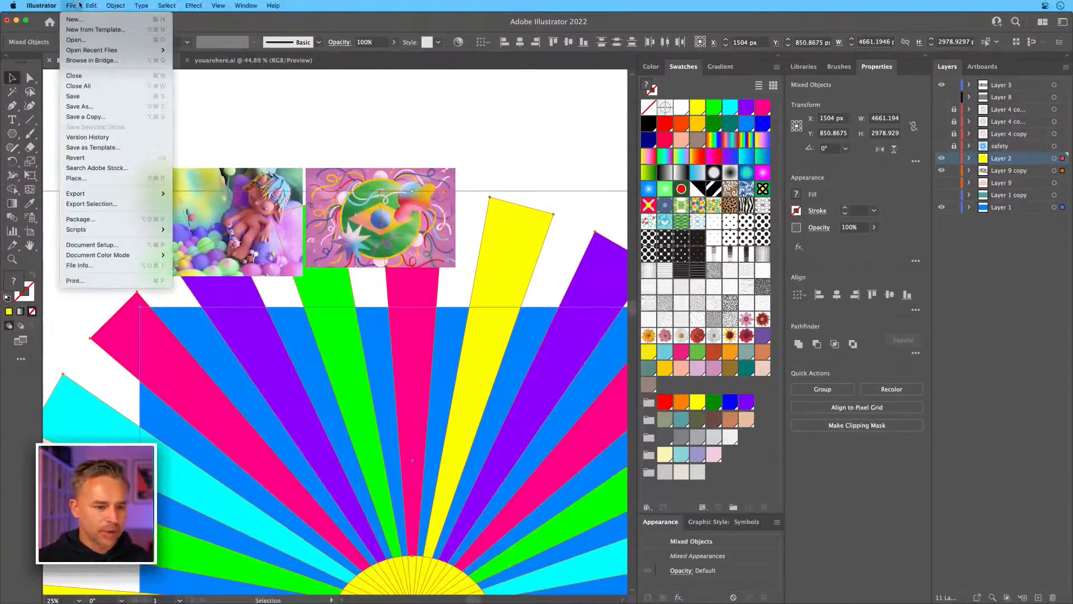
pyautogui.moveTo(94, 6)
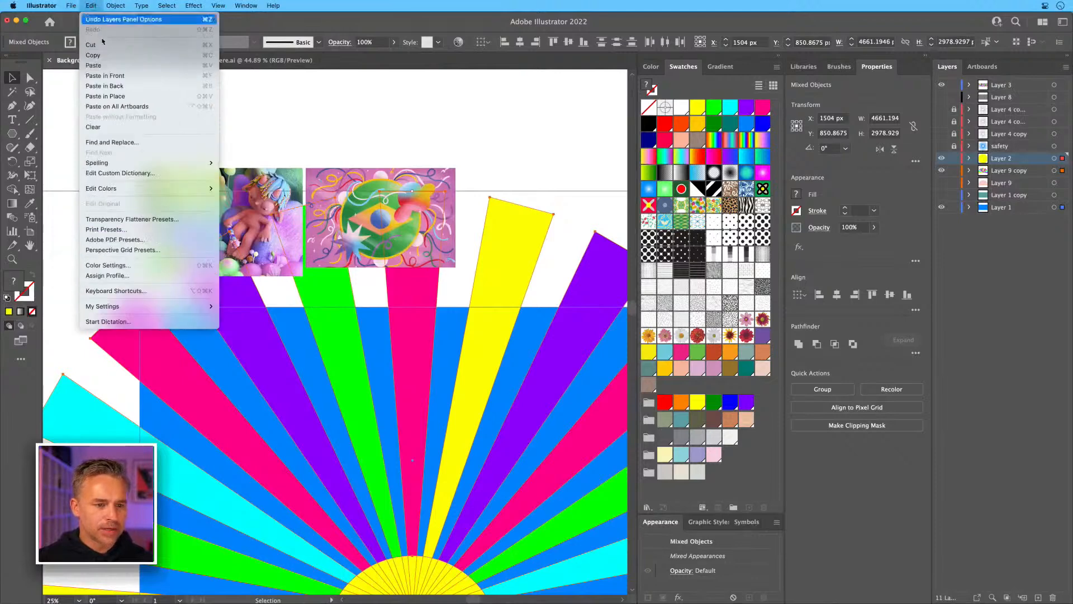
pyautogui.moveTo(139, 190)
pyautogui.click(251, 188)
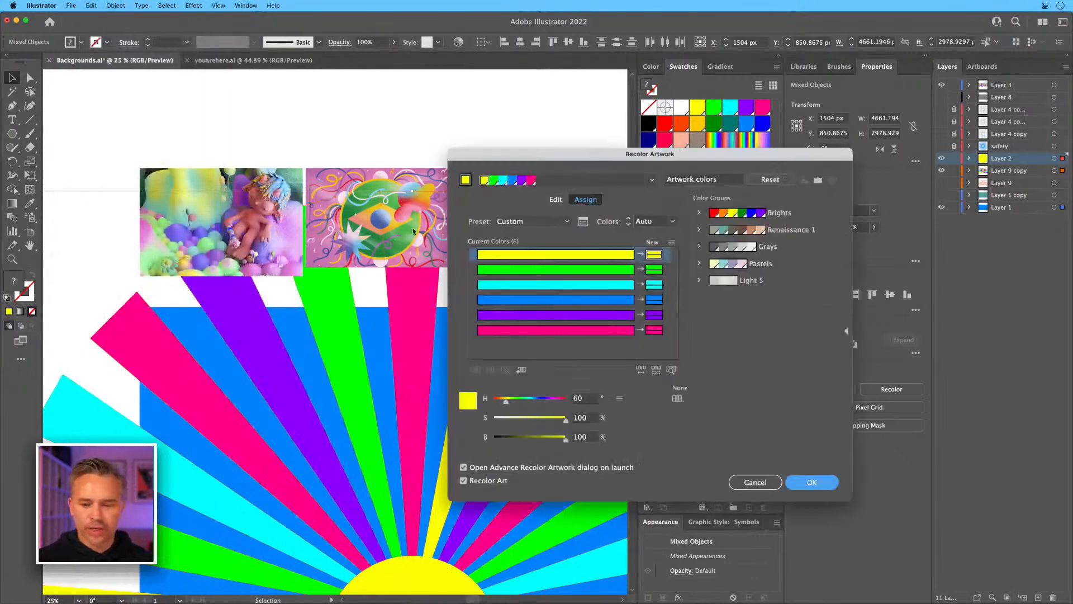
pyautogui.moveTo(598, 163); pyautogui.dragTo(721, 143)
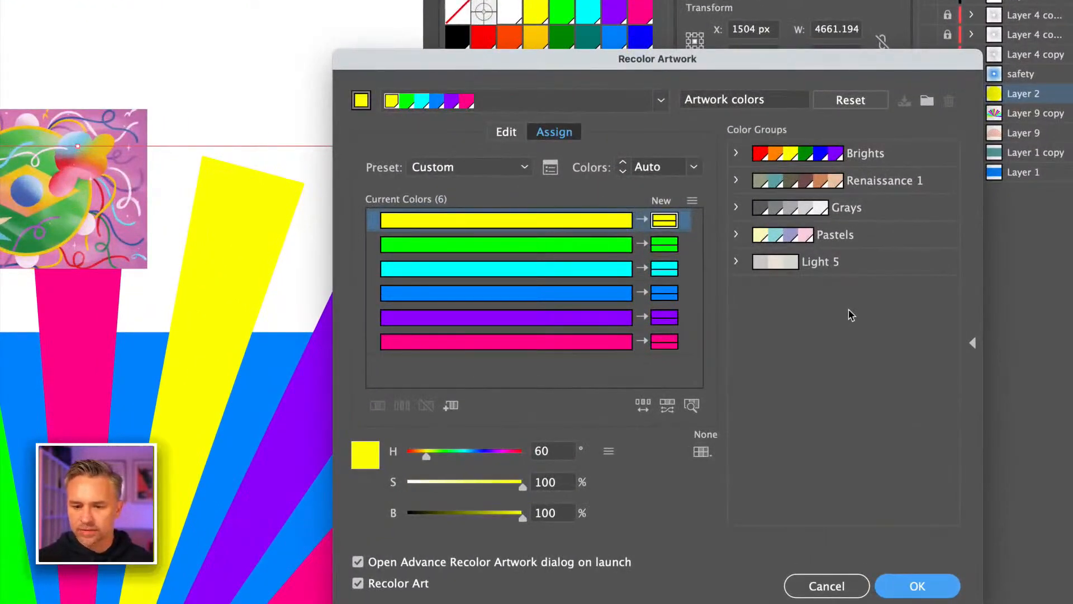
# Try the Pastels, Brights, Renaissance 1 and Grays color groups on the sunburst, returning to Pastels.
pyautogui.click(893, 240)
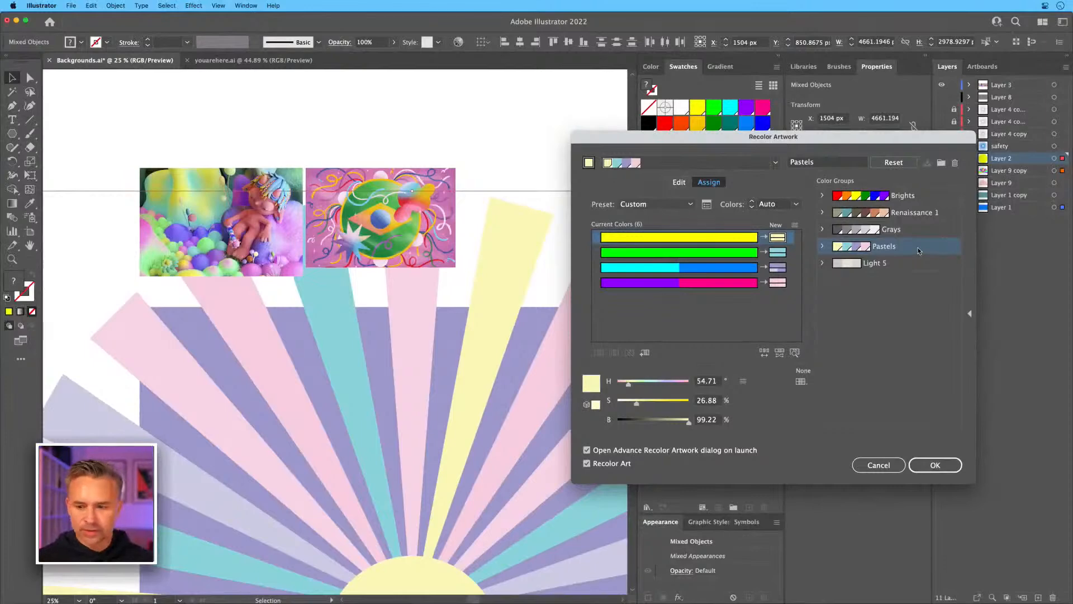
pyautogui.click(894, 196)
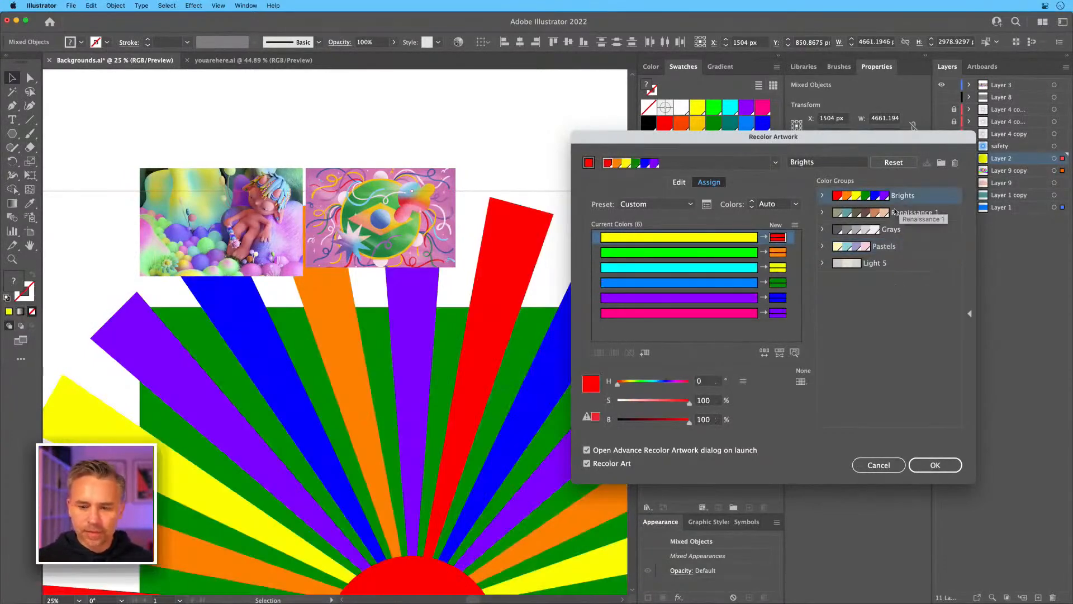
pyautogui.click(899, 213)
pyautogui.click(911, 230)
pyautogui.click(910, 247)
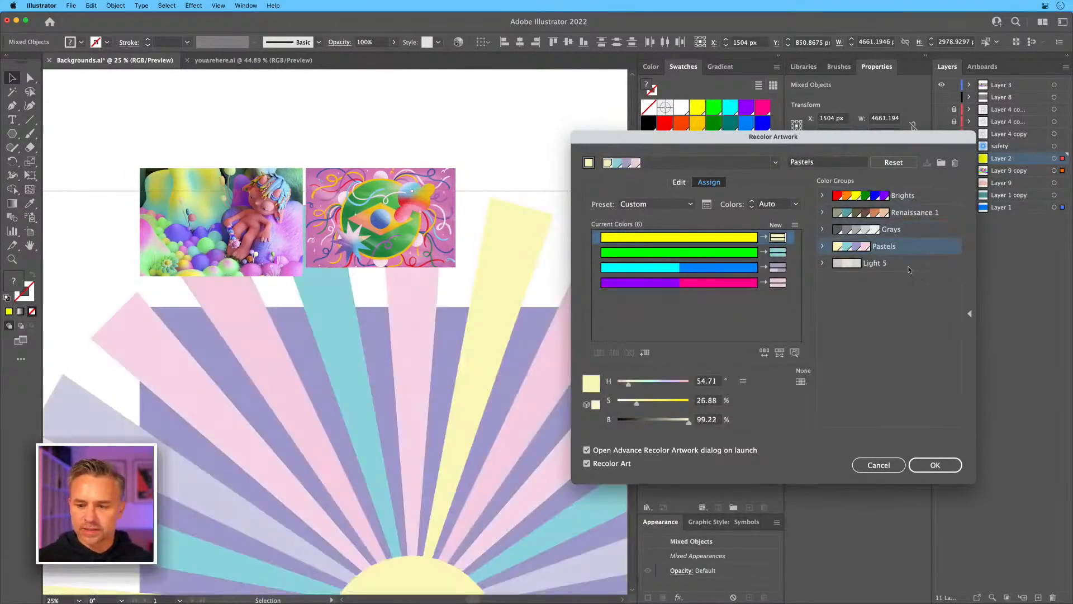
# Try more saturated, hue-shifted versions of the Pastels colors by moving their handles on the color wheel.
pyautogui.click(678, 185)
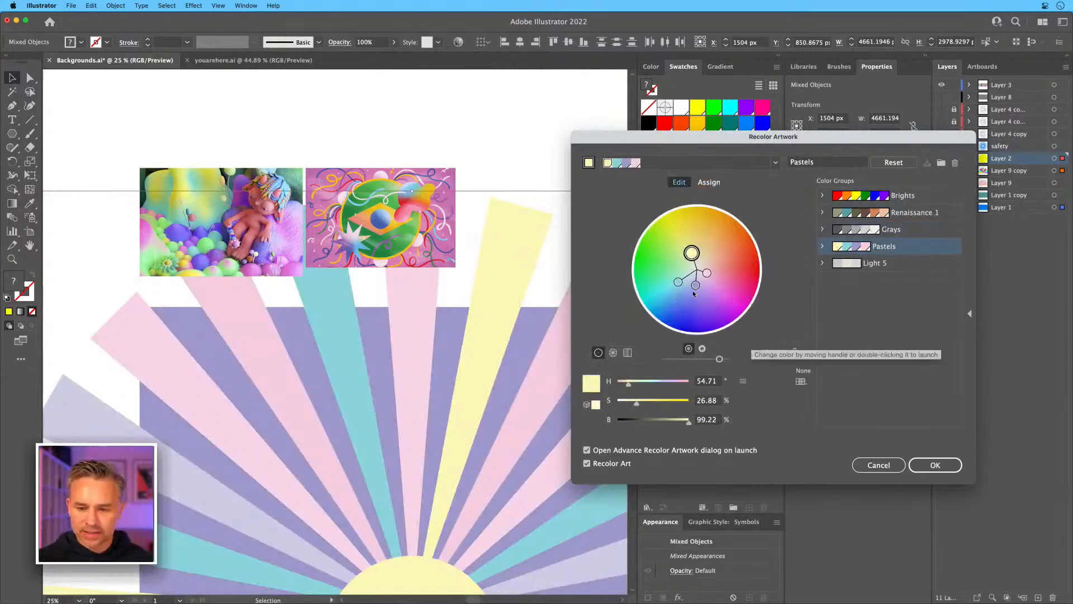
pyautogui.moveTo(695, 285); pyautogui.dragTo(688, 243)
pyautogui.click(714, 274)
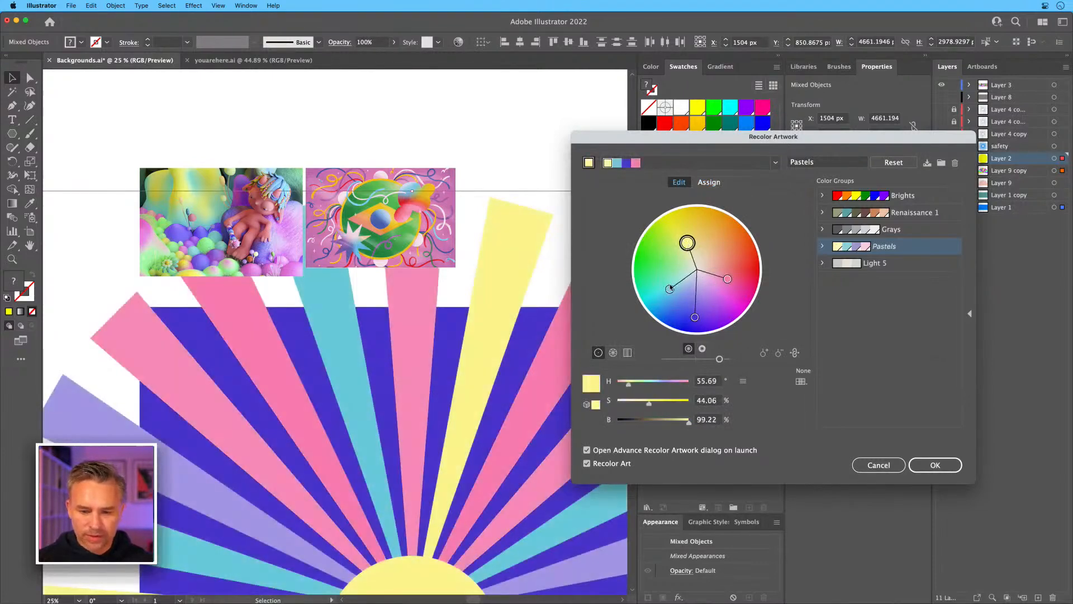
pyautogui.click(670, 289)
pyautogui.moveTo(669, 290); pyautogui.dragTo(668, 295)
pyautogui.moveTo(727, 278); pyautogui.dragTo(740, 279)
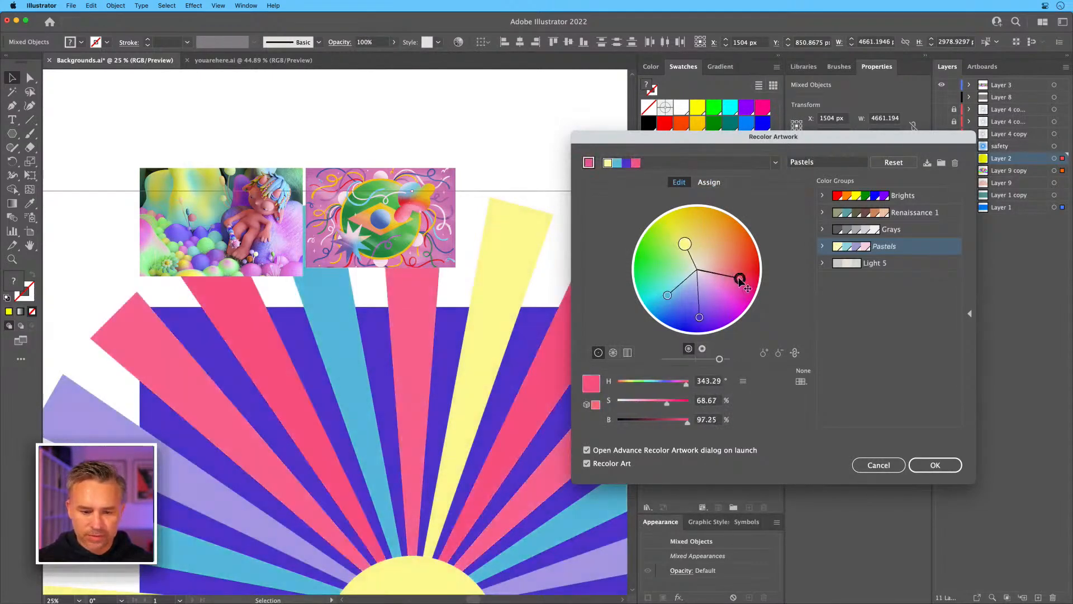
pyautogui.moveTo(686, 244); pyautogui.dragTo(692, 233)
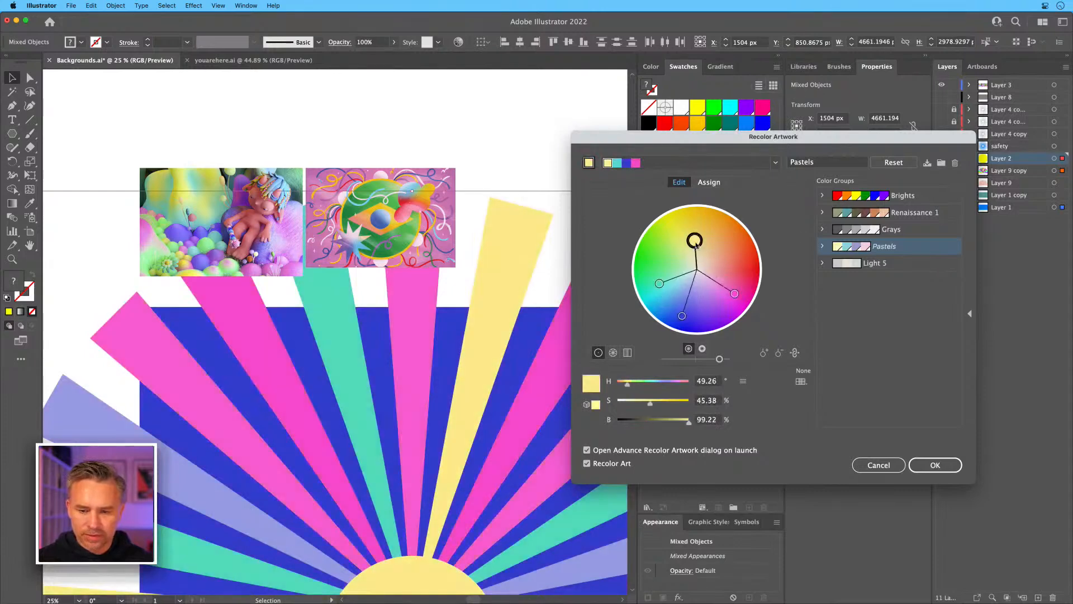
# Reset the recoloring to the artwork colors, try the Brights color group, and reset again.
pyautogui.click(708, 182)
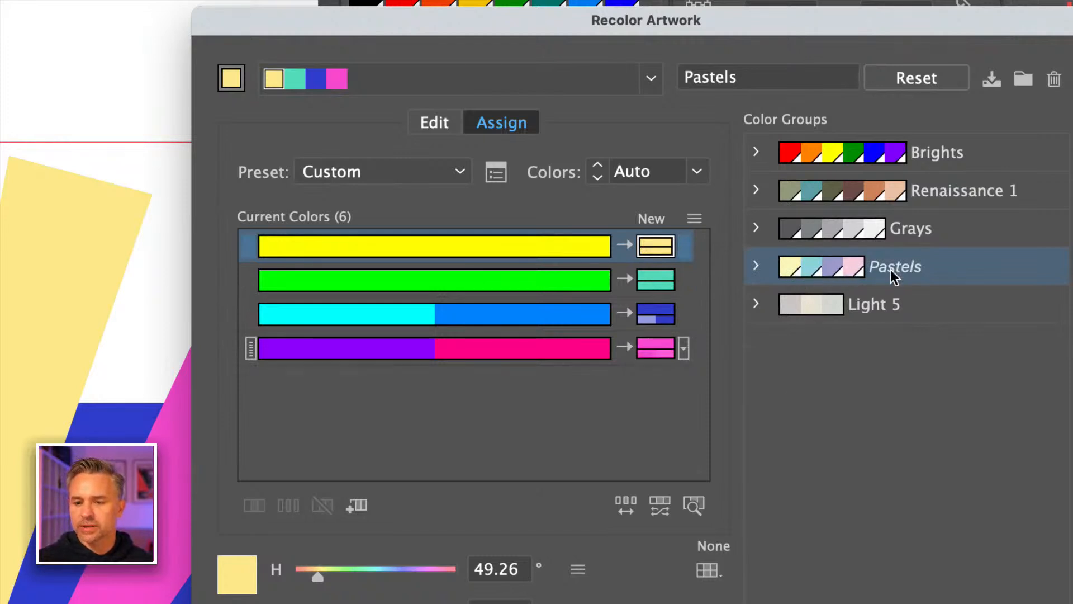
pyautogui.click(917, 79)
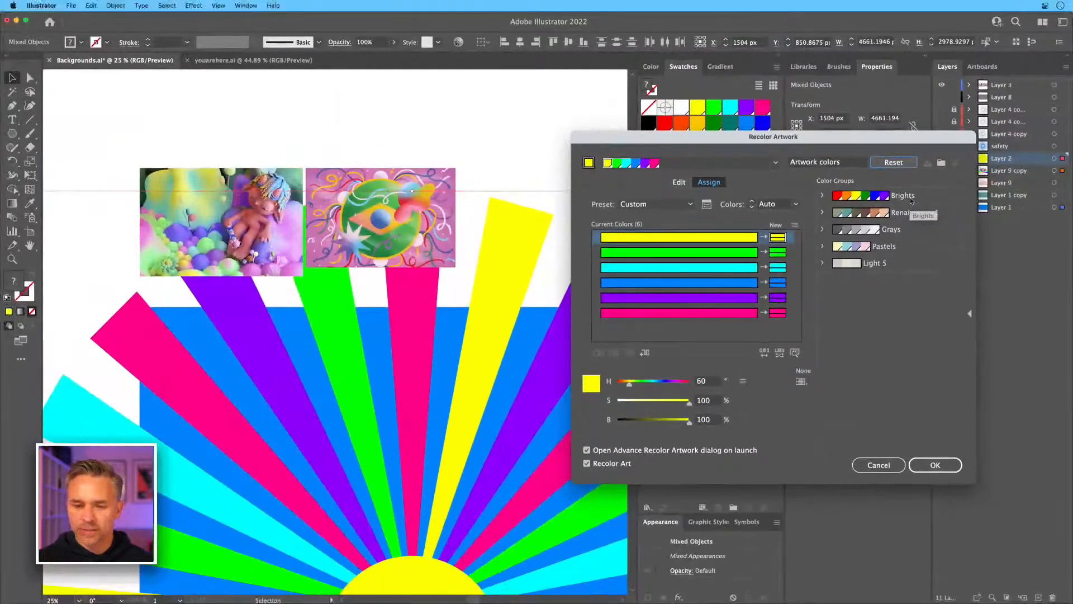
pyautogui.click(954, 162)
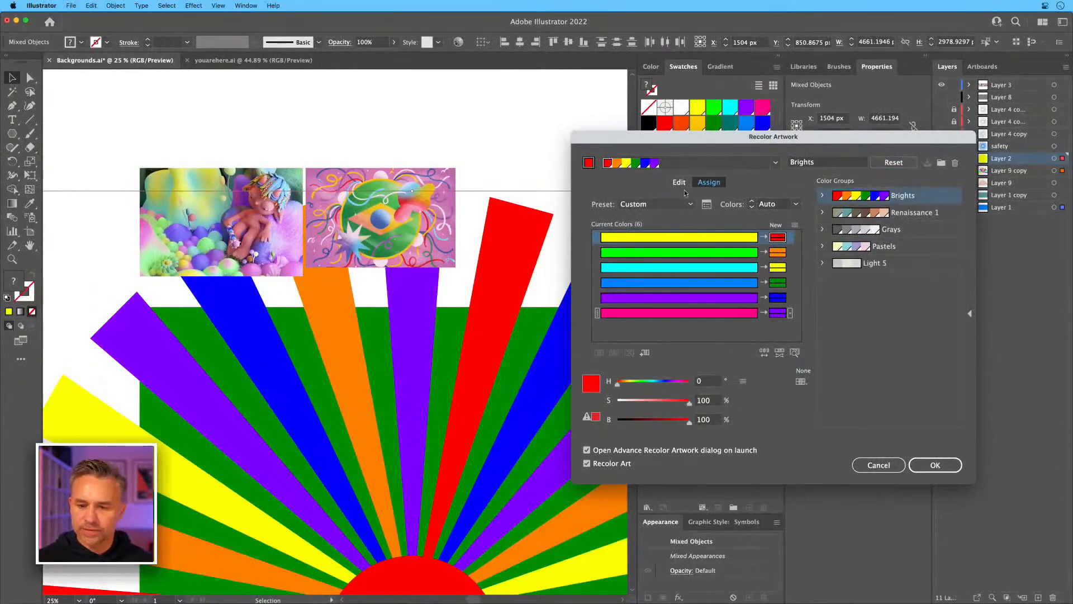
pyautogui.click(889, 163)
# Apply the Complementary 2 harmony rule to the sunburst and show its colors on the color wheel.
pyautogui.click(775, 163)
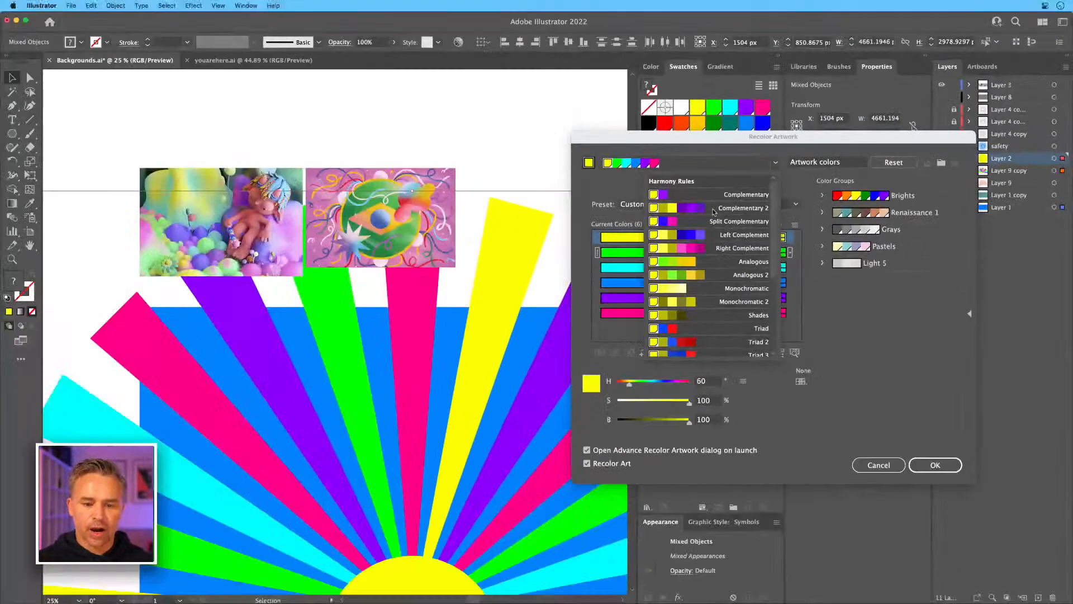
pyautogui.click(510, 208)
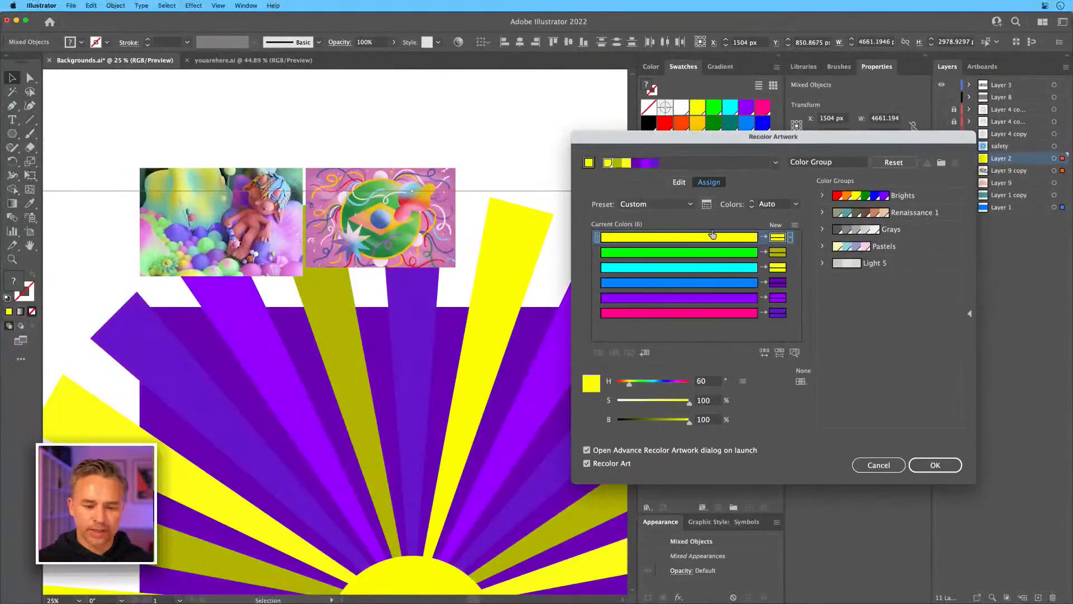
pyautogui.click(679, 183)
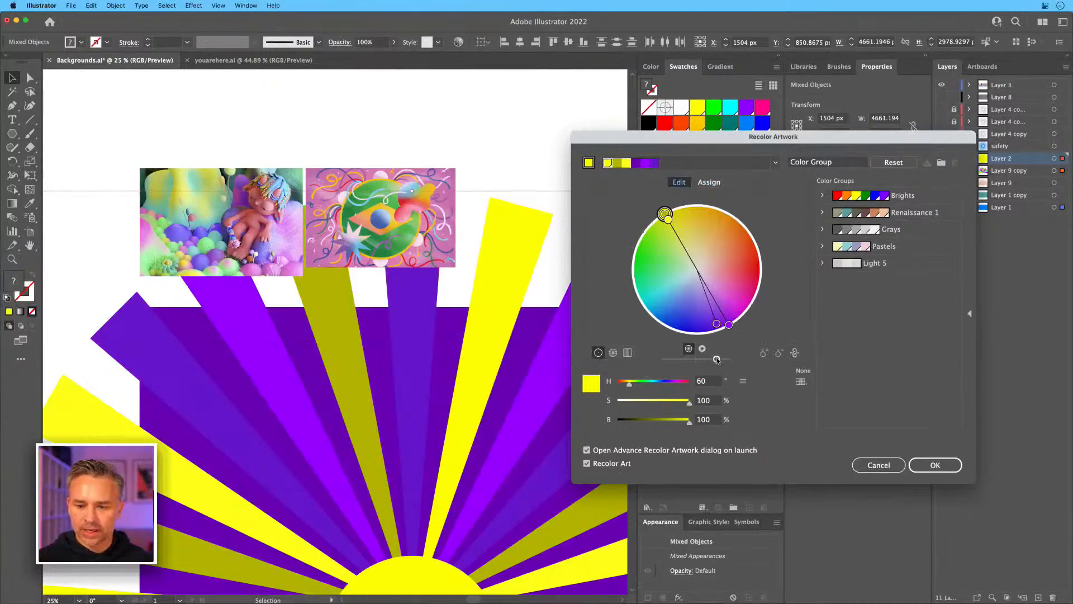
# Rotate the linked harmony colors on the wheel so the bright violet becomes hot pink, and unlink the harmony colors.
pyautogui.click(730, 325)
pyautogui.moveTo(730, 325)
pyautogui.mouseDown()
pyautogui.moveTo(679, 329)
pyautogui.moveTo(647, 313)
pyautogui.moveTo(765, 313)
pyautogui.moveTo(743, 322)
pyautogui.moveTo(746, 336)
pyautogui.moveTo(721, 336)
pyautogui.moveTo(751, 310)
pyautogui.moveTo(712, 330)
pyautogui.moveTo(736, 309)
pyautogui.moveTo(723, 305)
pyautogui.moveTo(732, 328)
pyautogui.mouseUp()
pyautogui.click(795, 352)
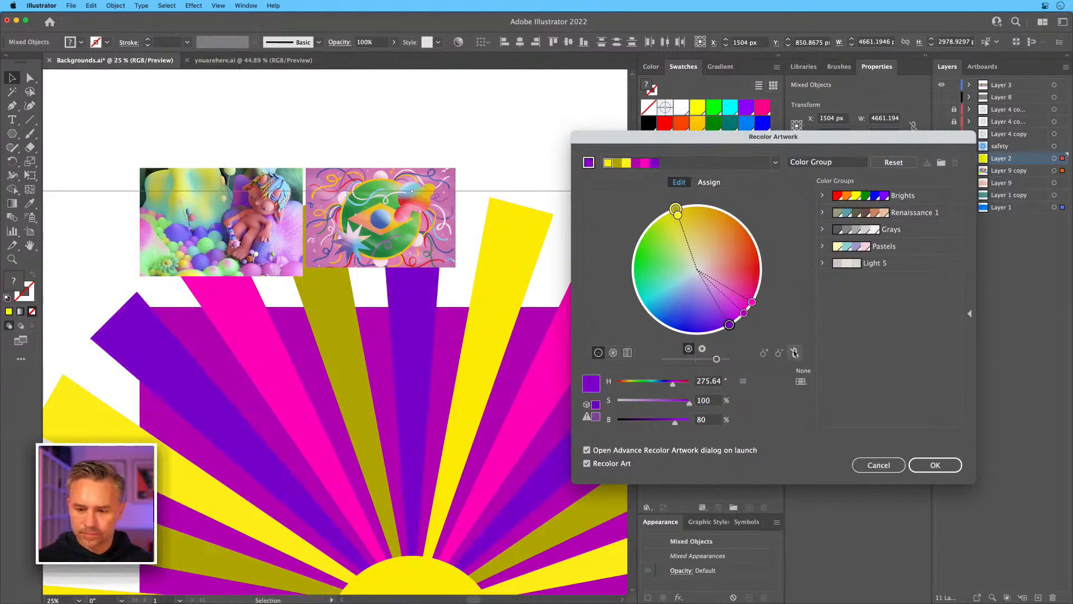
# Turn the dark yellow into a light peach with hue 11.54, saturation 29.34 and brightness 100, apply the recoloring and deselect.
pyautogui.moveTo(676, 209)
pyautogui.mouseDown()
pyautogui.moveTo(704, 216)
pyautogui.moveTo(700, 233)
pyautogui.mouseUp()
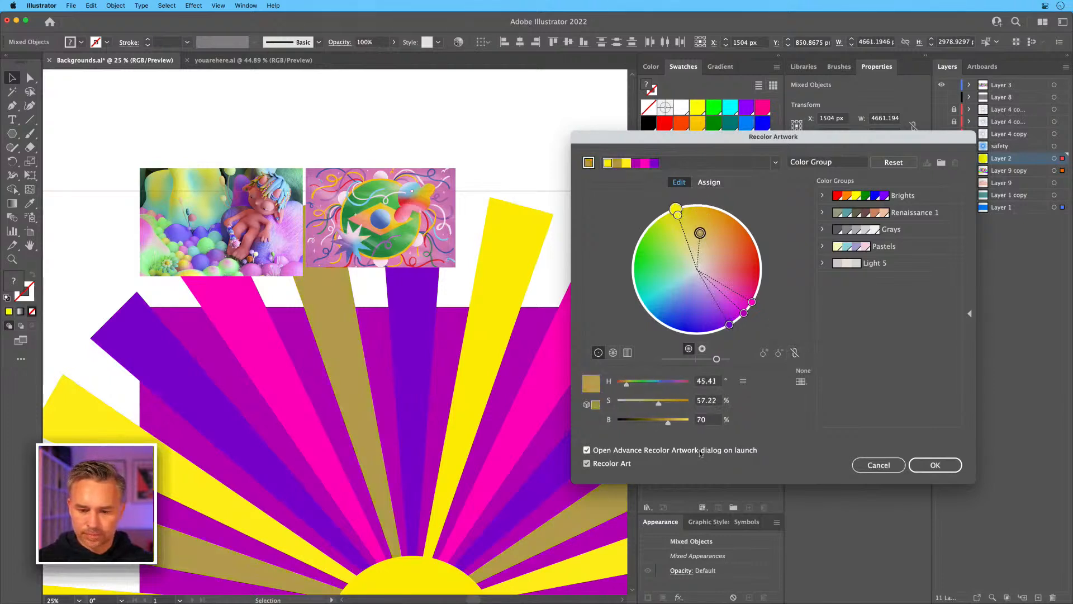
pyautogui.click(679, 423)
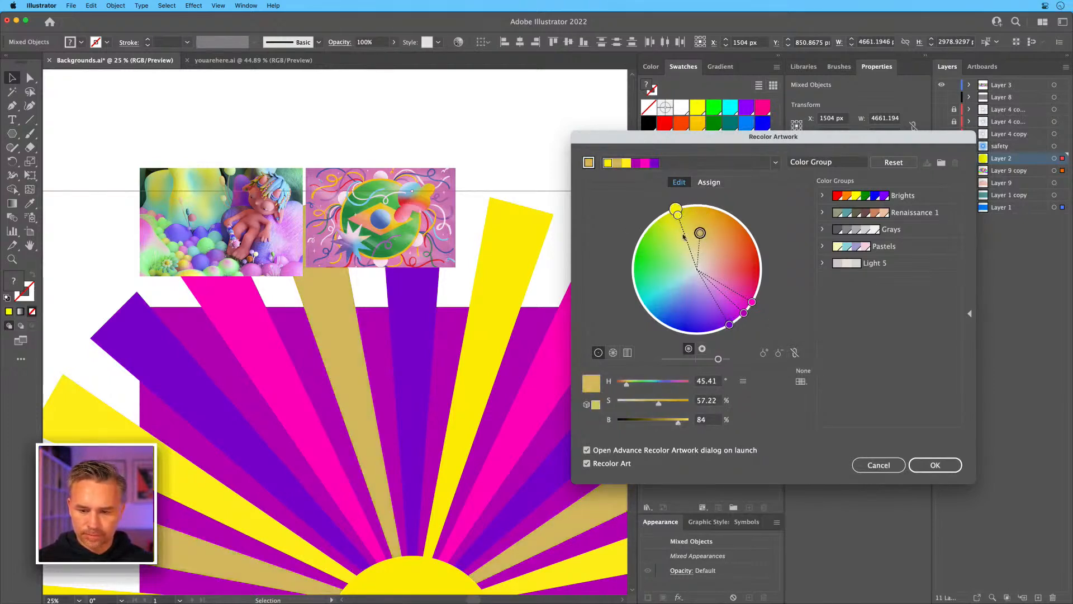
pyautogui.moveTo(700, 232); pyautogui.dragTo(715, 262)
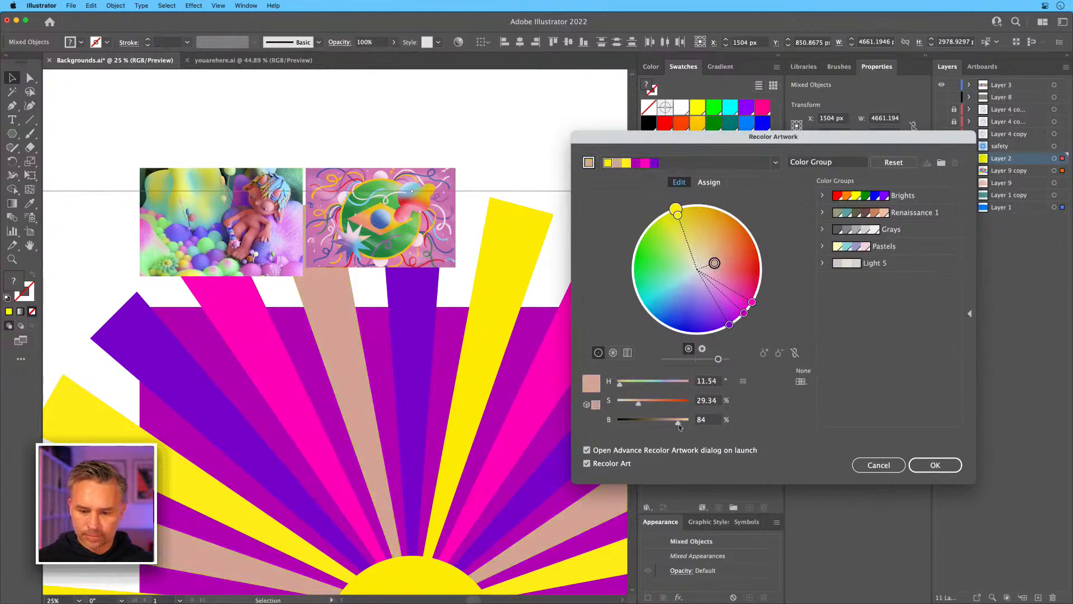
pyautogui.moveTo(679, 425); pyautogui.dragTo(769, 433)
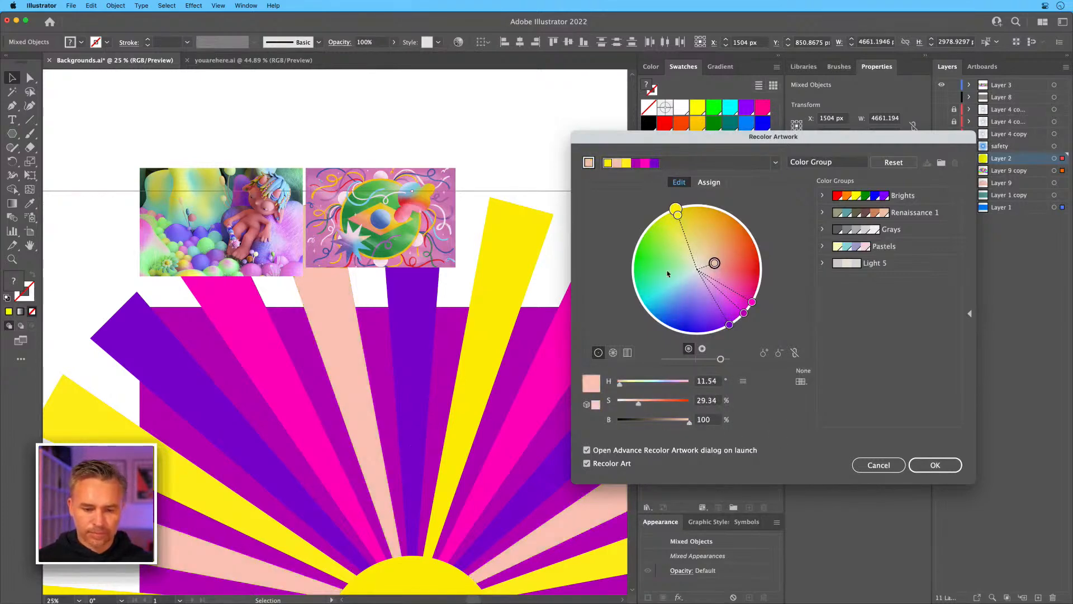
pyautogui.click(935, 465)
pyautogui.click(383, 96)
pyautogui.press('a')
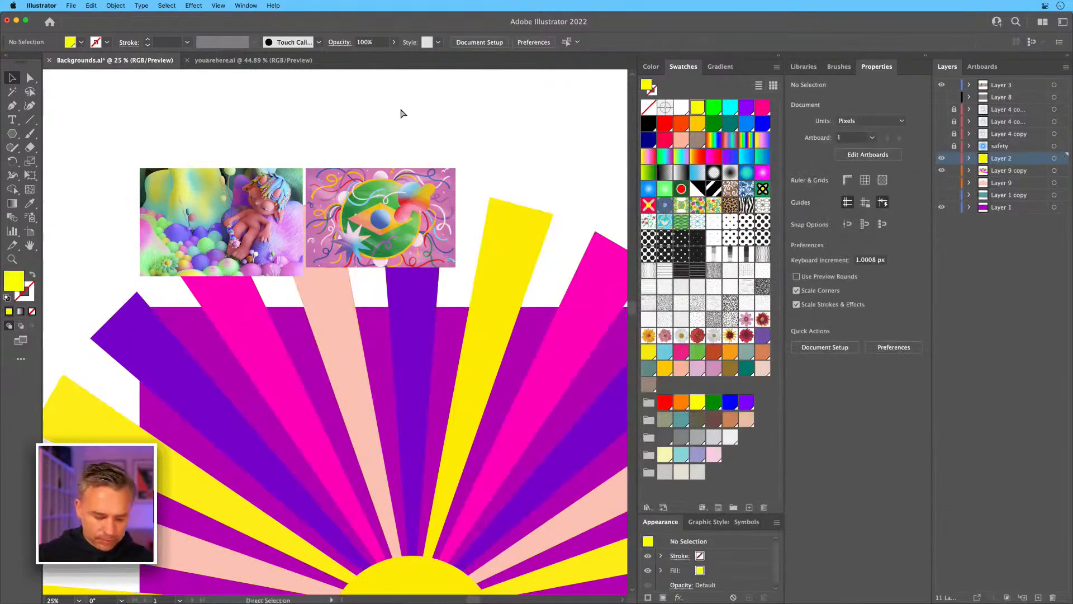
# Reopen Recolor Artwork for all the artwork, review its color wheel and color assignments, and close it without changes.
pyautogui.press('super+a')
pyautogui.click(116, 6)
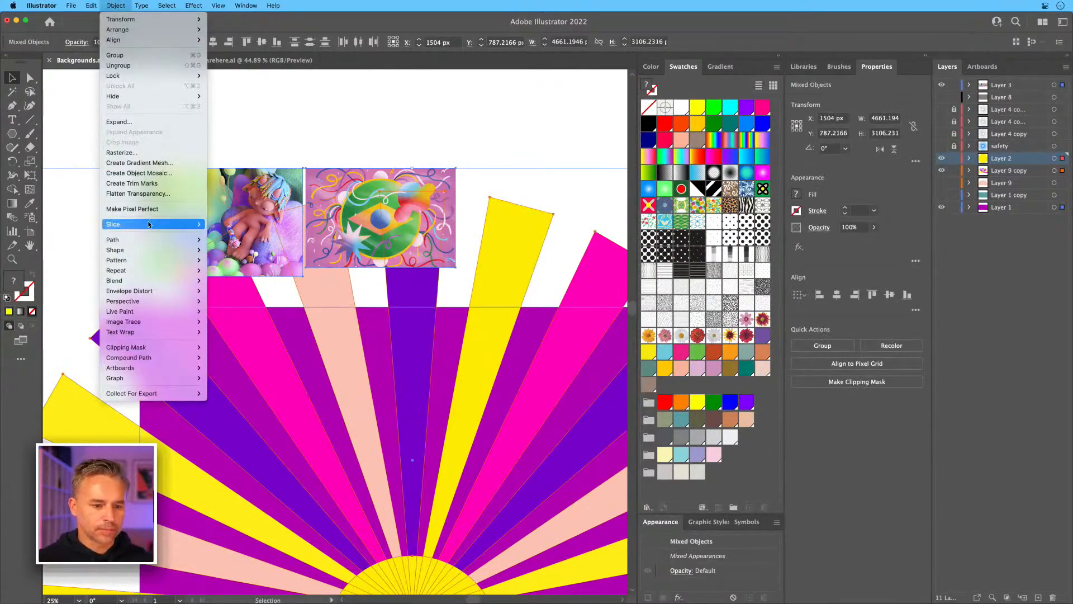
pyautogui.moveTo(94, 5)
pyautogui.moveTo(115, 188)
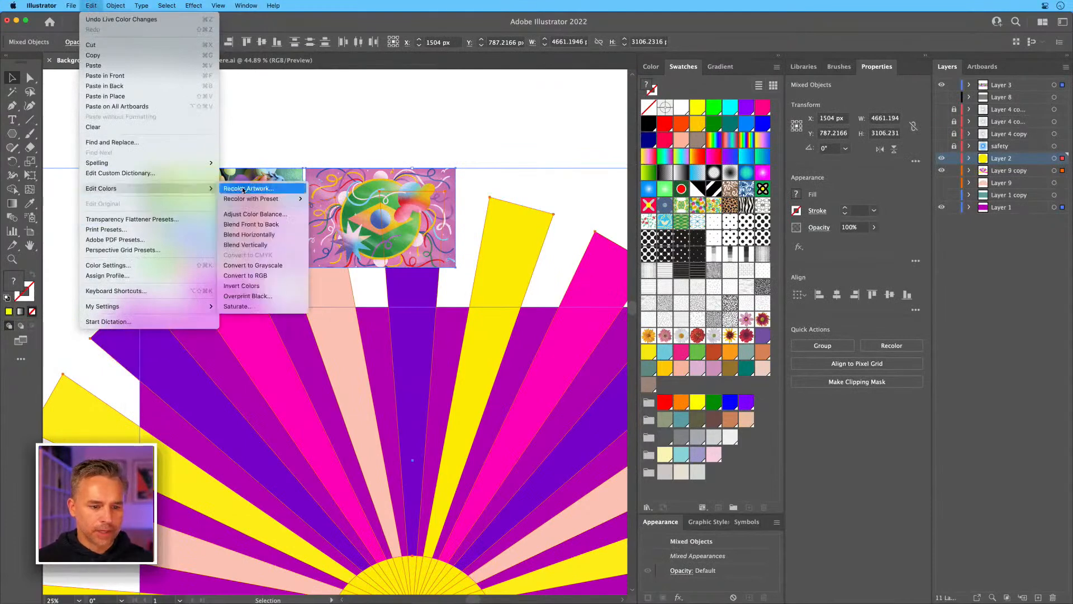
pyautogui.click(242, 188)
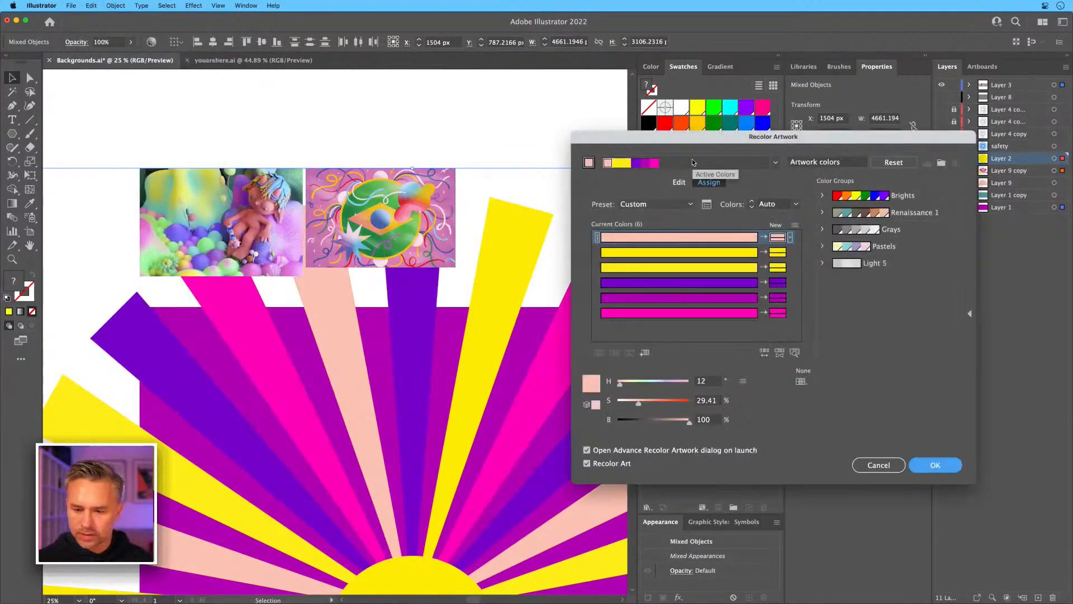
pyautogui.moveTo(749, 148); pyautogui.dragTo(676, 139)
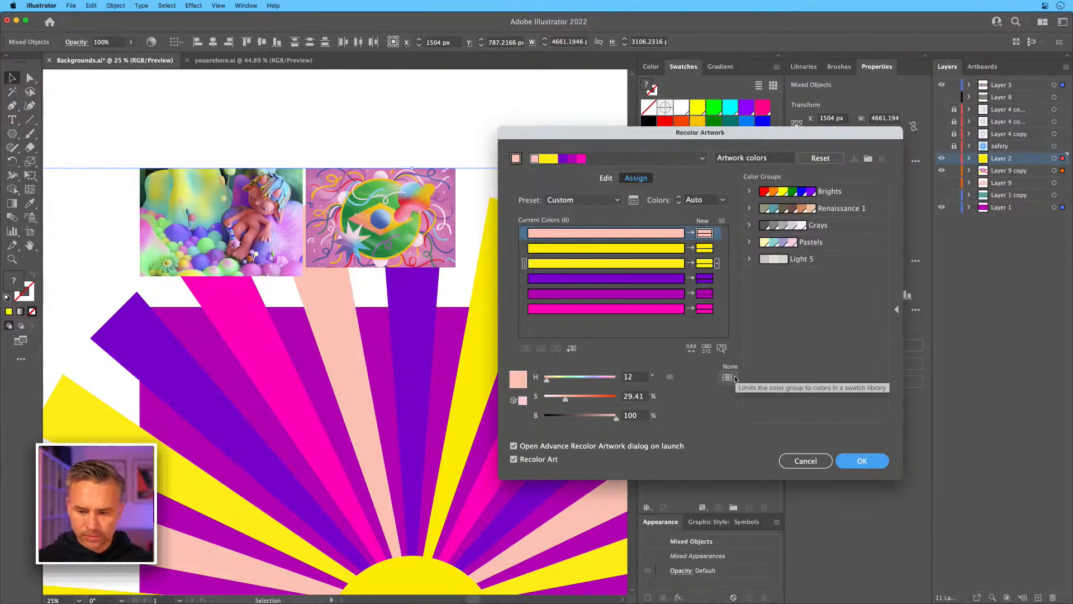
pyautogui.click(607, 180)
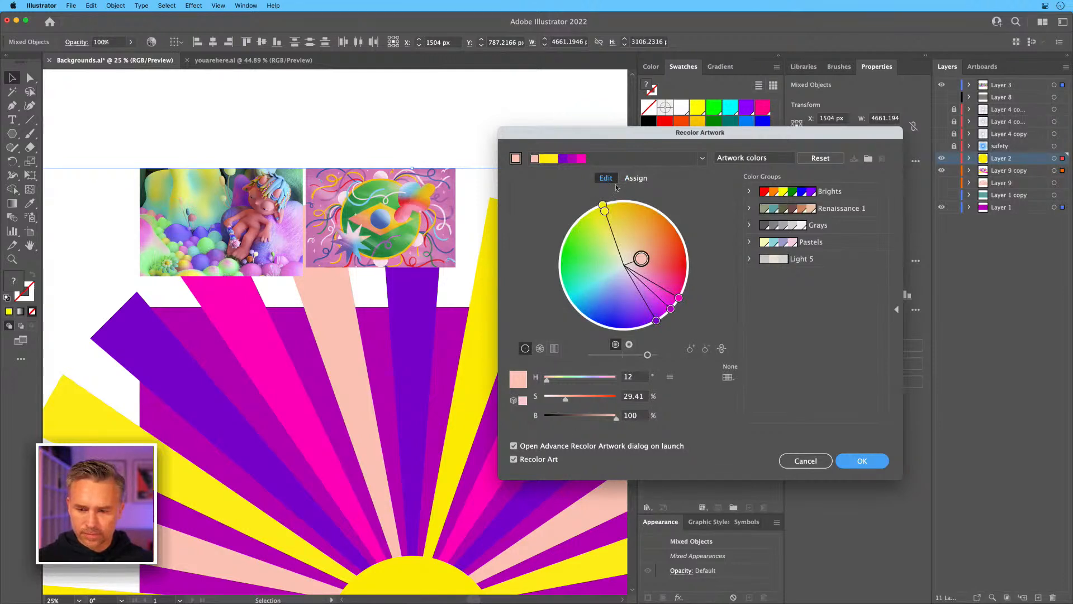
pyautogui.click(636, 178)
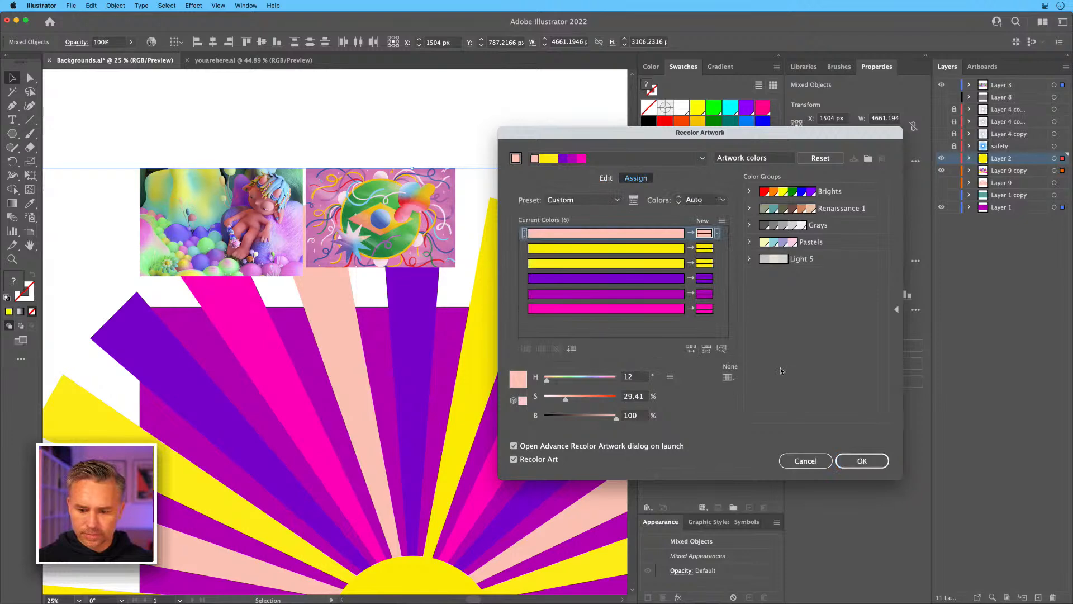
pyautogui.click(805, 460)
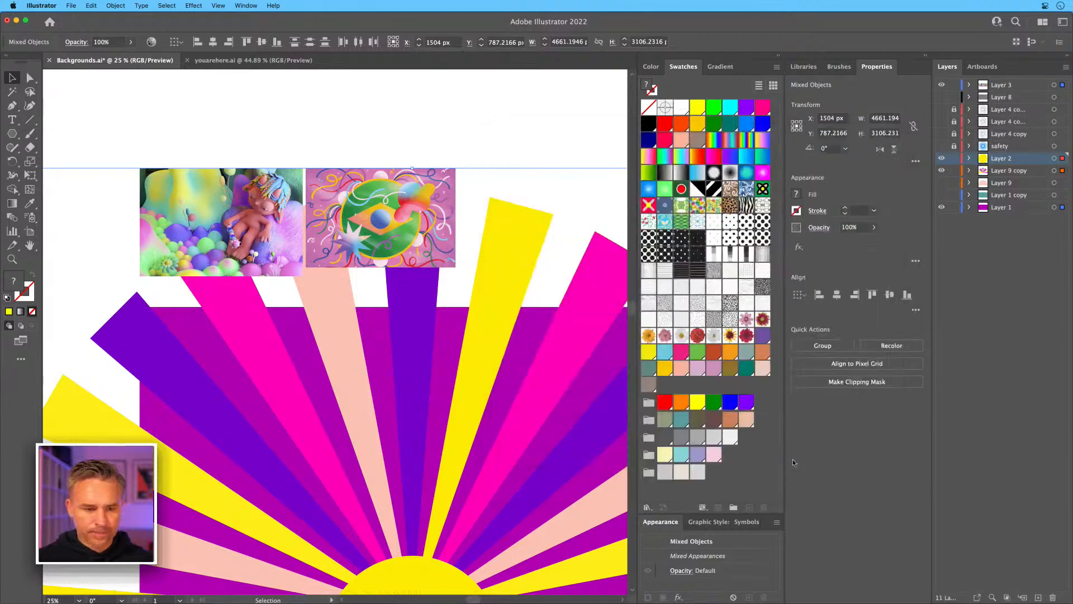
# Show and activate Layer 8, and lock Layer 9 copy, Layer 9, Layer 1 copy and Layer 1.
pyautogui.click(170, 136)
pyautogui.scroll(-4, 360, 239)
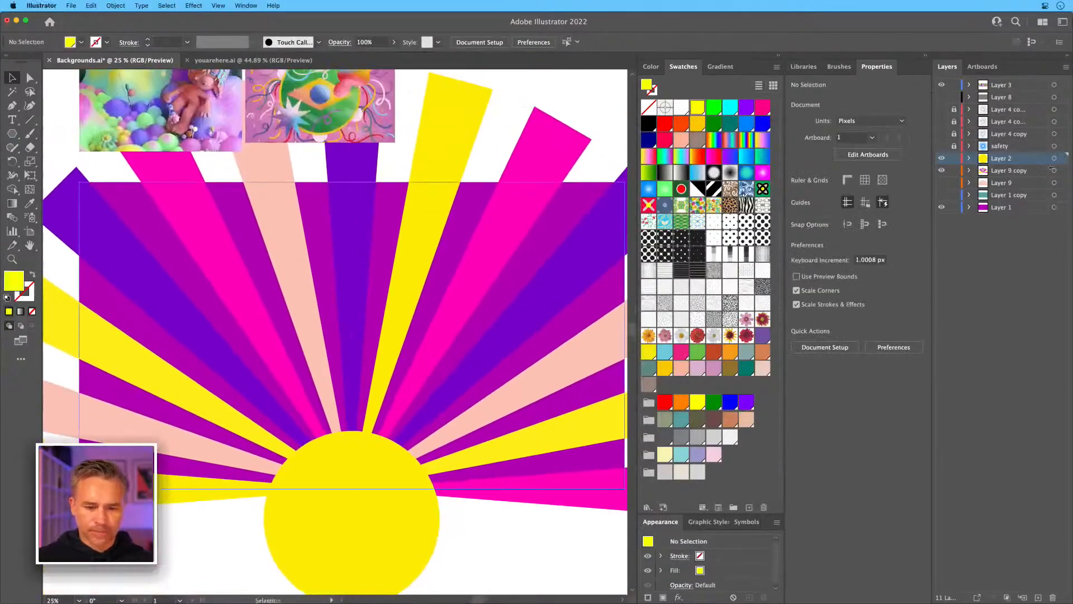
pyautogui.click(942, 97)
pyautogui.click(1006, 98)
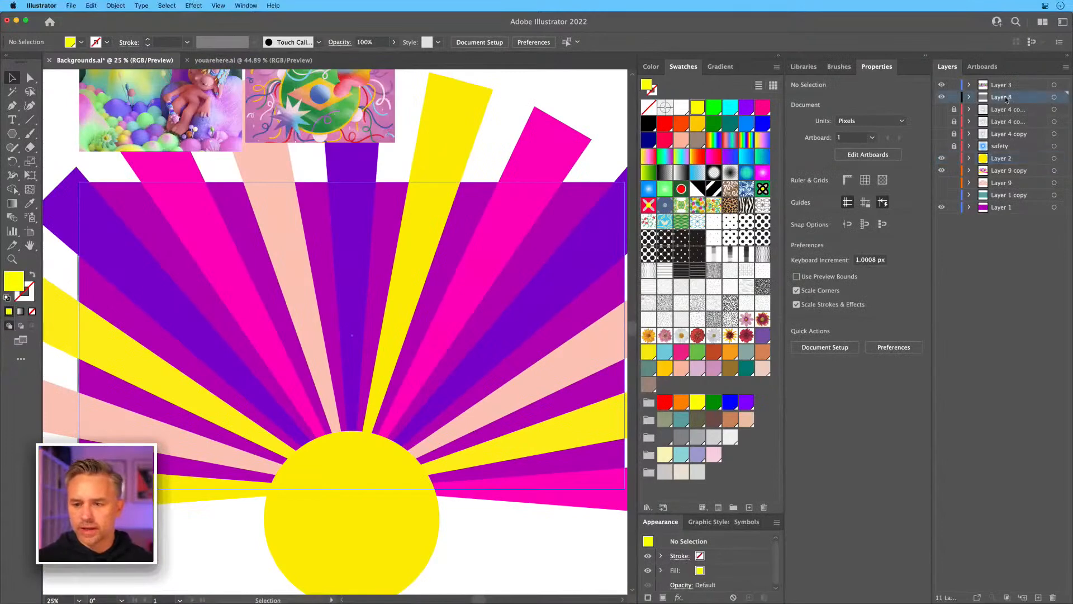
pyautogui.press('super+equal')
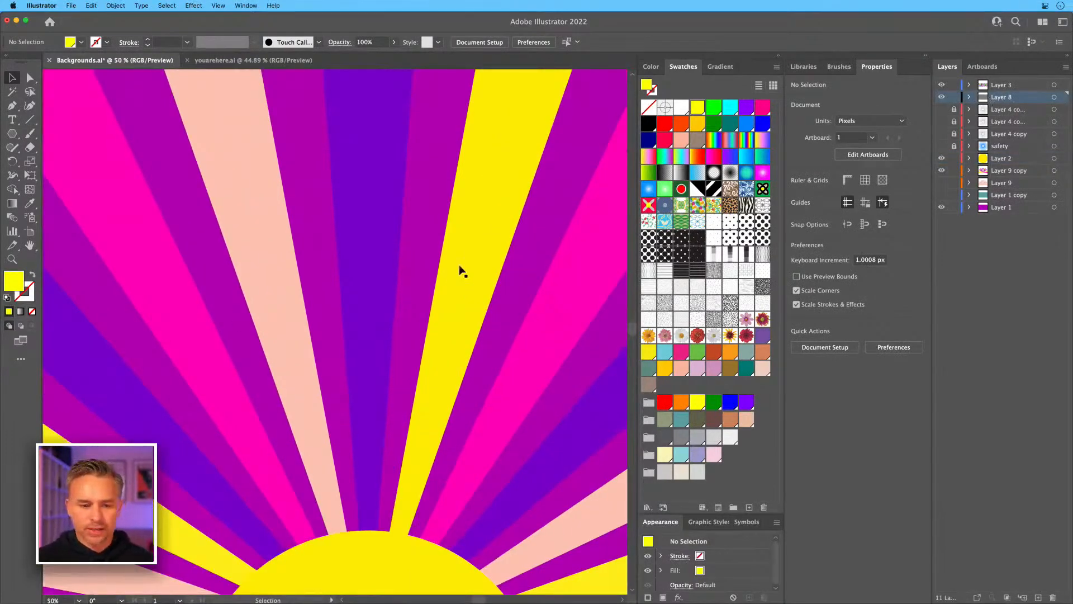
pyautogui.moveTo(954, 171); pyautogui.dragTo(954, 207)
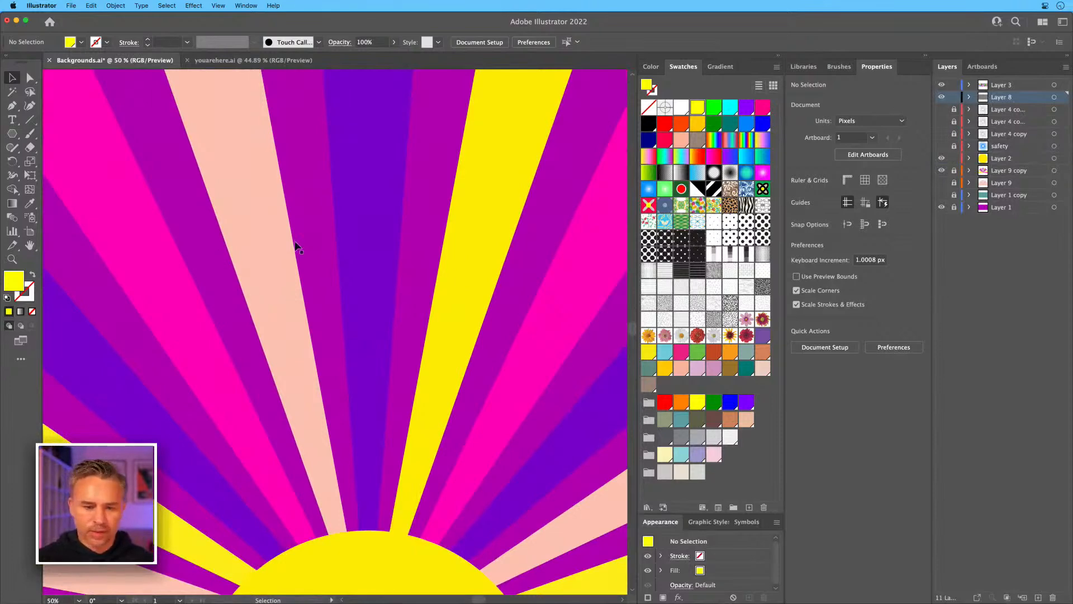
# Open the Film Grain effect of the Layer 8 rectangle and try Grain 20 with Highlight Area 14.
pyautogui.click(339, 239)
pyautogui.click(166, 6)
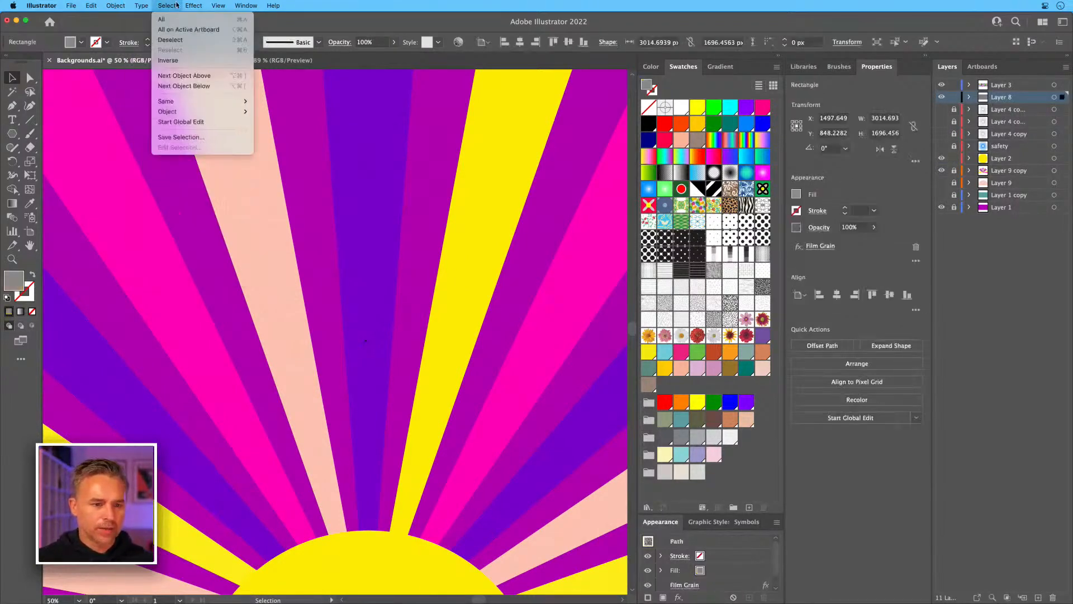
pyautogui.click(193, 6)
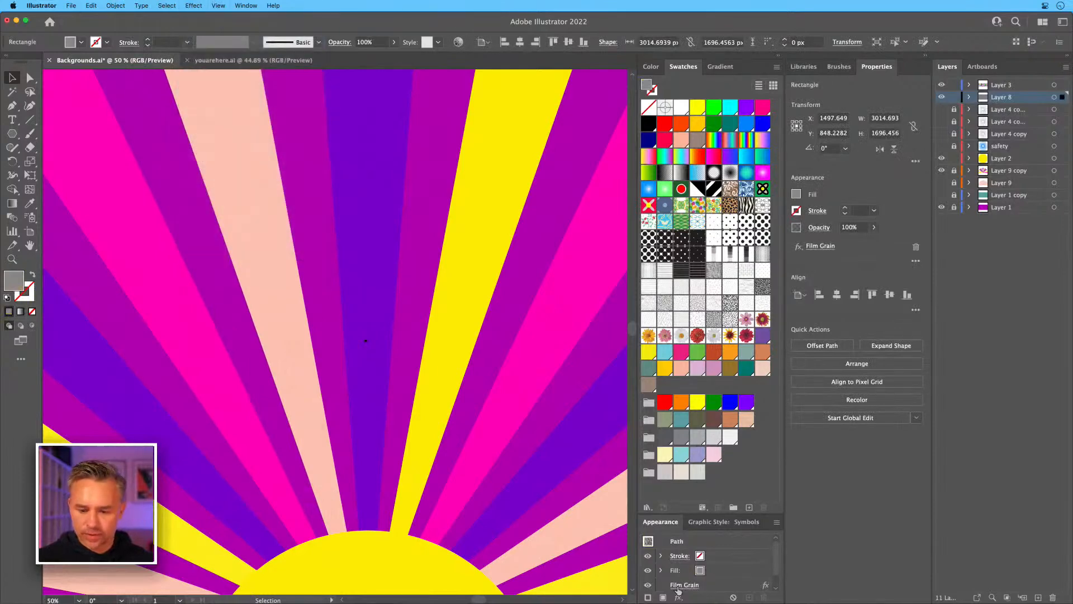
pyautogui.scroll(-2, 732, 577)
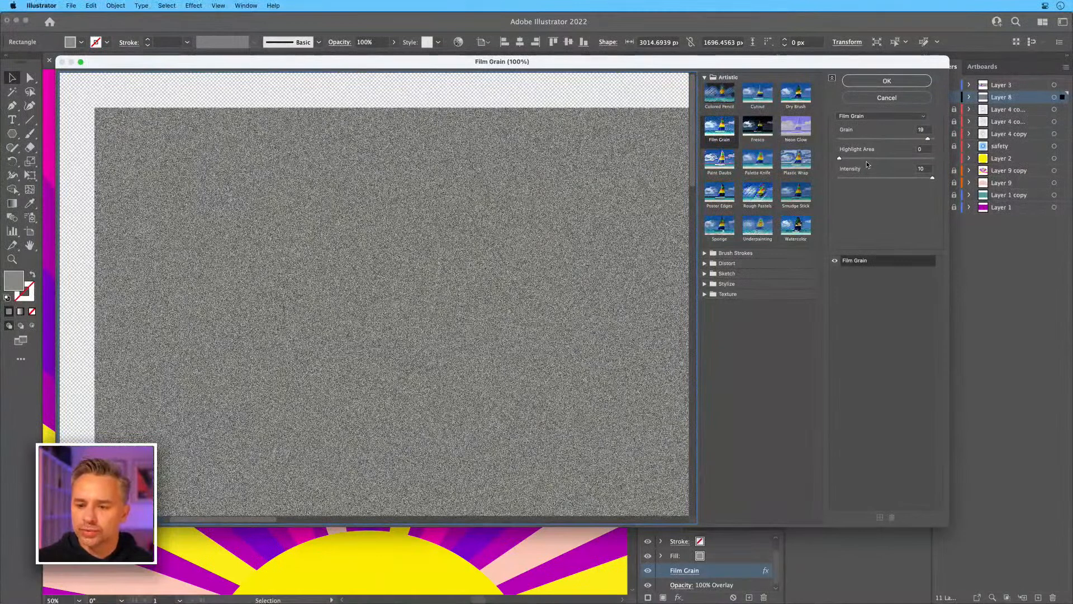
pyautogui.click(884, 159)
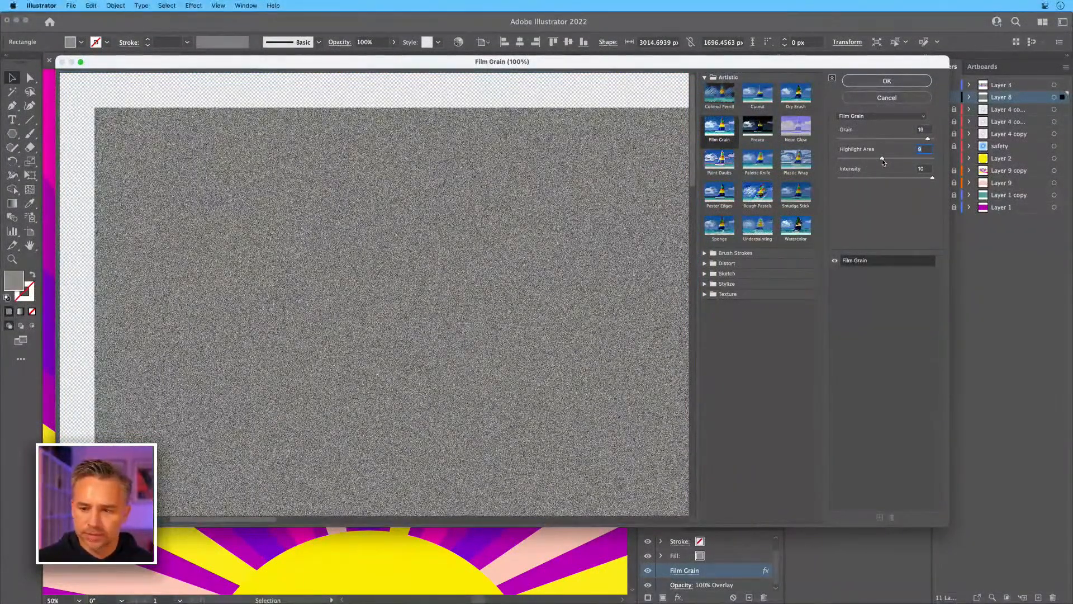
pyautogui.click(931, 139)
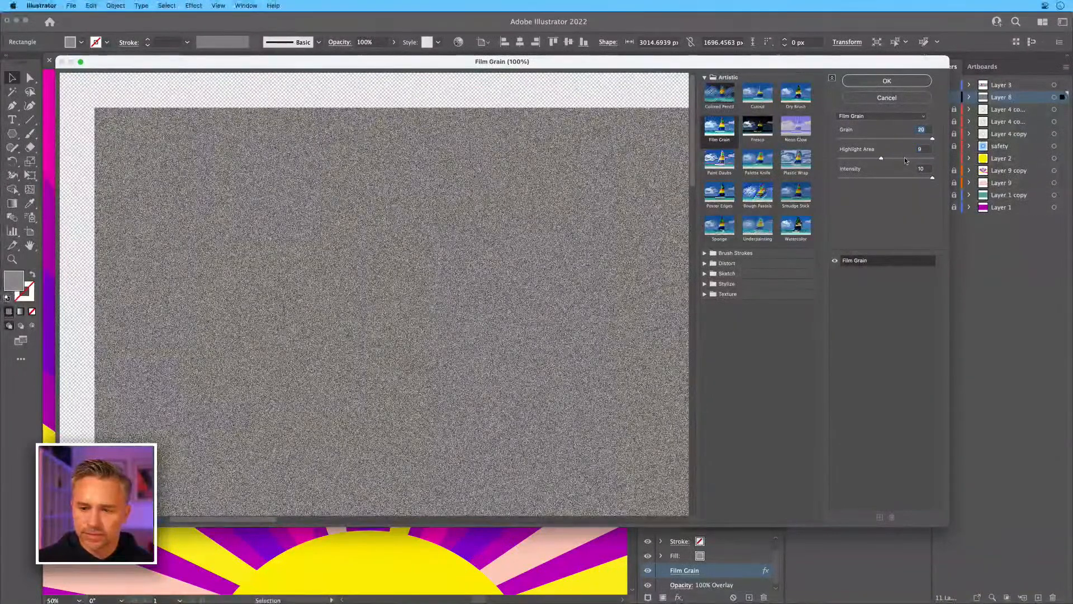
# Try the Halftone Pattern sketch effect on the rectangle with Contrast 41 and a larger size.
pyautogui.click(704, 274)
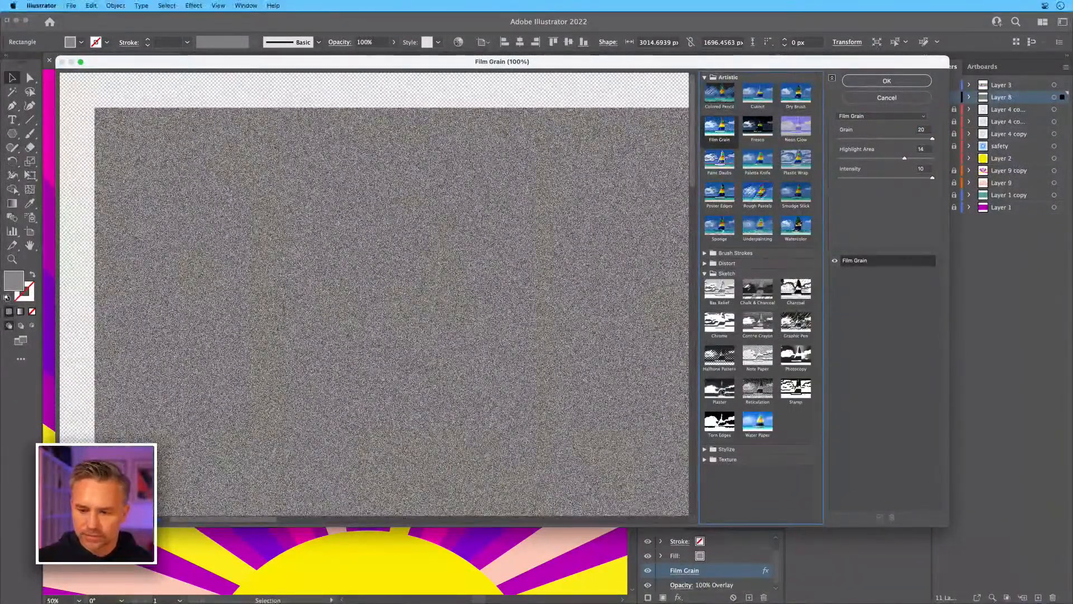
pyautogui.click(715, 362)
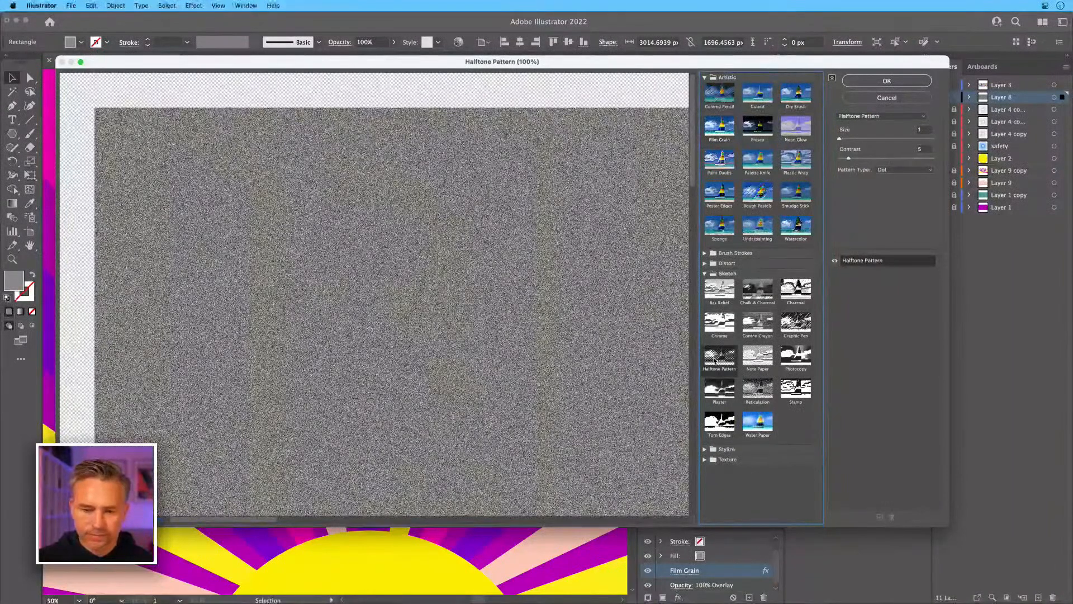
pyautogui.click(916, 159)
pyautogui.click(902, 139)
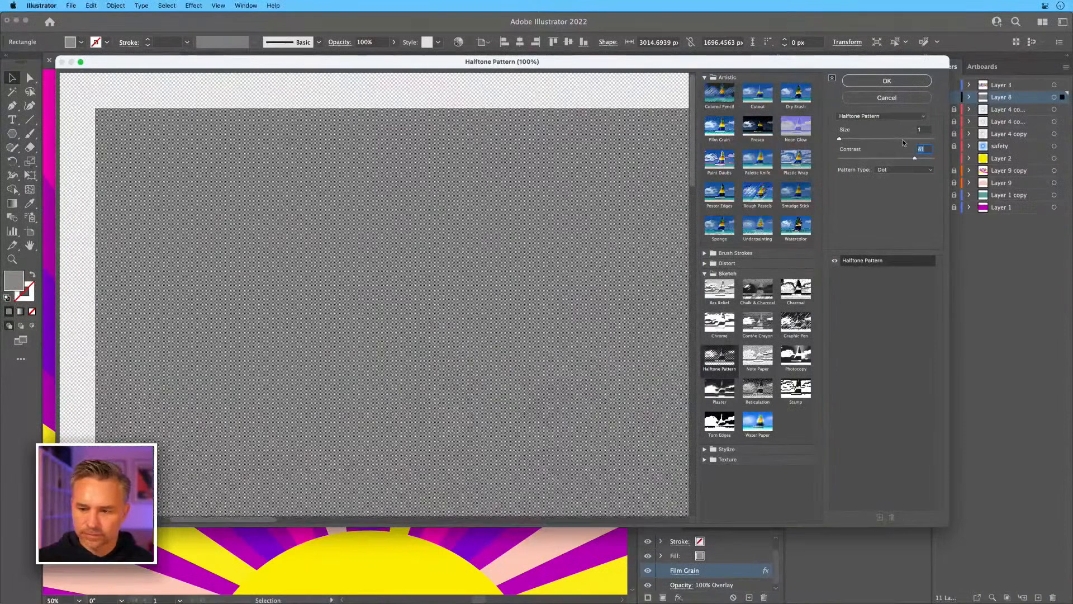
pyautogui.click(930, 139)
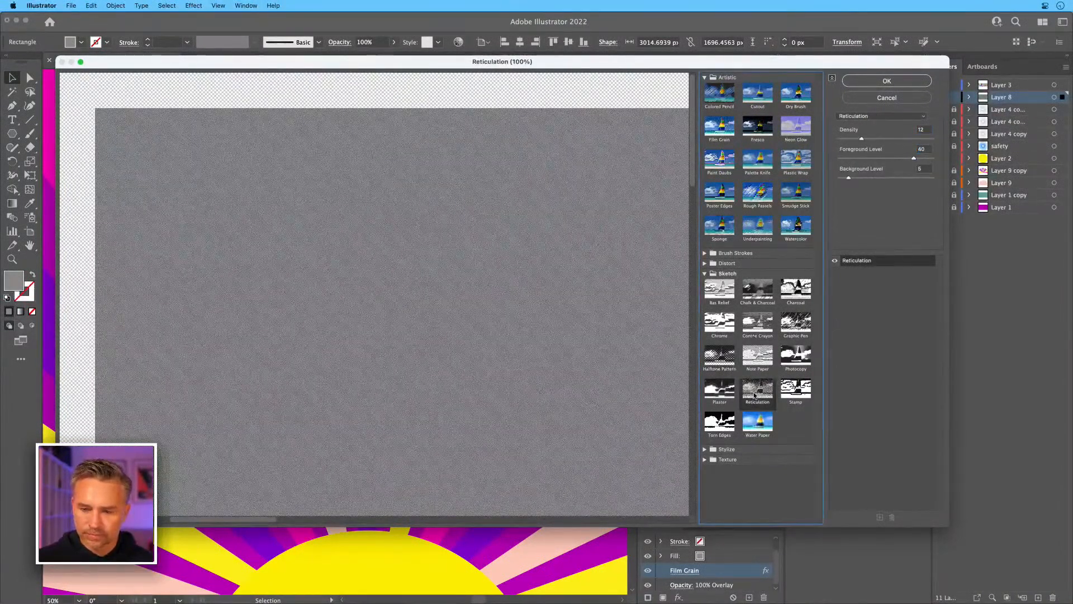
# Apply the Reticulation effect to the rectangle with Density 16, Foreground Level 20 and Background Level 18.
pyautogui.click(898, 139)
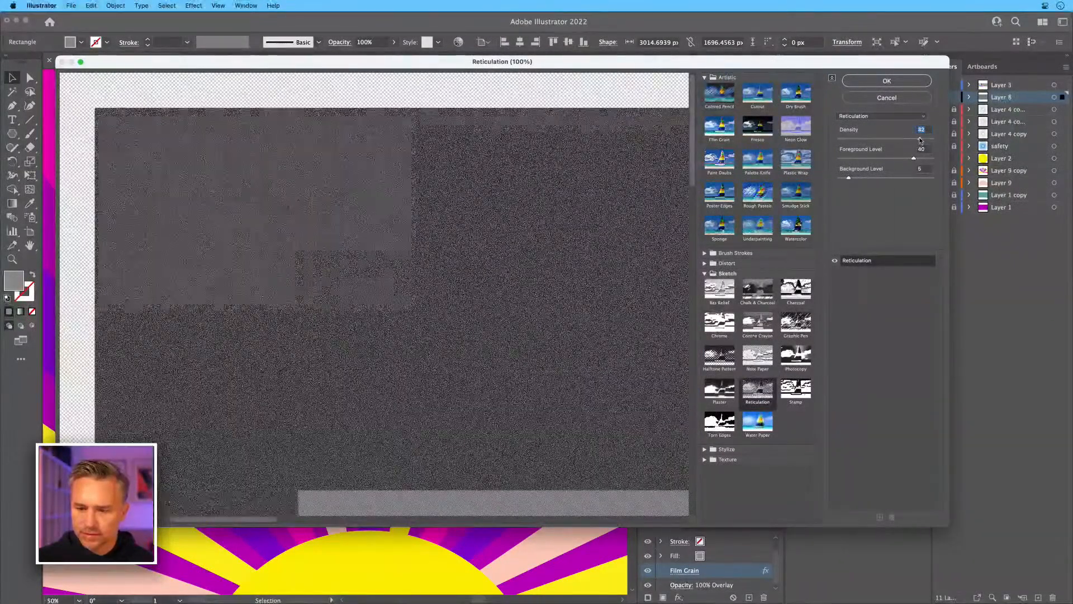
pyautogui.moveTo(920, 140); pyautogui.dragTo(869, 141)
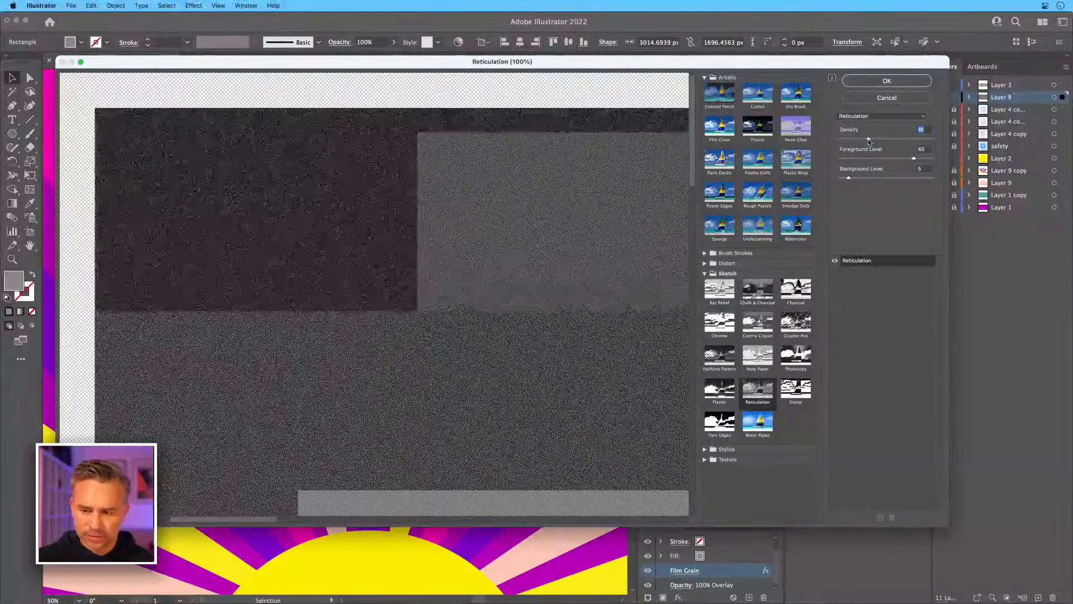
pyautogui.moveTo(849, 178); pyautogui.dragTo(875, 178)
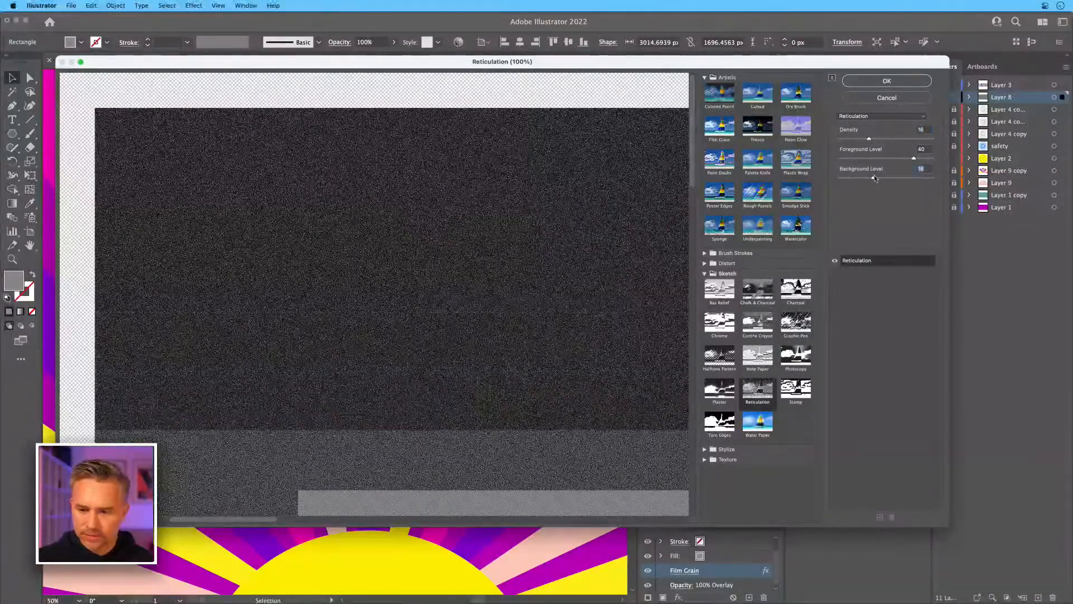
pyautogui.click(876, 159)
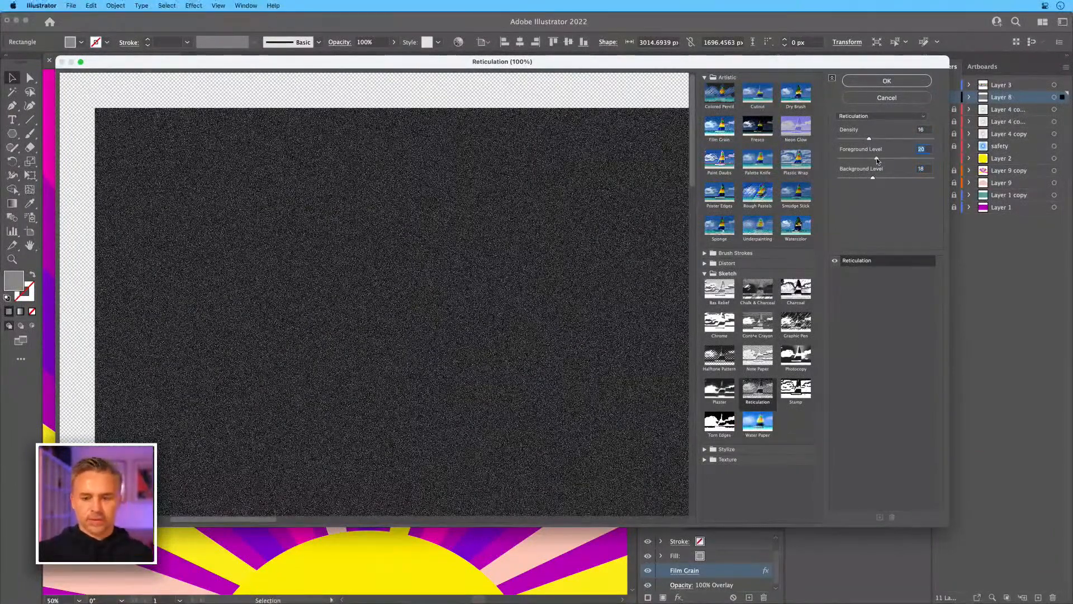
pyautogui.click(880, 81)
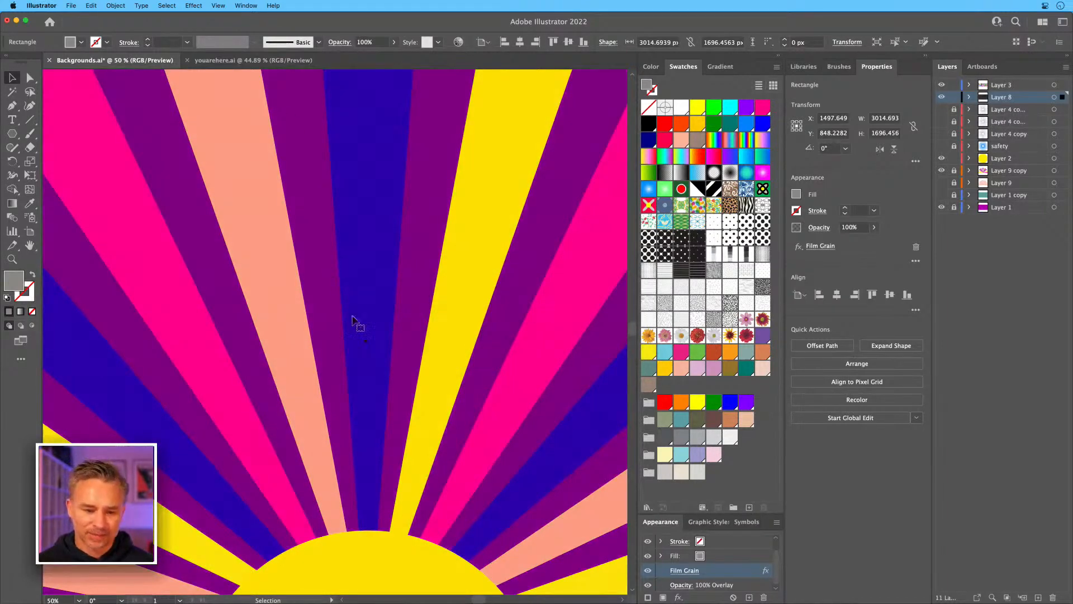
pyautogui.moveTo(367, 343); pyautogui.dragTo(367, 359)
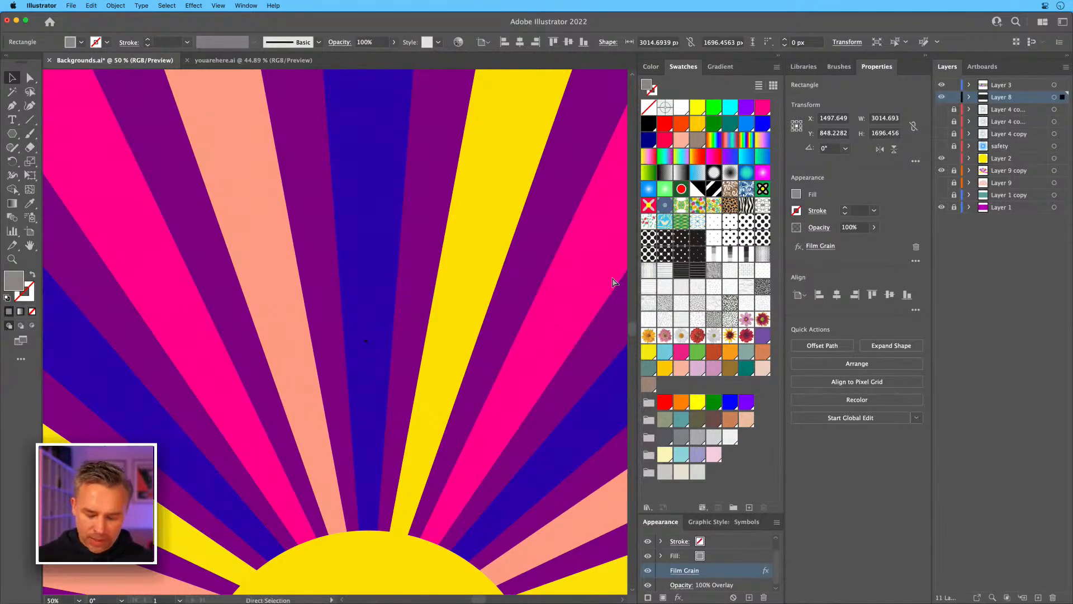
# Examine the film grain texture over the sunburst artwork at high and low magnification.
pyautogui.press('super+minus')
pyautogui.press('super+minus')
pyautogui.press('super+minus')
pyautogui.press('super+plus')
pyautogui.press('super+plus')
pyautogui.press('super+plus')
pyautogui.press('super+plus')
pyautogui.press('super+plus')
pyautogui.press('super+plus')
pyautogui.press('super+plus')
pyautogui.press('super+plus')
pyautogui.press('super+plus')
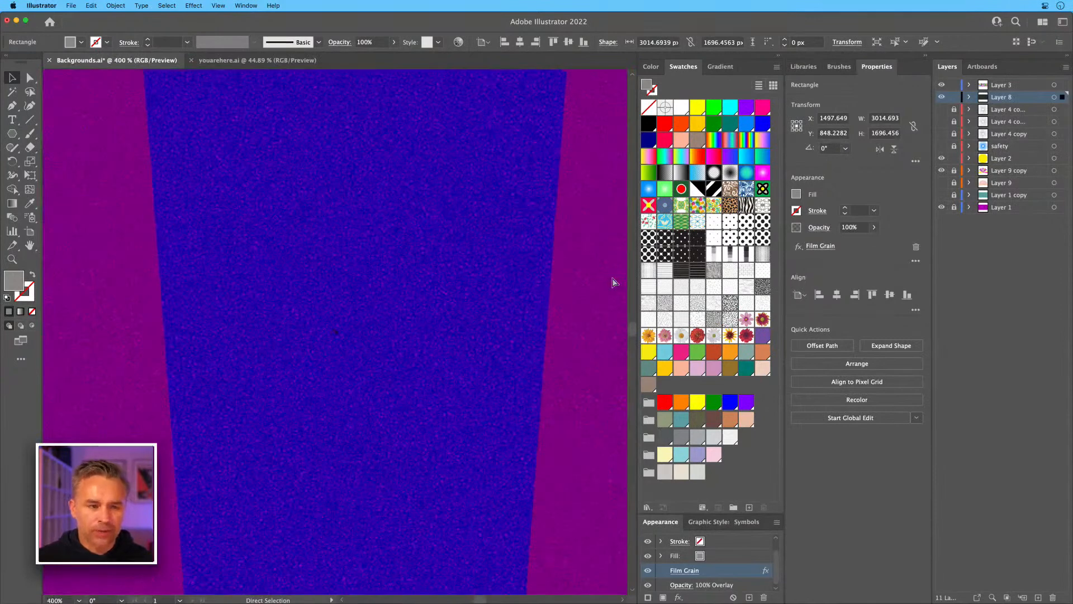
pyautogui.press('super+minus')
pyautogui.press('super+minus')
pyautogui.press('super+plus')
pyautogui.press('super+plus')
pyautogui.press('super+plus')
pyautogui.press('super+minus')
pyautogui.press('super+minus')
pyautogui.press('super+minus')
pyautogui.press('super+minus')
pyautogui.press('super+minus')
pyautogui.press('super+minus')
pyautogui.press('super+minus')
pyautogui.press('super+minus')
pyautogui.press('super+minus')
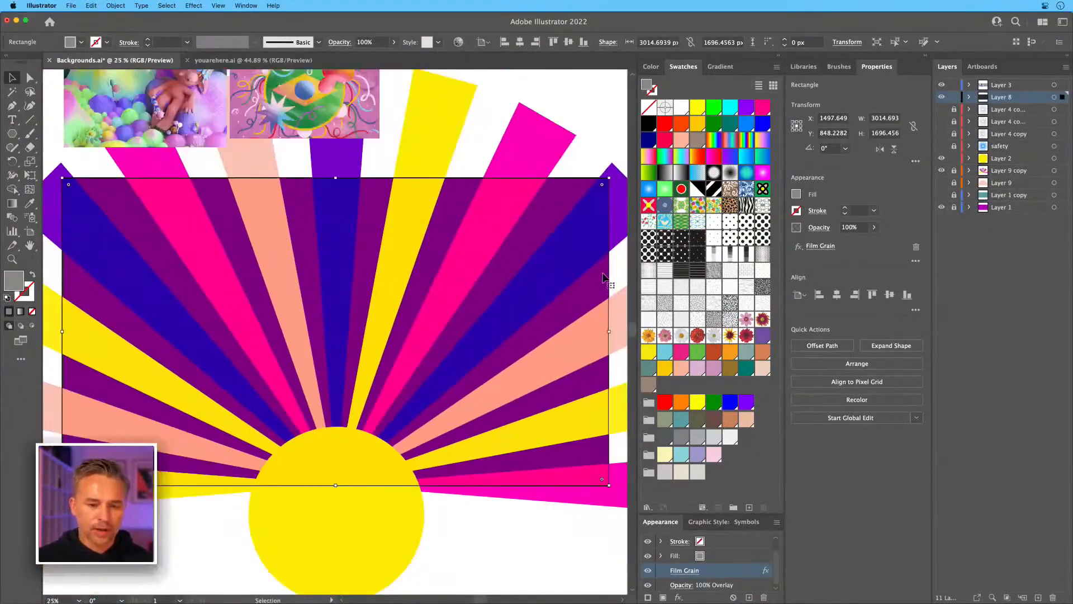
# Deselect the grain overlay rectangle and save the Backgrounds document.
pyautogui.click(568, 95)
pyautogui.moveTo(340, 175); pyautogui.dragTo(398, 195)
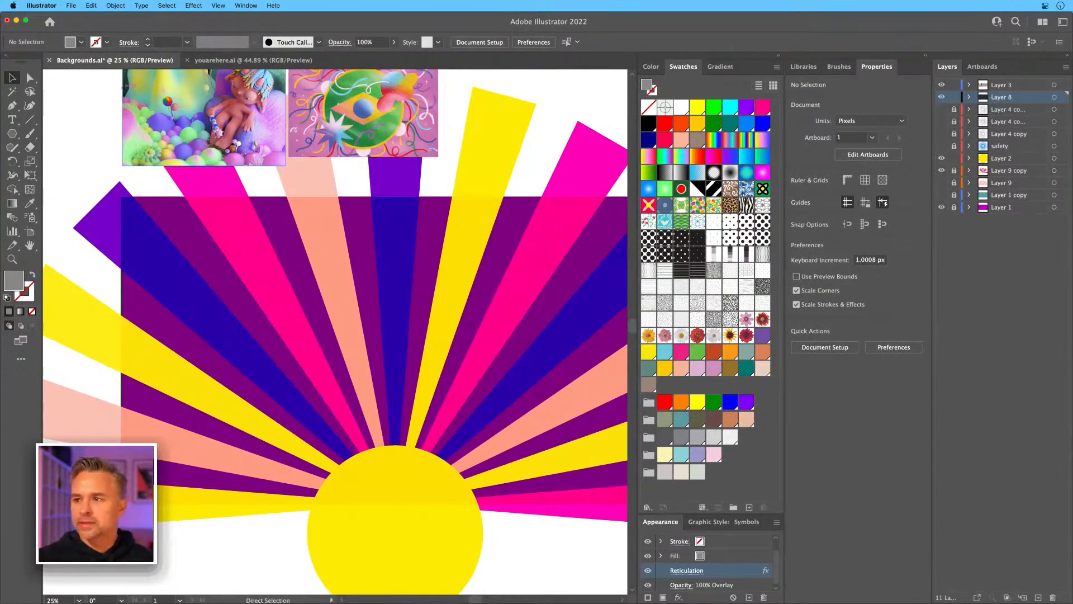
pyautogui.press('super+s')
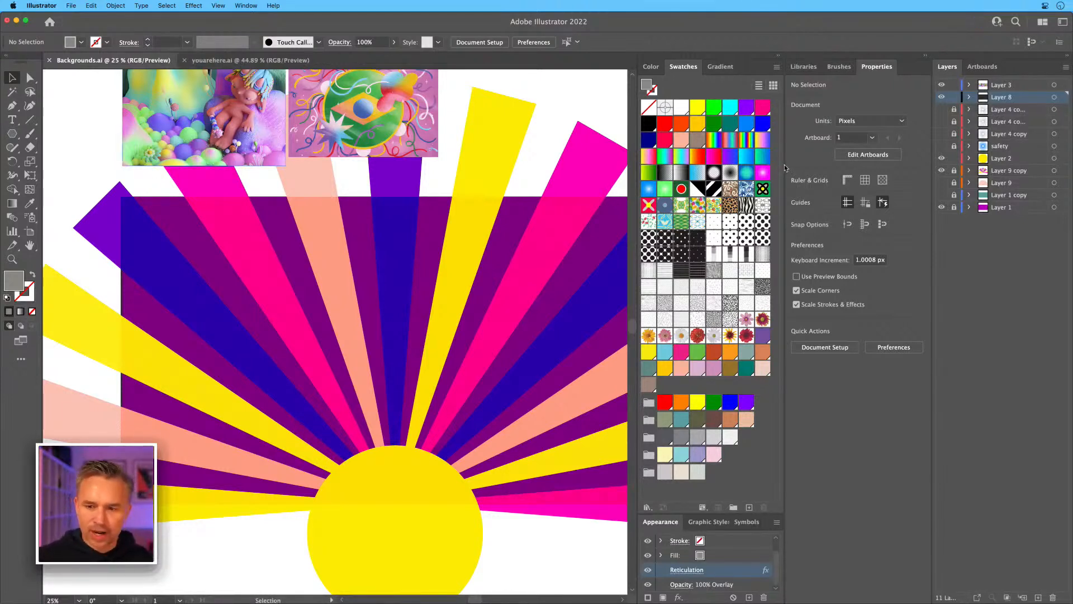
# Create a new 1080 x 1350 px document in RGB colour mode at 300 ppi.
pyautogui.click(71, 5)
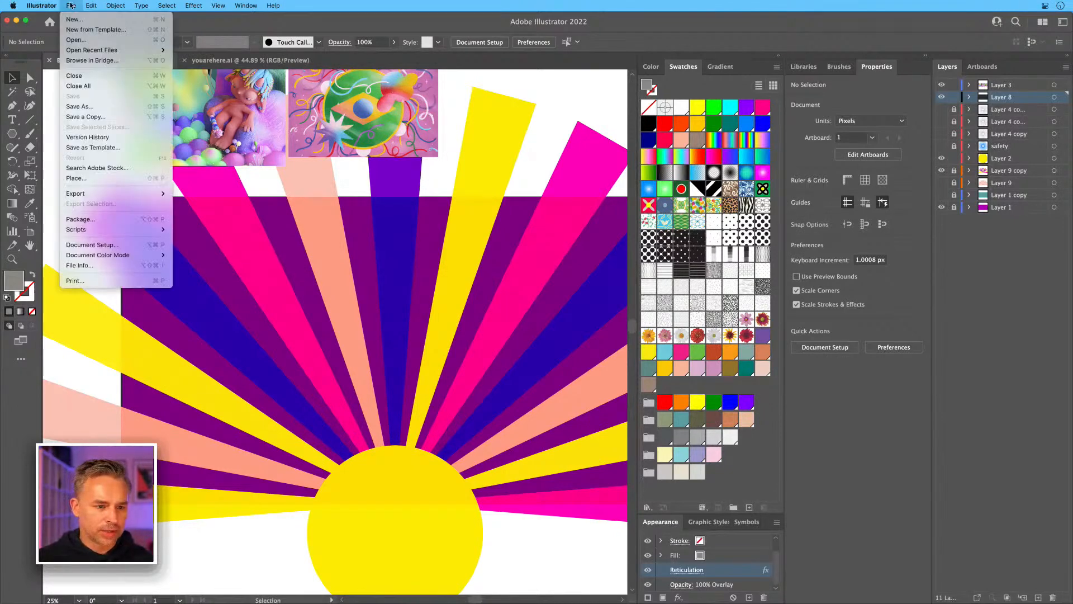
pyautogui.click(89, 16)
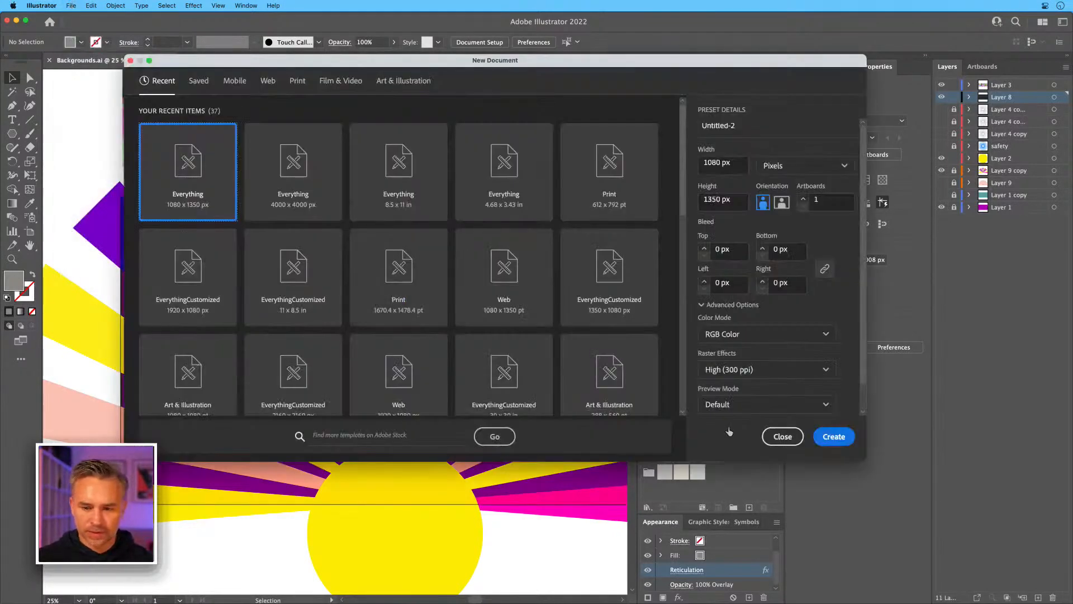
pyautogui.click(834, 437)
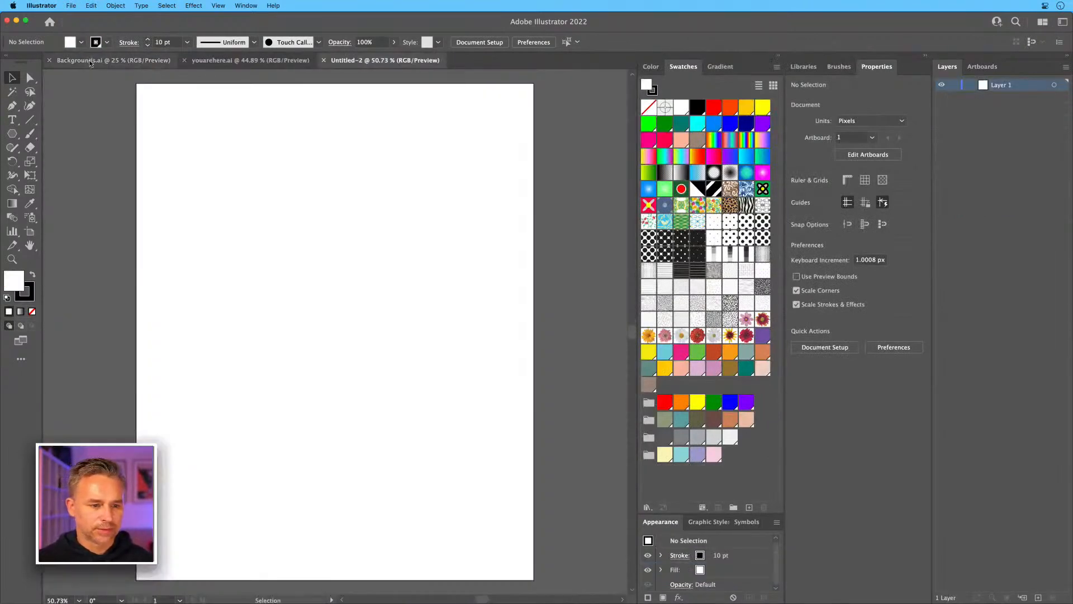
# Check the artboard dimensions in the Backgrounds document and return to the new blank document.
pyautogui.click(90, 61)
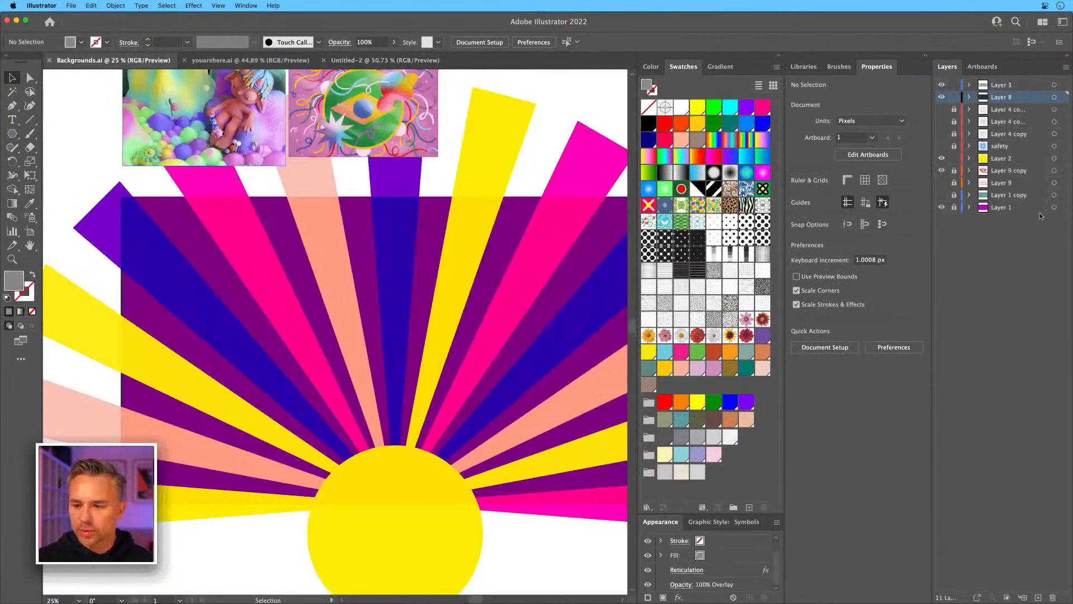
pyautogui.click(981, 209)
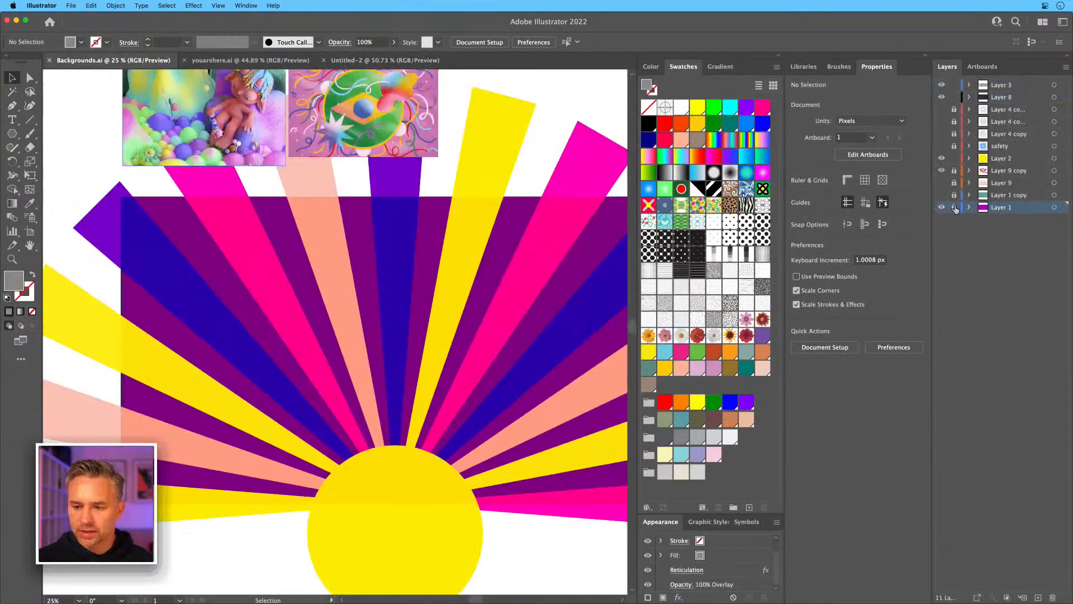
pyautogui.click(30, 231)
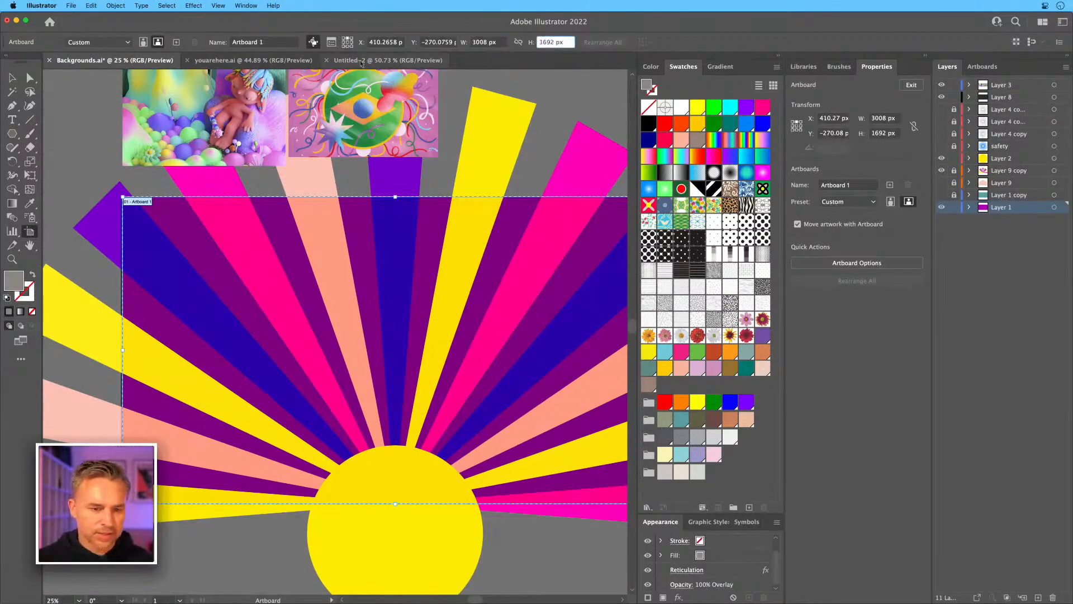
pyautogui.click(390, 61)
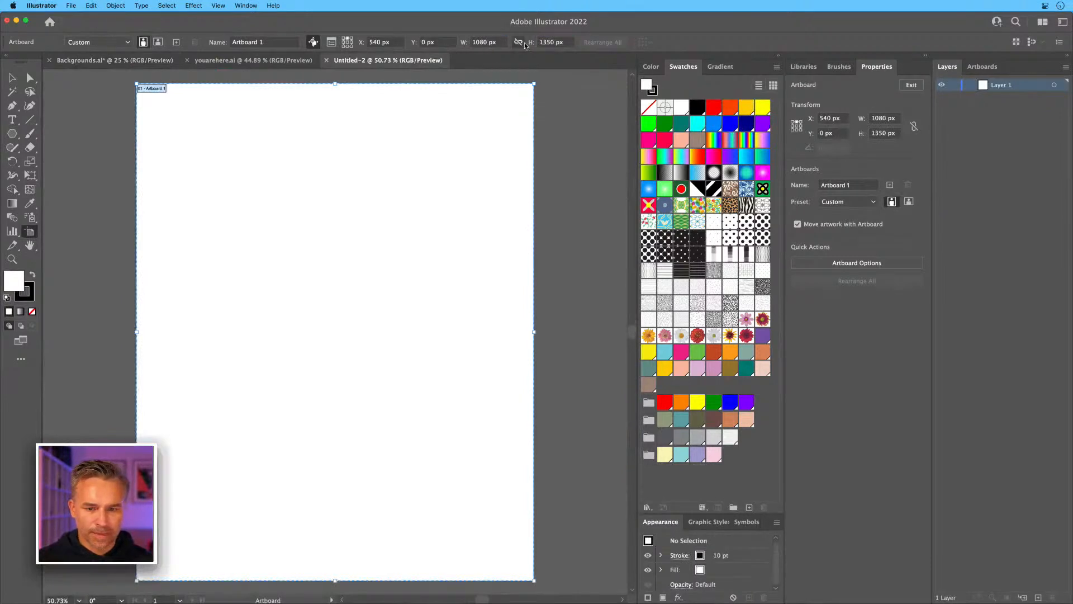
# Resize the new document's artboard to 3000 px wide and 1692 px high.
pyautogui.click(497, 42)
pyautogui.write('3000')
pyautogui.press('Tab')
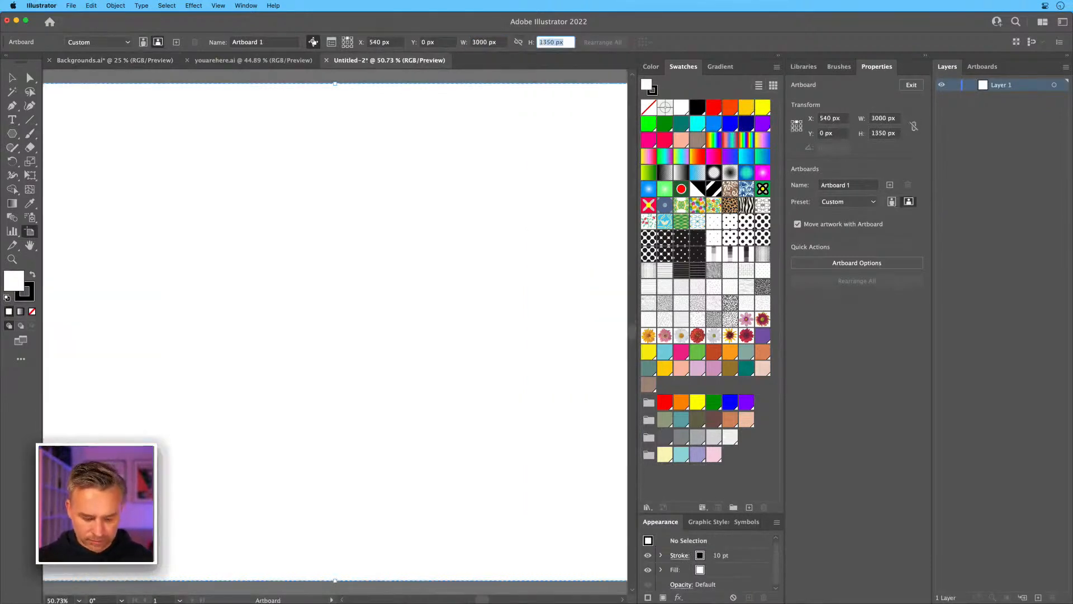
pyautogui.write('1692')
pyautogui.press('Return')
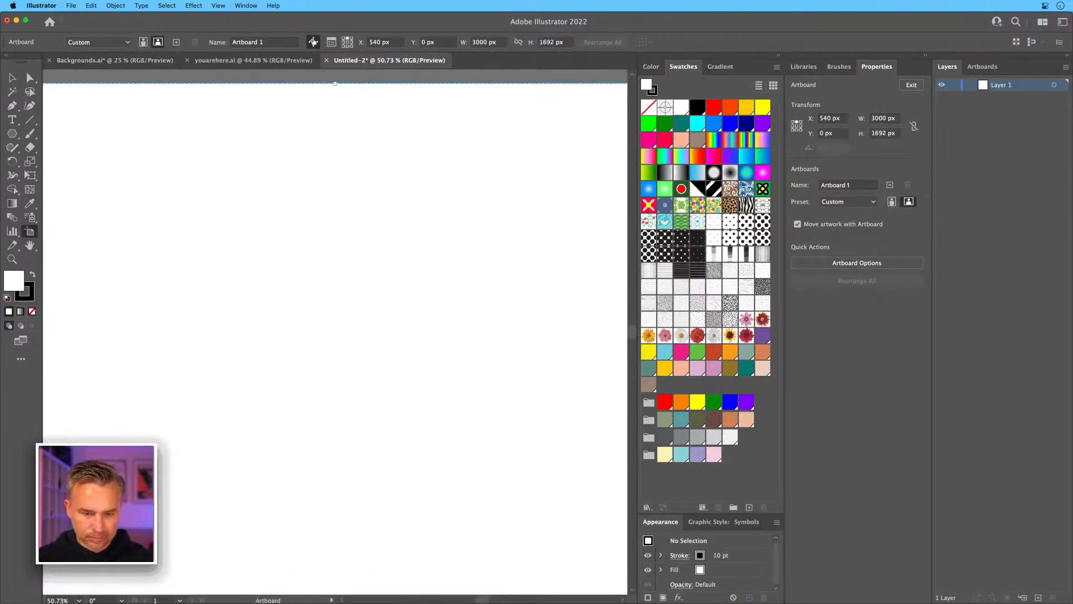
pyautogui.press('super+0')
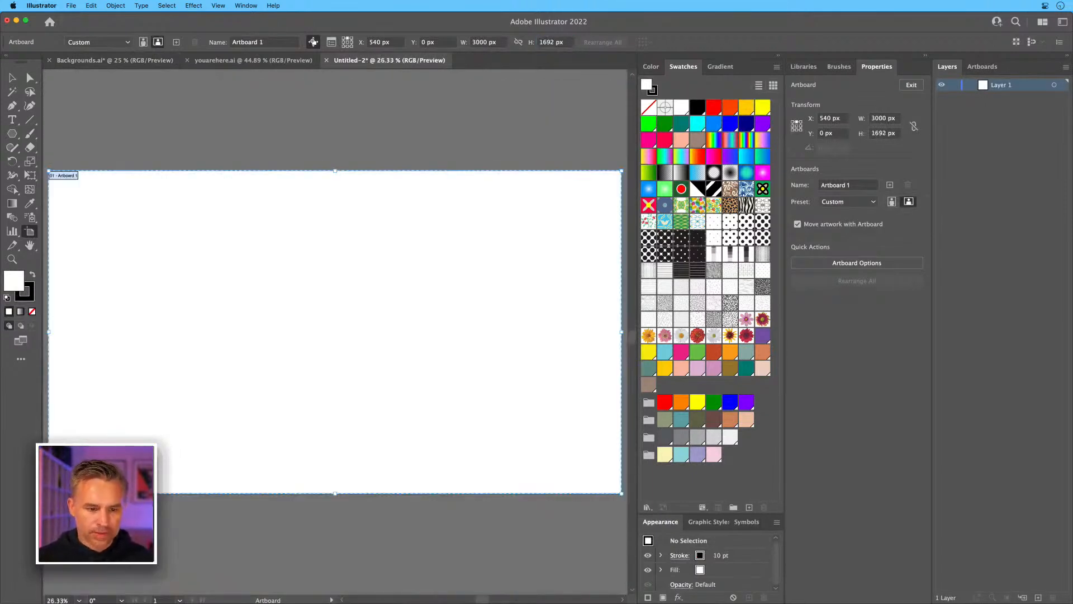
pyautogui.click(10, 74)
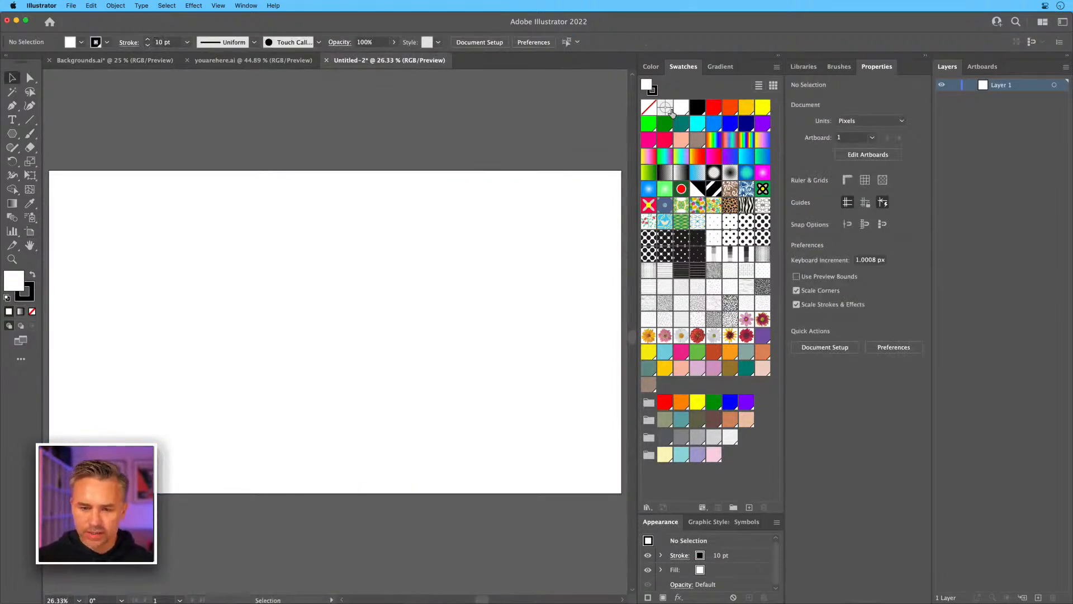
# Draw a 3000 x 1692 px rectangle covering the whole artboard, with a black fill and no stroke.
pyautogui.moveTo(9, 135); pyautogui.dragTo(95, 133)
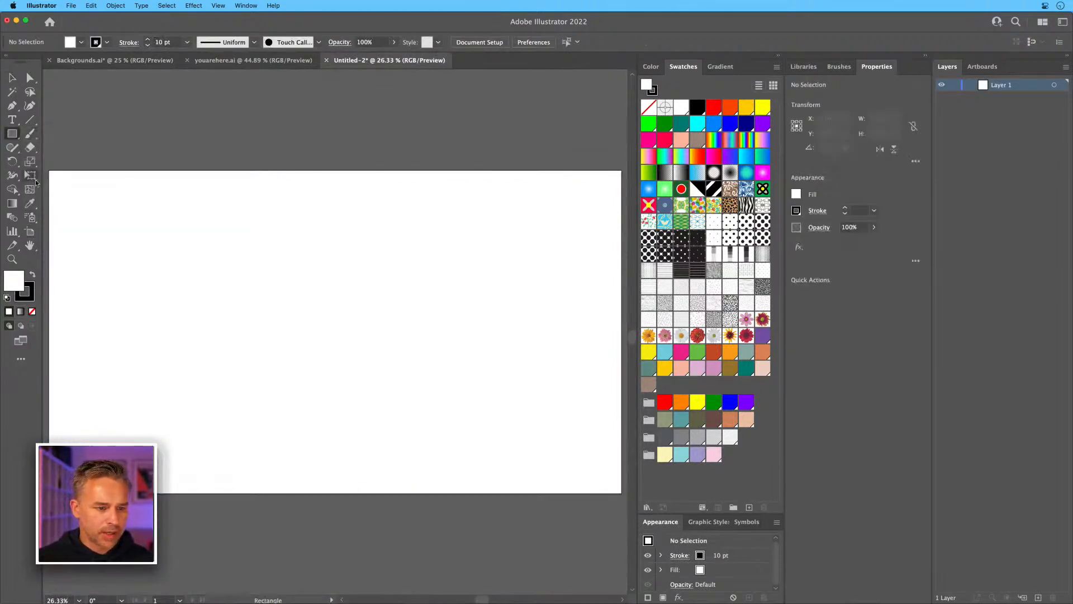
pyautogui.moveTo(50, 169); pyautogui.dragTo(621, 493)
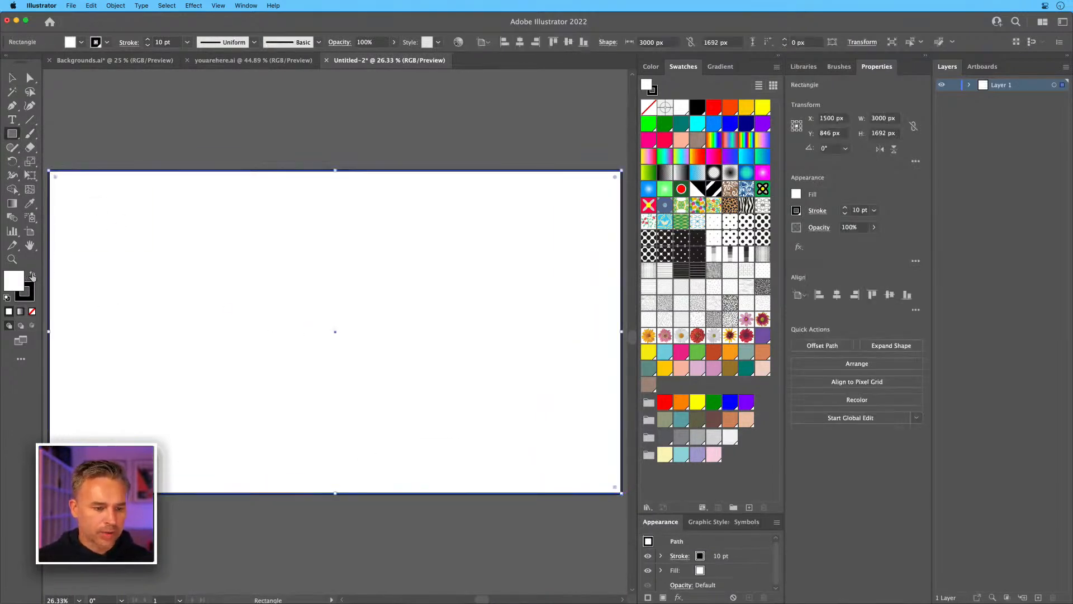
pyautogui.click(33, 275)
pyautogui.click(31, 298)
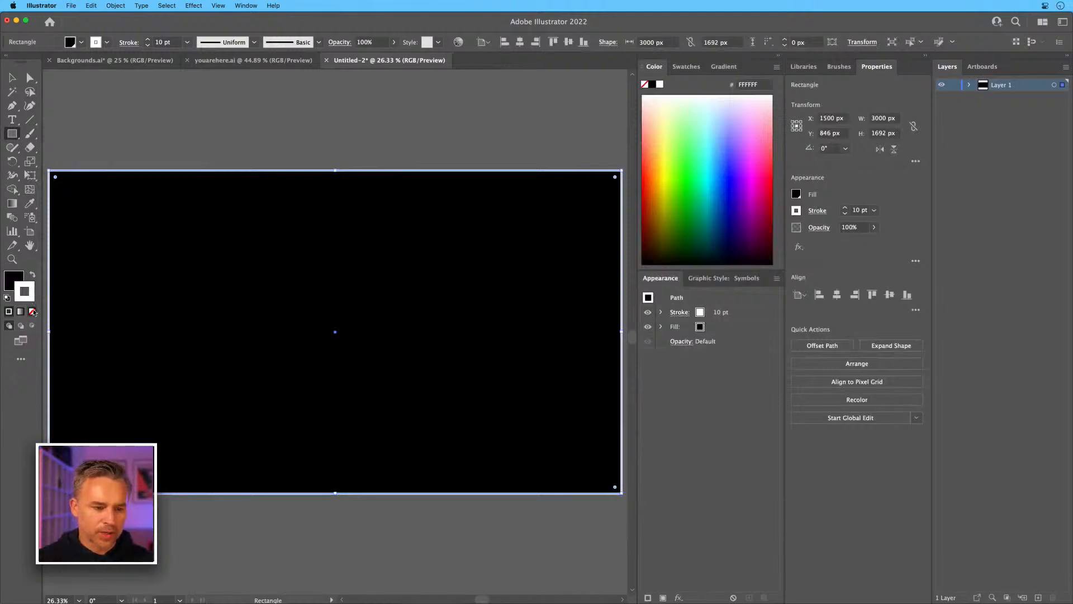
pyautogui.click(31, 311)
pyautogui.click(12, 78)
pyautogui.moveTo(690, 188); pyautogui.dragTo(720, 161)
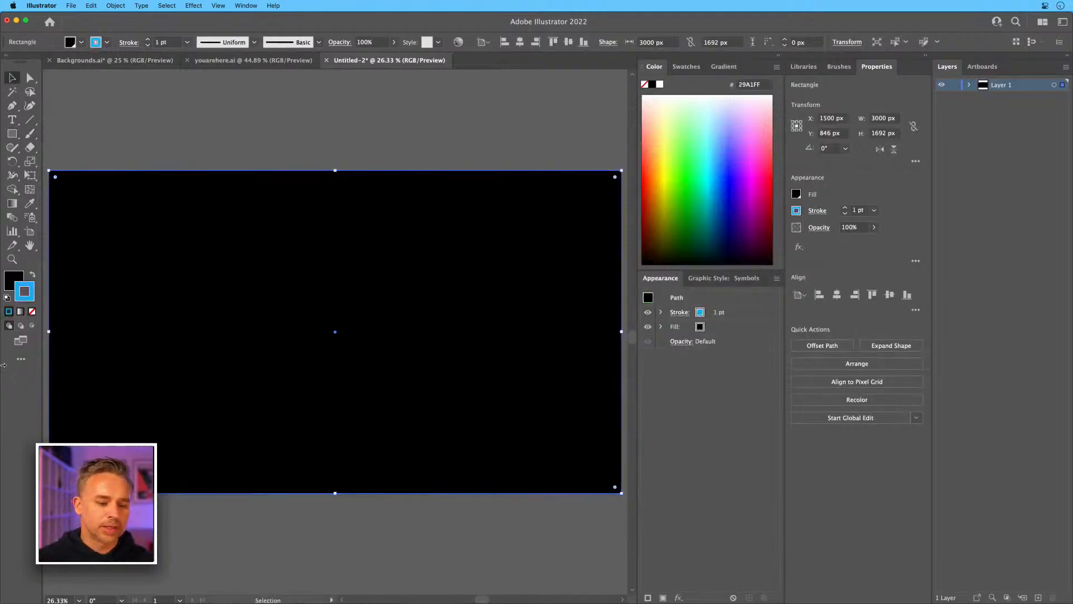
pyautogui.click(32, 312)
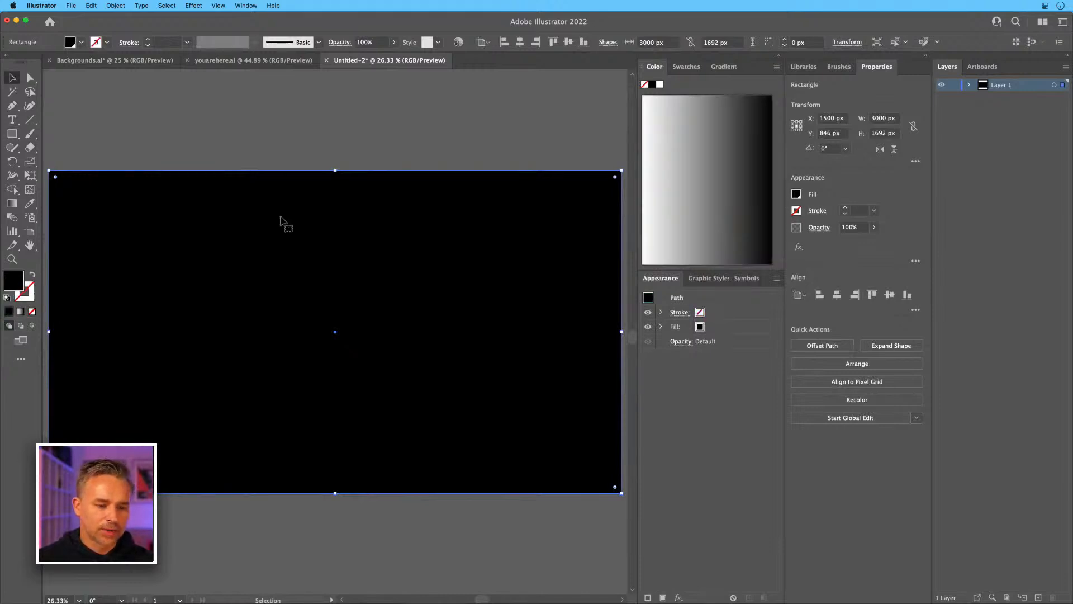
# Try different swatches on the background rectangle and fill it with solid purple.
pyautogui.click(686, 66)
pyautogui.click(698, 123)
pyautogui.click(730, 107)
pyautogui.click(762, 123)
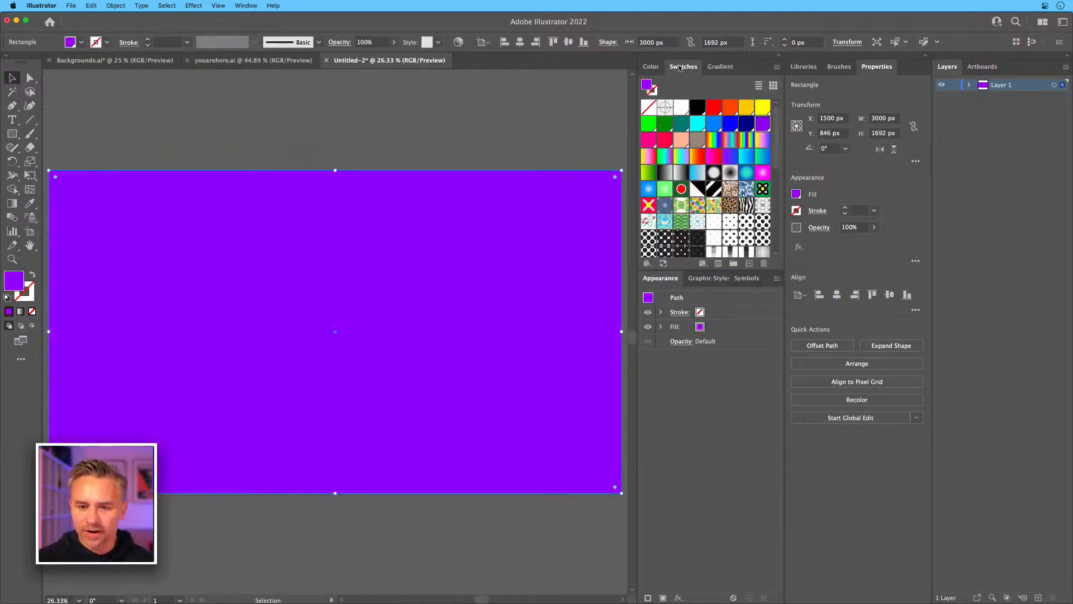
# Change the rectangle's fill to a freeform gradient that uses points.
pyautogui.click(720, 68)
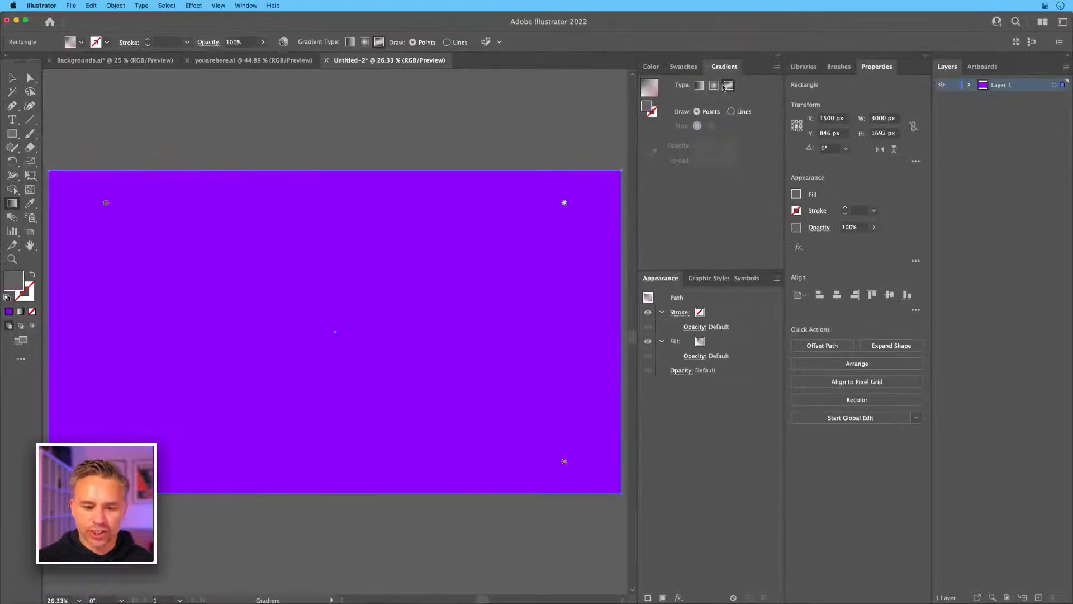
pyautogui.click(681, 163)
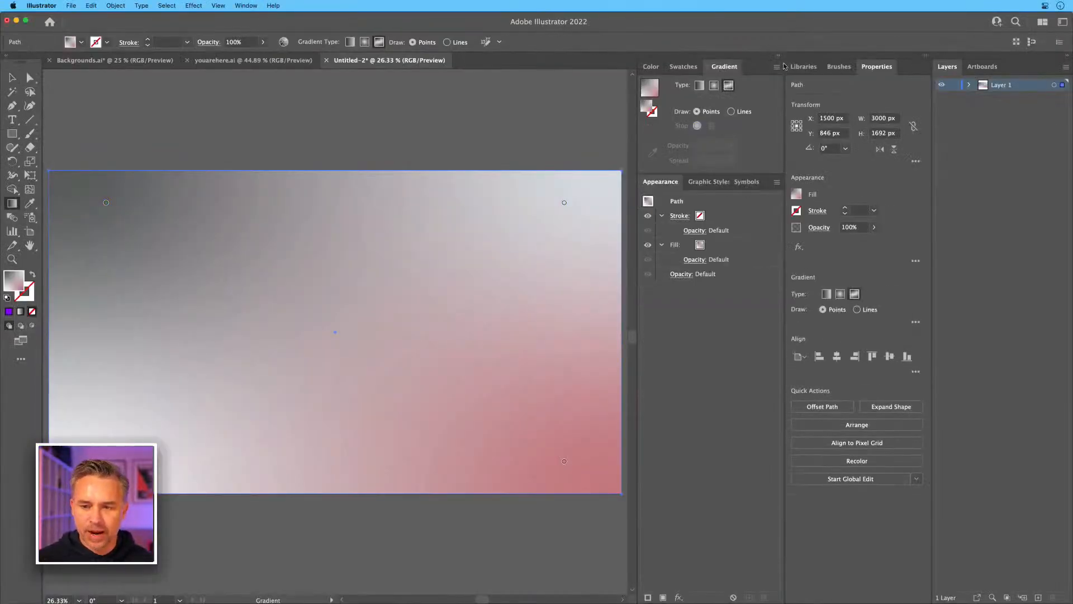
pyautogui.click(925, 55)
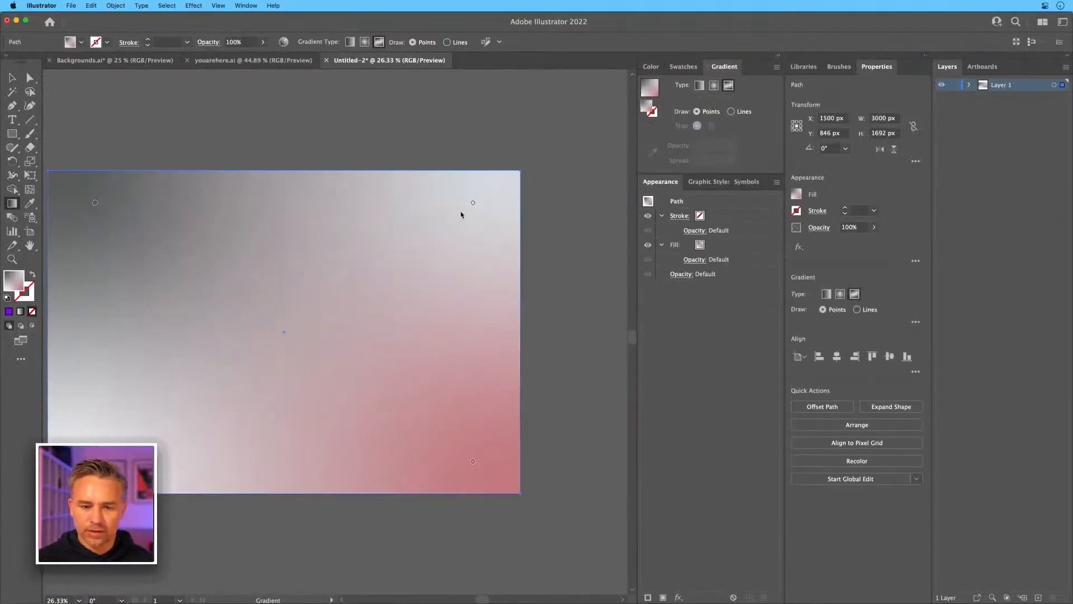
# Add a white colour stop at the rectangle's upper centre and set the upper-right stop to the hot pink swatch.
pyautogui.click(474, 205)
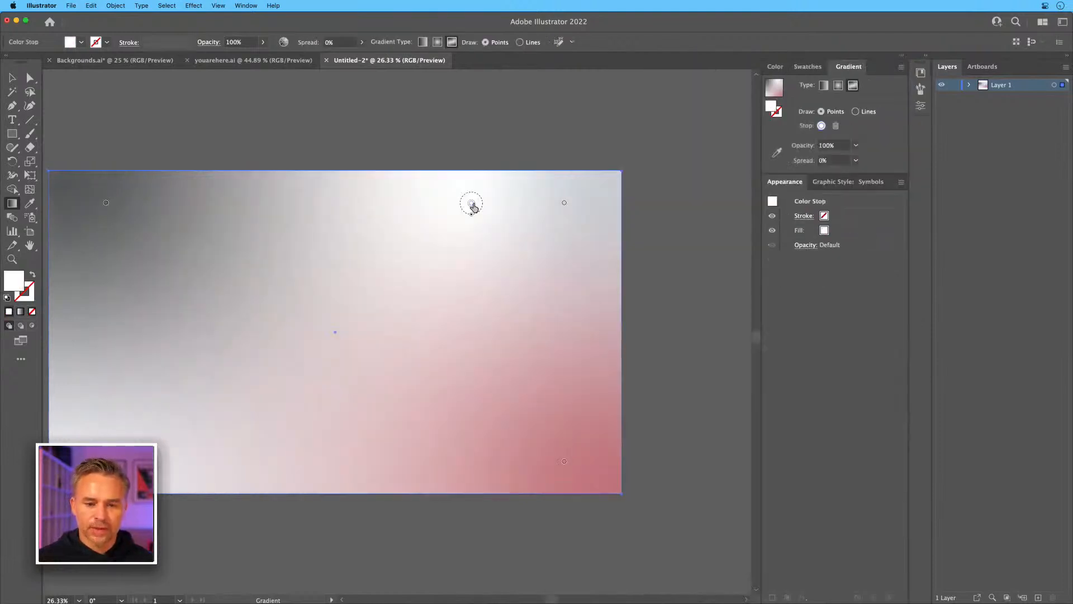
pyautogui.moveTo(473, 205); pyautogui.dragTo(336, 253)
pyautogui.click(564, 203)
pyautogui.doubleClick(564, 205)
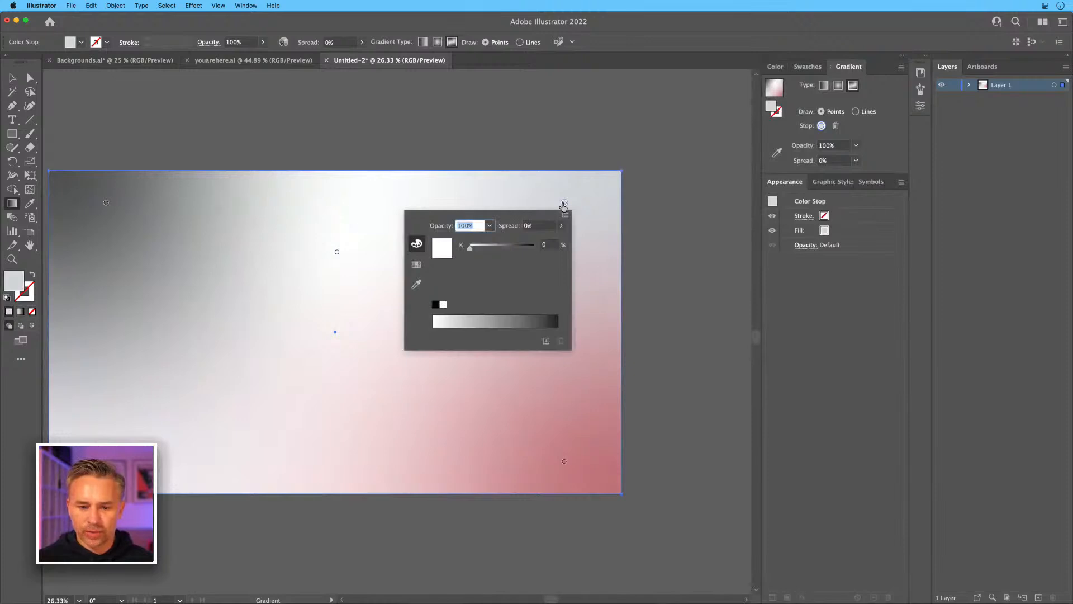
pyautogui.click(416, 264)
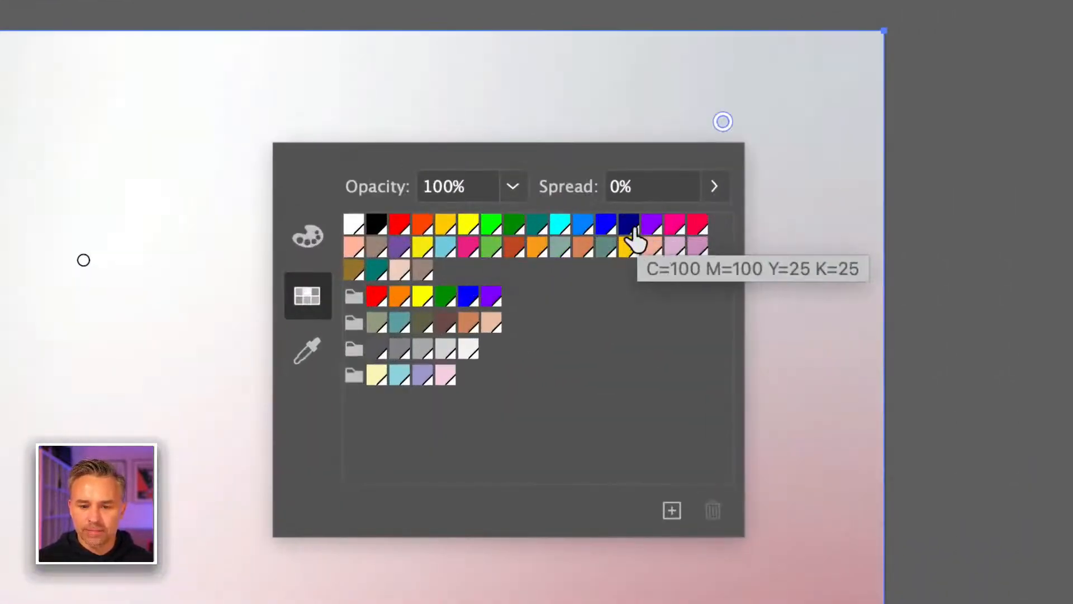
pyautogui.click(675, 226)
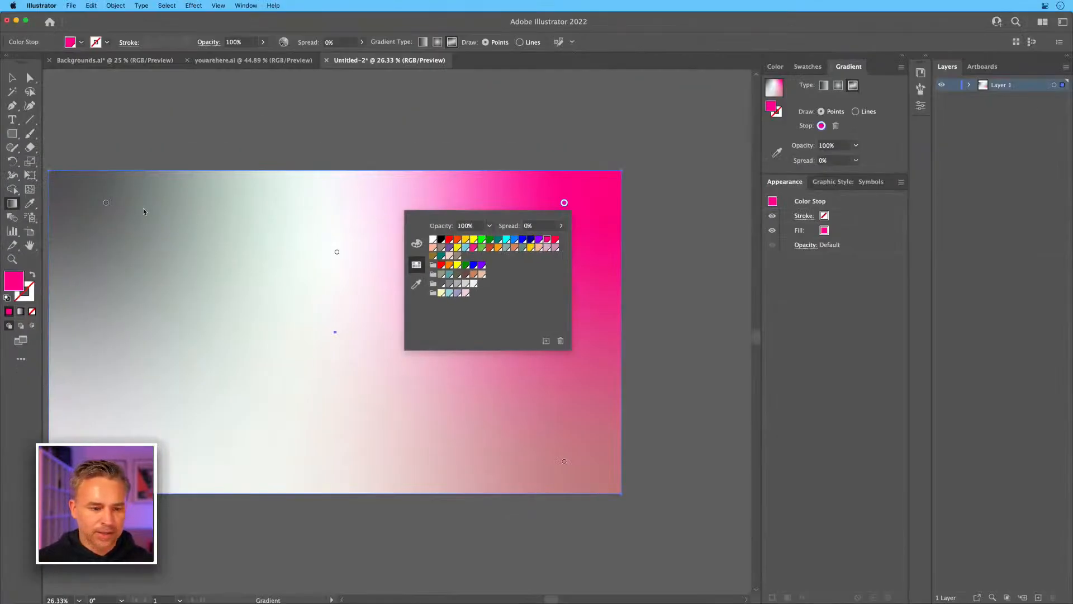
# Try bright green on the upper-left gradient stop, and settle on the purple swatch.
pyautogui.click(103, 205)
pyautogui.click(106, 203)
pyautogui.doubleClick(105, 204)
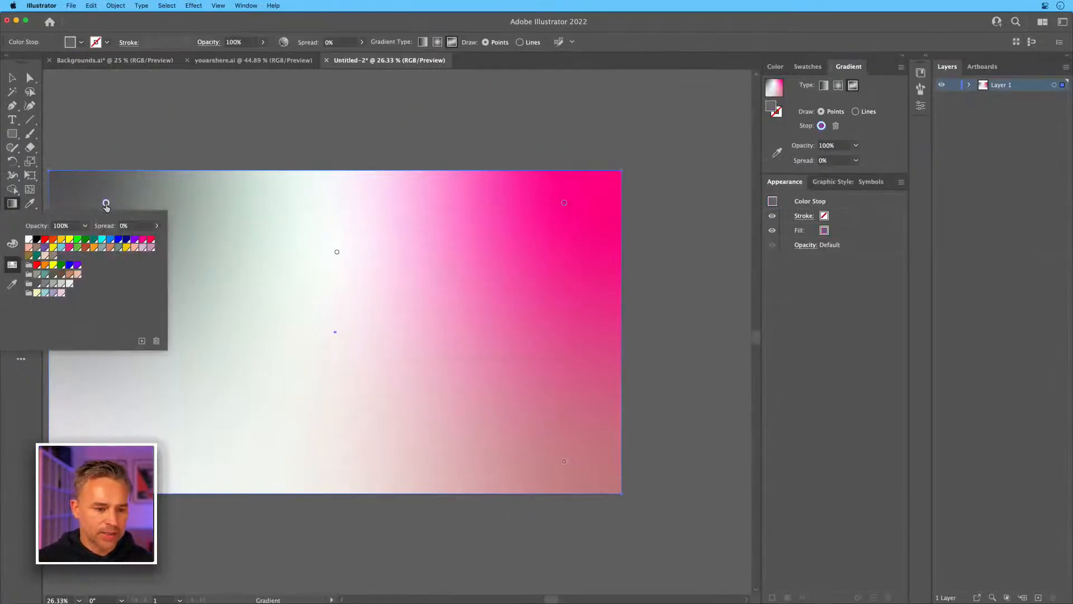
pyautogui.click(78, 240)
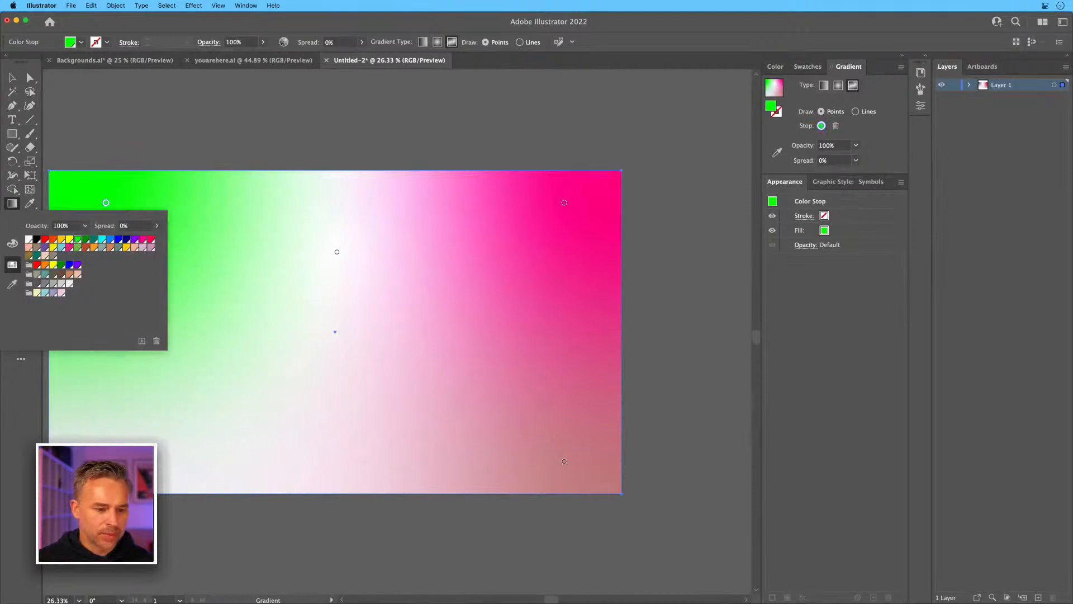
pyautogui.click(136, 241)
pyautogui.press('Escape')
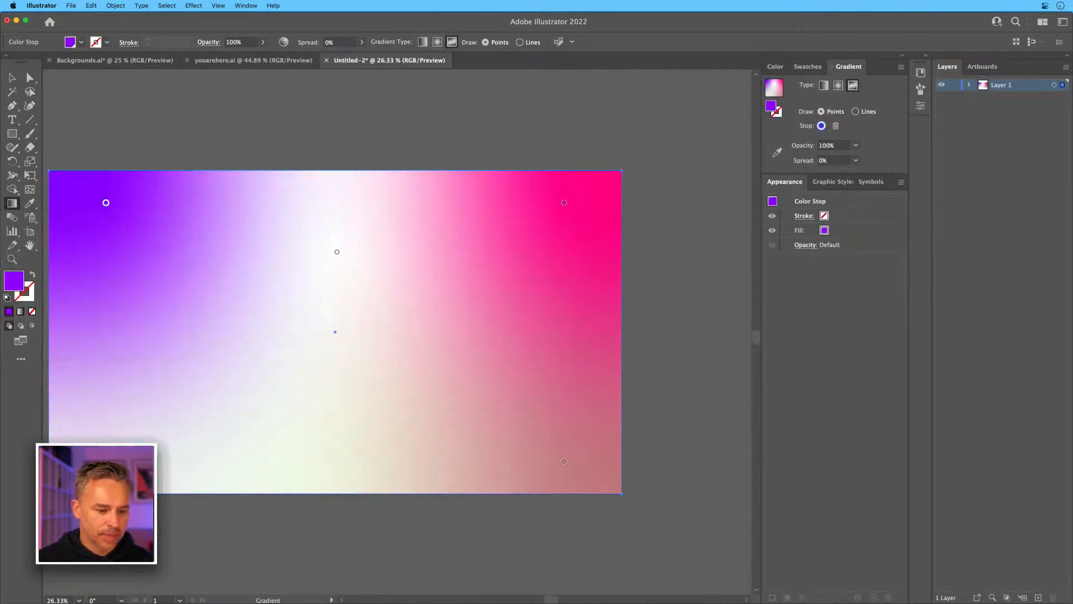
# Set the lower-left gradient stop to the hot pink swatch and the lower-right stop to purple.
pyautogui.doubleClick(105, 461)
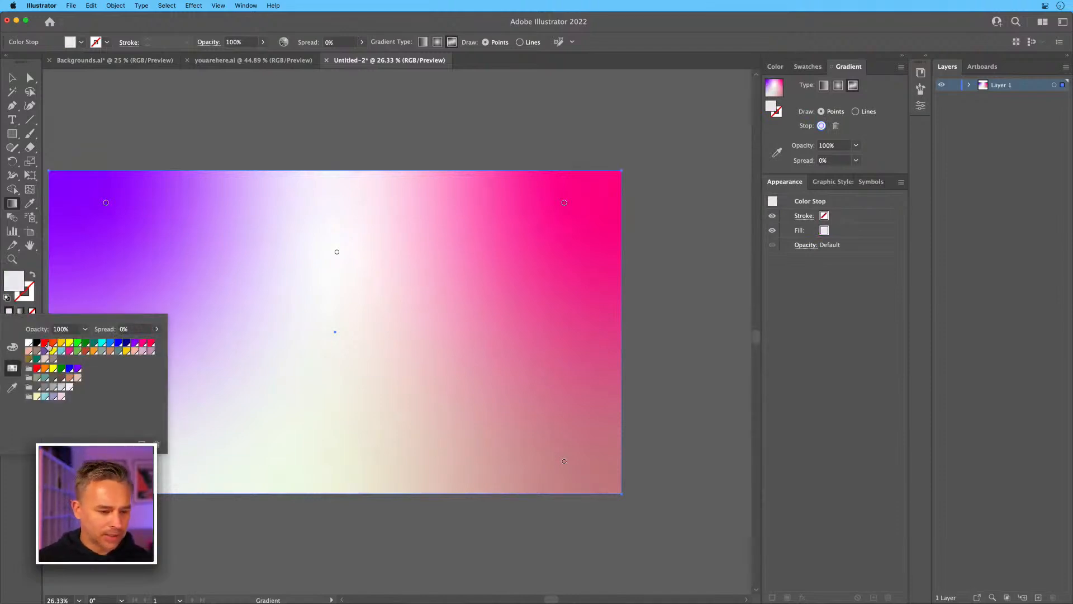
pyautogui.click(142, 348)
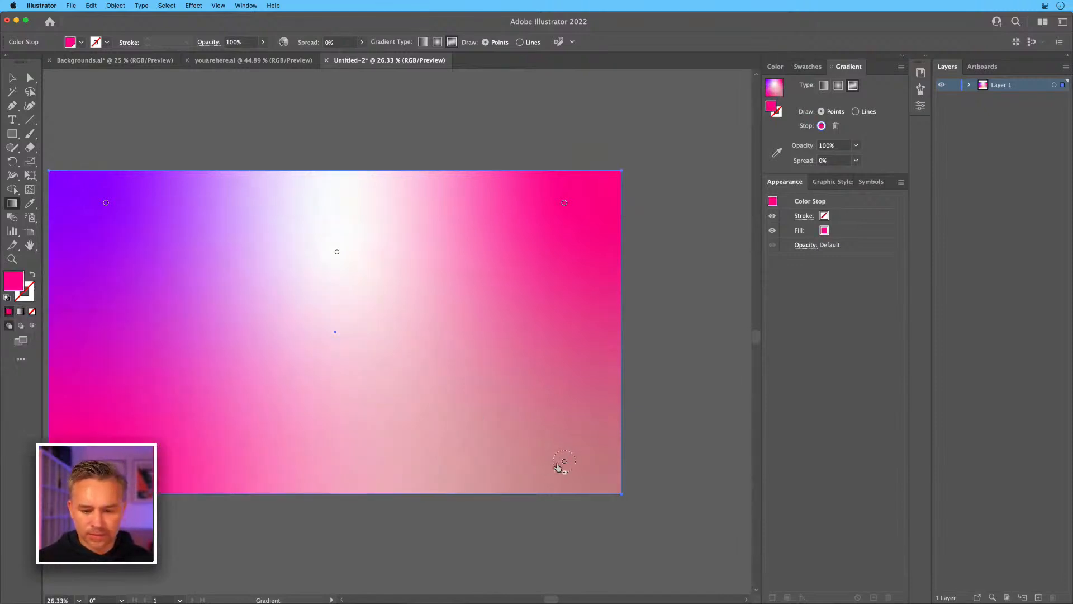
pyautogui.doubleClick(564, 462)
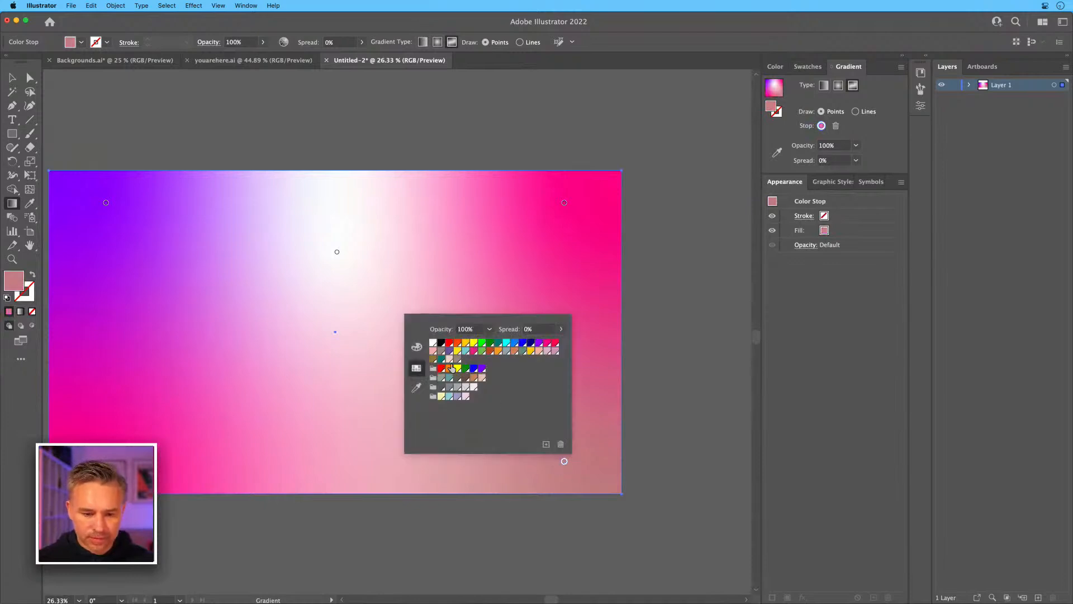
pyautogui.click(539, 344)
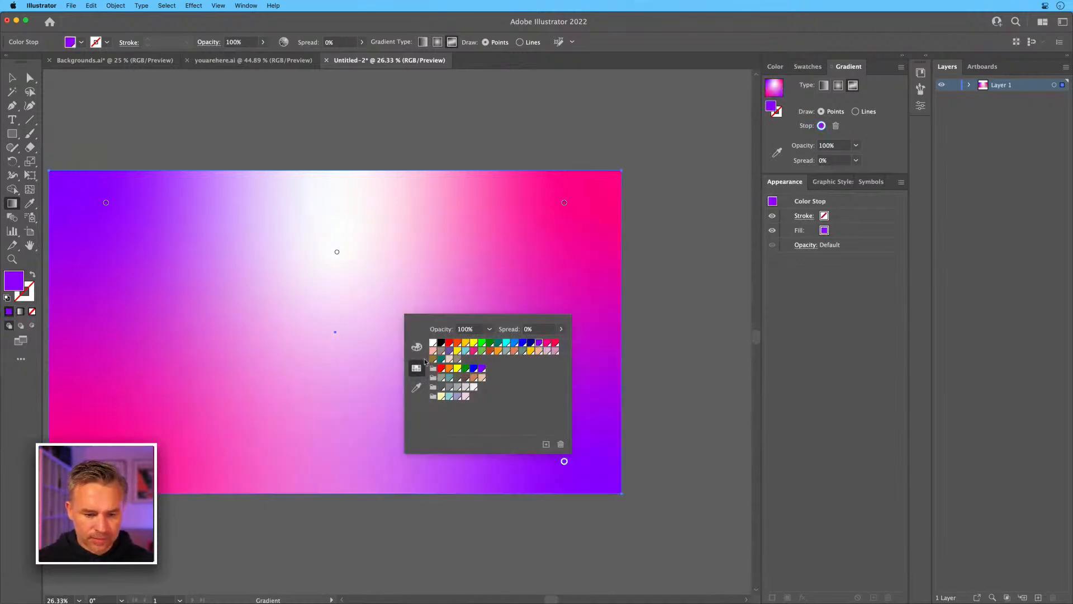
# Set the lower-right gradient stop to bright blue and add white stops at mid-height near the rectangle's right and left edges.
pyautogui.click(515, 343)
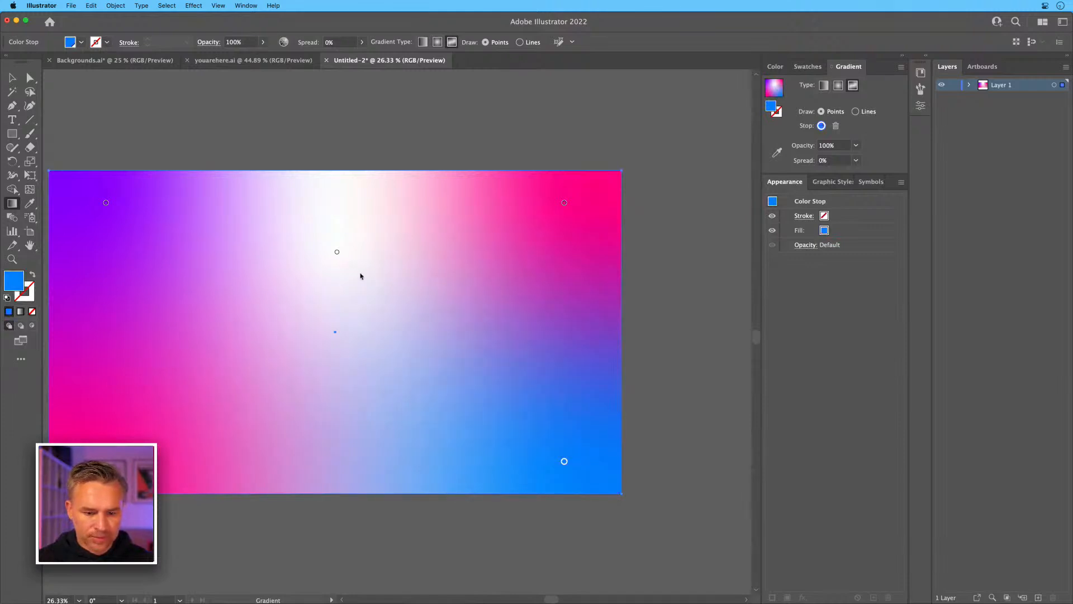
pyautogui.click(514, 329)
pyautogui.doubleClick(514, 331)
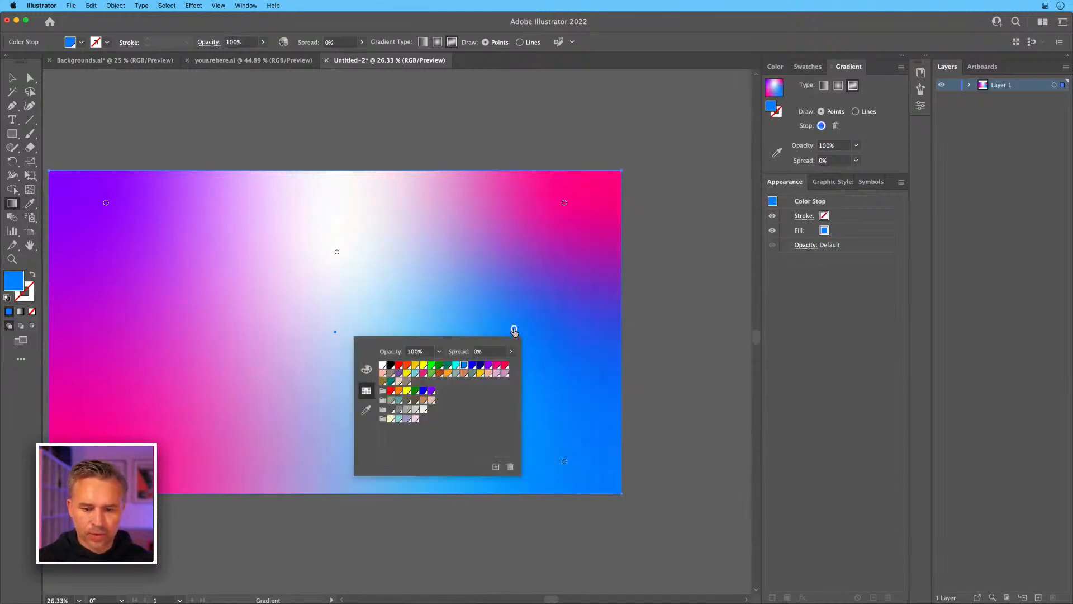
pyautogui.click(382, 366)
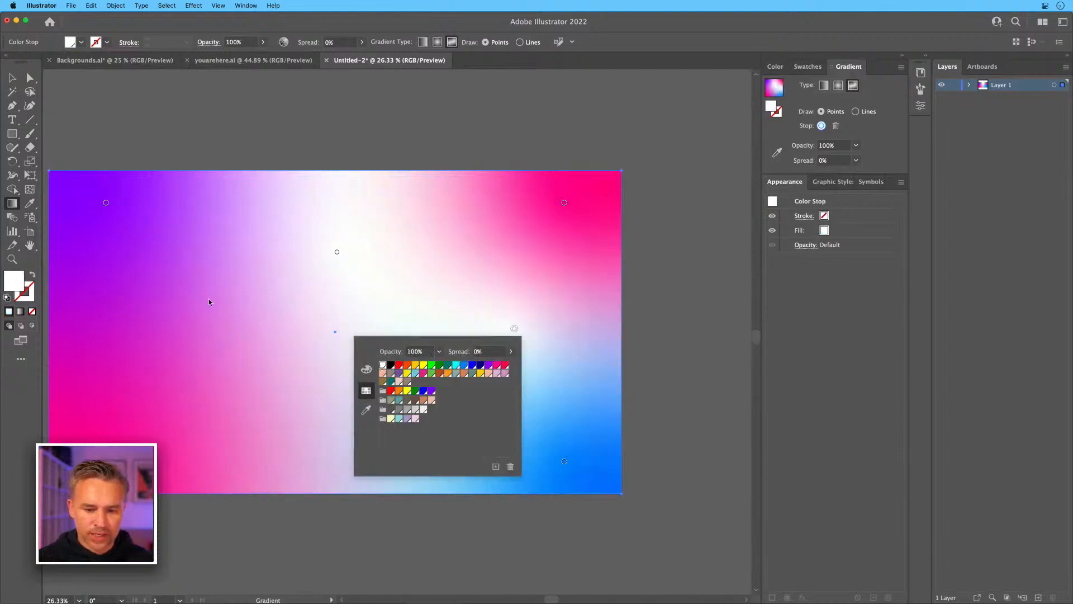
pyautogui.click(147, 346)
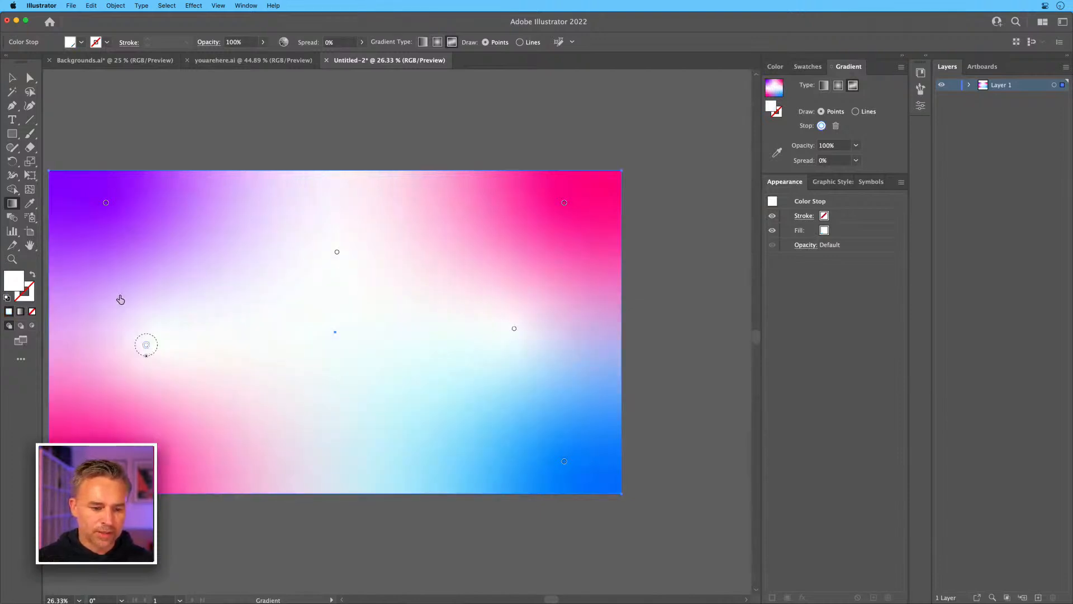
pyautogui.press('v')
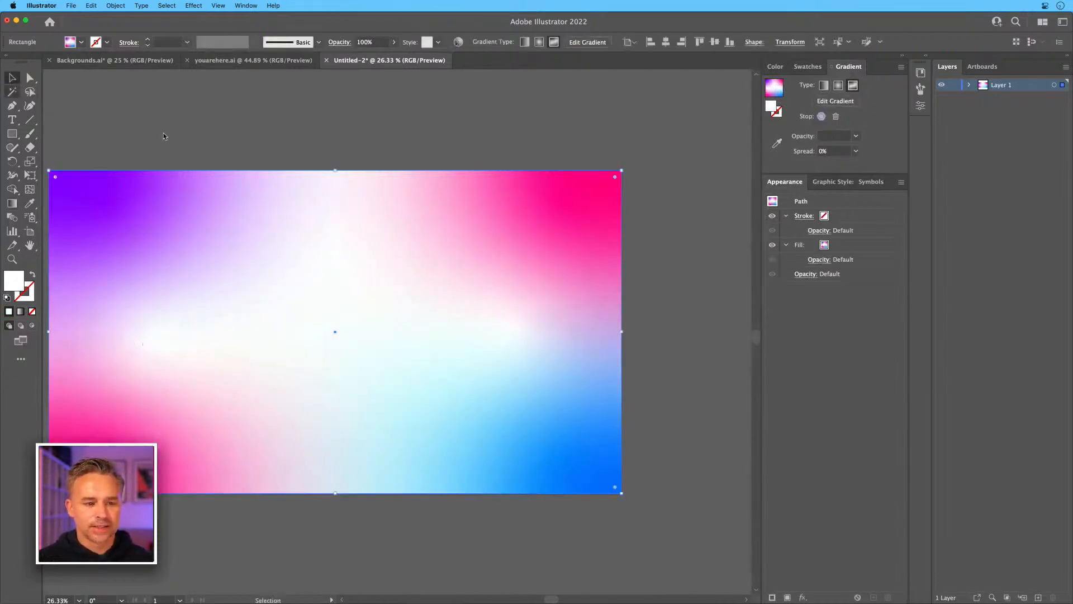
pyautogui.hscroll(-3, 279, 116)
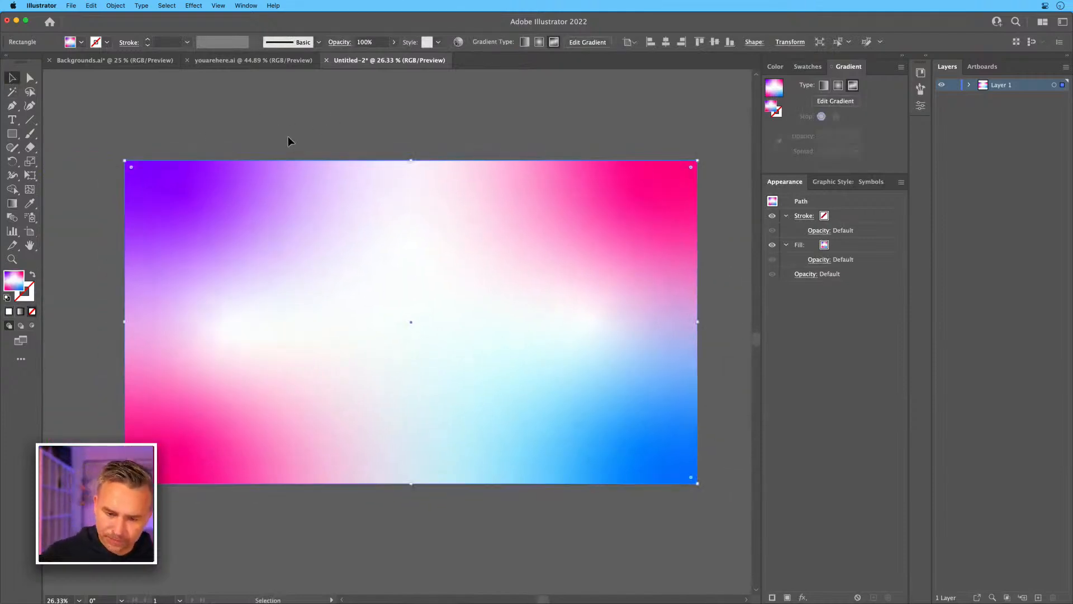
# Duplicate Layer 1 and keep only the original layer locked.
pyautogui.click(955, 88)
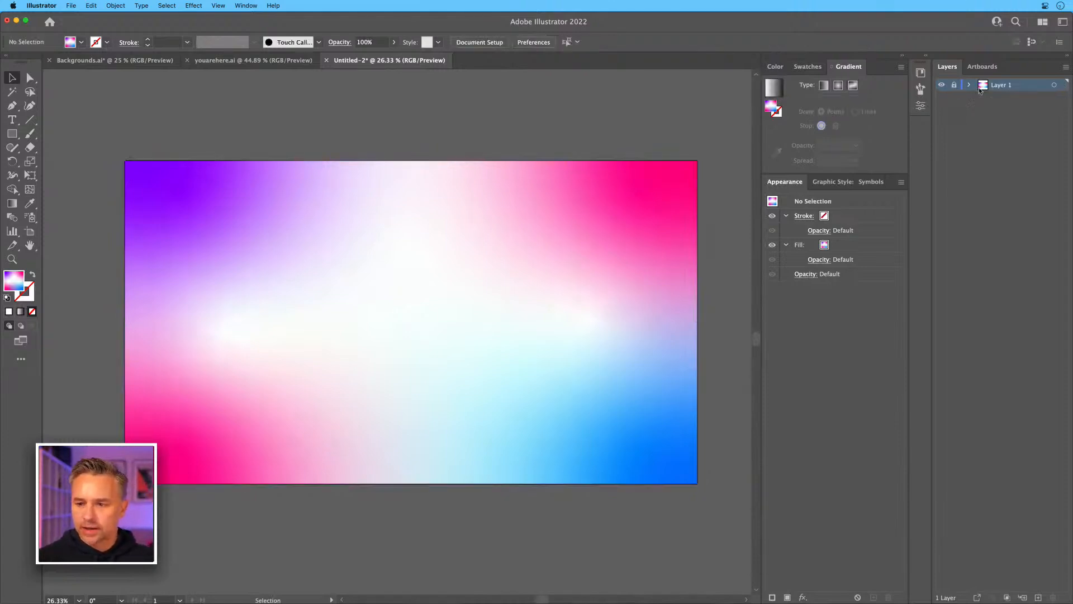
pyautogui.moveTo(1017, 87); pyautogui.dragTo(1023, 170)
pyautogui.moveTo(1038, 591); pyautogui.dragTo(1038, 591)
pyautogui.press('super+equal')
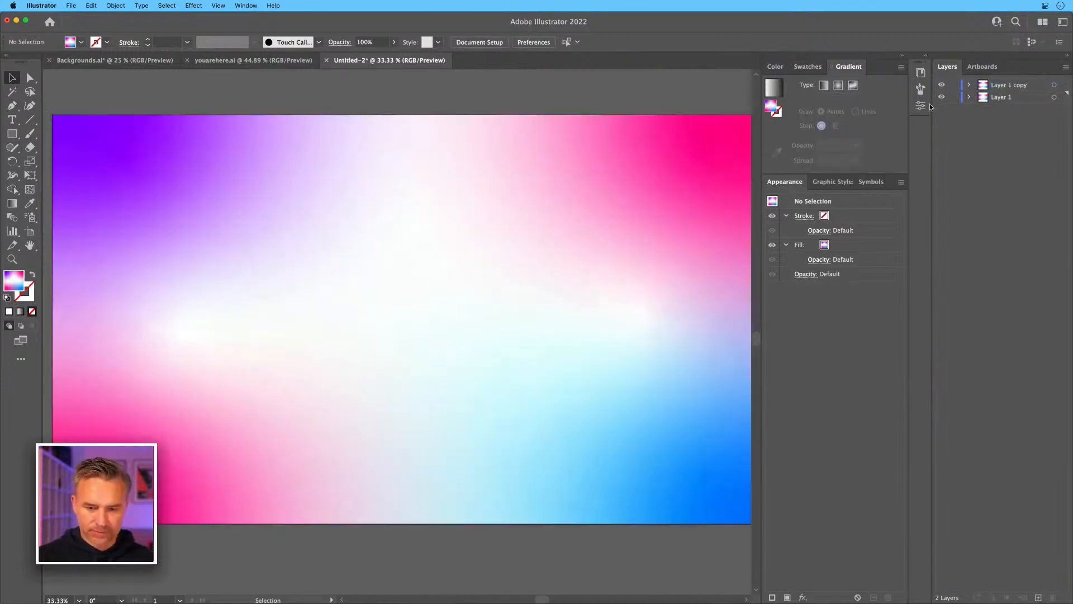
pyautogui.click(954, 98)
# Edit the copied rectangle's freeform gradient and add a white colour stop right of its centre.
pyautogui.click(311, 281)
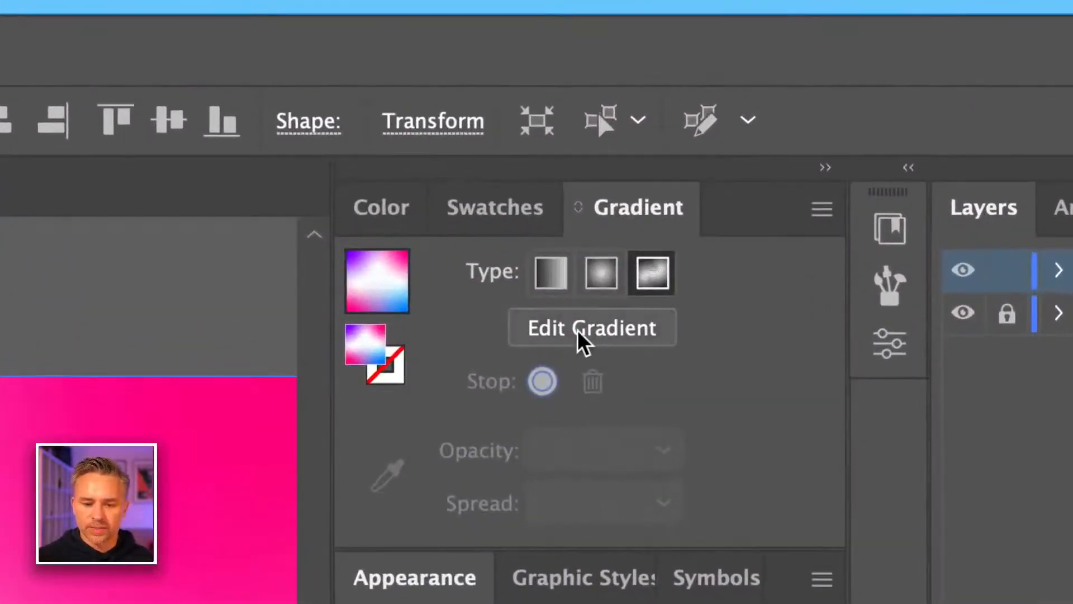
pyautogui.click(585, 322)
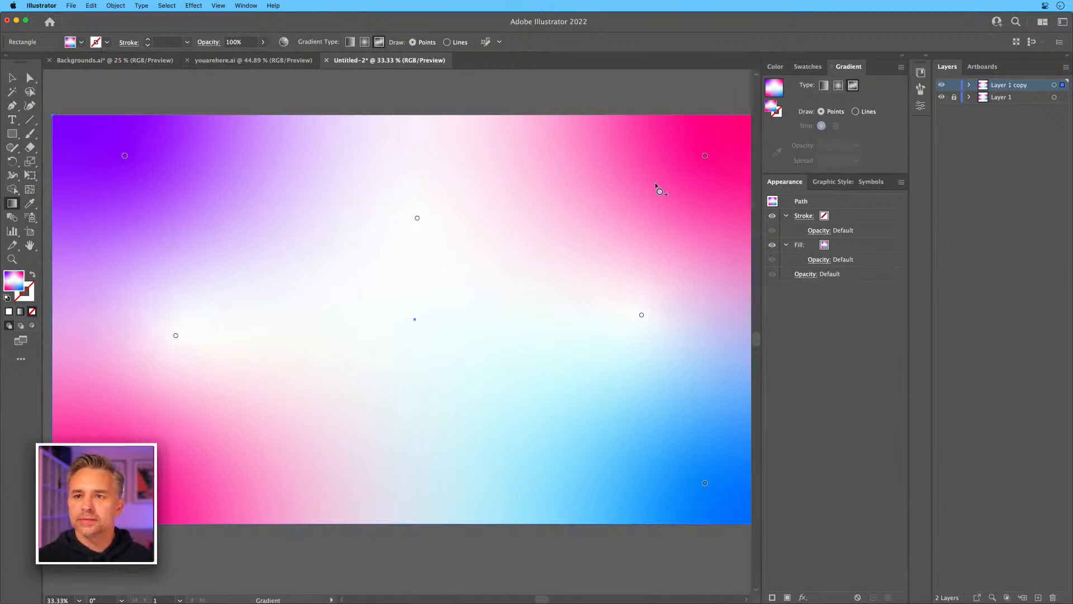
pyautogui.click(556, 315)
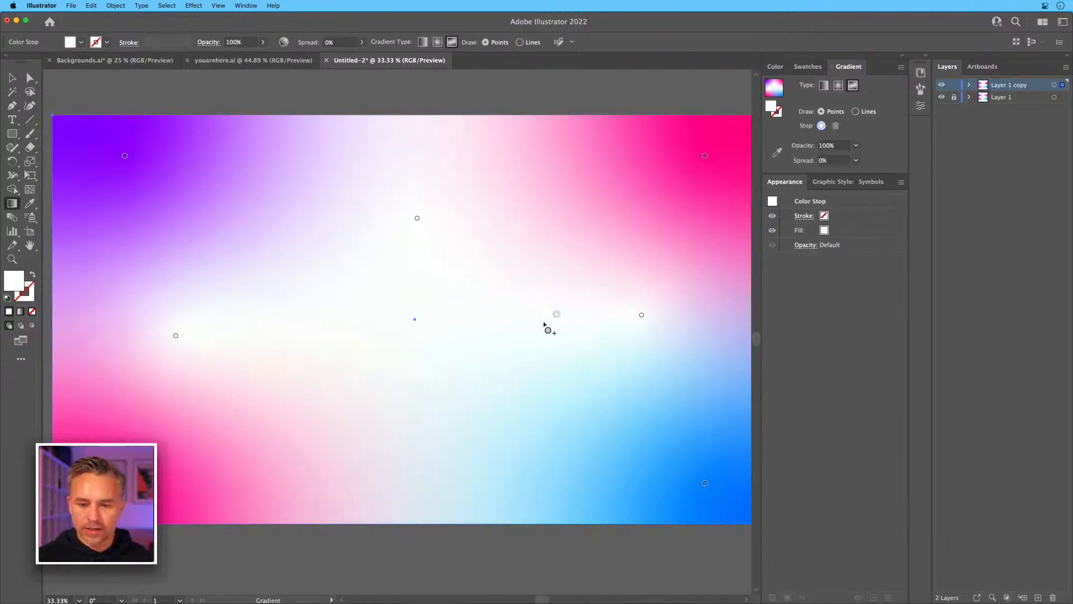
pyautogui.doubleClick(556, 315)
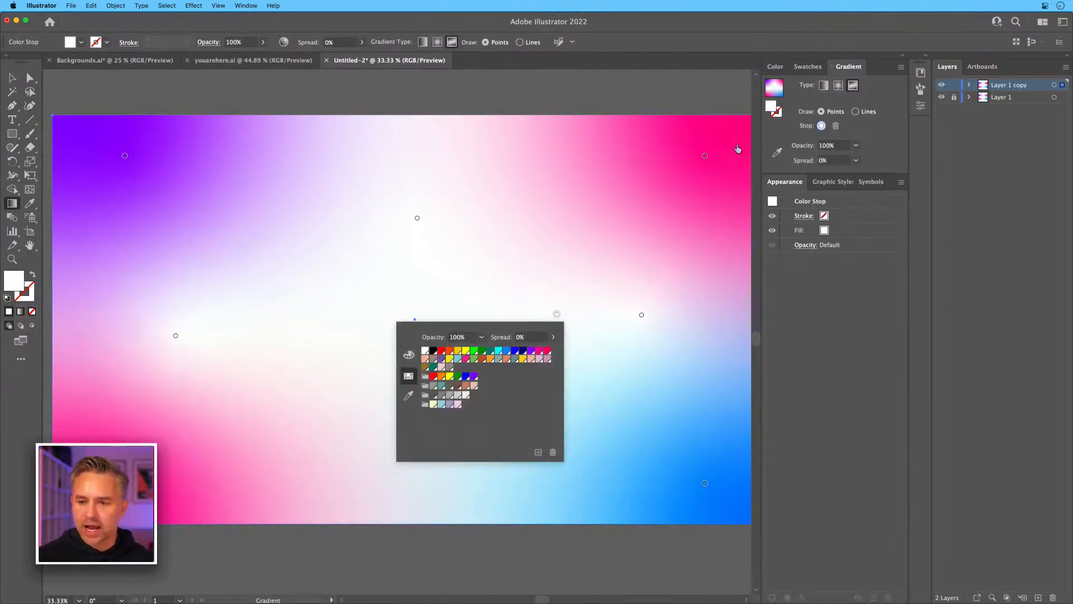
# Switch the freeform gradient to drawing lines and set the stop right of centre to CMYK Yellow.
pyautogui.click(859, 127)
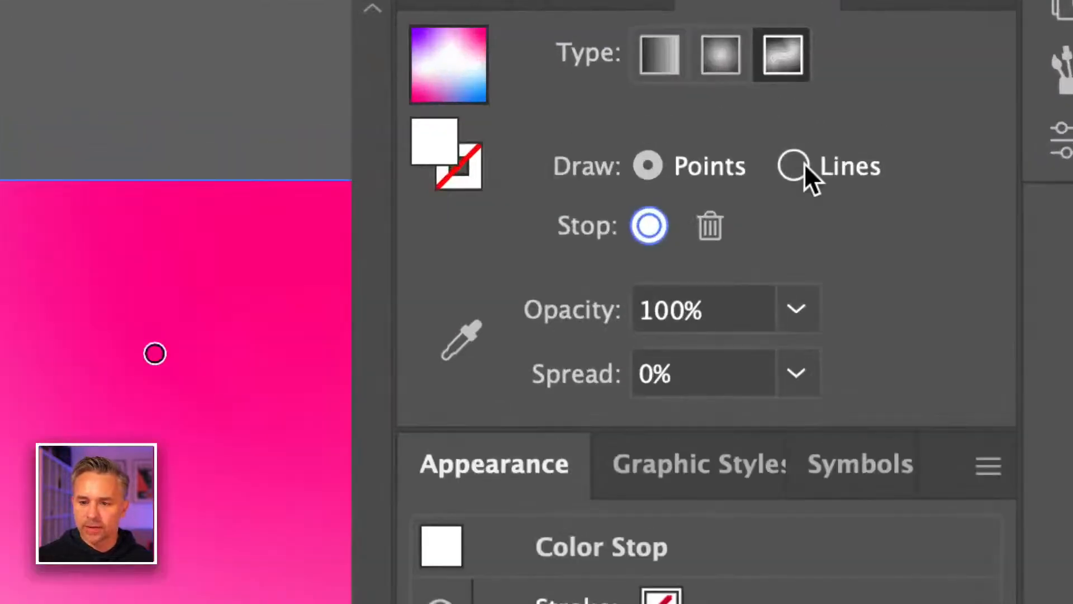
pyautogui.click(855, 111)
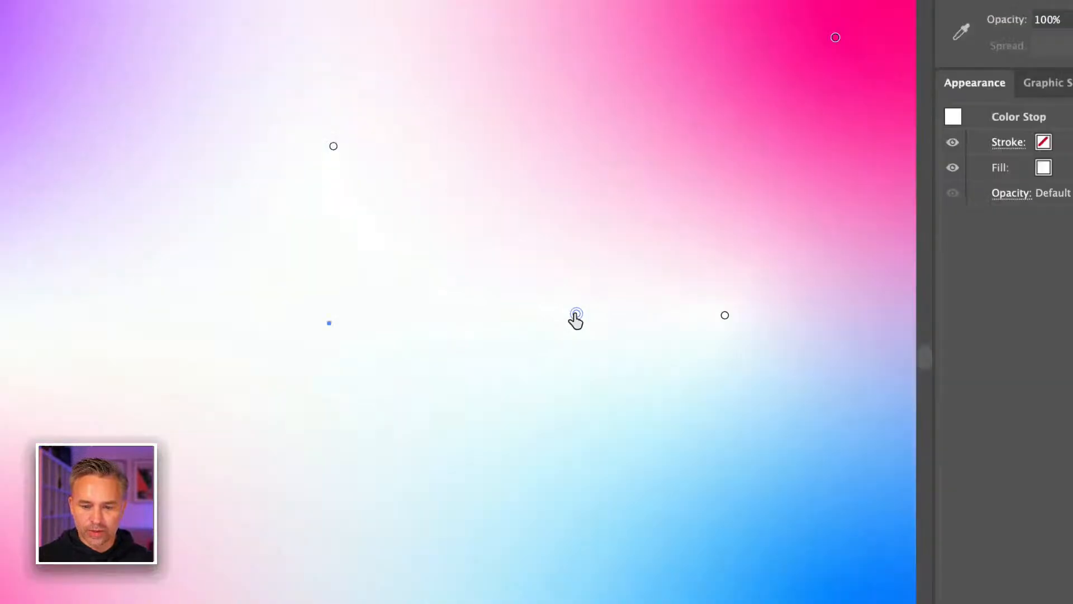
pyautogui.click(577, 314)
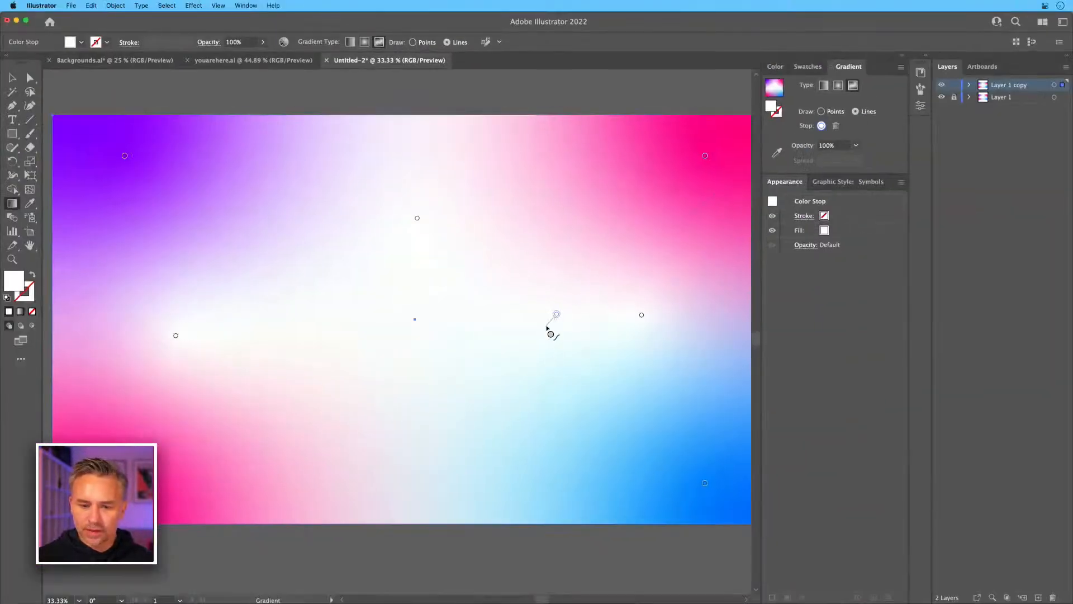
pyautogui.doubleClick(557, 315)
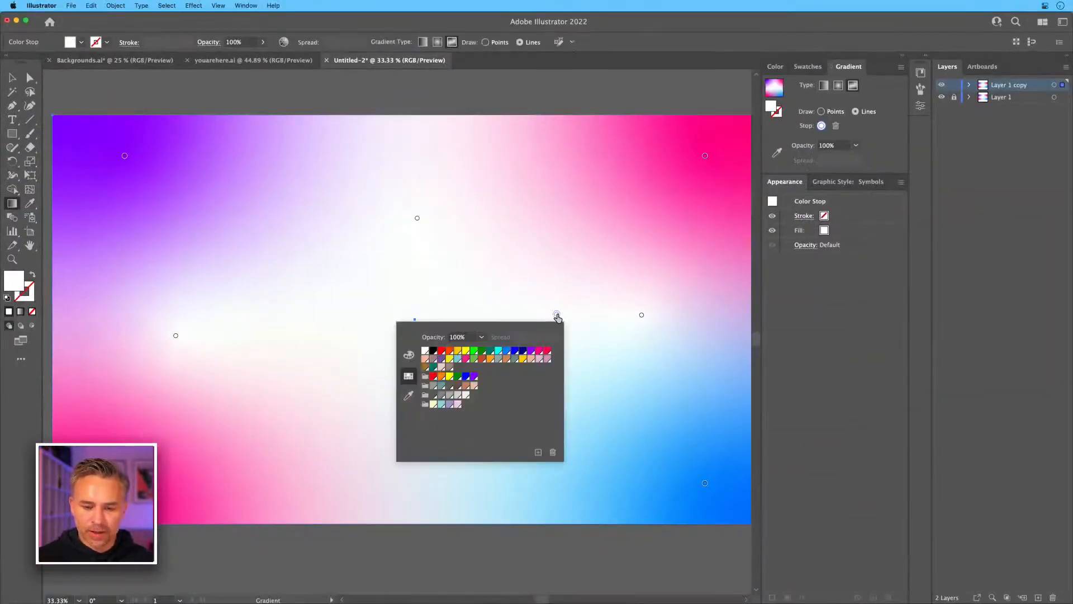
pyautogui.click(466, 351)
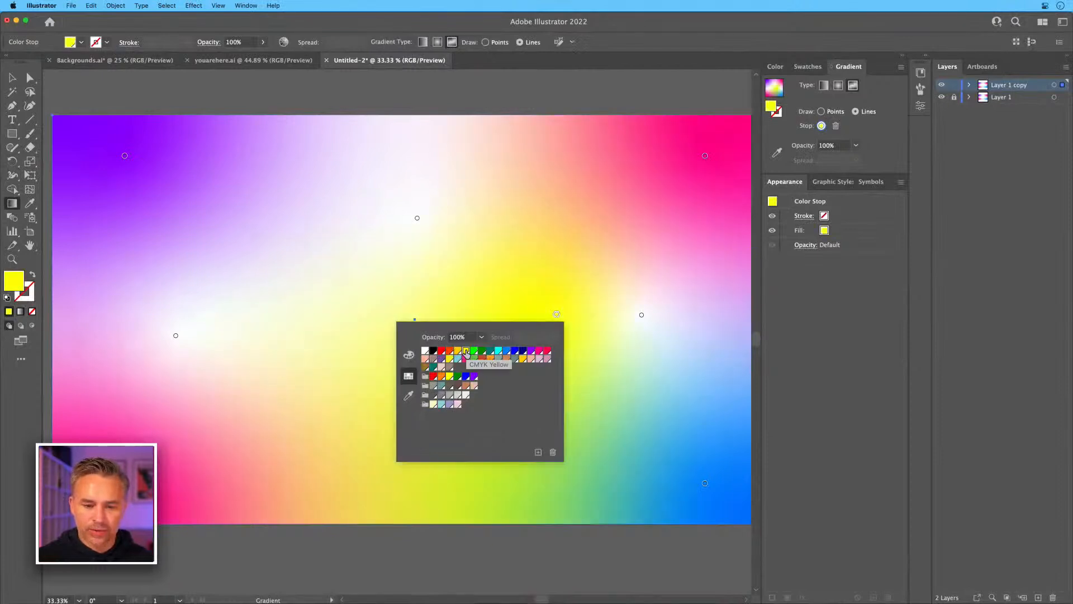
pyautogui.click(637, 37)
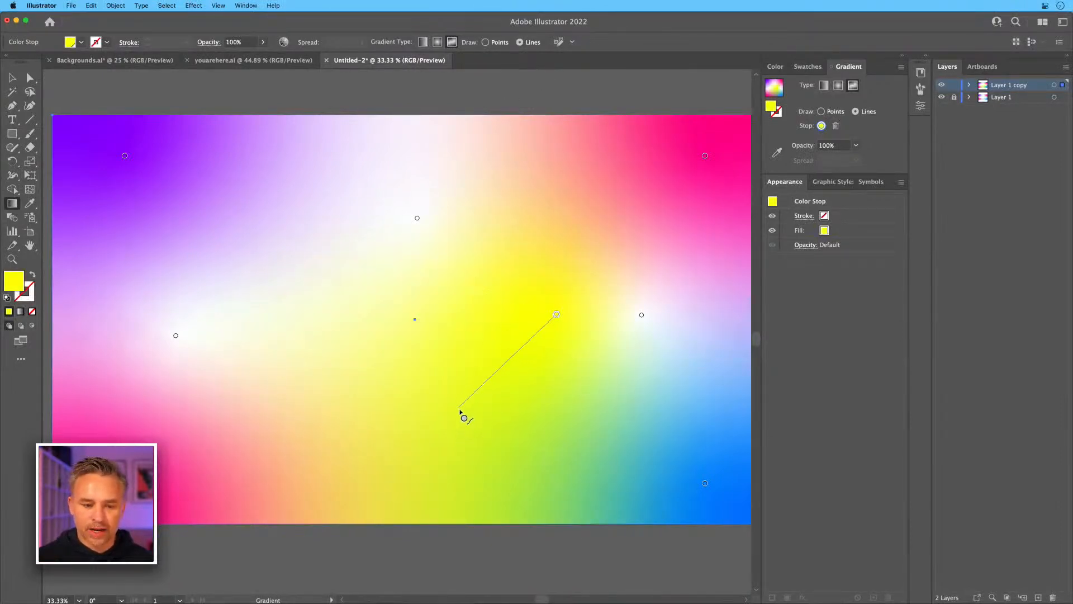
# Draw a wavy yellow gradient line from the stop right of centre, dipping below centre and ending near the rectangle's left edge.
pyautogui.click(463, 422)
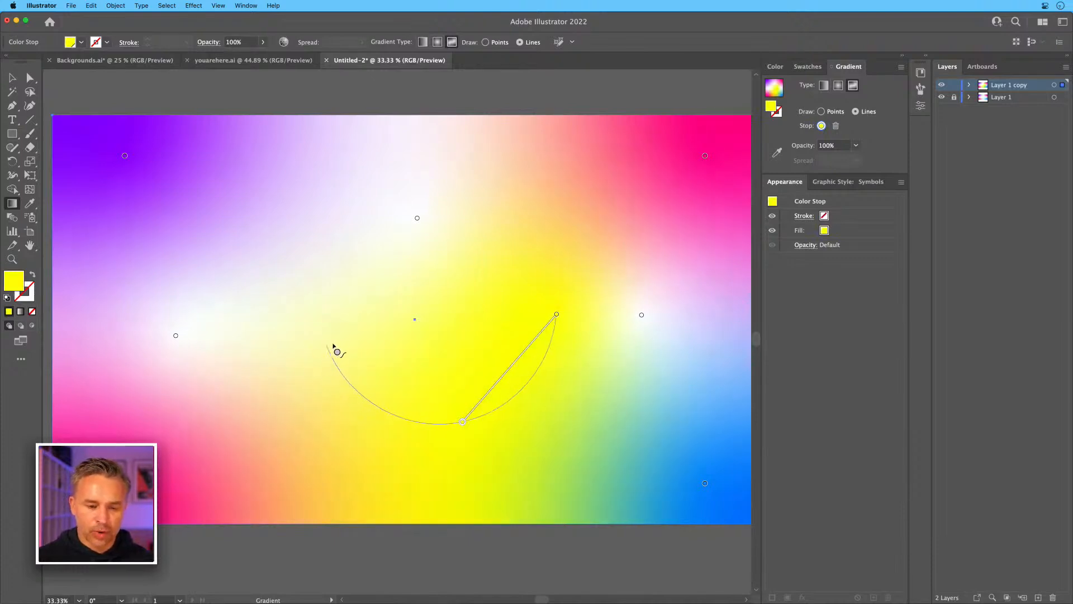
pyautogui.click(335, 341)
pyautogui.click(242, 242)
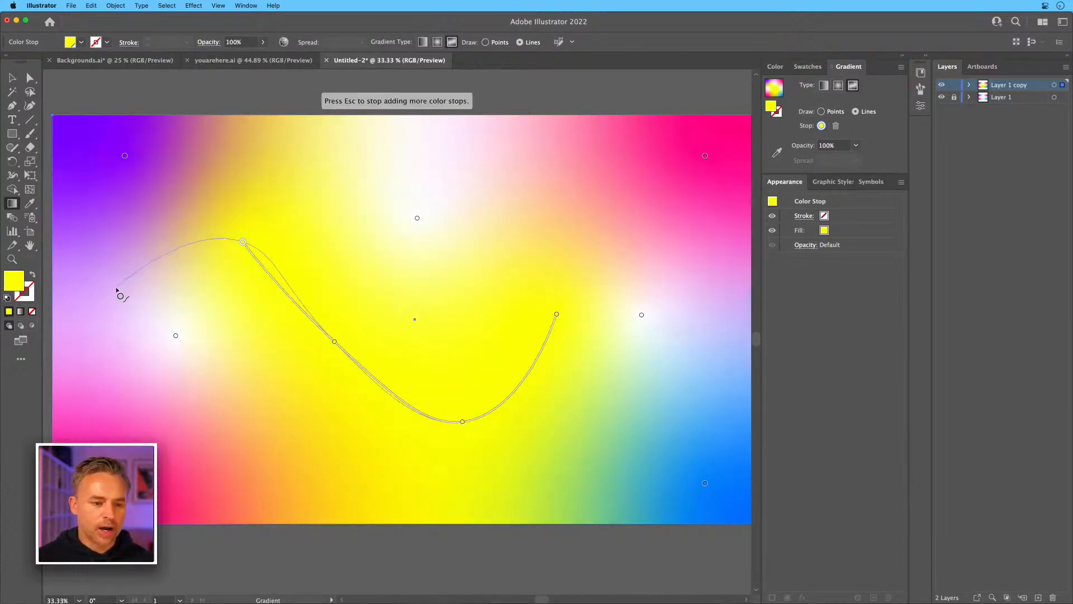
pyautogui.click(104, 307)
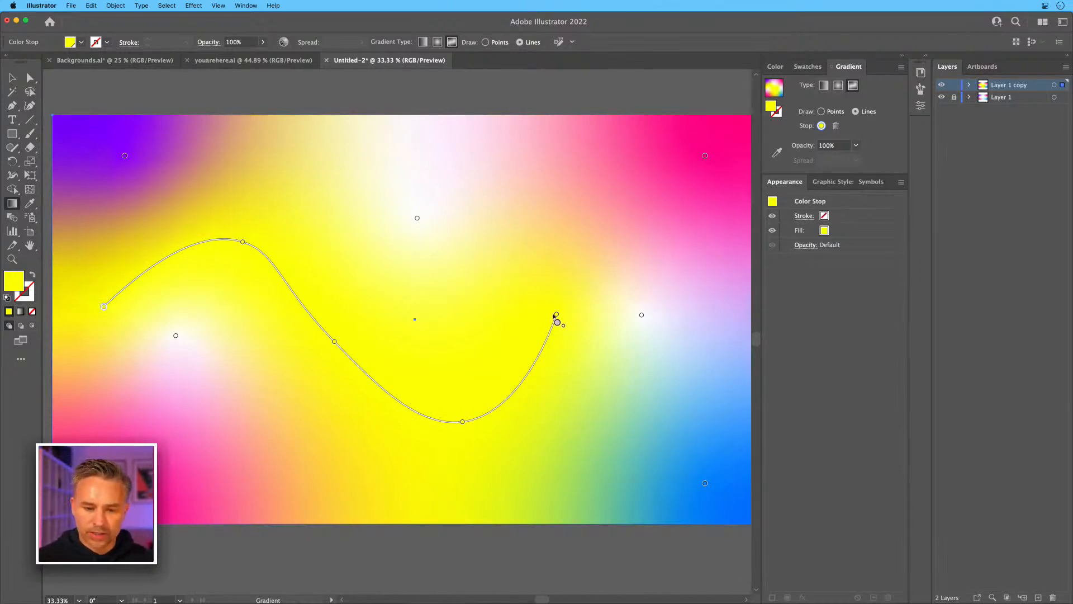
# Switch back to drawing points and reshape the yellow line by moving its right end and its lowest stop upward.
pyautogui.moveTo(555, 315); pyautogui.dragTo(564, 289)
pyautogui.click(647, 328)
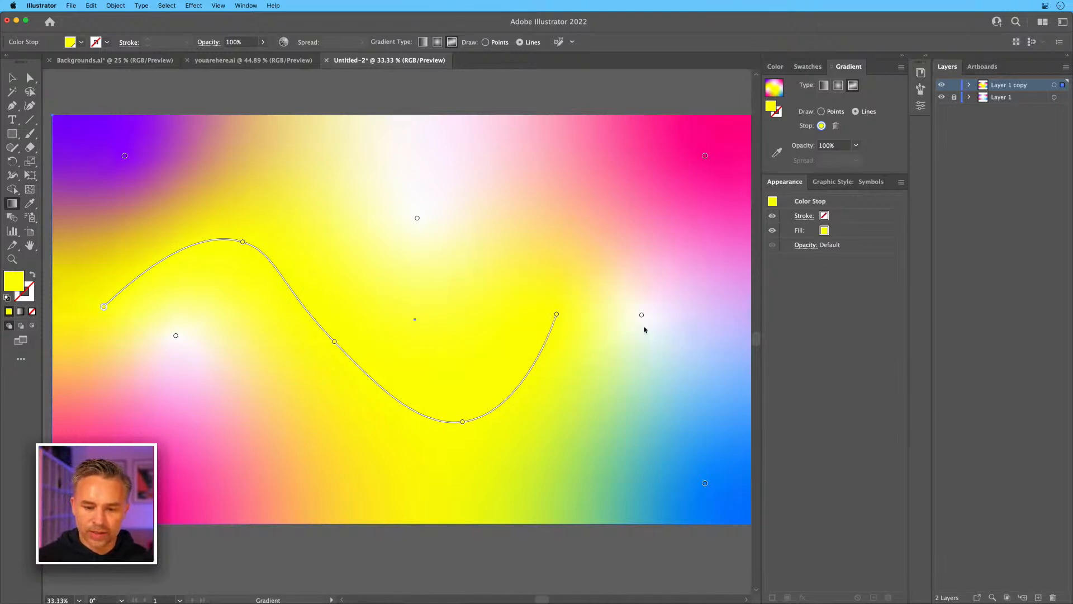
pyautogui.click(823, 112)
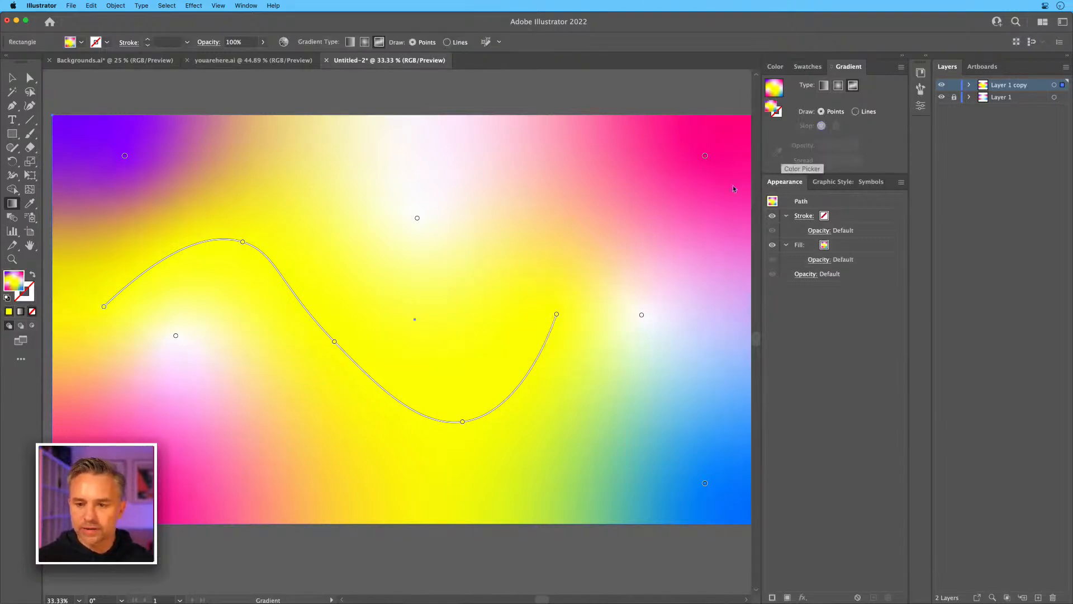
pyautogui.moveTo(556, 318); pyautogui.dragTo(614, 186)
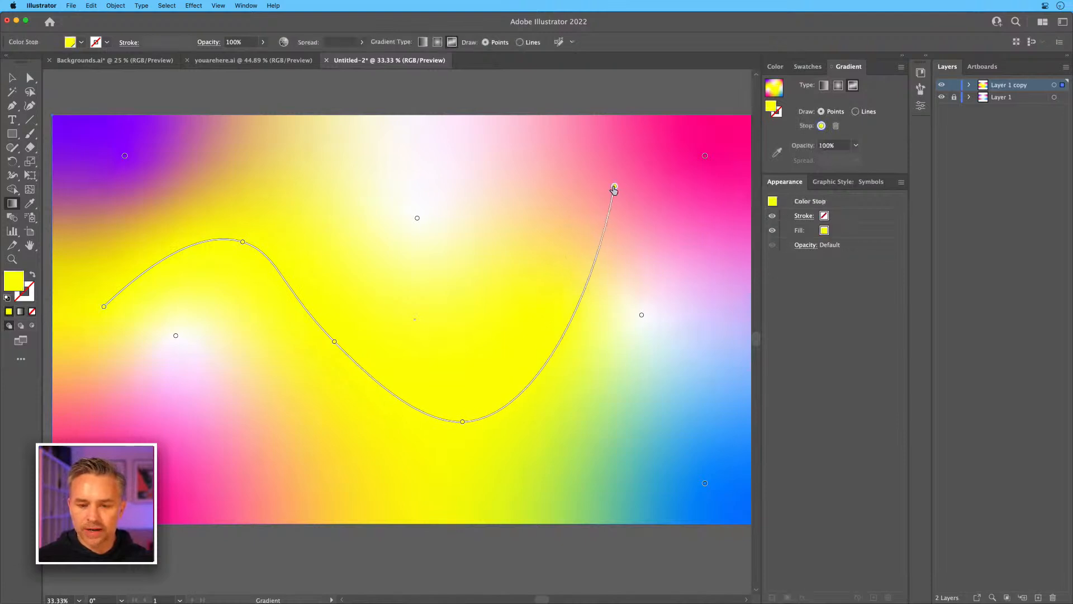
pyautogui.moveTo(462, 423); pyautogui.dragTo(459, 329)
# Add white colour stops below the yellow line near the lower centre and just above the line's dip.
pyautogui.click(411, 432)
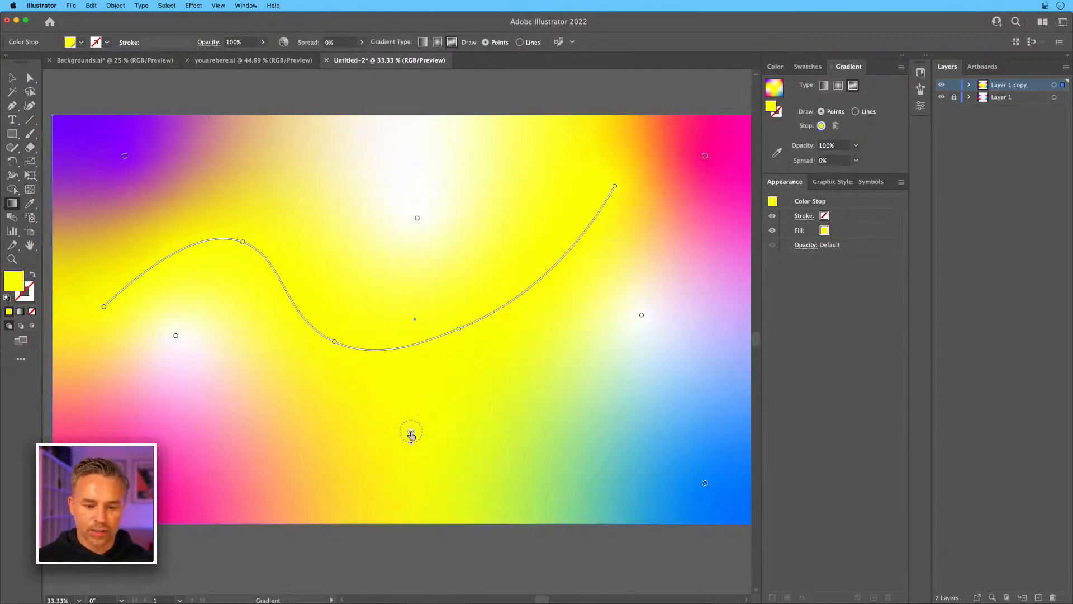
pyautogui.doubleClick(411, 432)
pyautogui.click(280, 472)
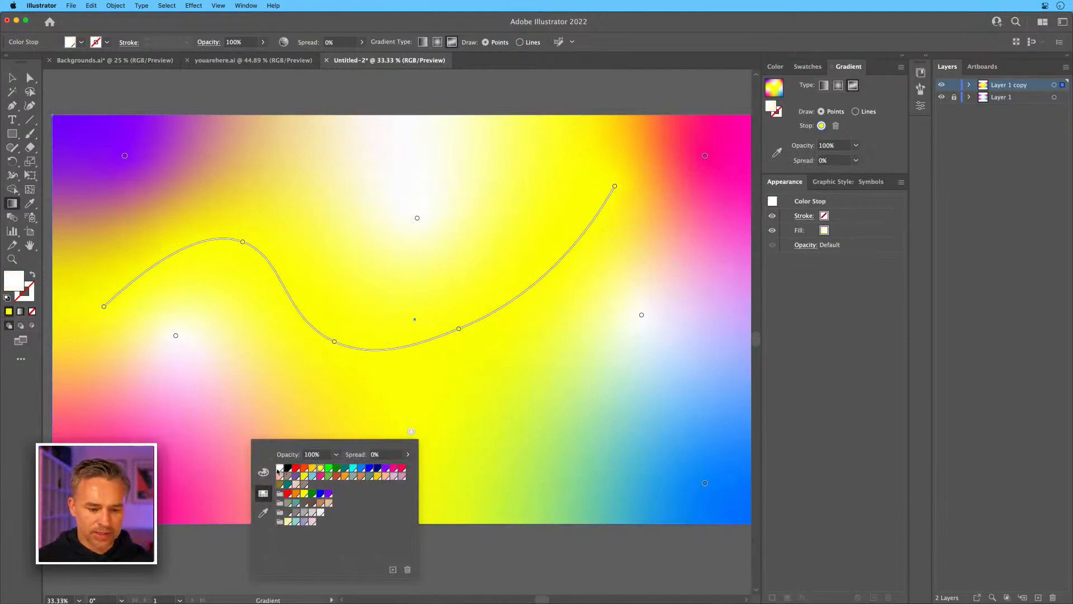
pyautogui.press('Escape')
pyautogui.click(342, 311)
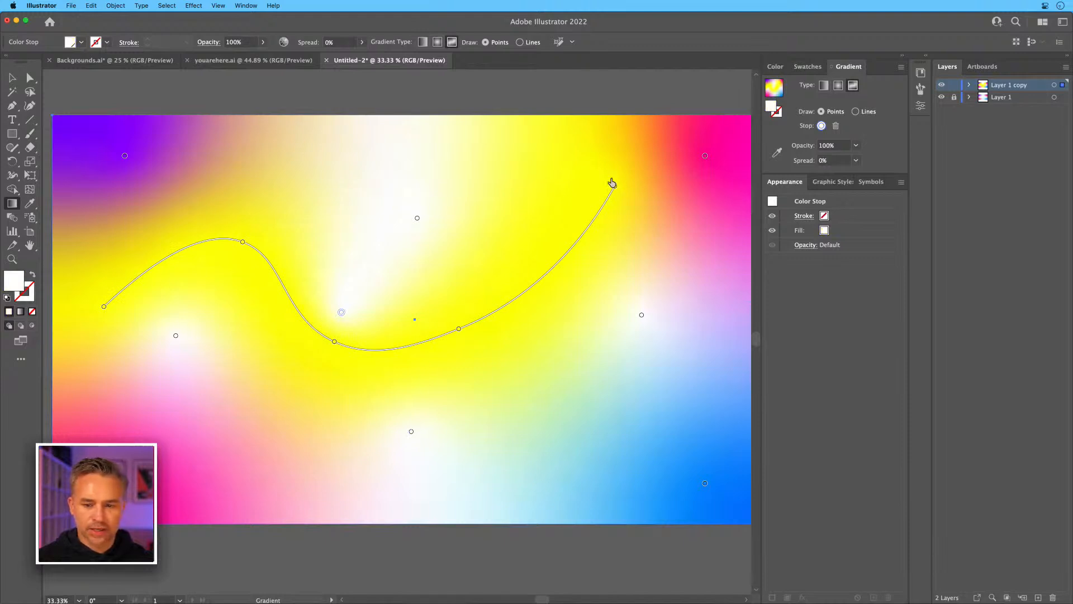
# Move the yellow line's right end towards the rectangle's right edge and set the line stop right of centre to white.
pyautogui.moveTo(615, 187); pyautogui.dragTo(681, 245)
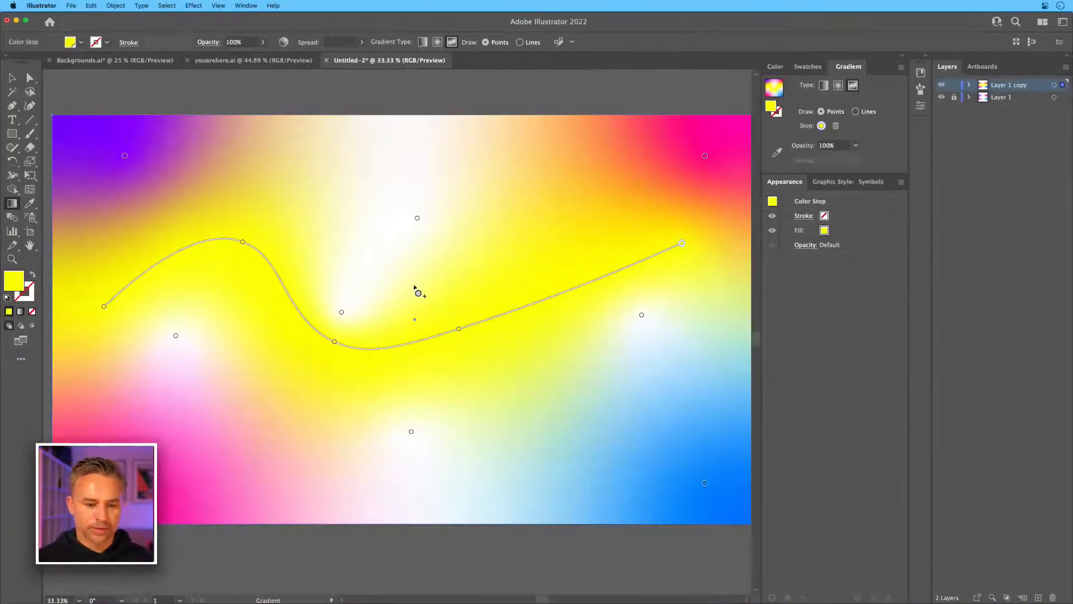
pyautogui.doubleClick(459, 330)
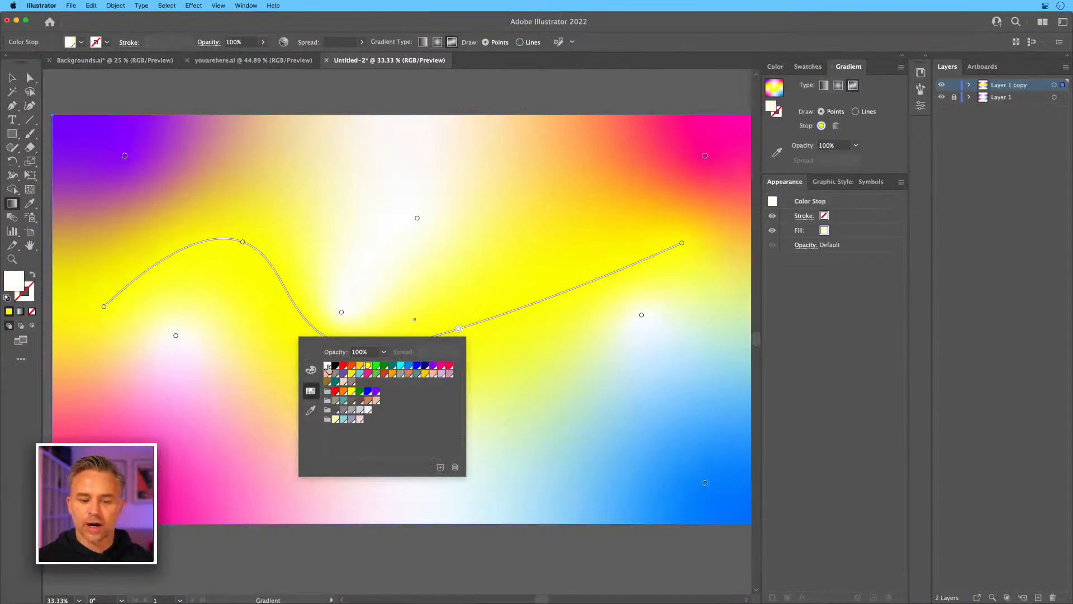
pyautogui.click(327, 366)
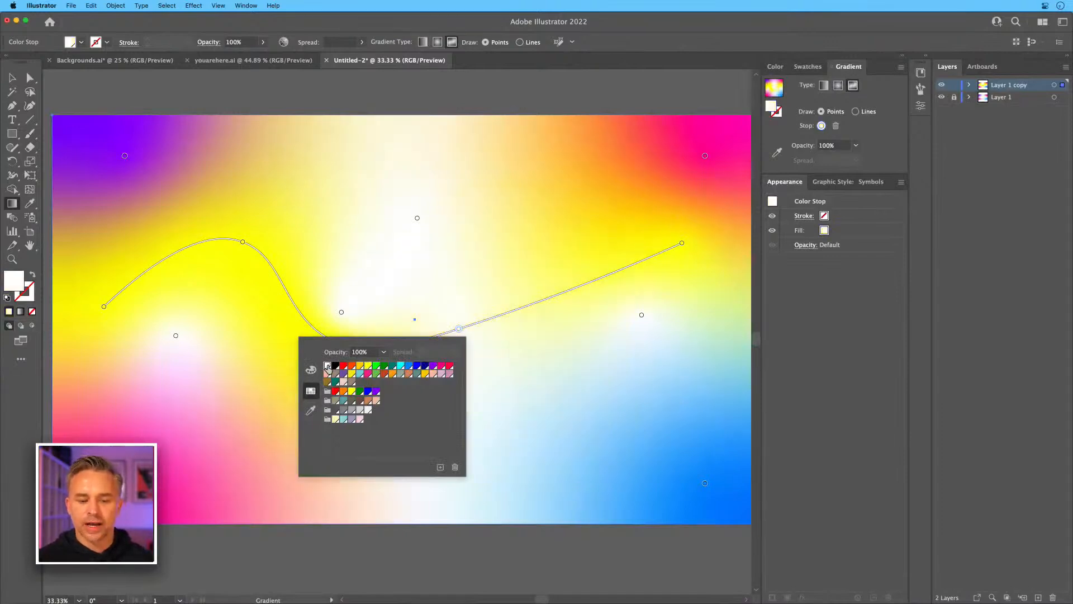
pyautogui.click(275, 93)
# Set the yellow line's left end stop to white, and deselect the rectangle.
pyautogui.doubleClick(103, 307)
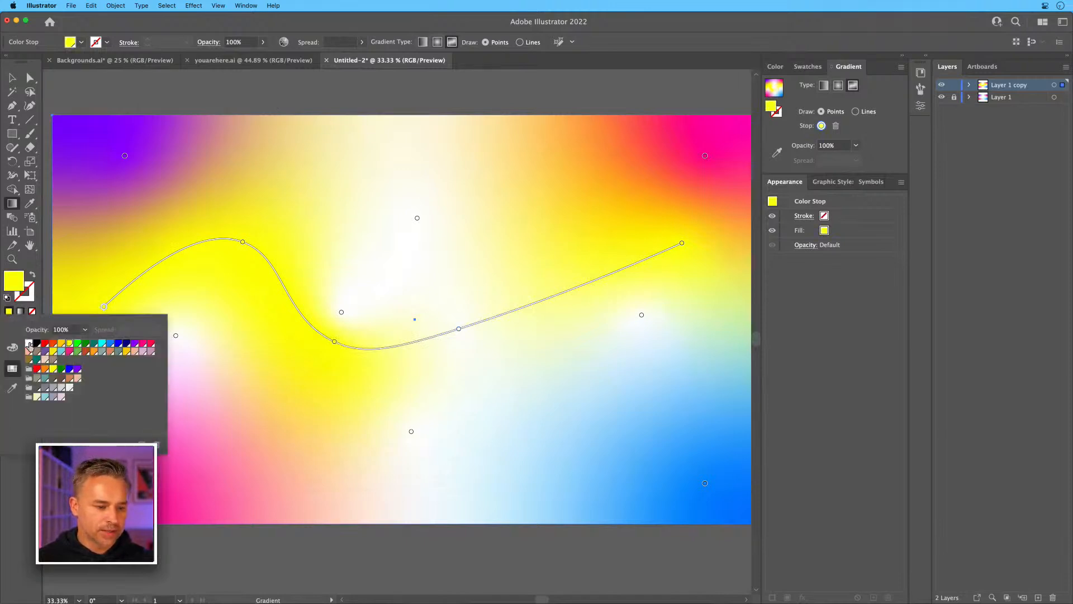
pyautogui.click(29, 344)
pyautogui.click(137, 101)
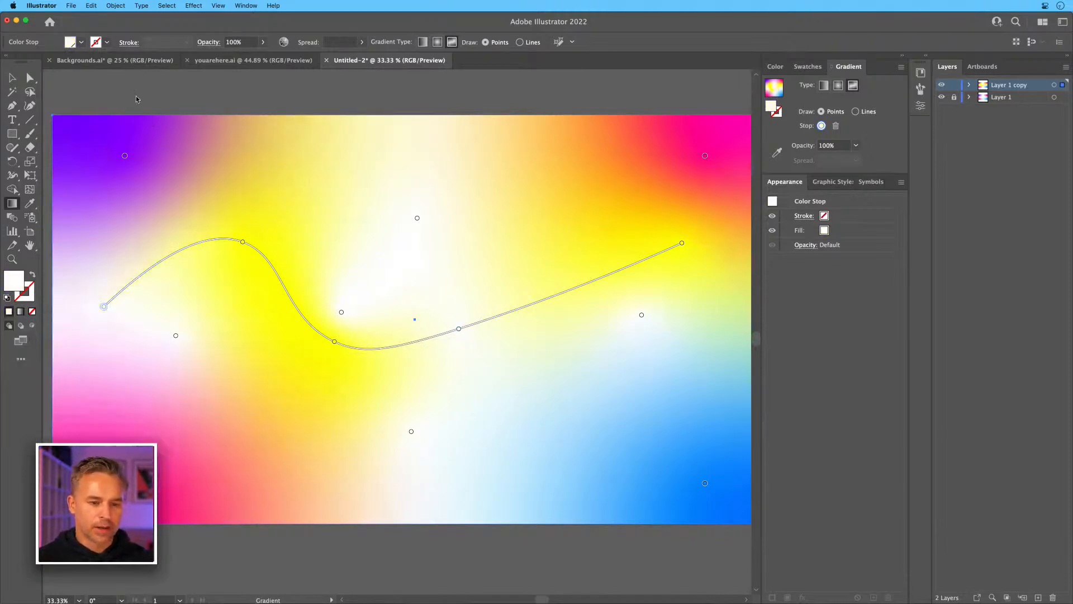
pyautogui.press('v')
pyautogui.click(109, 82)
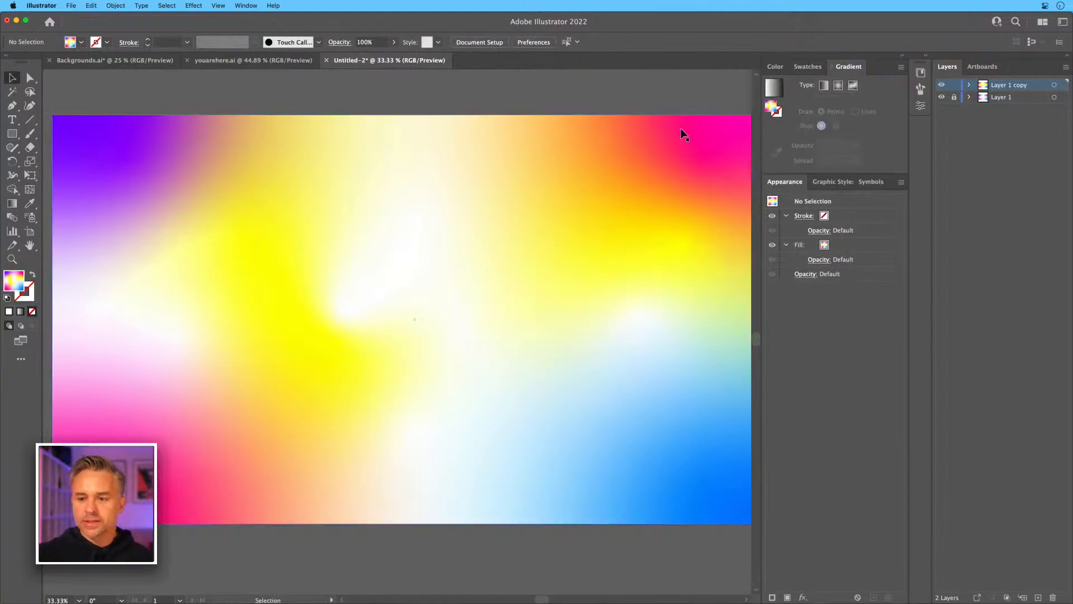
# On a new layer, with Layer 1 copy locked, draw a thin horizontal rectangle across the artboard's full width along its upper edge.
pyautogui.click(1038, 597)
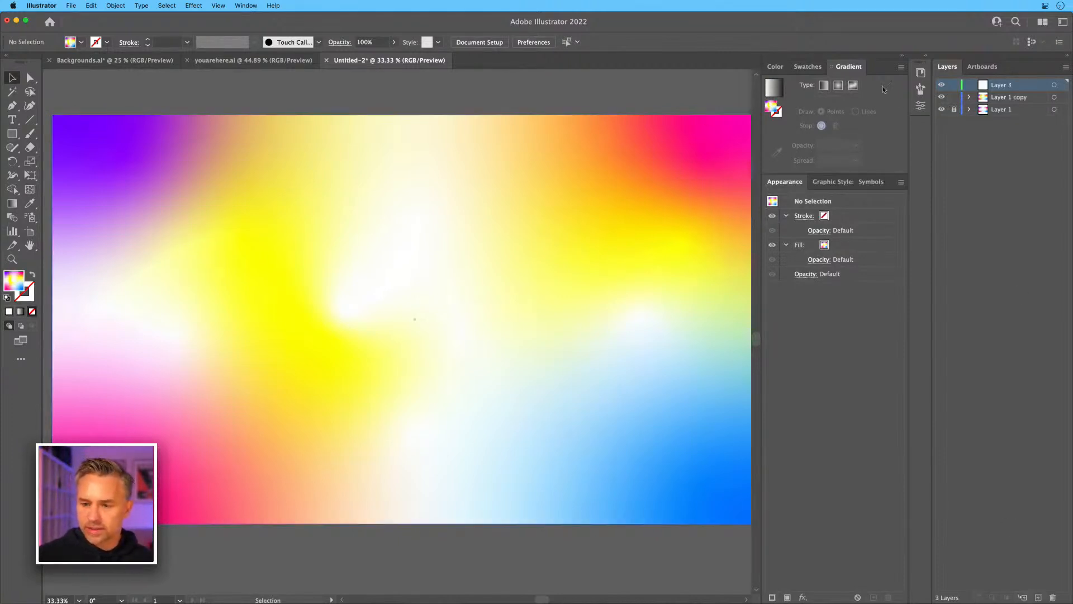
pyautogui.click(954, 97)
pyautogui.moveTo(11, 133); pyautogui.dragTo(679, 152)
pyautogui.moveTo(413, 187); pyautogui.dragTo(519, 204)
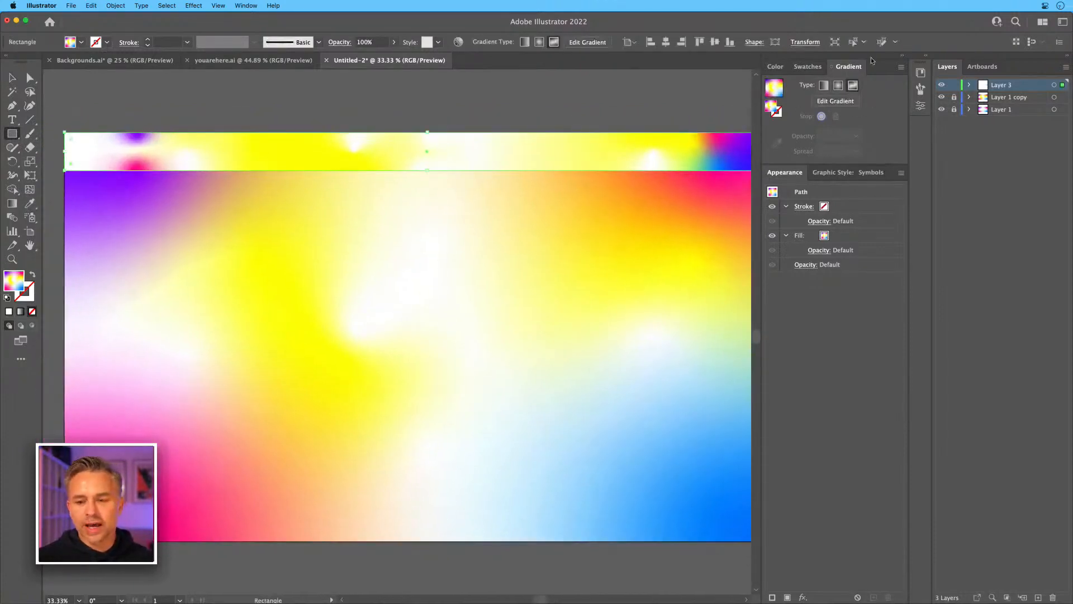
# Reduce the thin rectangle's height to about 136 px by raising its lower edge.
pyautogui.click(901, 56)
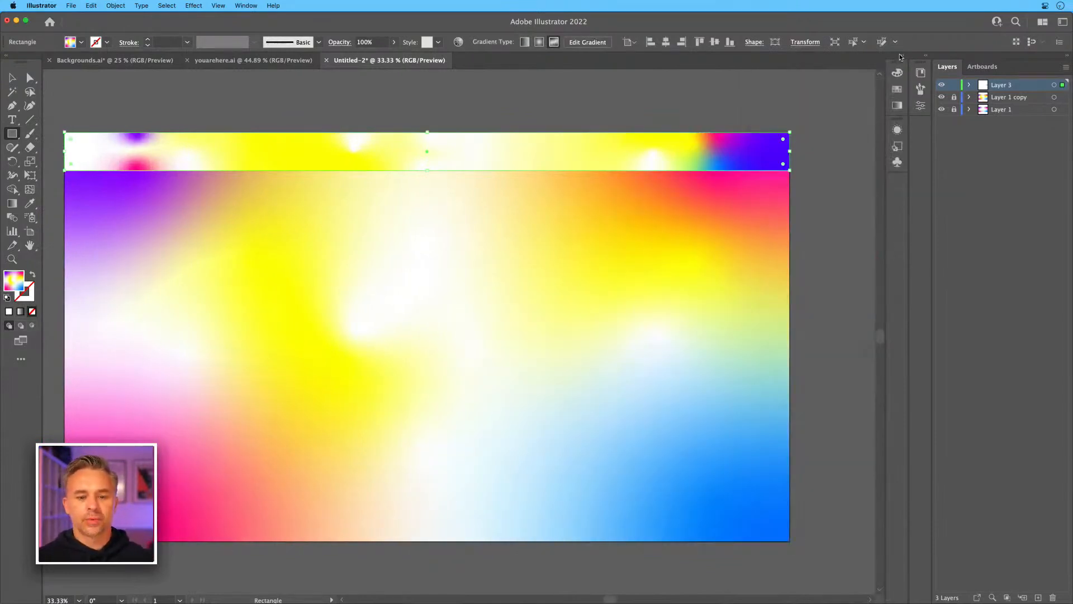
pyautogui.press('v')
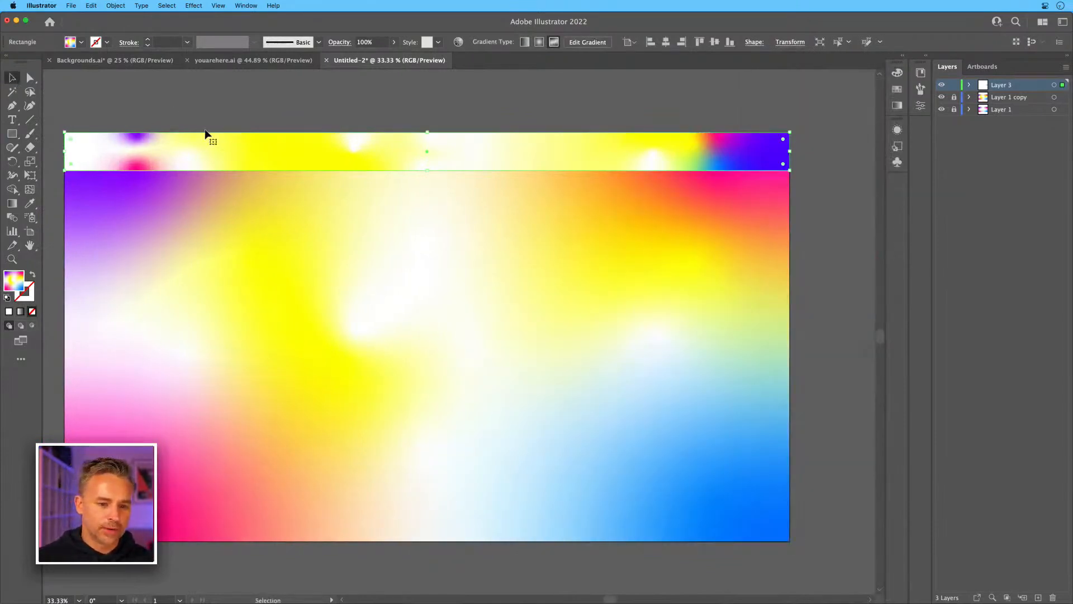
pyautogui.moveTo(429, 172); pyautogui.dragTo(427, 166)
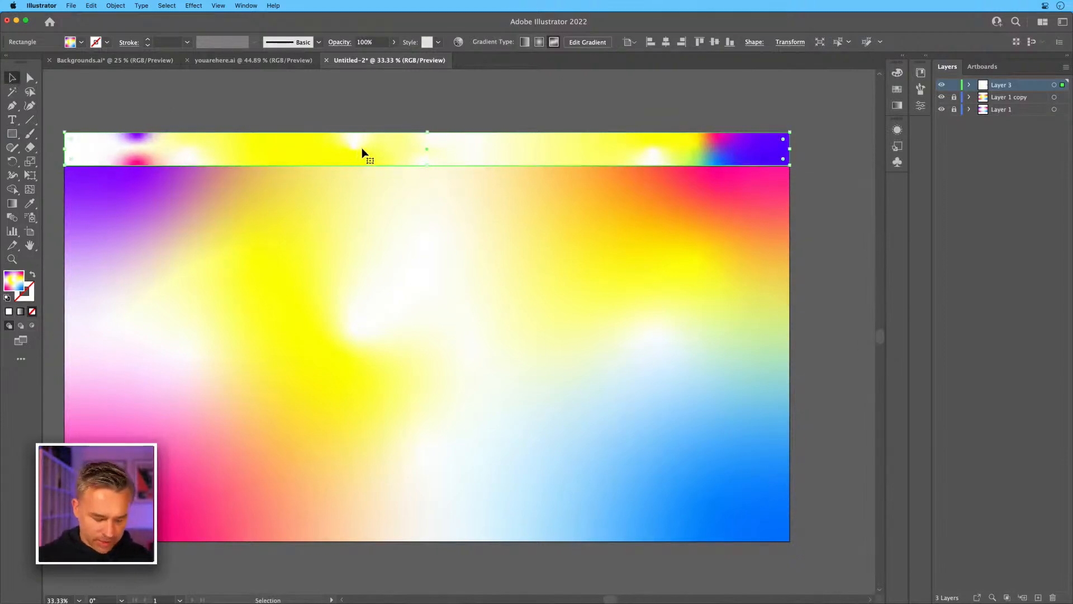
# Duplicate the strip directly below itself, repeating until copies cover the artboard down to its lower edge, and delete the surplus last copy.
pyautogui.moveTo(362, 150); pyautogui.dragTo(362, 185)
pyautogui.press('super+d')
pyautogui.press('super+d')
pyautogui.press('super+d')
pyautogui.press('super+d')
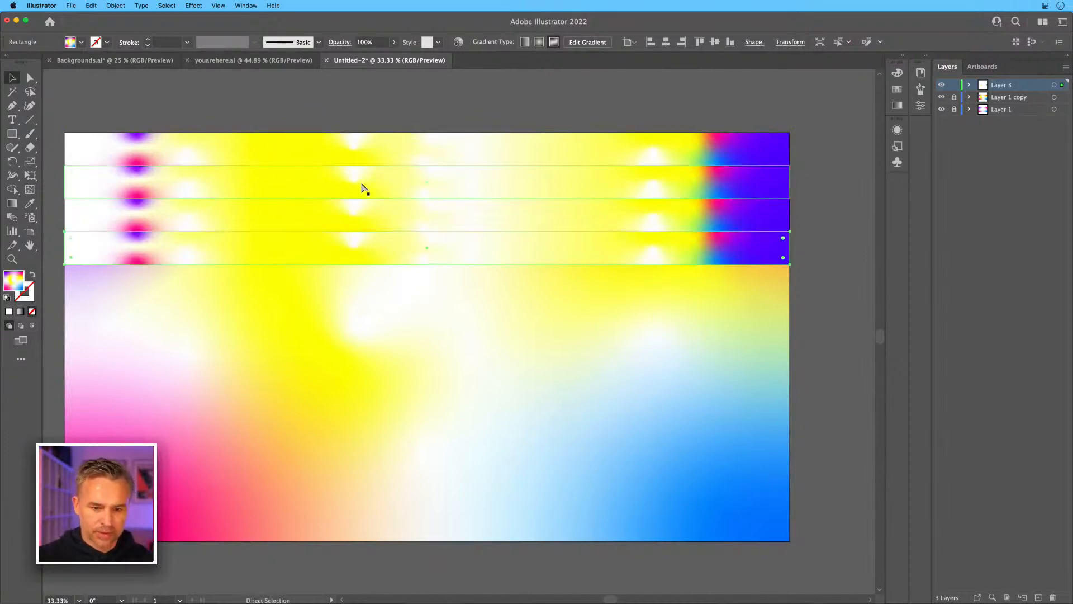
pyautogui.press('super+d')
pyautogui.press('super+d')
pyautogui.press('super+d')
pyautogui.press('super+d')
pyautogui.press('super+d')
pyautogui.press('super+d')
pyautogui.press('super+d')
pyautogui.press('super+d')
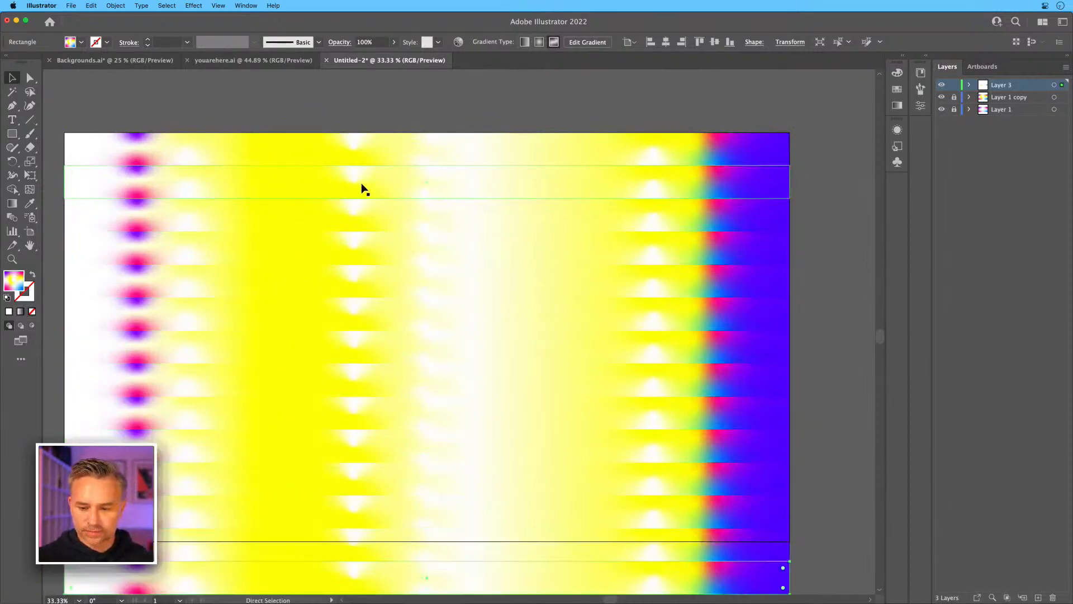
pyautogui.press('Delete')
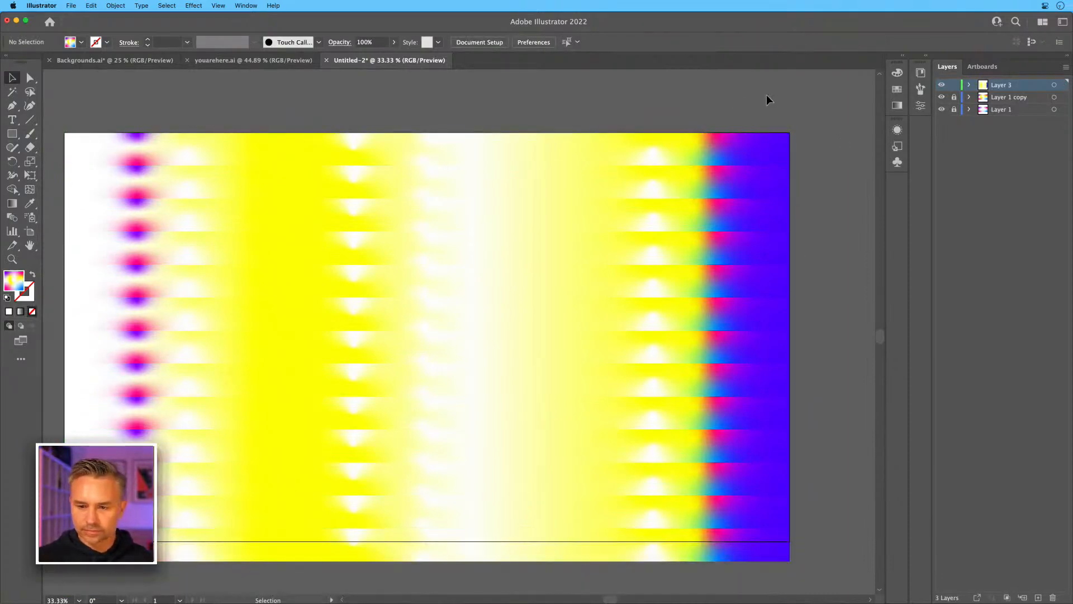
# Replace the freeform gradient on all strips with a solid black fill and no stroke.
pyautogui.scroll(-3, 481, 558)
pyautogui.press('super+a')
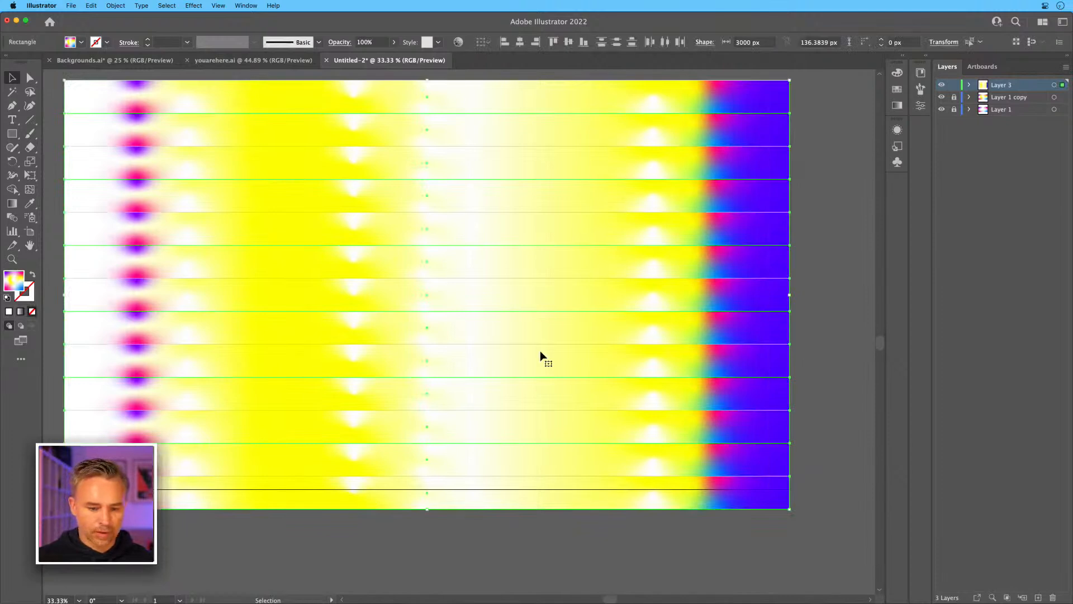
pyautogui.click(7, 299)
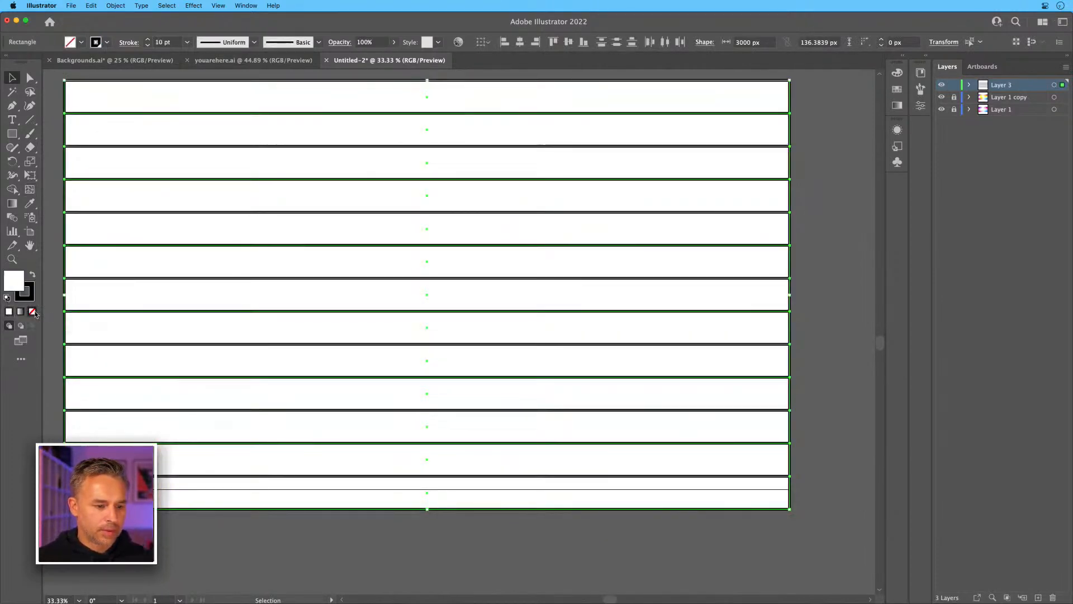
pyautogui.click(32, 312)
pyautogui.click(26, 300)
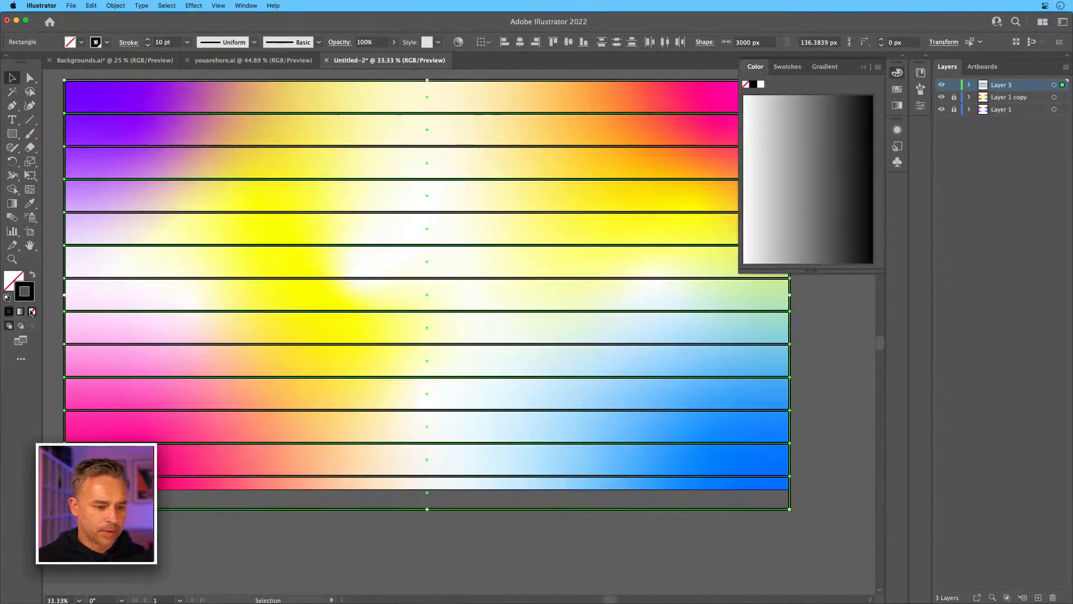
pyautogui.click(33, 274)
pyautogui.moveTo(115, 143); pyautogui.dragTo(140, 197)
pyautogui.click(787, 66)
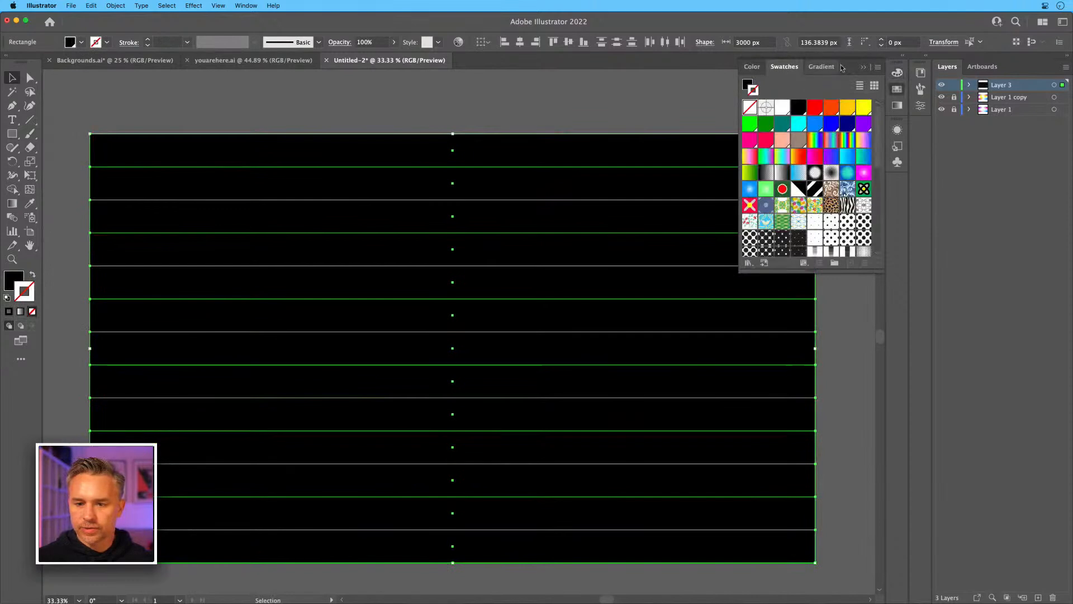
pyautogui.click(906, 58)
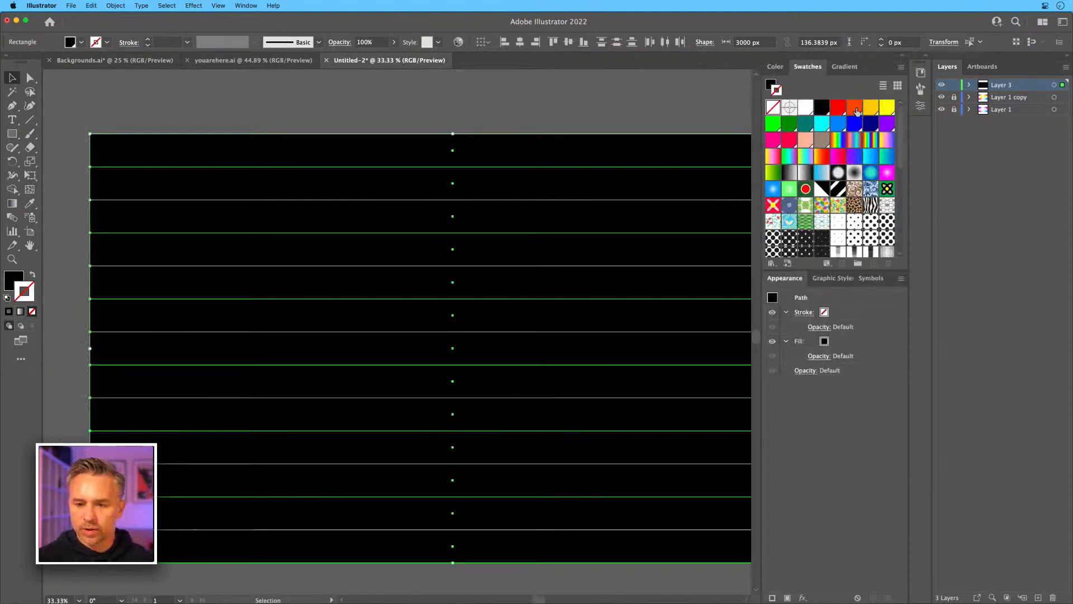
pyautogui.click(884, 109)
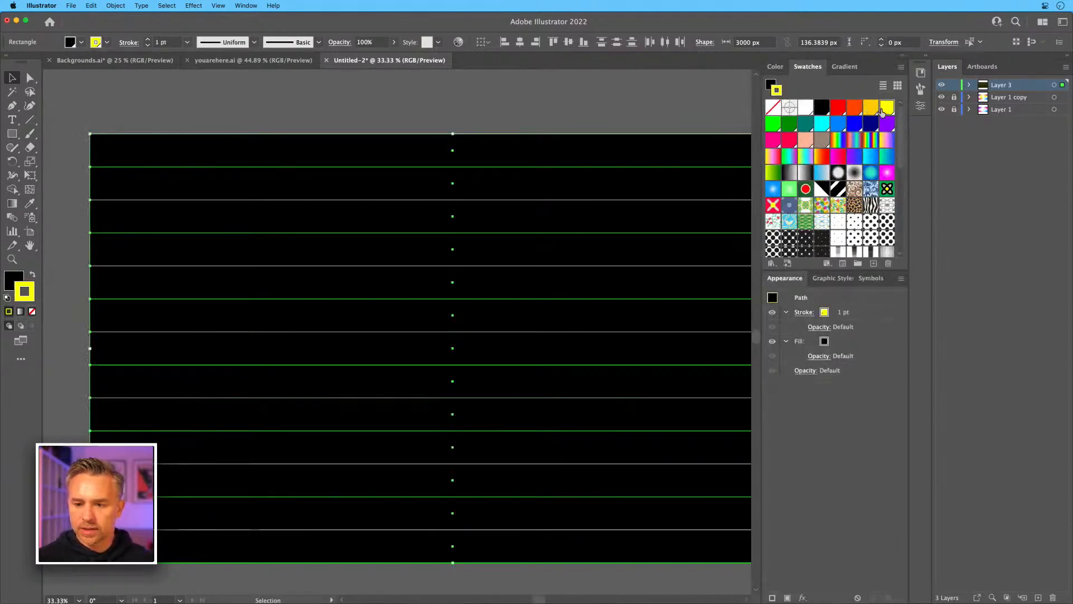
pyautogui.press('a')
pyautogui.click(70, 6)
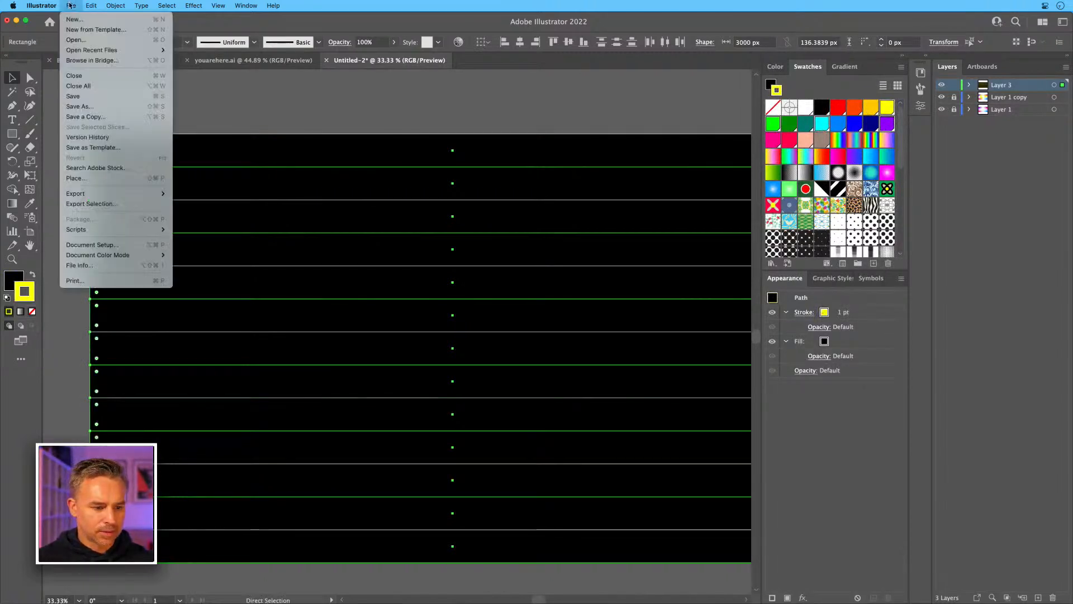
pyautogui.click(70, 6)
pyautogui.click(32, 312)
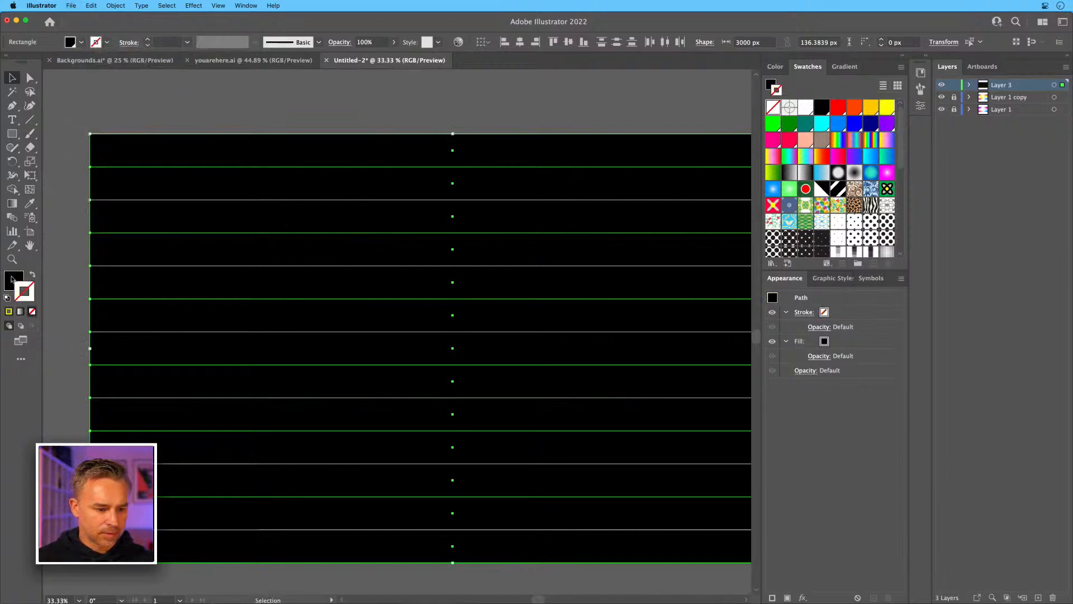
# Try to run the RandomSwatchesFill script on the black strips.
pyautogui.click(91, 5)
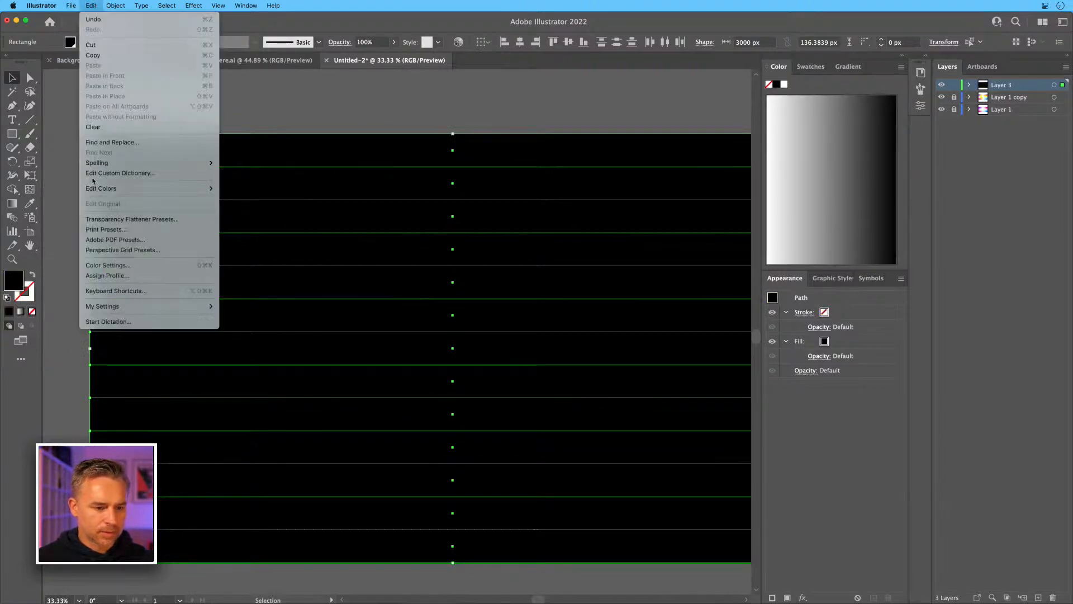
pyautogui.moveTo(69, 6)
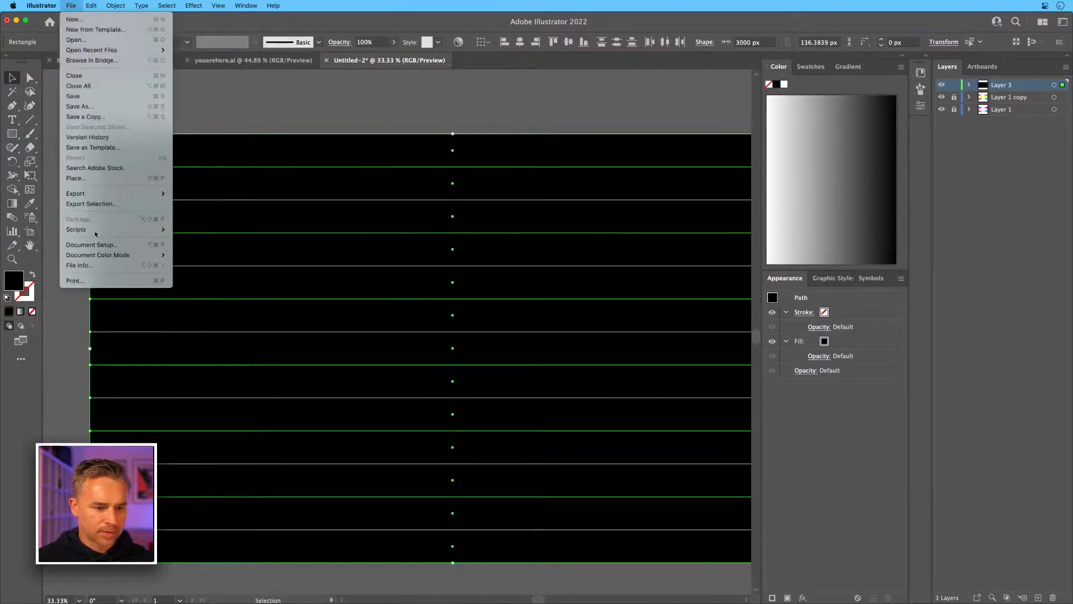
pyautogui.moveTo(111, 229)
pyautogui.click(252, 342)
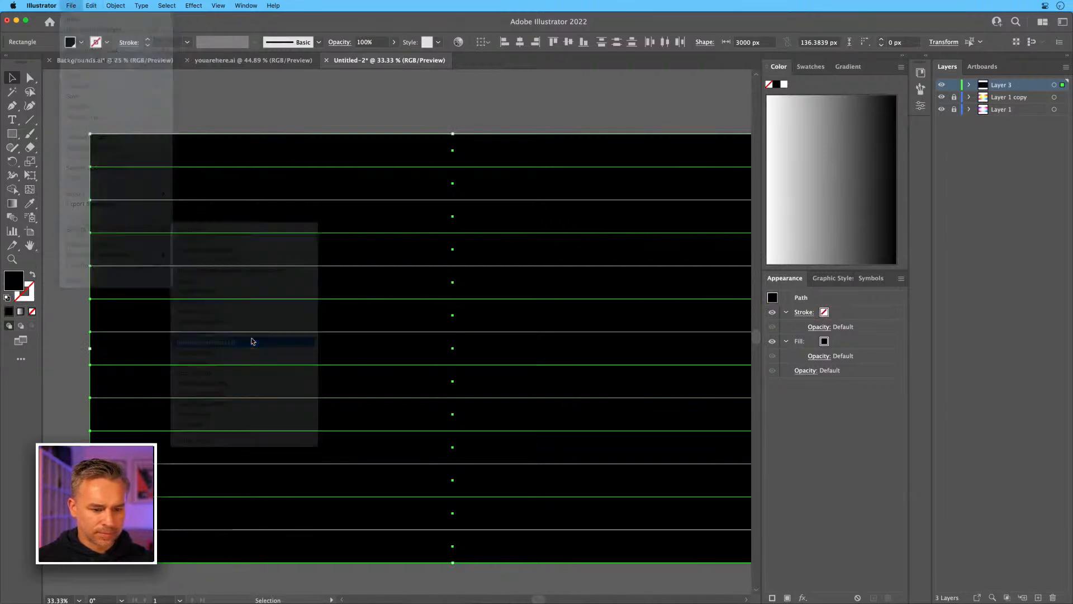
# Fill the strips yellow and randomise their fills from the yellow, green, cyan, purple and pink swatches with the RandomSwatchesFill script.
pyautogui.click(818, 67)
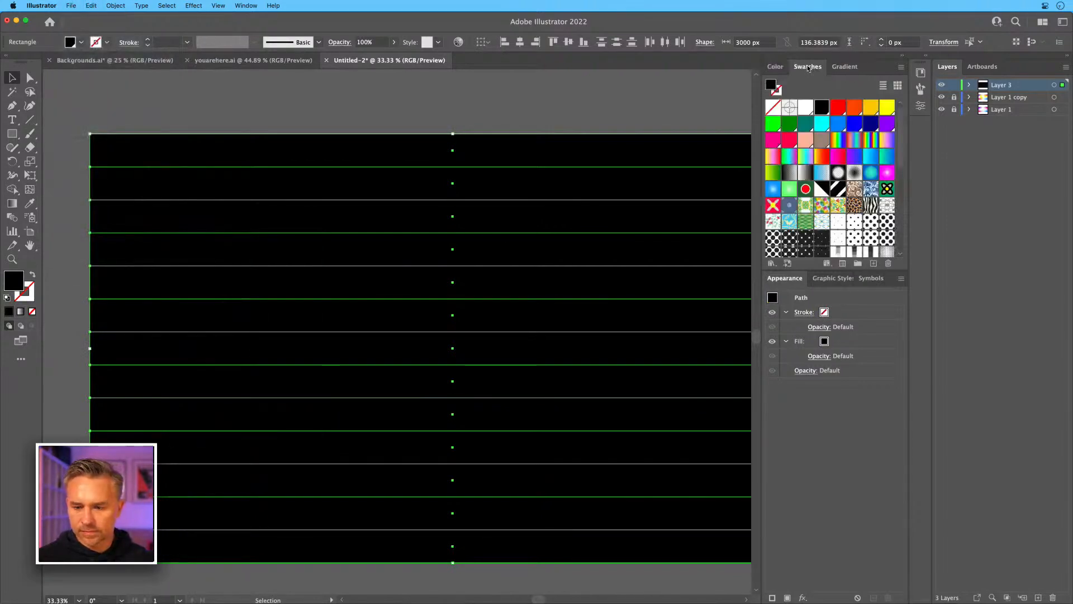
pyautogui.click(887, 109)
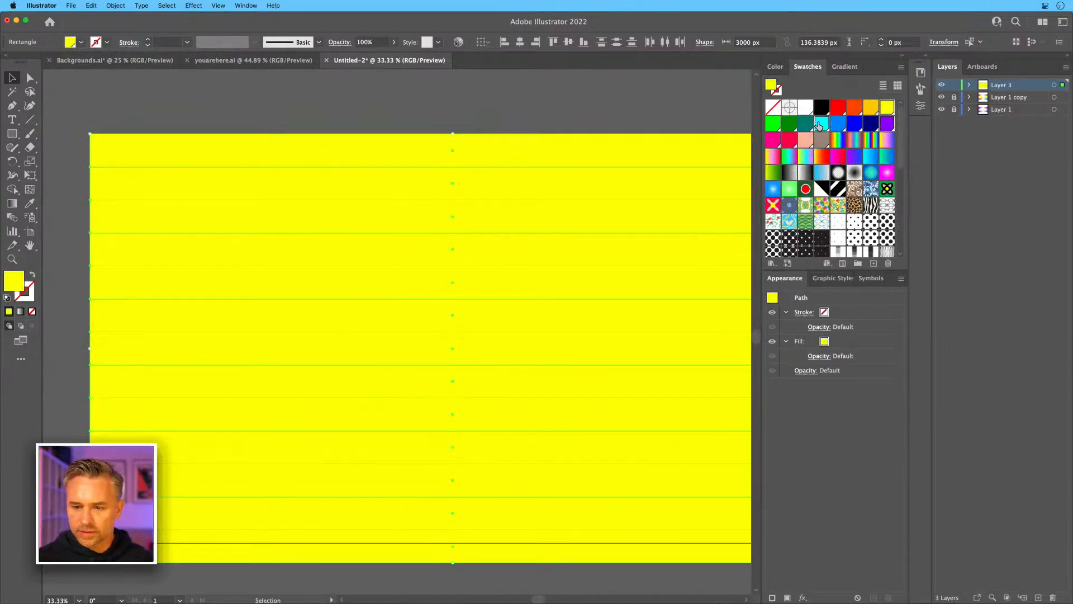
pyautogui.press('a')
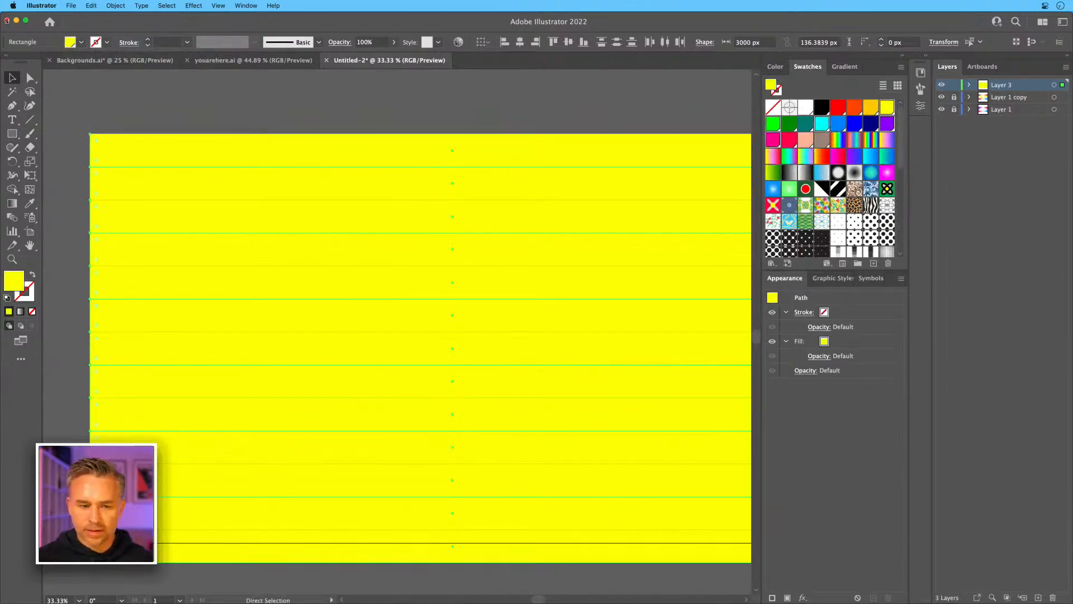
pyautogui.click(71, 6)
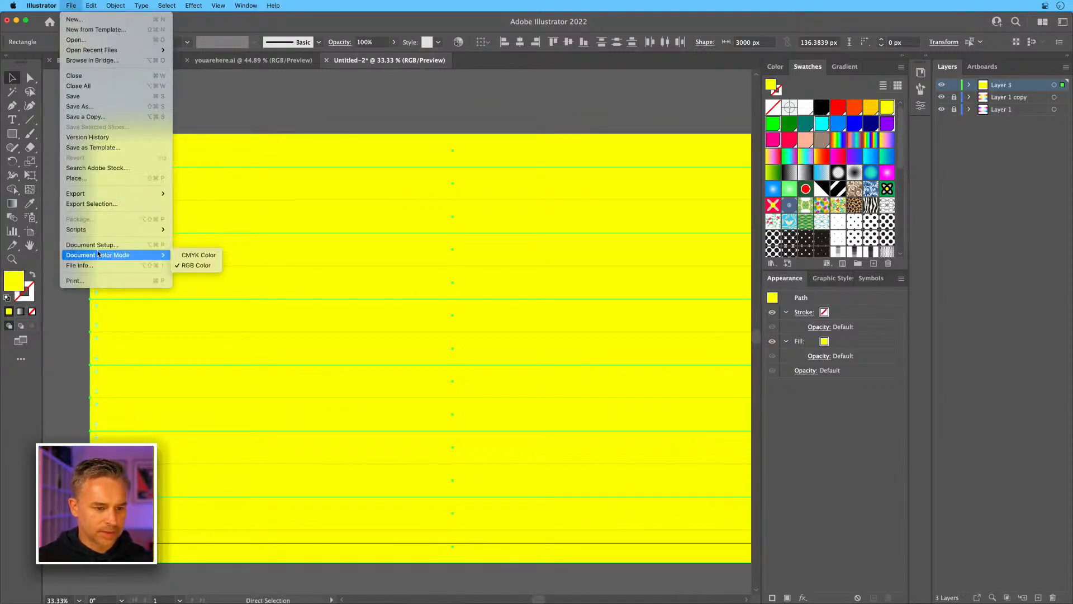
pyautogui.moveTo(69, 230)
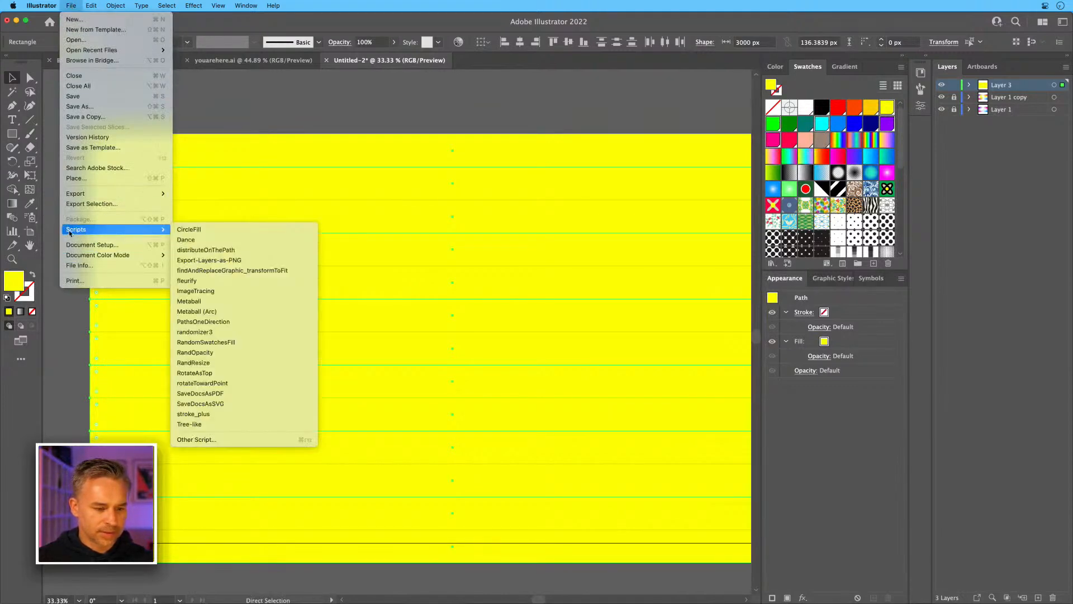
pyautogui.click(249, 341)
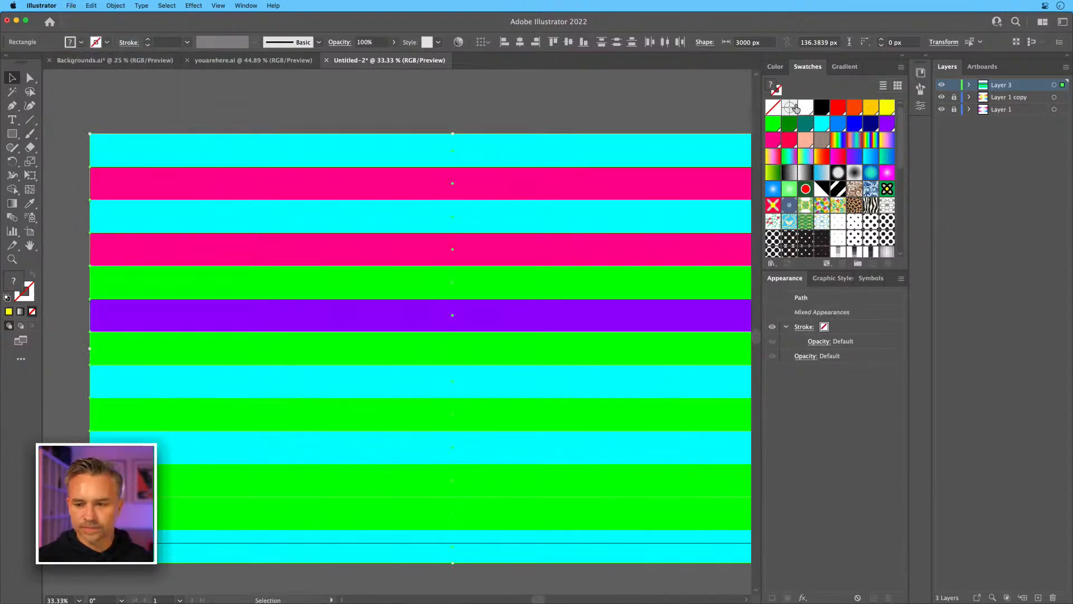
# Recolour the green strip directly below the purple one and the upper of the two adjoining green strips yellow.
pyautogui.click(510, 349)
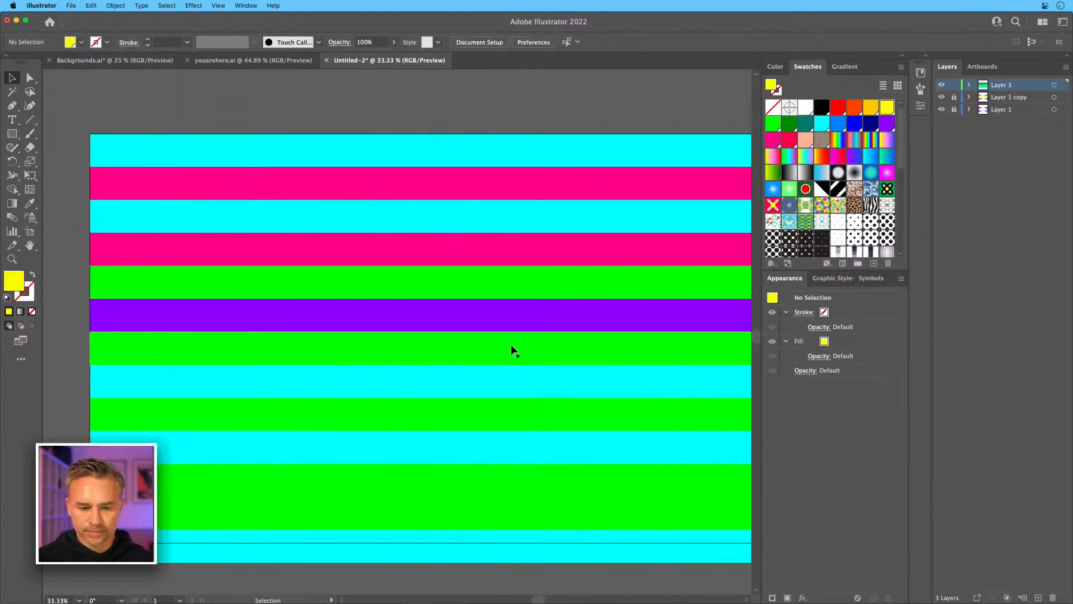
pyautogui.click(884, 108)
pyautogui.click(552, 477)
pyautogui.click(886, 110)
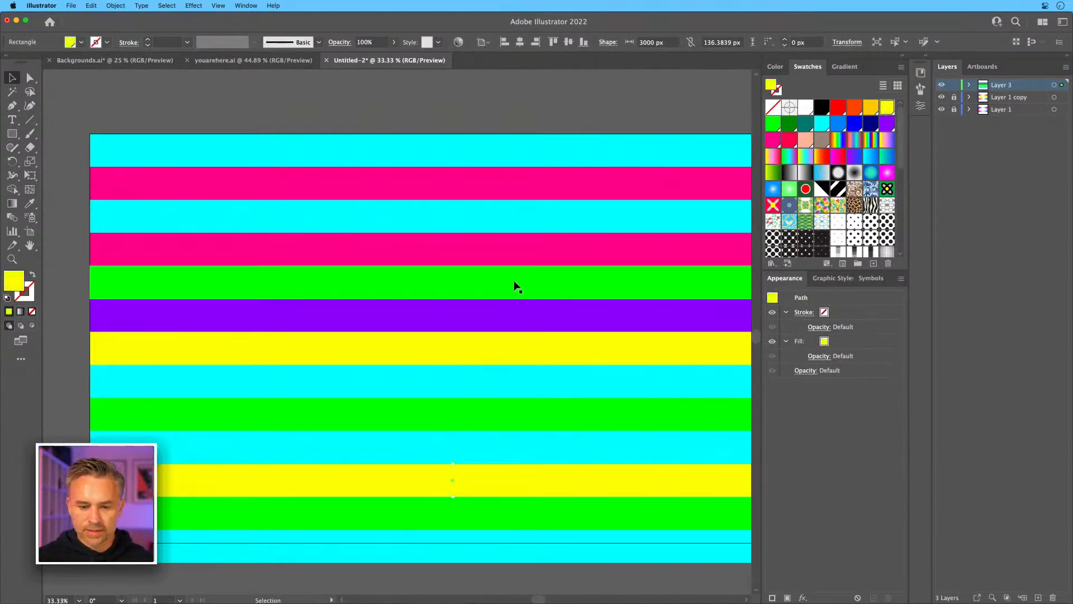
# Recolour the cyan strip between the two pink ones yellow and the tenth strip down purple.
pyautogui.click(497, 249)
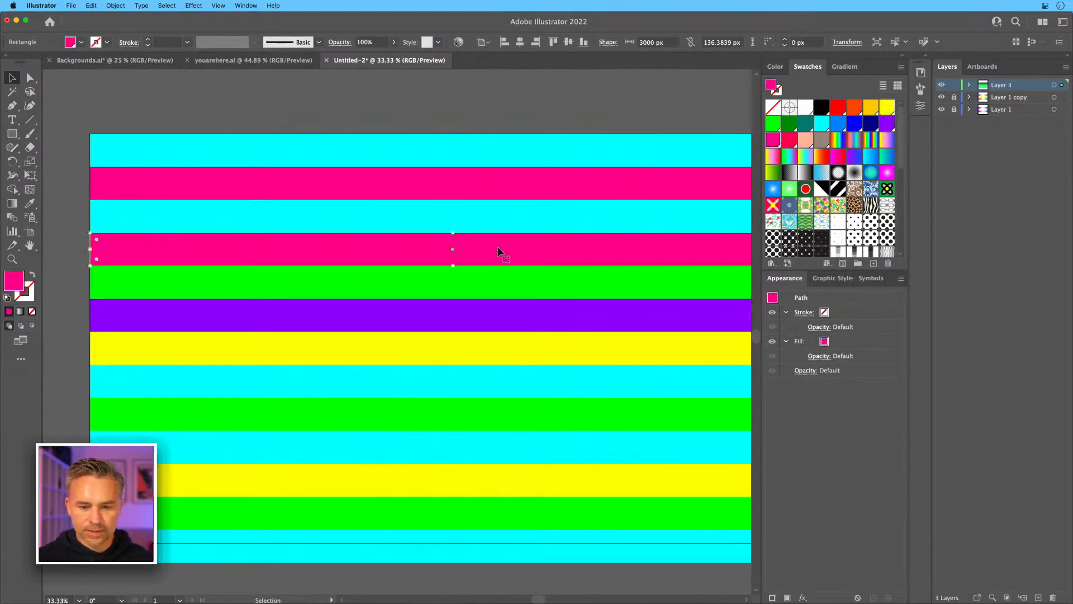
pyautogui.click(482, 214)
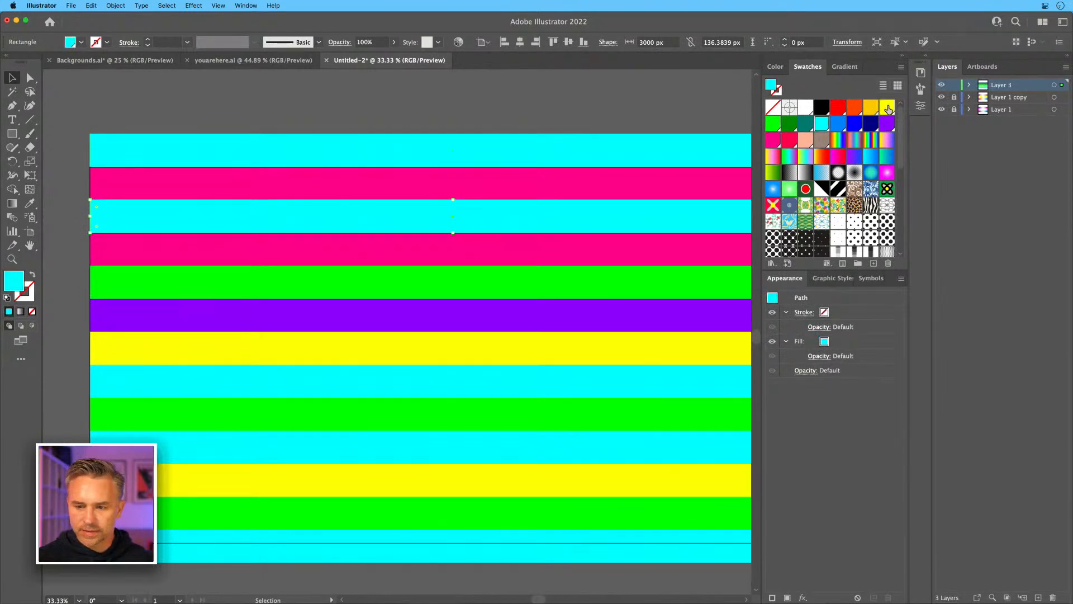
pyautogui.click(888, 108)
pyautogui.click(509, 446)
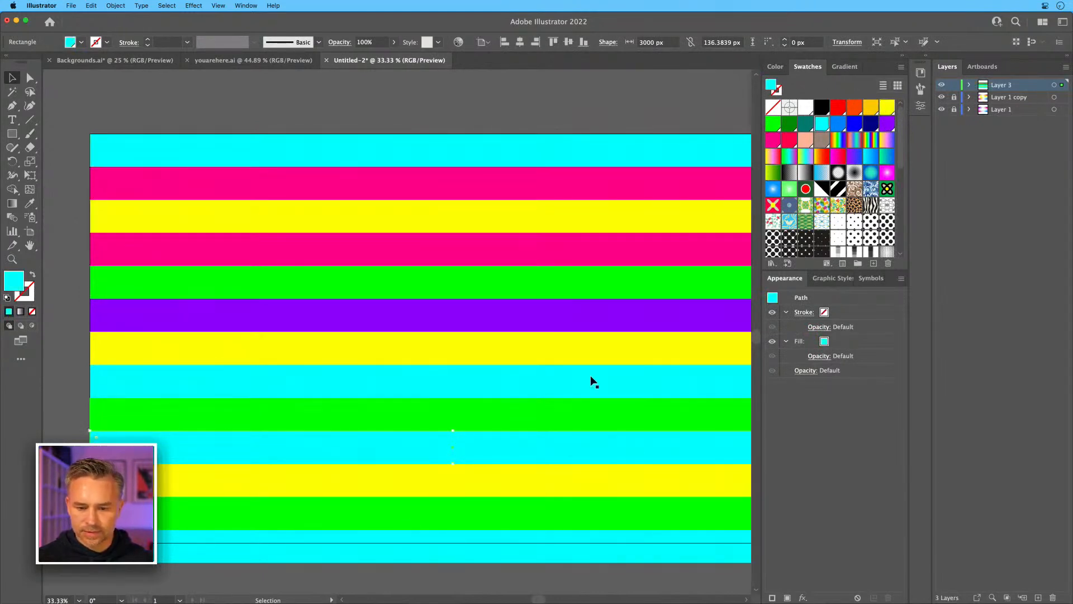
pyautogui.click(888, 123)
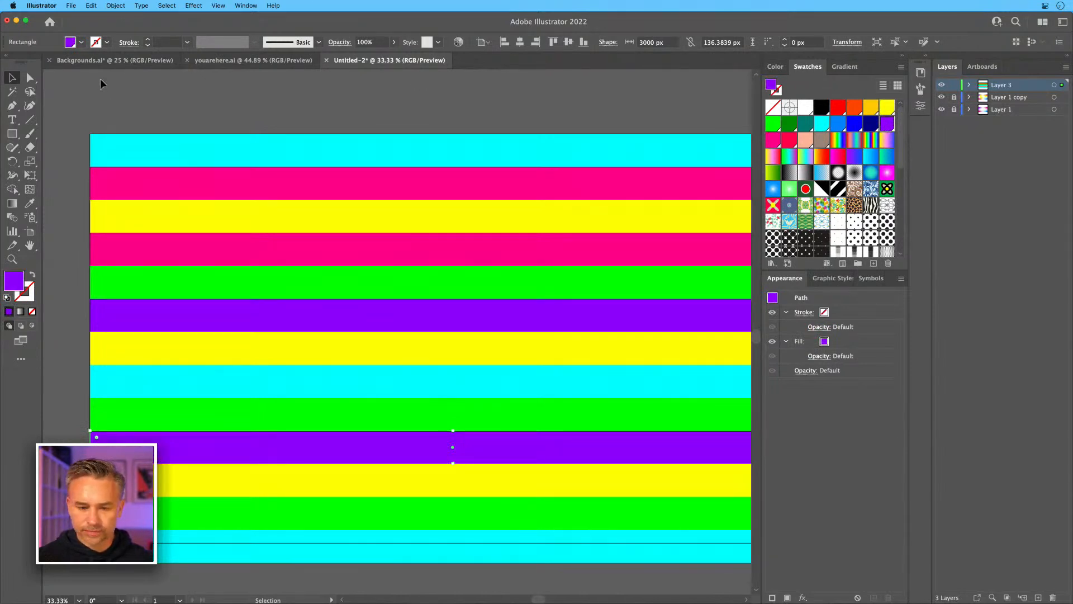
# On a duplicate of Layer 3, with the original locked, scale all strips together to the artboard's 1692 px height.
pyautogui.click(902, 57)
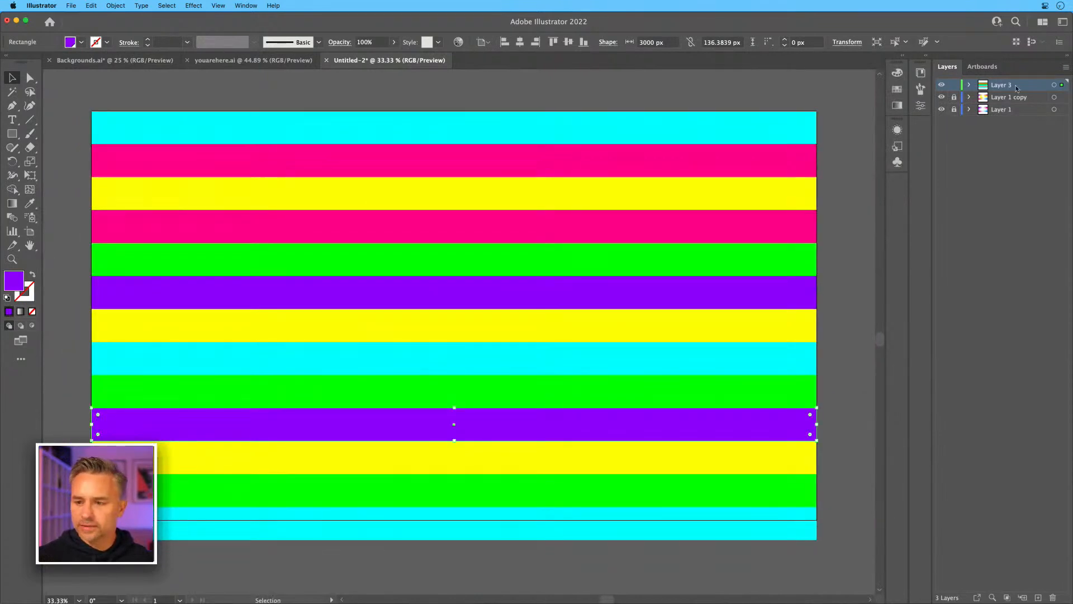
pyautogui.moveTo(1016, 88); pyautogui.dragTo(1038, 597)
pyautogui.click(954, 97)
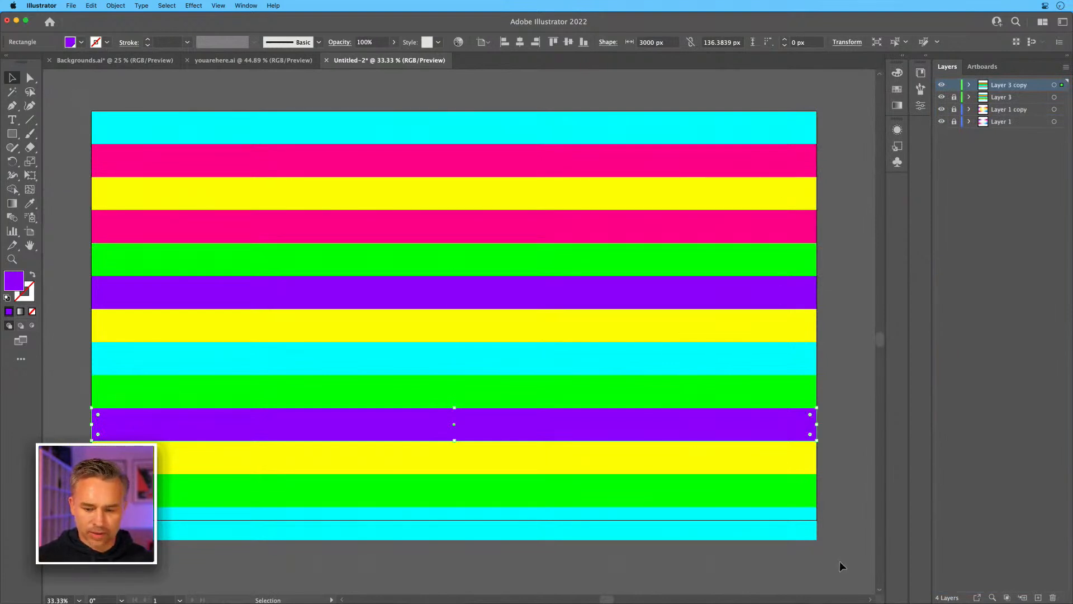
pyautogui.press('super+a')
pyautogui.moveTo(454, 540); pyautogui.dragTo(452, 519)
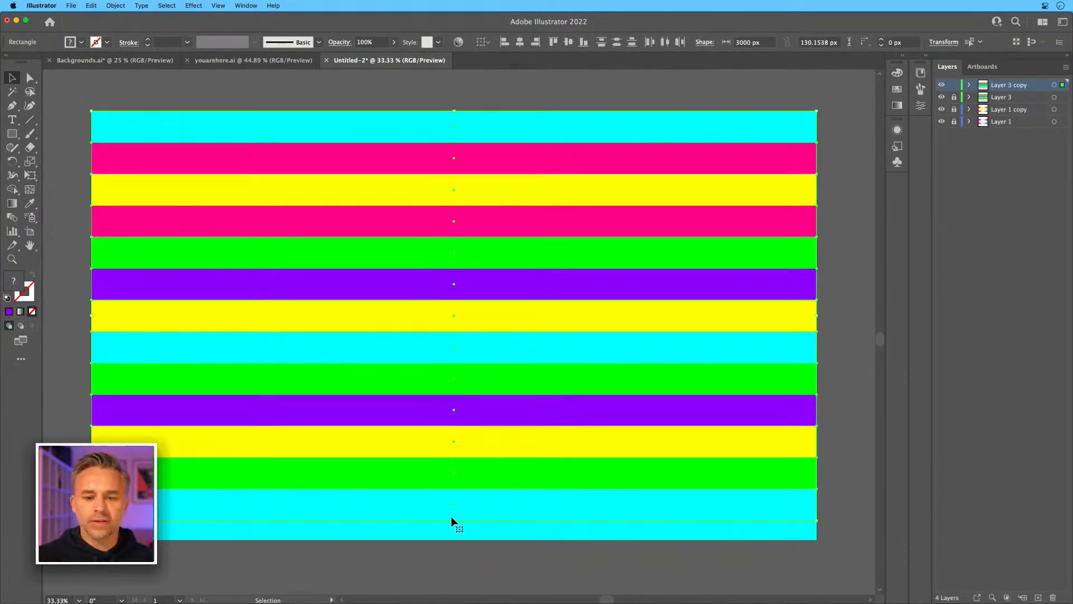
# Switch to the Warp tool for distorting the selected strips on Layer 3 copy.
pyautogui.click(13, 190)
pyautogui.click(10, 175)
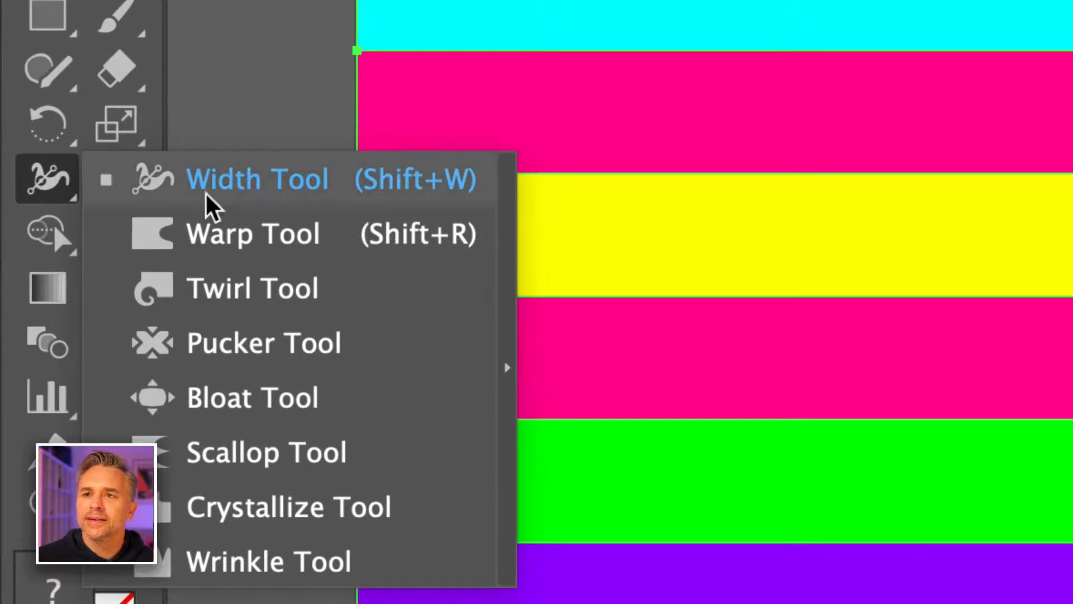
pyautogui.click(230, 241)
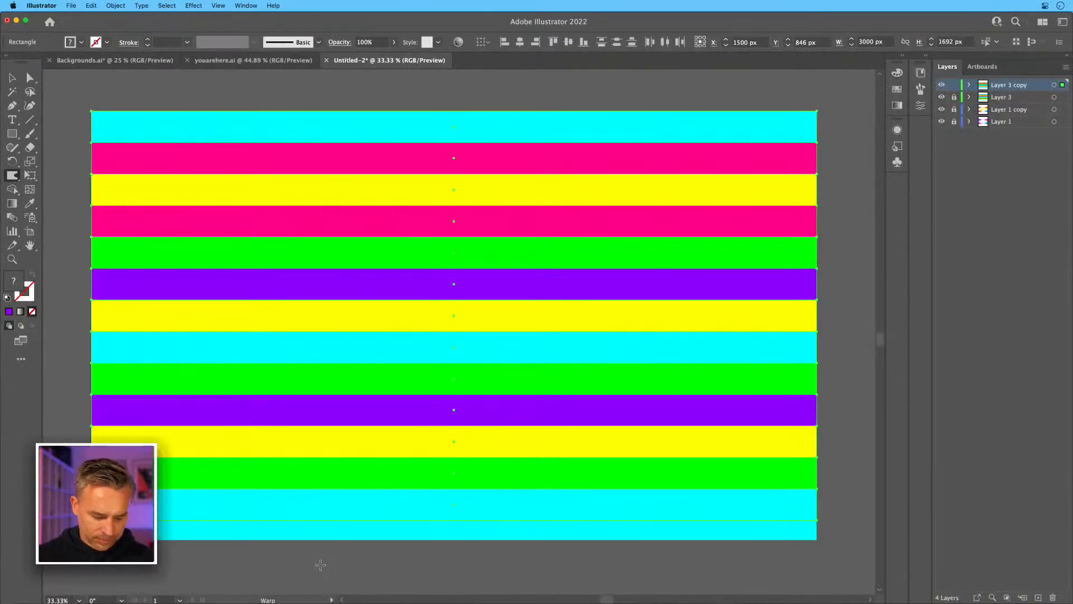
pyautogui.scroll(-5, 323, 490)
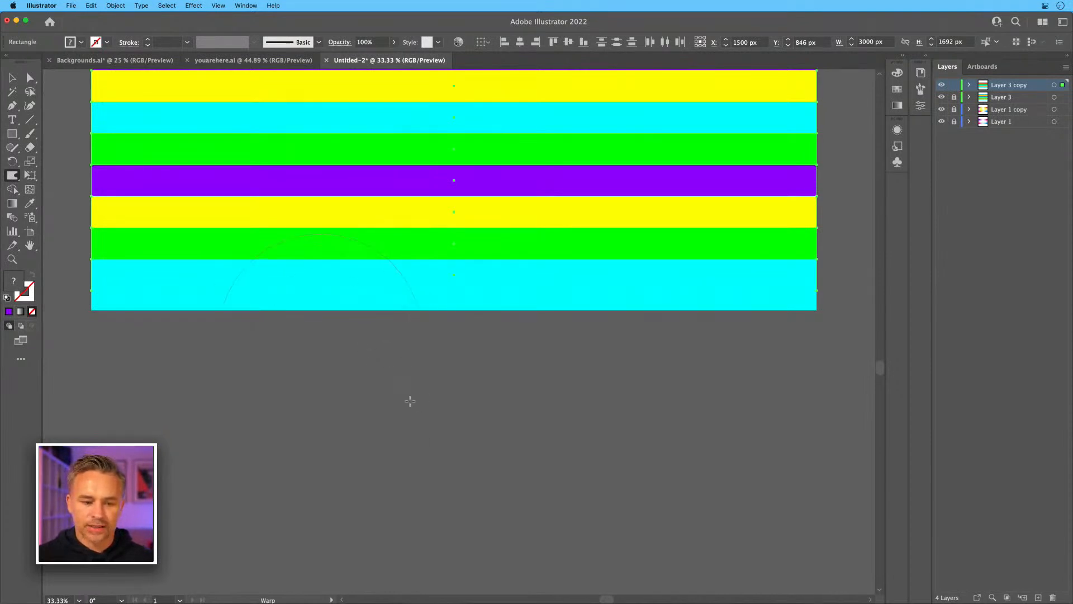
pyautogui.moveTo(352, 297); pyautogui.dragTo(381, 447)
pyautogui.press('super+minus')
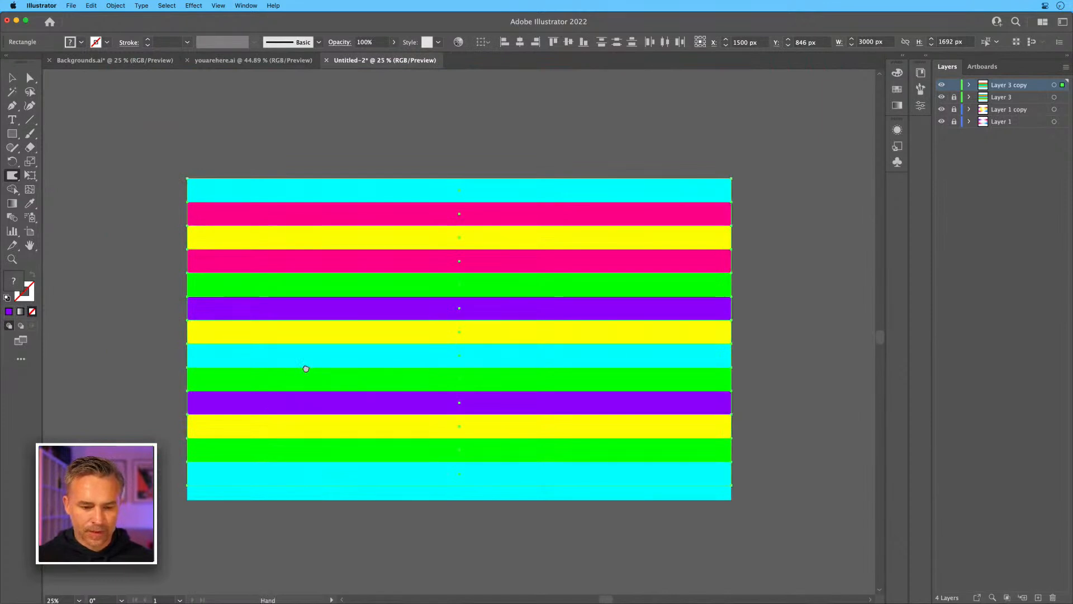
pyautogui.moveTo(305, 367); pyautogui.dragTo(297, 349)
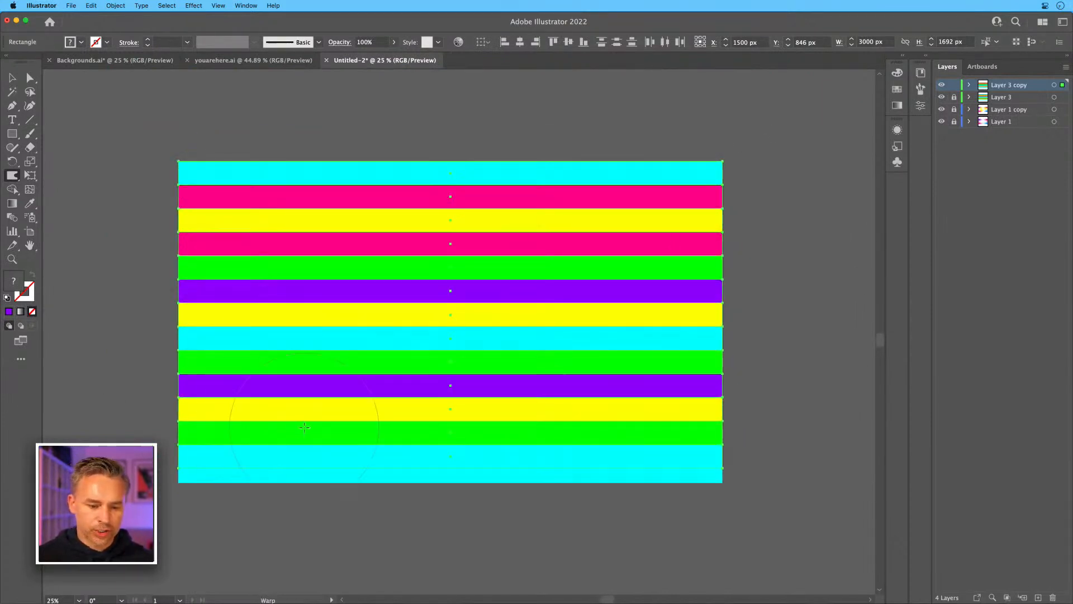
pyautogui.moveTo(335, 491)
pyautogui.mouseDown()
pyautogui.moveTo(327, 263)
pyautogui.moveTo(371, 145)
pyautogui.mouseUp()
pyautogui.moveTo(566, 146); pyautogui.dragTo(523, 594)
pyautogui.moveTo(380, 218)
pyautogui.mouseDown()
pyautogui.moveTo(388, 260)
pyautogui.moveTo(377, 409)
pyautogui.mouseUp()
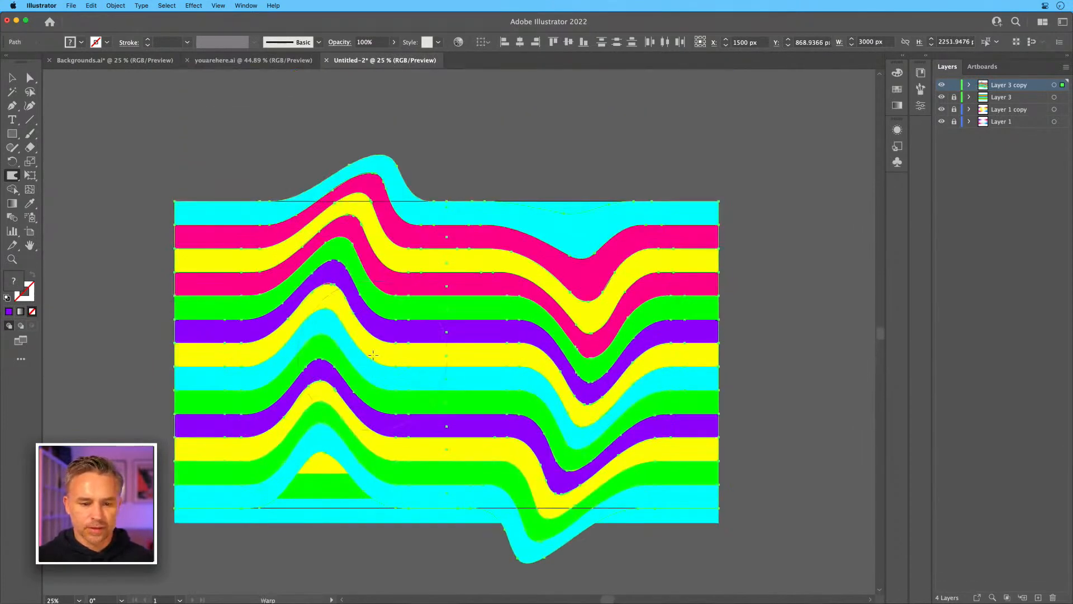
pyautogui.moveTo(383, 285)
pyautogui.mouseDown()
pyautogui.moveTo(394, 263)
pyautogui.moveTo(492, 187)
pyautogui.mouseUp()
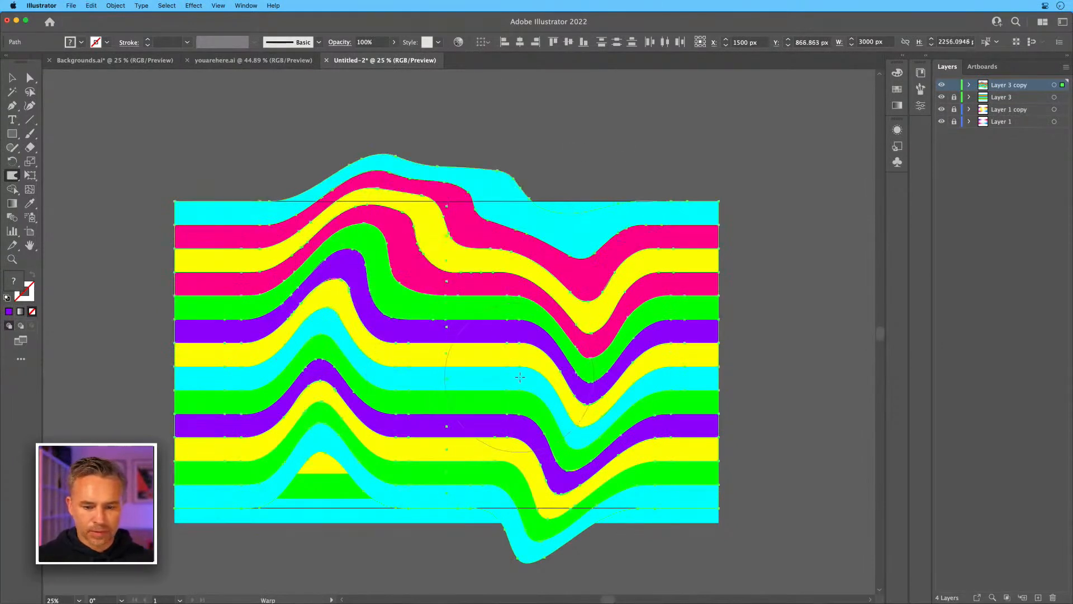
pyautogui.press('super+z')
pyautogui.press('super+z')
pyautogui.press('super+z')
pyautogui.press('super+z')
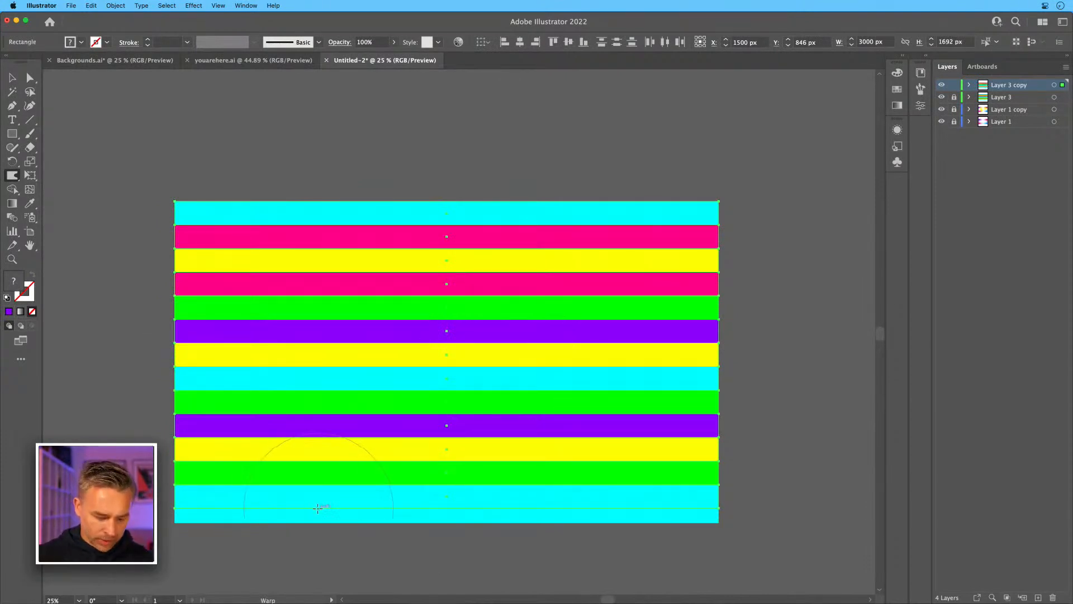
# Warp all strips vertically into waves, with peaks left of centre and near the right edge and dips at and right of the centre.
pyautogui.moveTo(326, 502); pyautogui.dragTo(326, 144)
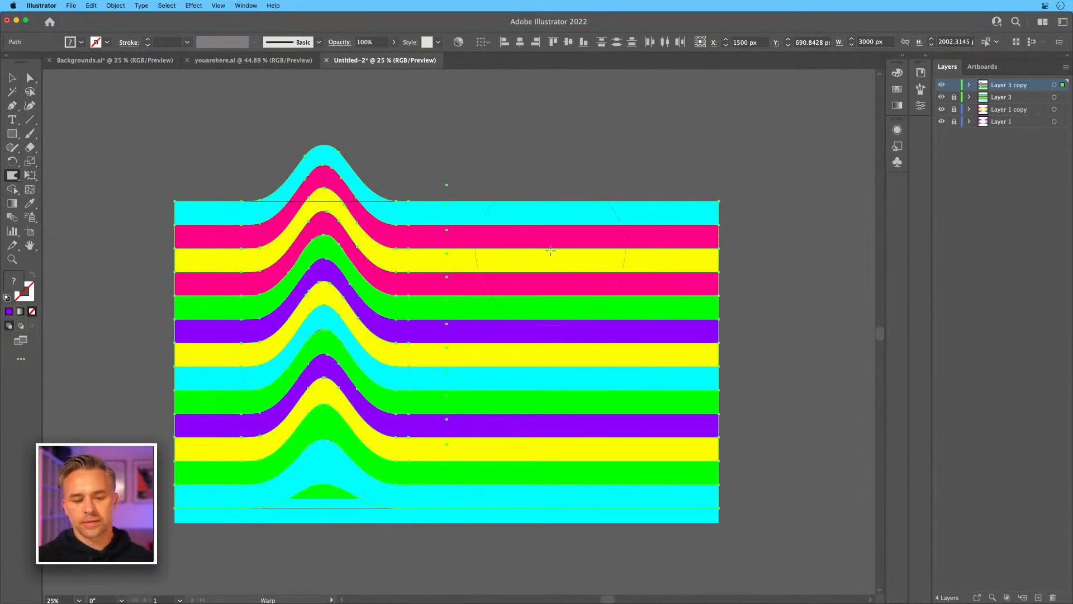
pyautogui.moveTo(554, 211); pyautogui.dragTo(554, 601)
pyautogui.moveTo(457, 368); pyautogui.dragTo(474, 496)
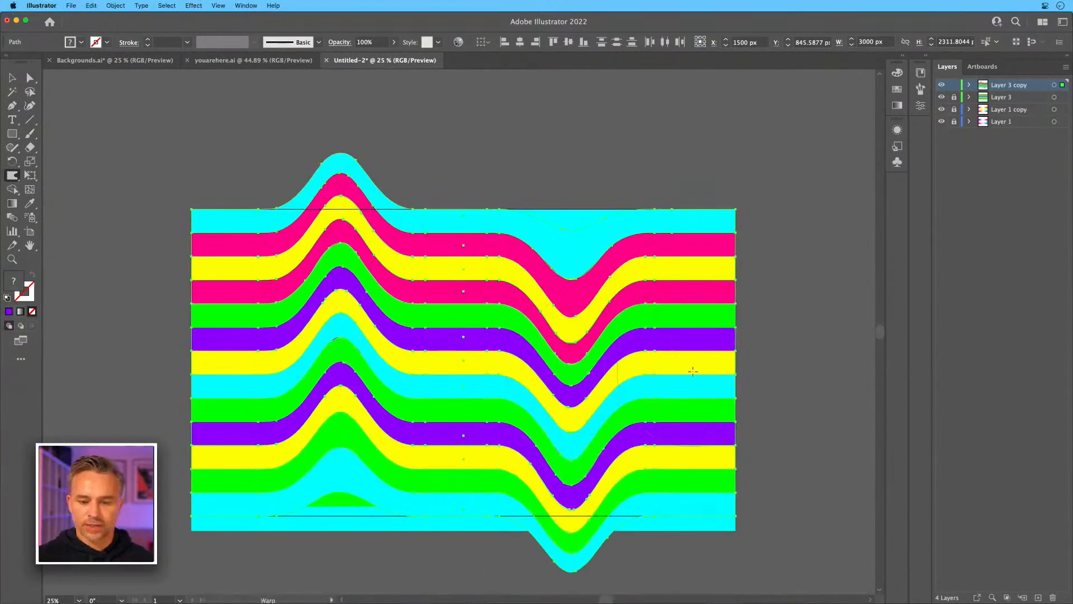
pyautogui.moveTo(705, 207); pyautogui.dragTo(701, 168)
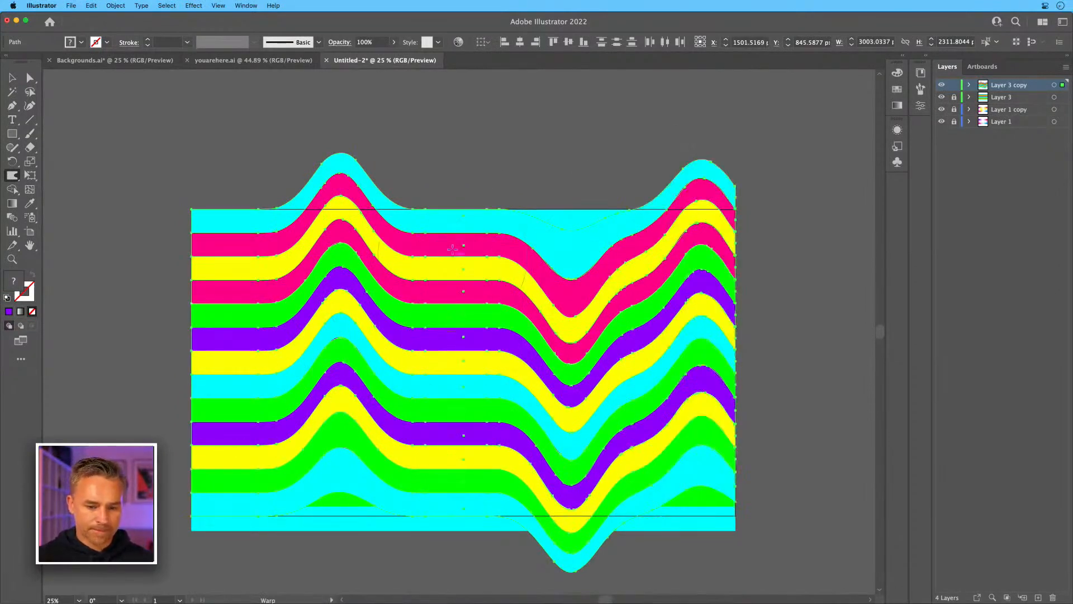
pyautogui.moveTo(452, 229); pyautogui.dragTo(460, 268)
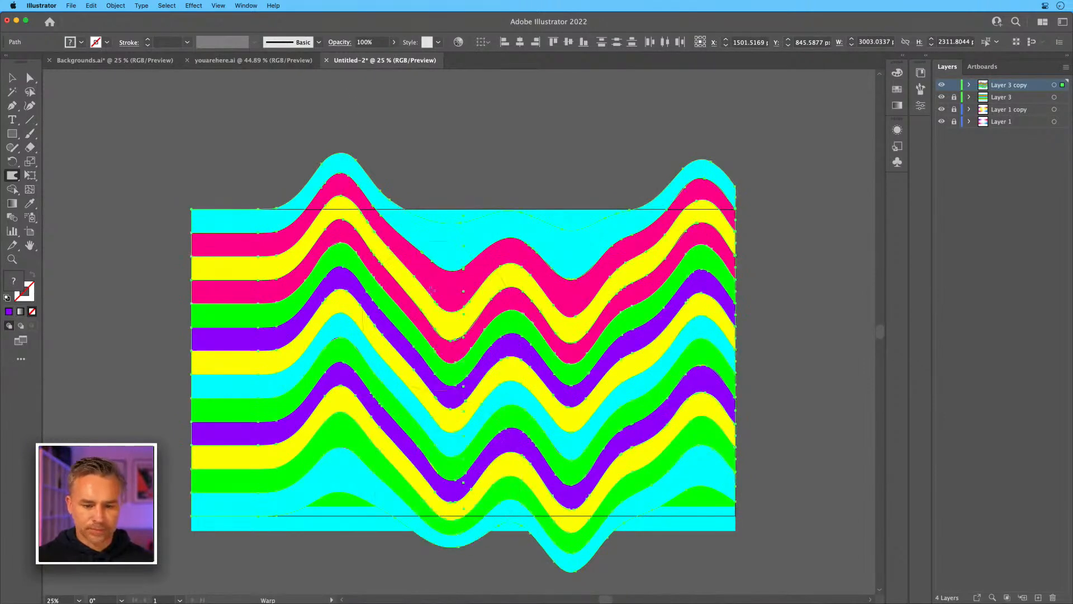
# Enlarge the warped strips to about 4085 x 3145 px so they cover the artboard, and preview the artboard full screen.
pyautogui.click(12, 78)
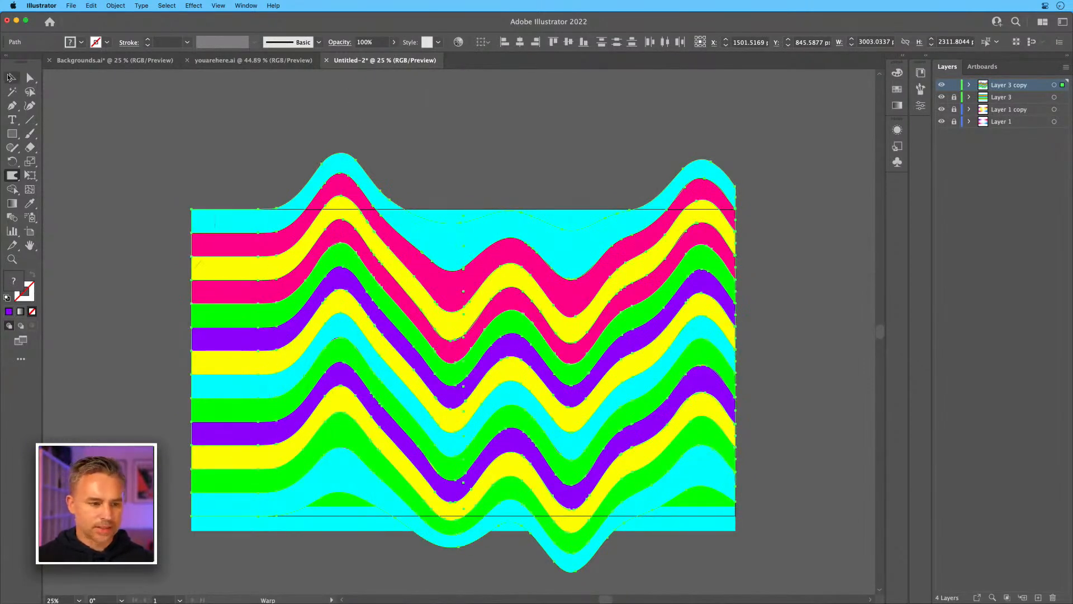
pyautogui.moveTo(190, 152)
pyautogui.mouseDown()
pyautogui.moveTo(135, 119)
pyautogui.moveTo(88, 115)
pyautogui.mouseUp()
pyautogui.hotkey('shift', 'r')
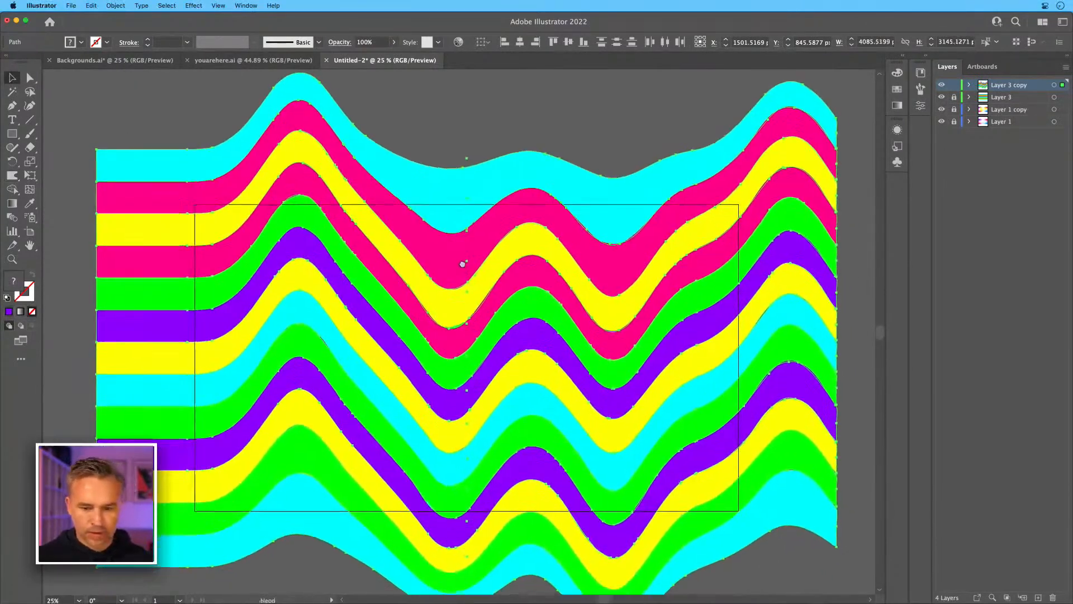
pyautogui.scroll(-2, 463, 265)
pyautogui.click(160, 114)
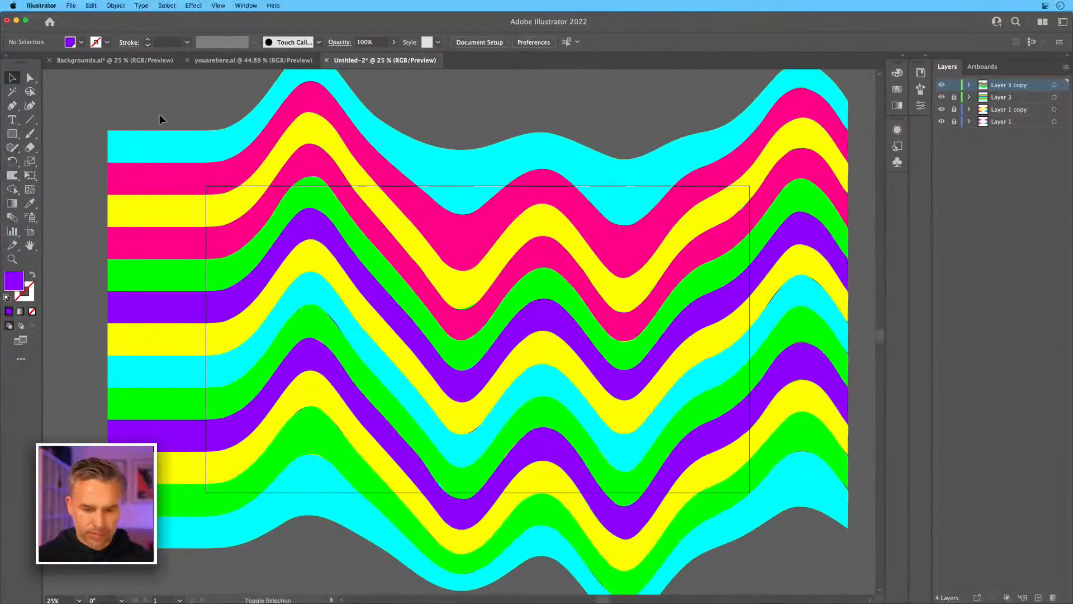
pyautogui.hotkey('shift', 'f')
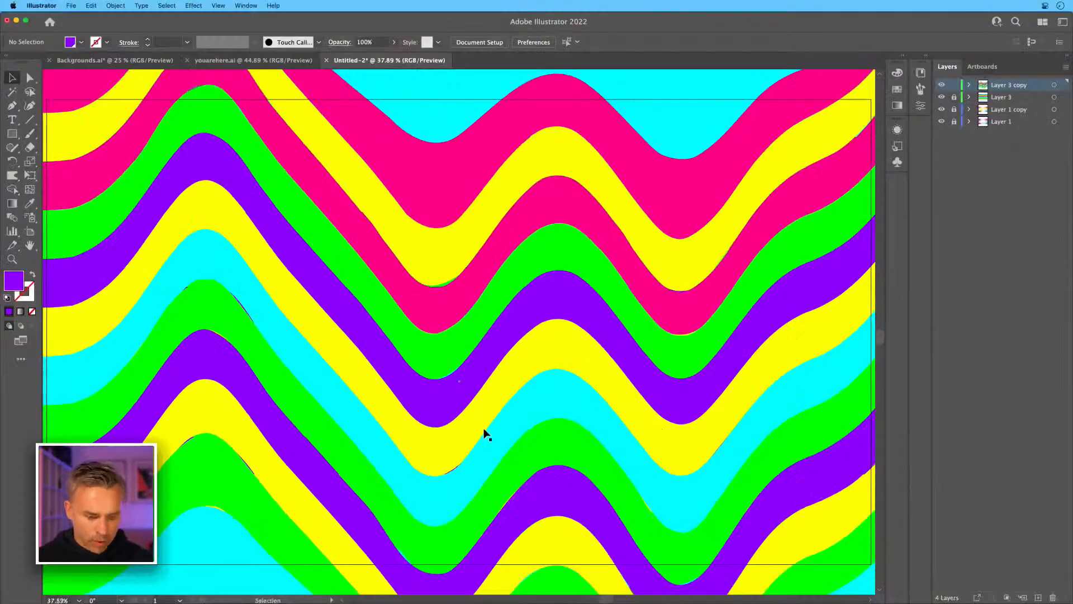
# Give all the wavy strips a white 11 pt stroke and preview the artboard full screen.
pyautogui.press('super+a')
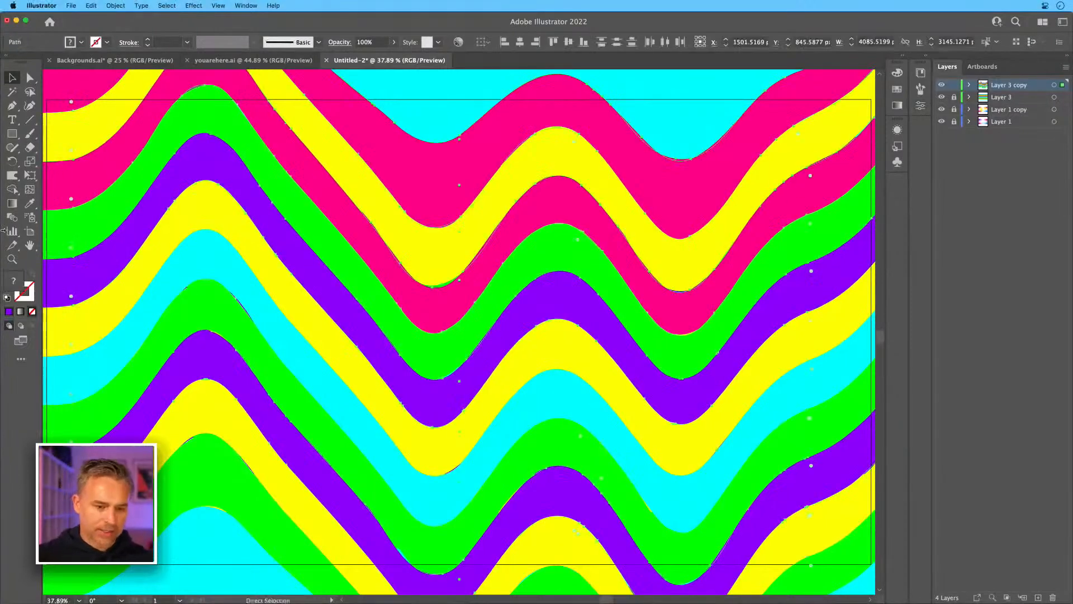
pyautogui.click(27, 300)
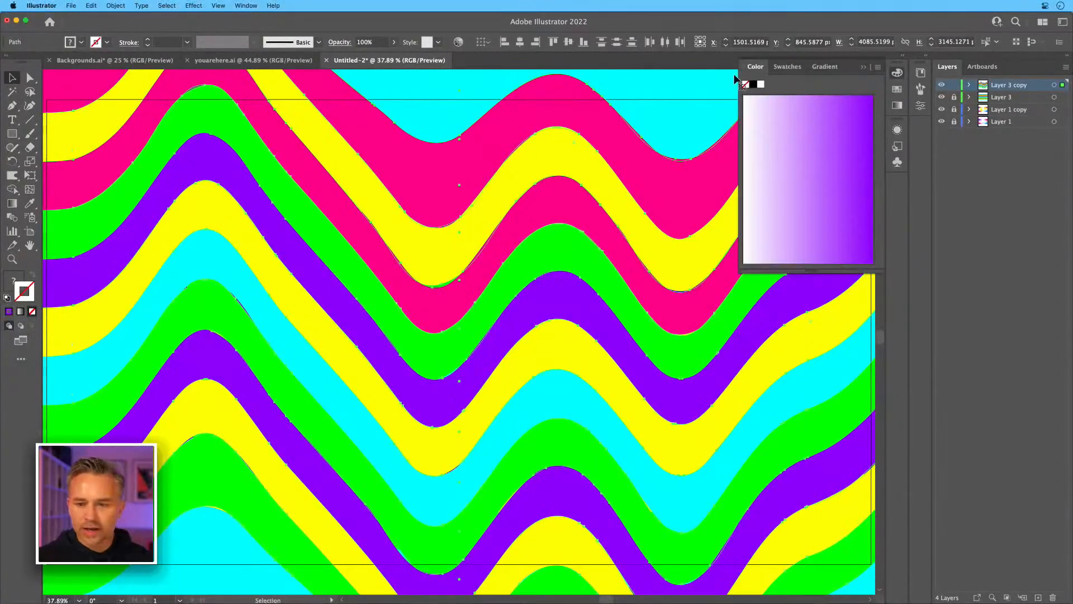
pyautogui.click(760, 85)
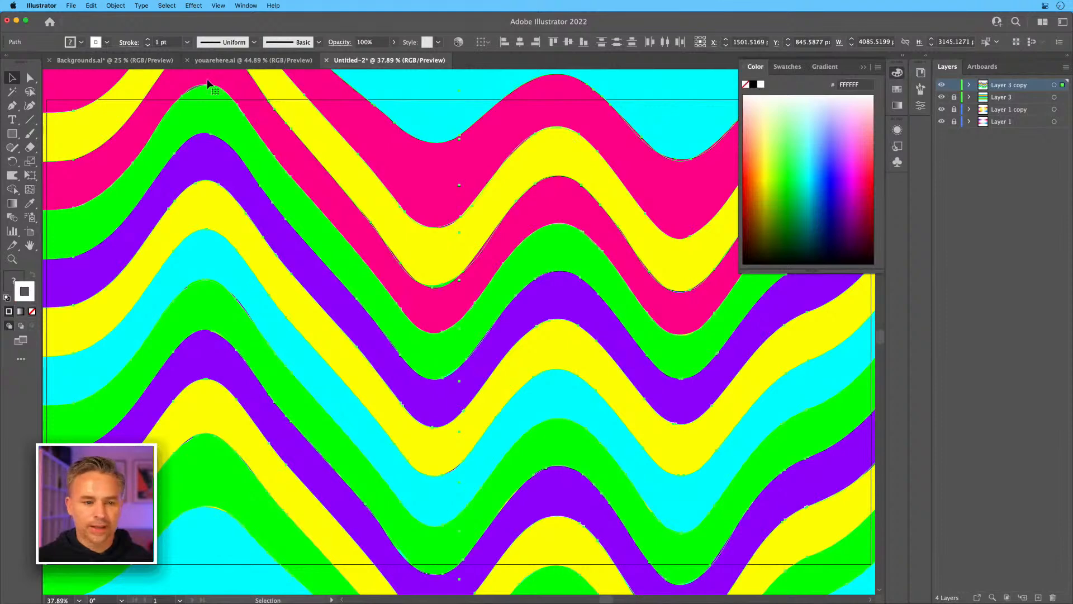
pyautogui.click(147, 40)
pyautogui.click(147, 40)
pyautogui.click(147, 40)
pyautogui.click(147, 40)
pyautogui.click(147, 39)
pyautogui.click(147, 40)
pyautogui.click(147, 40)
pyautogui.click(147, 40)
pyautogui.press('super+minus')
pyautogui.press('super+minus')
pyautogui.press('super+minus')
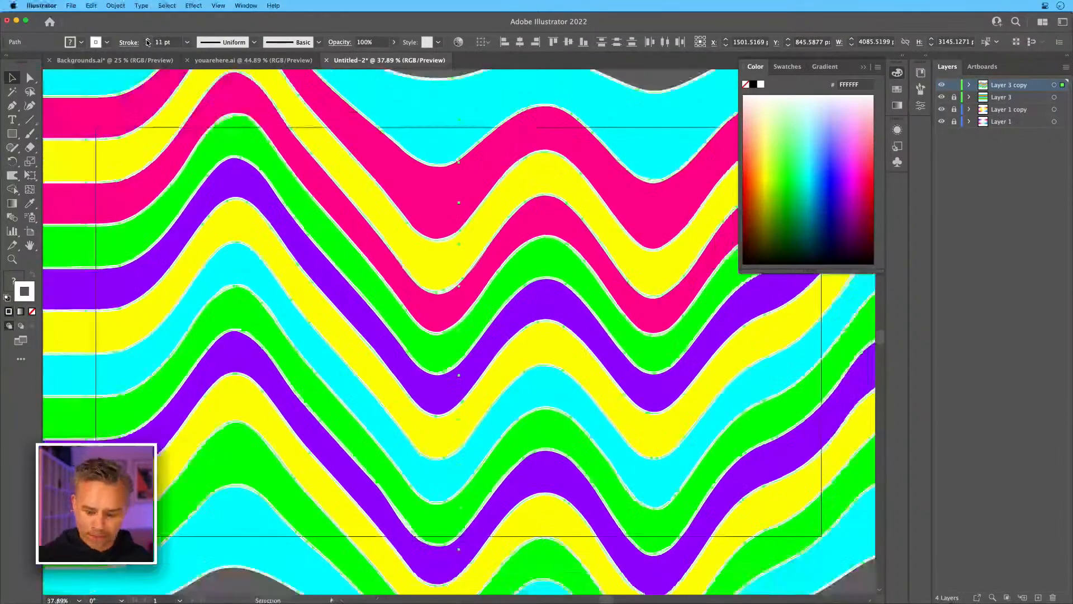
pyautogui.click(249, 94)
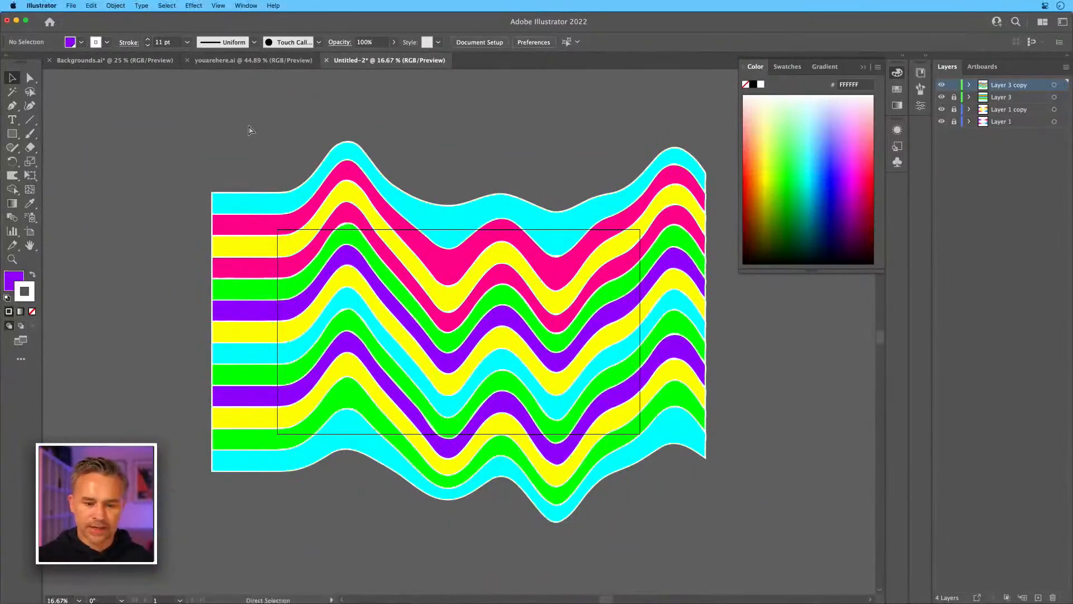
pyautogui.press('super+plus')
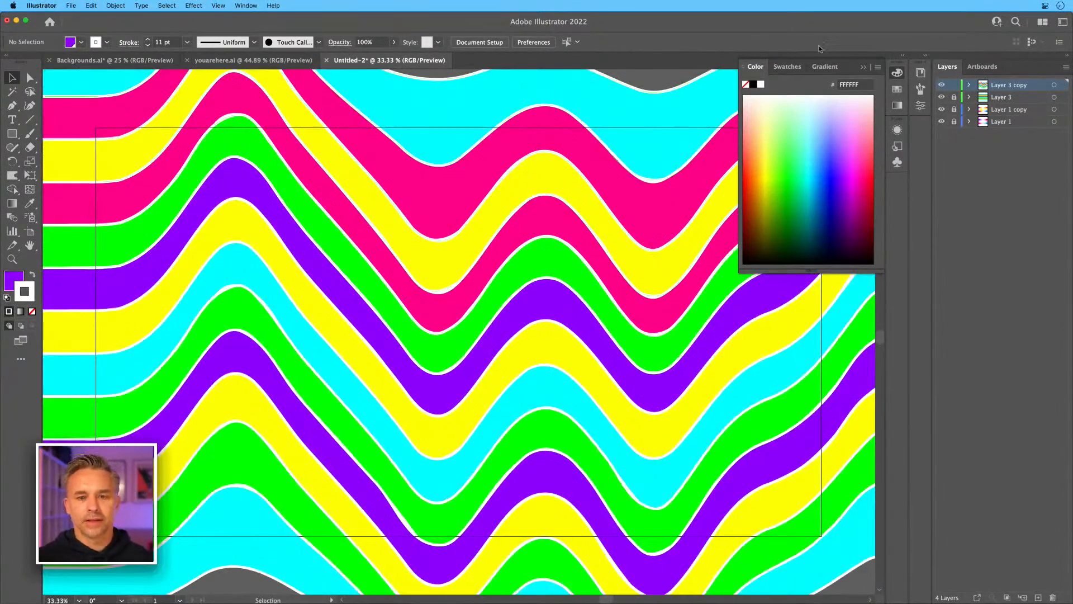
pyautogui.click(864, 69)
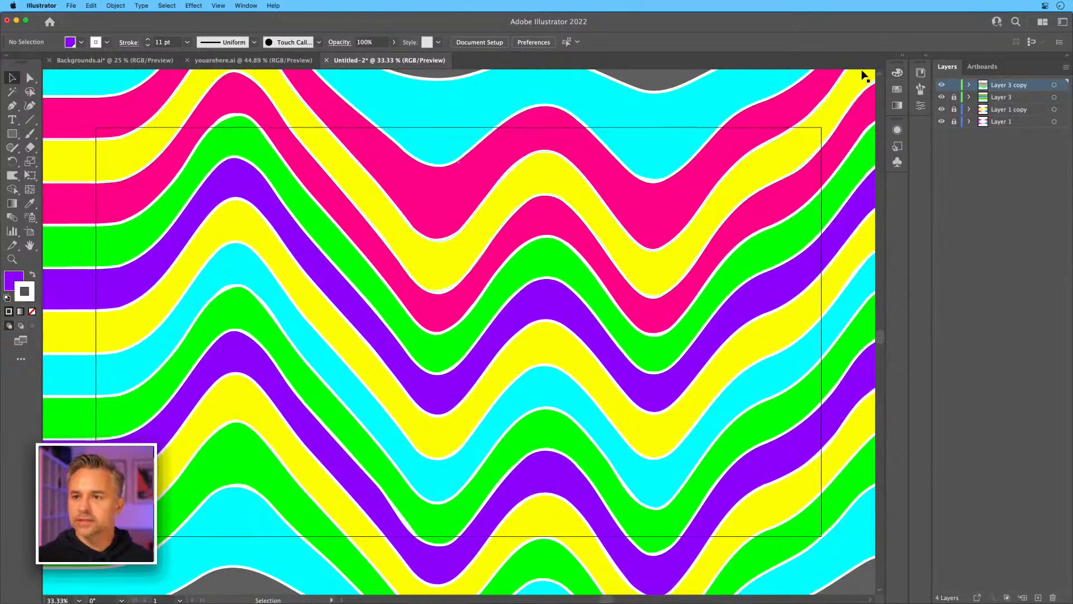
pyautogui.hotkey('shift', 'f')
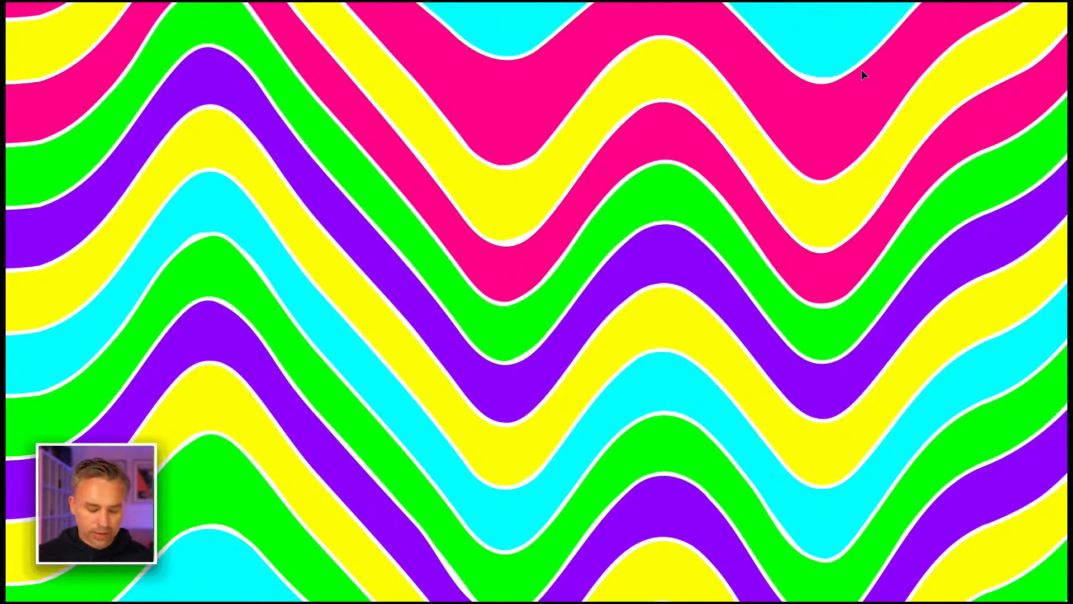
pyautogui.press('Escape')
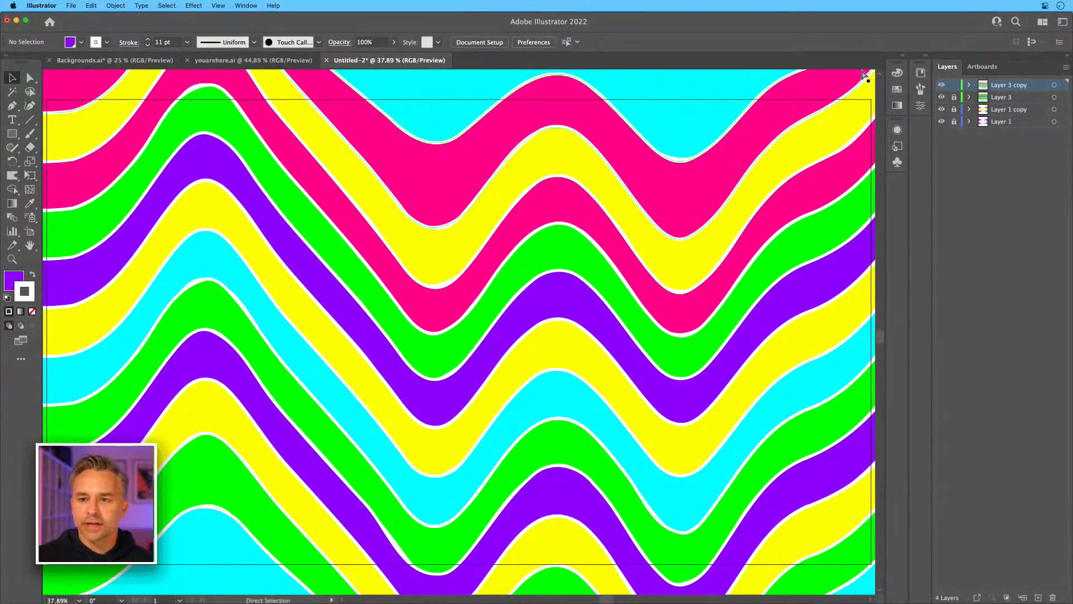
# Add a new layer above the locked Layer 3 copy and hide Layer 3 copy, Layer 3 and Layer 1 copy.
pyautogui.press('super+minus')
pyautogui.press('super+minus')
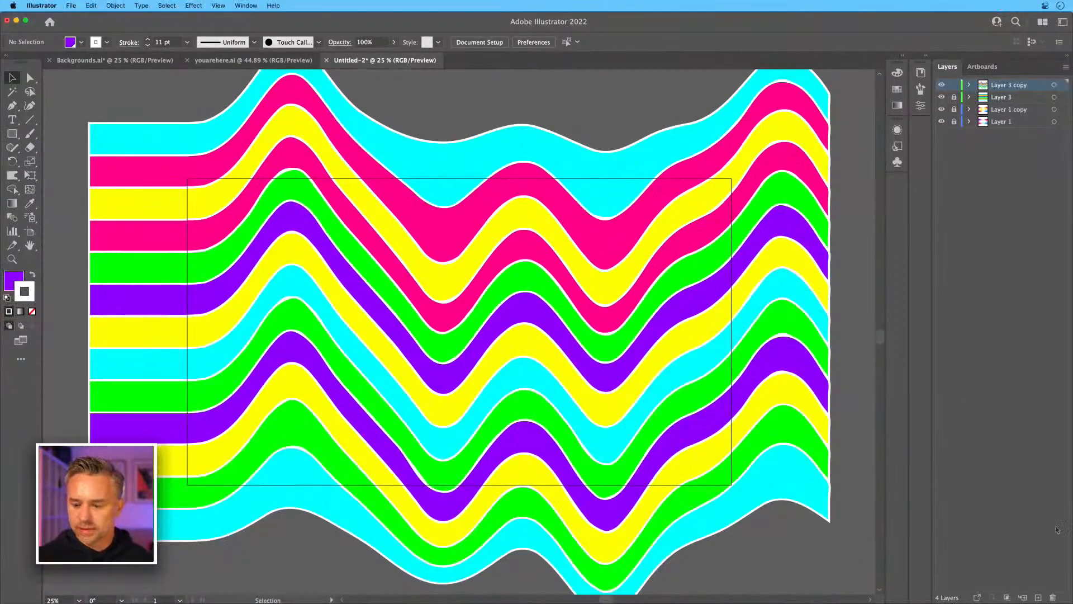
pyautogui.click(1038, 598)
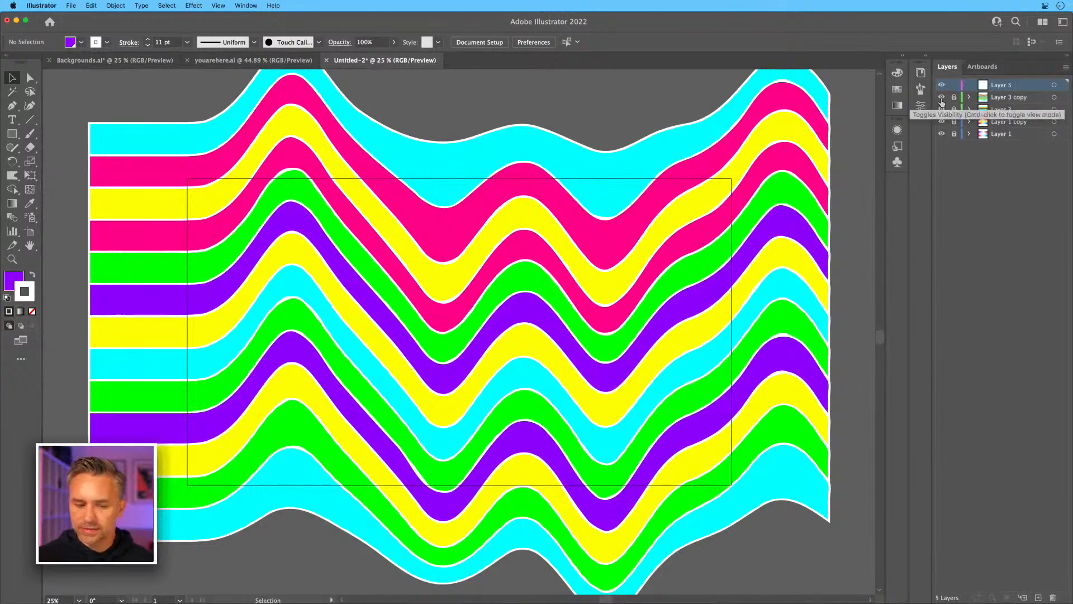
pyautogui.click(941, 99)
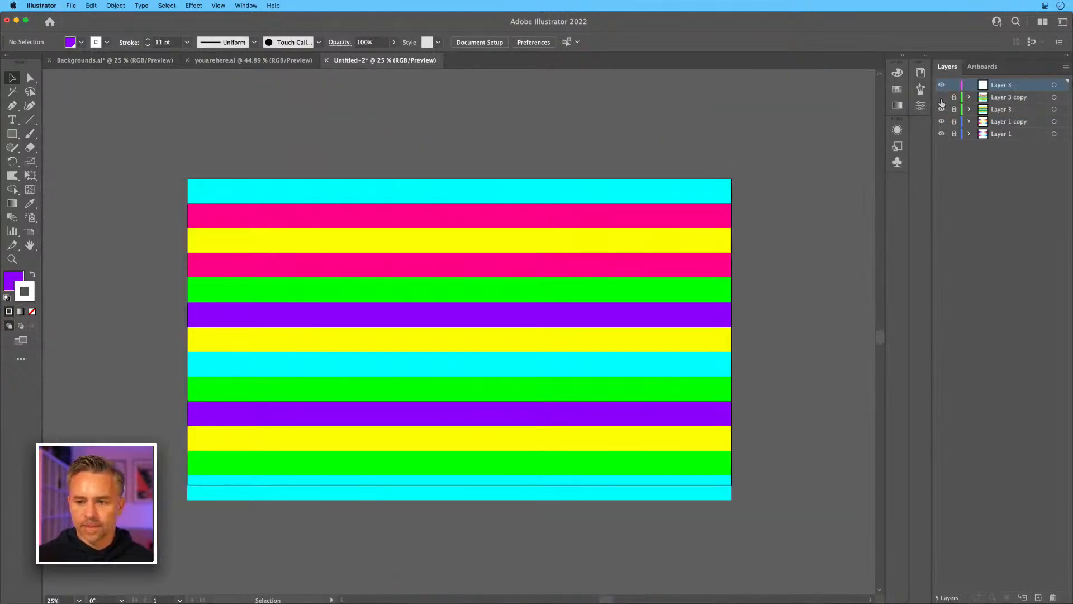
pyautogui.click(942, 112)
pyautogui.click(942, 112)
pyautogui.click(942, 112)
pyautogui.click(942, 112)
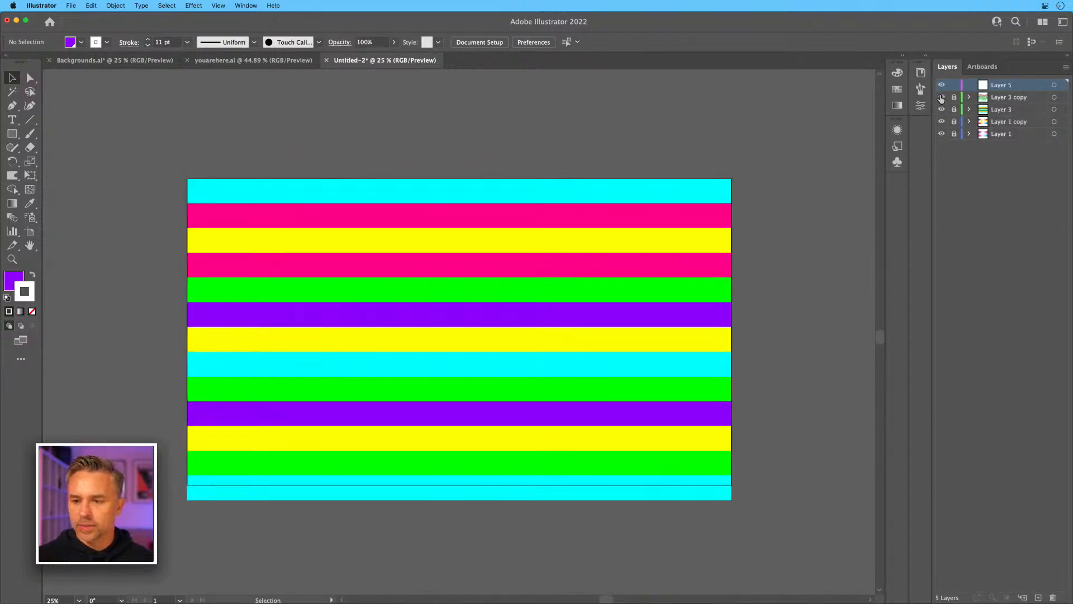
pyautogui.click(942, 98)
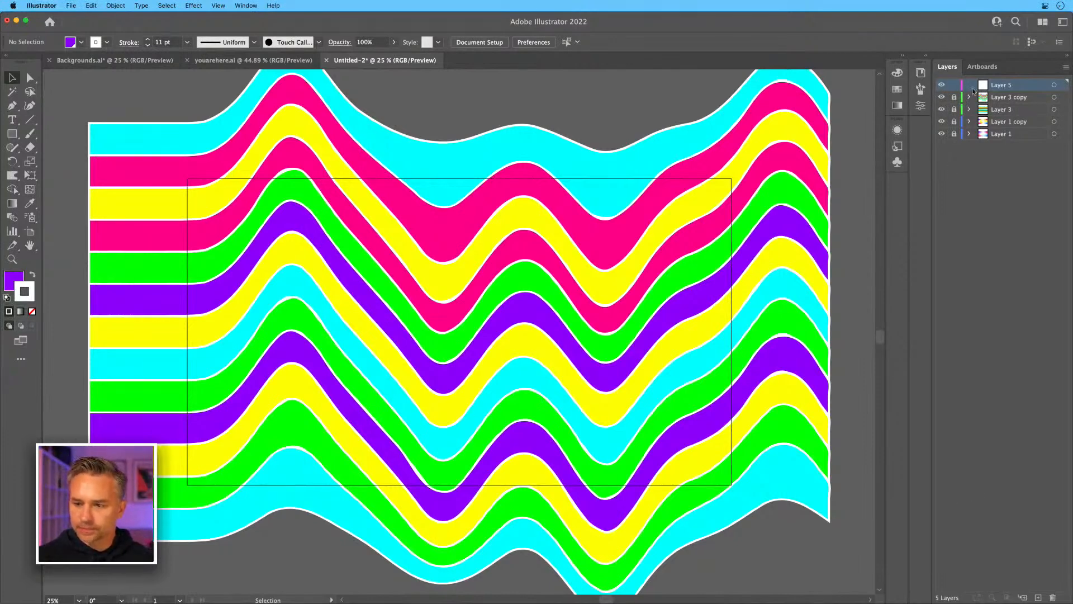
pyautogui.moveTo(941, 122); pyautogui.dragTo(941, 99)
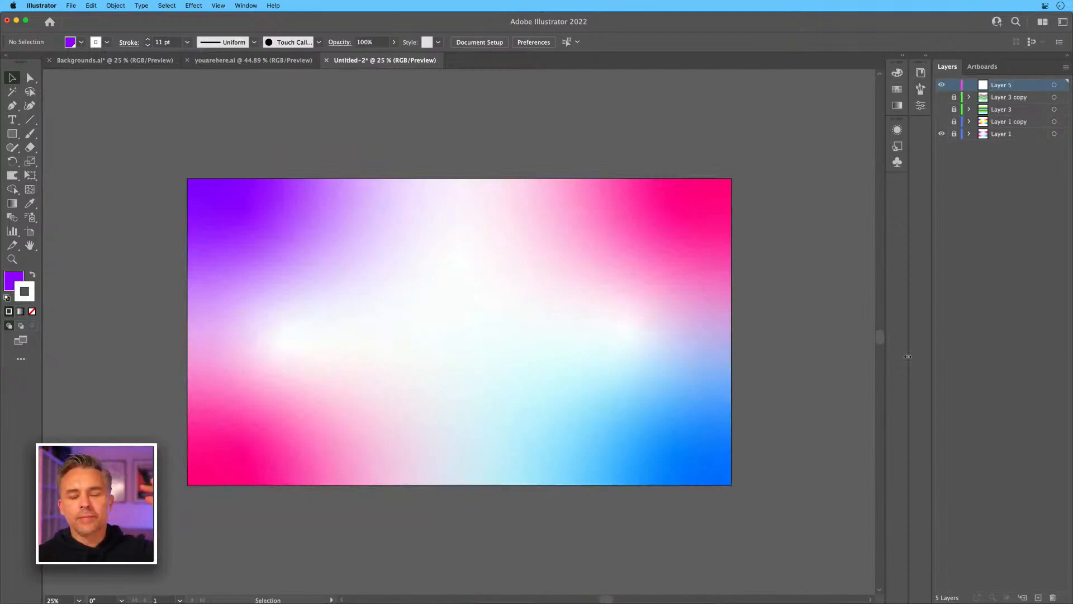
# Set up the Pencil tool for drawing on the new layer with no fill and a black stroke.
pyautogui.press('super+equal')
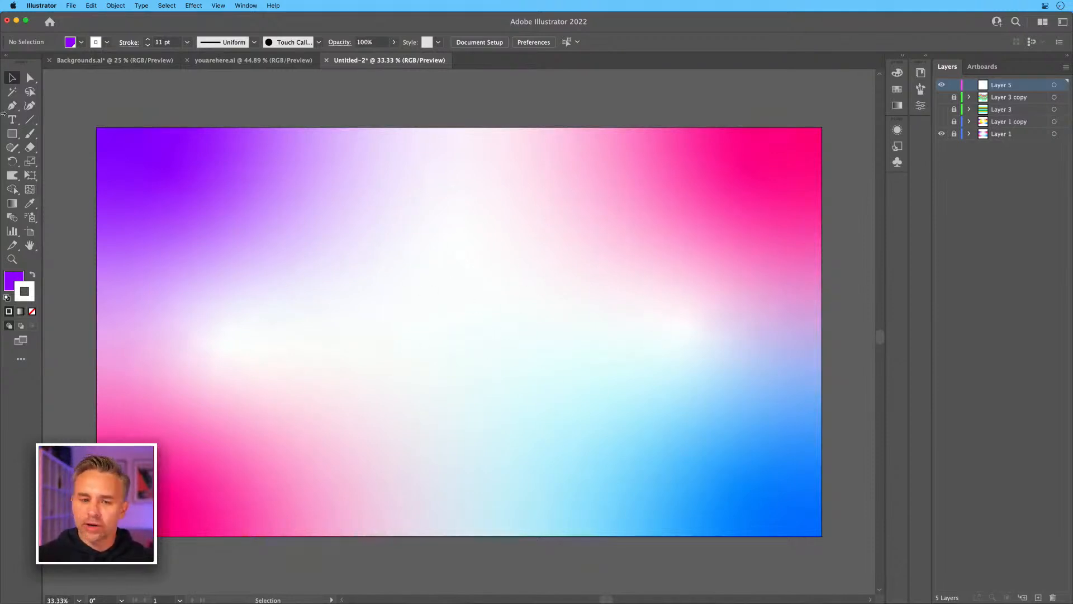
pyautogui.press('n')
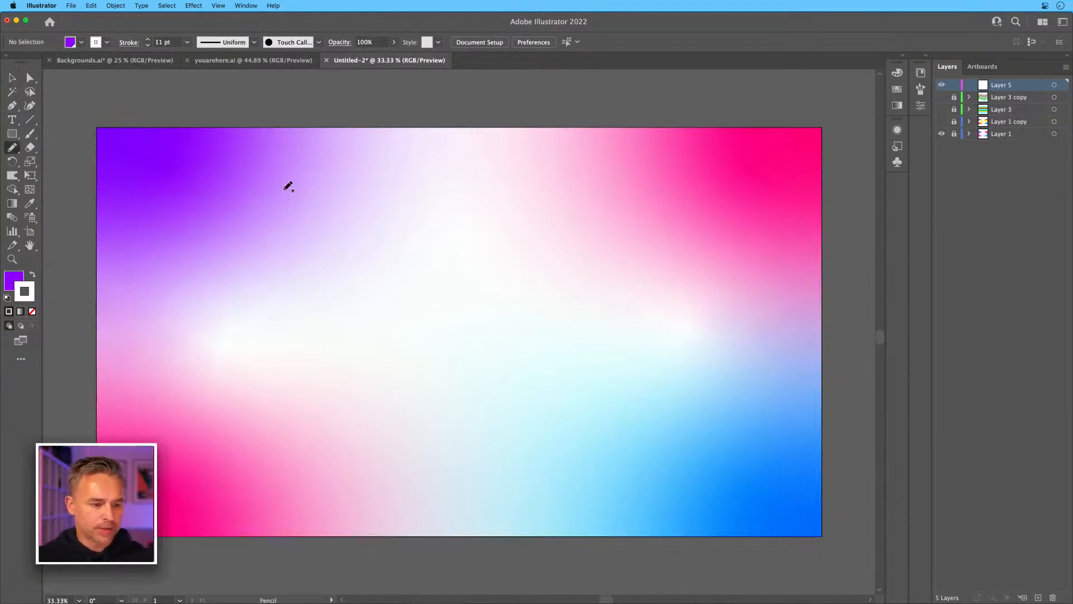
pyautogui.click(12, 281)
pyautogui.click(31, 311)
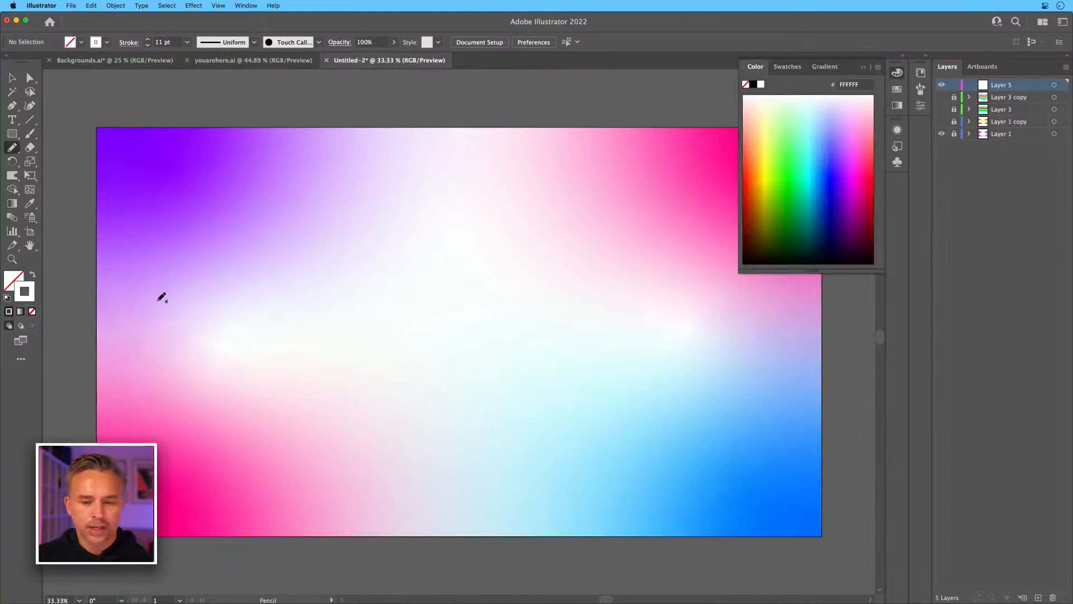
pyautogui.click(754, 84)
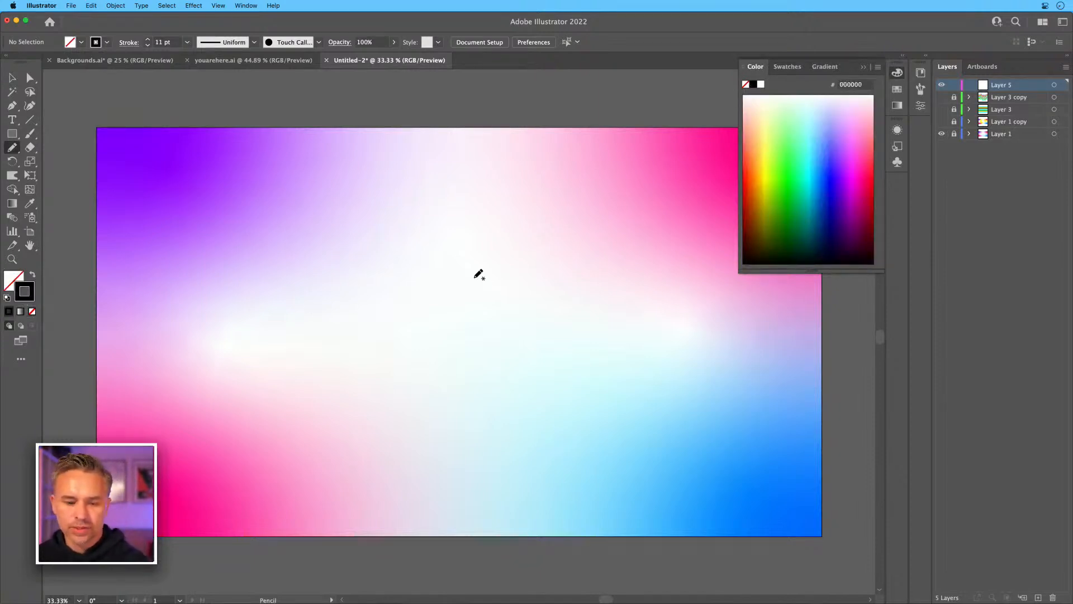
pyautogui.moveTo(485, 274)
pyautogui.mouseDown()
pyautogui.moveTo(597, 306)
pyautogui.moveTo(509, 321)
pyautogui.moveTo(469, 309)
pyautogui.moveTo(479, 271)
pyautogui.moveTo(586, 309)
pyautogui.moveTo(492, 327)
pyautogui.mouseUp()
pyautogui.press('super+z')
pyautogui.press('super+z')
# Draw a closed bean-shaped blob about 450 x 330 px near the artboard's centre and tidy its overlapping closing point in outline view.
pyautogui.moveTo(488, 257)
pyautogui.mouseDown()
pyautogui.moveTo(565, 300)
pyautogui.moveTo(566, 322)
pyautogui.moveTo(533, 335)
pyautogui.moveTo(475, 303)
pyautogui.mouseUp()
pyautogui.press('super+1')
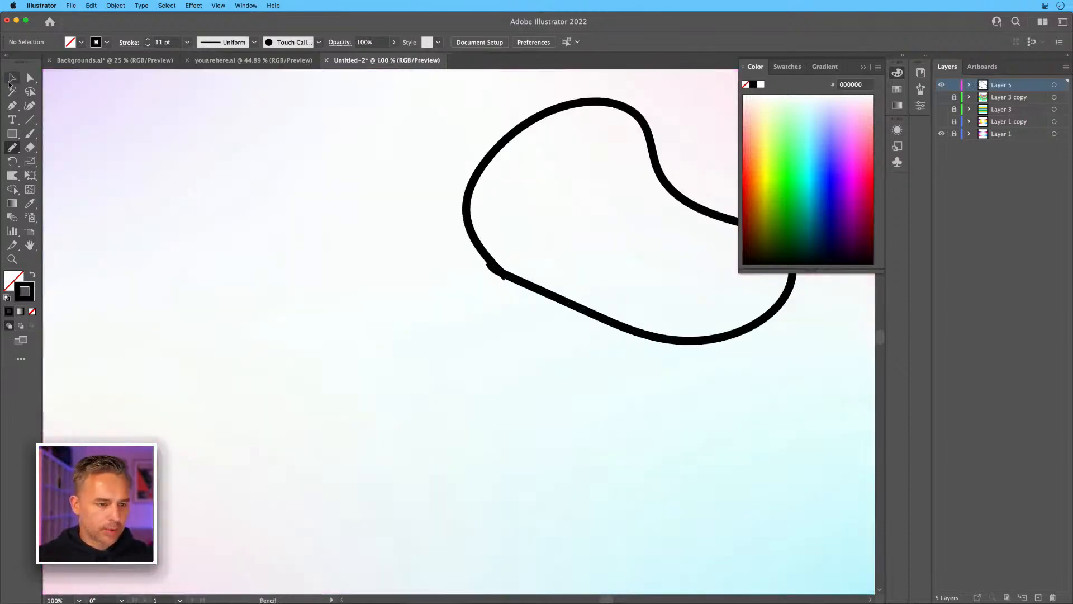
pyautogui.press('super+y')
pyautogui.click(30, 78)
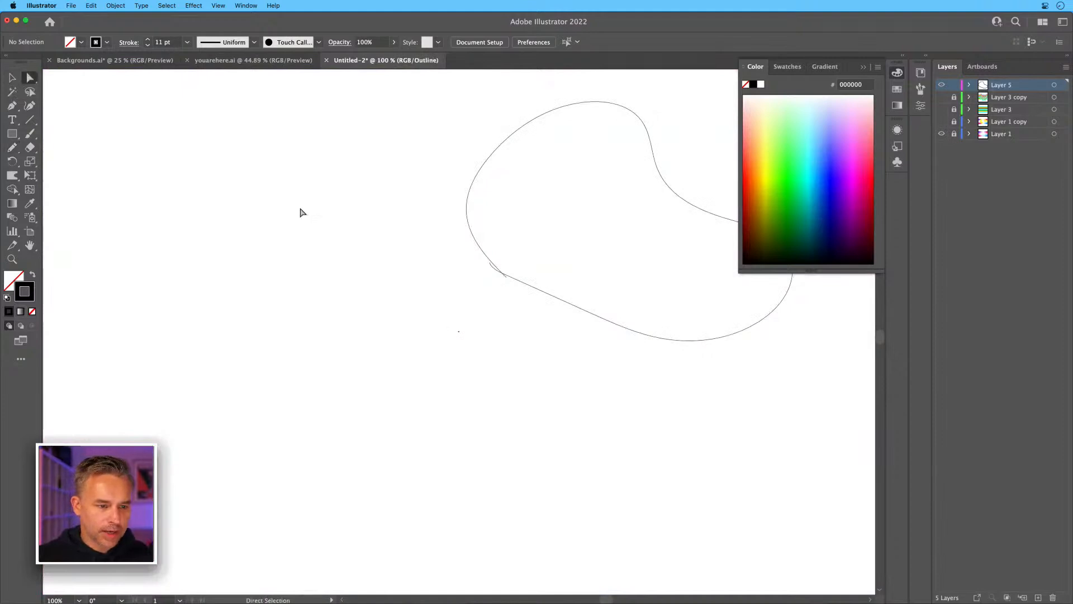
pyautogui.click(490, 263)
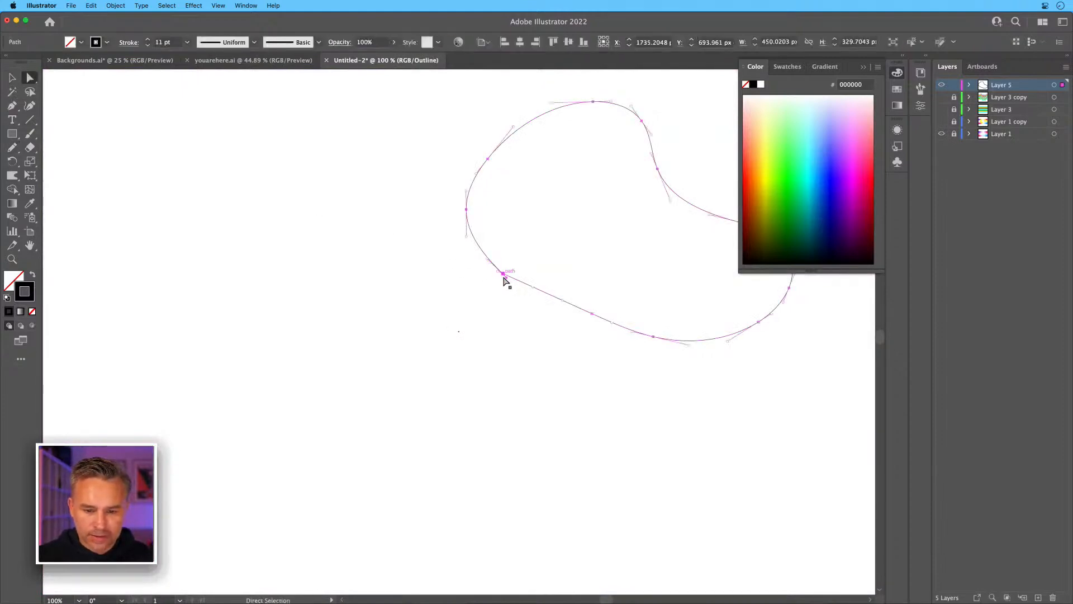
pyautogui.moveTo(507, 283)
pyautogui.mouseDown()
pyautogui.moveTo(486, 277)
pyautogui.moveTo(501, 271)
pyautogui.mouseUp()
pyautogui.press('super+equal')
pyautogui.press('super+minus')
pyautogui.press('super+minus')
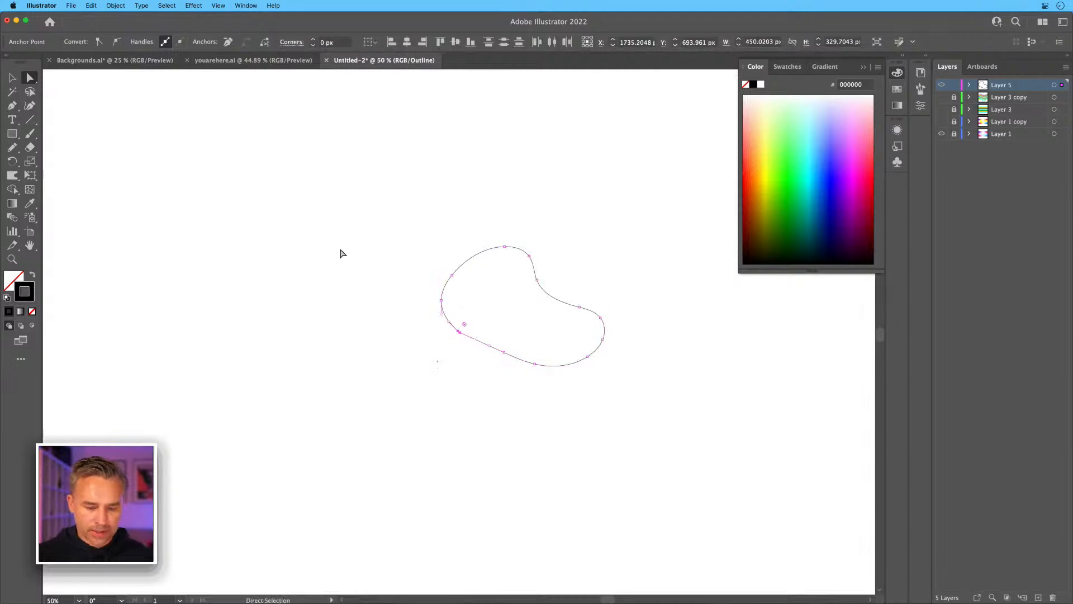
# Create a centred enlarged copy of the blob, about 3806 x 2788 px, extending beyond the artboard, and keep the small original.
pyautogui.click(11, 79)
pyautogui.moveTo(390, 242); pyautogui.dragTo(607, 389)
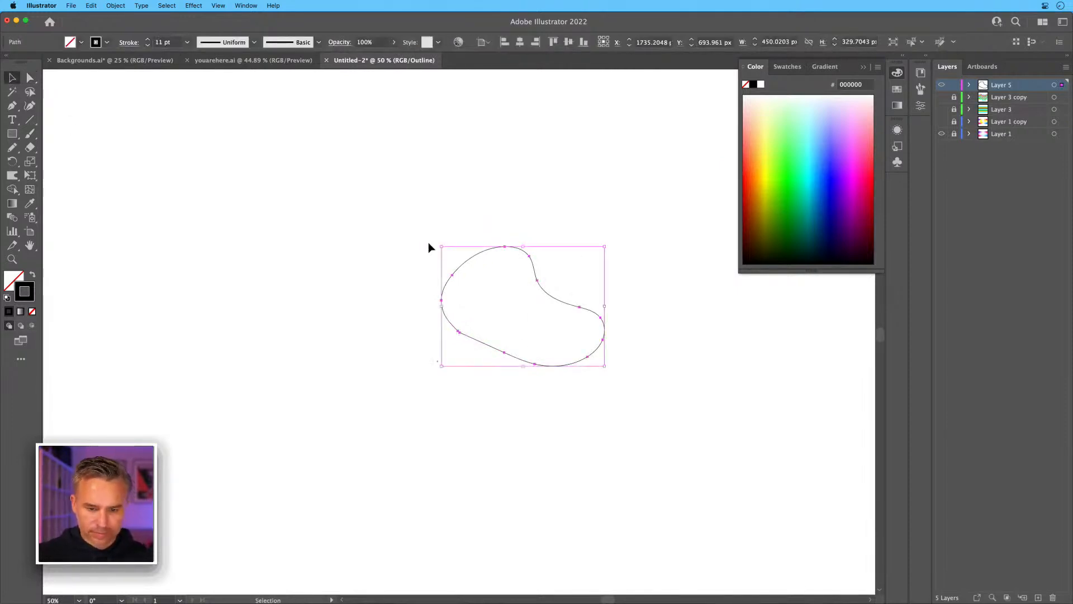
pyautogui.moveTo(442, 245); pyautogui.dragTo(93, 96)
pyautogui.press('super+minus')
pyautogui.press('v')
pyautogui.press('super+minus')
pyautogui.scroll(2, 345, 333)
pyautogui.hscroll(-1, 345, 333)
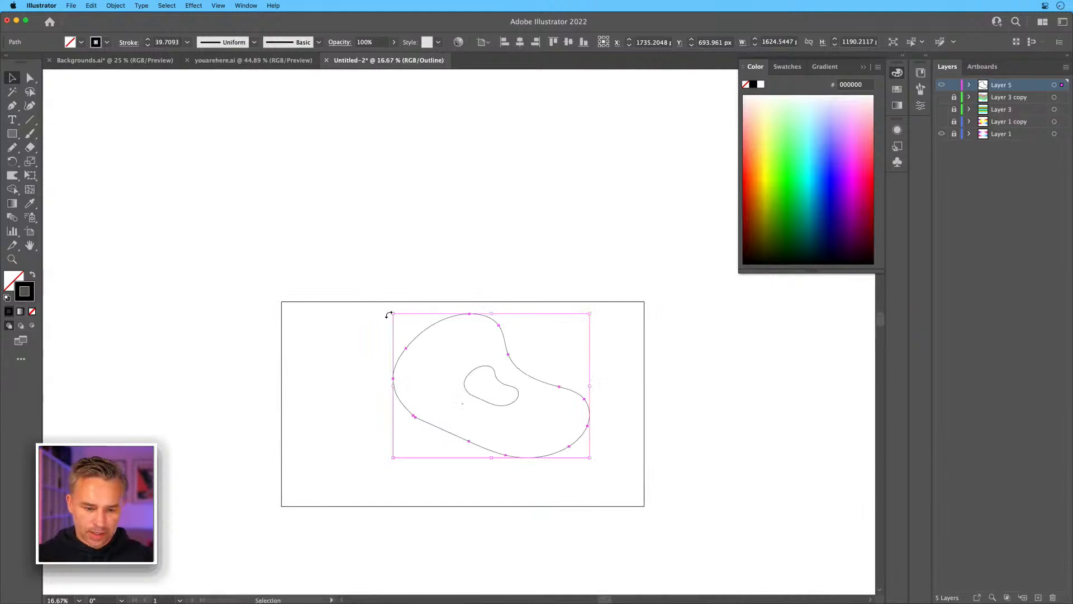
pyautogui.moveTo(393, 315); pyautogui.dragTo(261, 205)
# Reshape the large blob's upper-right curve by moving its inner anchor onto the artboard's top edge and bending the adjoining segment outward.
pyautogui.click(30, 76)
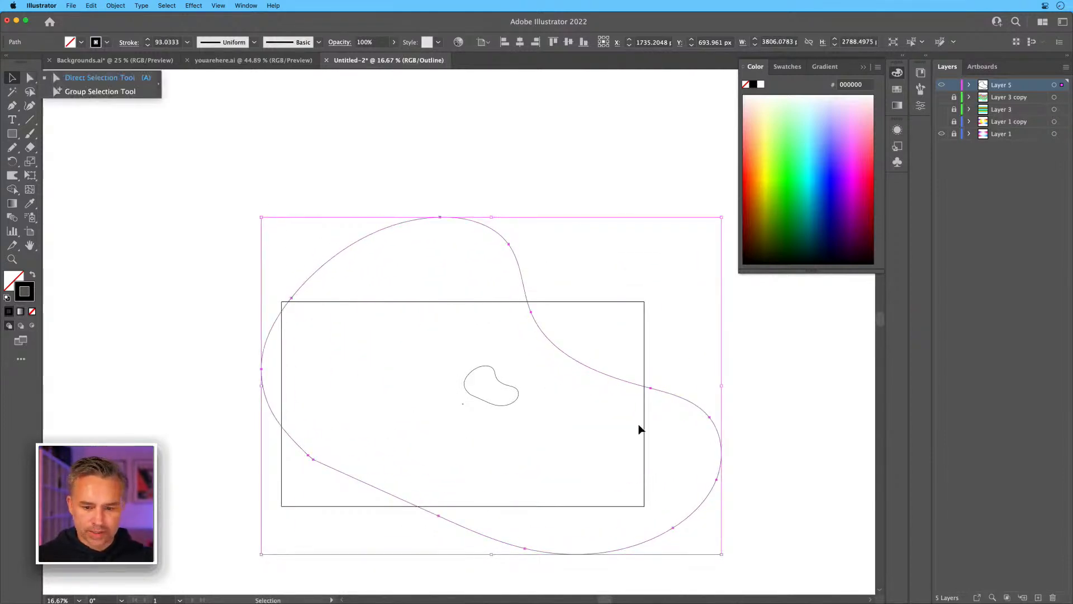
pyautogui.click(502, 224)
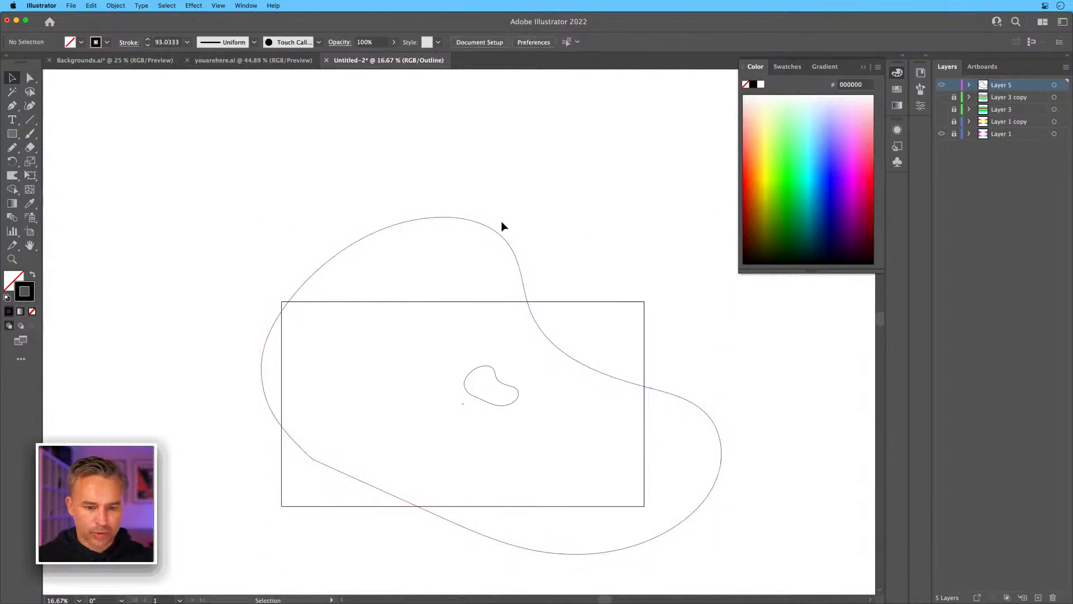
pyautogui.click(571, 359)
pyautogui.press('a')
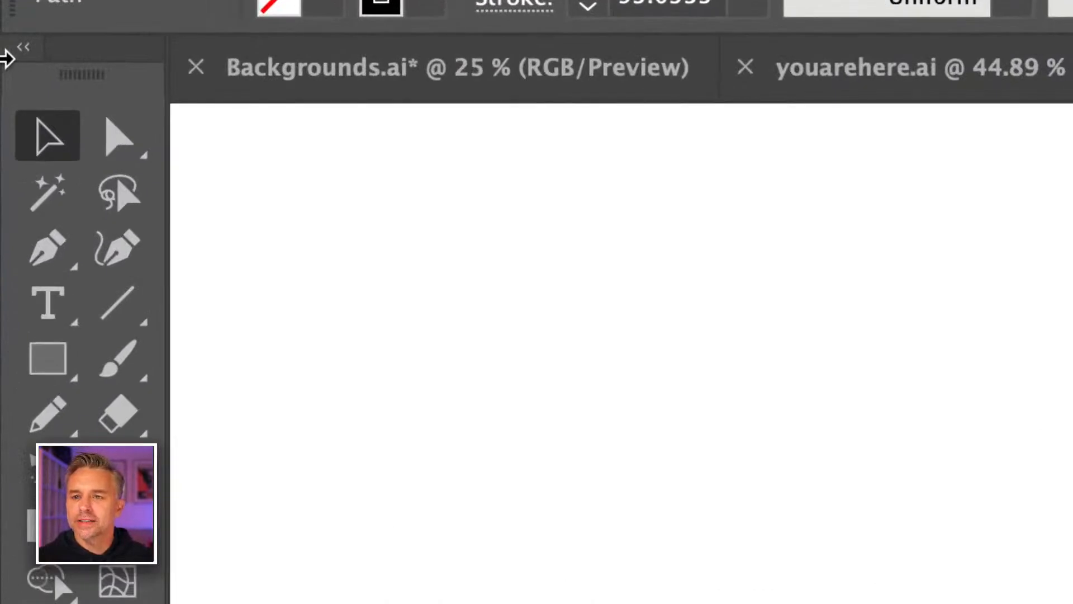
pyautogui.click(114, 125)
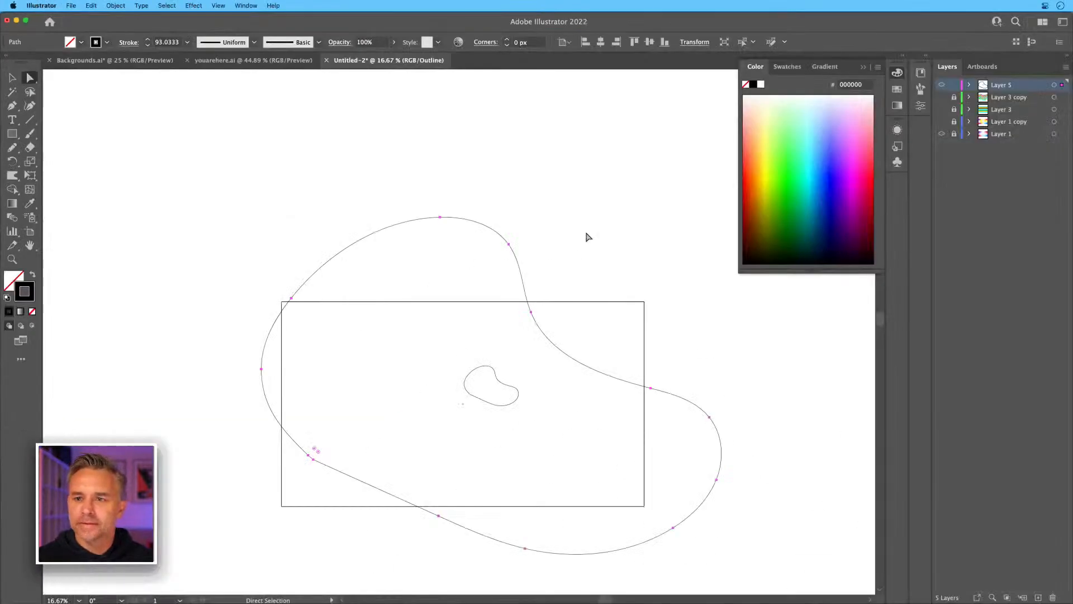
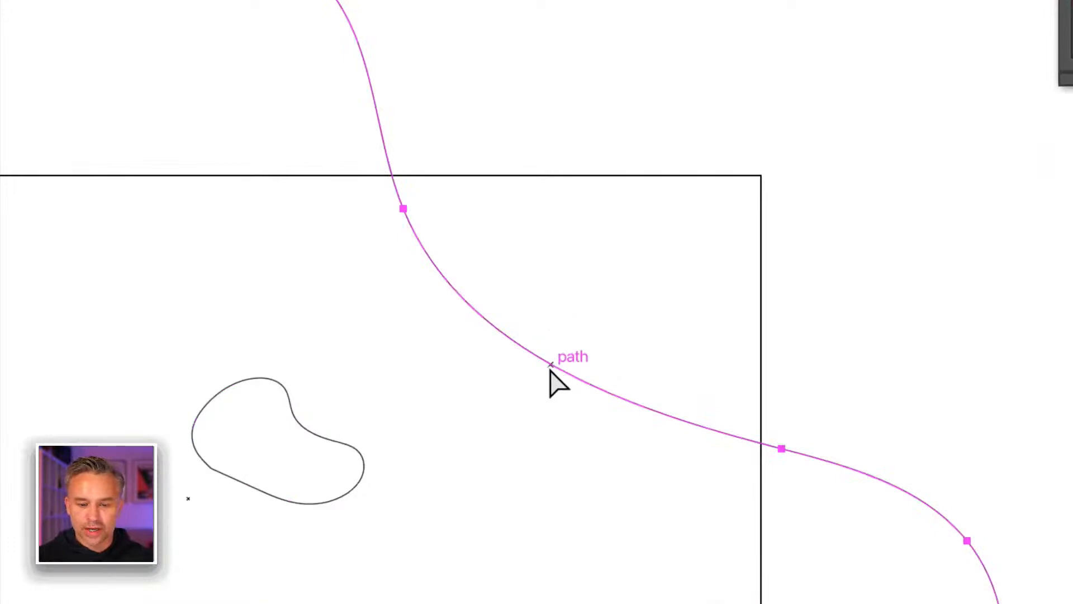
pyautogui.moveTo(559, 363); pyautogui.dragTo(596, 337)
pyautogui.hotkey('ctrl', 'z')
pyautogui.click(609, 330)
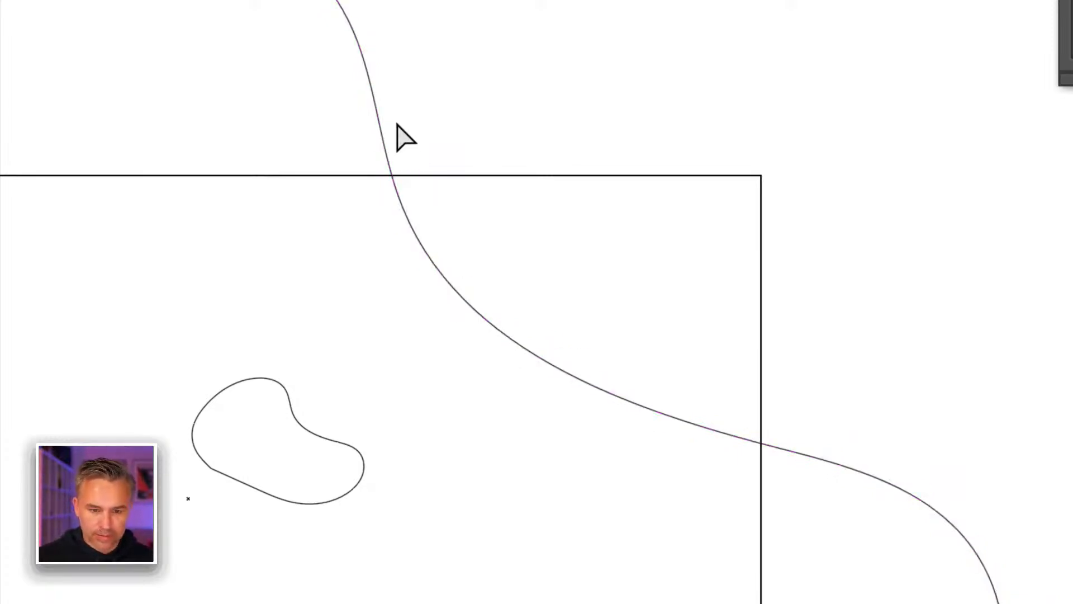
pyautogui.click(390, 165)
pyautogui.moveTo(402, 210); pyautogui.dragTo(487, 177)
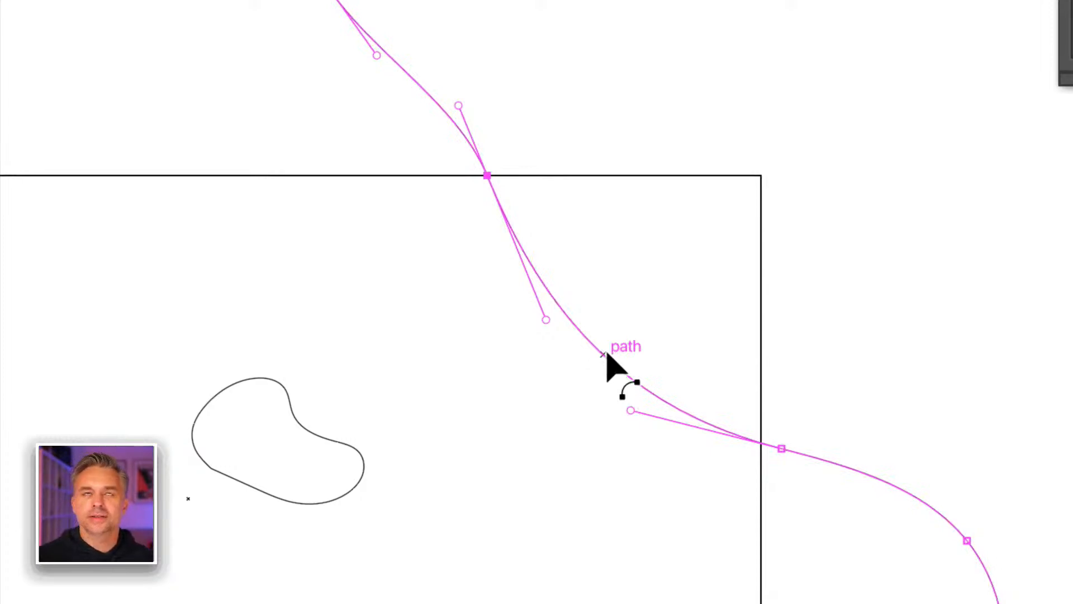
pyautogui.moveTo(607, 354); pyautogui.dragTo(658, 306)
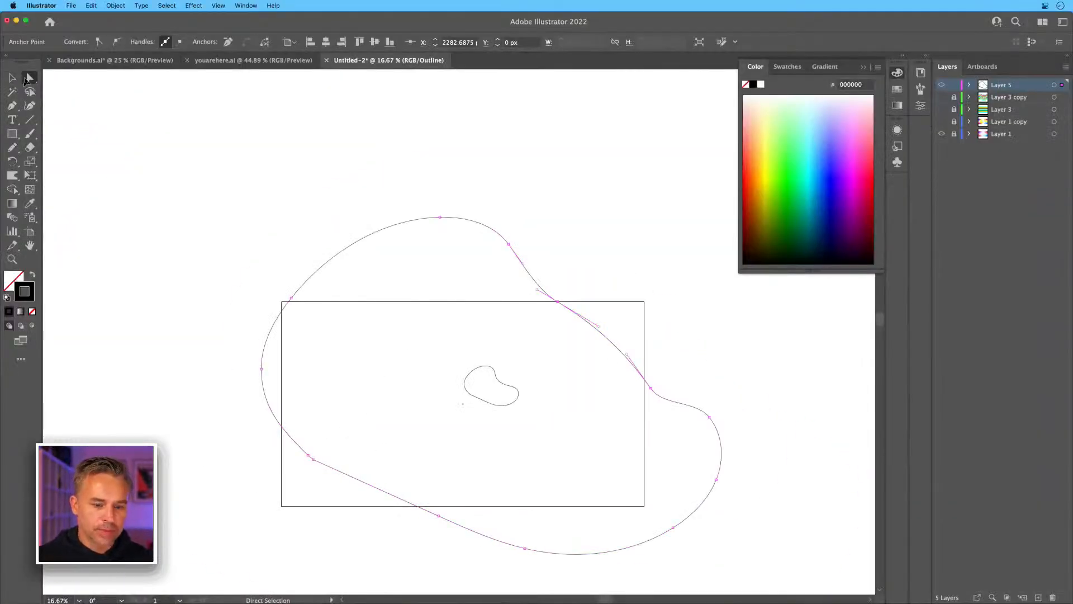
# Bend the large blob's topmost curve slightly upward with the Anchor Point tool.
pyautogui.doubleClick(27, 78)
pyautogui.press('Escape')
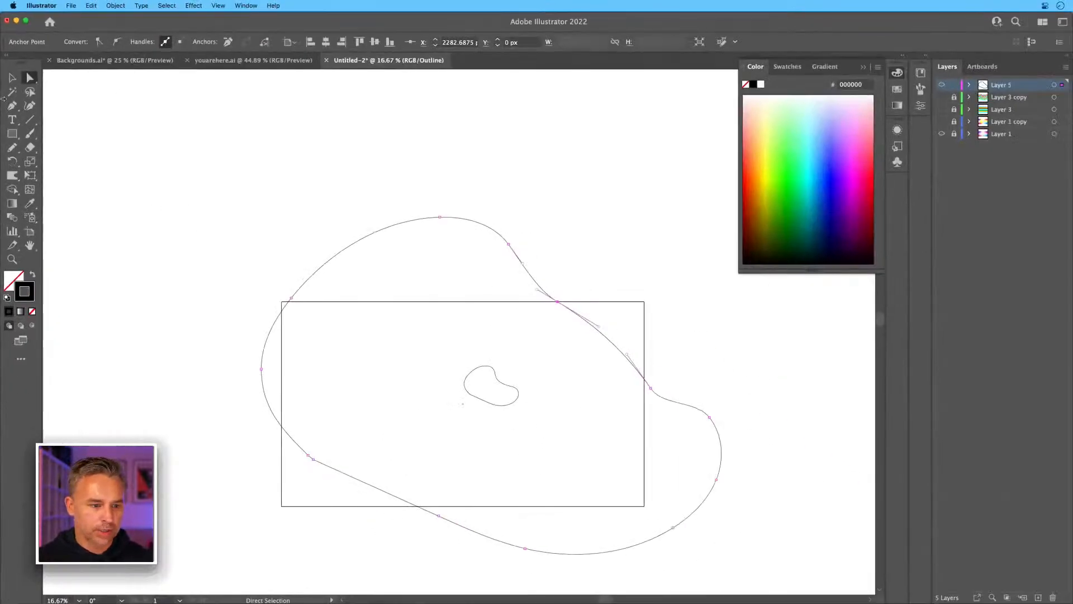
pyautogui.click(13, 77)
pyautogui.click(30, 82)
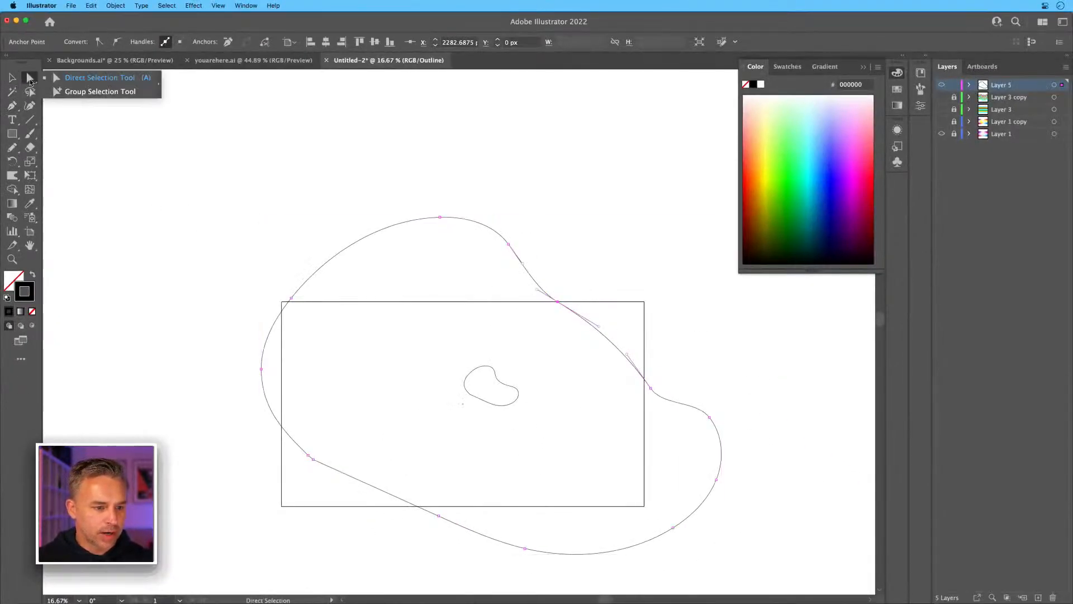
pyautogui.click(11, 106)
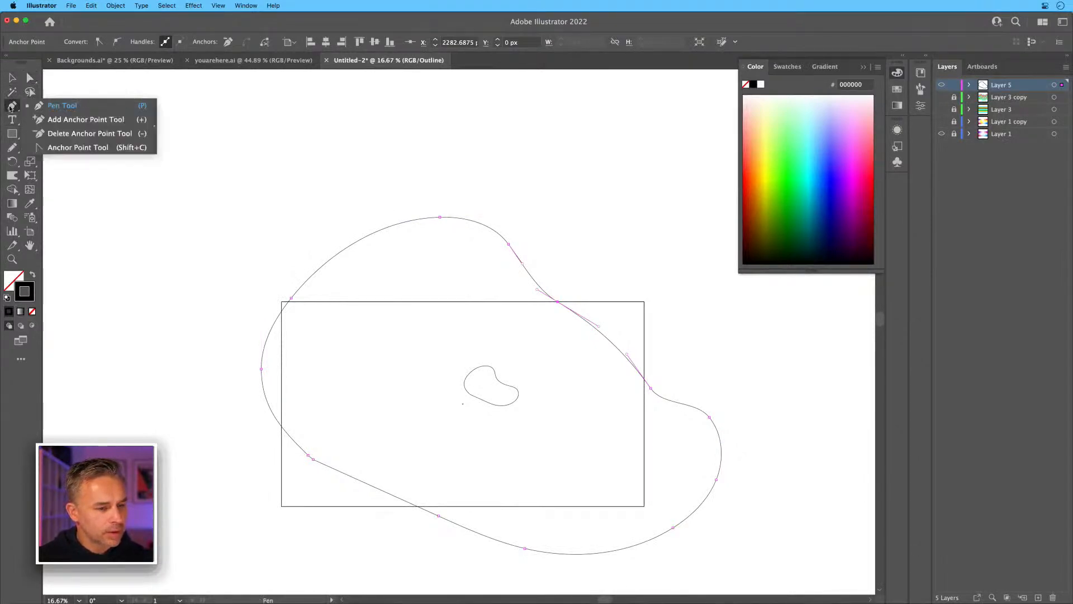
pyautogui.click(78, 147)
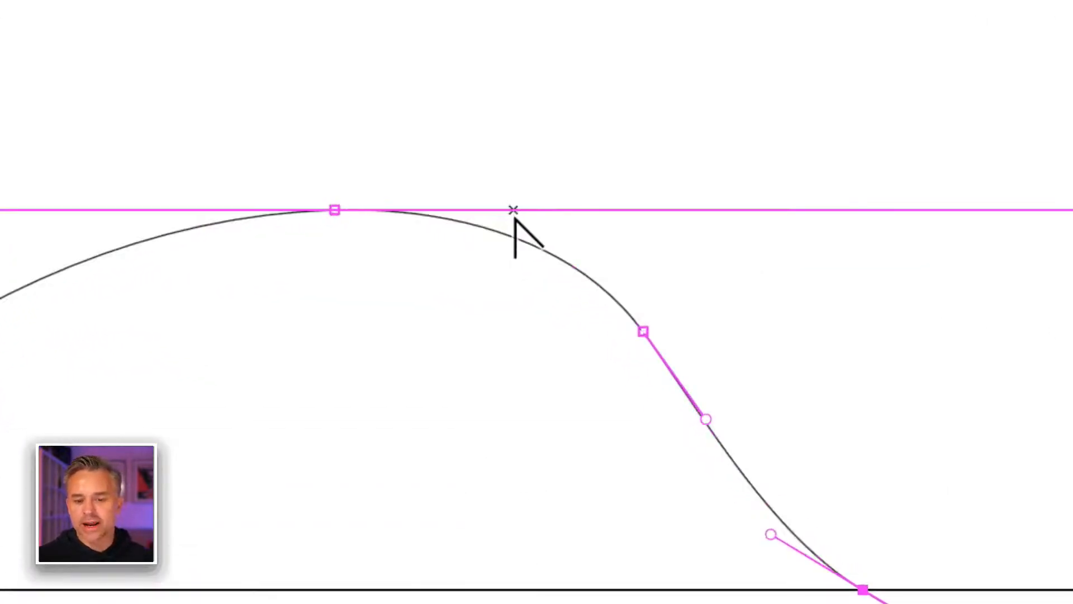
pyautogui.moveTo(515, 237)
pyautogui.mouseDown()
pyautogui.moveTo(497, 272)
pyautogui.moveTo(520, 221)
pyautogui.mouseUp()
pyautogui.rightClick(521, 229)
pyautogui.click(462, 259)
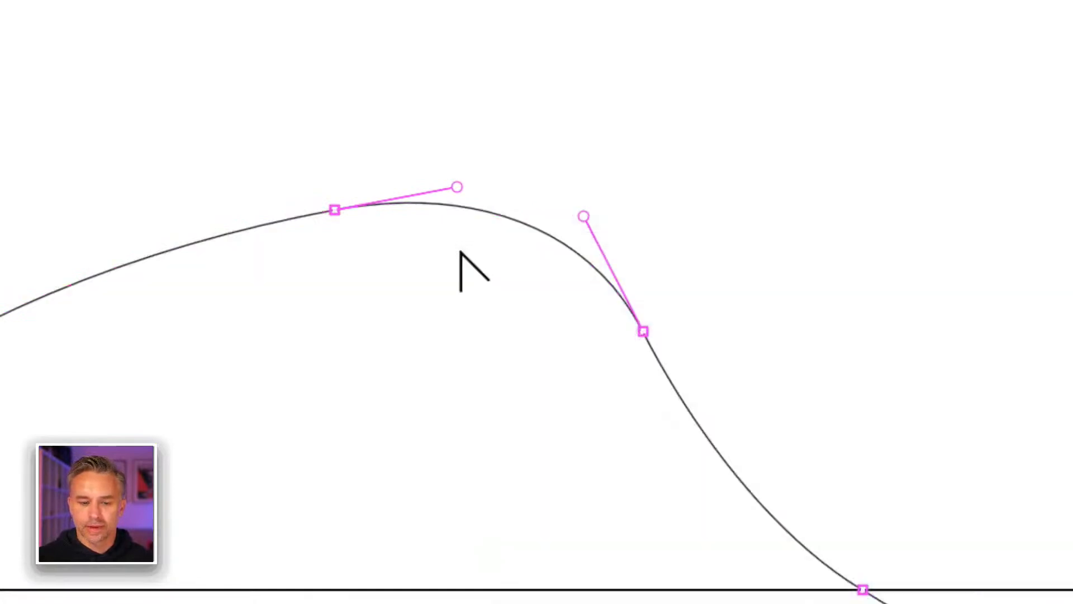
# Select both blobs, return from outline to preview view and set their stroke weight to 10 pt.
pyautogui.click(12, 77)
pyautogui.moveTo(217, 242); pyautogui.dragTo(475, 459)
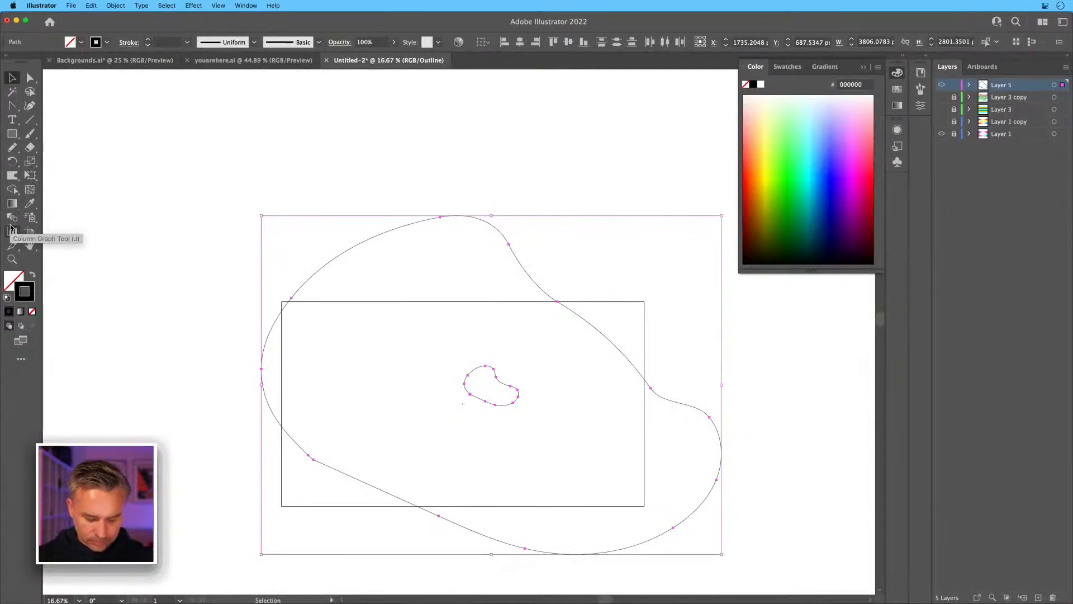
pyautogui.press('super+y')
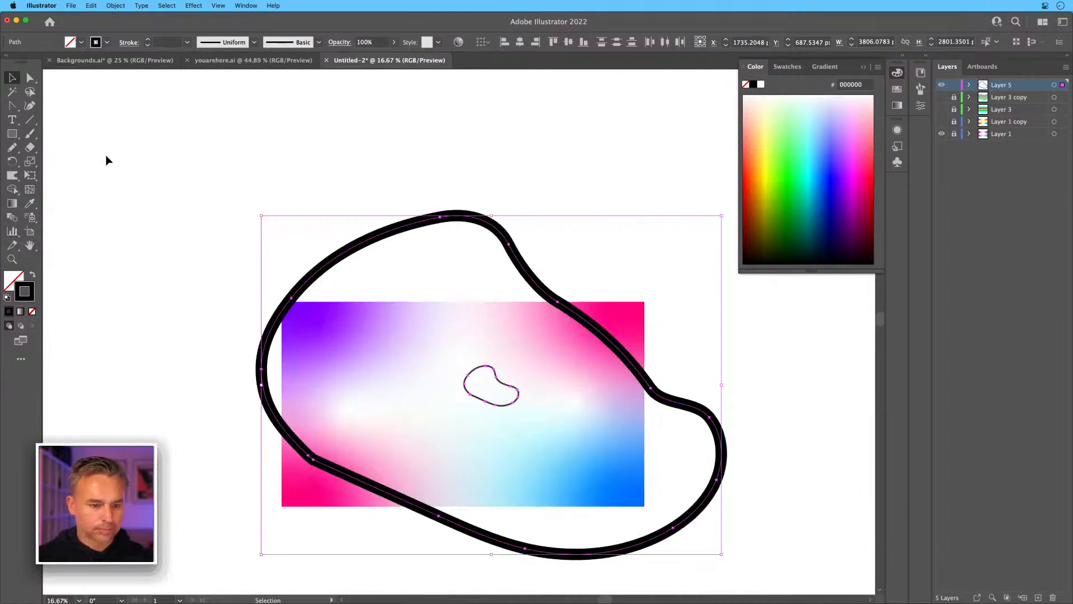
pyautogui.click(169, 43)
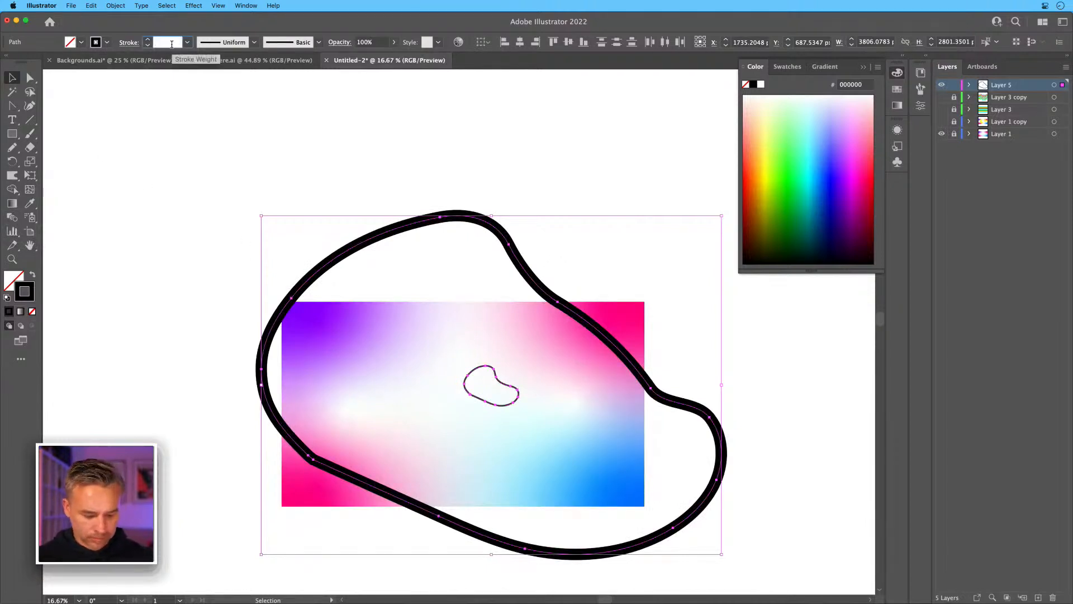
pyautogui.write('1')
pyautogui.press('Return')
pyautogui.click(169, 43)
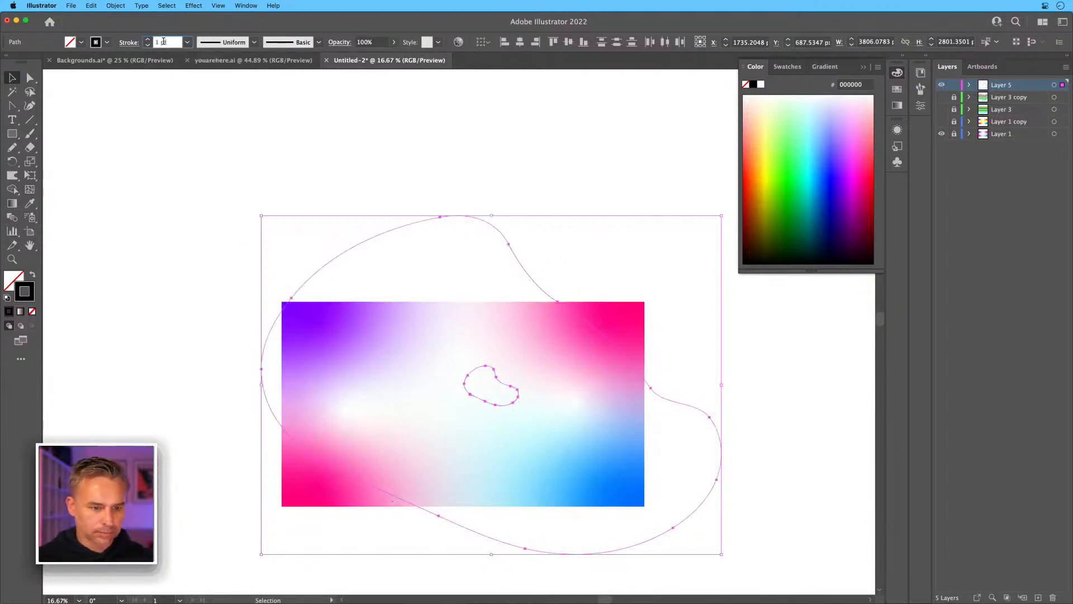
pyautogui.write('10')
pyautogui.press('Return')
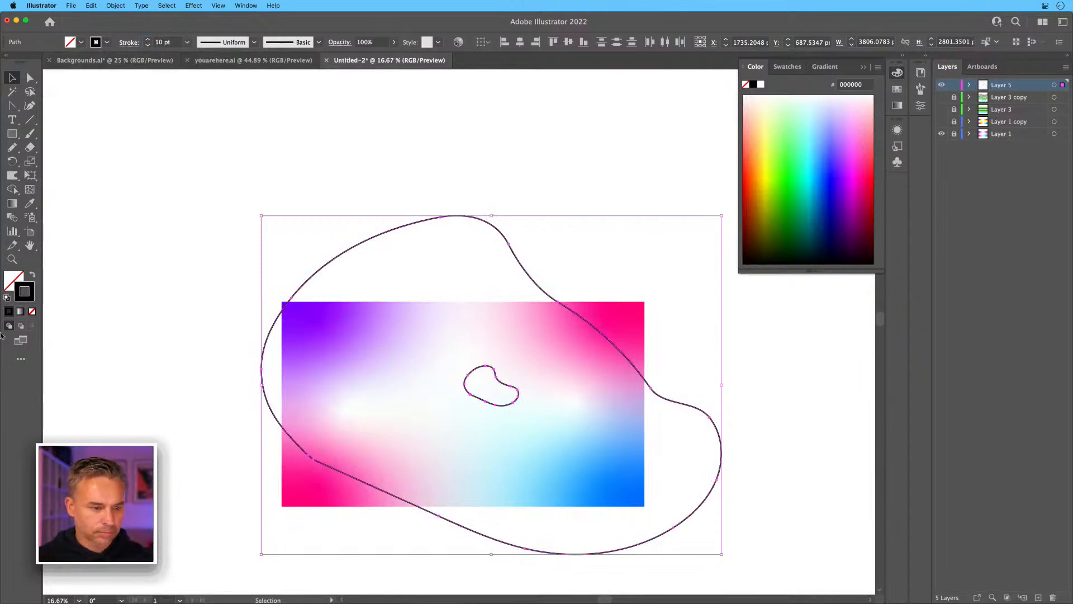
# Change the stroke colour of both blobs to white (FFFFFF).
pyautogui.doubleClick(25, 287)
pyautogui.click(276, 211)
pyautogui.press('Escape')
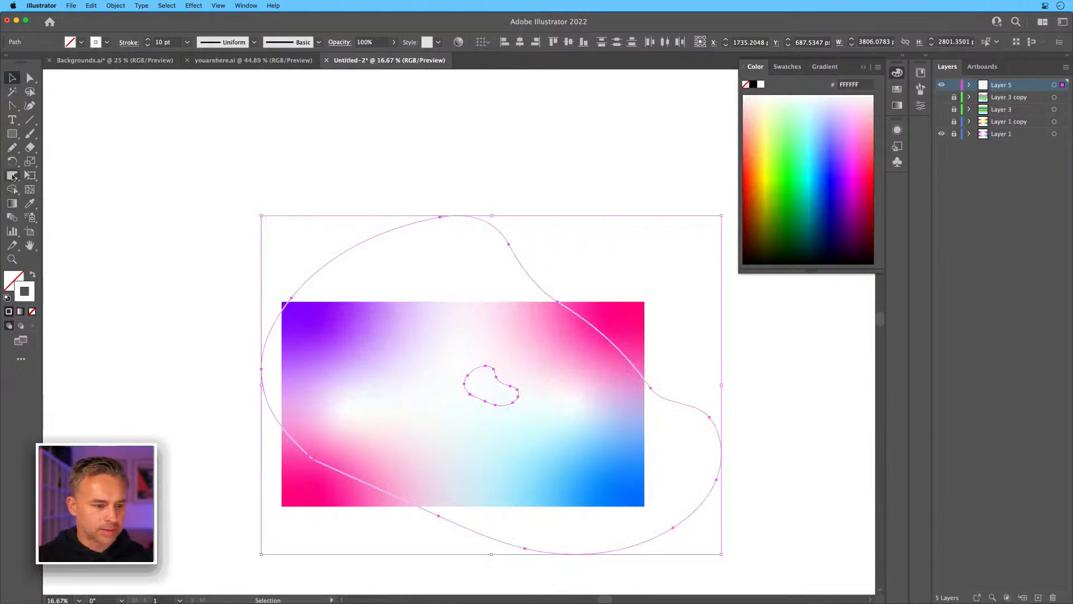
# Blend the small inner blob with the large outer blob using the Blend tool.
pyautogui.click(12, 216)
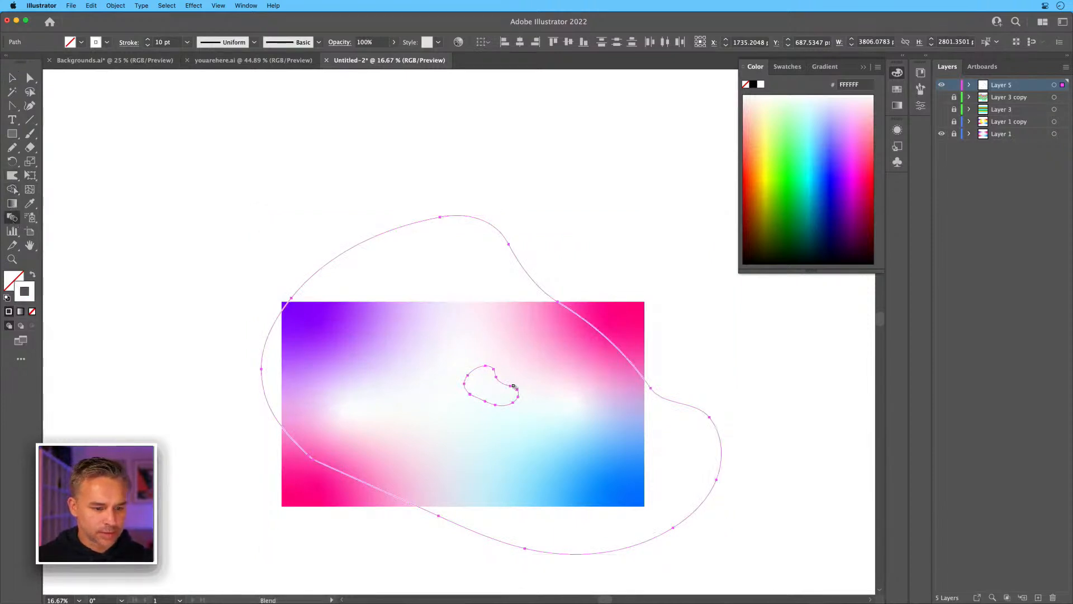
pyautogui.press('super+equal')
pyautogui.press('super+equal')
pyautogui.scroll(2, 526, 305)
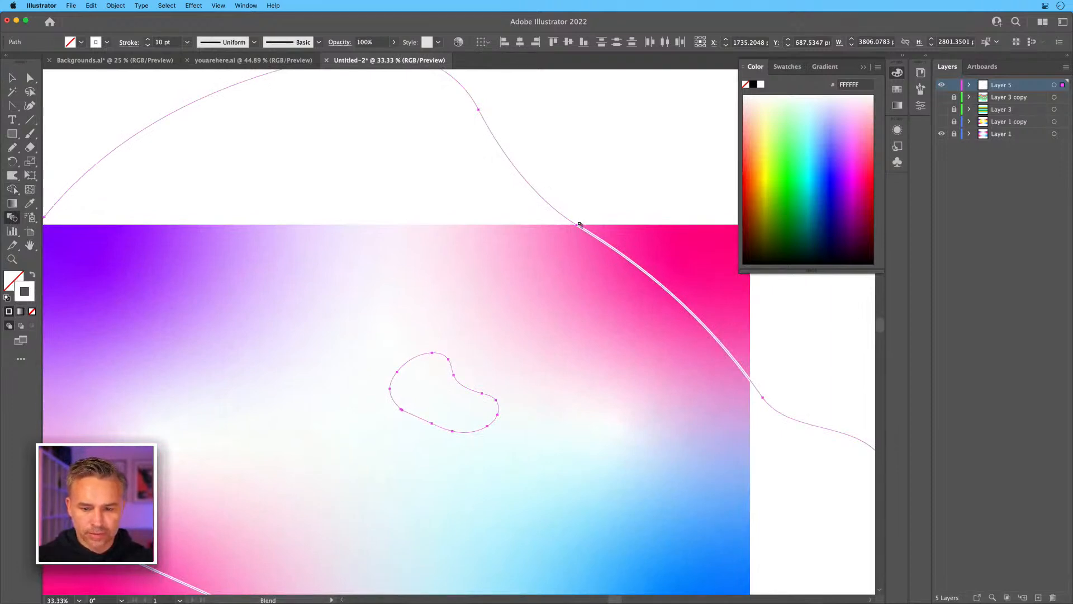
pyautogui.click(578, 227)
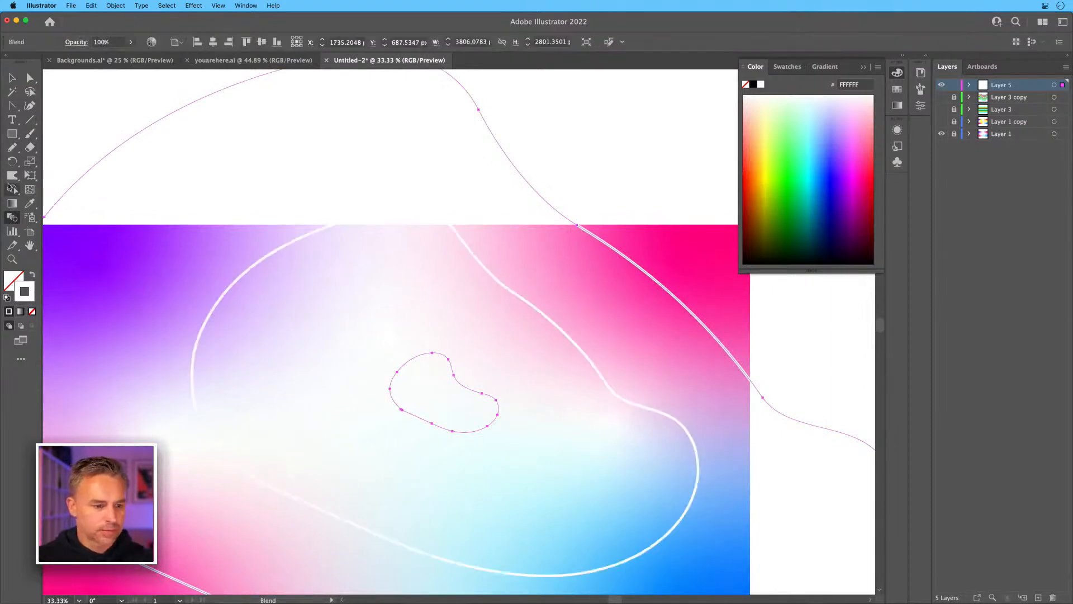
# Switch the blend's spacing to Specified Steps, try 100 and 50 steps, and apply 30.
pyautogui.doubleClick(11, 217)
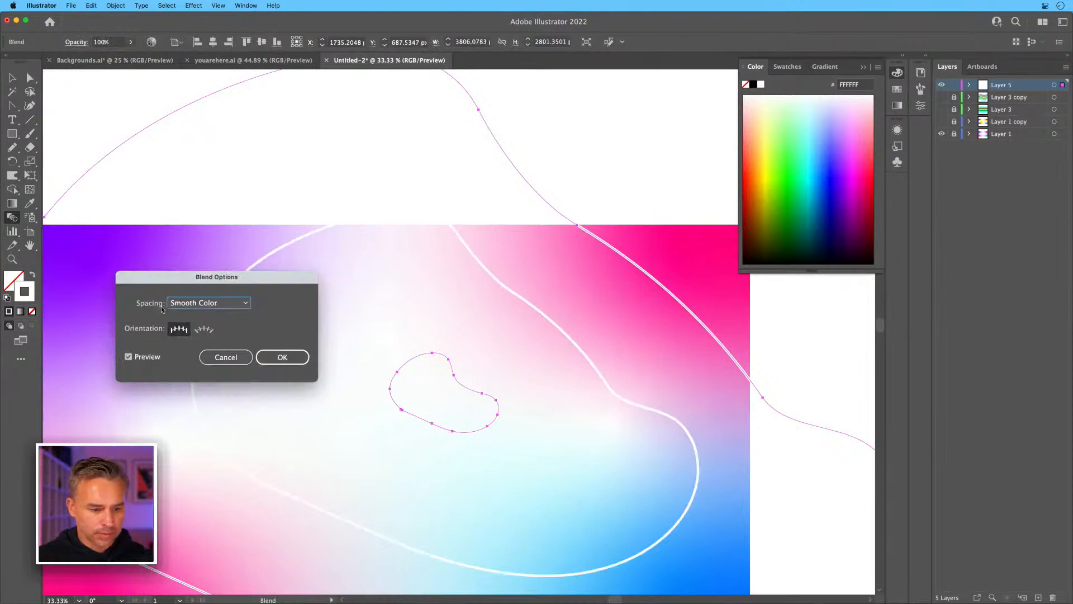
pyautogui.click(208, 302)
pyautogui.click(213, 315)
pyautogui.write('1')
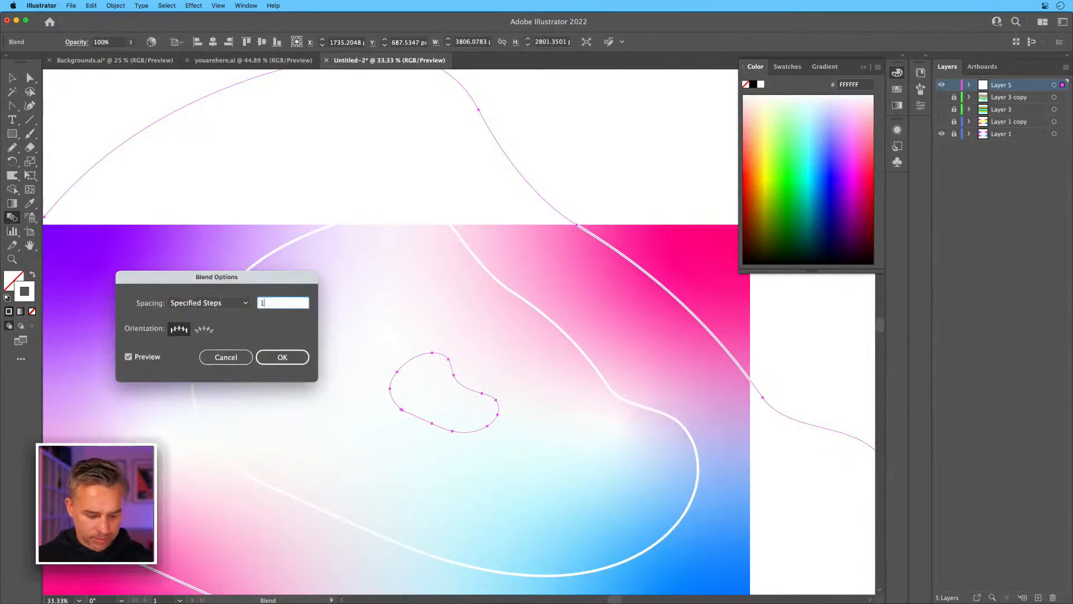
pyautogui.write('00')
pyautogui.press('Tab')
pyautogui.doubleClick(289, 304)
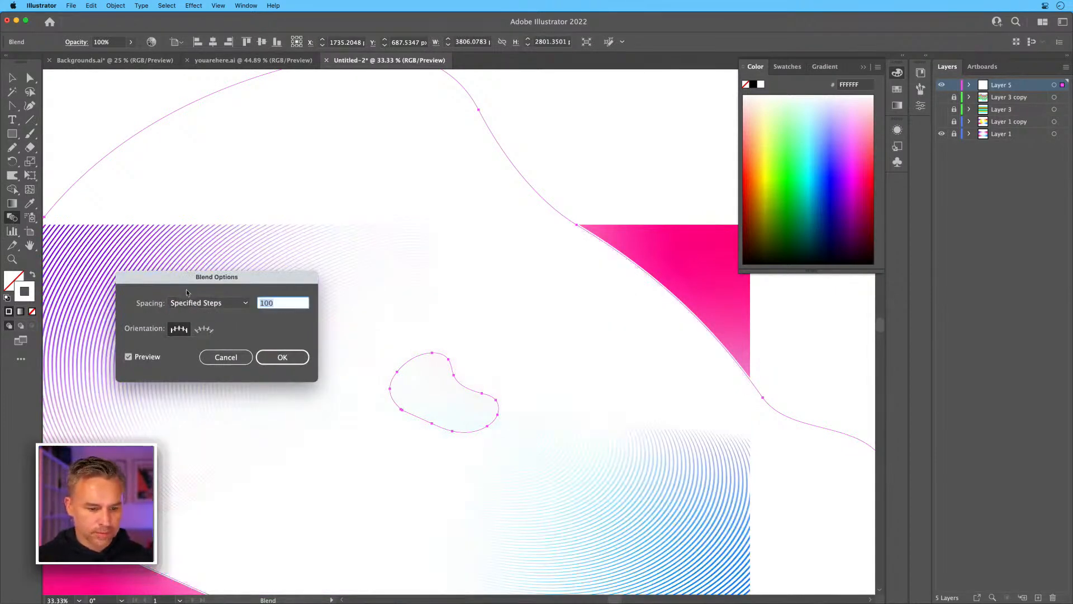
pyautogui.write('50')
pyautogui.press('Tab')
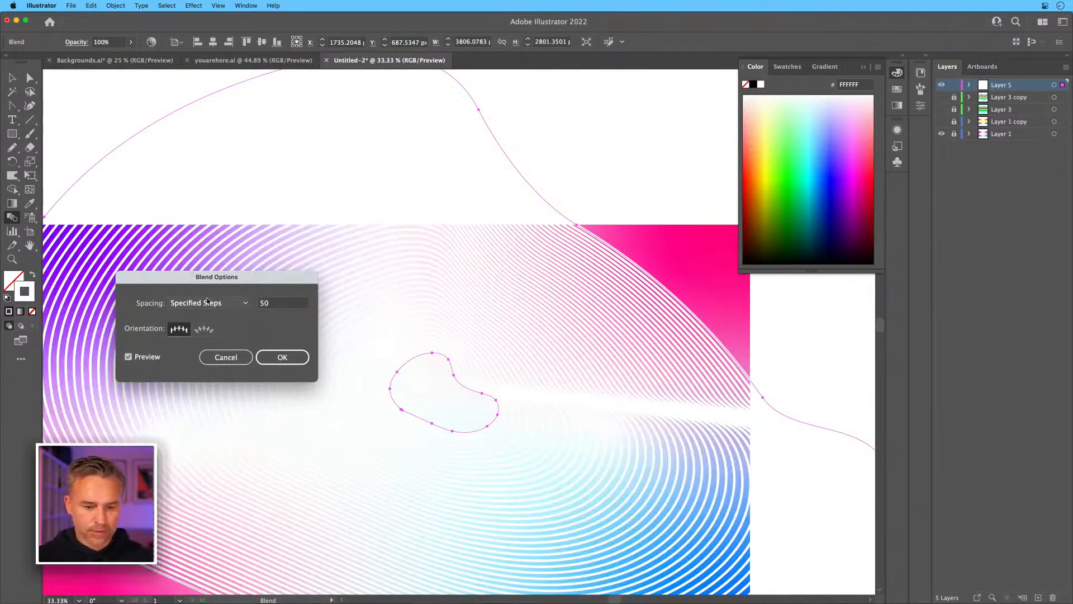
pyautogui.press('Tab')
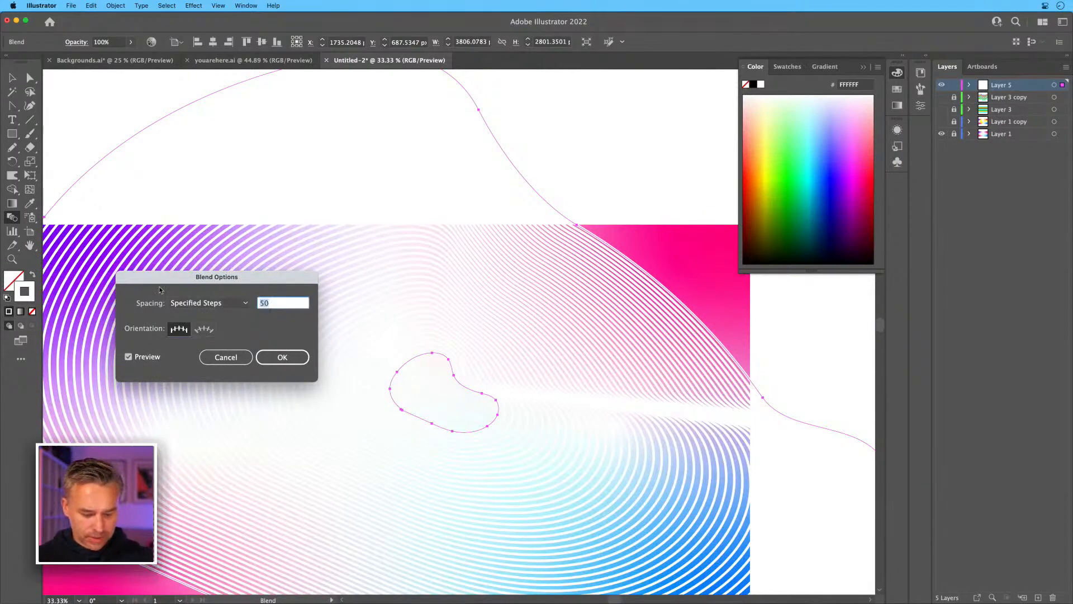
pyautogui.write('30')
pyautogui.press('Tab')
pyautogui.press('Return')
# Isolate the white line blend, set its stroke weight to 5 pt and exit isolation mode.
pyautogui.moveTo(364, 148); pyautogui.dragTo(457, 119)
pyautogui.press('v')
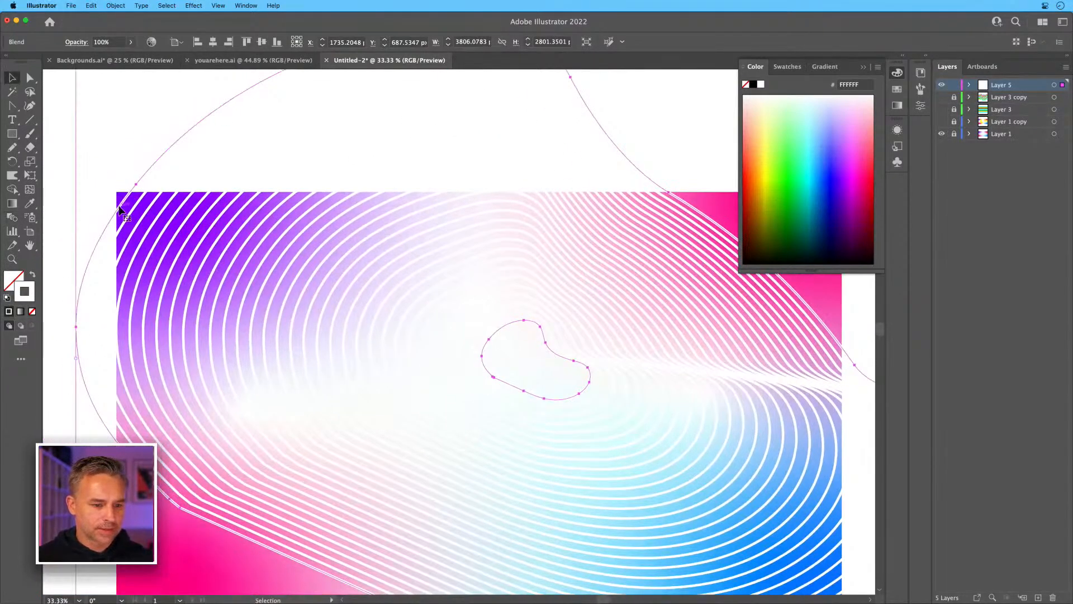
pyautogui.doubleClick(119, 208)
pyautogui.click(119, 206)
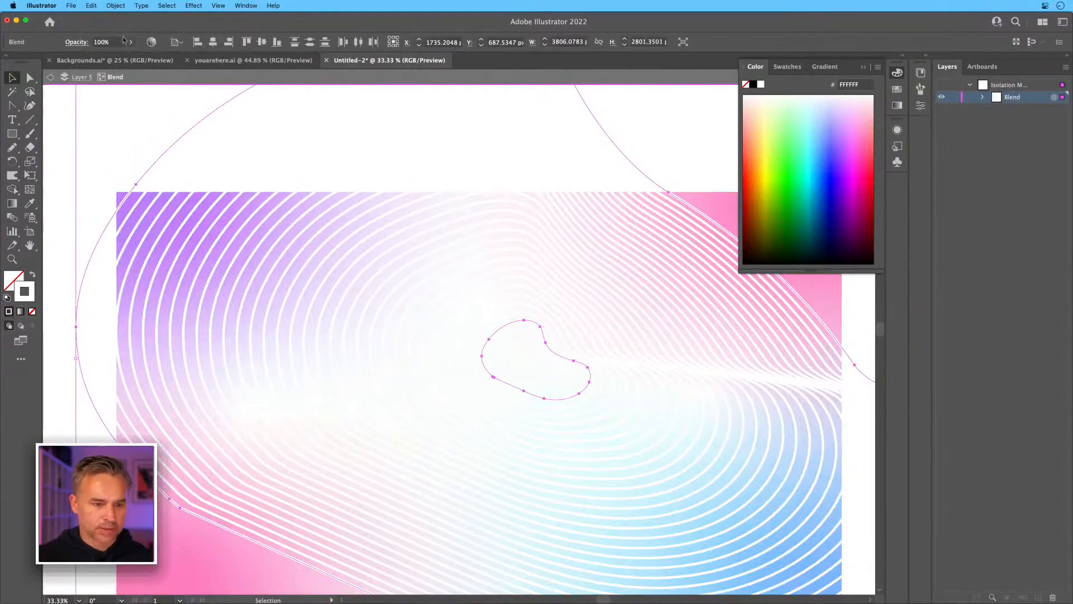
pyautogui.click(900, 57)
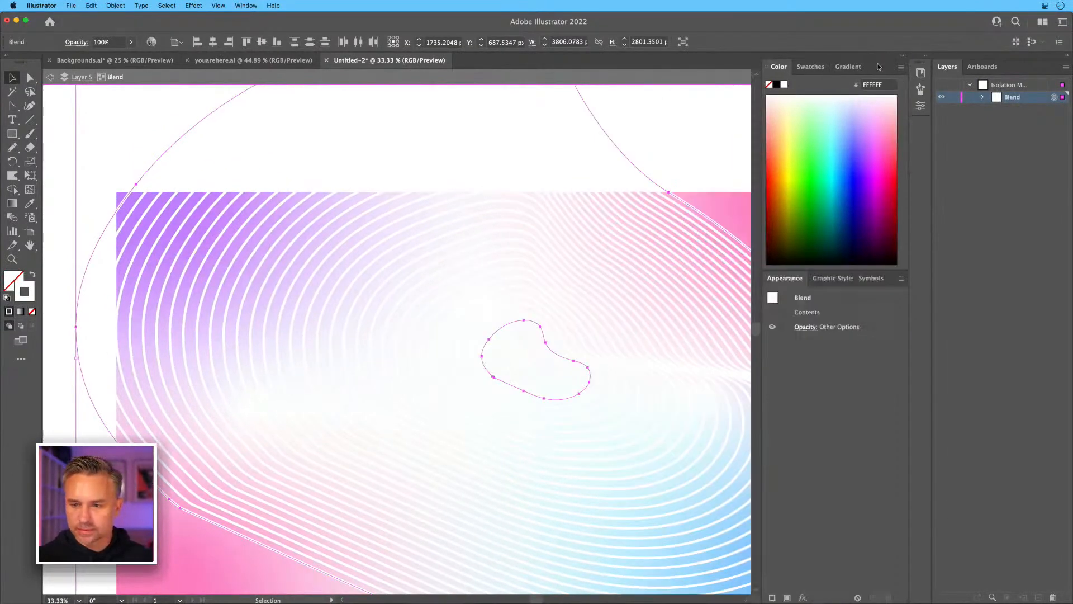
pyautogui.click(928, 57)
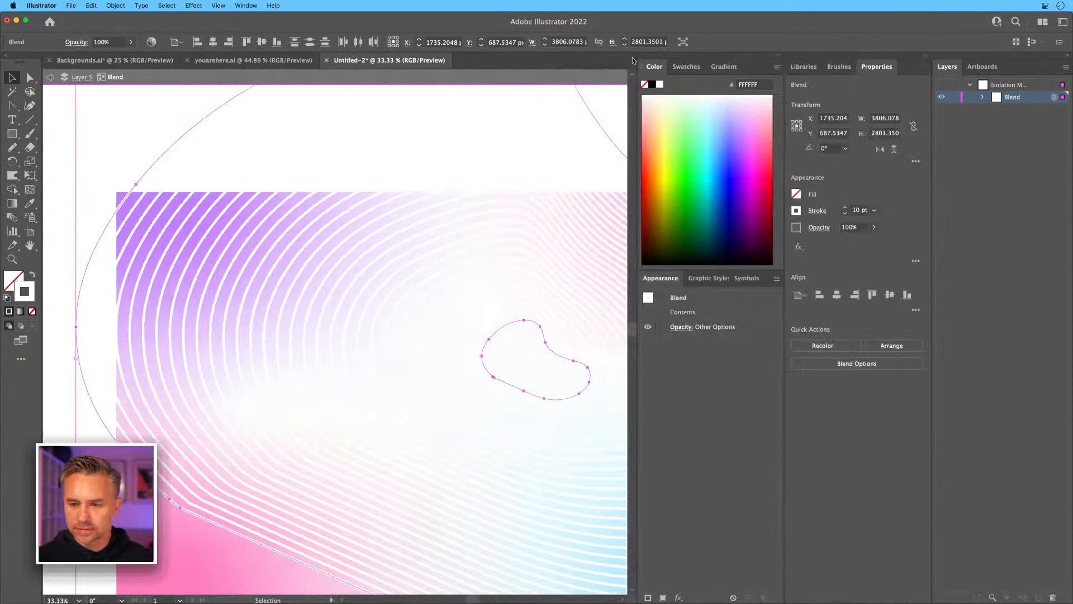
pyautogui.click(859, 210)
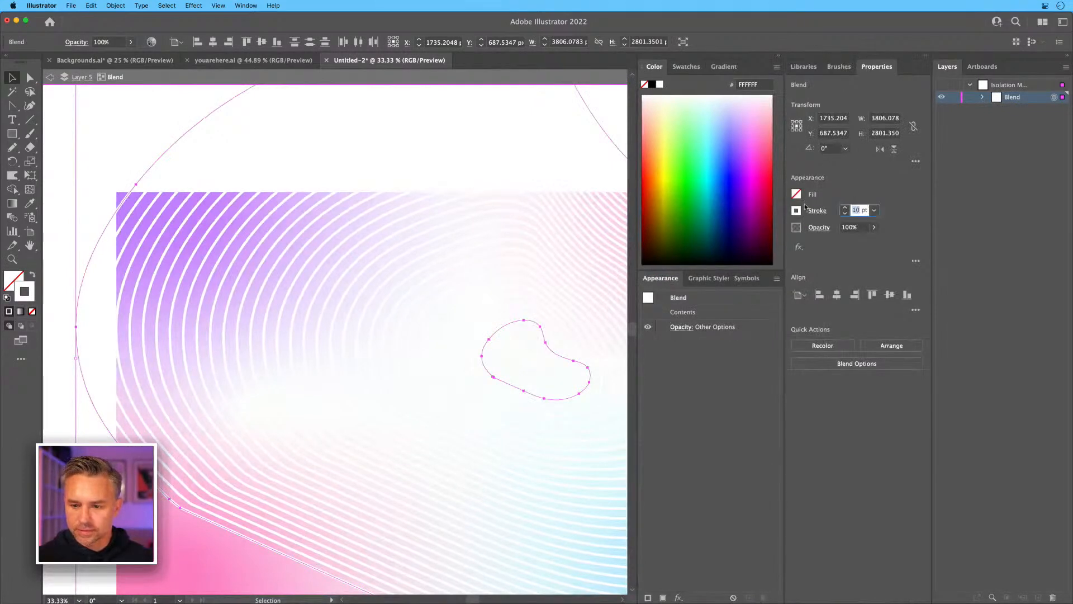
pyautogui.press('Return')
pyautogui.doubleClick(113, 138)
pyautogui.scroll(-3, 270, 180)
pyautogui.hscroll(2, 271, 180)
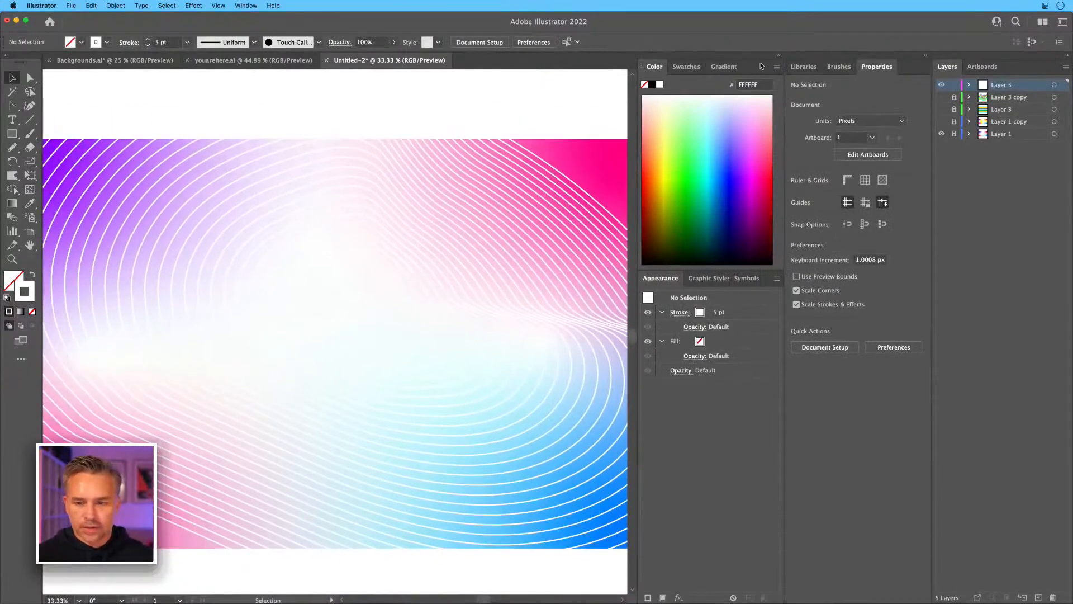
# Reshape the outer blob by moving its upper-right anchor points outward so the lines cover the artboard's upper-right corner.
pyautogui.click(778, 55)
pyautogui.press('super+minus')
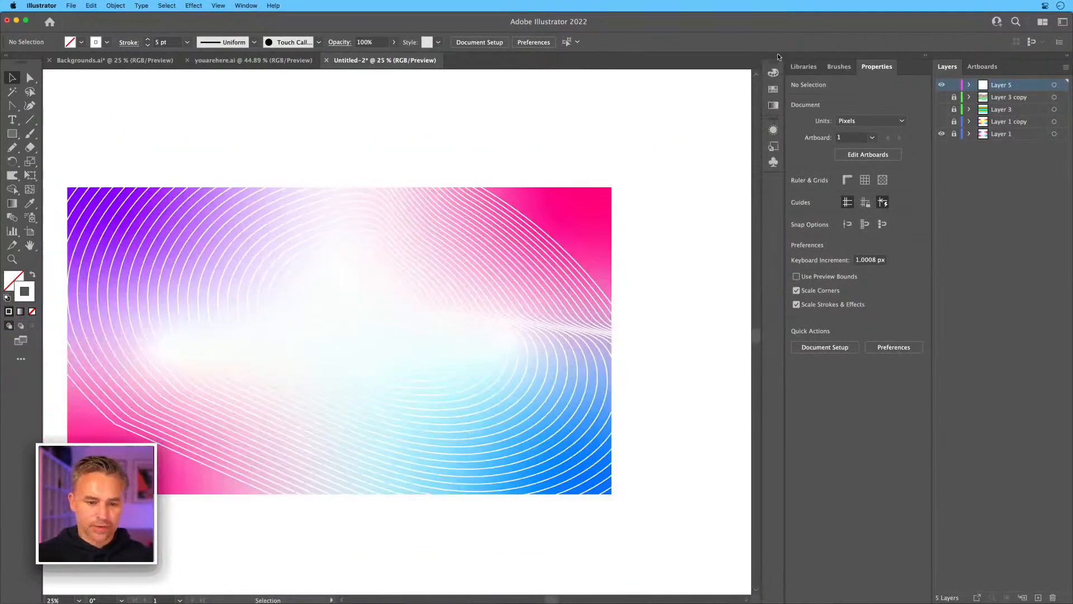
pyautogui.press('super+minus')
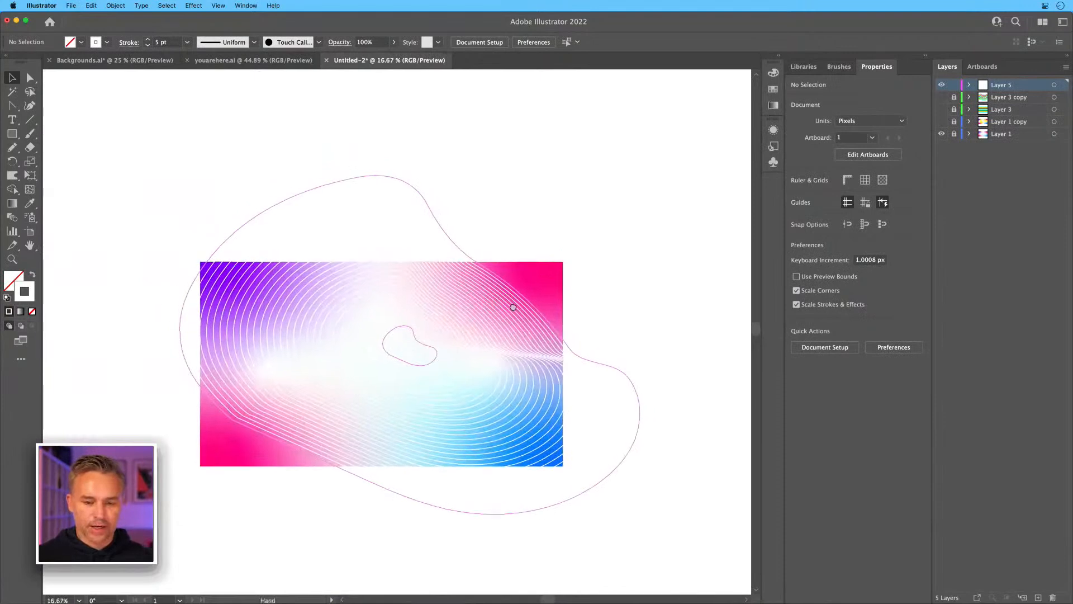
pyautogui.click(30, 78)
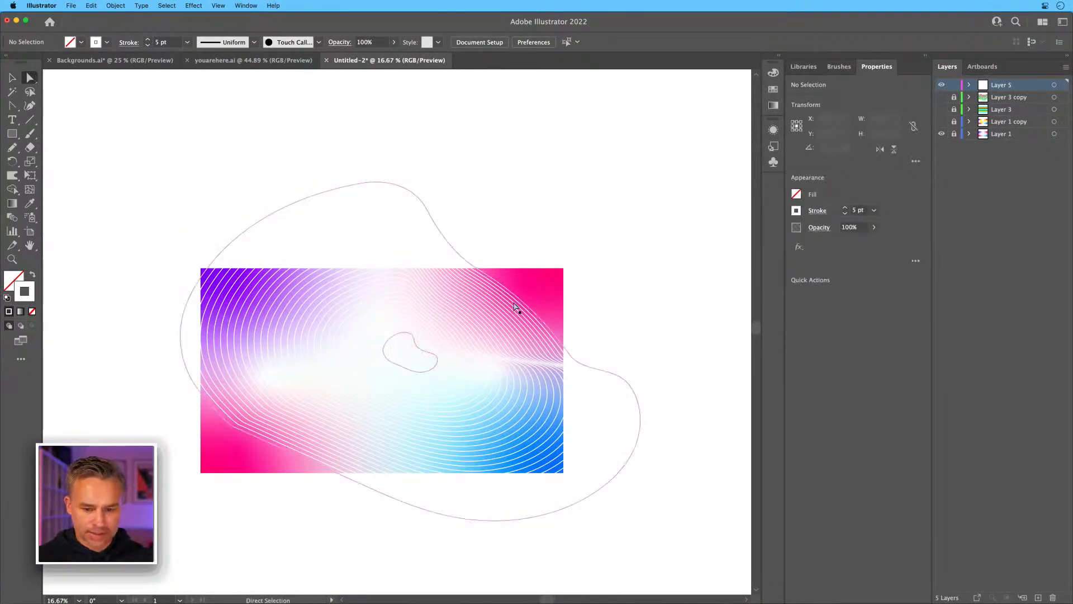
pyautogui.click(520, 302)
pyautogui.moveTo(522, 302); pyautogui.dragTo(540, 280)
pyautogui.moveTo(569, 355); pyautogui.dragTo(601, 316)
pyautogui.moveTo(478, 270); pyautogui.dragTo(501, 229)
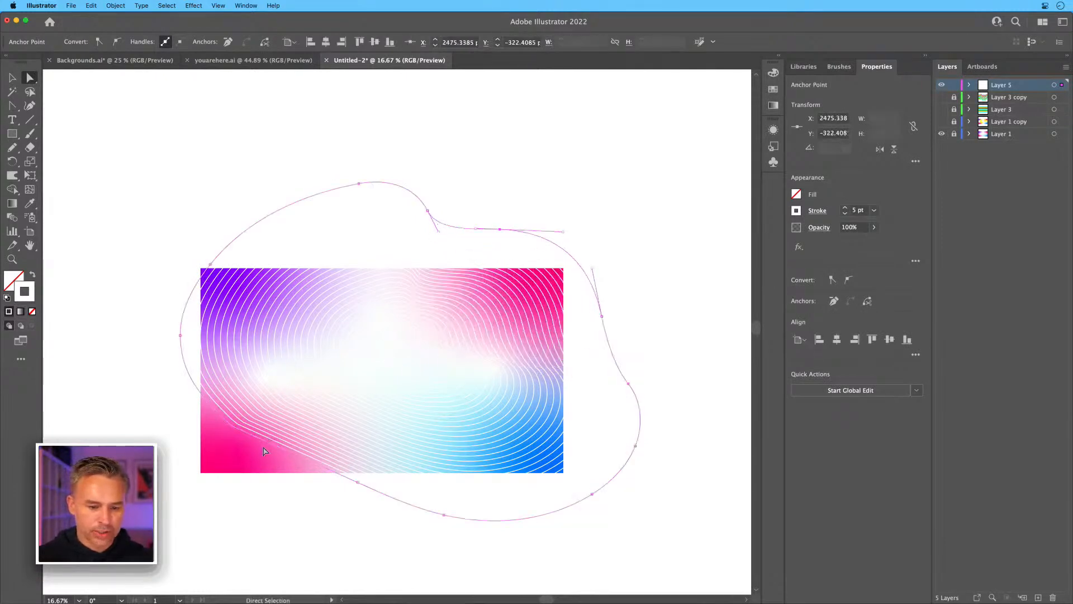
# Move the outer blob's lower-left anchor points outward past the artboard's lower-left corner.
pyautogui.moveTo(358, 483); pyautogui.dragTo(261, 496)
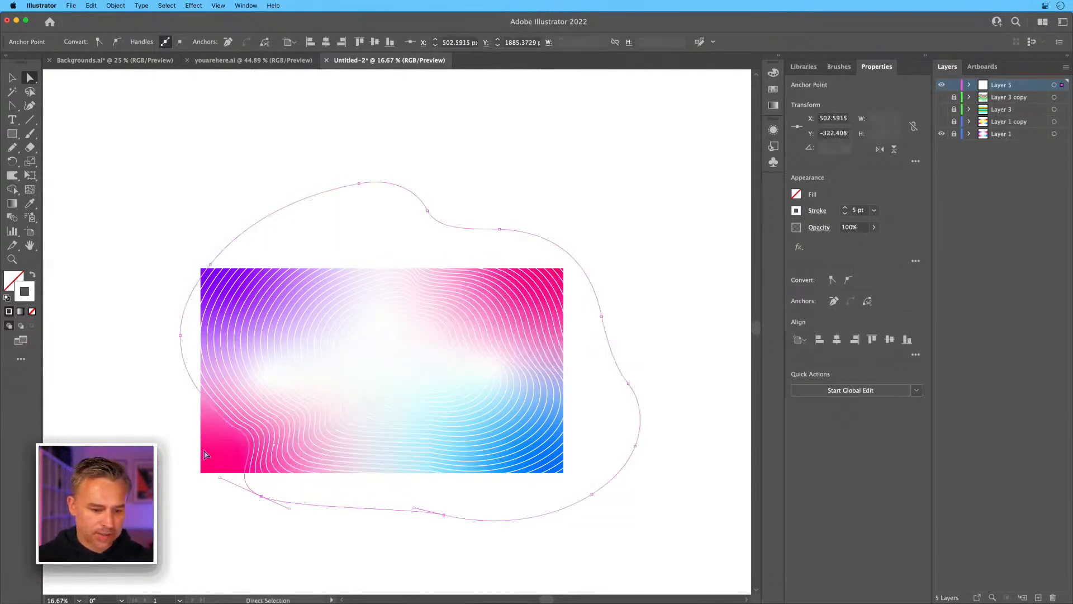
pyautogui.moveTo(233, 426); pyautogui.dragTo(189, 470)
pyautogui.moveTo(227, 422); pyautogui.dragTo(176, 442)
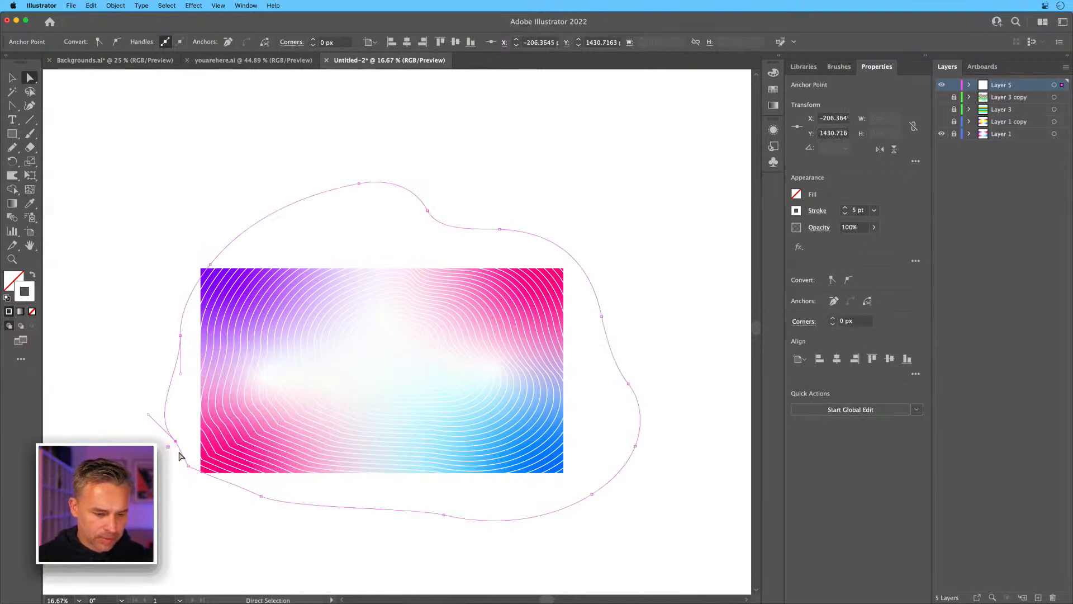
# Adjust the curve at the outer blob's lower-left with the Anchor Point tool and pull its two anchors farther from the artboard.
pyautogui.hotkey('shift', 'c')
pyautogui.moveTo(188, 465); pyautogui.dragTo(171, 427)
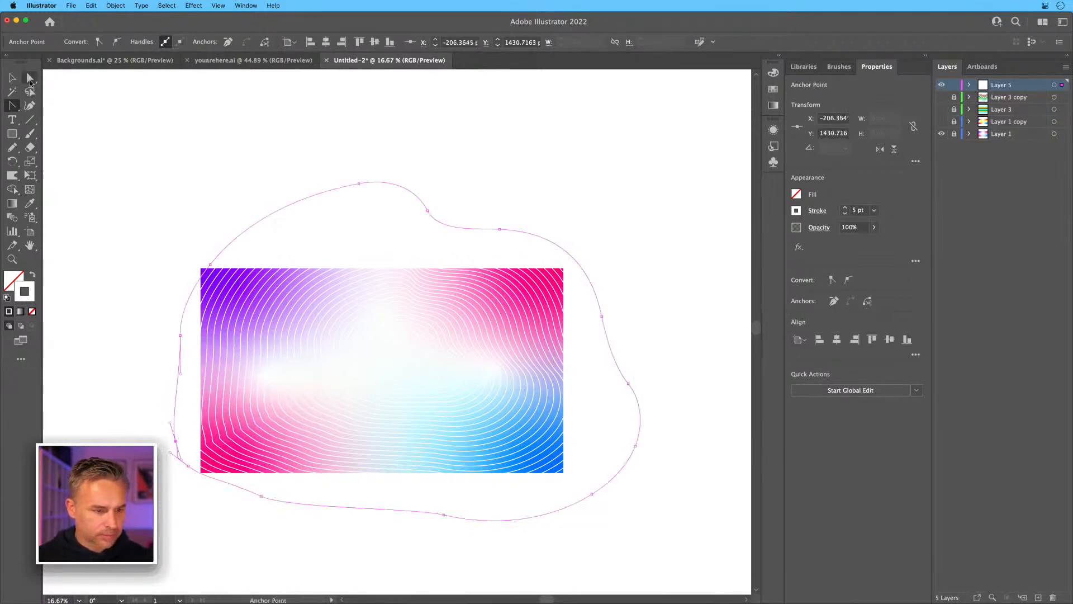
pyautogui.click(30, 79)
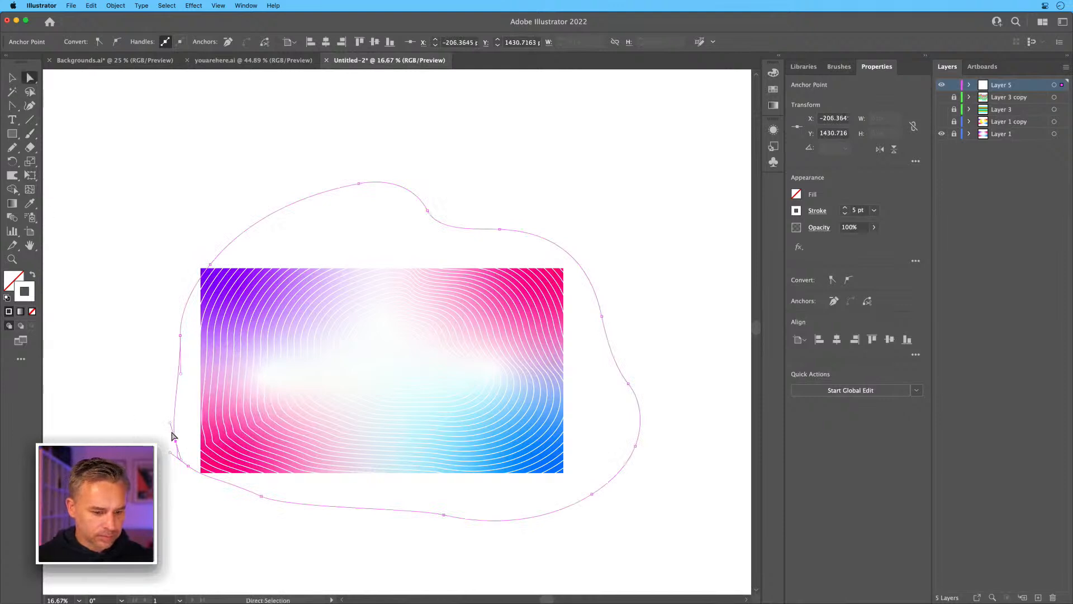
pyautogui.moveTo(176, 441); pyautogui.dragTo(138, 388)
pyautogui.moveTo(188, 465); pyautogui.dragTo(171, 498)
# Make the outer blob wavier by repositioning anchor points along its bottom, top and right edges.
pyautogui.moveTo(261, 496); pyautogui.dragTo(341, 479)
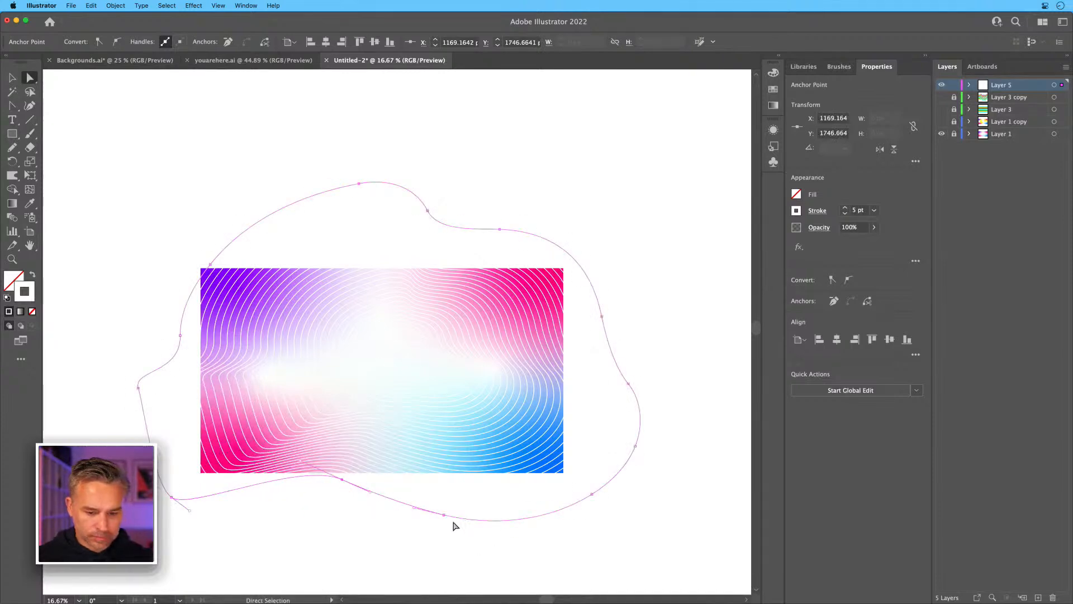
pyautogui.moveTo(443, 514); pyautogui.dragTo(444, 545)
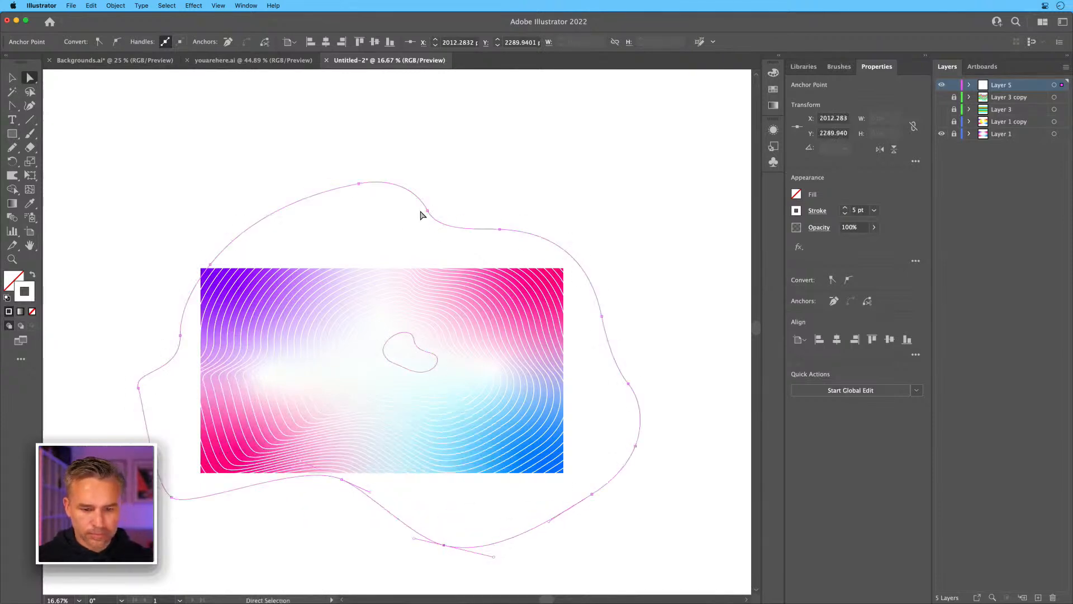
pyautogui.moveTo(427, 211); pyautogui.dragTo(385, 238)
pyautogui.moveTo(359, 183); pyautogui.dragTo(296, 191)
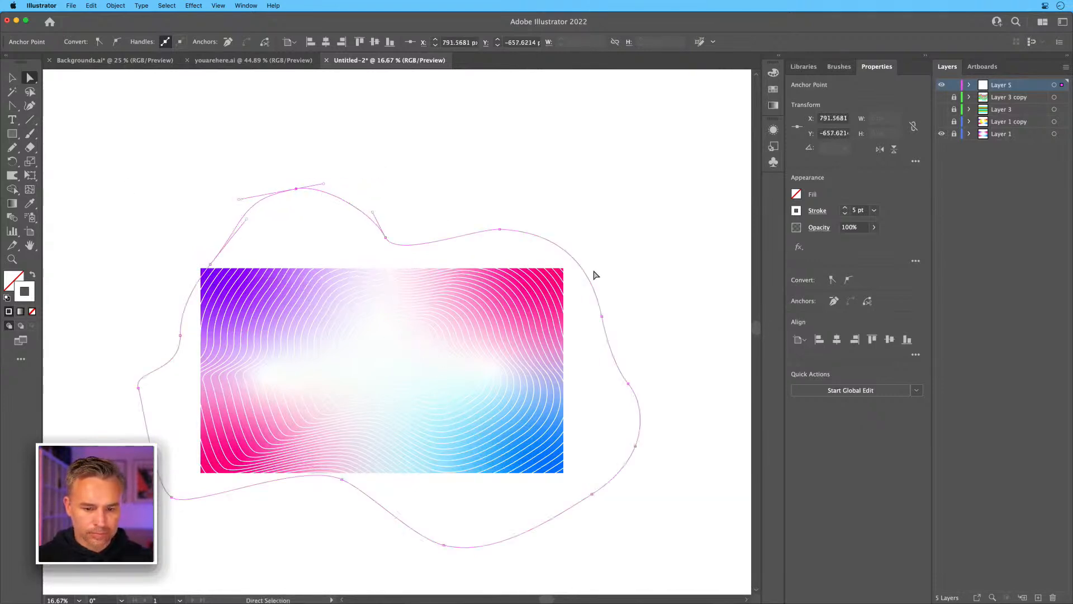
pyautogui.moveTo(602, 316); pyautogui.dragTo(602, 304)
pyautogui.click(12, 77)
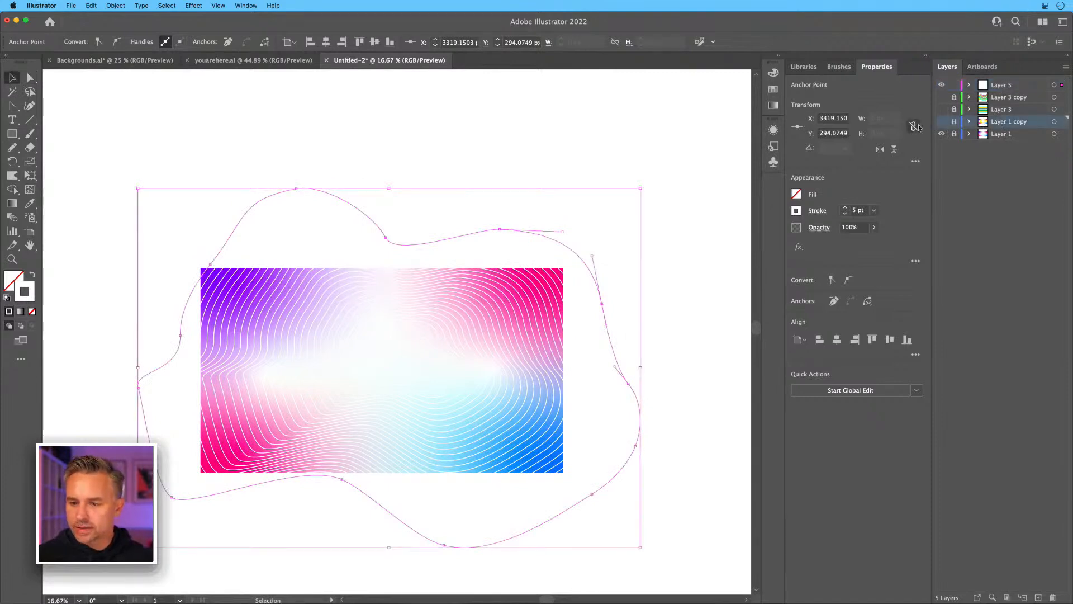
# Show the yellow gradient layer Layer 1 copy and duplicate it as a new layer.
pyautogui.click(941, 122)
pyautogui.click(942, 122)
pyautogui.click(942, 122)
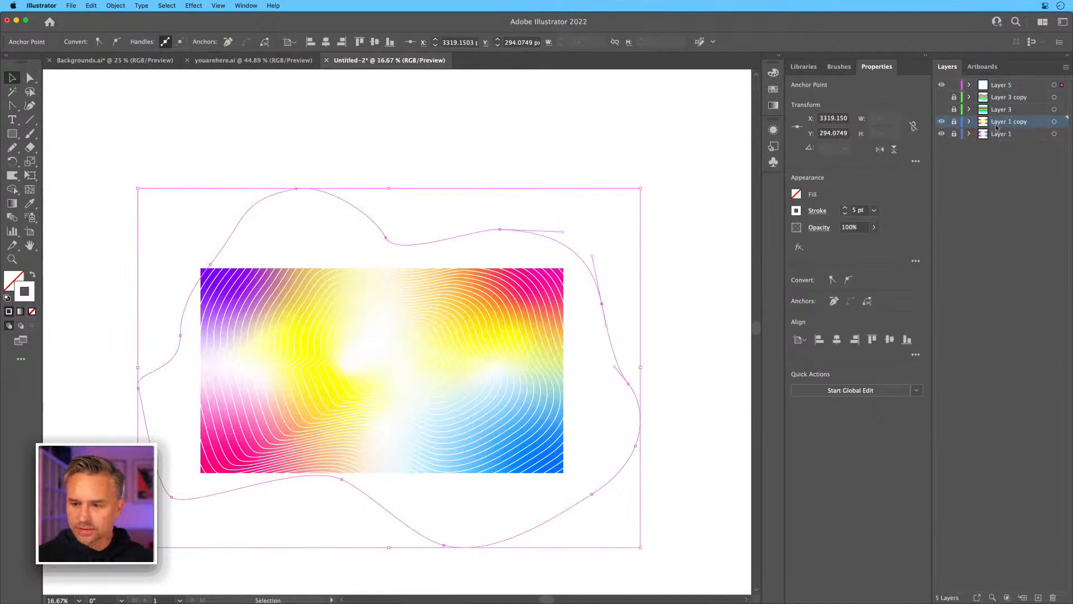
pyautogui.press('super+j')
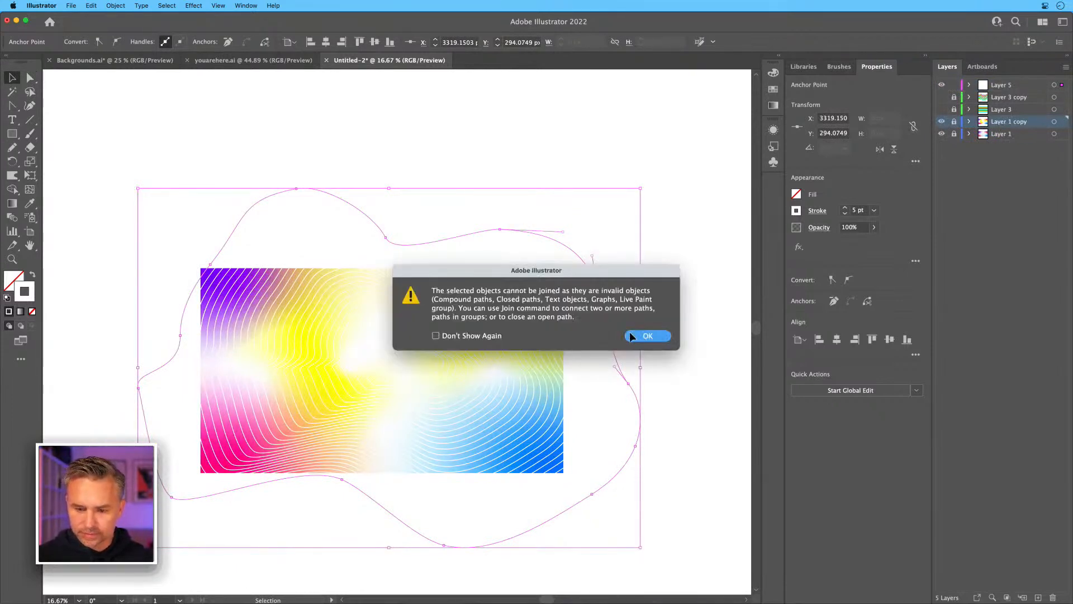
pyautogui.press('Return')
pyautogui.moveTo(1014, 123); pyautogui.dragTo(1038, 597)
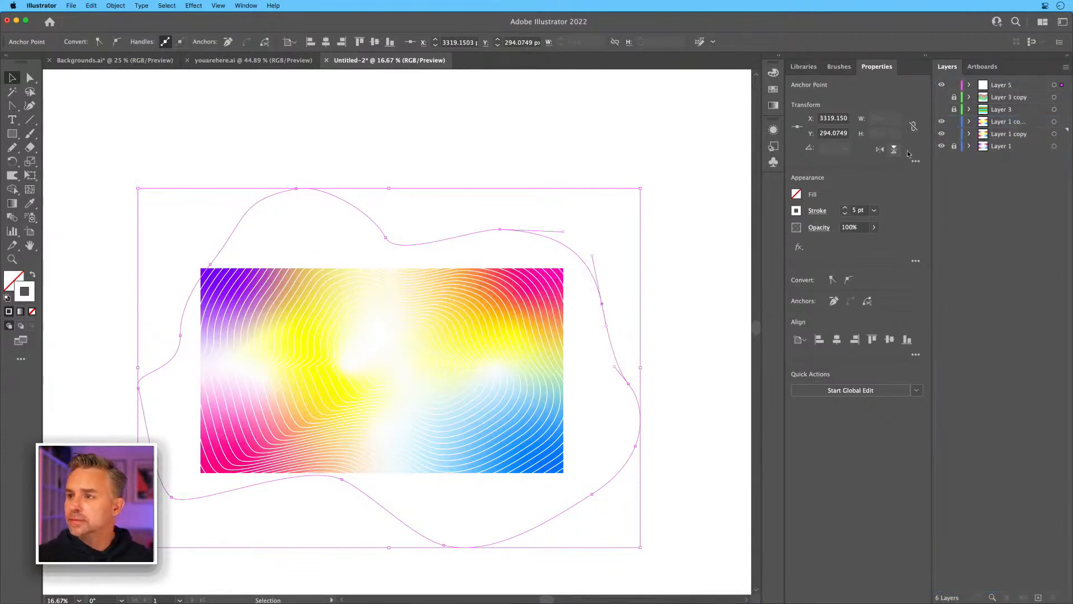
# Hide Layer 1 copy and Layer 1, lock Layer 5 and select the gradient rectangle on the new duplicate layer.
pyautogui.click(989, 125)
pyautogui.click(954, 85)
pyautogui.click(358, 338)
pyautogui.press('super+equal')
pyautogui.press('super+equal')
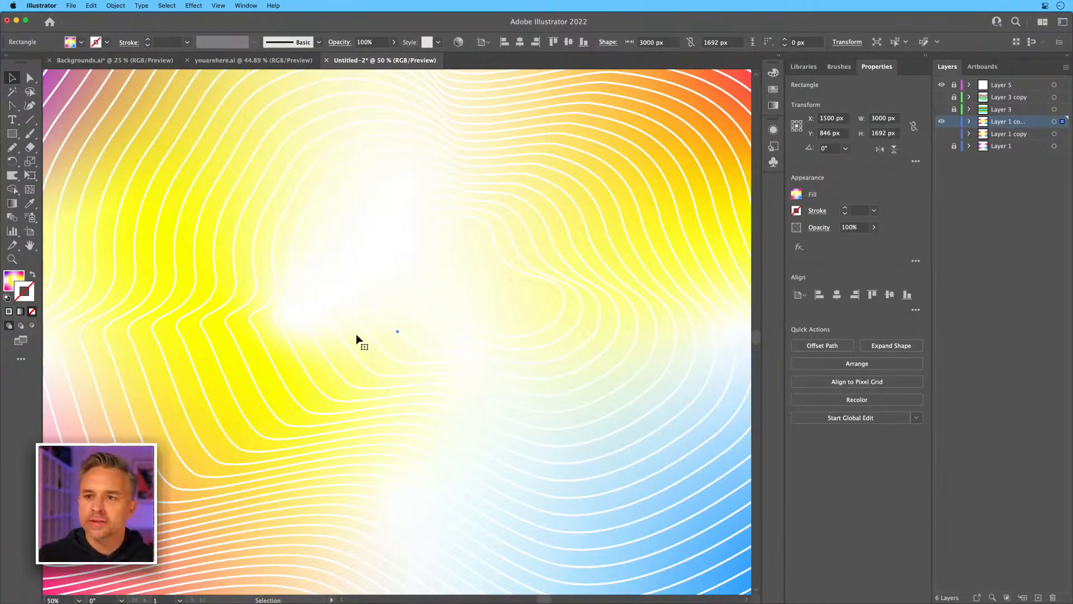
pyautogui.press('super+minus')
pyautogui.press('super+minus')
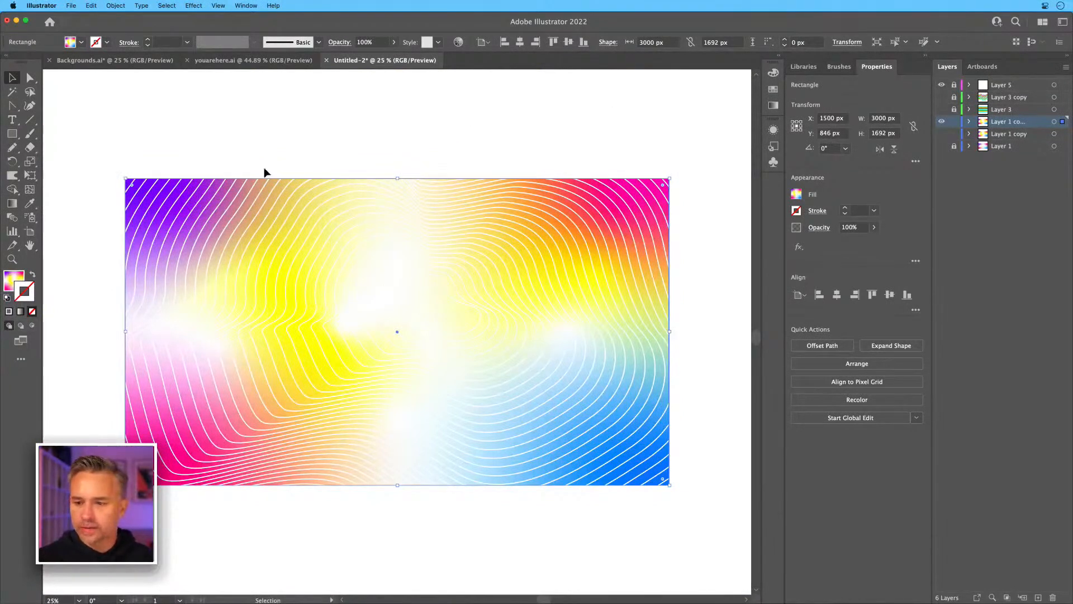
# Unlock Layer 5, directly select the blend's outer blob path and reduce its stroke weight to 0.25 pt.
pyautogui.click(653, 149)
pyautogui.click(644, 218)
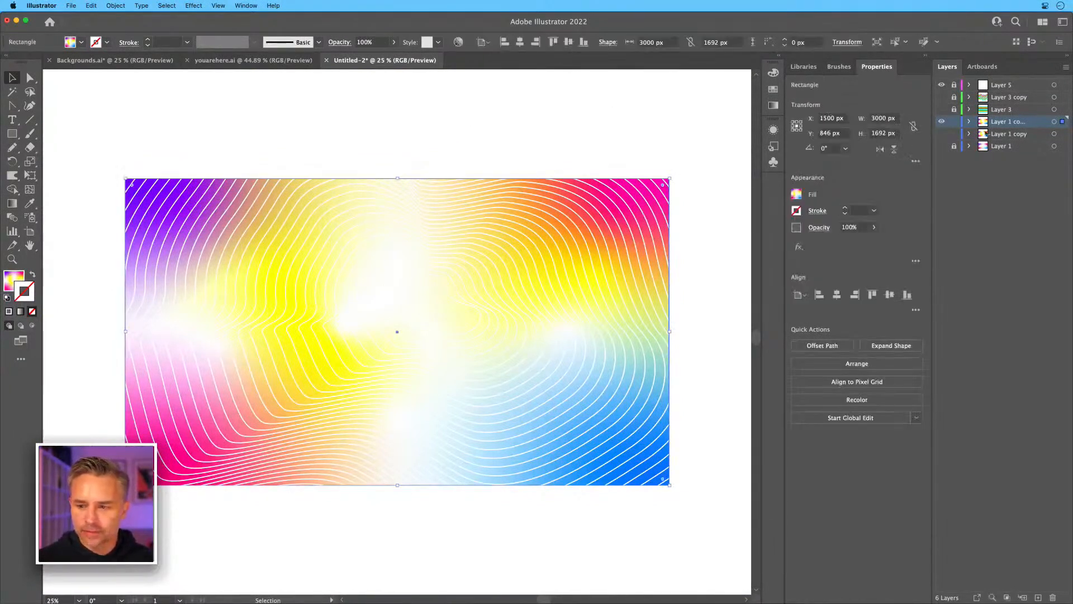
pyautogui.click(528, 105)
pyautogui.click(663, 158)
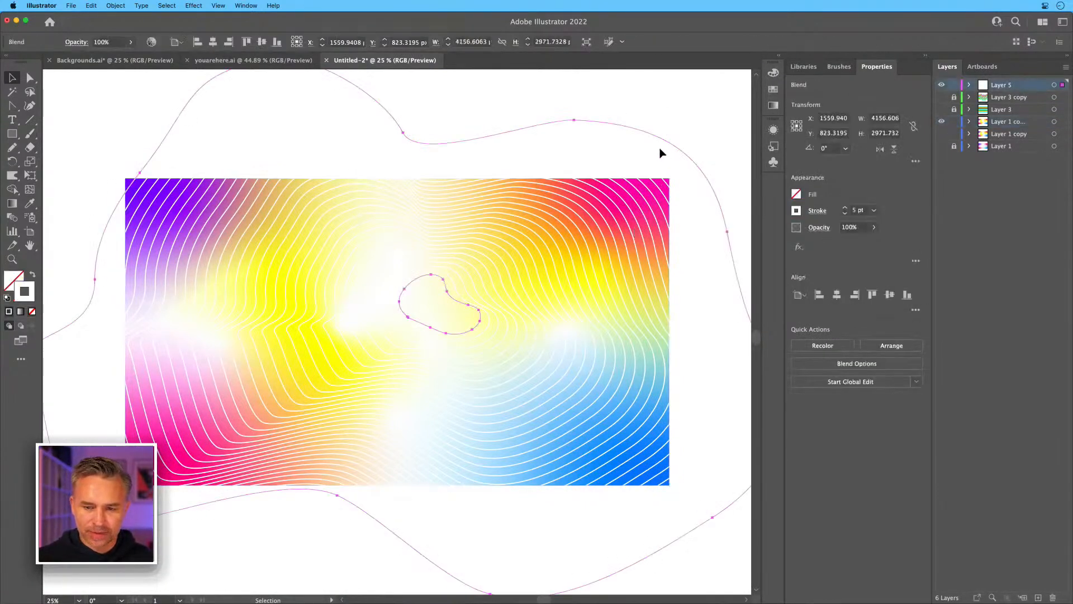
pyautogui.click(29, 79)
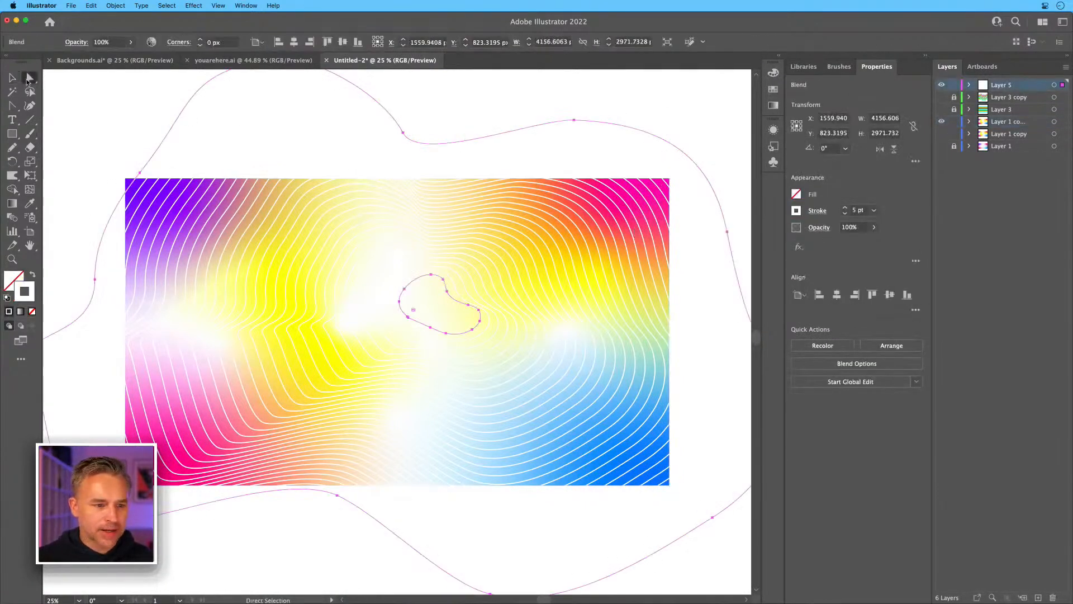
pyautogui.click(678, 128)
pyautogui.click(678, 149)
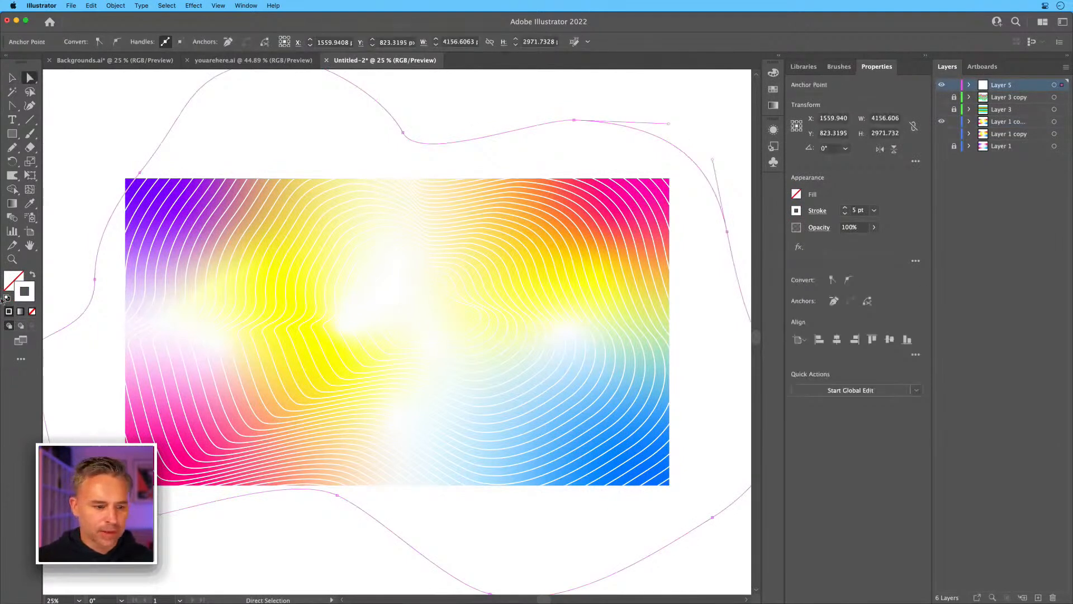
pyautogui.click(845, 214)
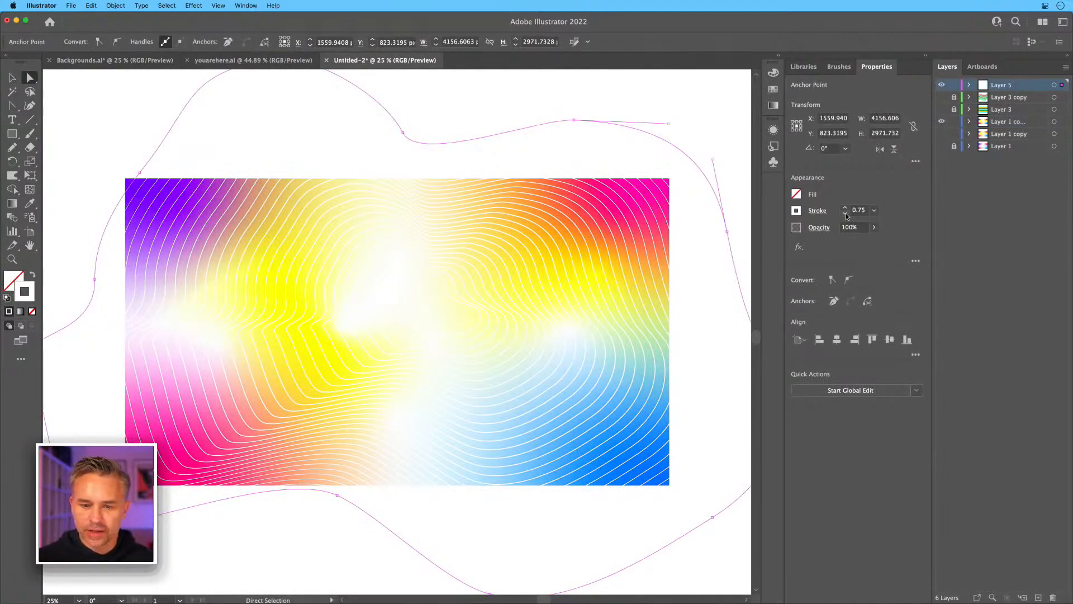
pyautogui.click(846, 214)
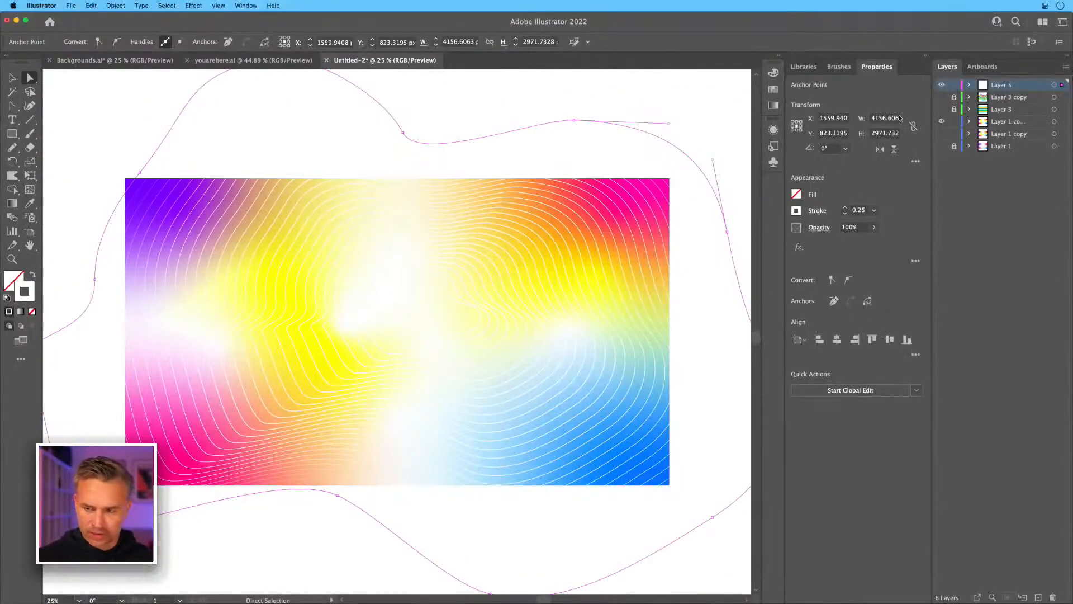
# Lock Layer 5, select the gradient rectangle on the visible duplicate layer and start editing its freeform gradient.
pyautogui.click(989, 123)
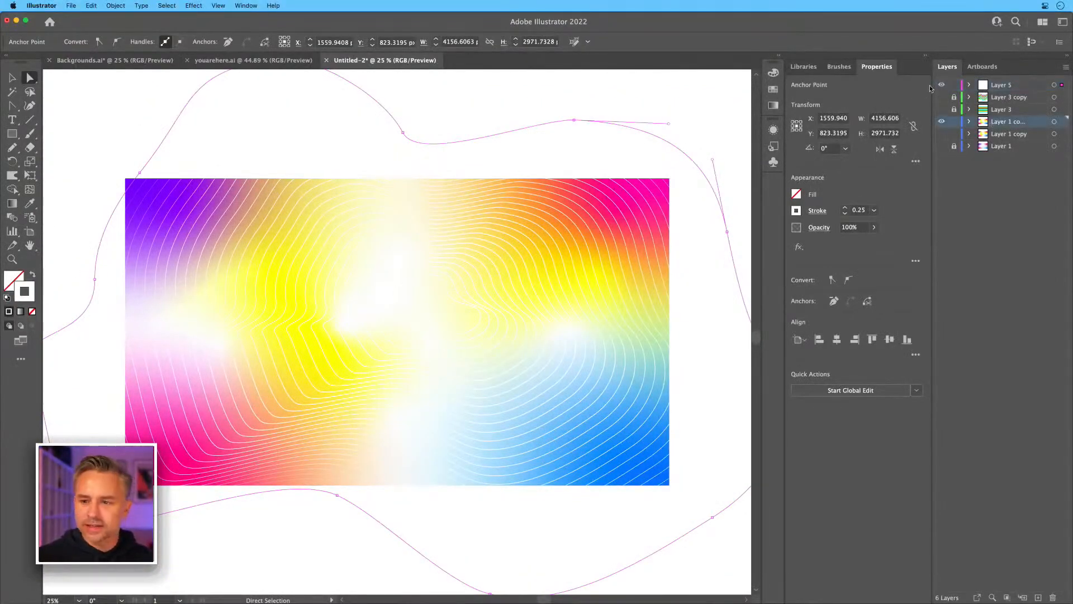
pyautogui.click(953, 85)
pyautogui.click(315, 300)
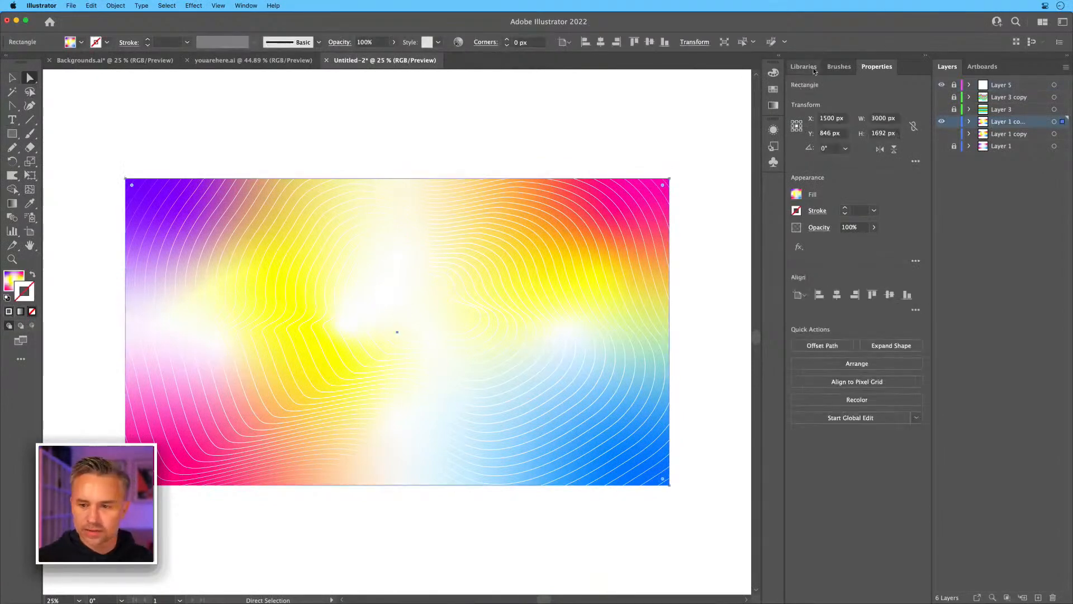
pyautogui.click(779, 56)
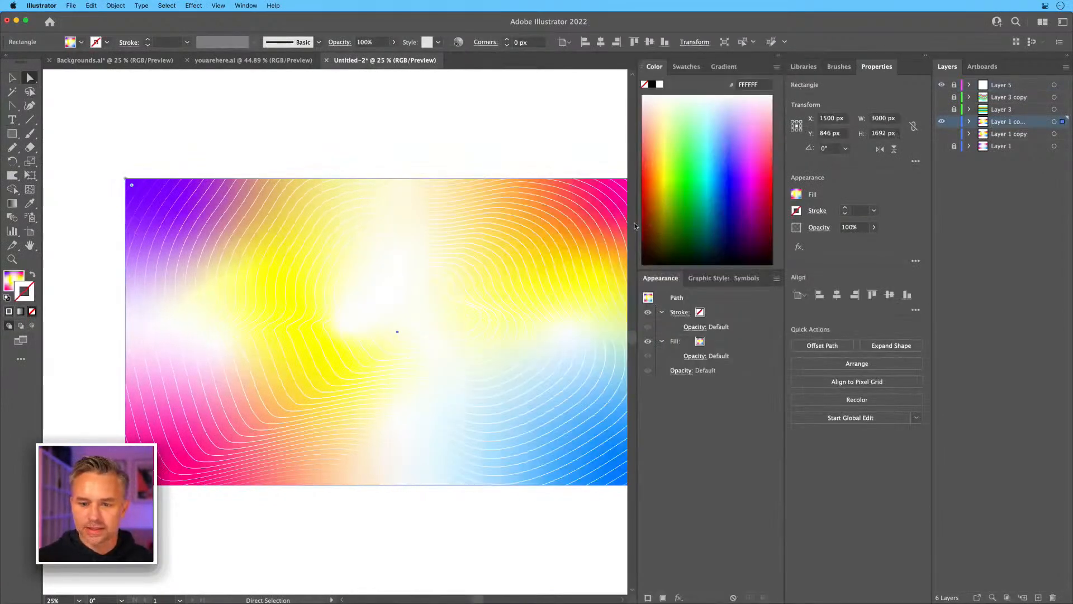
pyautogui.click(727, 67)
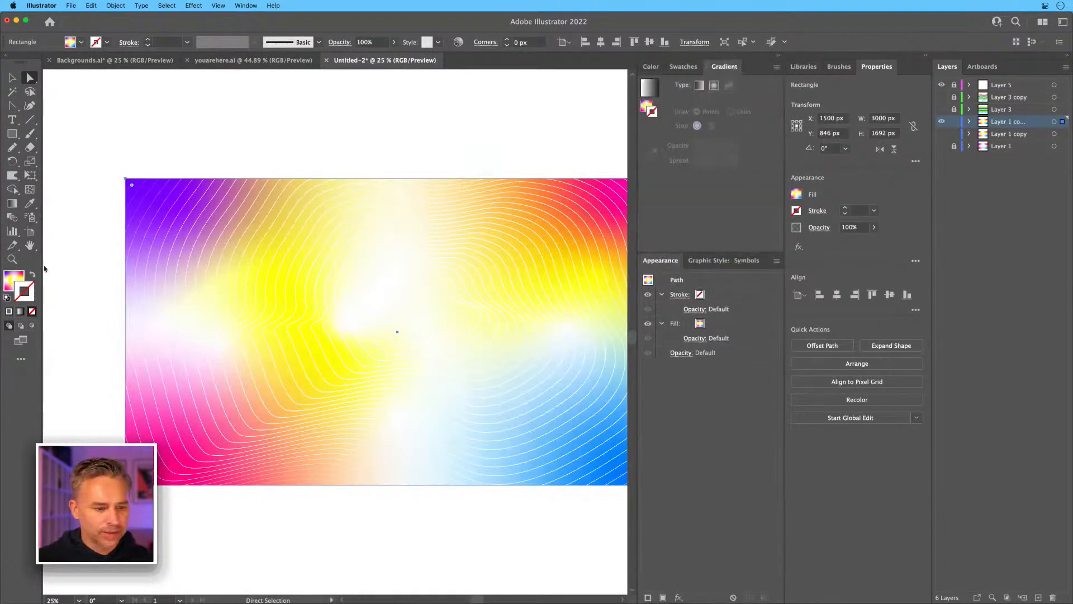
pyautogui.click(7, 280)
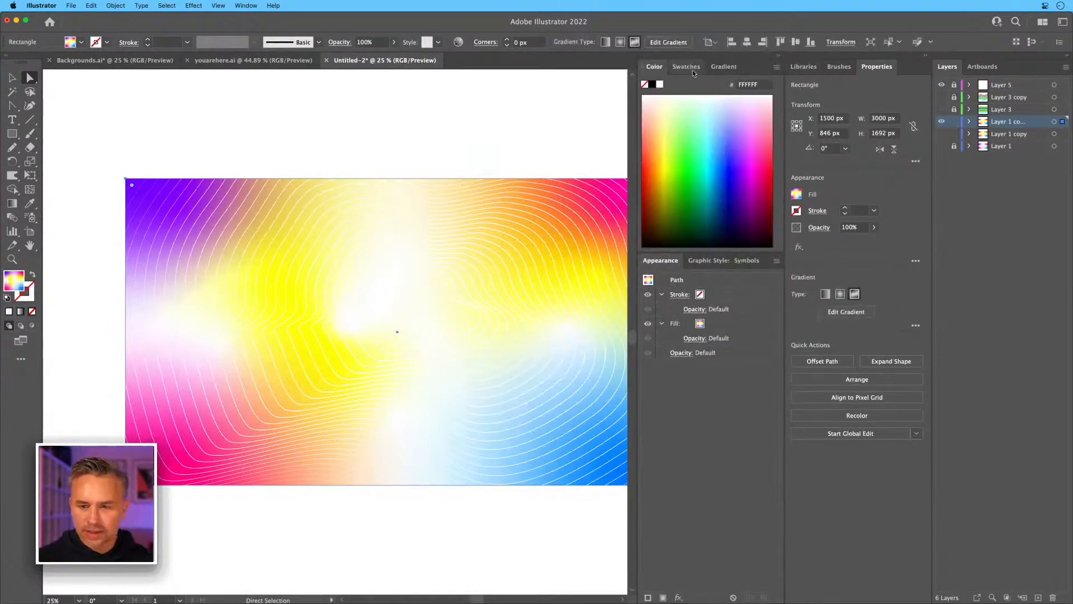
pyautogui.click(724, 66)
pyautogui.click(702, 103)
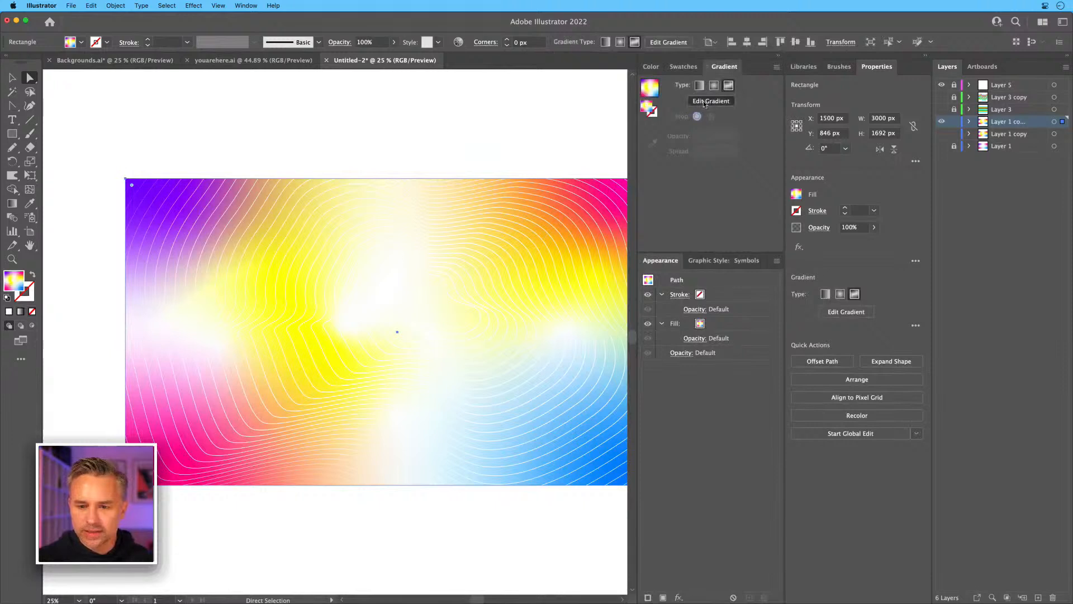
# Delete the white colour stop on the curved yellow gradient line and move the line's right-hand end stop inward and slightly up.
pyautogui.click(431, 340)
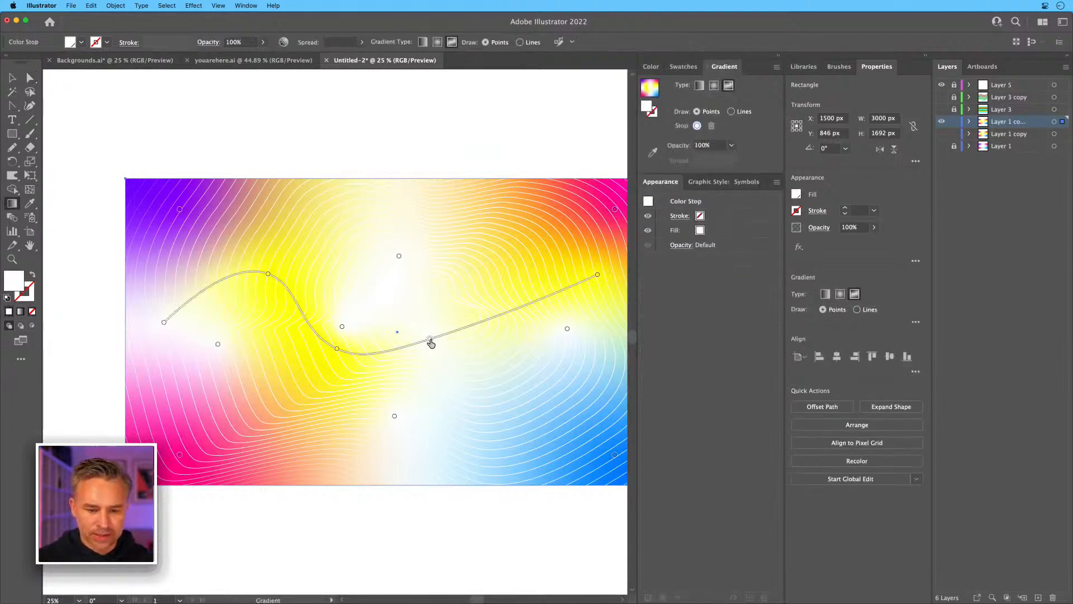
pyautogui.moveTo(431, 342)
pyautogui.mouseDown()
pyautogui.moveTo(447, 362)
pyautogui.moveTo(438, 343)
pyautogui.mouseUp()
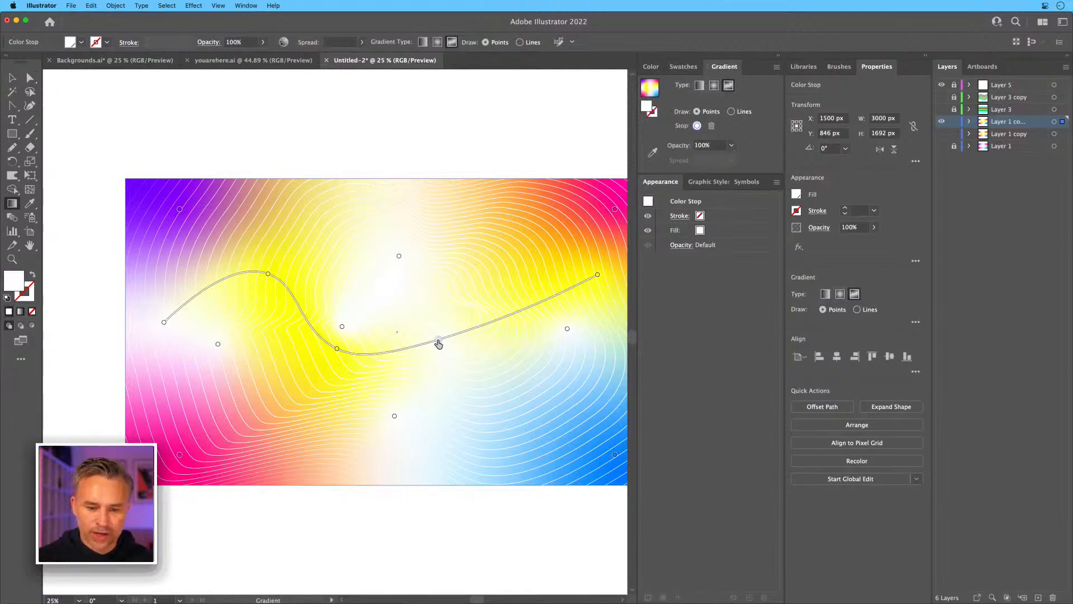
pyautogui.press('Delete')
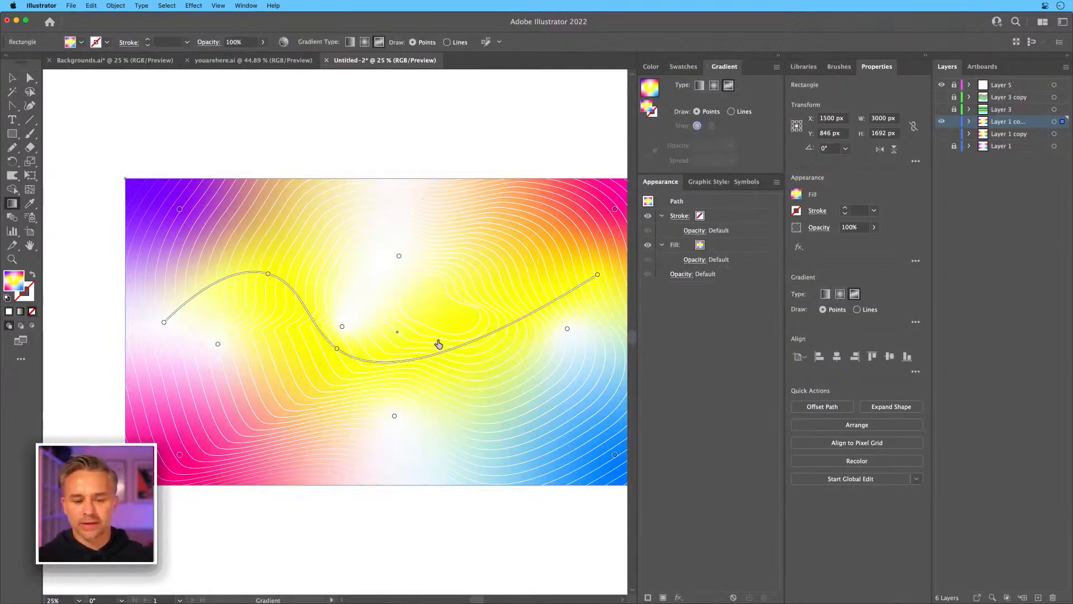
pyautogui.click(597, 274)
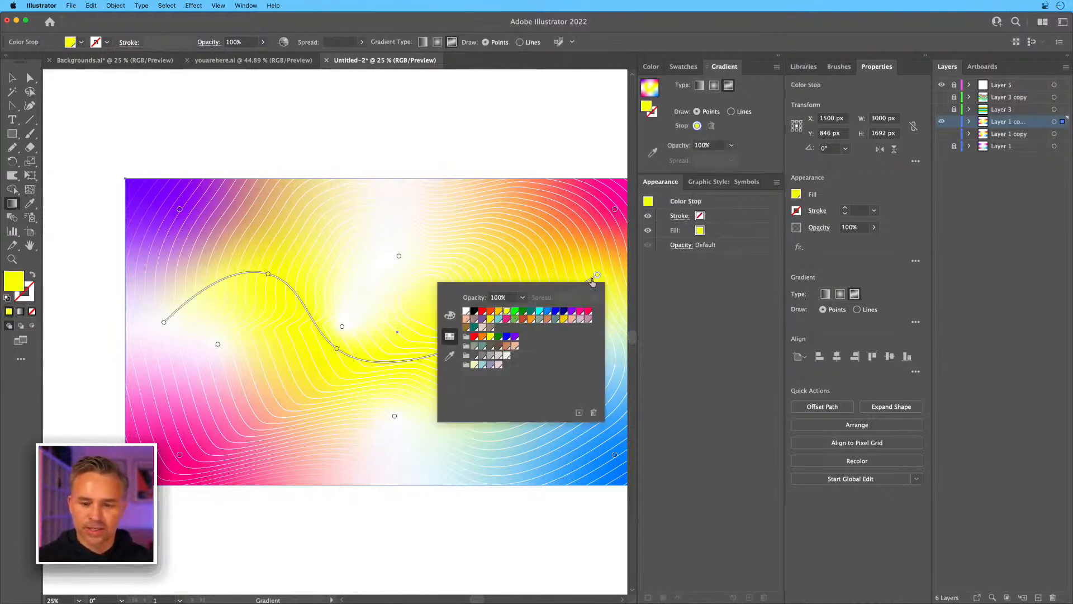
pyautogui.click(598, 275)
pyautogui.moveTo(597, 275); pyautogui.dragTo(548, 263)
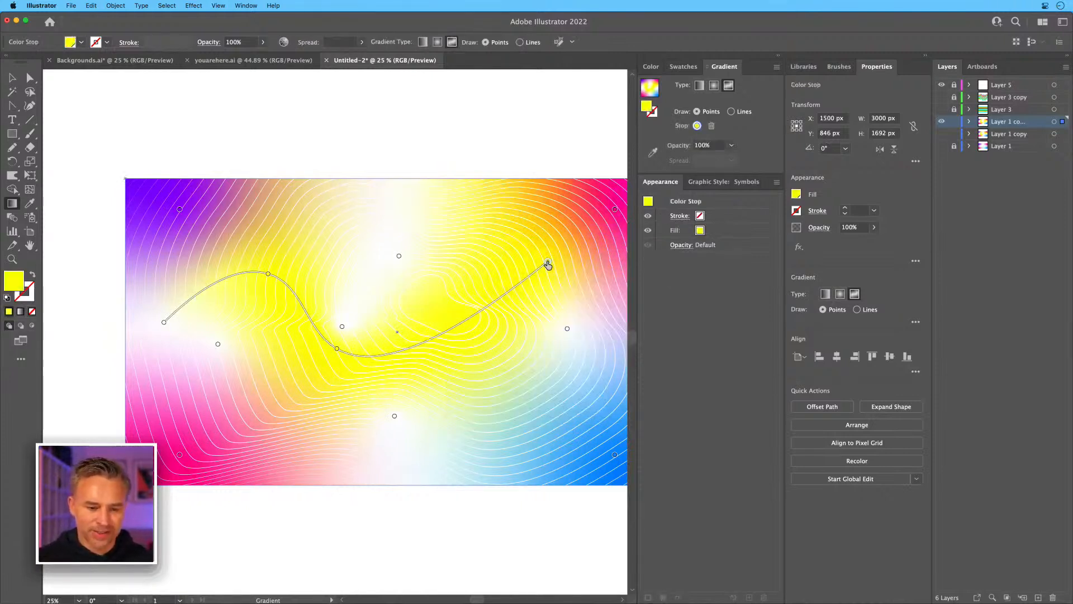
# Recolour the white colour stops above and below the gradient's centre to purple.
pyautogui.click(399, 257)
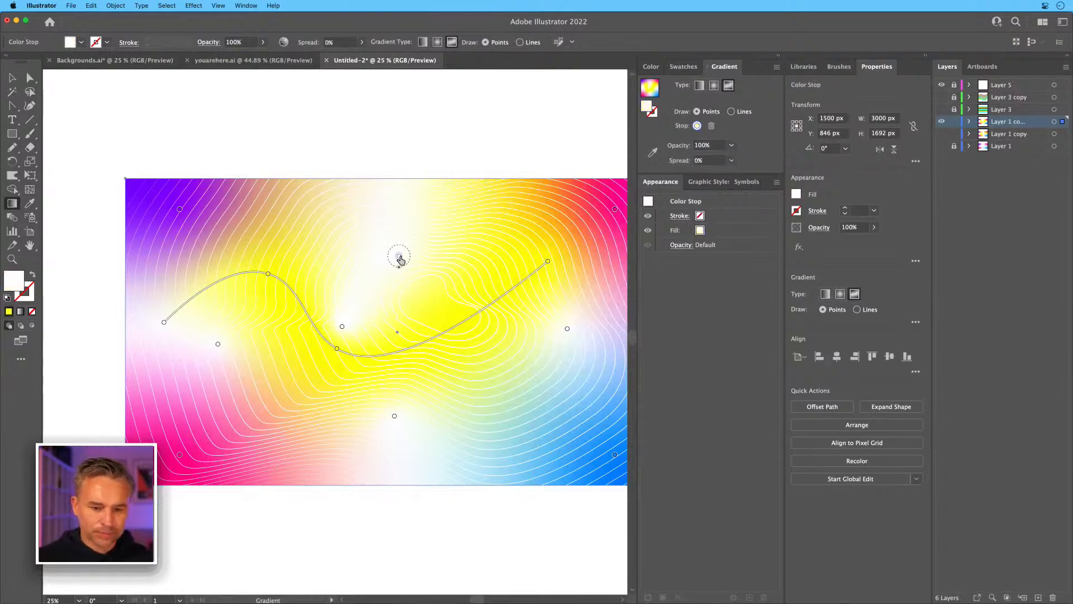
pyautogui.doubleClick(399, 258)
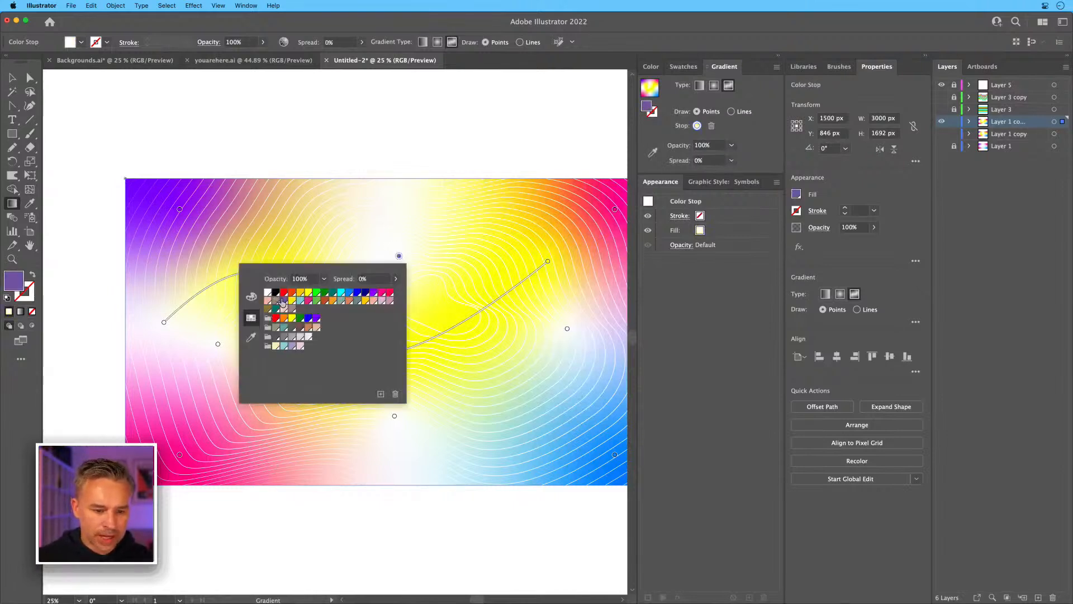
pyautogui.click(373, 293)
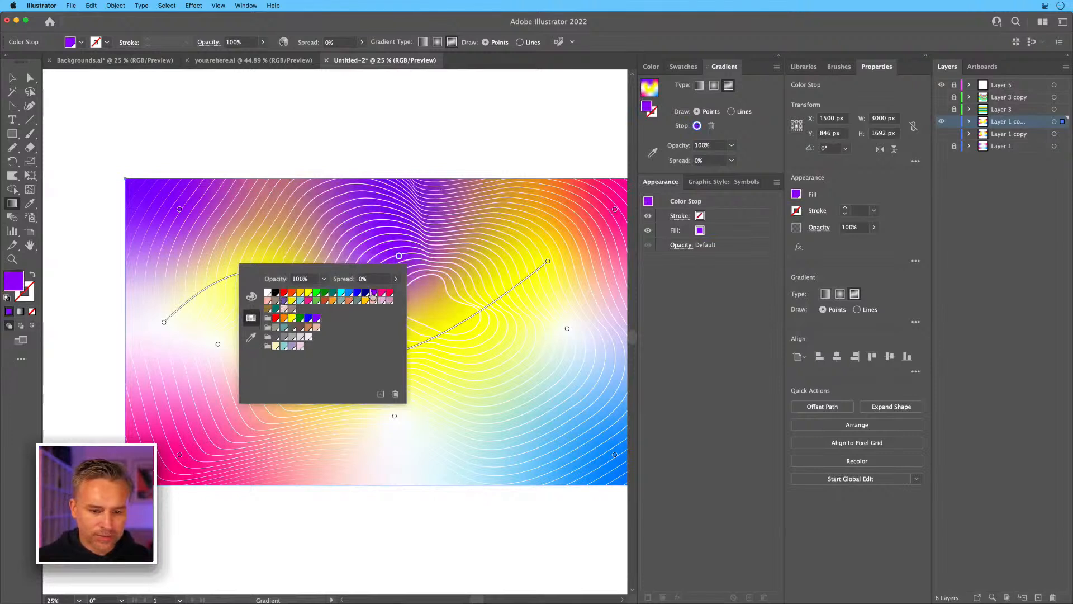
pyautogui.doubleClick(394, 418)
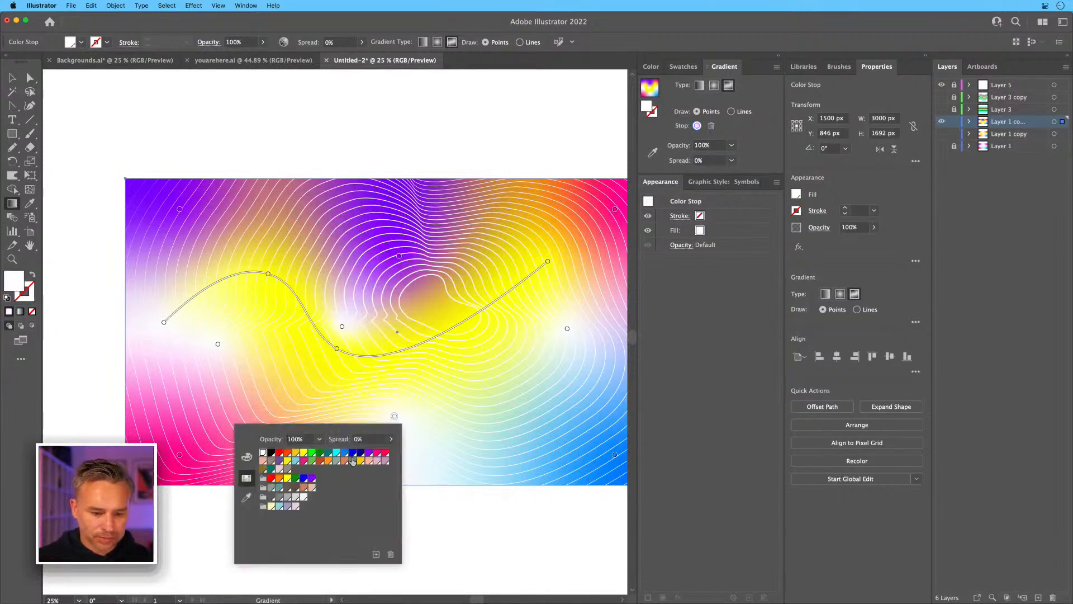
pyautogui.click(369, 453)
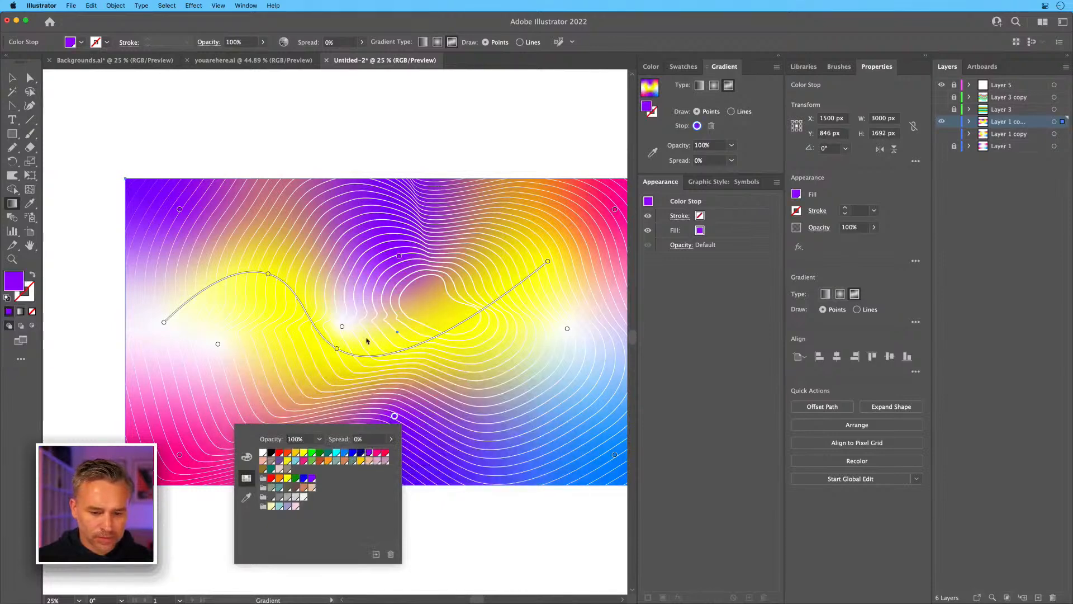
# Move the central white stop up and left, raise the upper purple stop, shift the right white stop down-left, and widen the white stops' spreads to 83% and 74%.
pyautogui.moveTo(342, 327); pyautogui.dragTo(299, 246)
pyautogui.moveTo(399, 256); pyautogui.dragTo(405, 235)
pyautogui.hscroll(3, 351, 274)
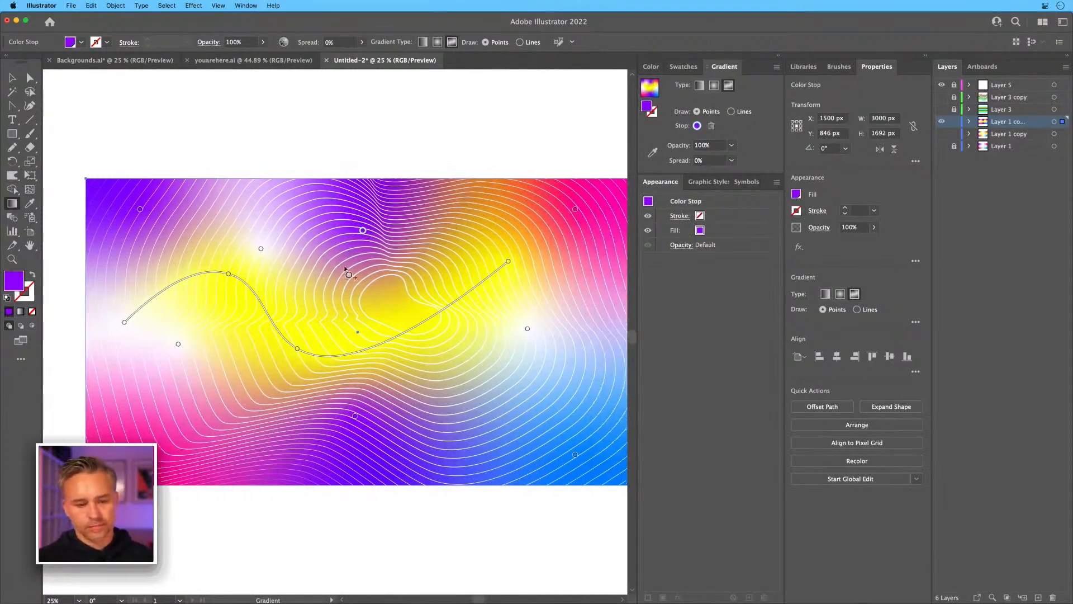
pyautogui.moveTo(513, 330); pyautogui.dragTo(467, 388)
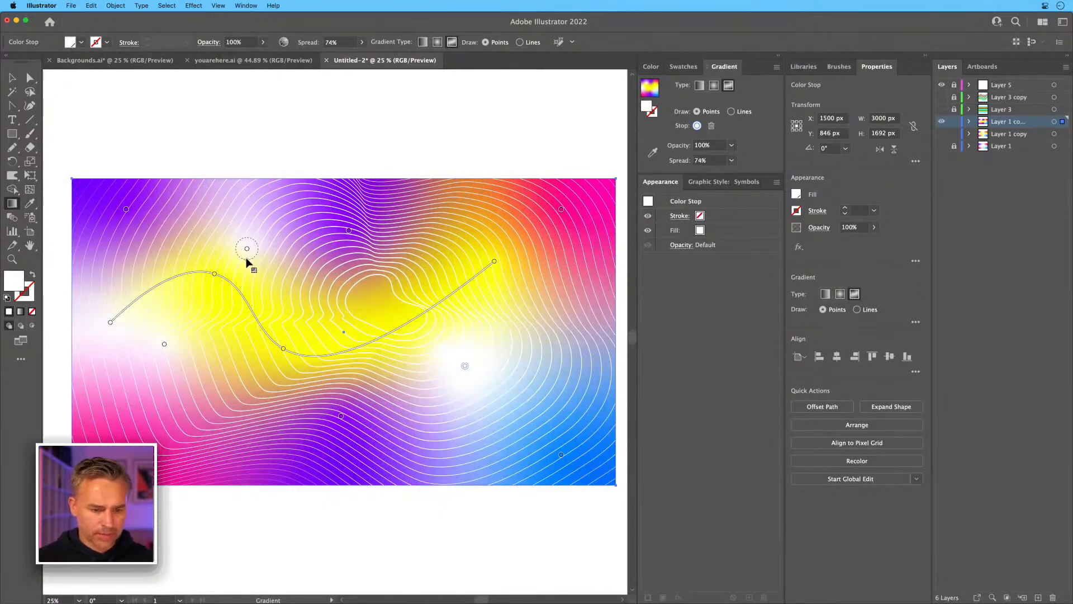
pyautogui.moveTo(246, 260); pyautogui.dragTo(247, 265)
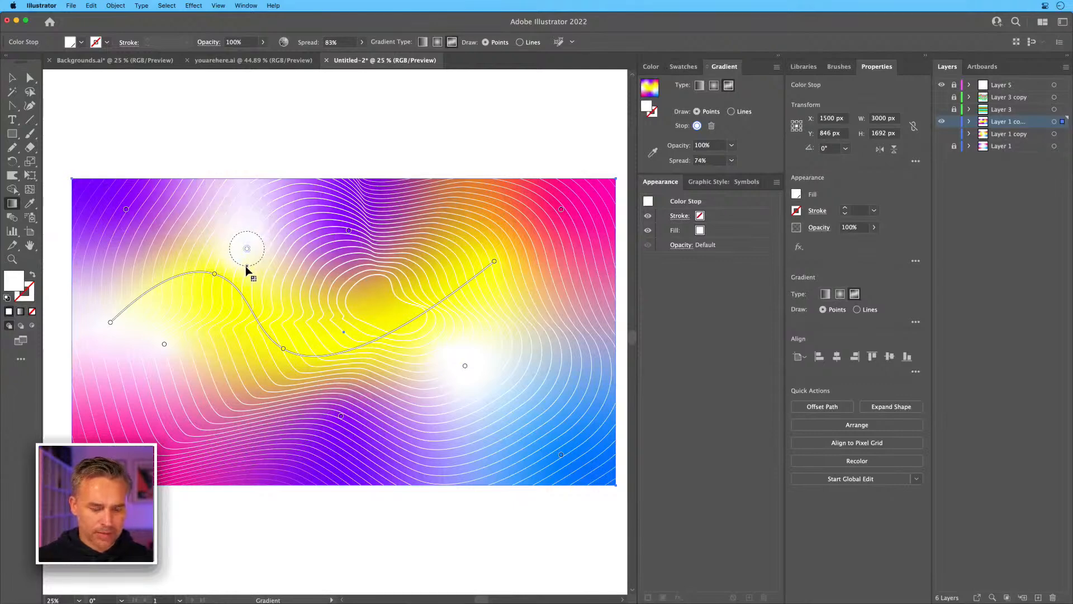
# Finish editing the gradient, deselect the rectangle, lock its layer and unlock Layer 5 as the active layer.
pyautogui.click(11, 78)
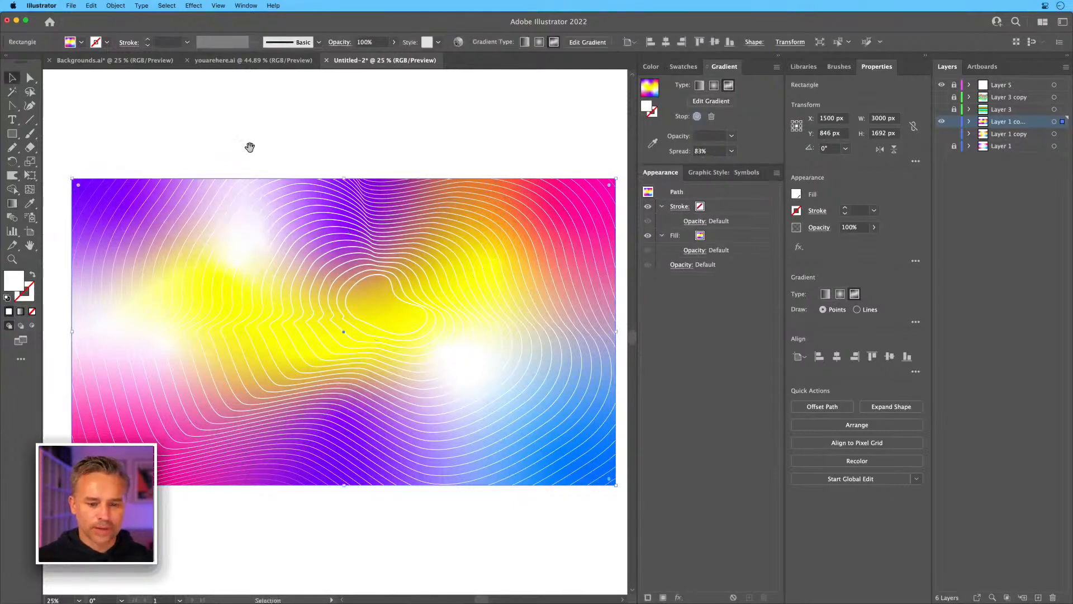
pyautogui.moveTo(250, 146); pyautogui.dragTo(270, 176)
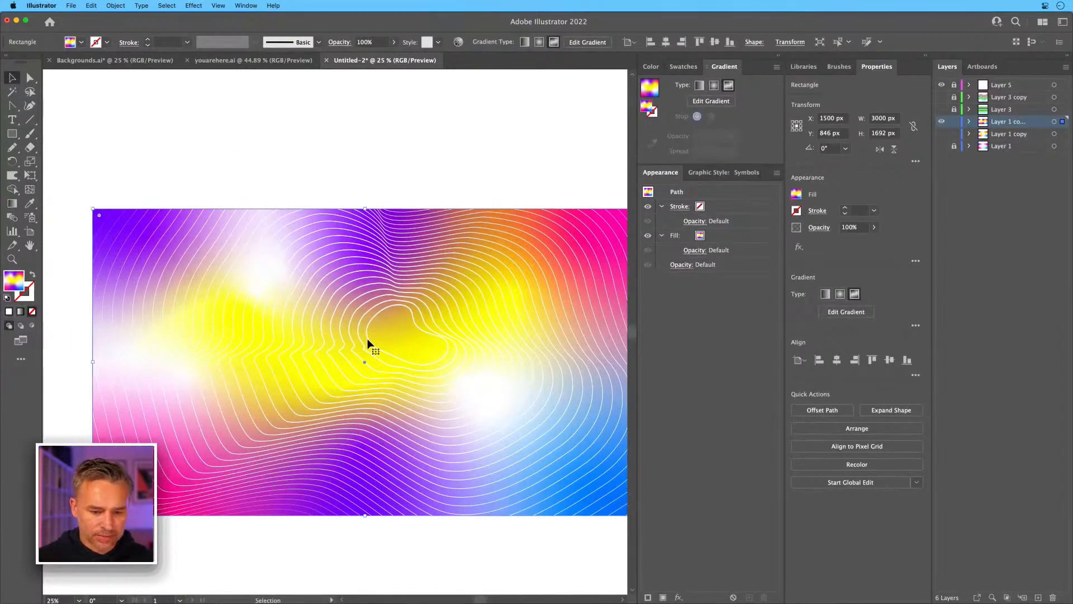
pyautogui.click(351, 99)
pyautogui.click(954, 122)
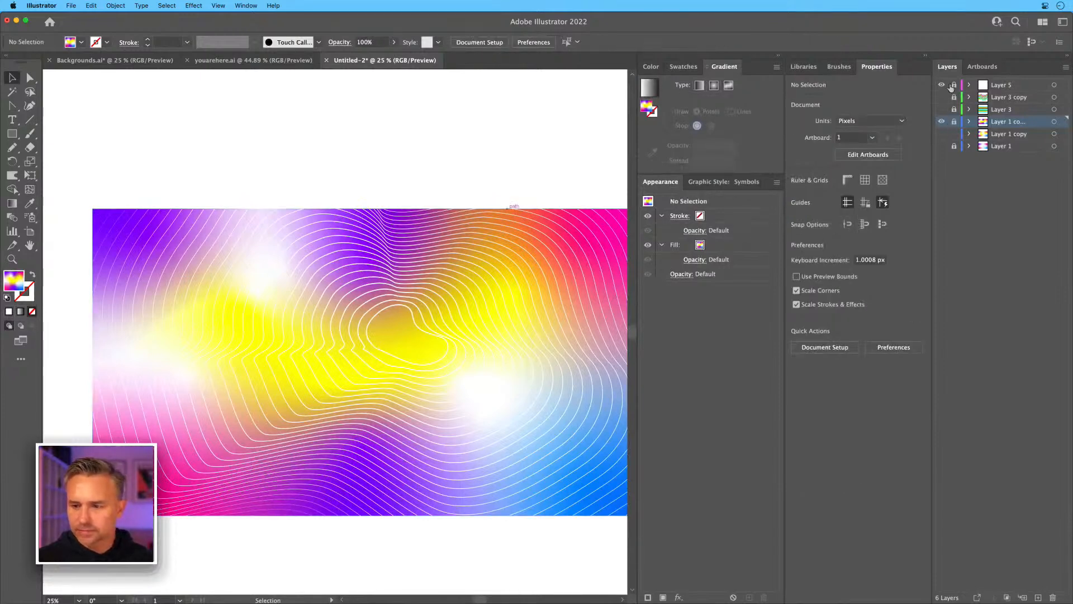
pyautogui.click(999, 88)
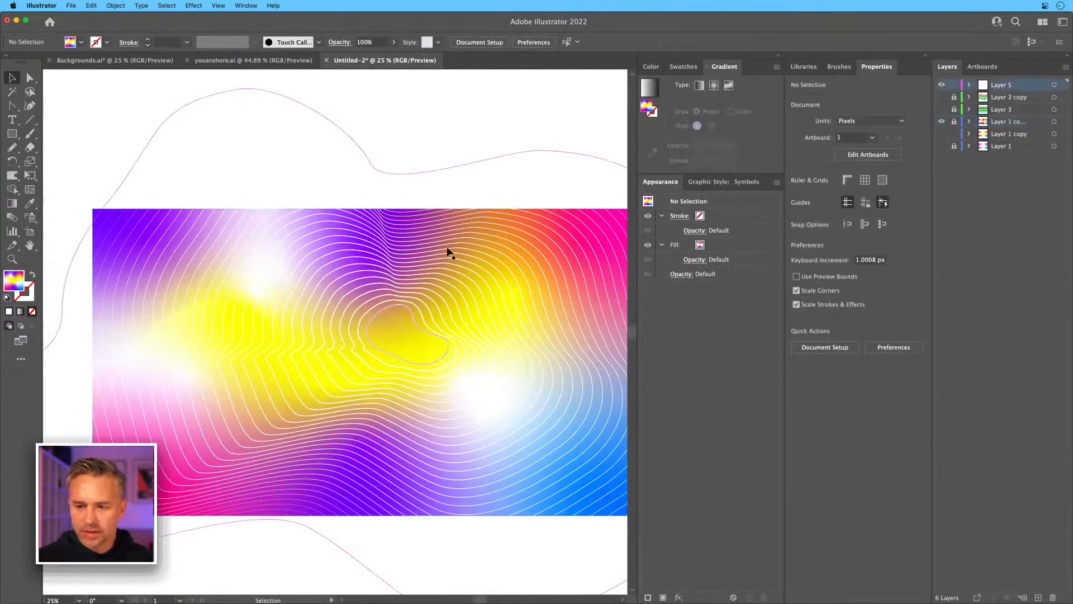
# Isolate the blend, scale its inner blob down to roughly half size and leave isolation mode.
pyautogui.click(374, 321)
pyautogui.doubleClick(374, 321)
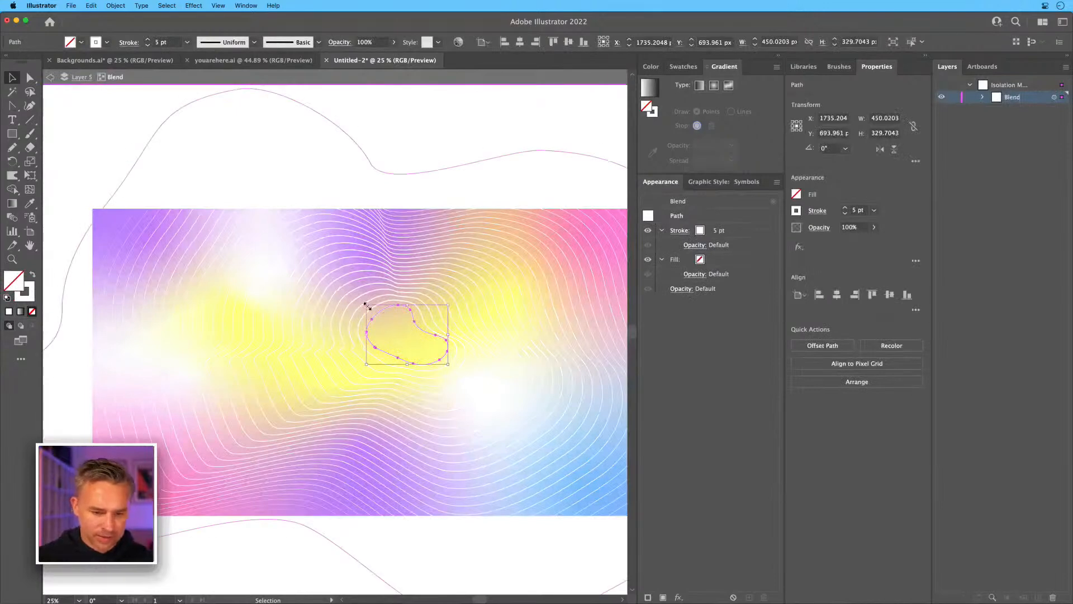
pyautogui.moveTo(366, 304); pyautogui.dragTo(380, 321)
pyautogui.doubleClick(98, 139)
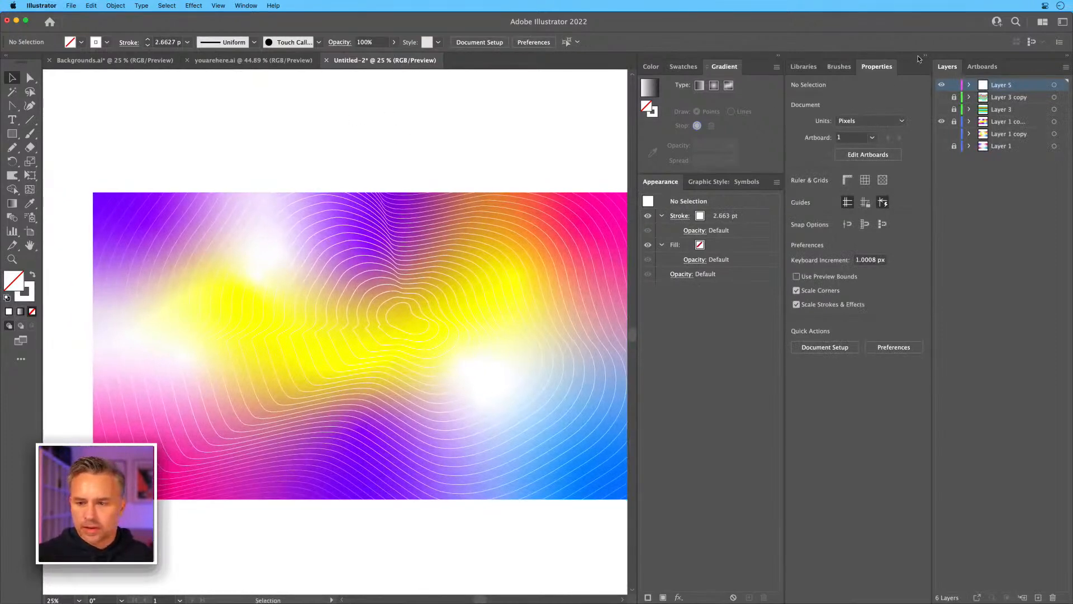
# Directly select the outer blob's right-edge anchor and move it across to the left, then move a left-side anchor across to the right.
pyautogui.click(923, 58)
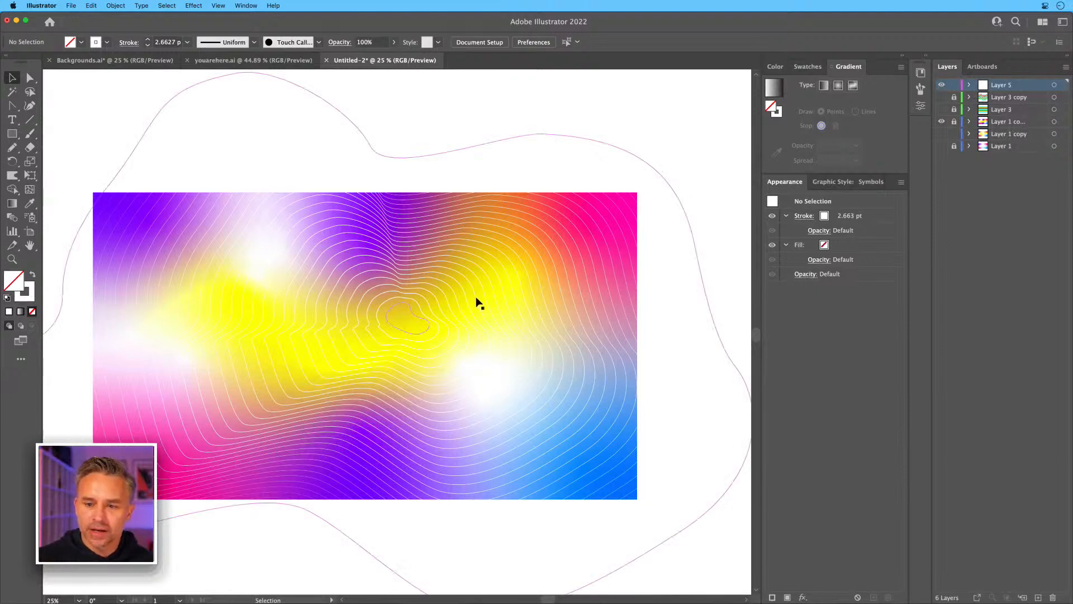
pyautogui.click(417, 254)
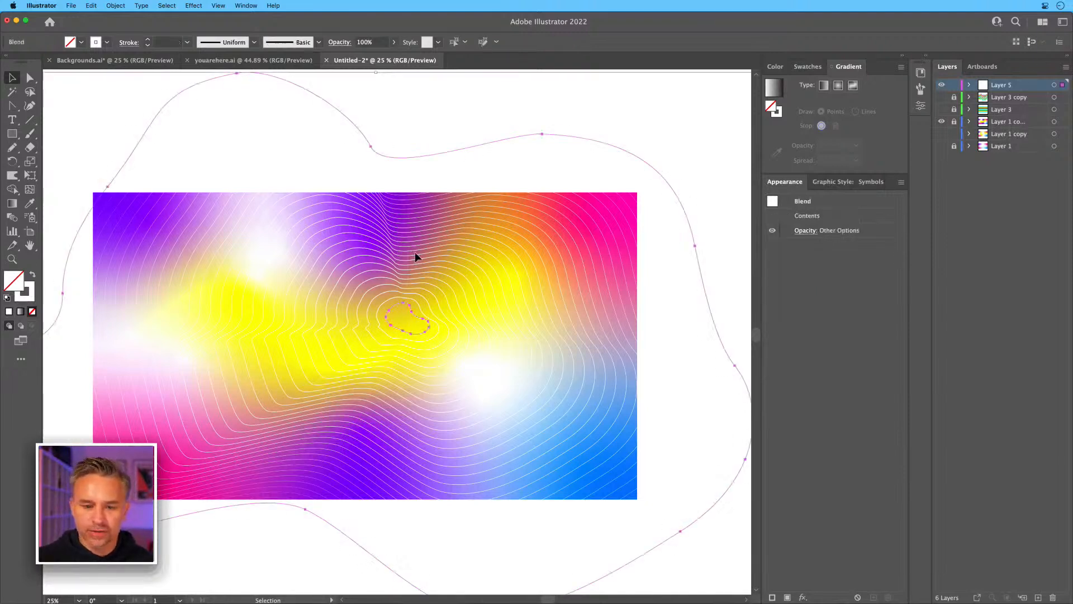
pyautogui.click(118, 131)
pyautogui.click(141, 157)
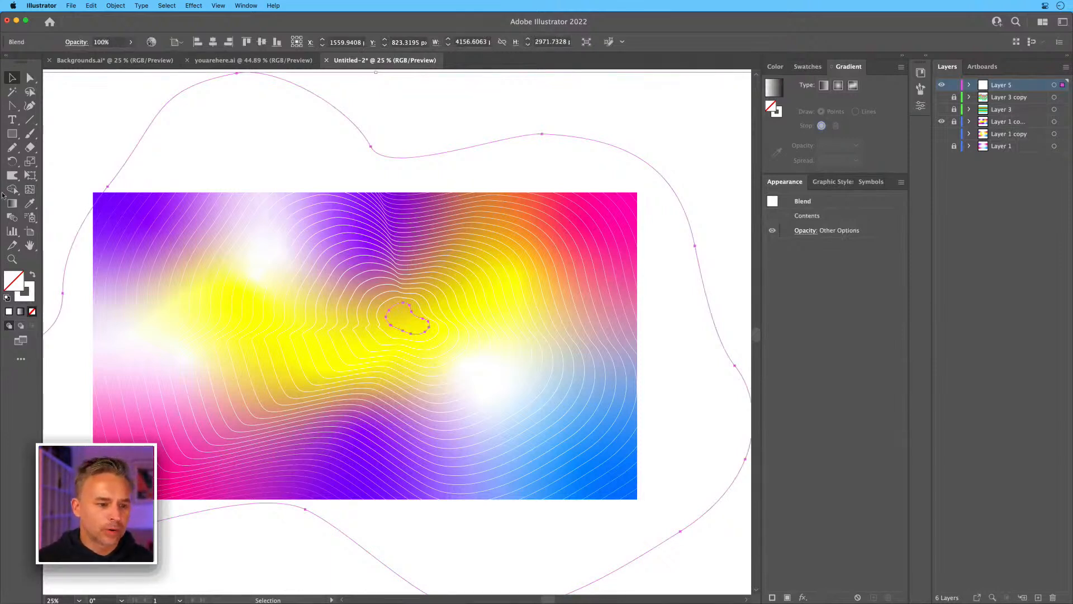
pyautogui.click(29, 82)
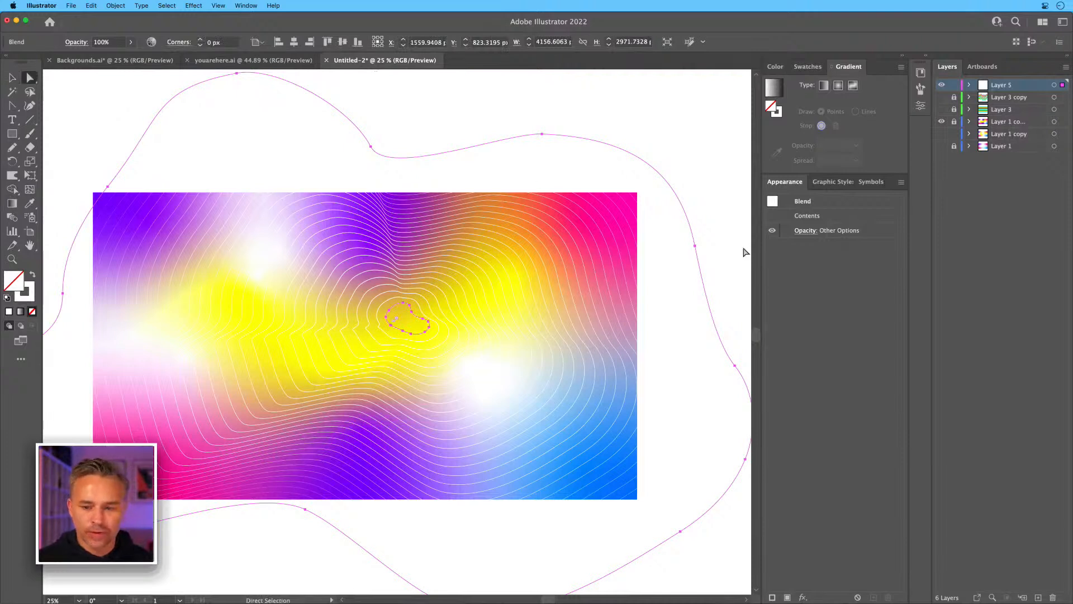
pyautogui.click(695, 245)
pyautogui.moveTo(694, 246); pyautogui.dragTo(182, 378)
pyautogui.click(81, 355)
pyautogui.moveTo(81, 355); pyautogui.dragTo(710, 234)
# Adjust the direction handles of the anchor moved to the right edge so the path curves more broadly there.
pyautogui.moveTo(547, 230); pyautogui.dragTo(474, 260)
pyautogui.moveTo(646, 251); pyautogui.dragTo(661, 107)
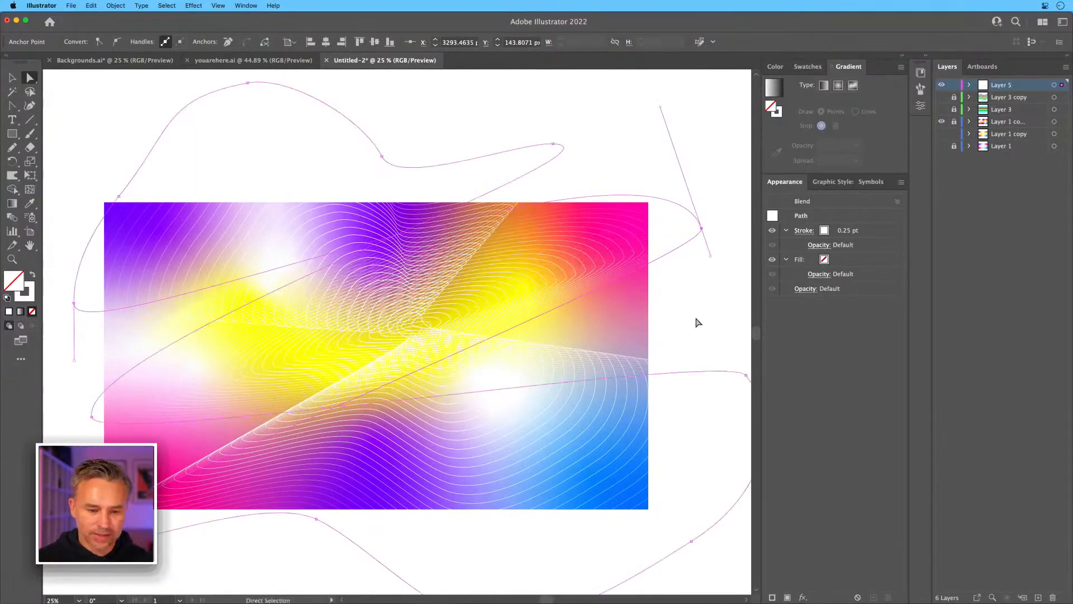
pyautogui.moveTo(709, 256); pyautogui.dragTo(700, 357)
# Reshape the outer path's lower-left anchor with its direction handle, shift the neighbouring bottom anchor slightly down and left, and deselect the path.
pyautogui.moveTo(270, 297); pyautogui.dragTo(475, 300)
pyautogui.moveTo(139, 549); pyautogui.dragTo(139, 533)
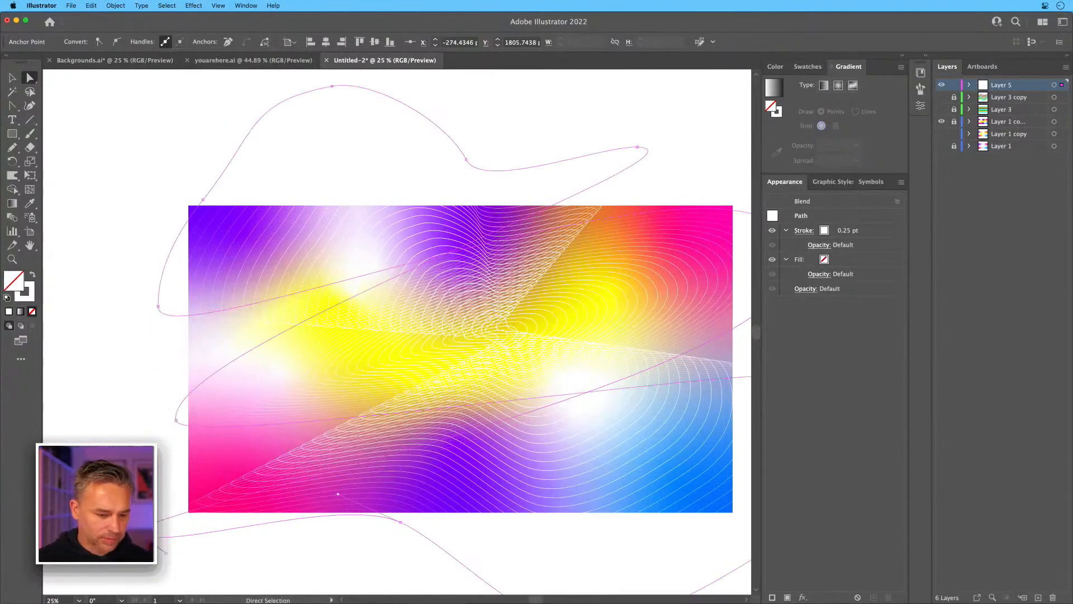
pyautogui.click(154, 578)
pyautogui.click(148, 533)
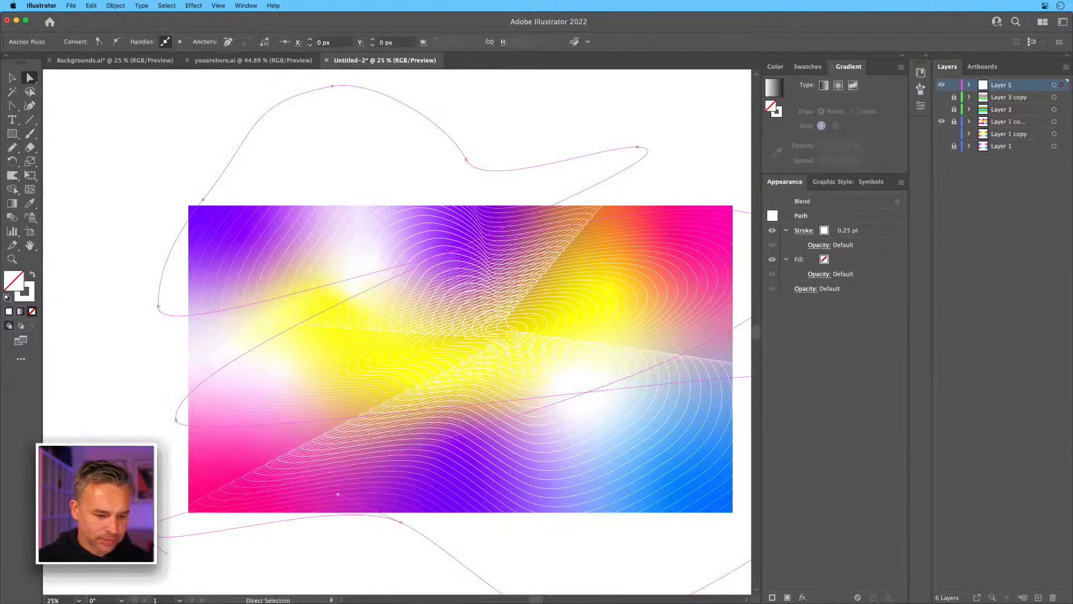
pyautogui.click(151, 533)
pyautogui.moveTo(164, 550); pyautogui.dragTo(96, 422)
pyautogui.moveTo(400, 522); pyautogui.dragTo(385, 546)
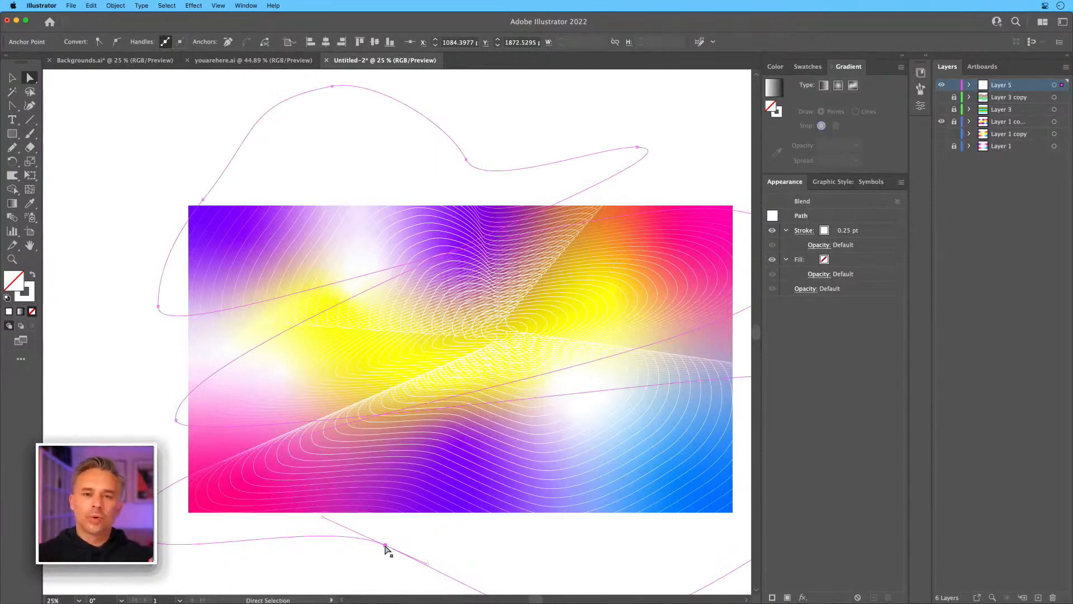
pyautogui.click(106, 342)
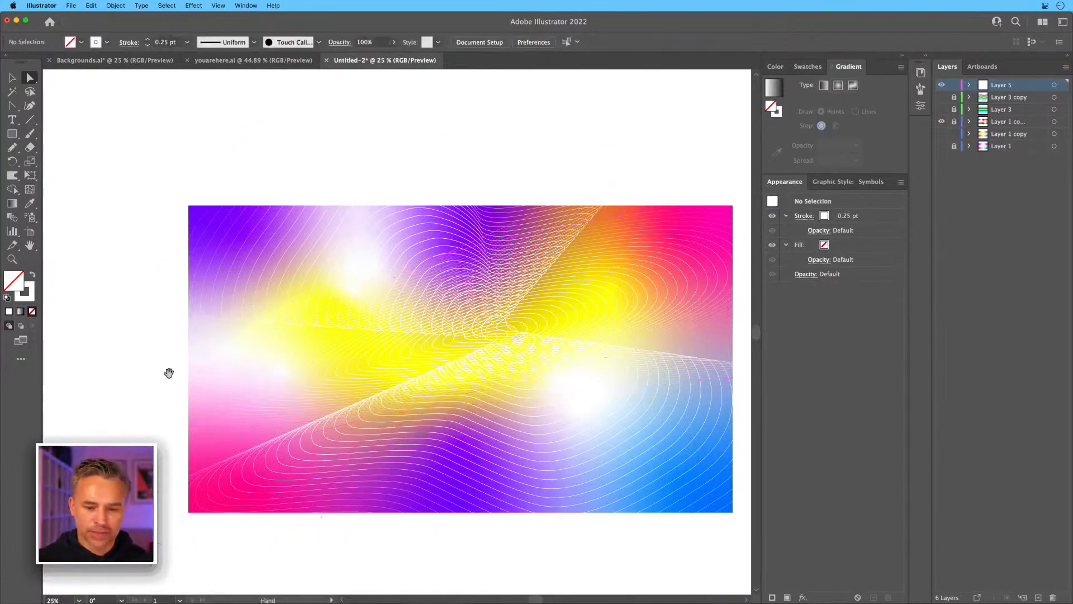
pyautogui.moveTo(163, 372); pyautogui.dragTo(141, 355)
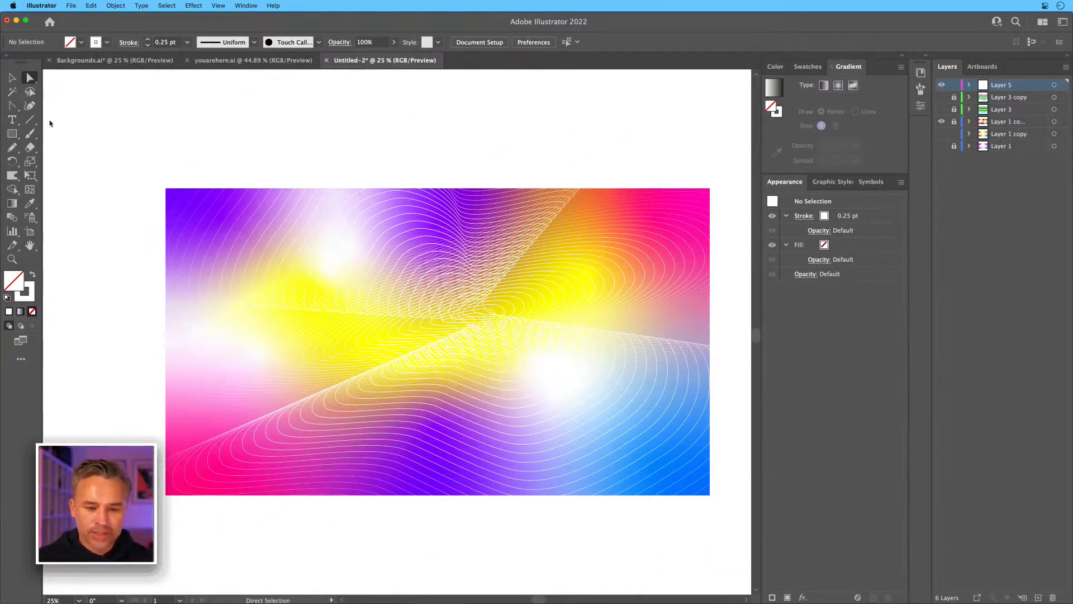
# Add a new layer above the white line blend and lock the line blend's layer, Layer 5.
pyautogui.click(9, 81)
pyautogui.moveTo(137, 132)
pyautogui.mouseDown()
pyautogui.moveTo(110, 134)
pyautogui.moveTo(120, 139)
pyautogui.mouseUp()
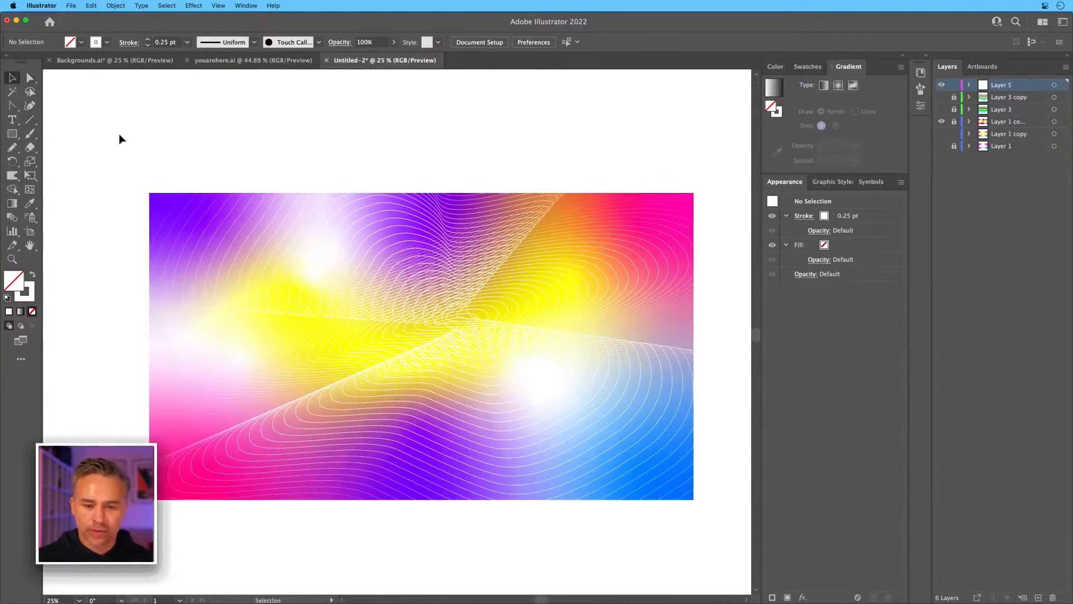
pyautogui.click(1038, 597)
pyautogui.click(954, 97)
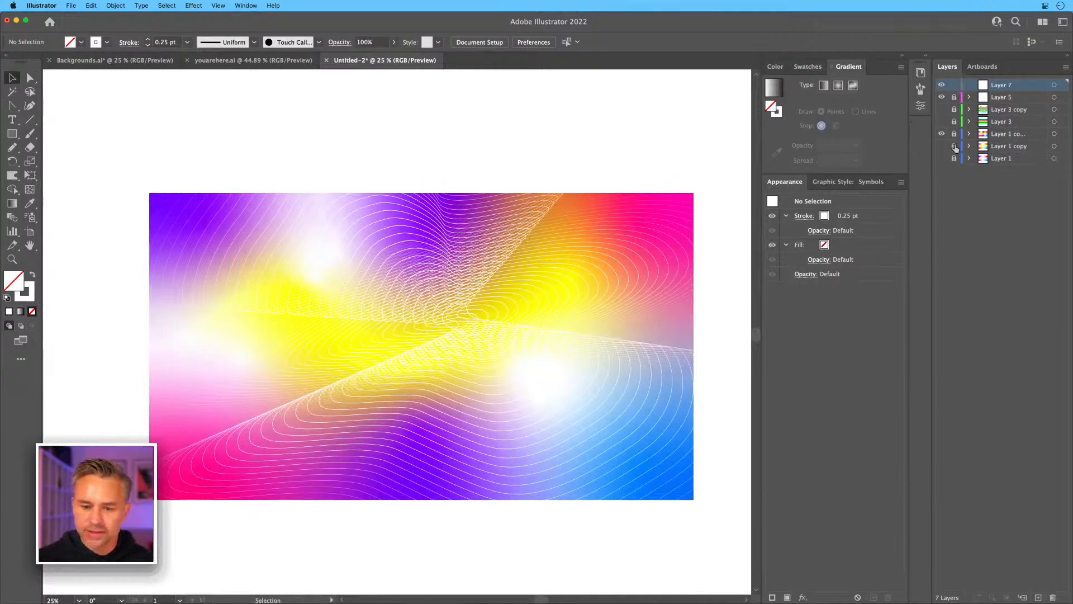
# Draw a circle about 324 px across near the artboard's centre and give it a white fill with no stroke.
pyautogui.press('super+equal')
pyautogui.moveTo(12, 136); pyautogui.dragTo(84, 161)
pyautogui.moveTo(535, 293); pyautogui.dragTo(574, 332)
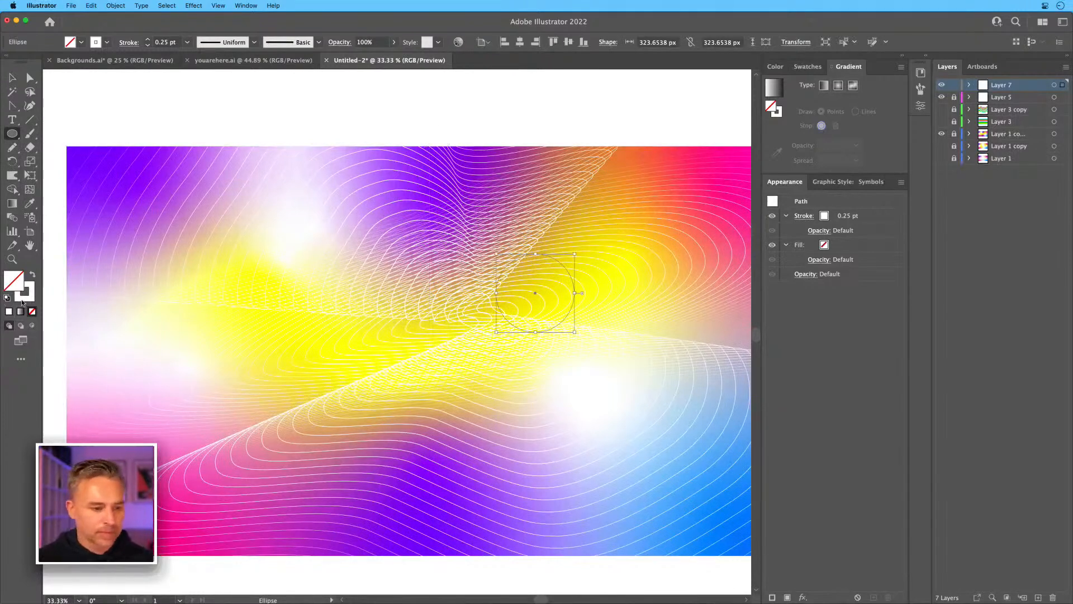
pyautogui.click(33, 275)
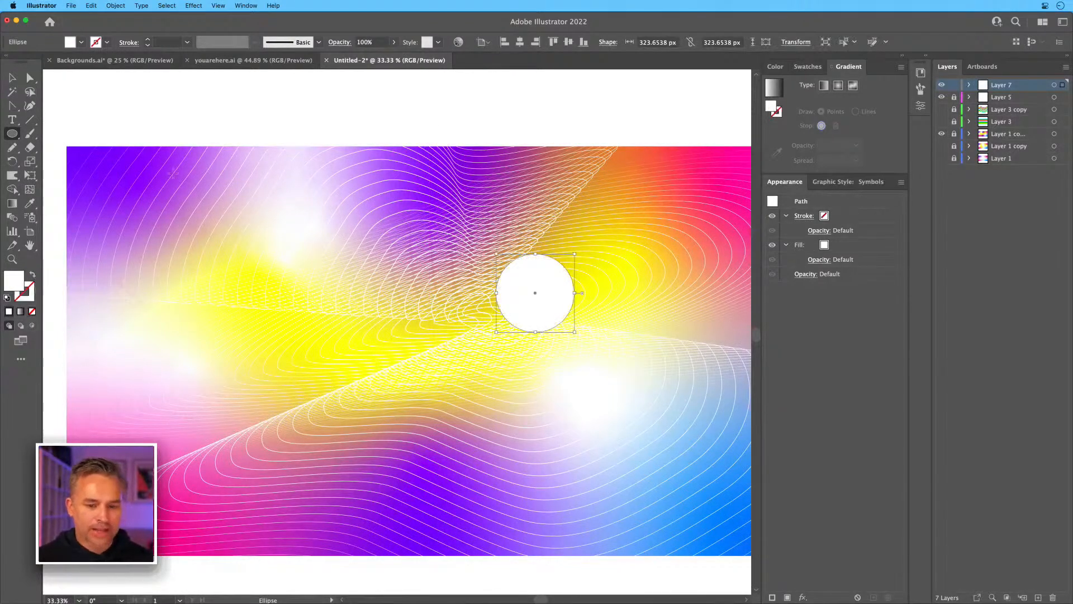
# Move the white circle up into the orange-yellow area to its right and scale it down to about 209 px.
pyautogui.click(10, 75)
pyautogui.moveTo(522, 297); pyautogui.dragTo(610, 258)
pyautogui.moveTo(583, 217); pyautogui.dragTo(566, 253)
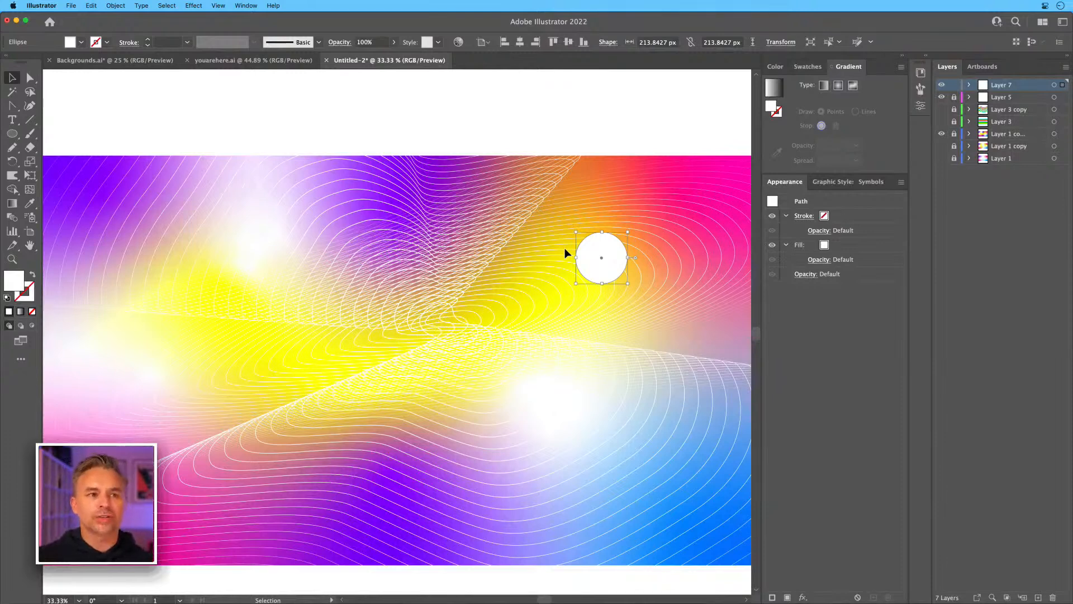
pyautogui.moveTo(576, 231); pyautogui.dragTo(578, 234)
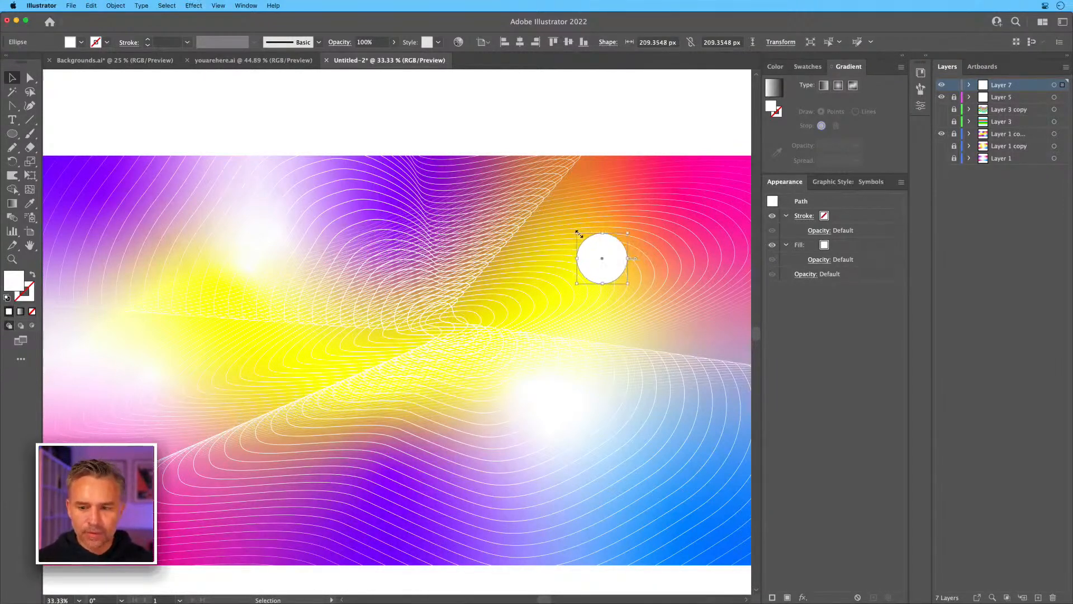
# Fill the circle with a radial gradient and set its outer colour stop to the magenta swatch.
pyautogui.click(838, 85)
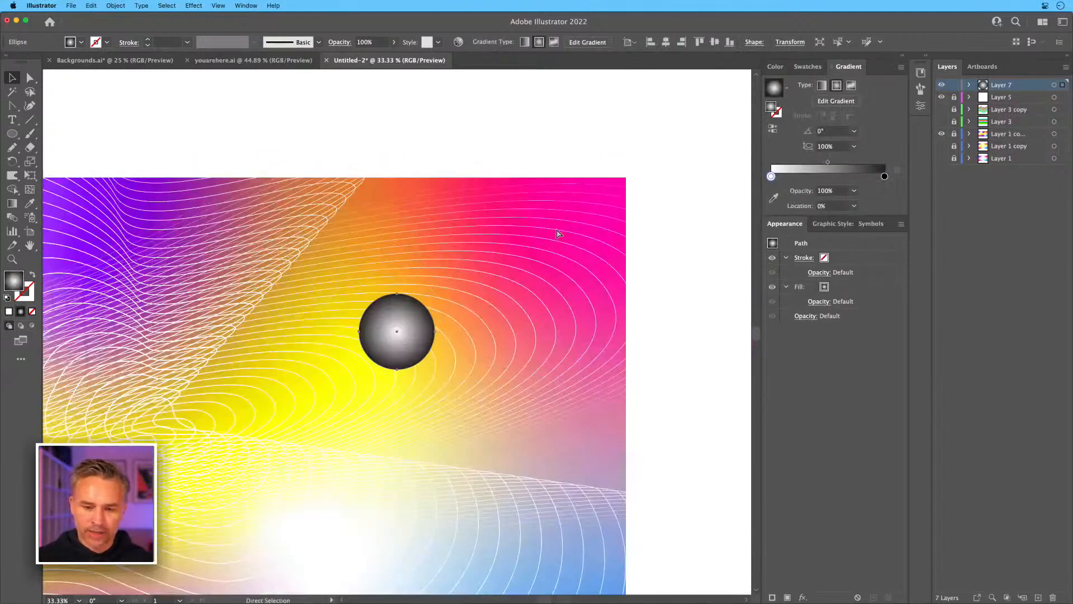
pyautogui.press('super+equal')
pyautogui.press('super+equal')
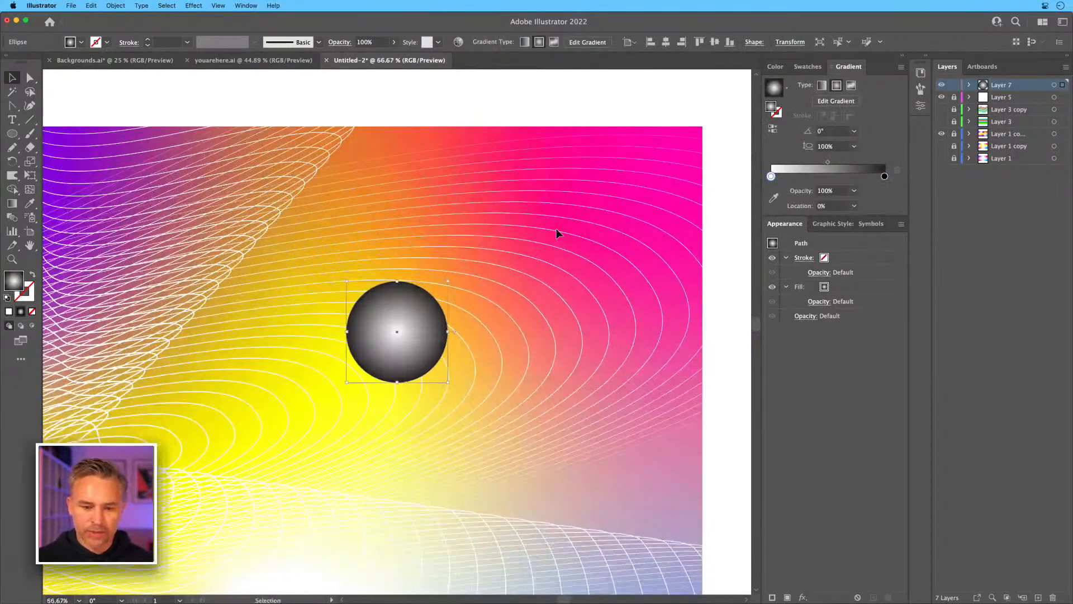
pyautogui.doubleClick(884, 176)
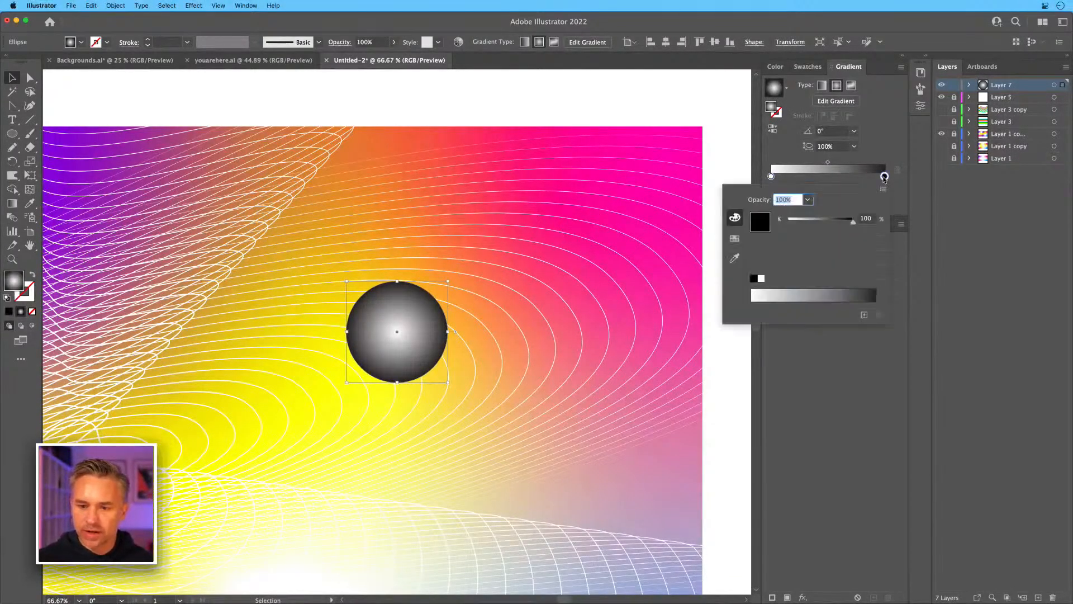
pyautogui.click(734, 238)
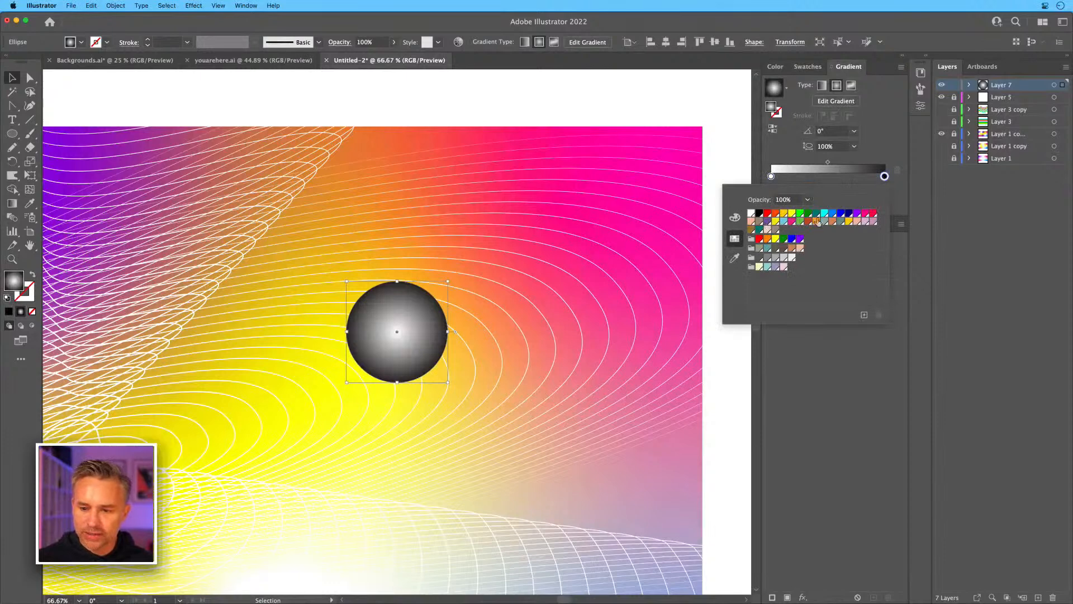
pyautogui.click(857, 213)
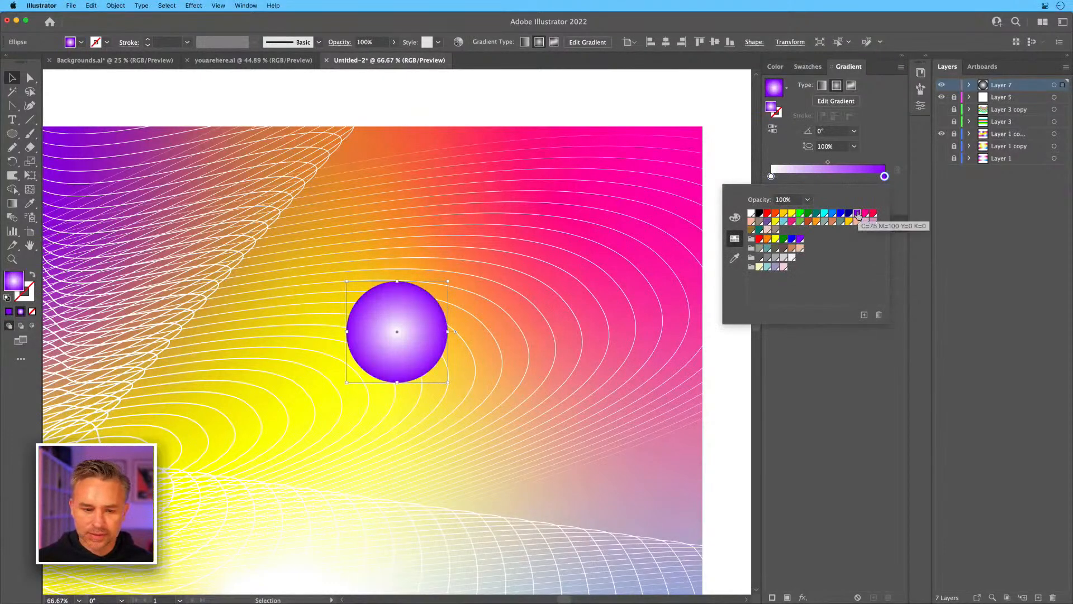
pyautogui.click(866, 213)
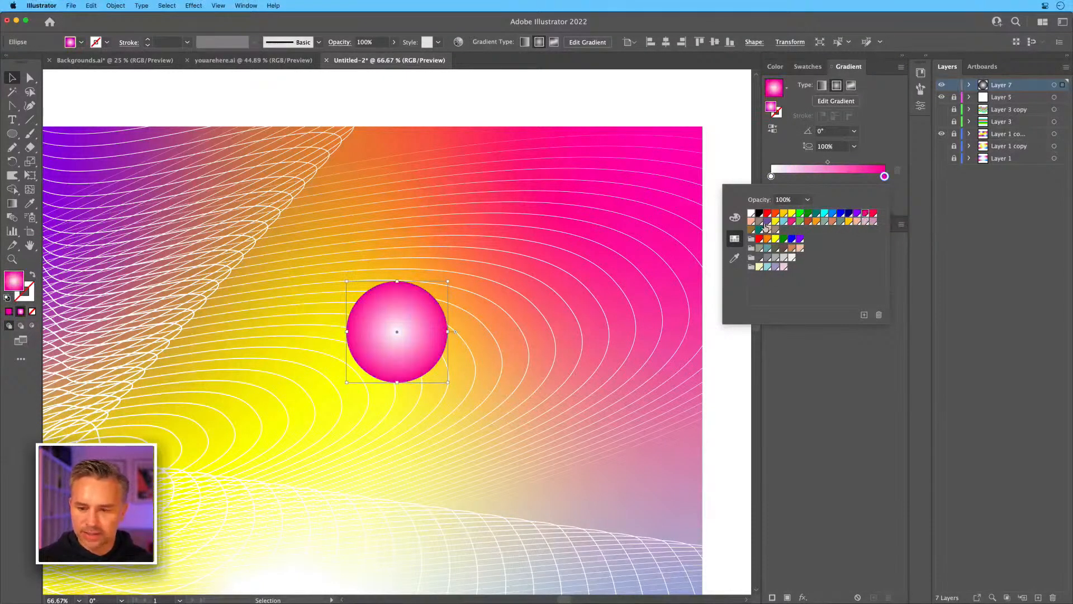
# Add a magenta stop at about 79% and a yellow stop at about 41%, and recolour the outermost stop yellow.
pyautogui.moveTo(884, 176)
pyautogui.mouseDown()
pyautogui.moveTo(858, 178)
pyautogui.moveTo(888, 177)
pyautogui.mouseUp()
pyautogui.click(771, 177)
pyautogui.click(818, 177)
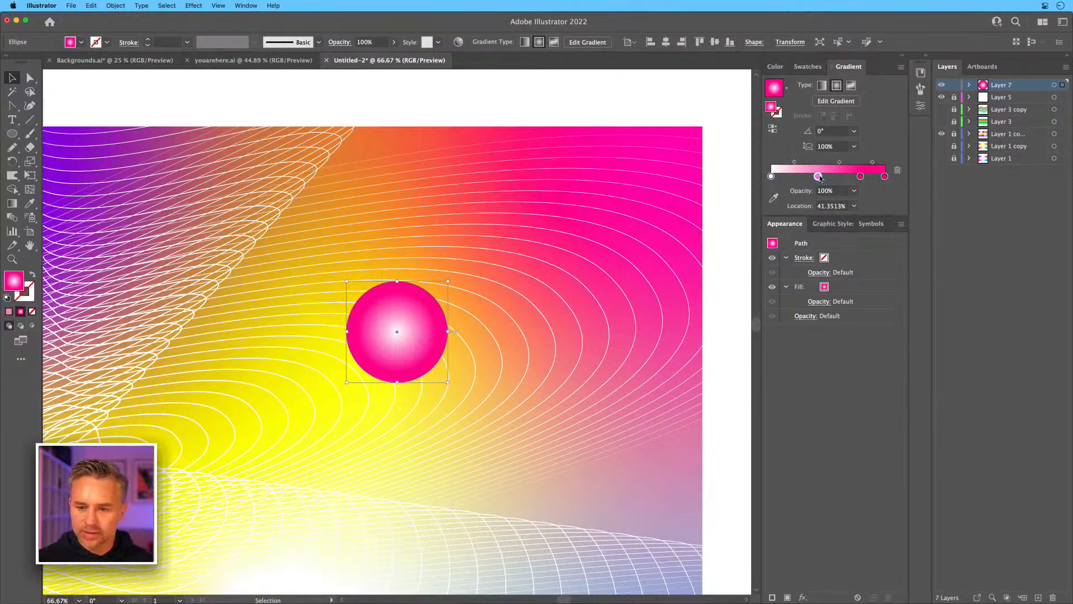
pyautogui.doubleClick(818, 177)
pyautogui.click(792, 213)
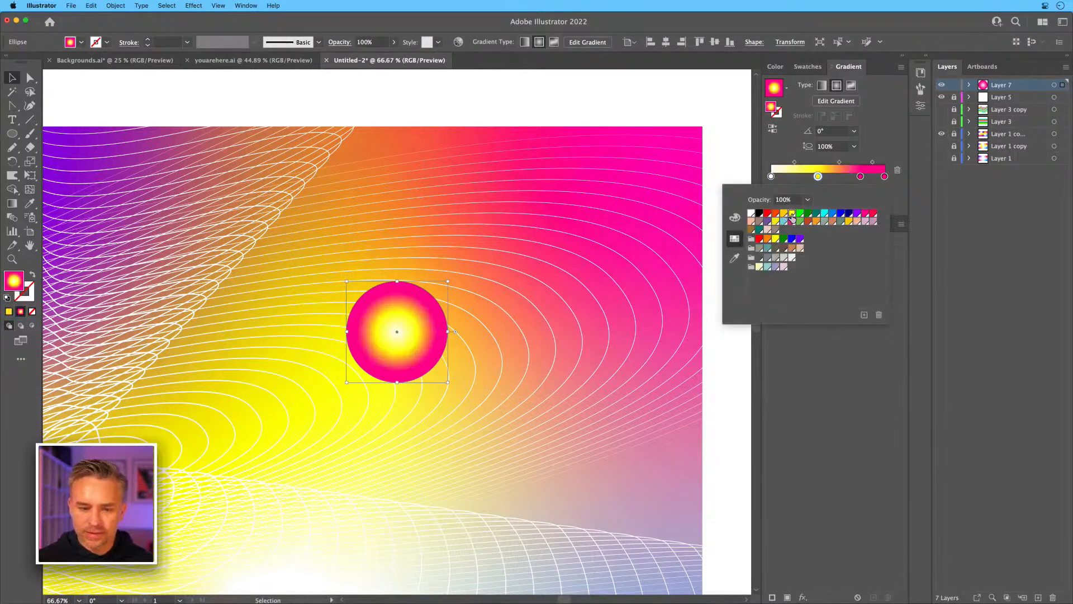
pyautogui.doubleClick(885, 177)
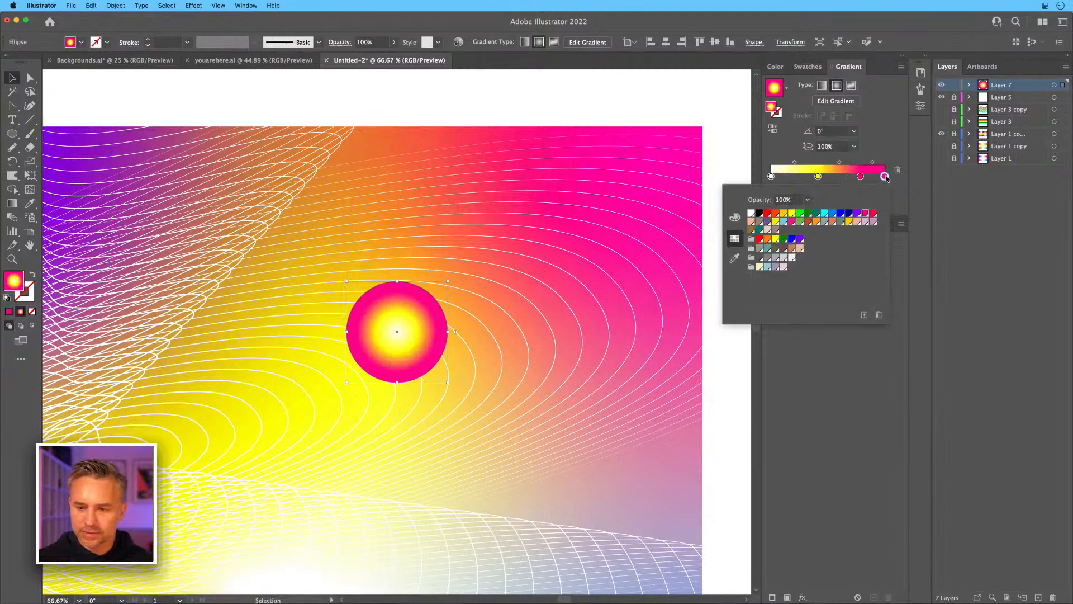
pyautogui.click(791, 213)
pyautogui.click(375, 319)
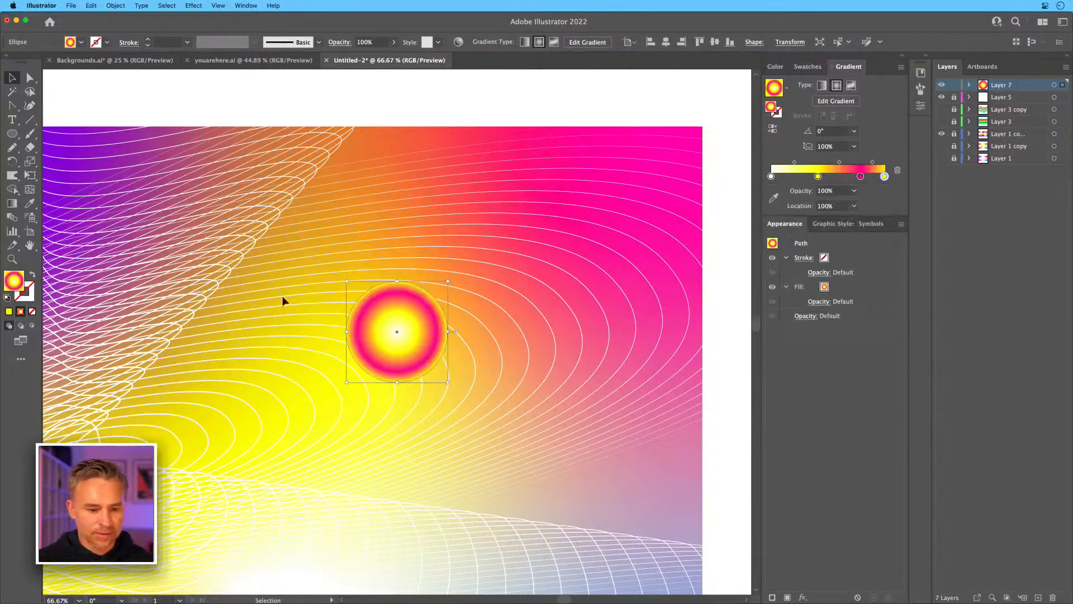
# Shift the radial gradient's centre toward the circle's upper left, enlarge it with an aspect ratio of about 95.5%, and deselect.
pyautogui.press('g')
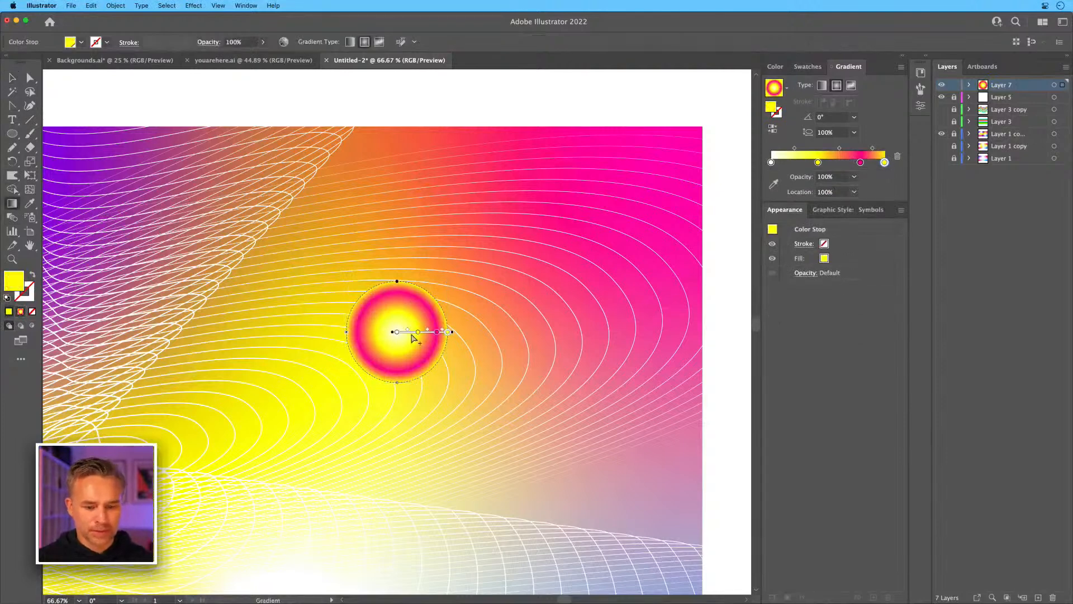
pyautogui.moveTo(409, 334); pyautogui.dragTo(398, 323)
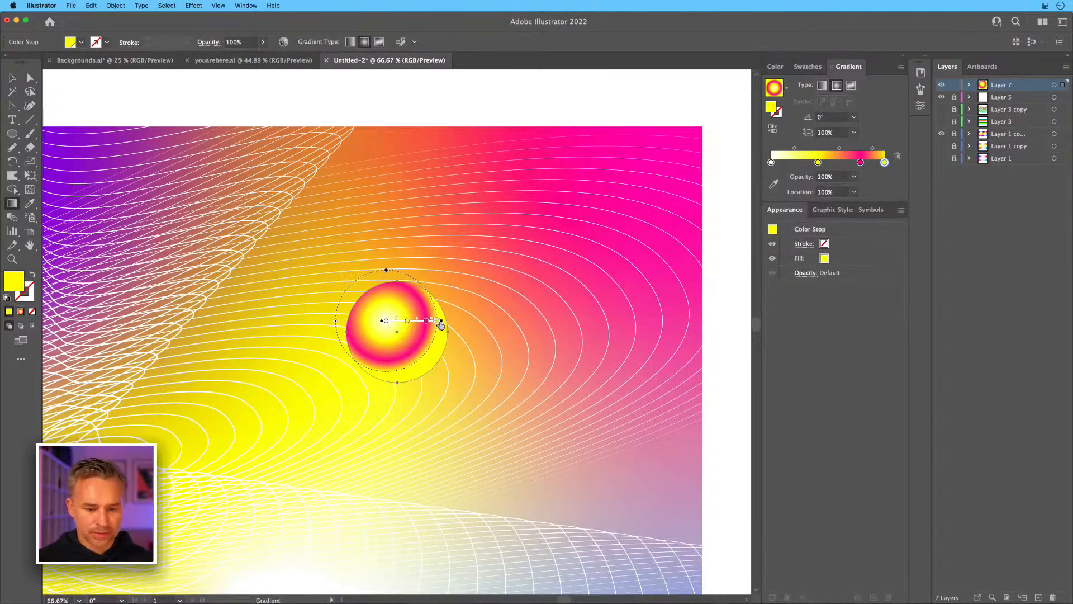
pyautogui.moveTo(387, 272); pyautogui.dragTo(387, 264)
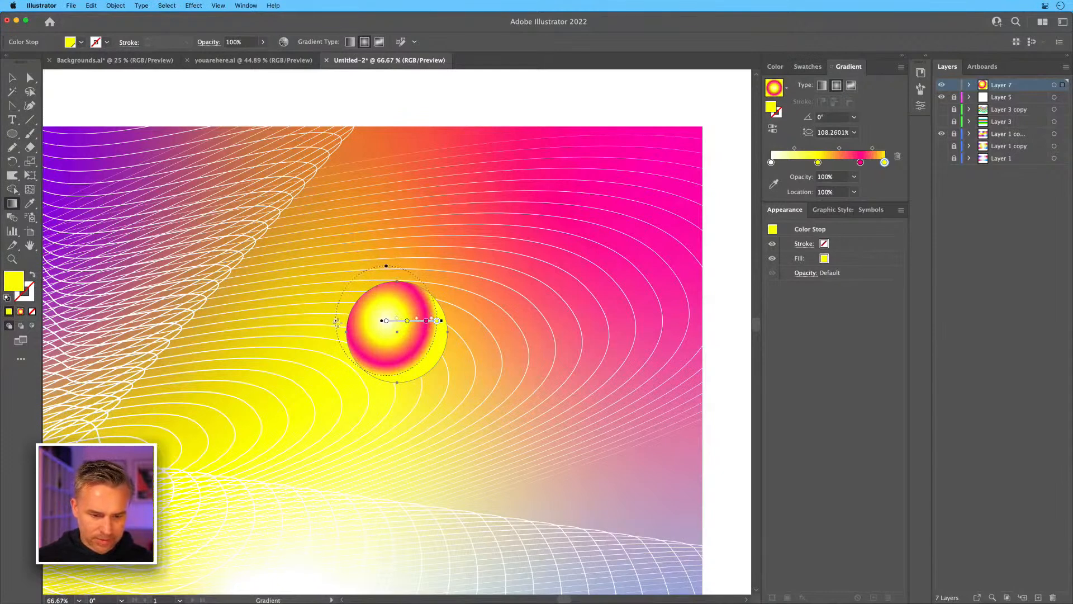
pyautogui.moveTo(336, 325); pyautogui.dragTo(323, 326)
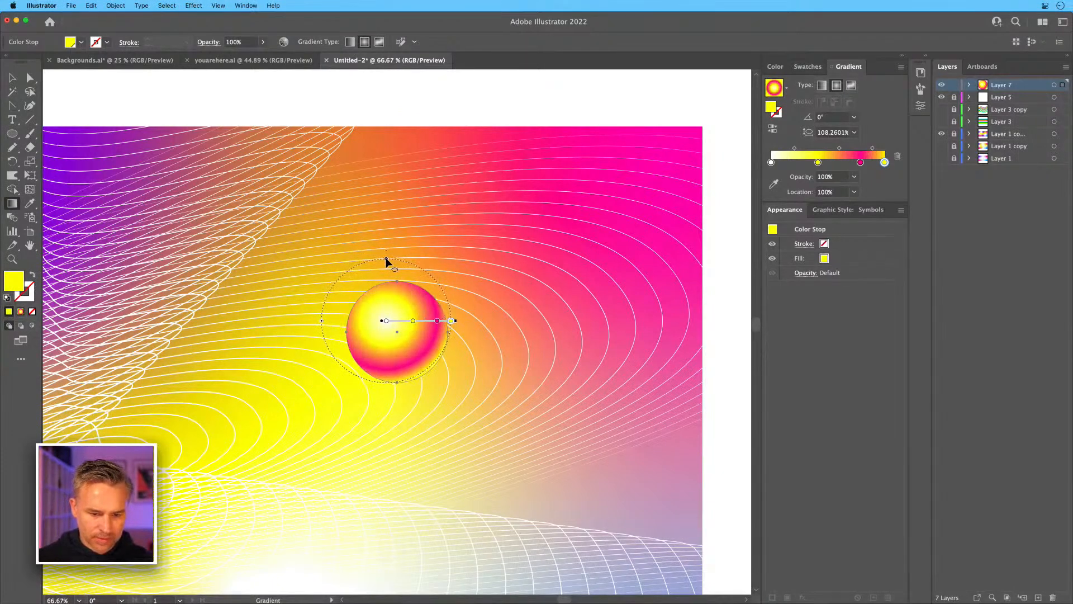
pyautogui.moveTo(386, 261); pyautogui.dragTo(387, 267)
pyautogui.moveTo(323, 324); pyautogui.dragTo(290, 324)
pyautogui.press('v')
pyautogui.click(125, 95)
pyautogui.press('super+minus')
pyautogui.press('super+minus')
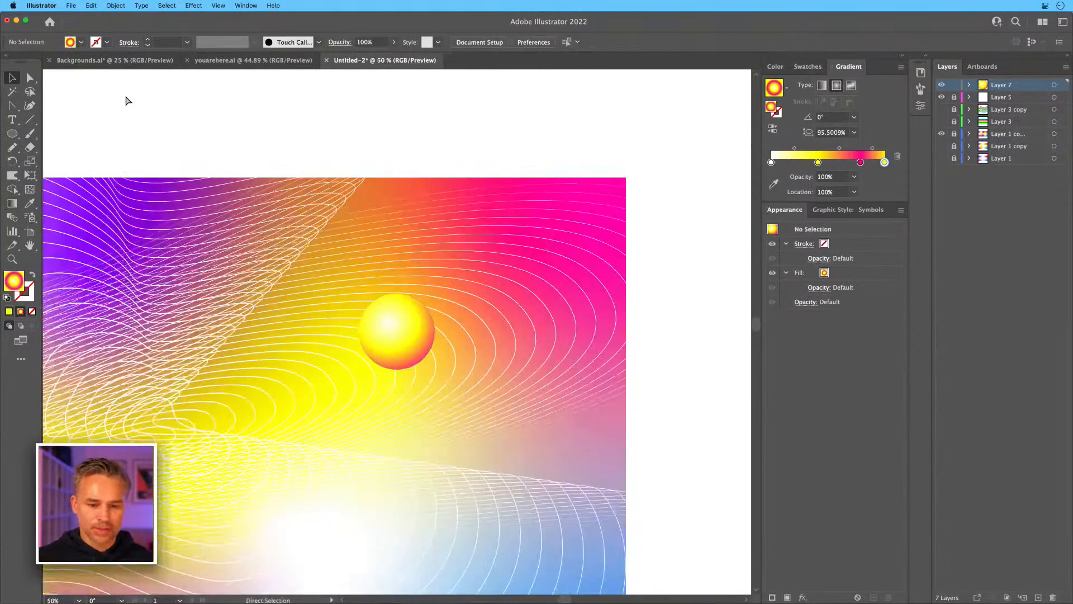
pyautogui.press('super+plus')
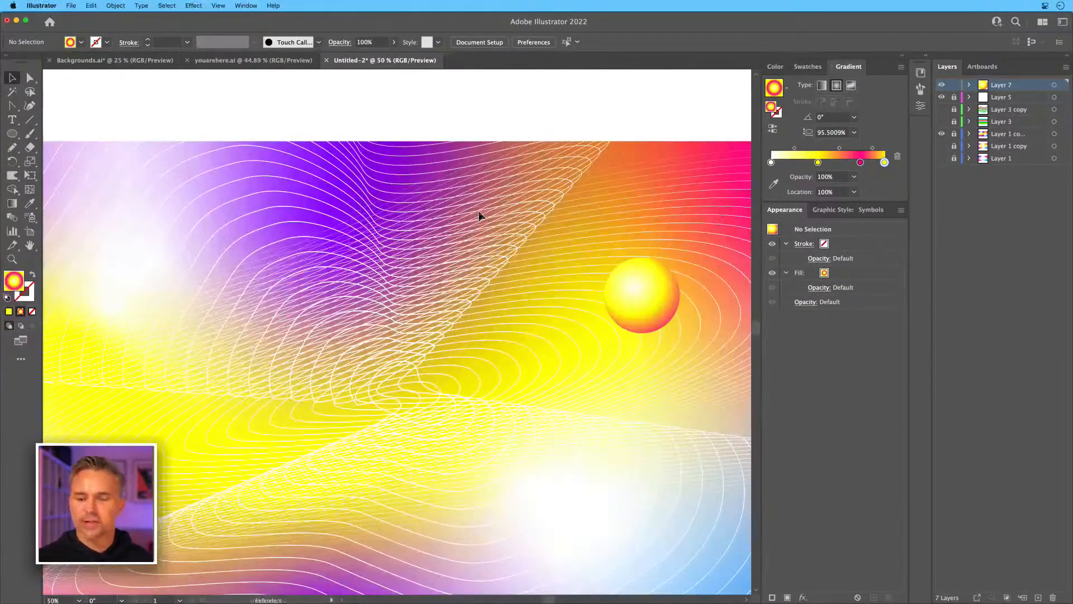
# Place a much smaller copy of the sphere in the left yellow area and another small copy beside the lower white glow.
pyautogui.hscroll(3, 407, 206)
pyautogui.scroll(-2, 407, 205)
pyautogui.moveTo(597, 276); pyautogui.dragTo(123, 418)
pyautogui.scroll(-3, 195, 84)
pyautogui.hscroll(-4, 195, 84)
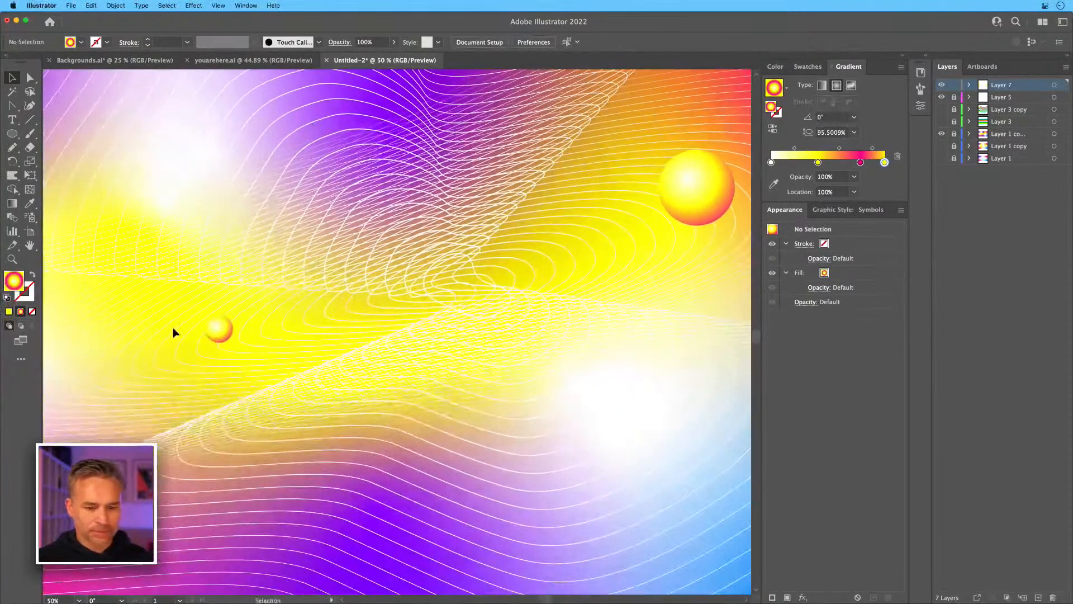
pyautogui.moveTo(225, 329); pyautogui.dragTo(440, 396)
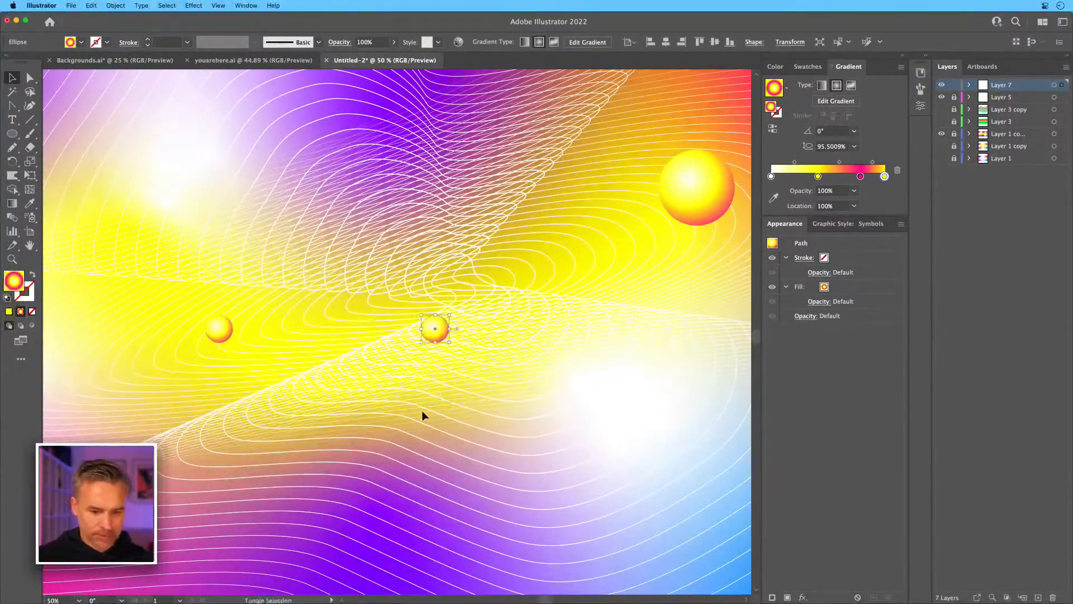
pyautogui.moveTo(434, 333); pyautogui.dragTo(532, 352)
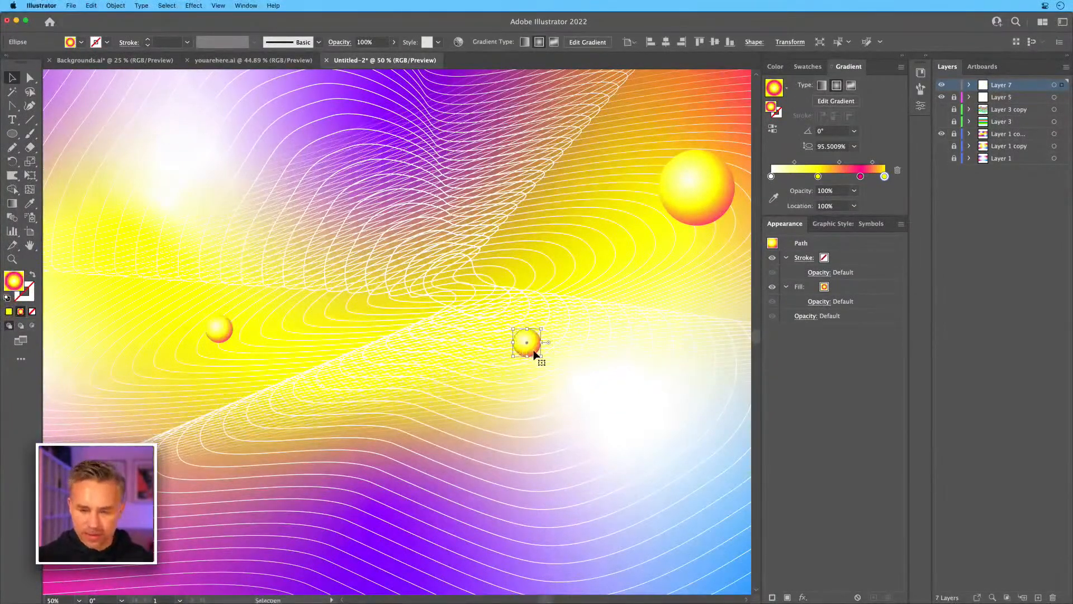
# Recolour the magenta gradient stop of the small sphere beside the white glow to the bright purple swatch.
pyautogui.press('super+equal')
pyautogui.press('super+equal')
pyautogui.press('super+equal')
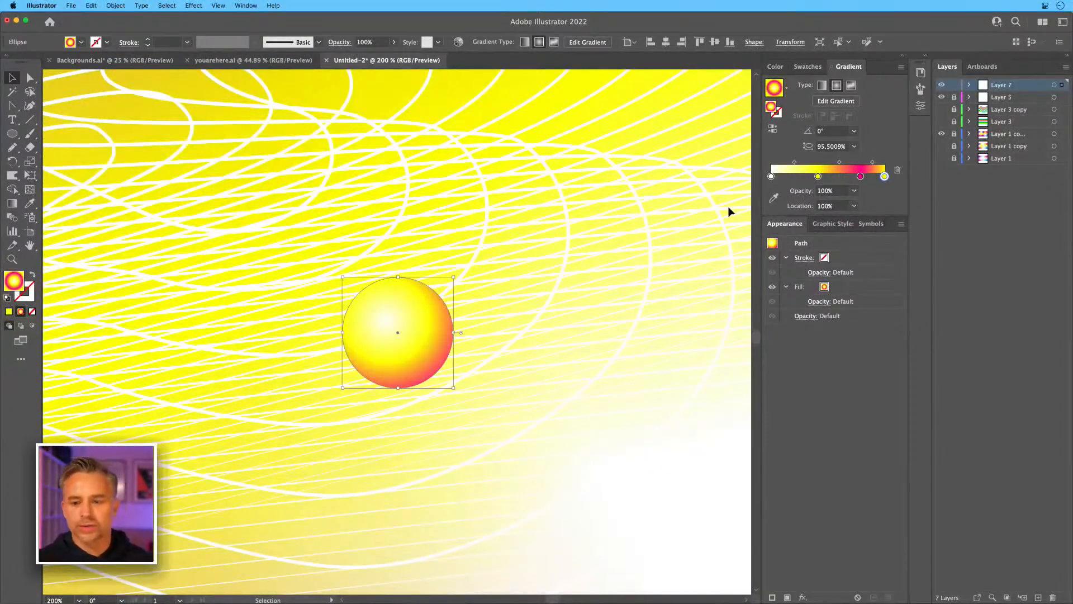
pyautogui.doubleClick(861, 176)
pyautogui.click(768, 223)
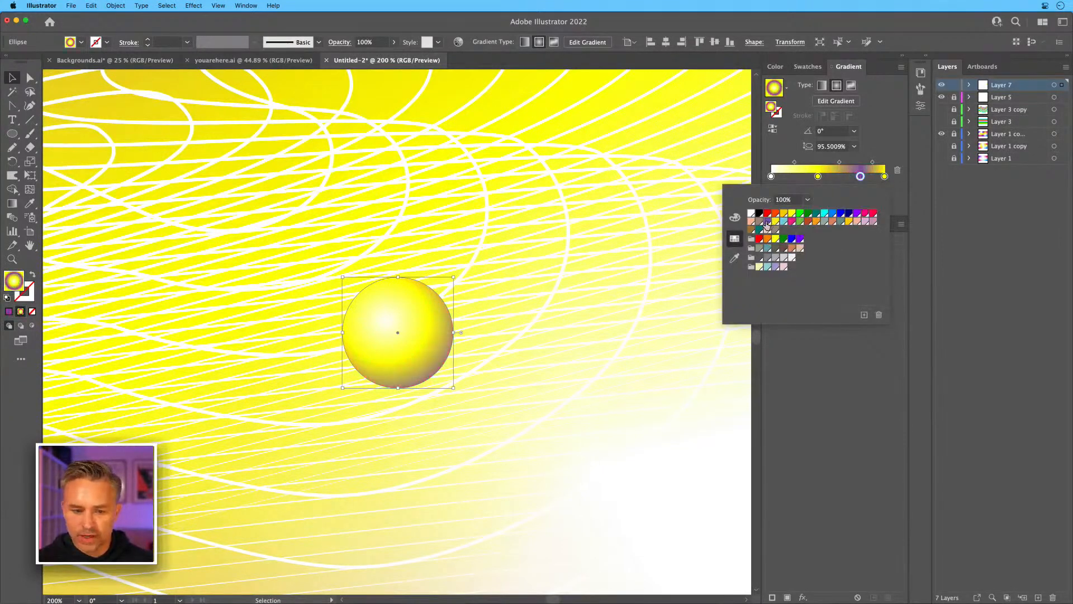
pyautogui.click(856, 215)
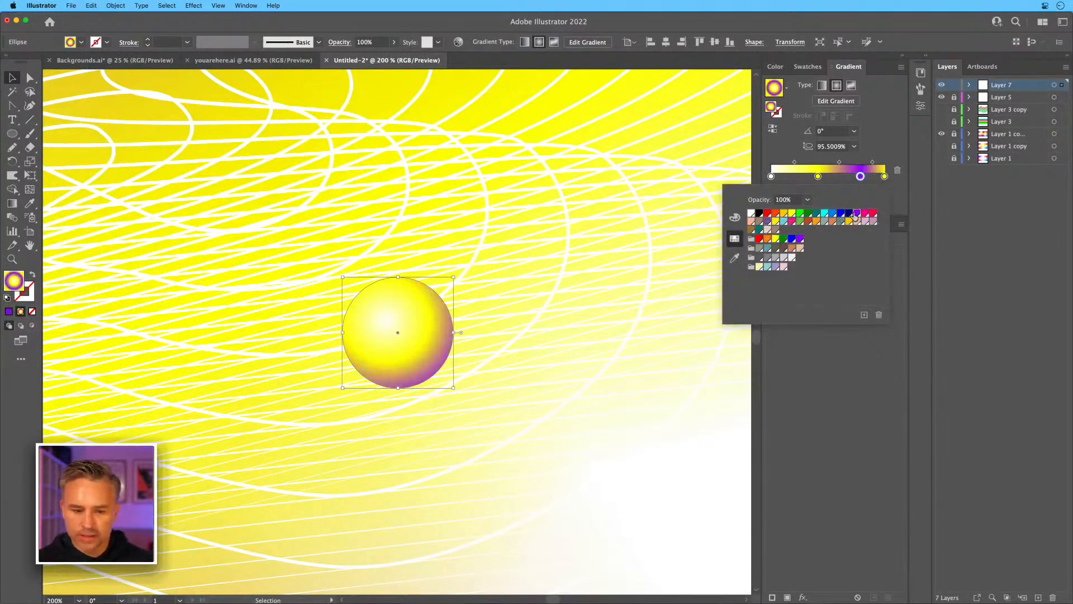
pyautogui.press('Escape')
pyautogui.press('super+minus')
pyautogui.press('super+minus')
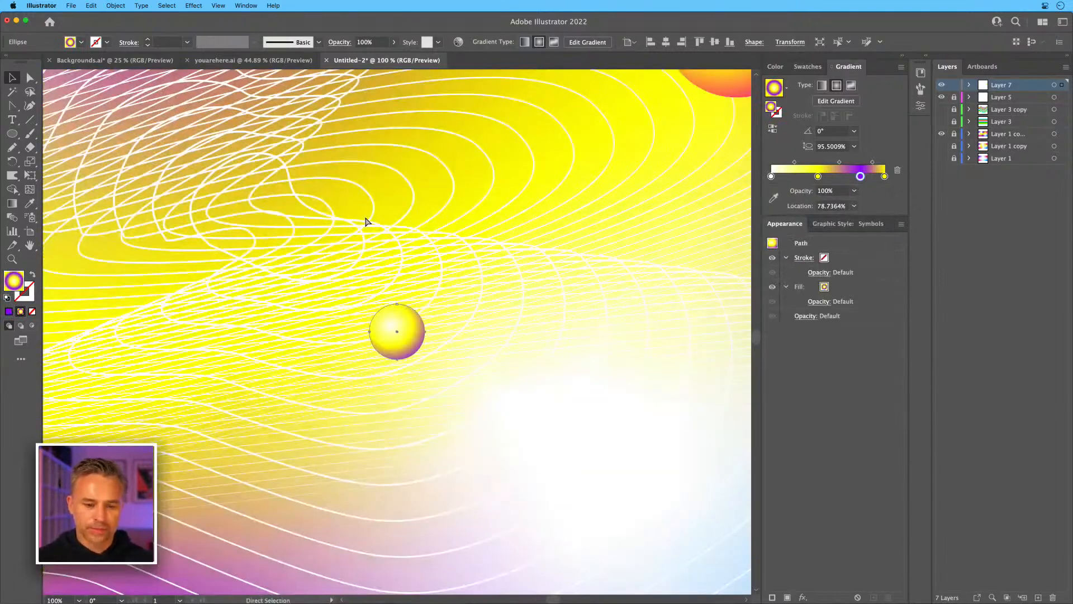
# Copy the purple-edged sphere upward onto the diagonal edge where the white lines converge.
pyautogui.press('super+minus')
pyautogui.press('super+minus')
pyautogui.click(140, 93)
pyautogui.press('space')
pyautogui.moveTo(146, 93); pyautogui.dragTo(253, 139)
pyautogui.moveTo(506, 377); pyautogui.dragTo(509, 274)
# Move the copied sphere in place onto a new layer directly above the visible gradient layer, beneath the white lines.
pyautogui.press('super+plus')
pyautogui.press('super+plus')
pyautogui.press('super+plus')
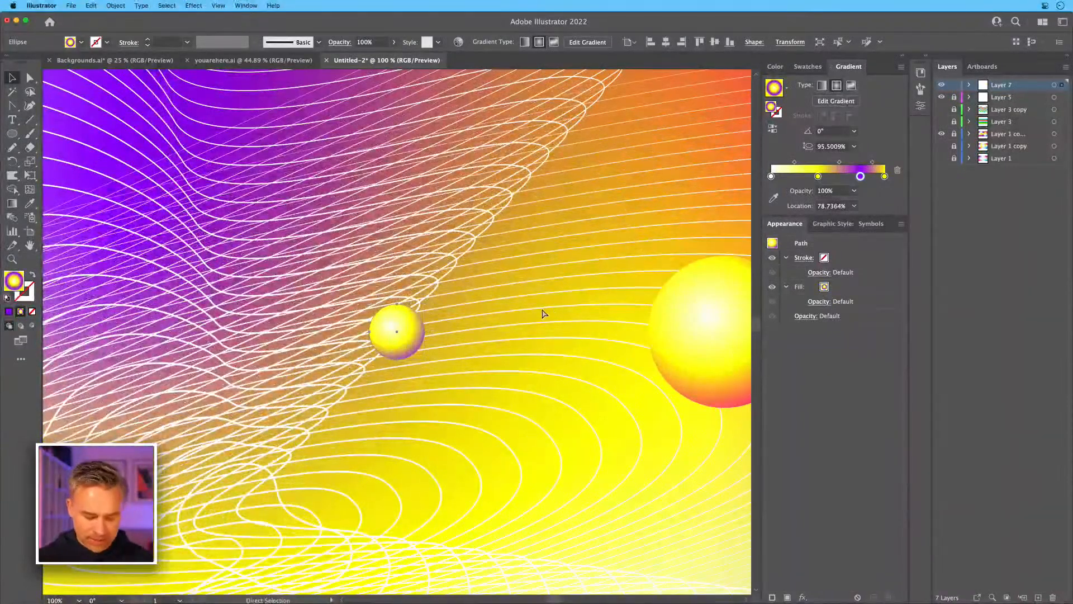
pyautogui.press('super+z')
pyautogui.click(1000, 137)
pyautogui.click(1038, 597)
pyautogui.press('super+shift+v')
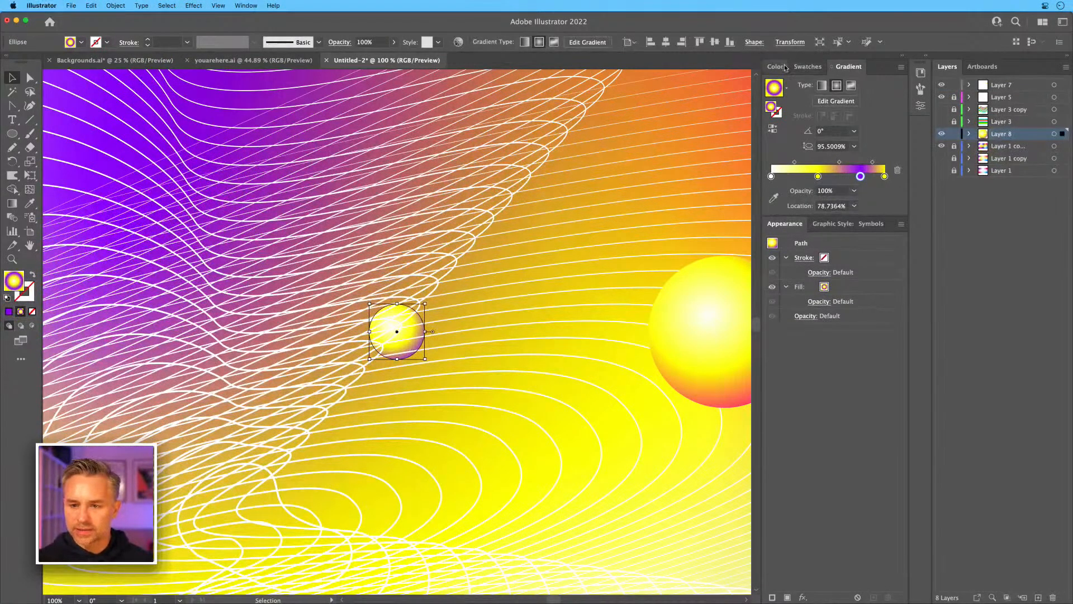
# Reduce the opacity of the sphere behind the lines to 60% and deselect it.
pyautogui.click(926, 58)
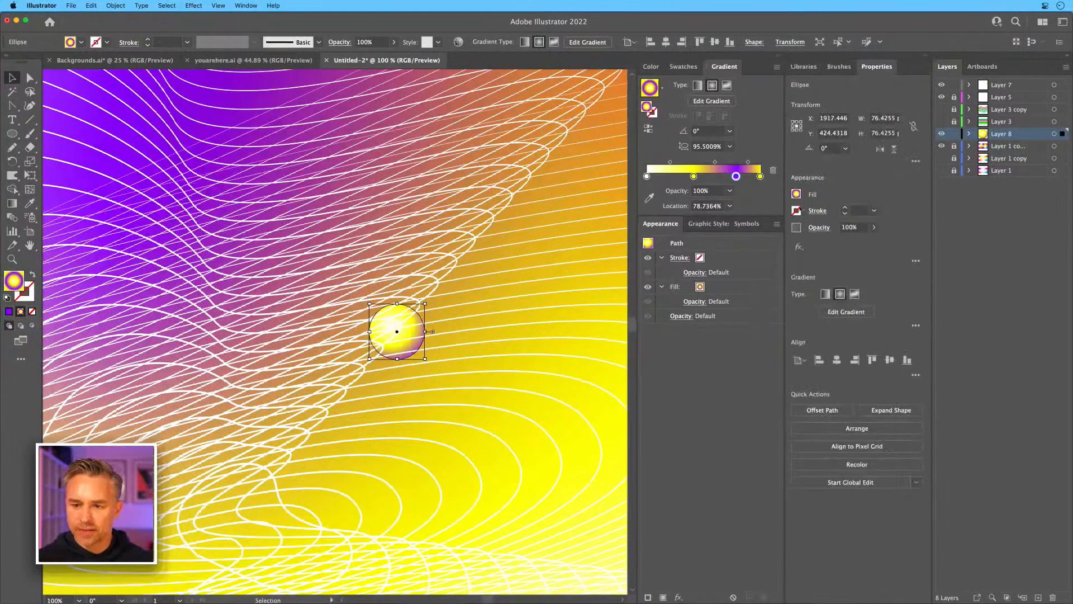
pyautogui.click(872, 228)
pyautogui.moveTo(875, 241); pyautogui.dragTo(851, 242)
pyautogui.click(488, 367)
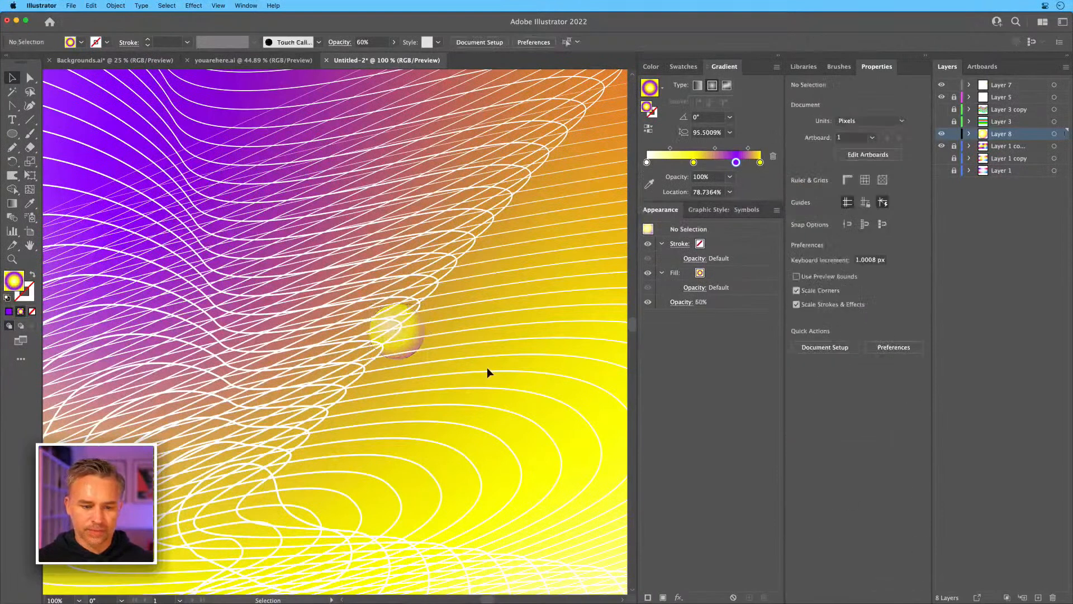
# Nudge the translucent sphere slightly on the diagonal line edge, deselect it, and collapse the expanded gradient and appearance panels.
pyautogui.press('super+minus')
pyautogui.press('super+minus')
pyautogui.press('super+minus')
pyautogui.hscroll(-3, 487, 366)
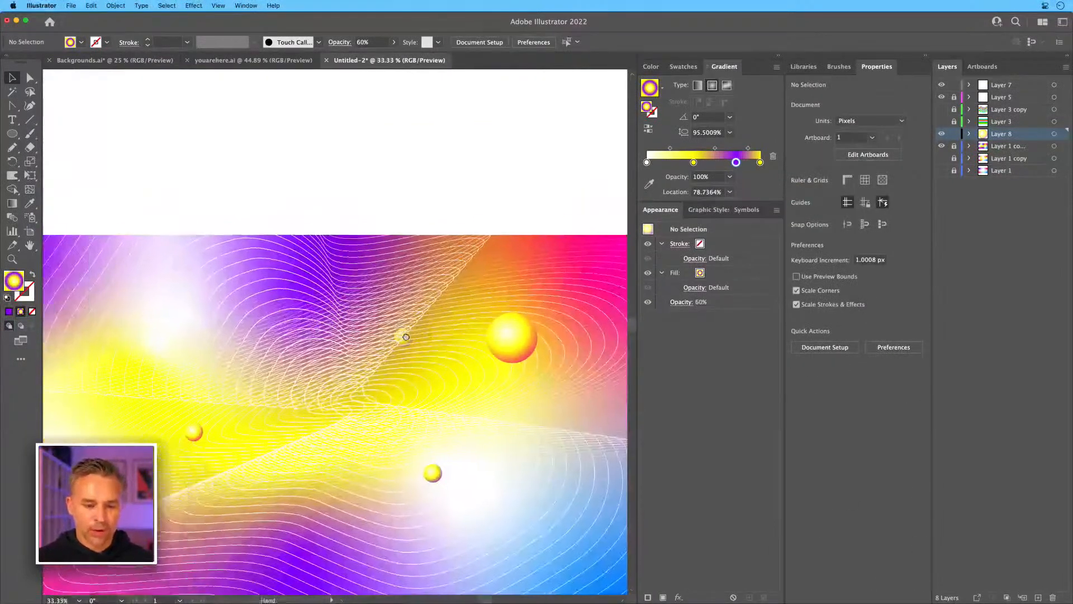
pyautogui.click(407, 342)
pyautogui.moveTo(415, 347); pyautogui.dragTo(411, 340)
pyautogui.click(343, 209)
pyautogui.moveTo(333, 228); pyautogui.dragTo(360, 124)
pyautogui.click(779, 56)
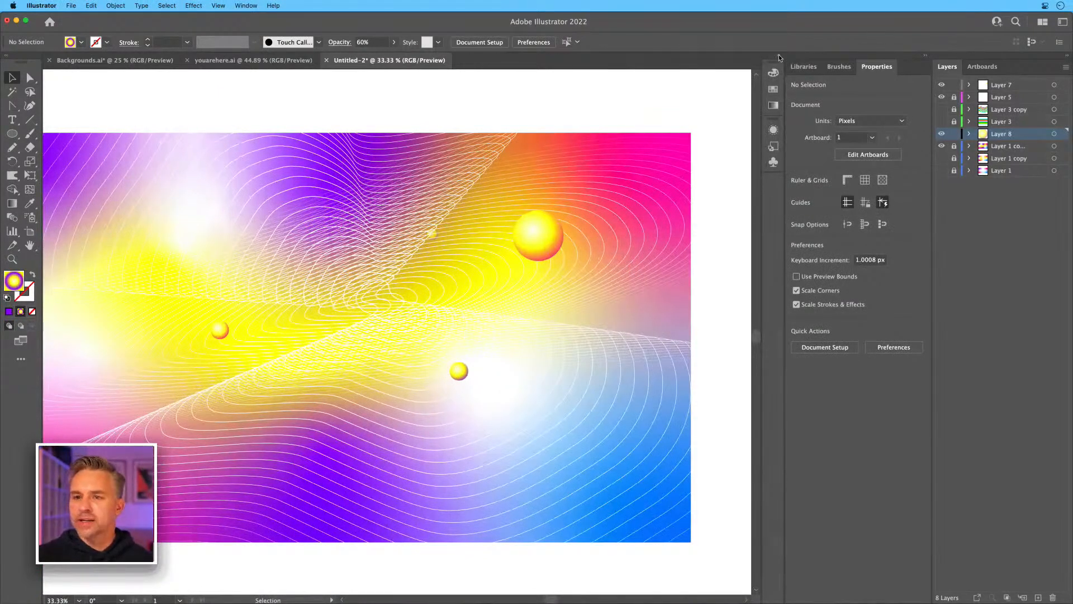
# Save the document as Untitled-2.ai to the Desktop on the computer in Adobe Illustrator format.
pyautogui.hscroll(-5, 247, 206)
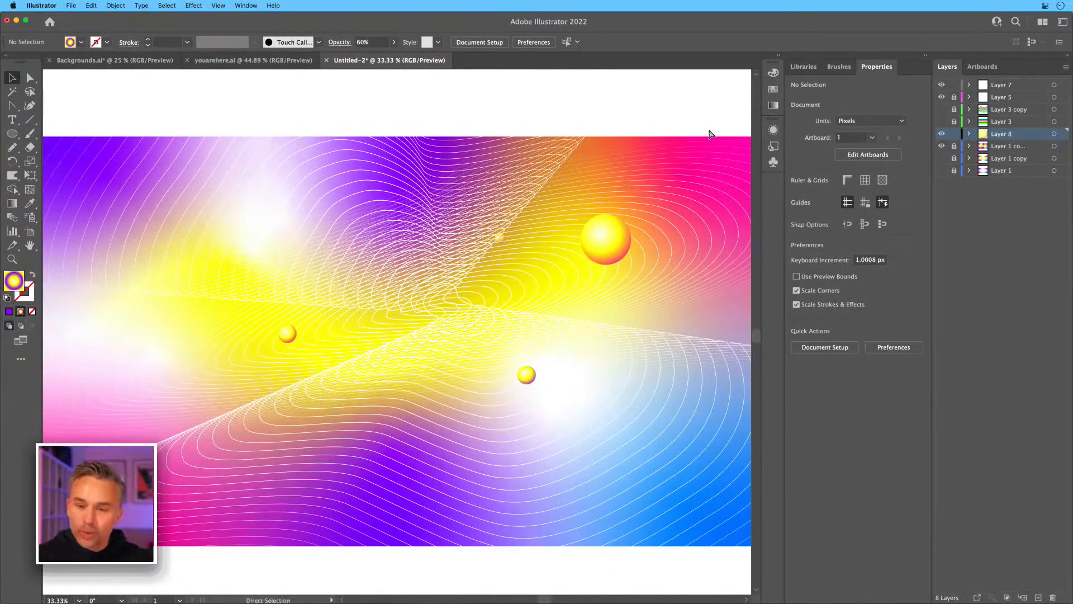
pyautogui.press('super+s')
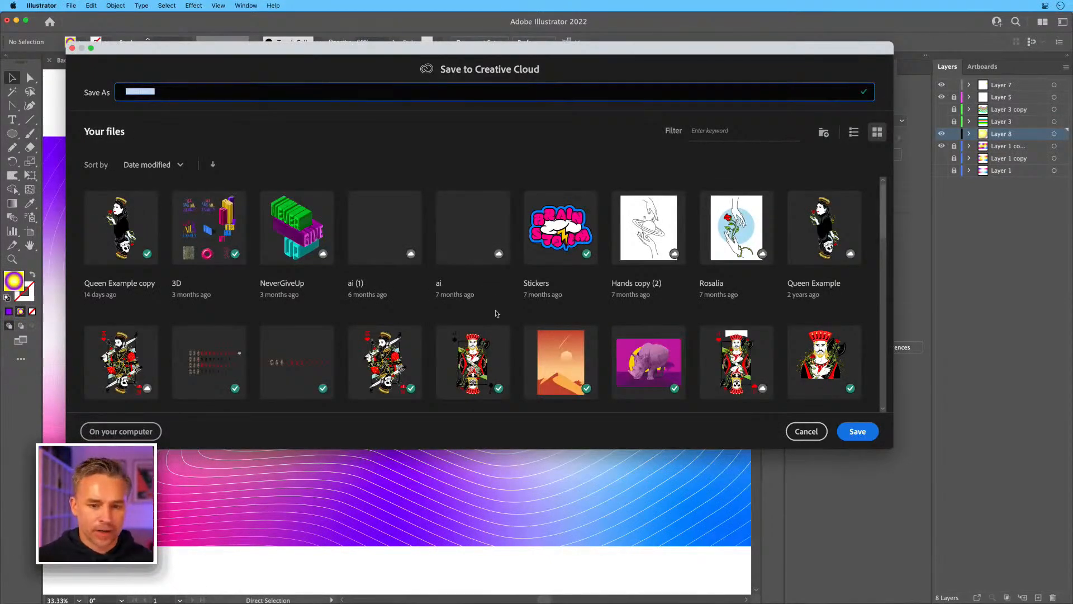
pyautogui.click(110, 433)
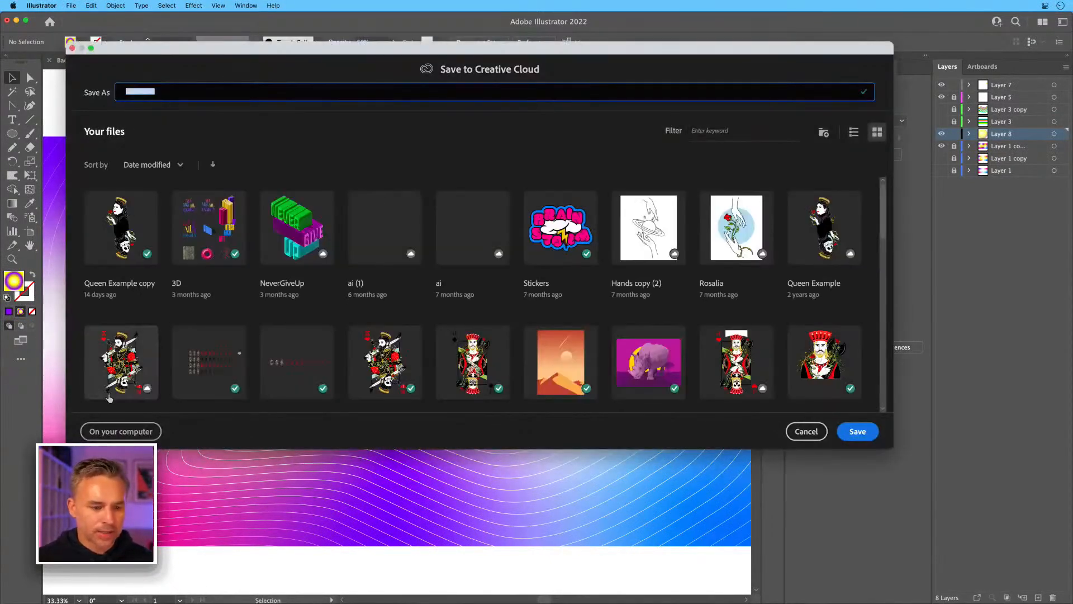
pyautogui.click(113, 431)
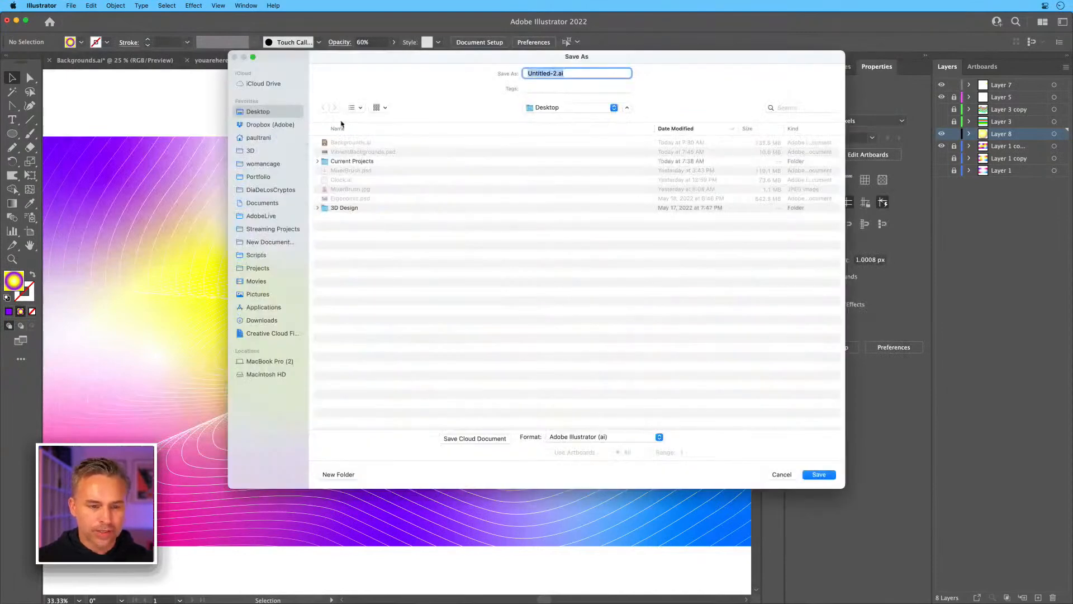
pyautogui.press('Return')
pyautogui.click(600, 431)
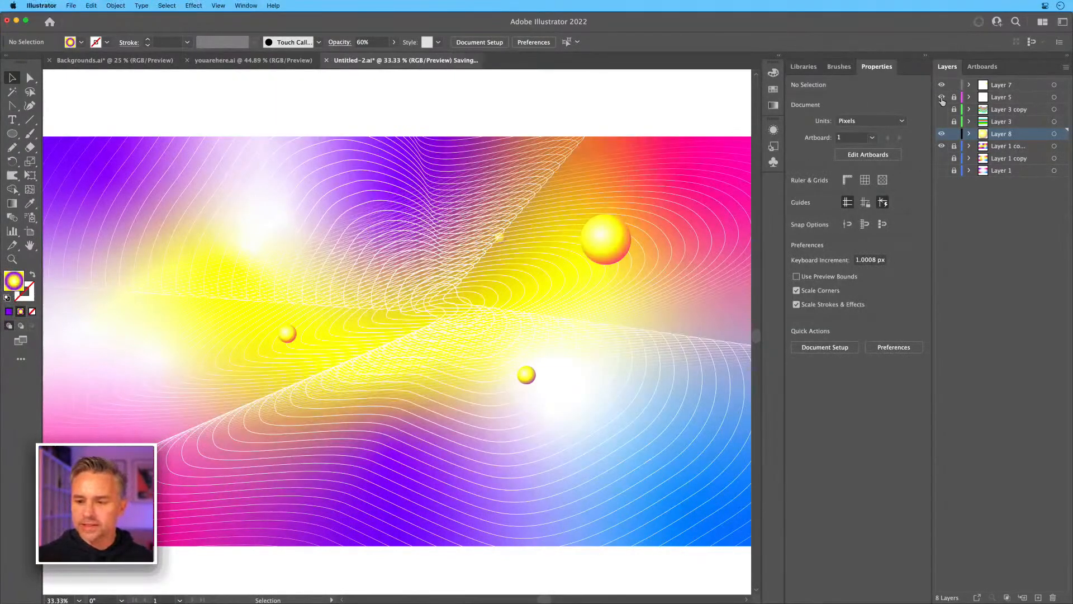
# Unlock Layer 5, Layer 3 copy and Layer 3, and leave only the coloured strips on Layer 3 visible.
pyautogui.moveTo(953, 98); pyautogui.dragTo(953, 123)
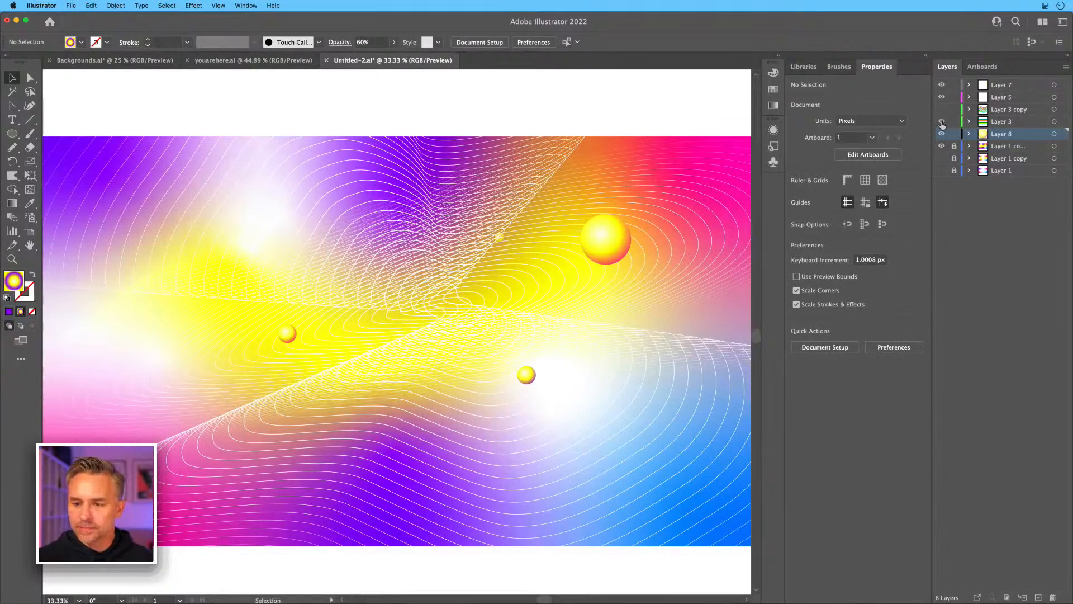
pyautogui.click(942, 122)
pyautogui.moveTo(941, 85); pyautogui.dragTo(941, 97)
pyautogui.moveTo(942, 134); pyautogui.dragTo(942, 146)
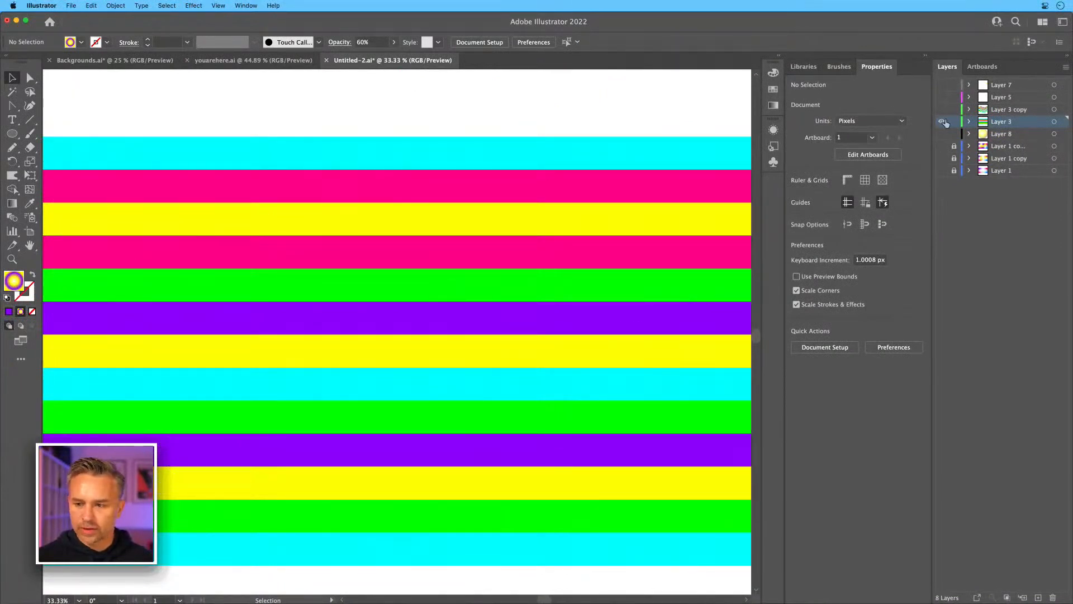
# Select the upper six coloured strips, from cyan down to purple, and copy them.
pyautogui.press('super+minus')
pyautogui.press('super+minus')
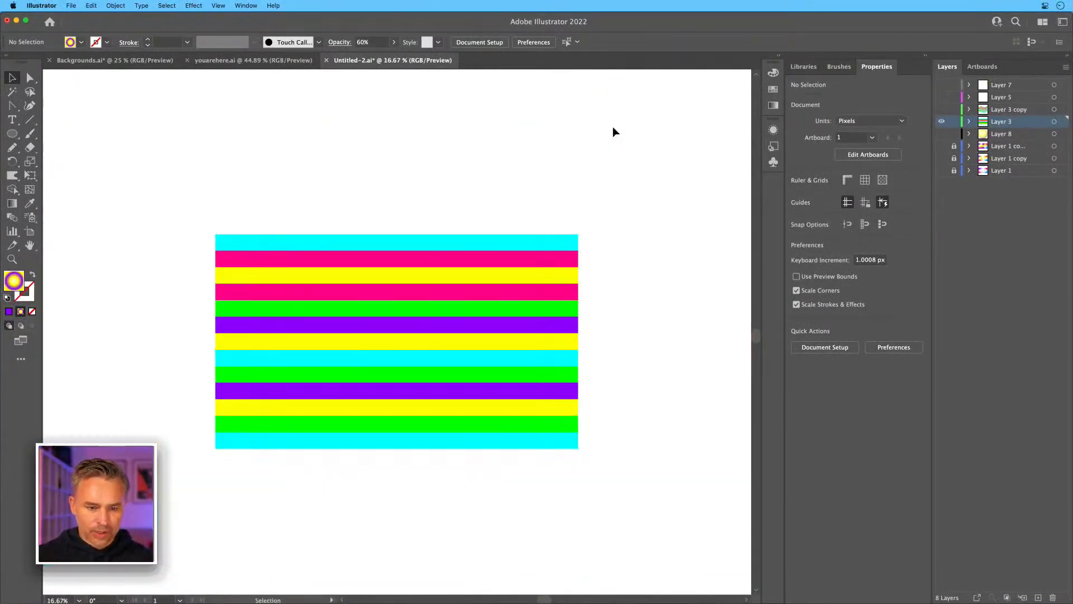
pyautogui.moveTo(159, 218); pyautogui.dragTo(611, 502)
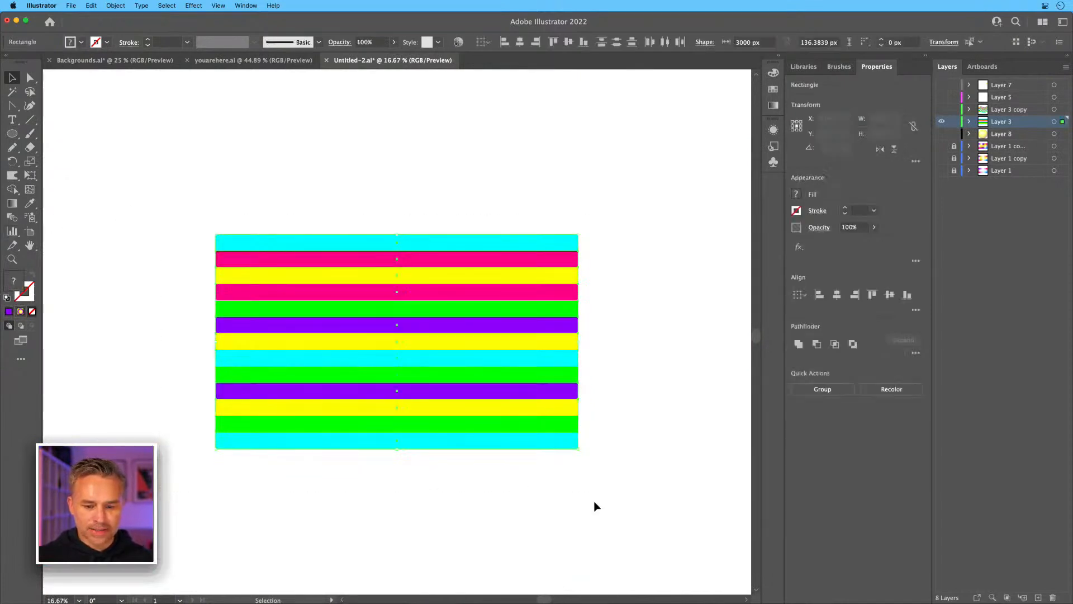
pyautogui.moveTo(293, 194); pyautogui.dragTo(389, 292)
pyautogui.moveTo(414, 324); pyautogui.dragTo(414, 325)
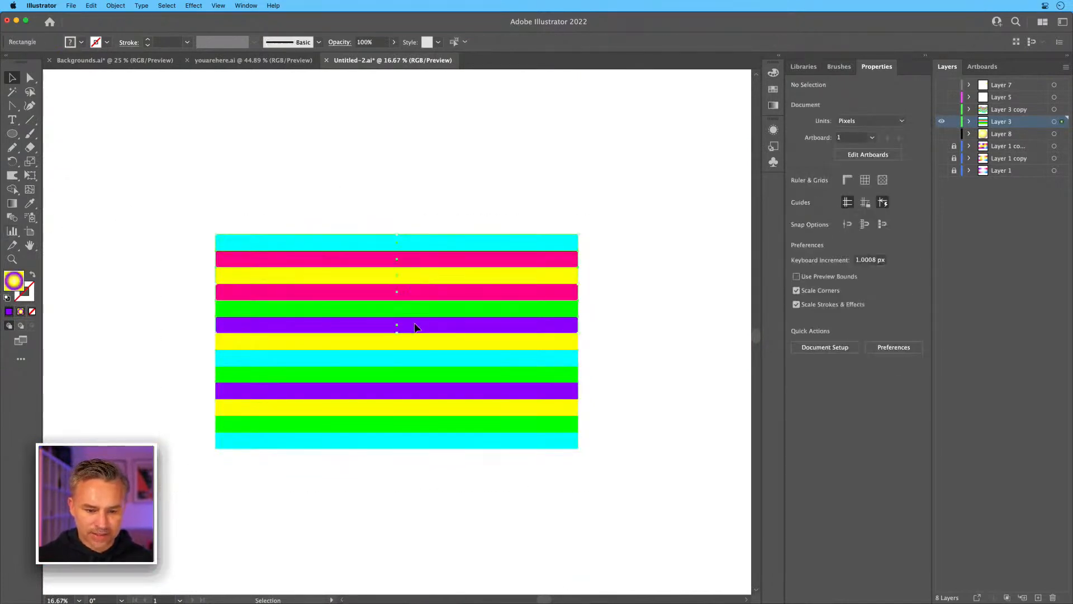
# Leave only the Layer 1 gradient background visible and add a new layer above Layer 5.
pyautogui.click(942, 123)
pyautogui.click(1002, 98)
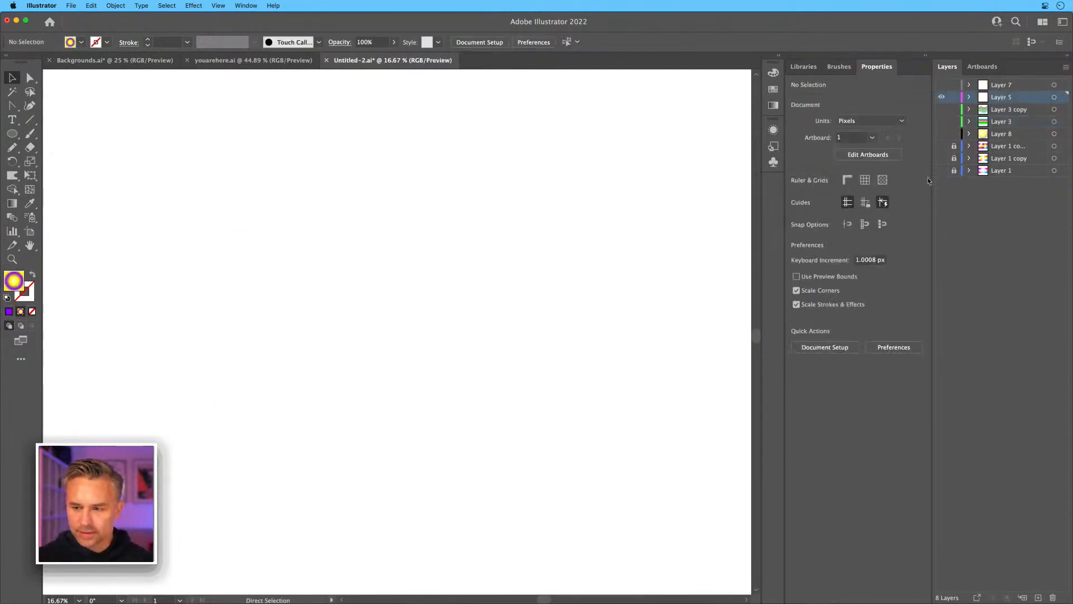
pyautogui.click(941, 146)
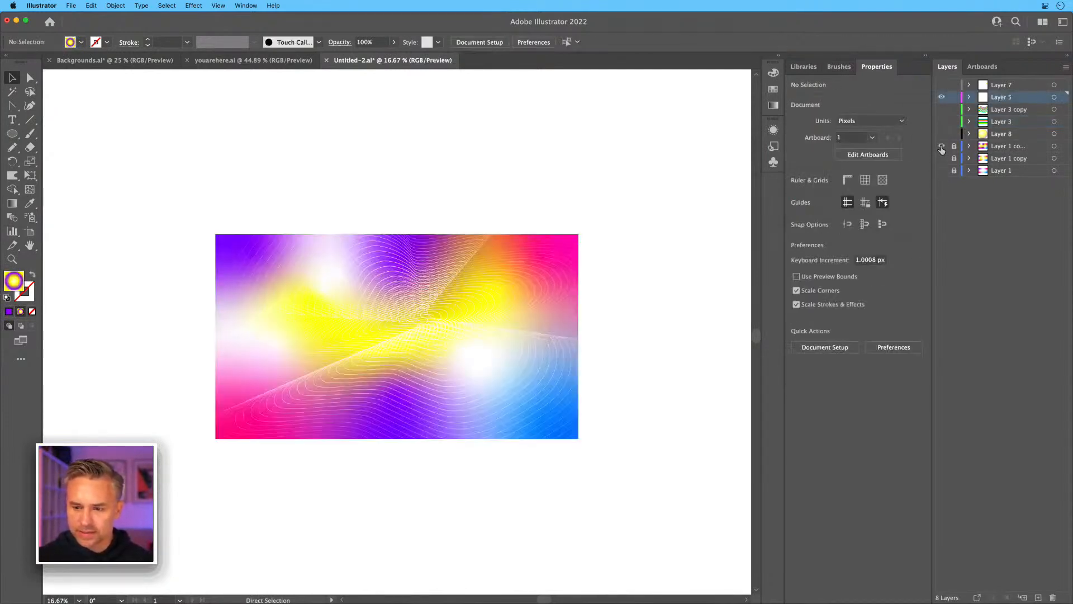
pyautogui.click(941, 146)
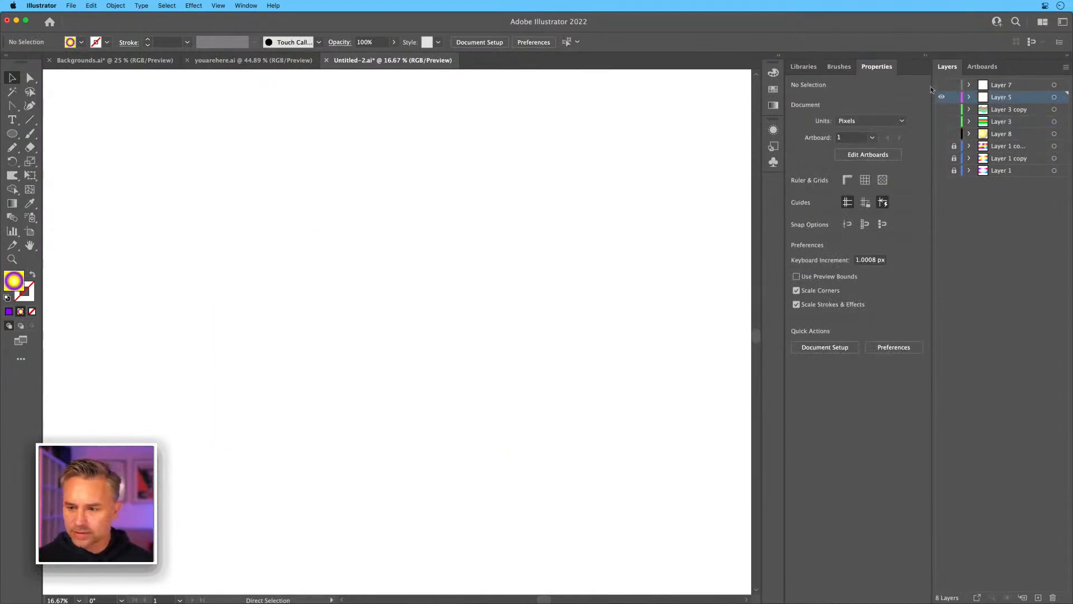
pyautogui.click(942, 171)
pyautogui.click(942, 97)
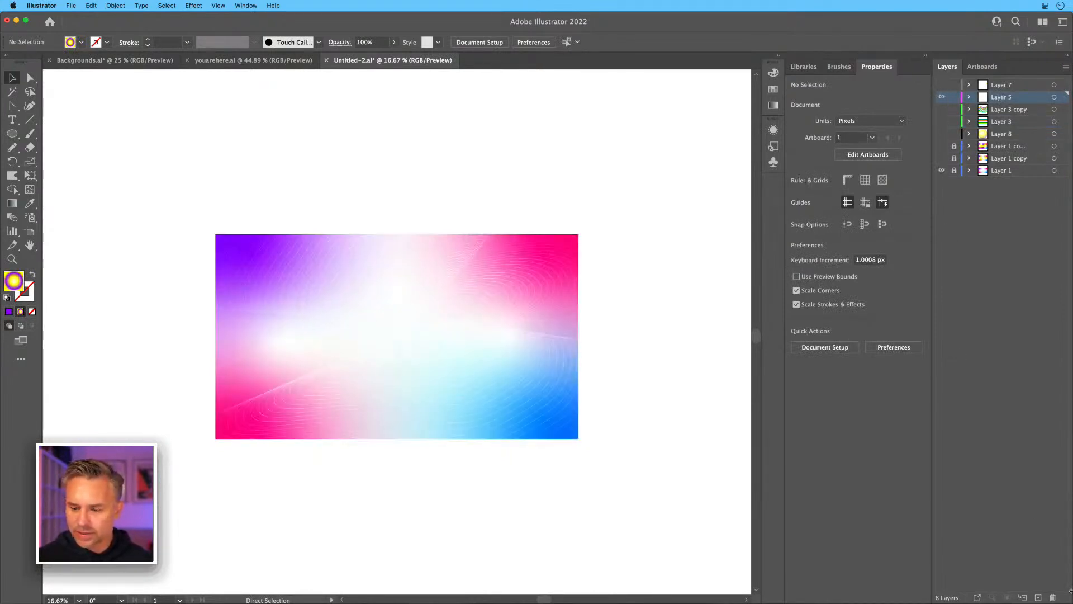
pyautogui.click(1038, 598)
pyautogui.click(942, 111)
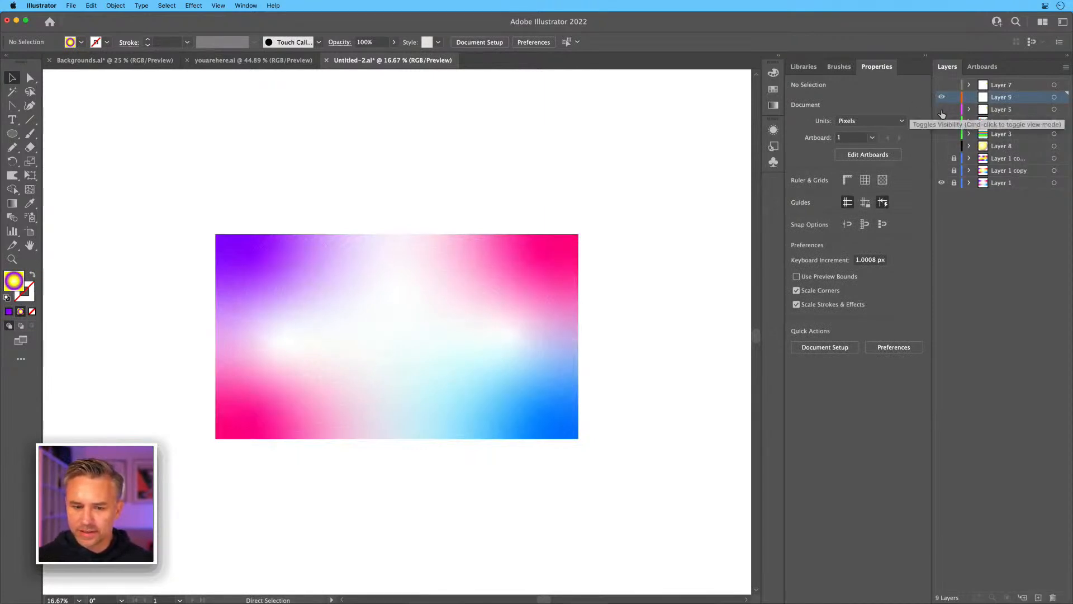
# Fill the artboard-sized rectangle on Layer 1 with solid blue, deselect it, and lock the layer.
pyautogui.press('super+equal')
pyautogui.press('super+equal')
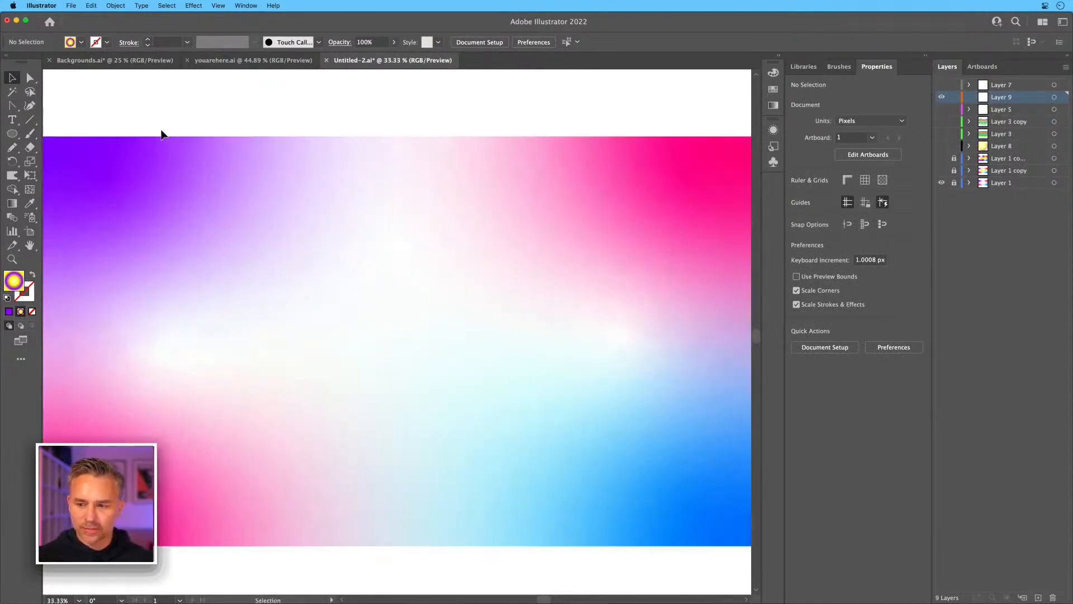
pyautogui.click(402, 298)
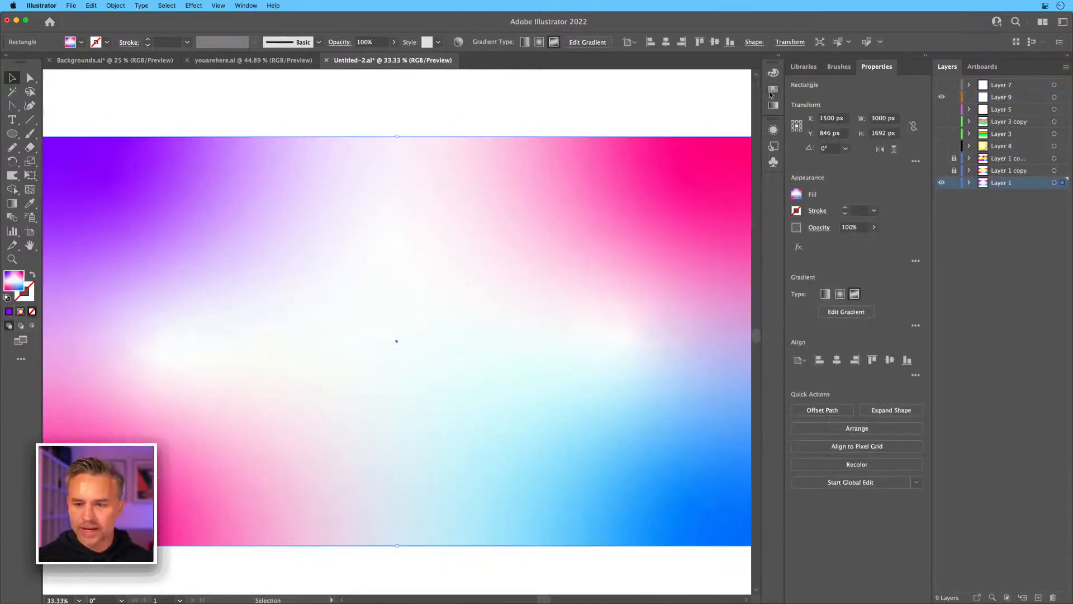
pyautogui.click(772, 90)
pyautogui.click(675, 123)
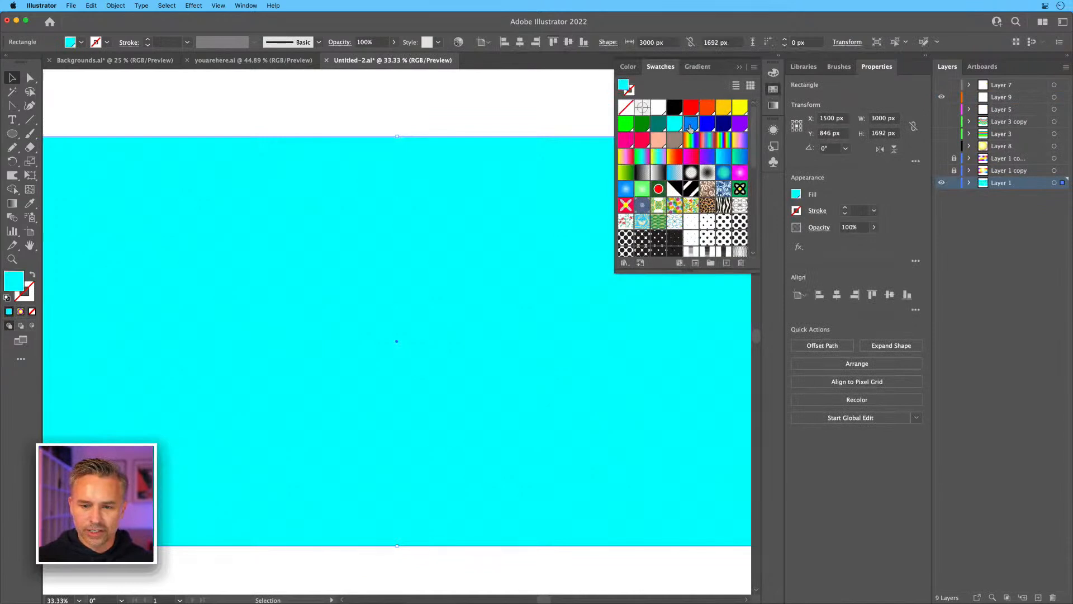
pyautogui.click(690, 123)
pyautogui.click(401, 106)
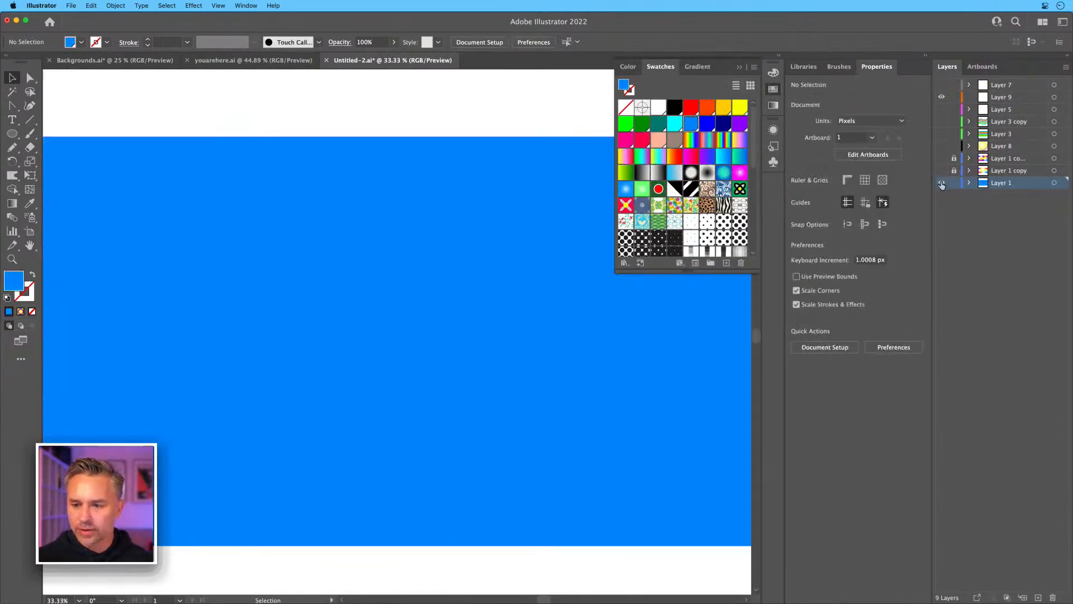
# Paste the six strips into Layer 9 and scale them down to about 659 x 408 px.
pyautogui.click(1010, 101)
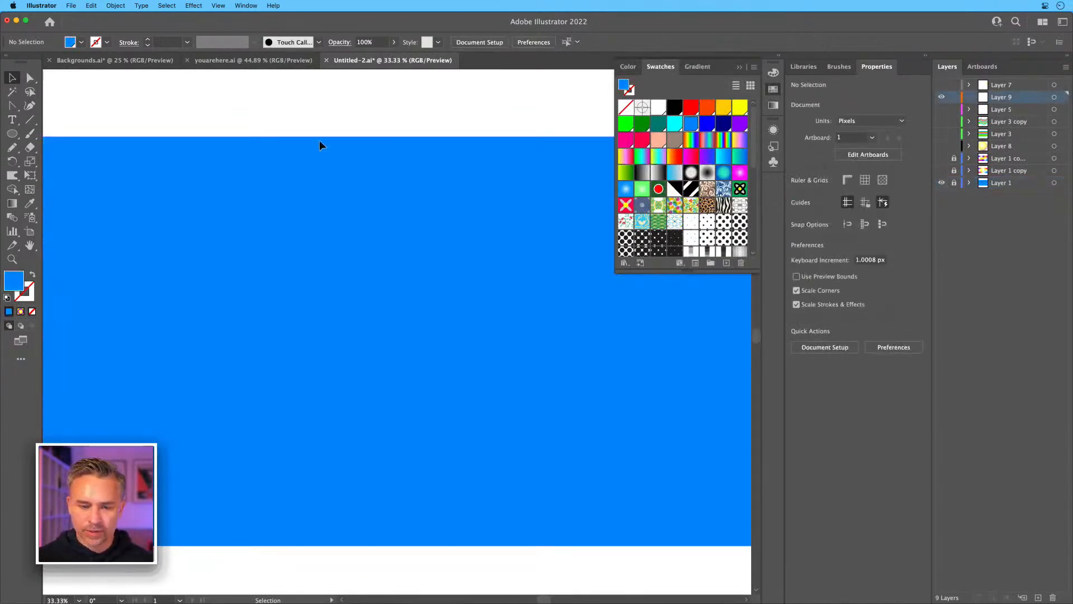
pyautogui.press('super+v')
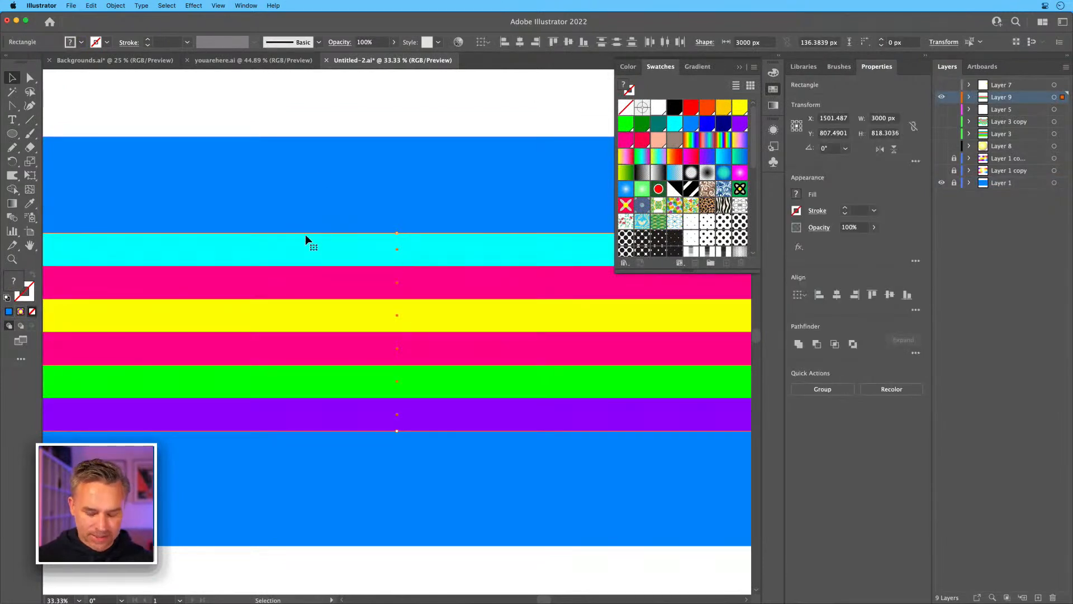
pyautogui.press('super+minus')
pyautogui.moveTo(579, 288); pyautogui.dragTo(349, 318)
pyautogui.press('super+equal')
pyautogui.press('super+equal')
pyautogui.press('super+equal')
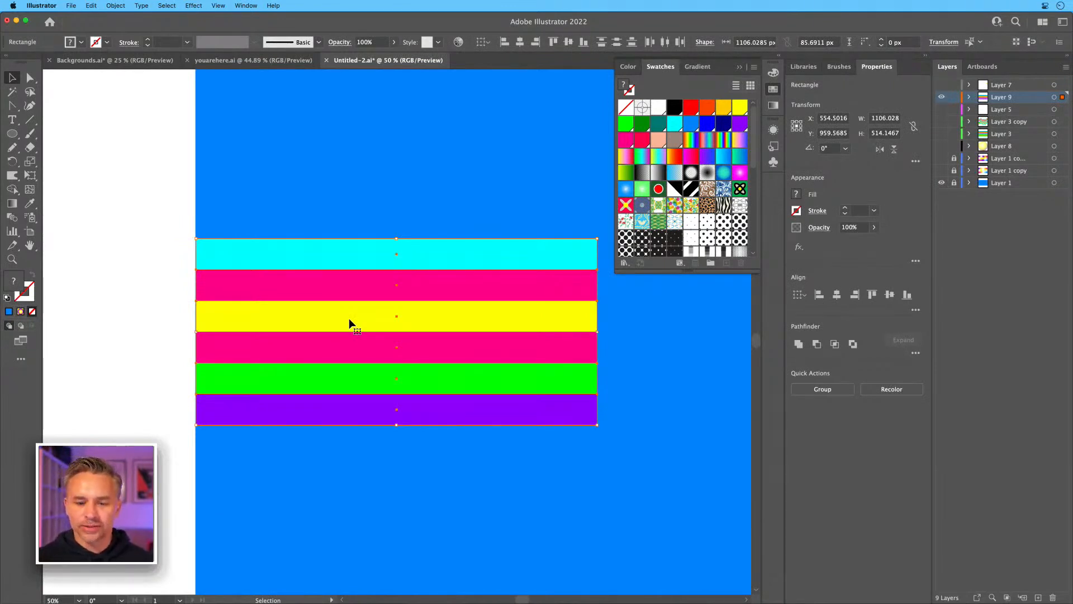
pyautogui.moveTo(196, 332); pyautogui.dragTo(358, 332)
pyautogui.moveTo(479, 239); pyautogui.dragTo(423, 251)
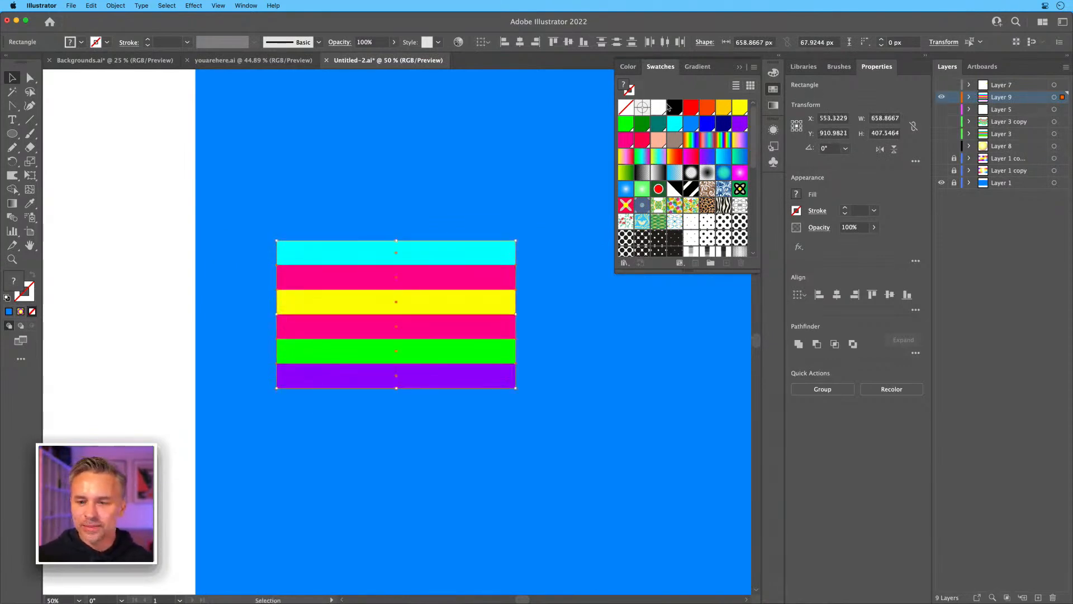
# Make a new Pattern Brush from the six small strips.
pyautogui.click(837, 67)
pyautogui.scroll(-5, 882, 406)
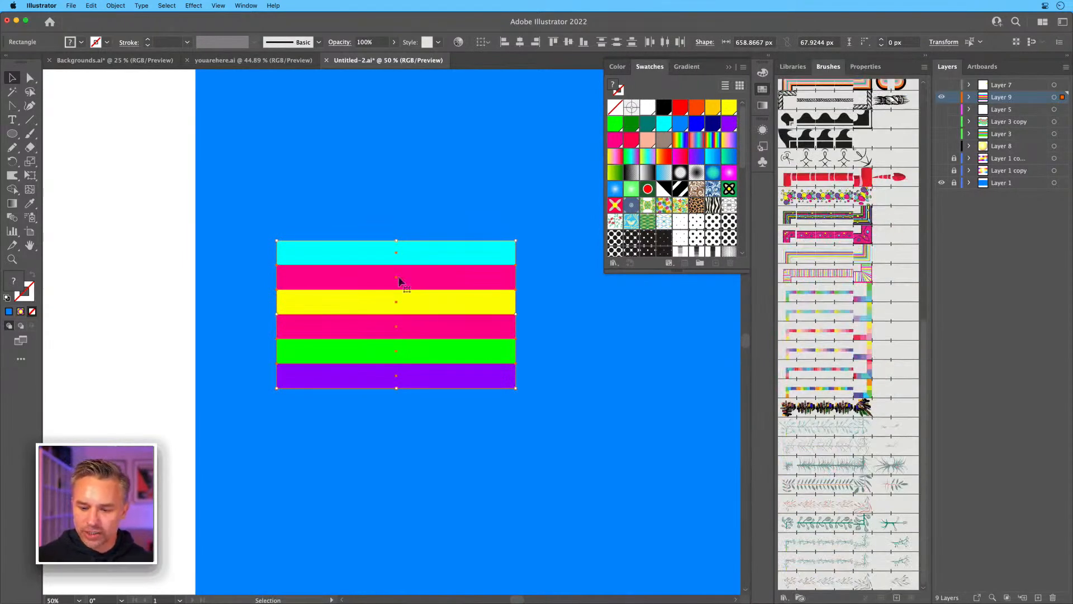
pyautogui.moveTo(453, 265)
pyautogui.mouseDown()
pyautogui.moveTo(771, 511)
pyautogui.moveTo(856, 534)
pyautogui.mouseUp()
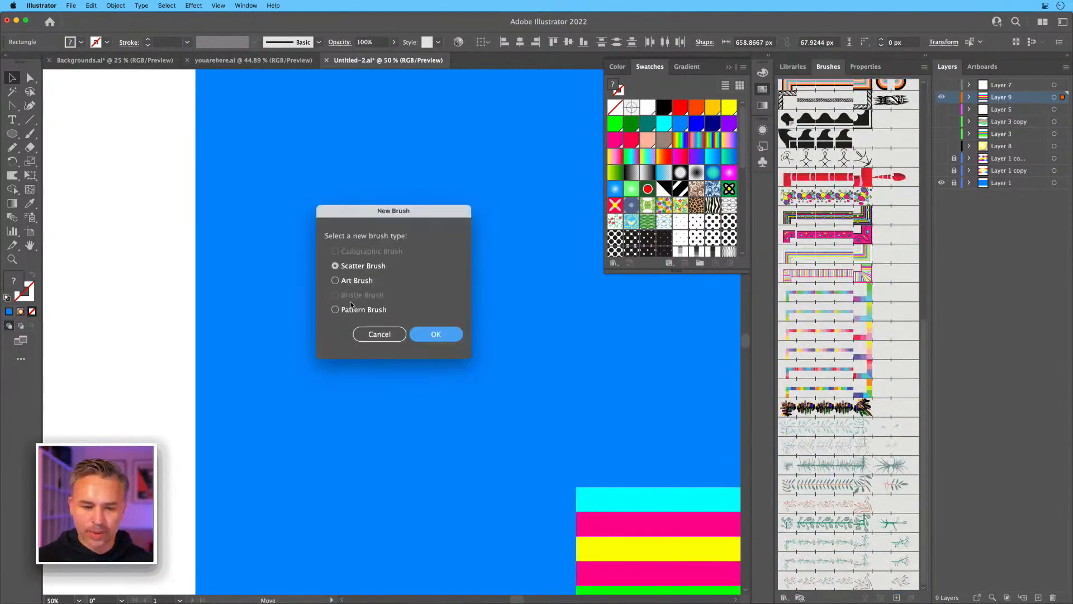
pyautogui.click(352, 284)
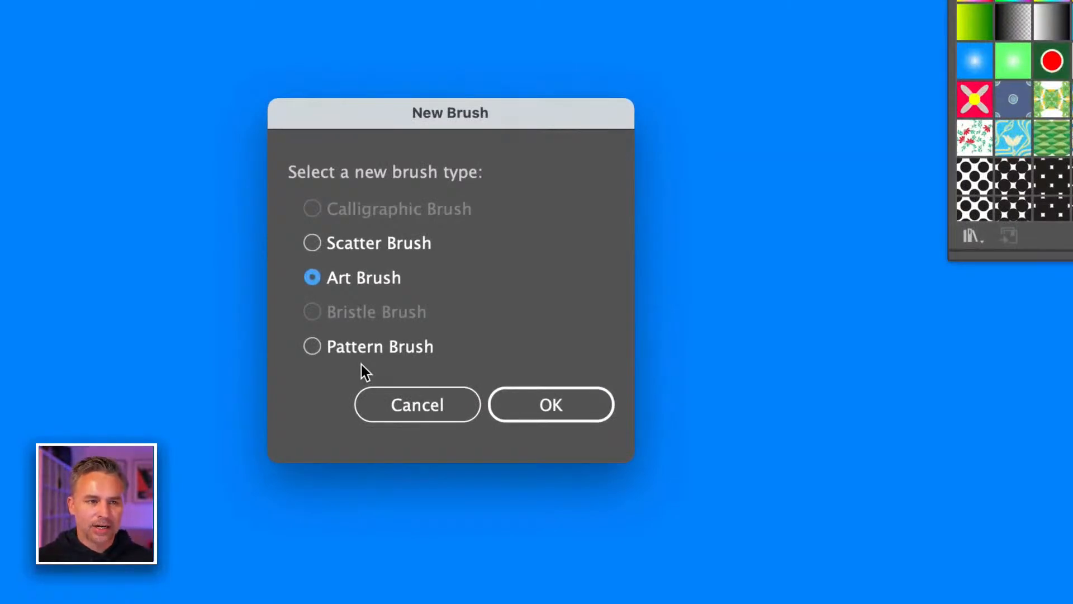
pyautogui.click(366, 348)
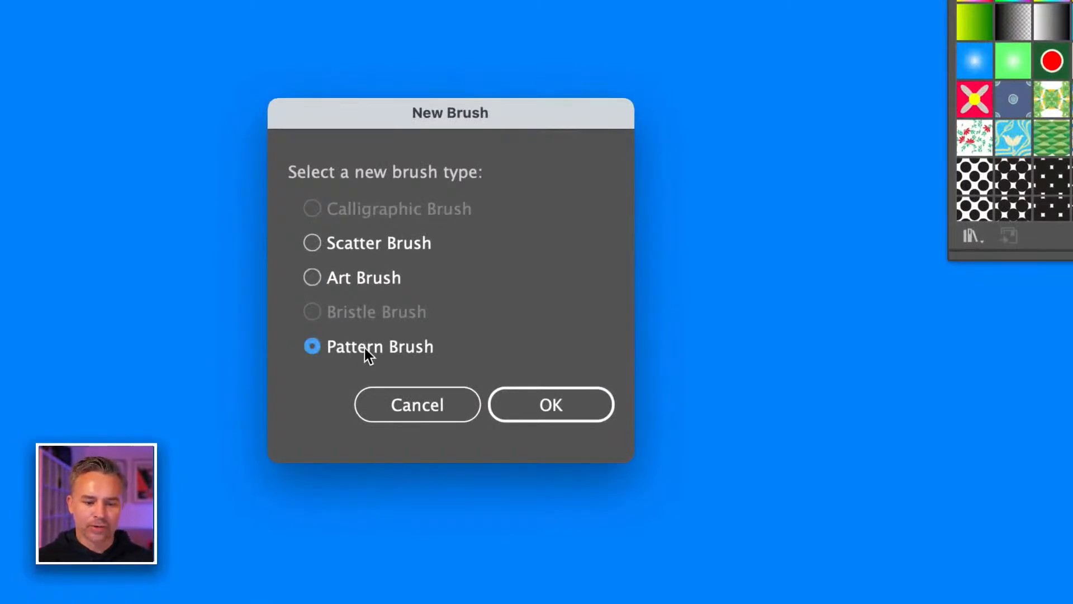
pyautogui.click(555, 405)
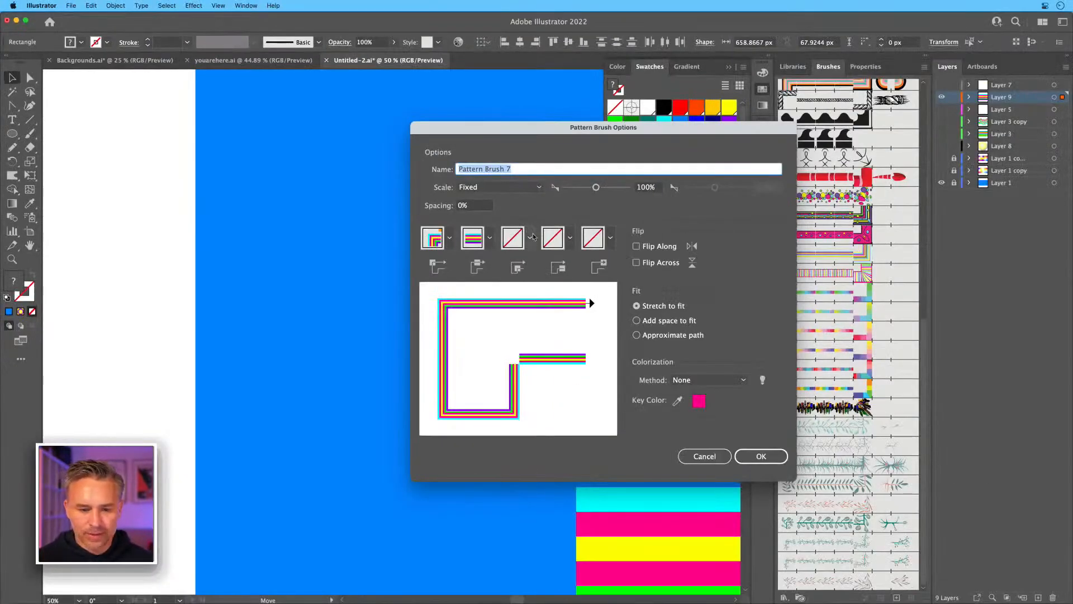
# Assign a striped inner corner tile to the new pattern brush and accept its options.
pyautogui.click(530, 238)
pyautogui.click(440, 334)
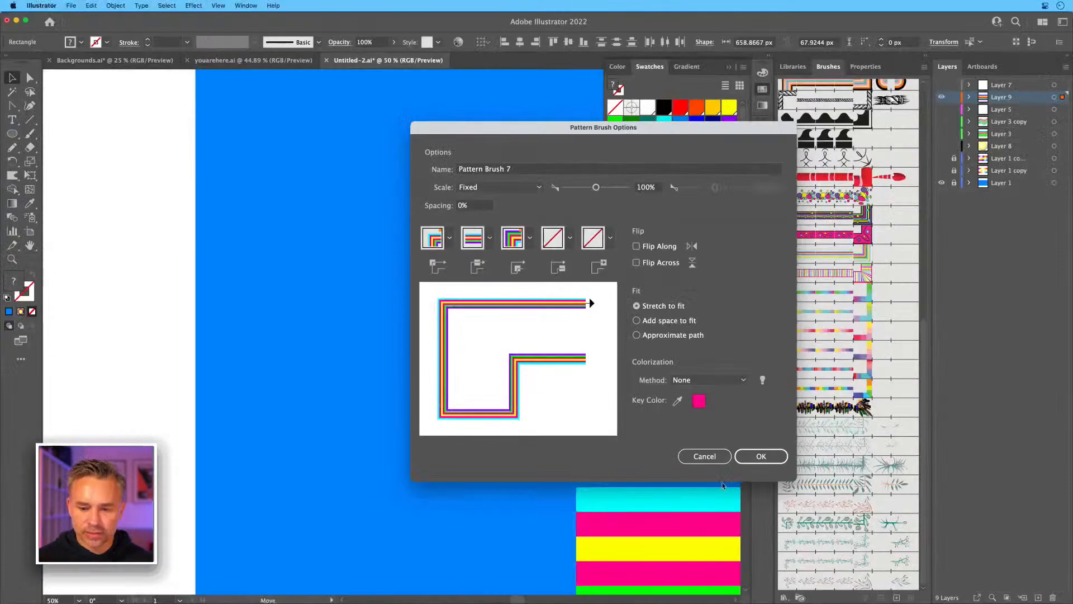
pyautogui.click(777, 456)
# Move the source strips off the artboard beside its left edge and collapse the swatches.
pyautogui.moveTo(697, 486)
pyautogui.mouseDown()
pyautogui.moveTo(398, 240)
pyautogui.moveTo(59, 244)
pyautogui.mouseUp()
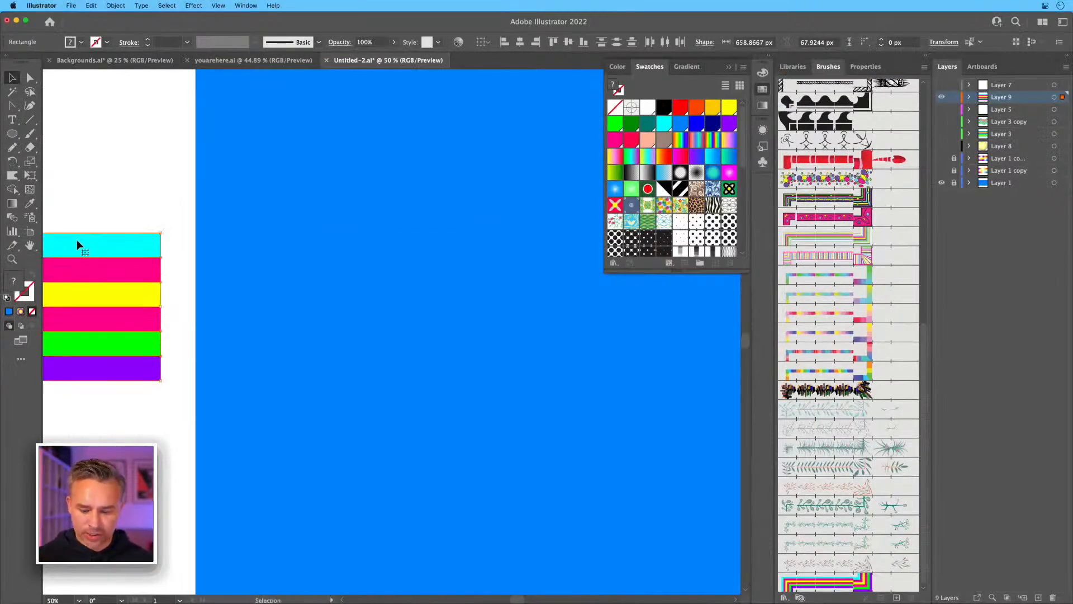
pyautogui.press('super+minus')
pyautogui.moveTo(367, 275); pyautogui.dragTo(107, 312)
pyautogui.moveTo(314, 273); pyautogui.dragTo(278, 274)
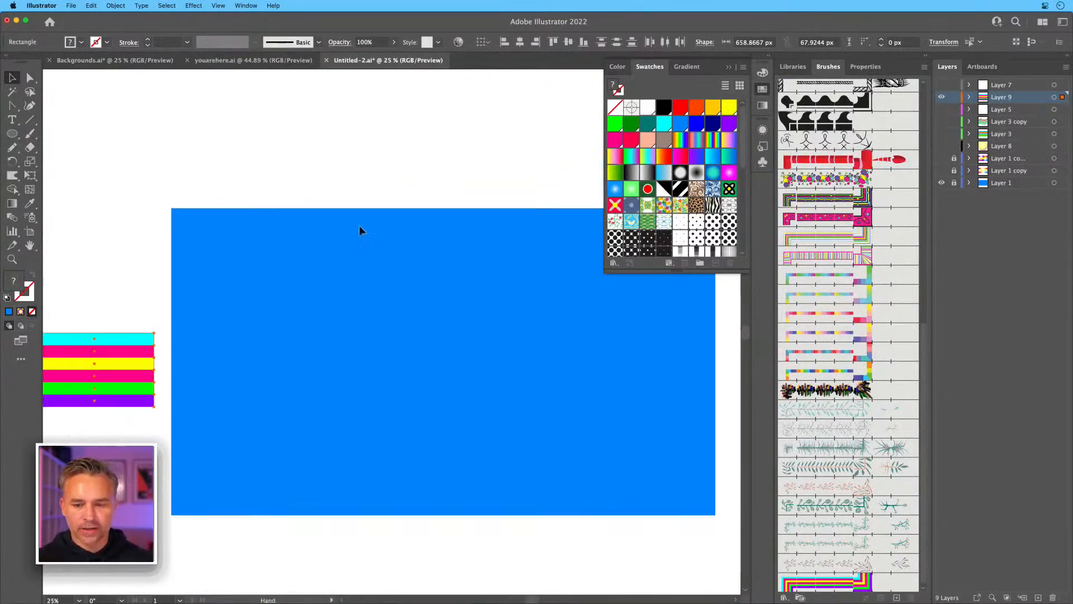
pyautogui.click(729, 67)
pyautogui.moveTo(504, 139)
pyautogui.mouseDown()
pyautogui.moveTo(517, 147)
pyautogui.moveTo(503, 143)
pyautogui.mouseUp()
# Draw a rounded square about 1212 x 1212 px with 12 px corners in the lower middle of the blue background.
pyautogui.click(12, 134)
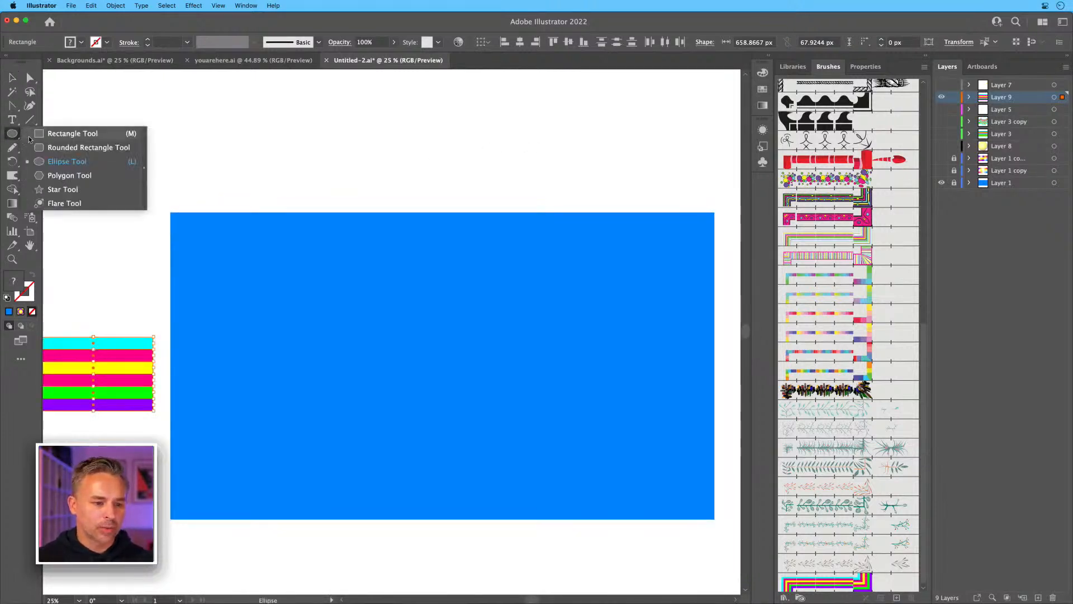
pyautogui.click(73, 147)
pyautogui.moveTo(346, 295); pyautogui.dragTo(565, 514)
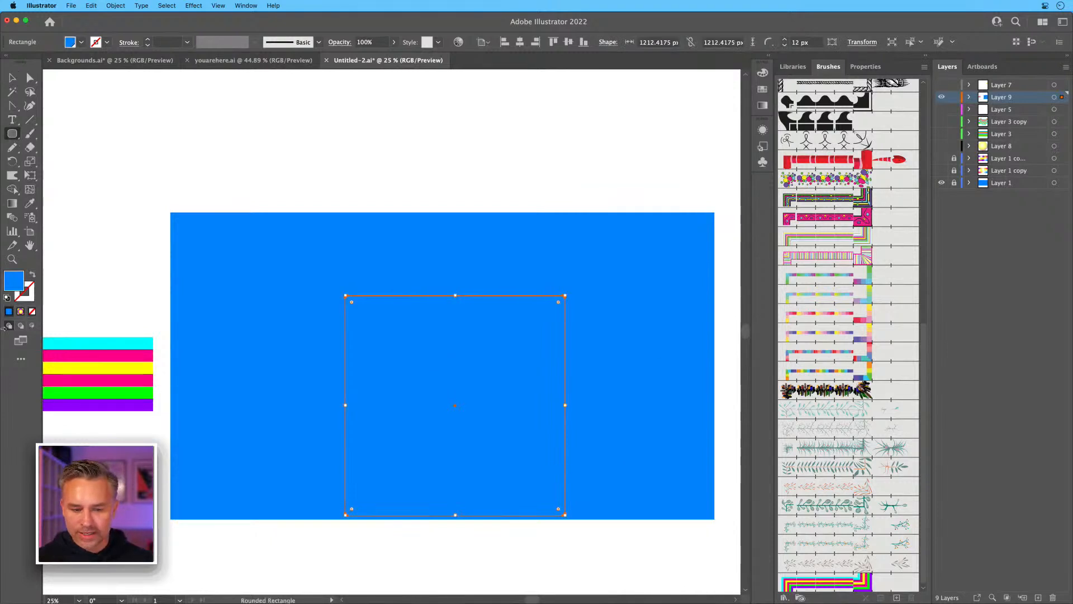
# Swap the rounded square's fill and stroke, and apply the striped pattern brush to its outline.
pyautogui.click(32, 274)
pyautogui.click(32, 290)
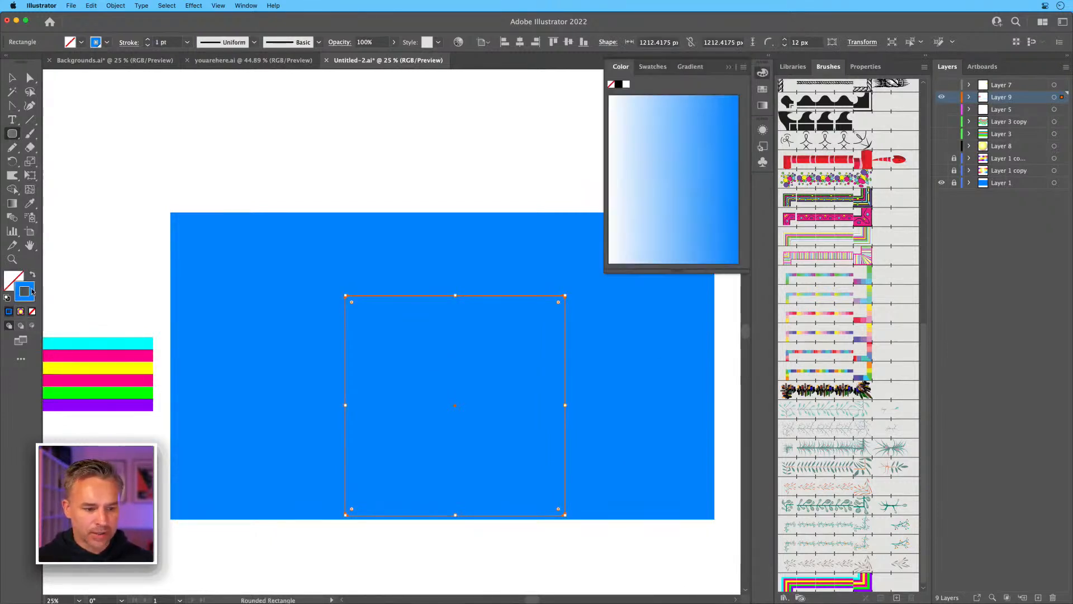
pyautogui.click(847, 584)
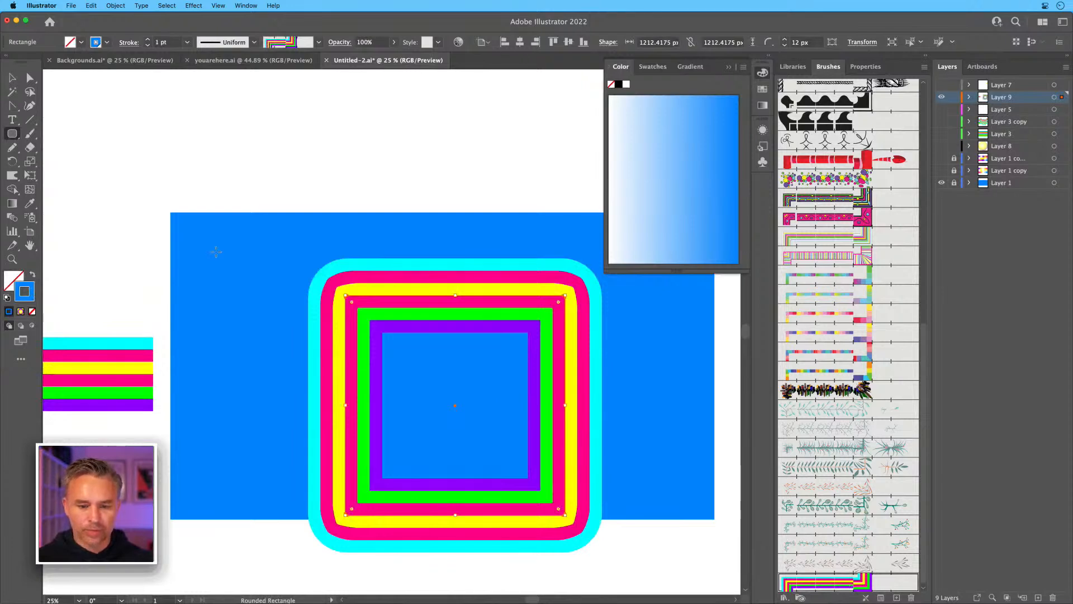
# Round the striped square's corners to a radius of about 365 px and move the shape towards the artboard's left edge.
pyautogui.press('cmd+=')
pyautogui.scroll(2, 251, 246)
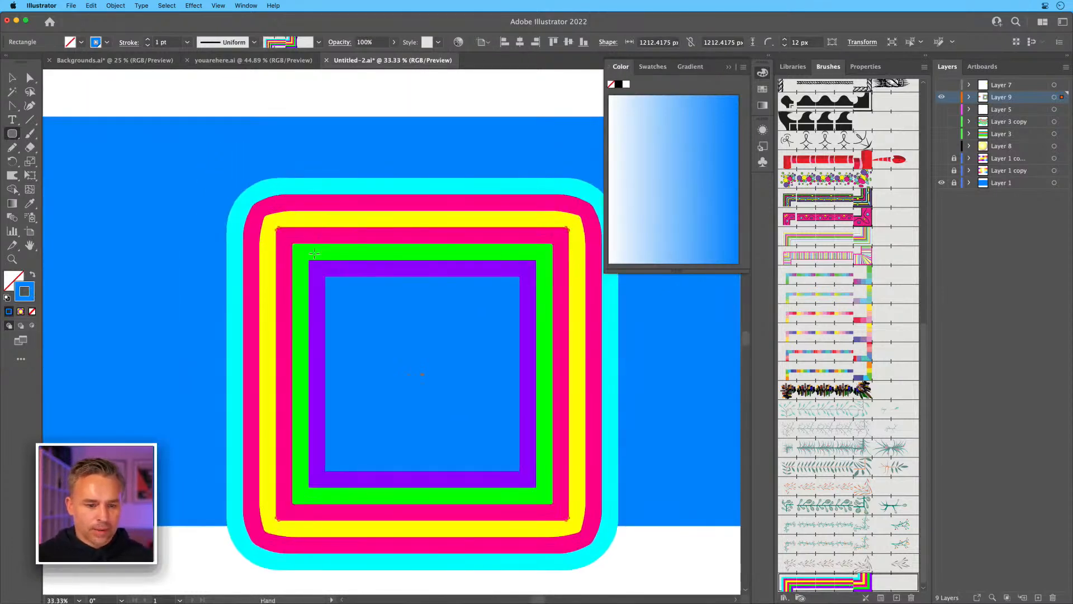
pyautogui.moveTo(282, 233); pyautogui.dragTo(344, 271)
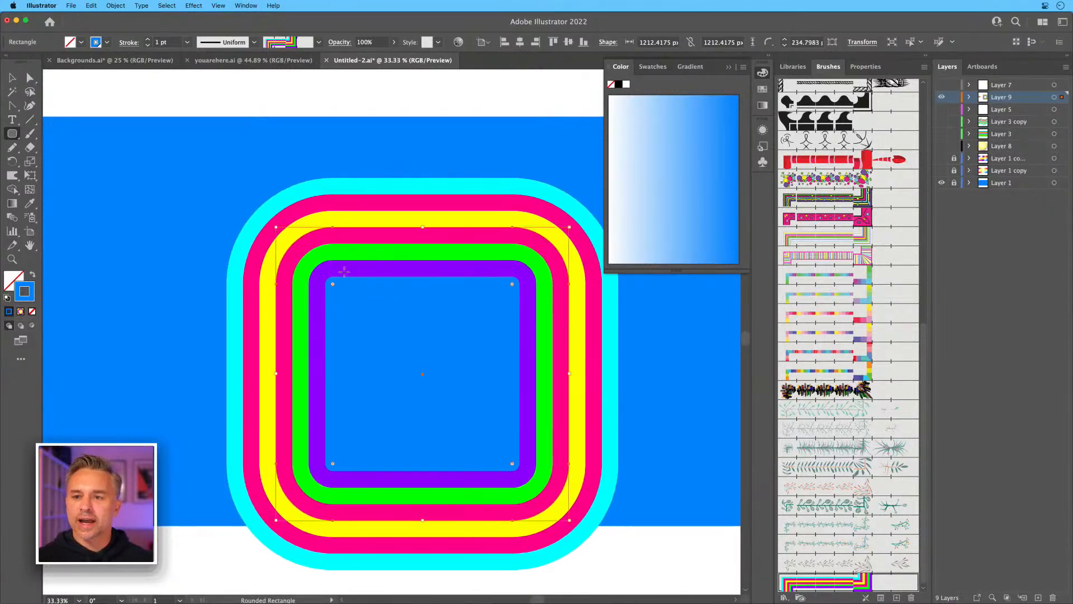
pyautogui.click(729, 68)
pyautogui.hscroll(-5, 396, 216)
pyautogui.scroll(-2, 395, 216)
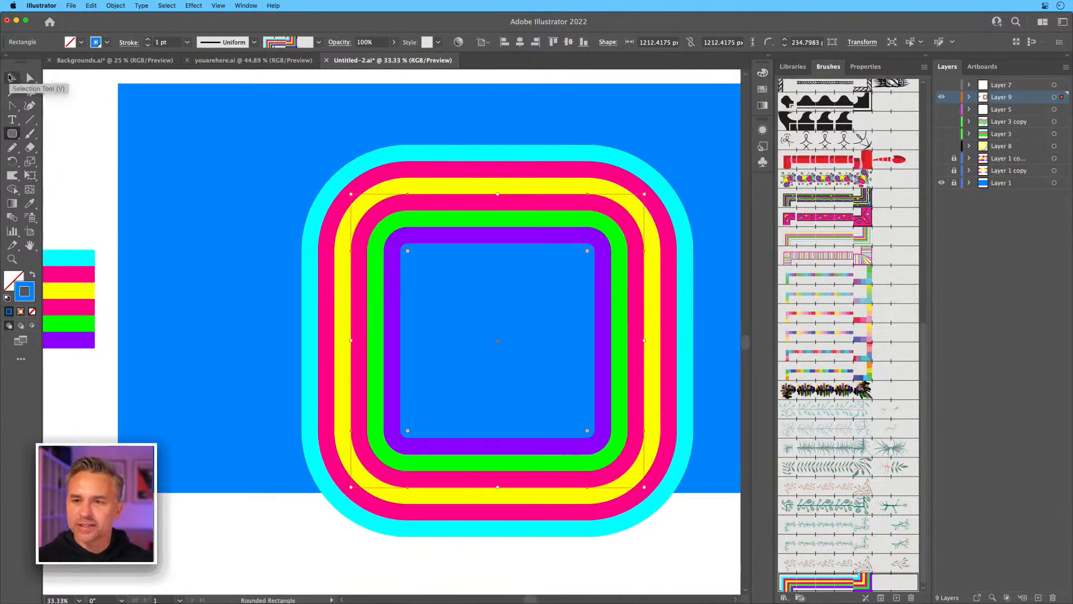
pyautogui.moveTo(406, 249); pyautogui.dragTo(439, 281)
pyautogui.click(12, 77)
pyautogui.moveTo(498, 203); pyautogui.dragTo(377, 197)
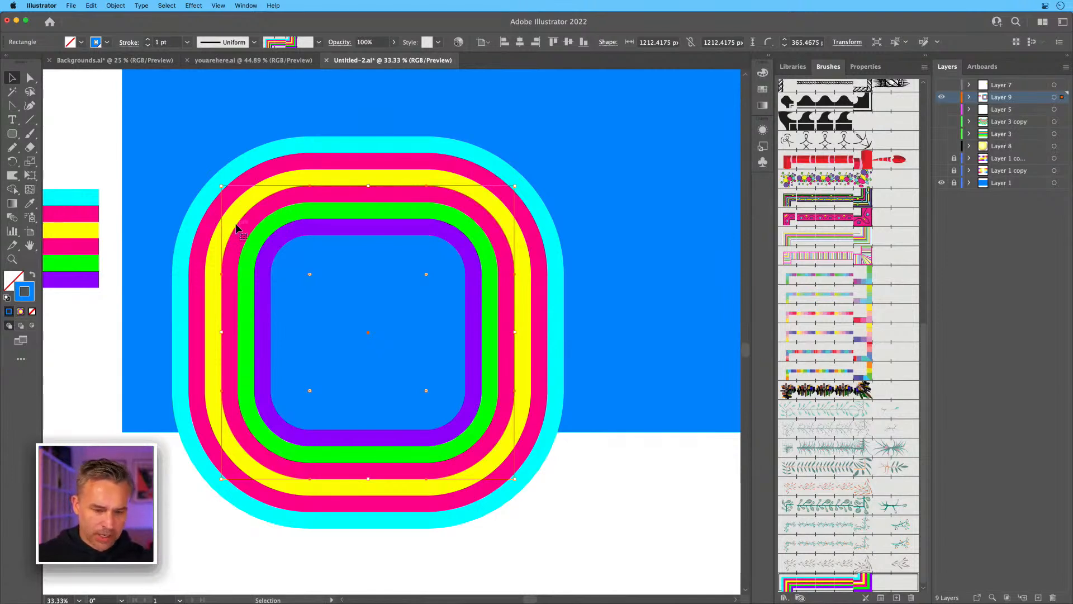
# Change Layer 9's selection colour to Light Blue in its layer options.
pyautogui.doubleClick(1033, 99)
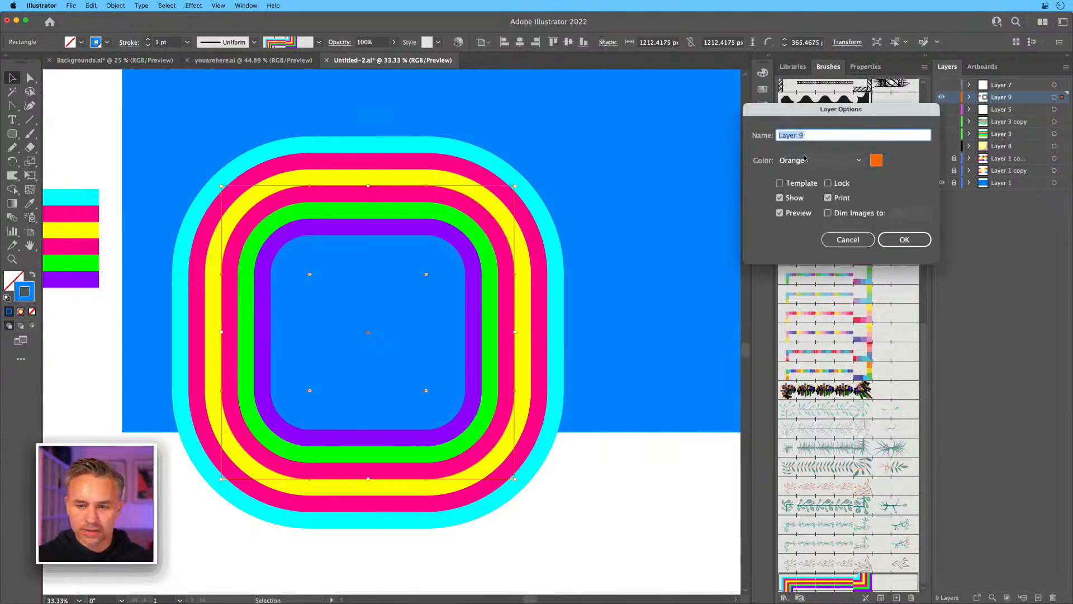
pyautogui.click(822, 161)
pyautogui.click(814, 240)
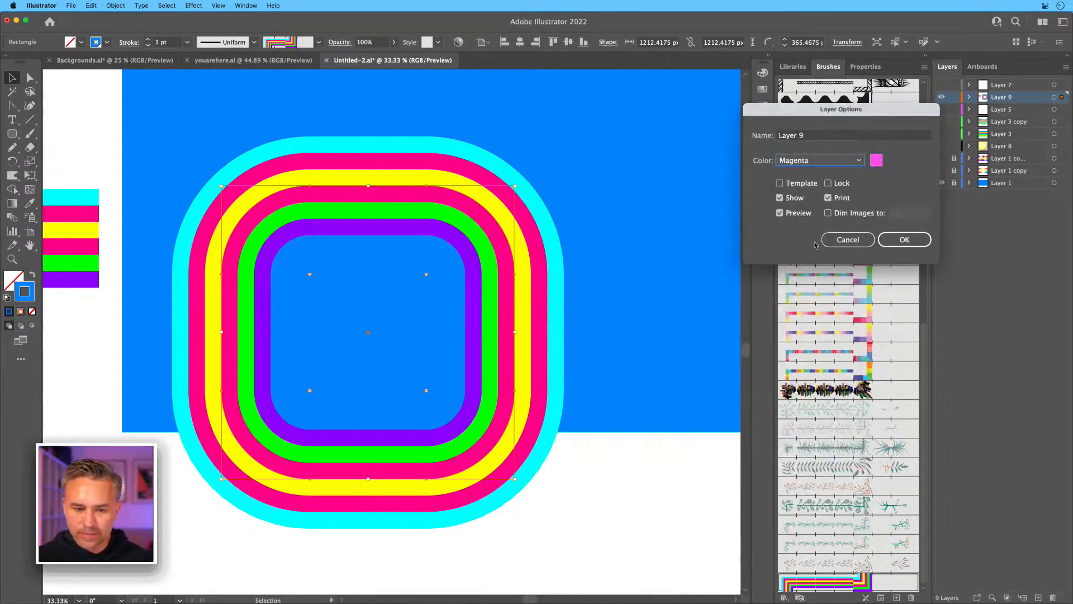
pyautogui.click(820, 161)
pyautogui.click(816, 188)
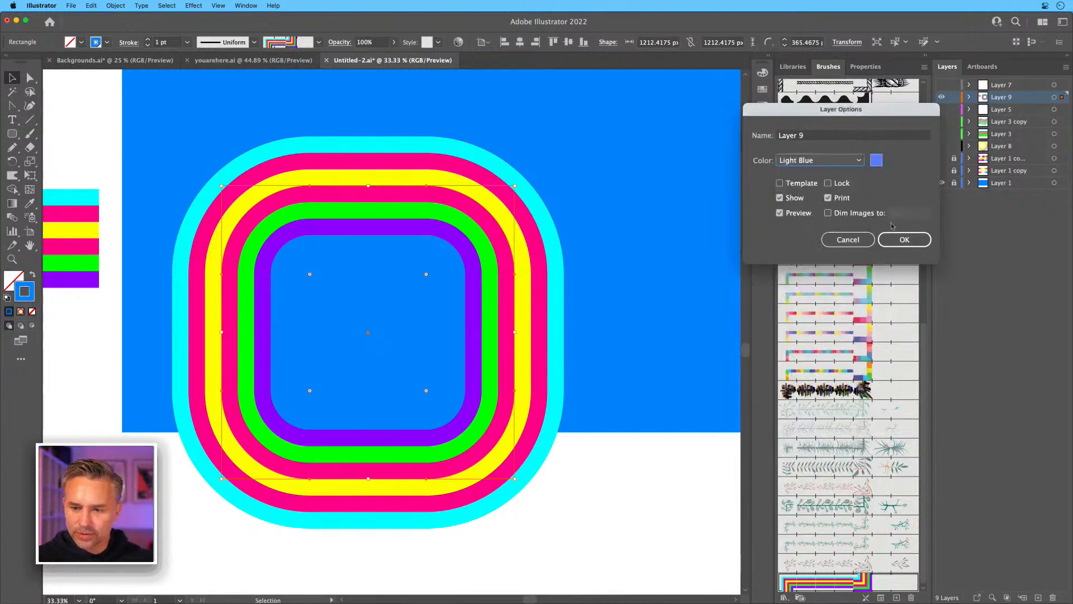
pyautogui.click(908, 240)
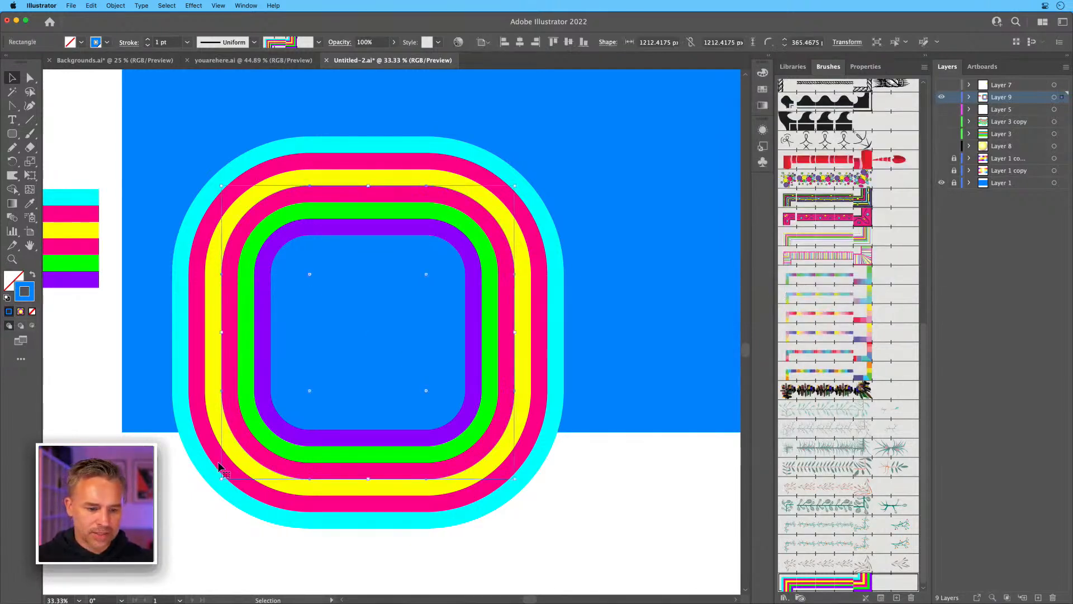
# Duplicate the striped square and place the copy up and to the right, overlapping the original's upper corner.
pyautogui.moveTo(223, 380); pyautogui.dragTo(699, 380)
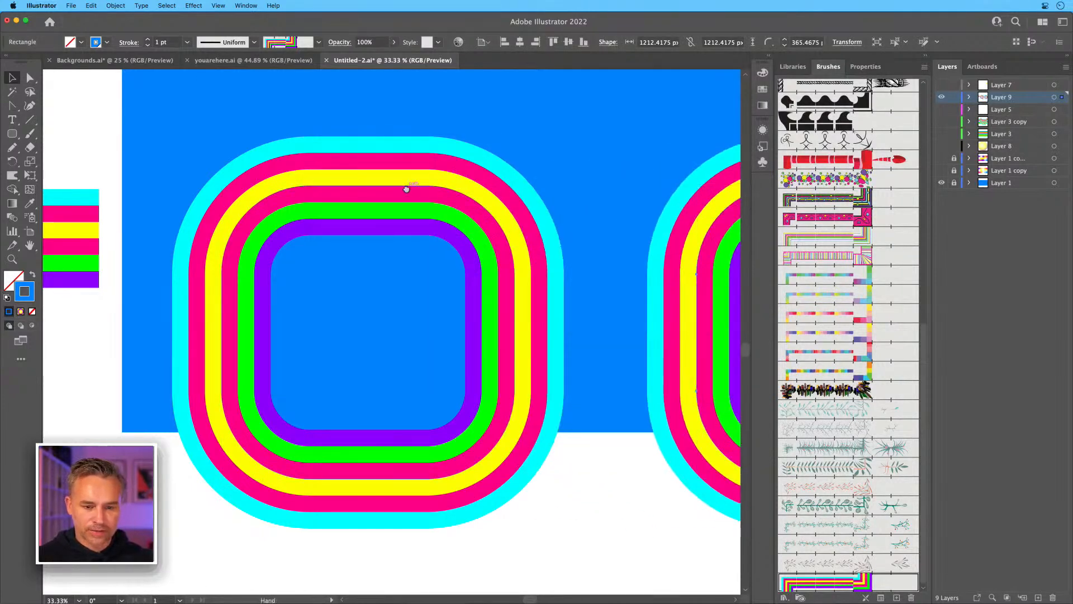
pyautogui.moveTo(406, 189); pyautogui.dragTo(278, 214)
pyautogui.moveTo(582, 305); pyautogui.dragTo(236, 132)
pyautogui.moveTo(135, 136); pyautogui.dragTo(320, 199)
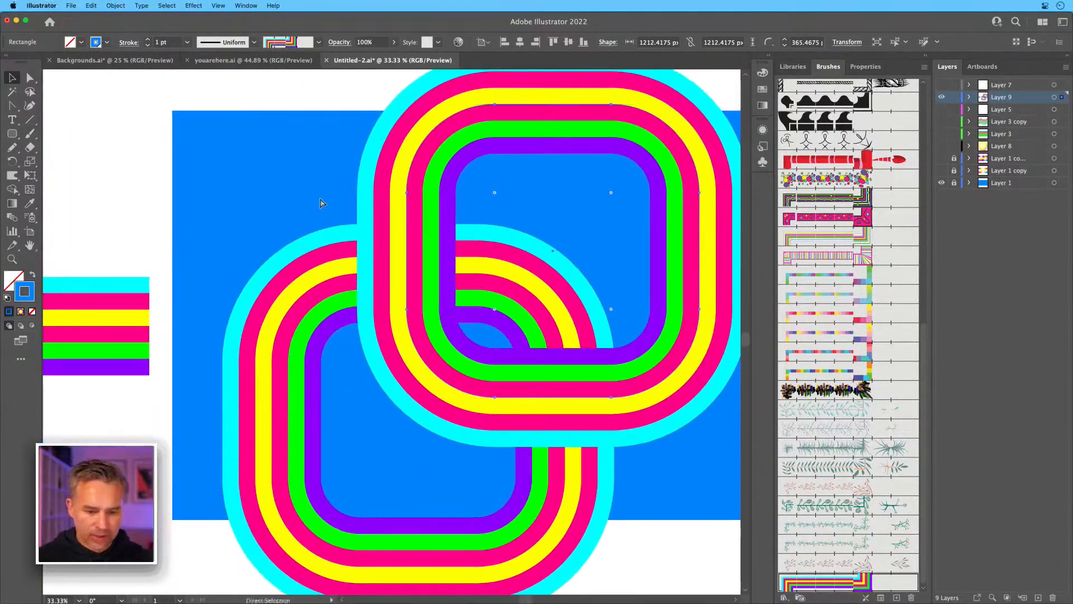
# Try to open the copied square by deleting an anchor point on its left side where it crosses the original.
pyautogui.press('super+plus')
pyautogui.moveTo(332, 234); pyautogui.dragTo(518, 61)
pyautogui.moveTo(319, 370); pyautogui.dragTo(325, 379)
pyautogui.moveTo(330, 213); pyautogui.dragTo(341, 409)
pyautogui.click(30, 78)
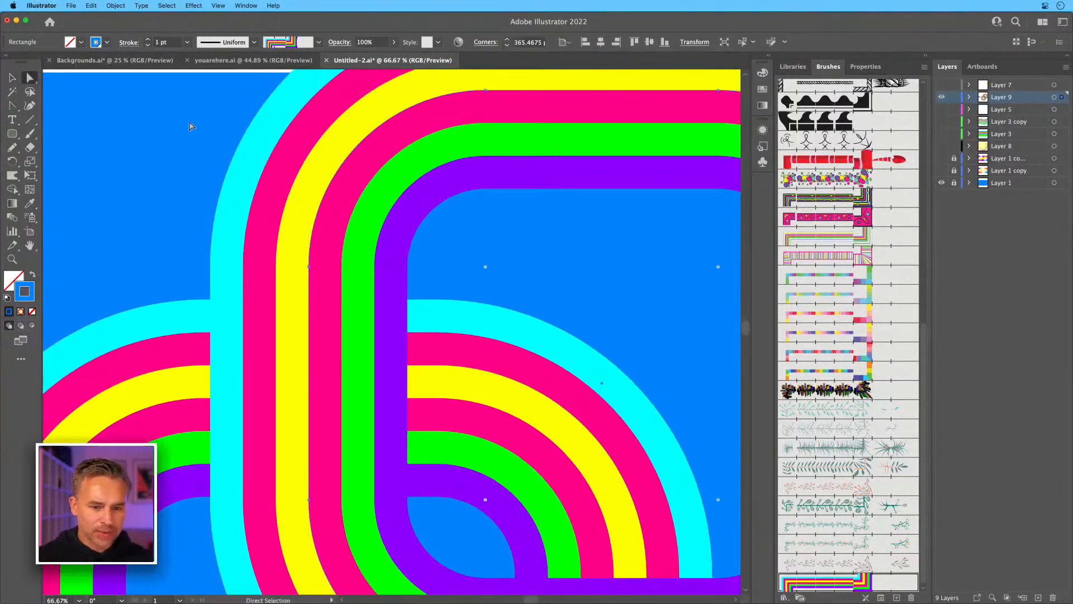
pyautogui.click(309, 267)
pyautogui.press('Delete')
pyautogui.moveTo(294, 272); pyautogui.dragTo(295, 128)
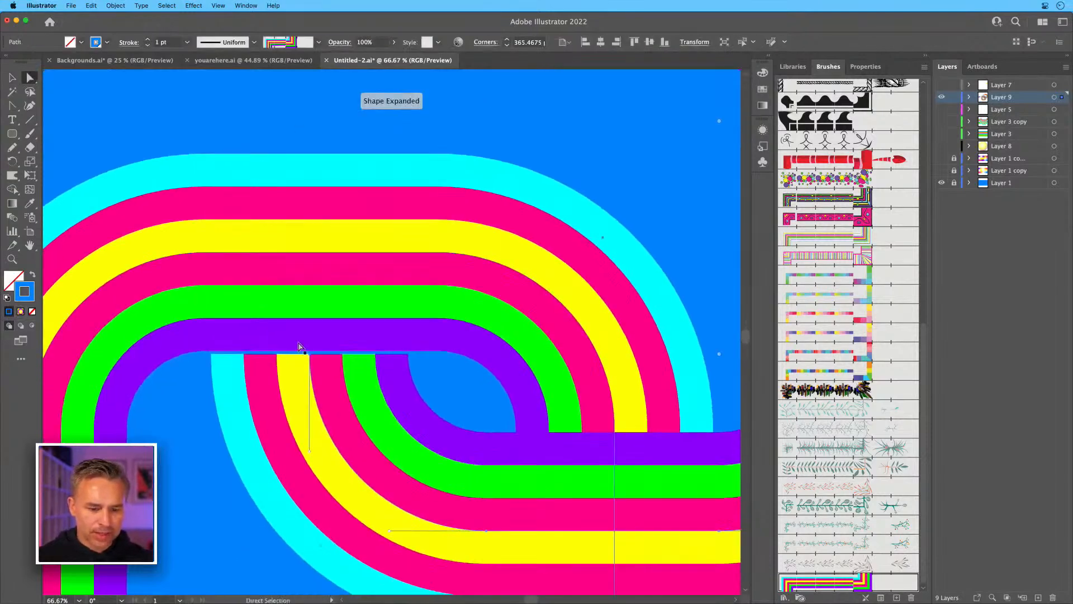
# Nudge the opened square up 6 px to bring its cut end against the original's inner band.
pyautogui.click(12, 78)
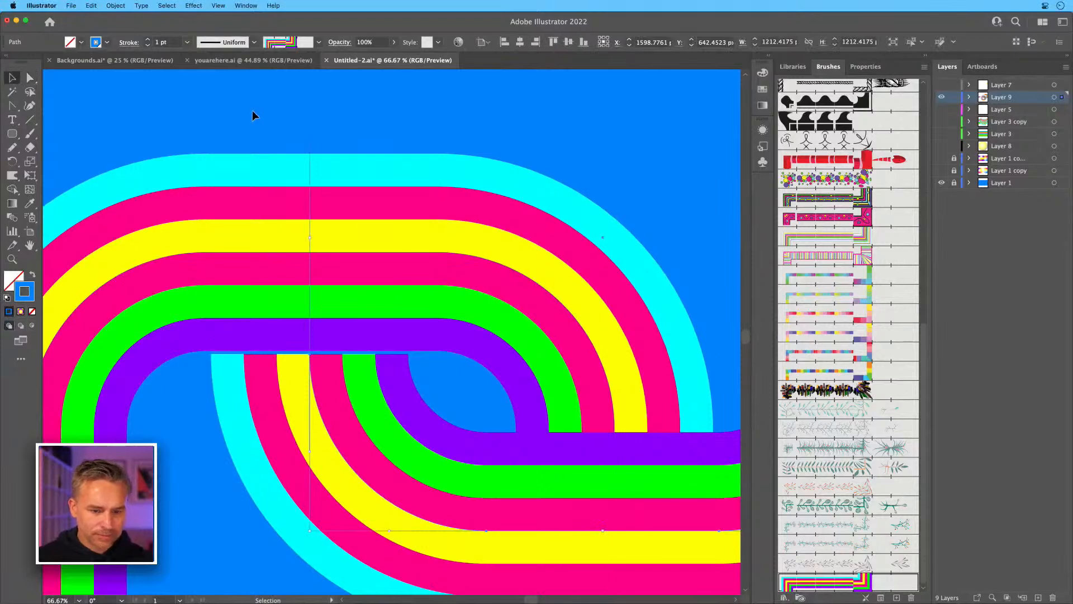
pyautogui.press('Up')
pyautogui.press('Up')
pyautogui.press('Up')
pyautogui.press('Up')
pyautogui.press('Up')
pyautogui.press('Up')
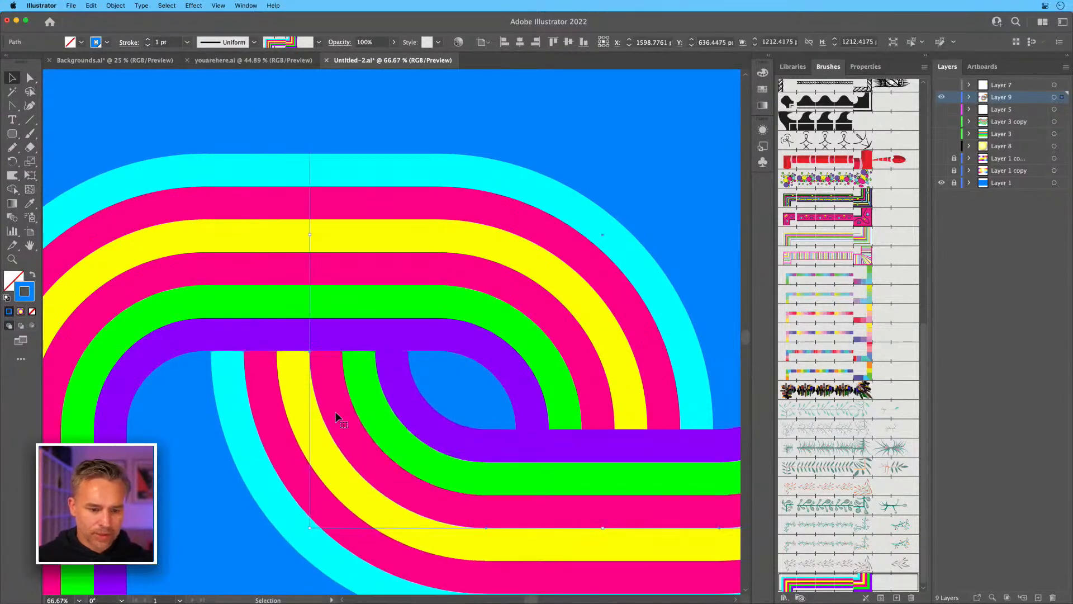
# Undo the nudges and the anchor point deletion, and shift the restored square slightly down and right.
pyautogui.press('super+minus')
pyautogui.press('super+minus')
pyautogui.moveTo(280, 324); pyautogui.dragTo(429, 413)
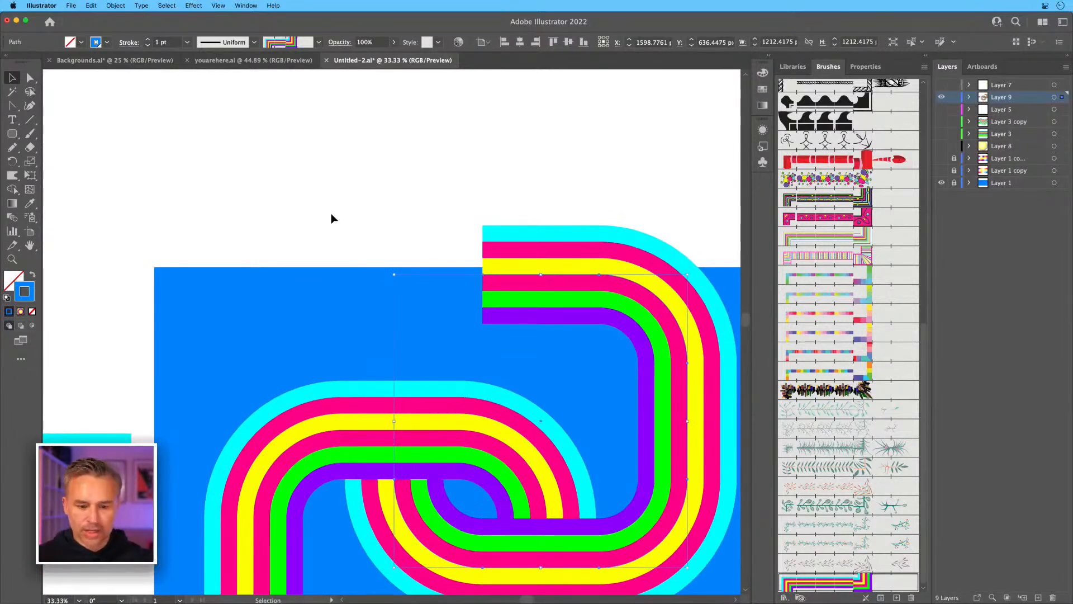
pyautogui.press('a')
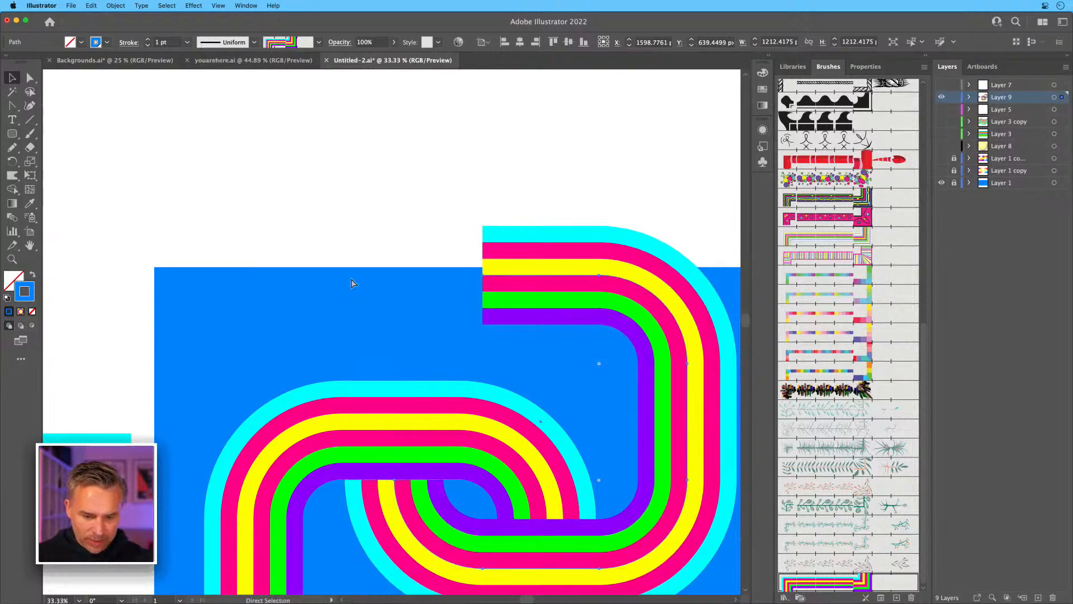
pyautogui.press('super+z')
pyautogui.press('v')
pyautogui.moveTo(373, 315)
pyautogui.mouseDown()
pyautogui.moveTo(386, 319)
pyautogui.moveTo(376, 317)
pyautogui.mouseUp()
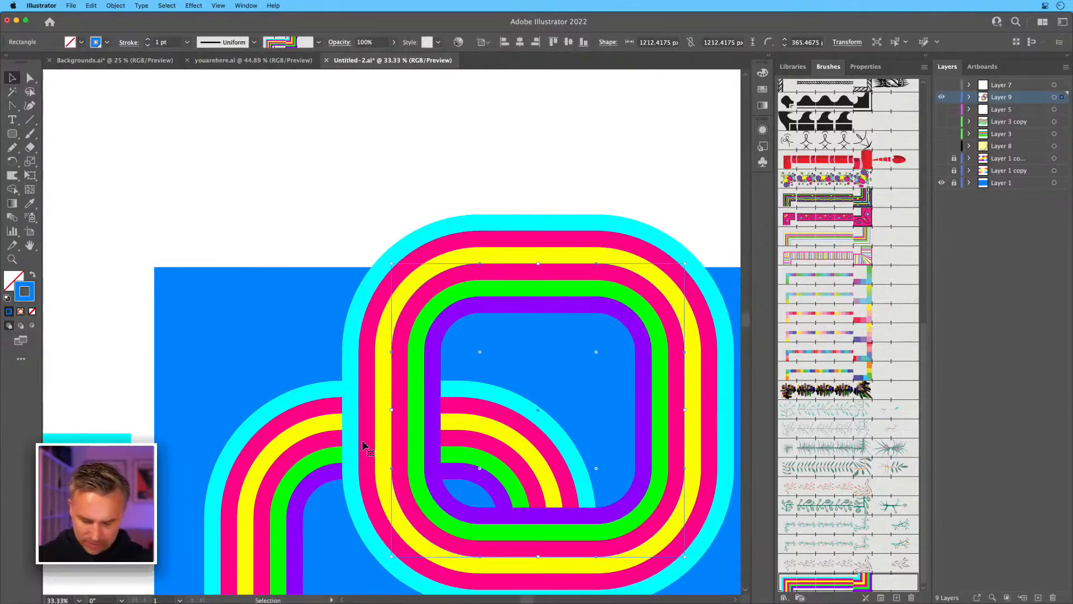
# Add an anchor point on the upper square's left side, just above the crossing, and delete the segment over the lower square.
pyautogui.press('+')
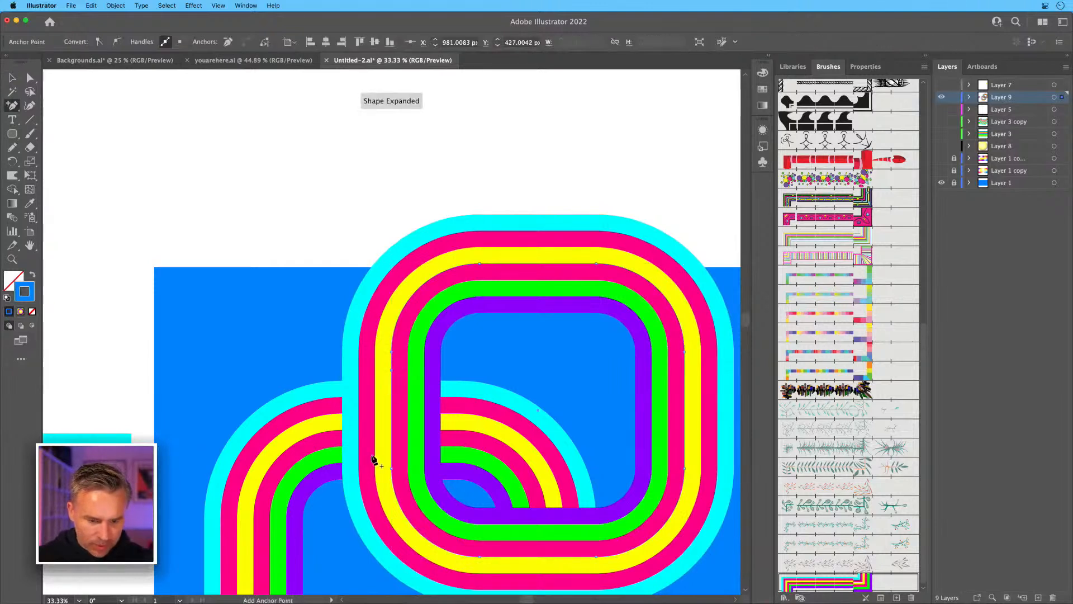
pyautogui.click(30, 78)
pyautogui.click(300, 320)
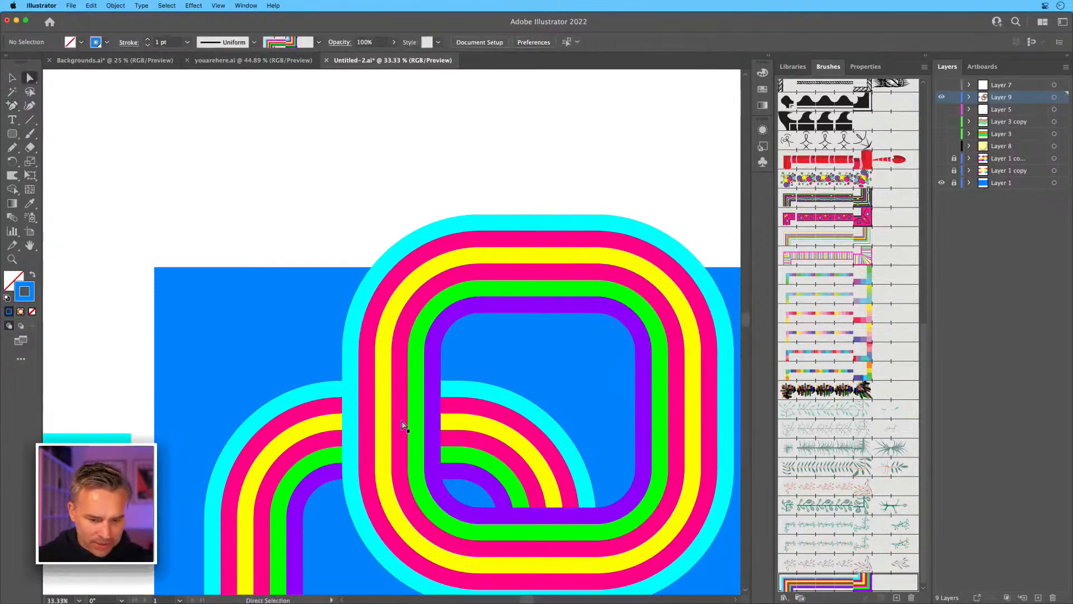
pyautogui.click(393, 423)
pyautogui.press('Delete')
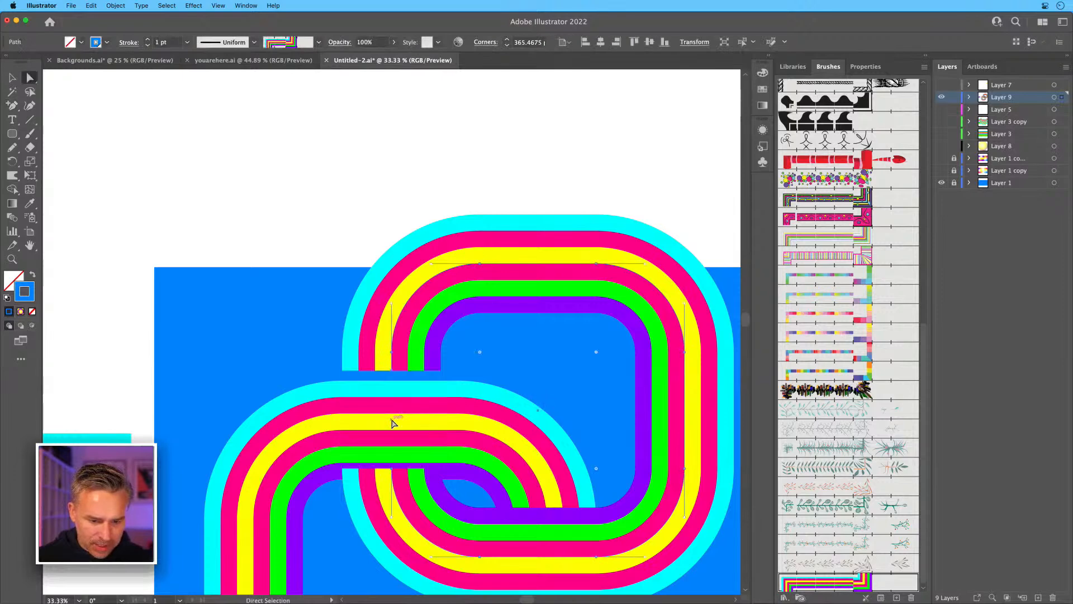
# Move the opened square slightly down and right so its cut ends meet the edges of the lower square's band.
pyautogui.press('super+=')
pyautogui.moveTo(325, 363); pyautogui.dragTo(544, 333)
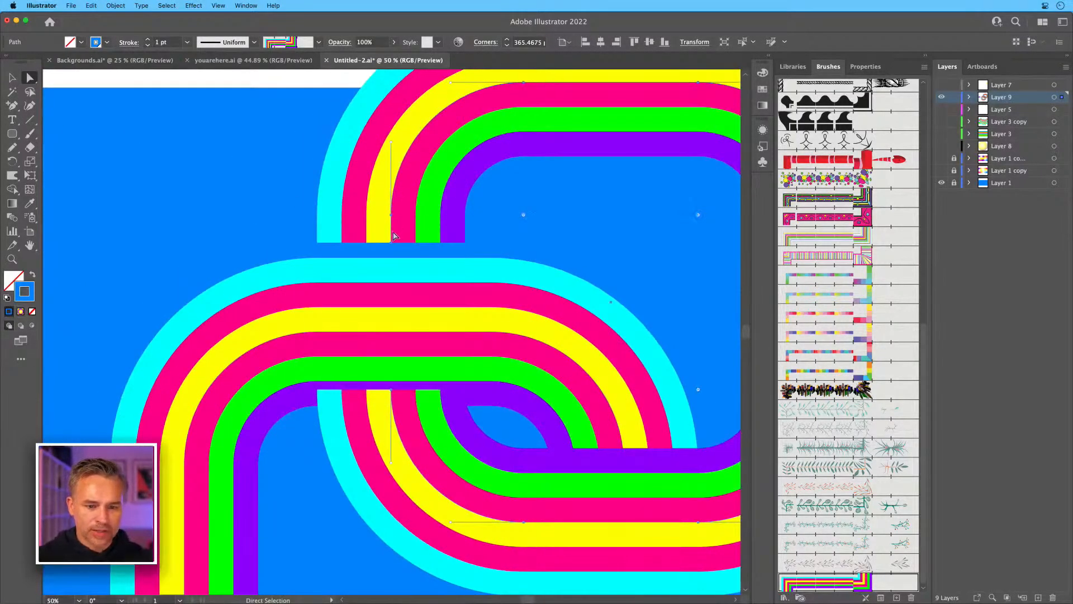
pyautogui.click(12, 78)
pyautogui.moveTo(355, 190); pyautogui.dragTo(367, 206)
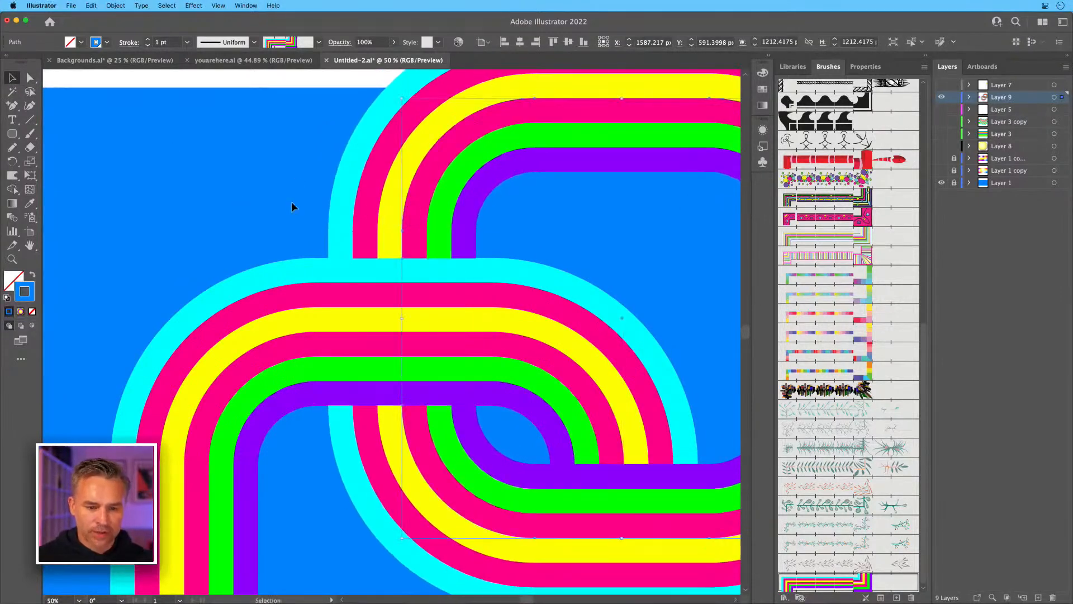
pyautogui.press('super+minus')
pyautogui.press('super+minus')
pyautogui.press('super+minus')
pyautogui.moveTo(235, 197); pyautogui.dragTo(362, 233)
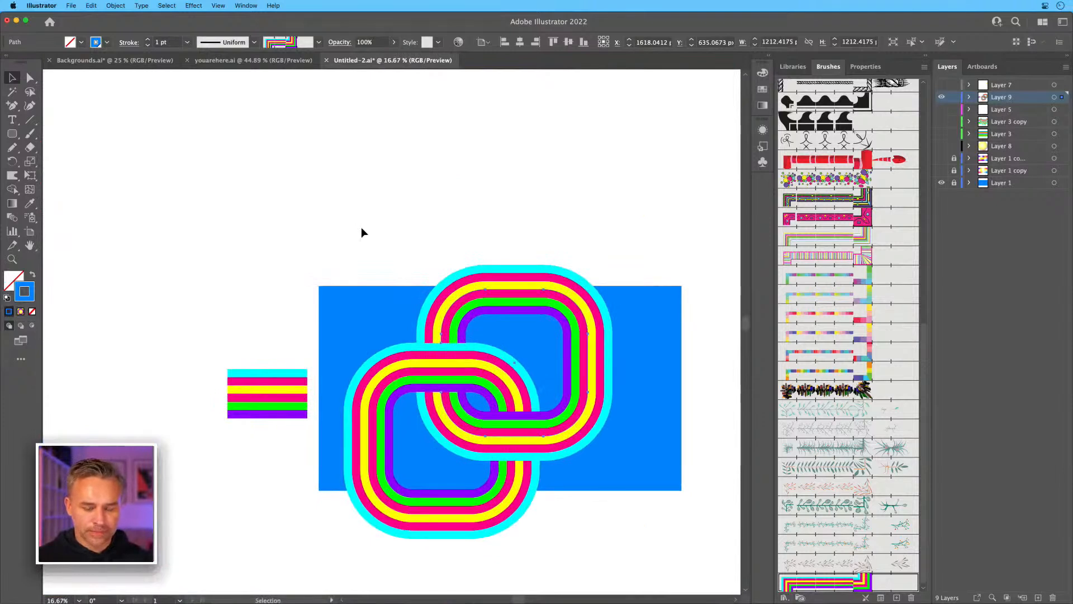
# Try to adjust the corner radius of both interlocked squares together, and deselect everything.
pyautogui.press('a')
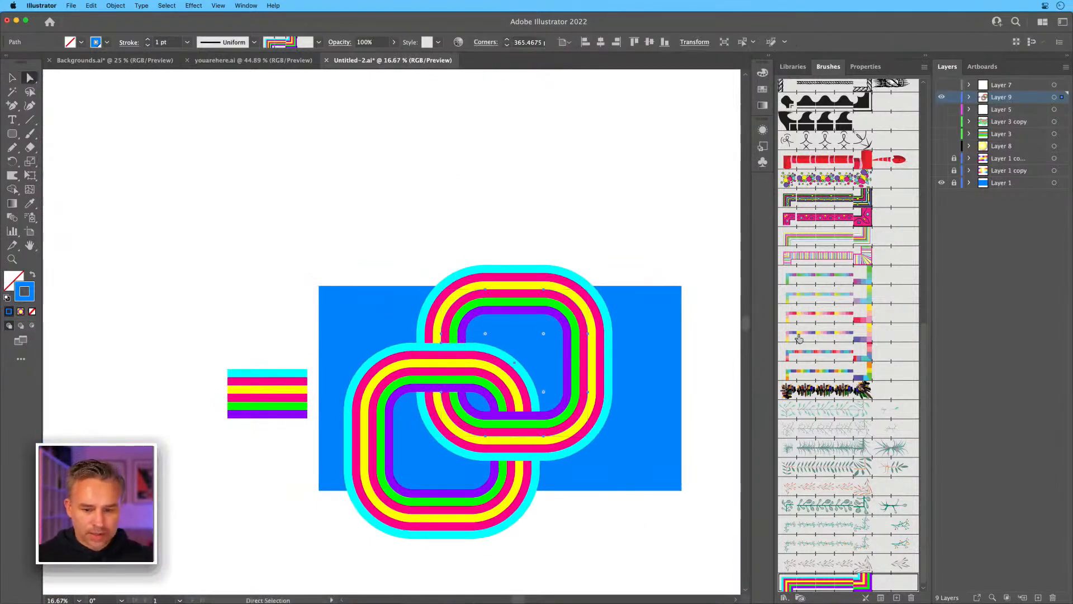
pyautogui.moveTo(334, 252); pyautogui.dragTo(584, 564)
pyautogui.press('super+plus')
pyautogui.press('super+plus')
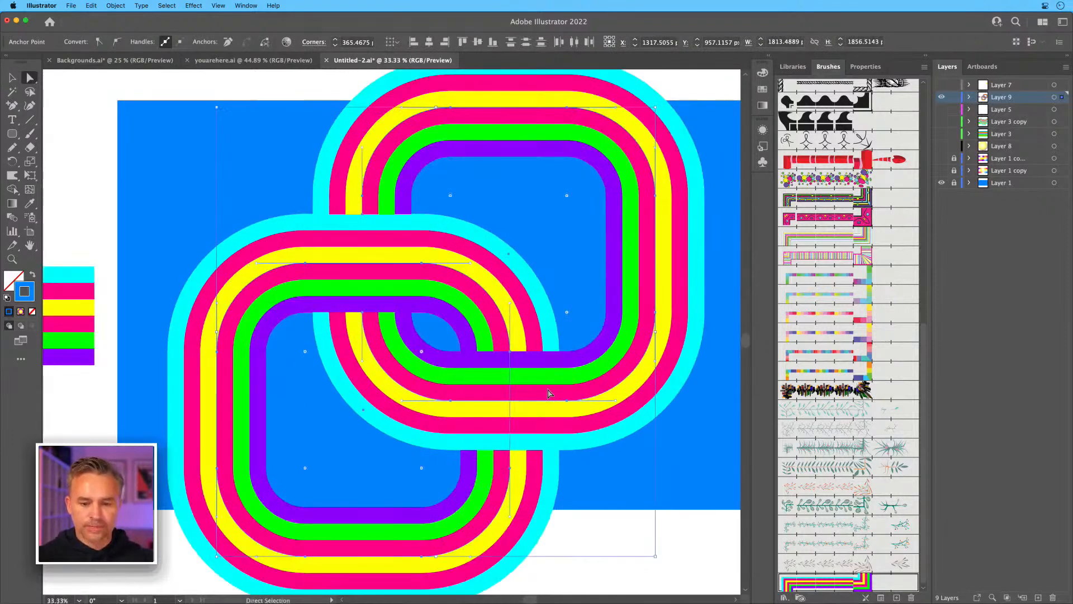
pyautogui.scroll(1, 545, 373)
pyautogui.hscroll(-1, 368, 335)
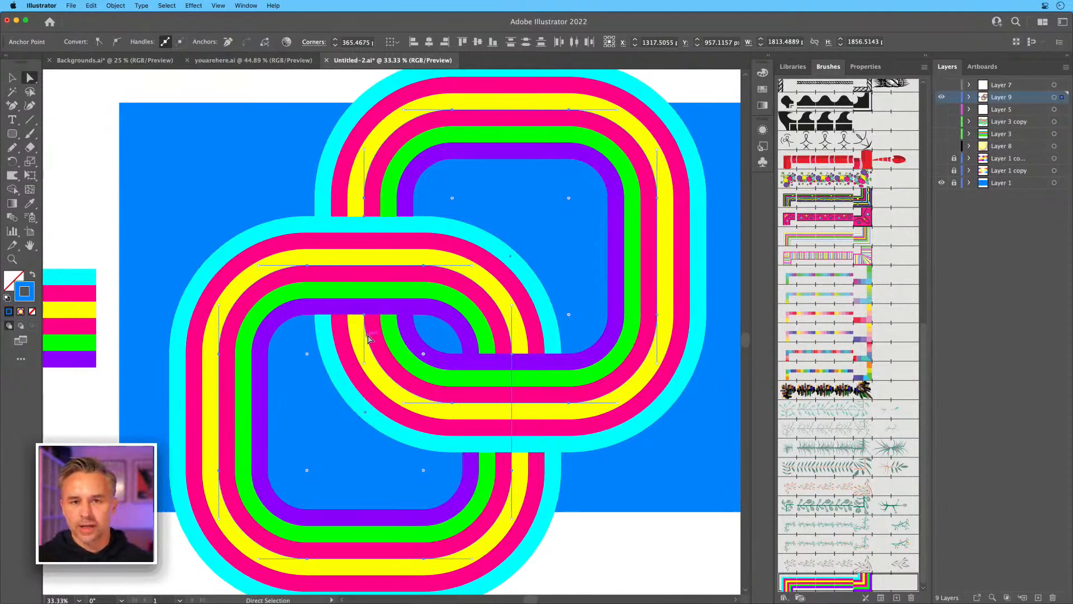
pyautogui.moveTo(569, 199); pyautogui.dragTo(458, 359)
pyautogui.moveTo(458, 360); pyautogui.dragTo(447, 349)
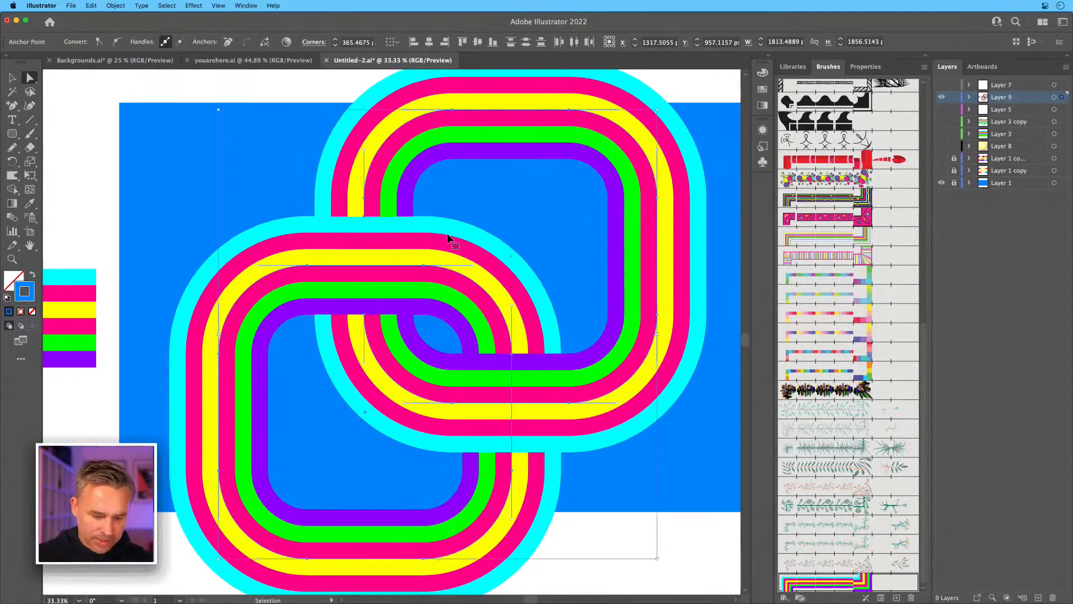
pyautogui.press('super+a')
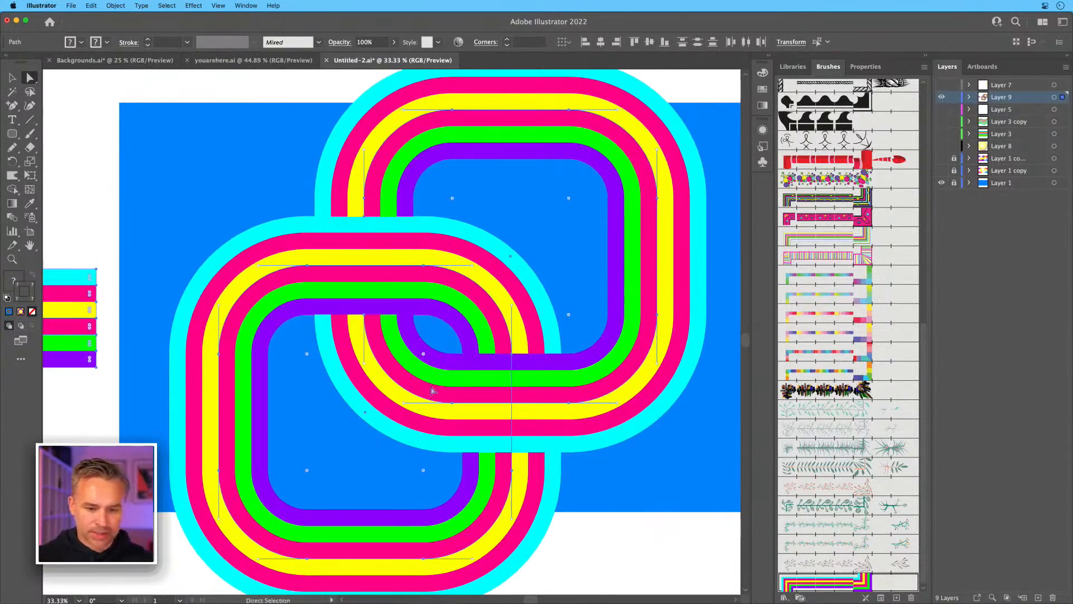
pyautogui.click(11, 78)
pyautogui.click(186, 153)
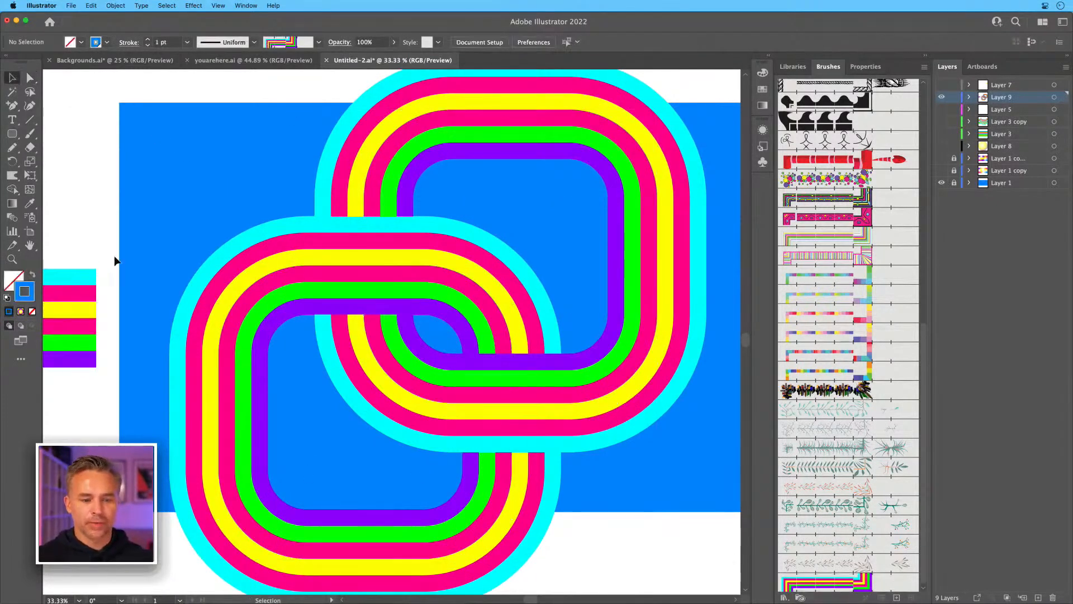
pyautogui.hscroll(5, 527, 184)
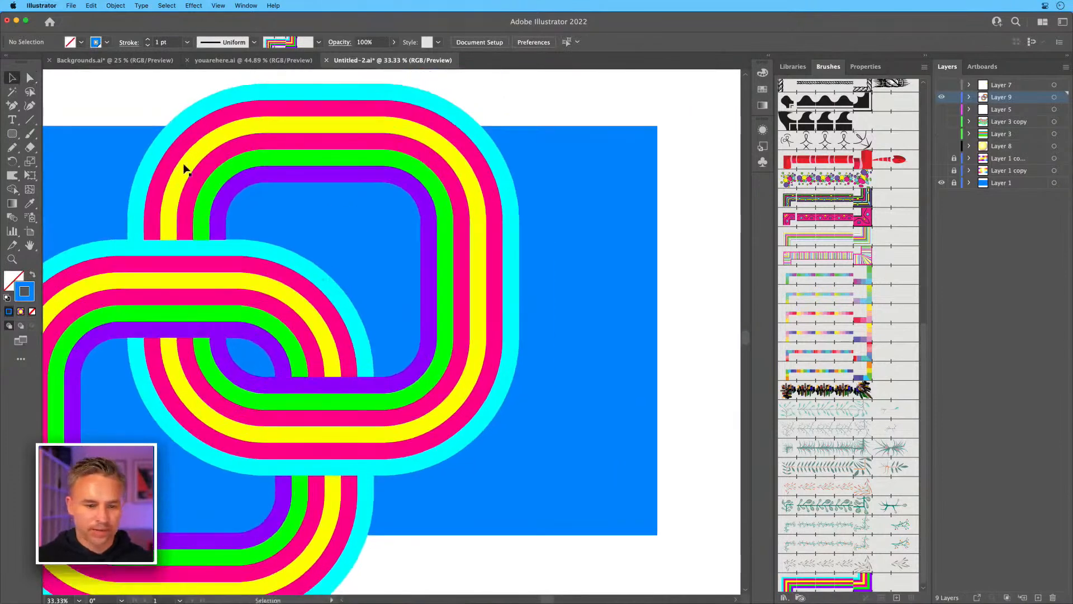
pyautogui.click(104, 277)
pyautogui.moveTo(104, 277); pyautogui.dragTo(592, 385)
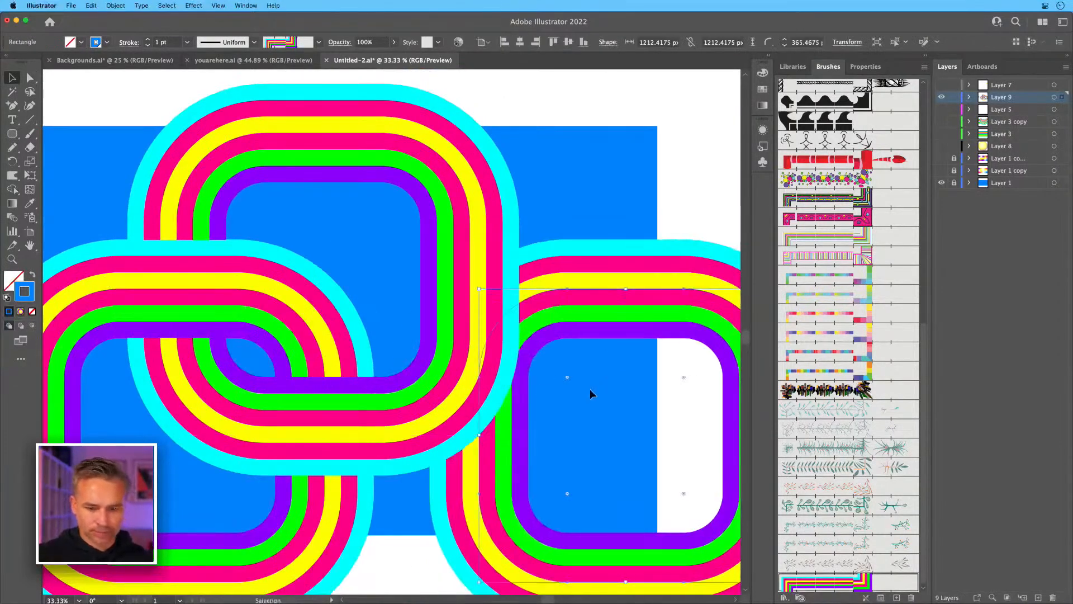
pyautogui.moveTo(568, 313); pyautogui.dragTo(468, 50)
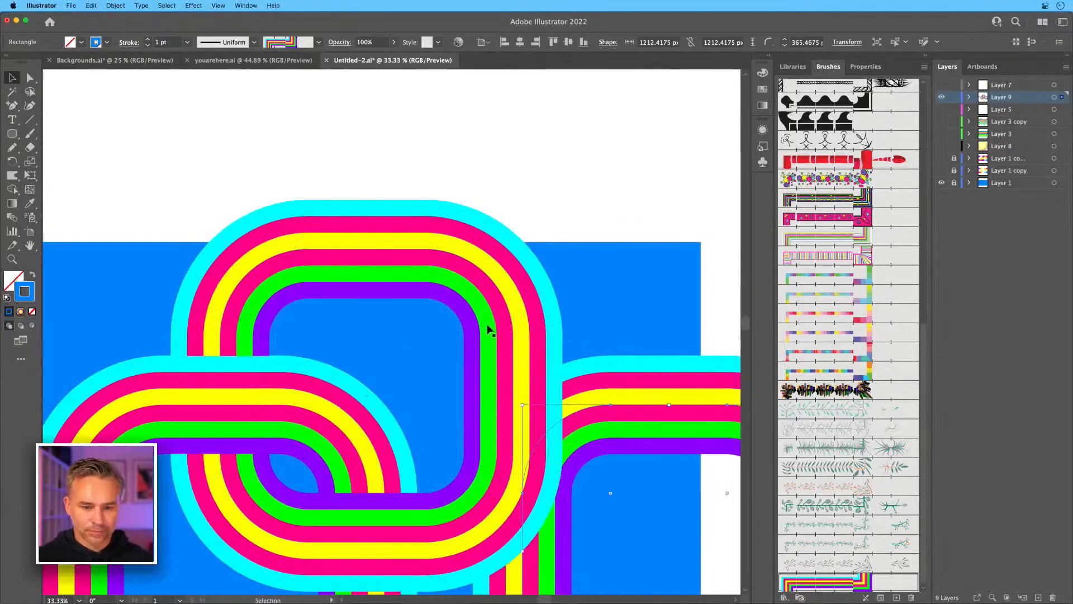
pyautogui.hscroll(5, 489, 330)
pyautogui.scroll(-5, 489, 330)
pyautogui.press('Delete')
# Duplicate the opened square and interlock the copy with it further up and right, at about X 2321 px, Y -8 px.
pyautogui.click(189, 119)
pyautogui.moveTo(187, 113); pyautogui.dragTo(535, 113)
pyautogui.moveTo(274, 180); pyautogui.dragTo(494, 307)
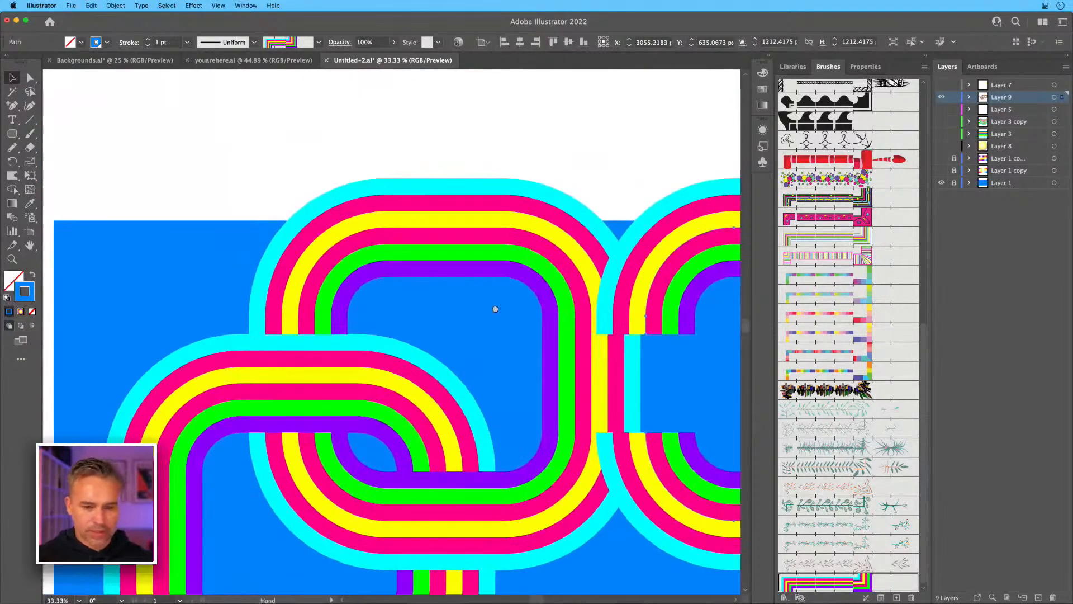
pyautogui.moveTo(669, 292); pyautogui.dragTo(483, 135)
pyautogui.hscroll(5, 565, 328)
pyautogui.scroll(-2, 565, 328)
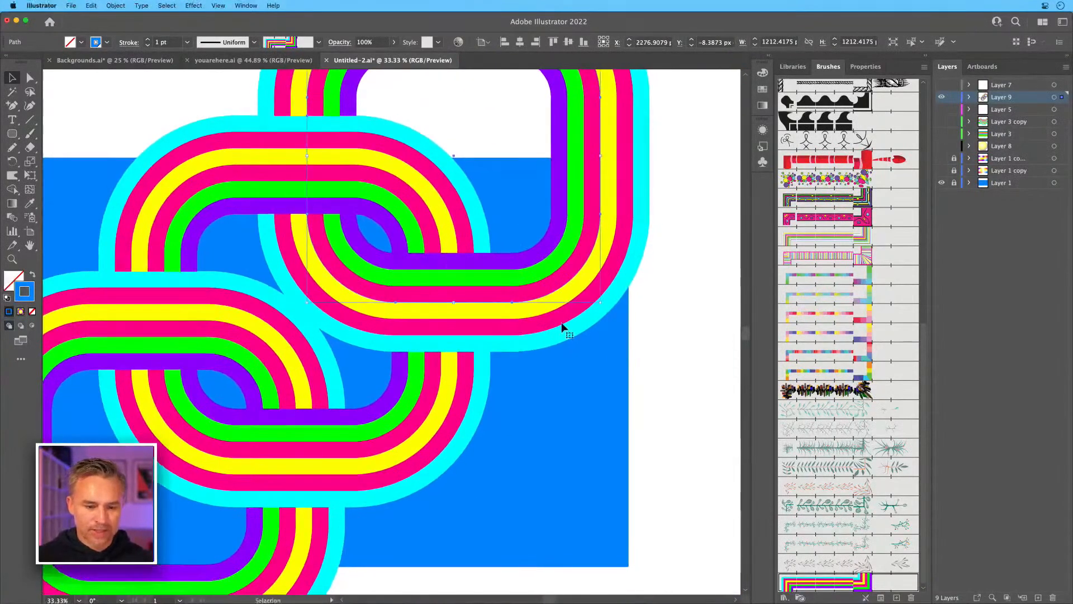
pyautogui.moveTo(447, 222); pyautogui.dragTo(579, 278)
pyautogui.moveTo(589, 328); pyautogui.dragTo(715, 269)
pyautogui.press('super+minus')
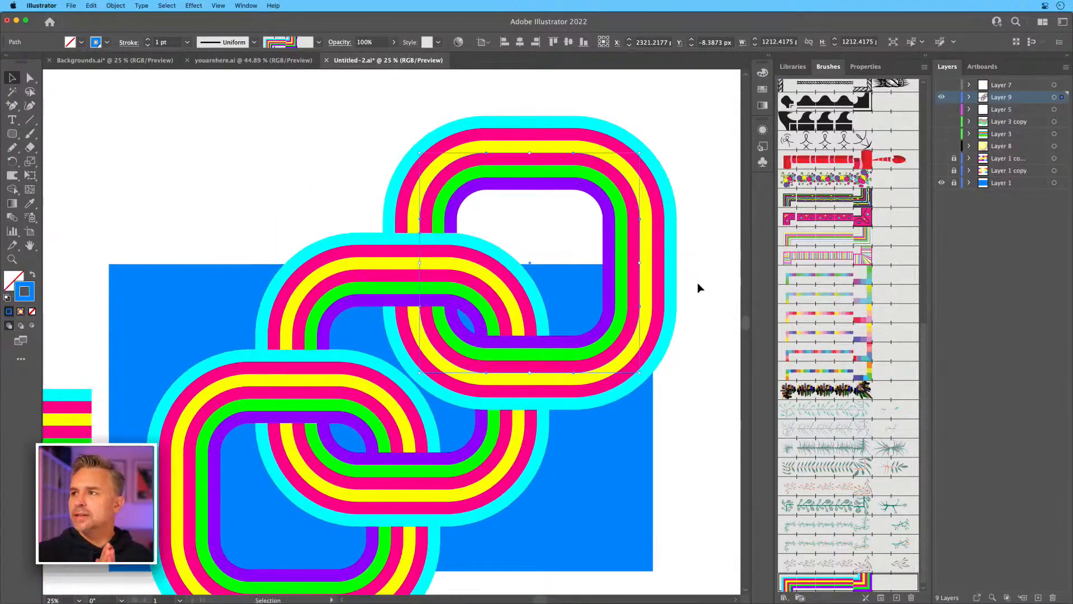
# Place copies of the striped square at the background's upper-left and lower-right corners, the latter at about X 2736 px, Y 1651 px.
pyautogui.moveTo(363, 271); pyautogui.dragTo(443, 179)
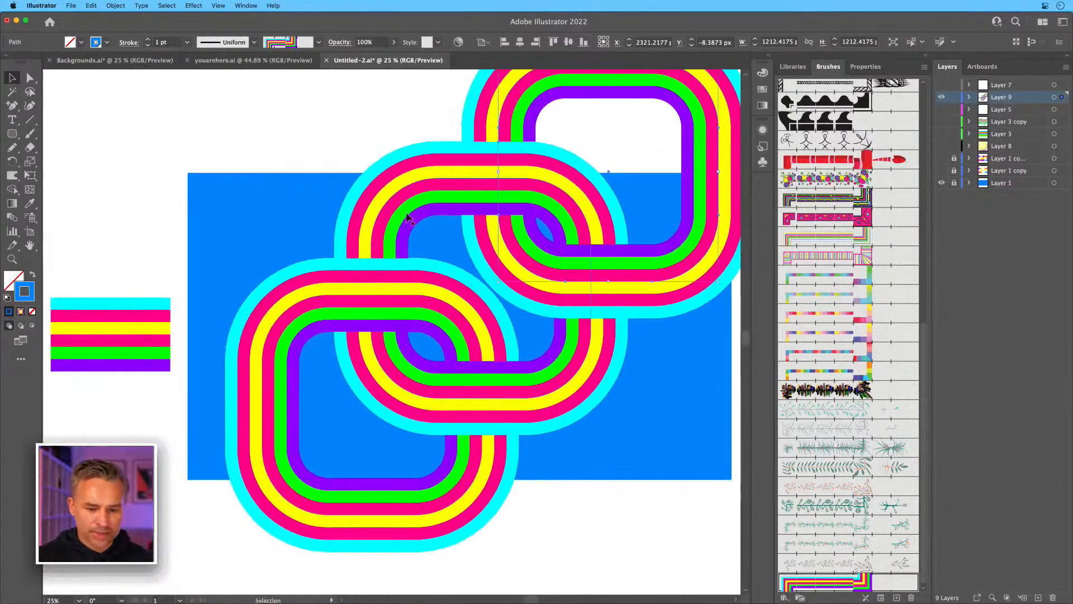
pyautogui.moveTo(305, 310); pyautogui.dragTo(254, 258)
pyautogui.moveTo(163, 275); pyautogui.dragTo(665, 464)
pyautogui.moveTo(592, 108); pyautogui.dragTo(596, 419)
pyautogui.moveTo(468, 347); pyautogui.dragTo(395, 347)
# Draw a horizontal striped path about 2027 px long across the lower squares and send it behind them.
pyautogui.press('p')
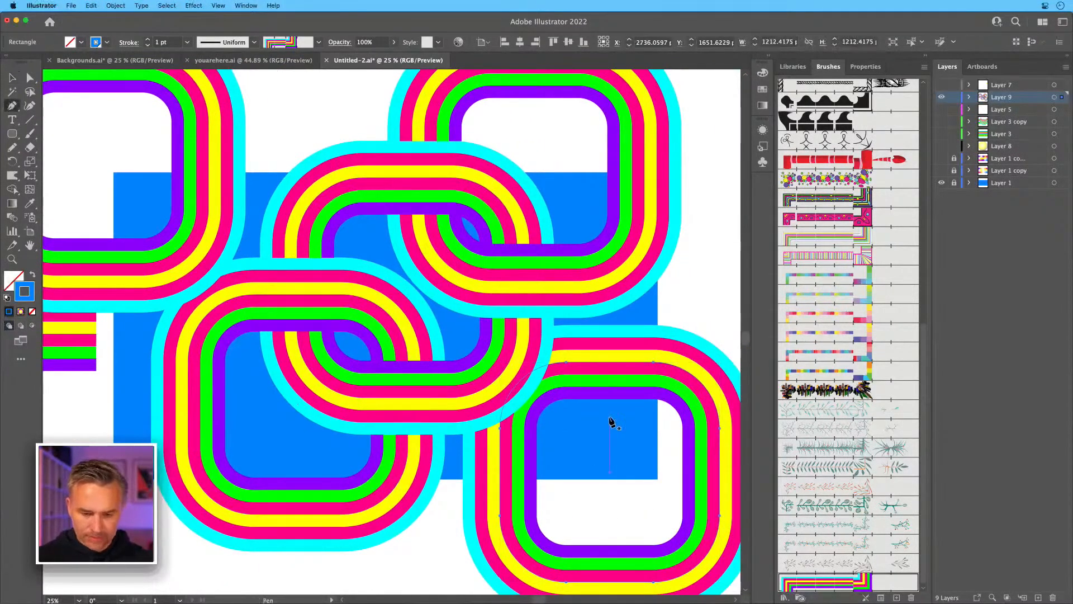
pyautogui.click(616, 427)
pyautogui.click(248, 426)
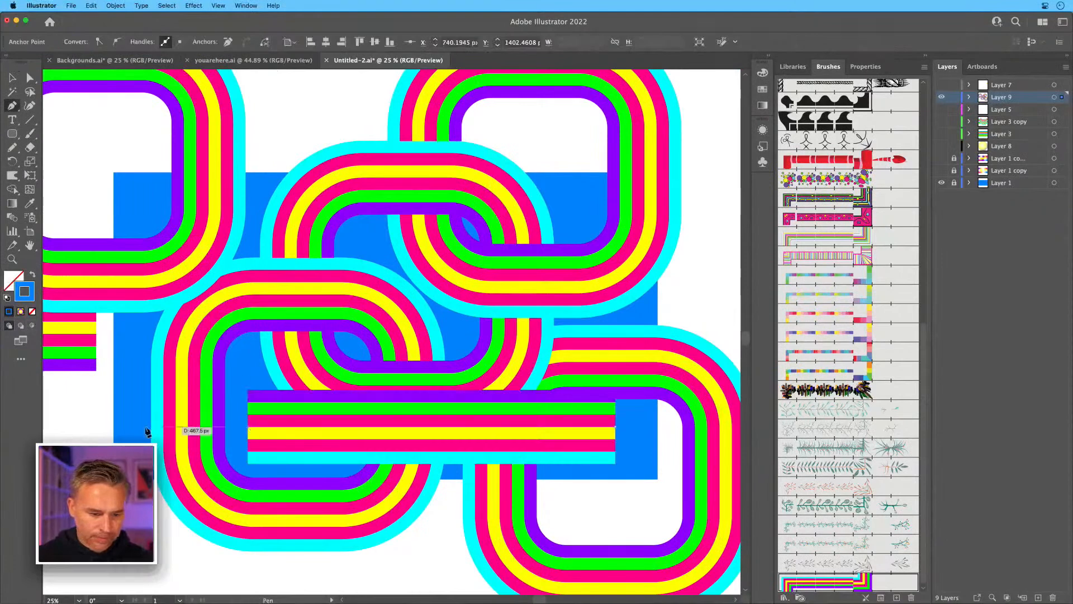
pyautogui.click(12, 79)
pyautogui.moveTo(349, 425); pyautogui.dragTo(288, 426)
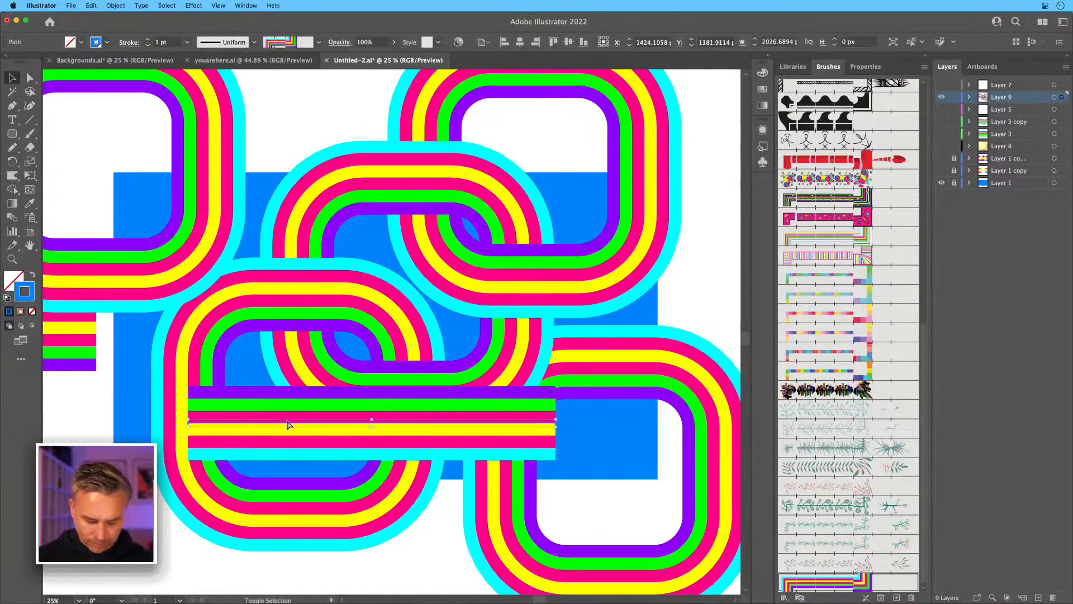
pyautogui.press('super+shift+bracketleft')
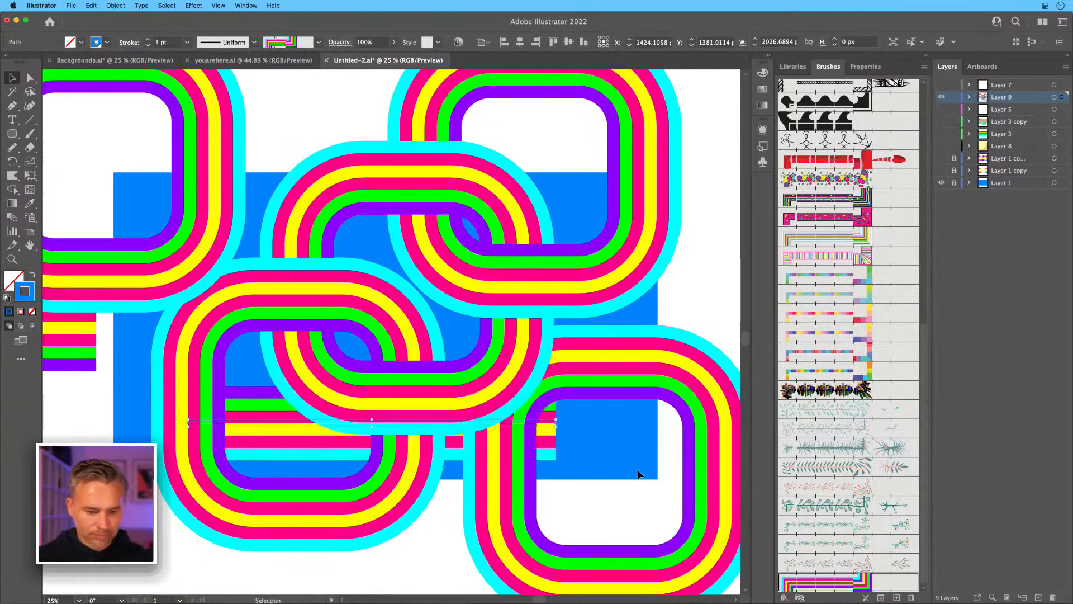
# Move the horizontal strip right to about X 1987 px so it reaches the background's right edge.
pyautogui.moveTo(554, 430); pyautogui.dragTo(664, 431)
pyautogui.press('super+z')
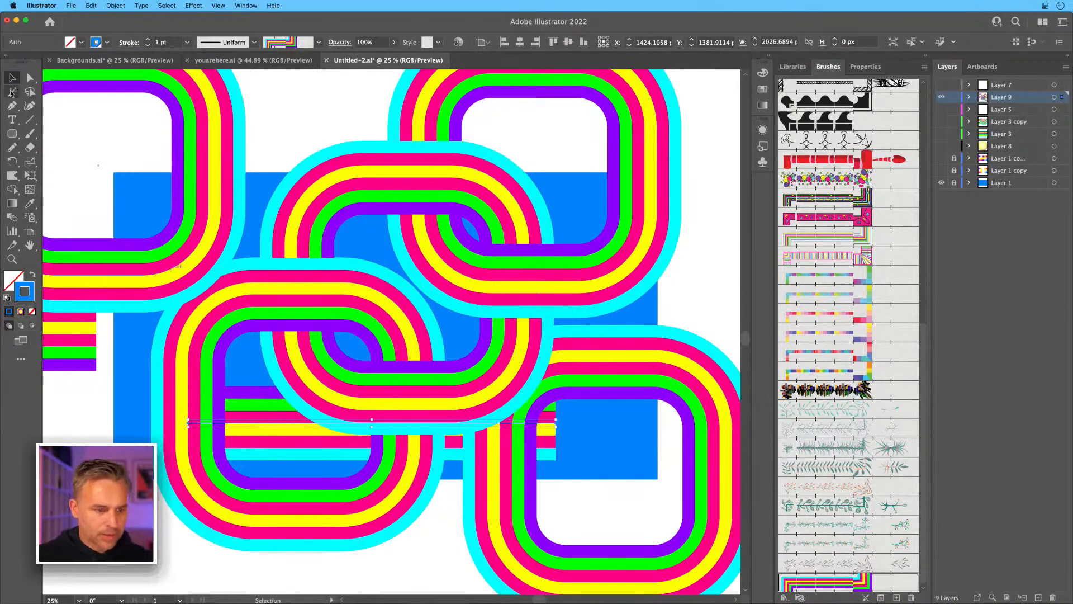
pyautogui.moveTo(557, 430); pyautogui.dragTo(657, 427)
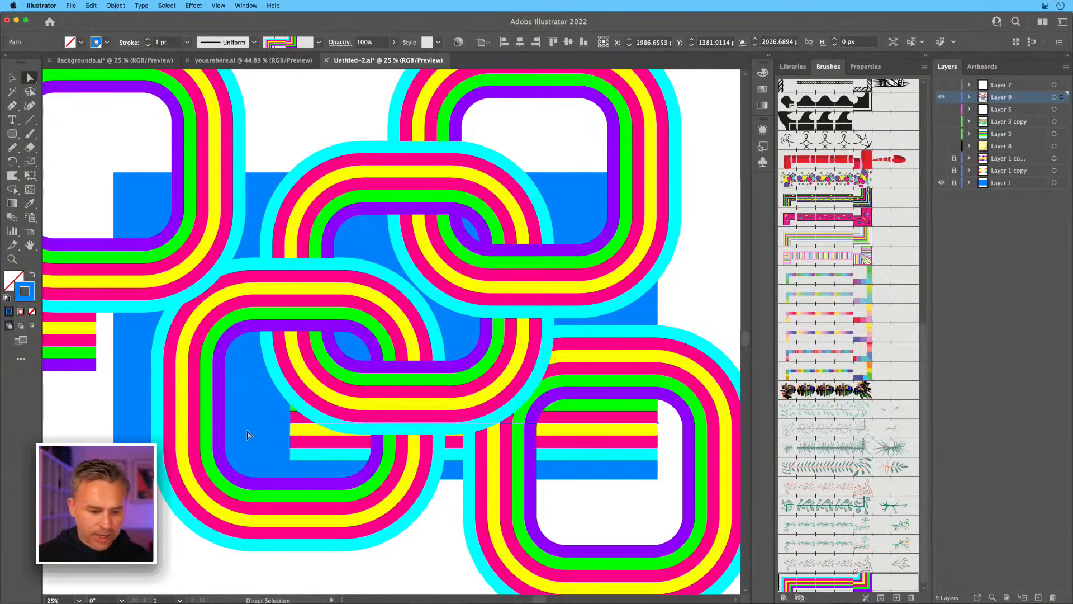
# Extend the strip's left end straight down to about Y 2533 px and round the new corner to about 371 px.
pyautogui.press('p')
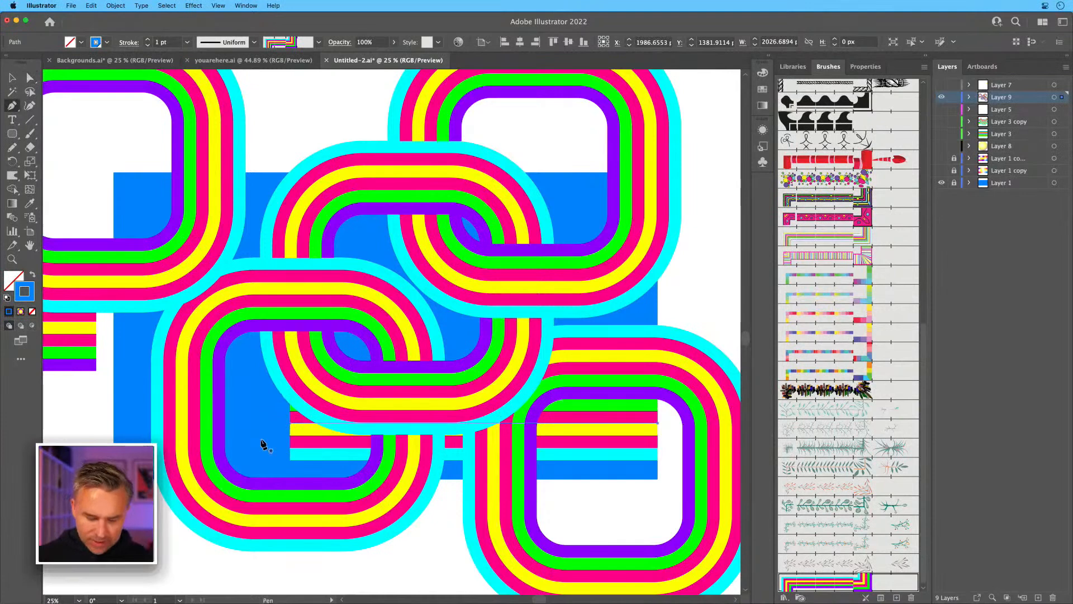
pyautogui.click(290, 429)
pyautogui.scroll(-5, 307, 468)
pyautogui.click(304, 472)
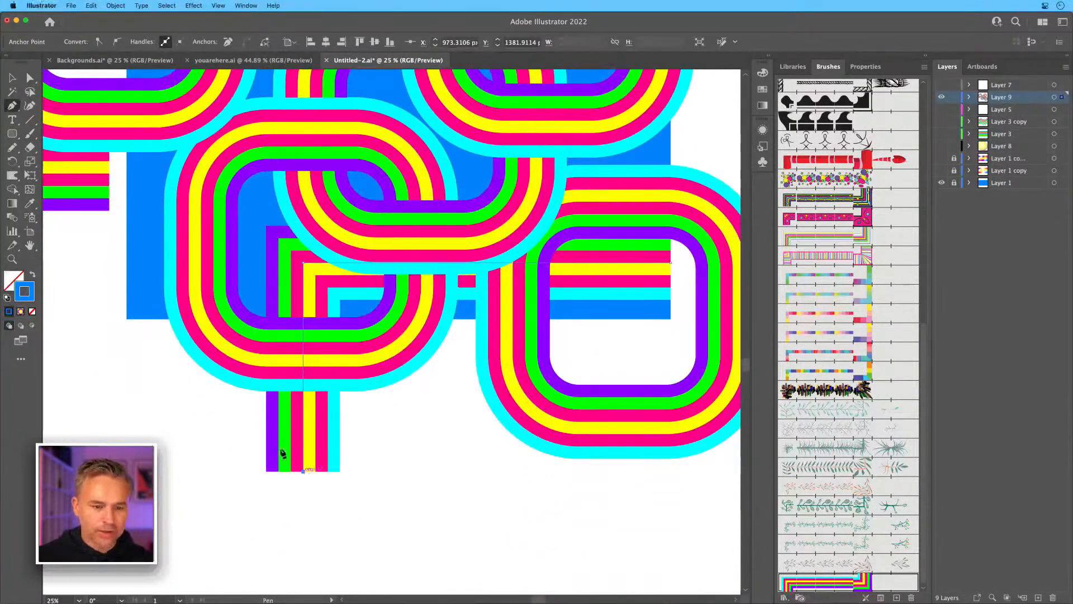
pyautogui.press('a')
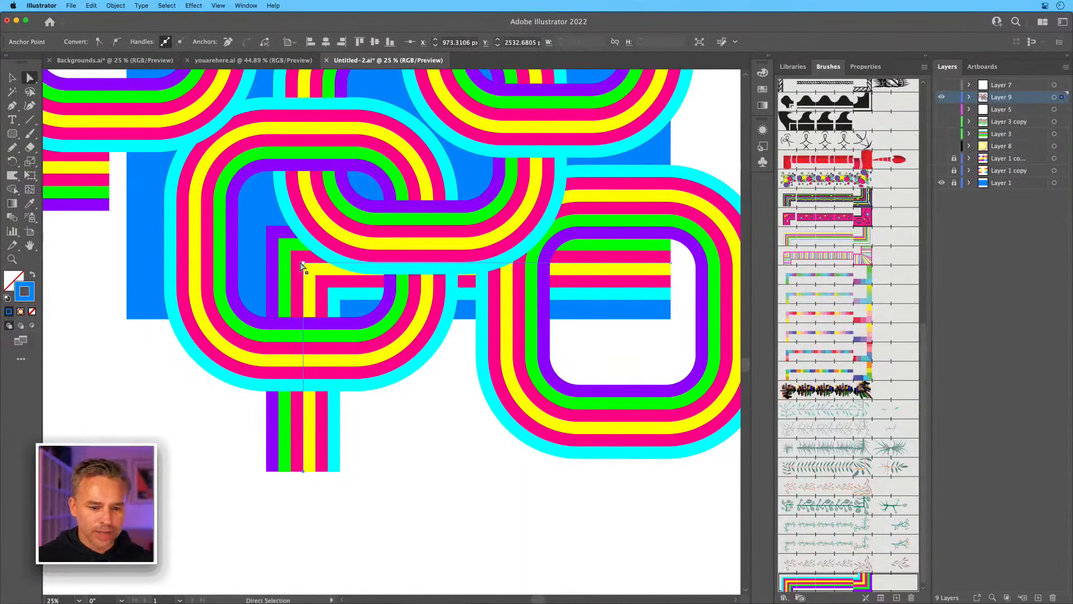
pyautogui.click(302, 263)
pyautogui.moveTo(311, 270); pyautogui.dragTo(375, 324)
# Duplicate the bent strip and rotate the copy about half a turn so its arms run left and up.
pyautogui.press('space')
pyautogui.moveTo(176, 179); pyautogui.dragTo(201, 331)
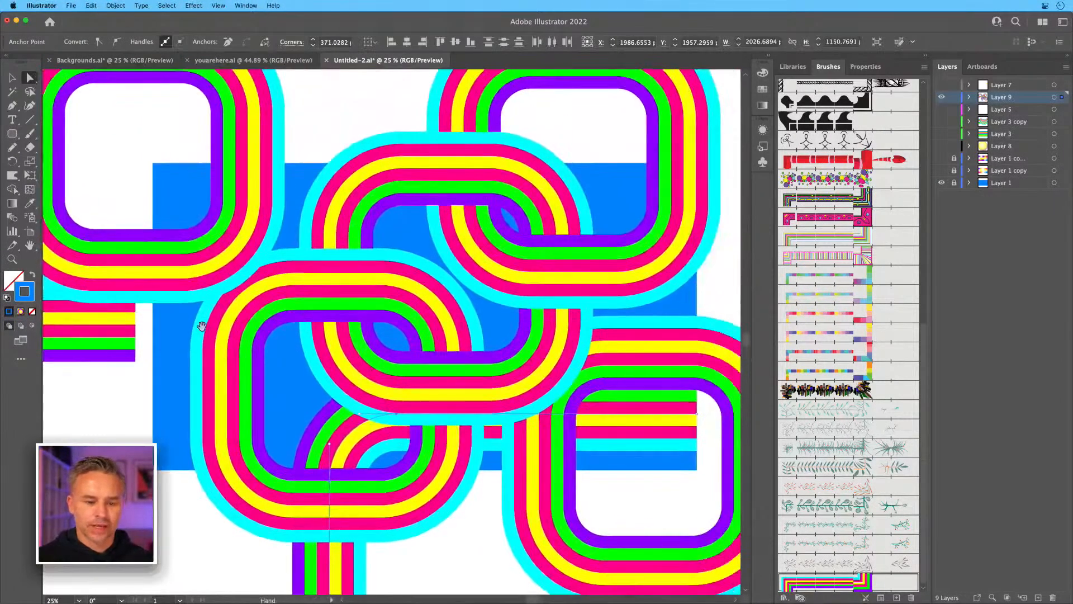
pyautogui.press('v')
pyautogui.moveTo(328, 430); pyautogui.dragTo(340, 148)
pyautogui.scroll(5, 336, 167)
pyautogui.moveTo(329, 233); pyautogui.dragTo(447, 309)
pyautogui.scroll(-5, 424, 156)
pyautogui.moveTo(424, 146); pyautogui.dragTo(240, 369)
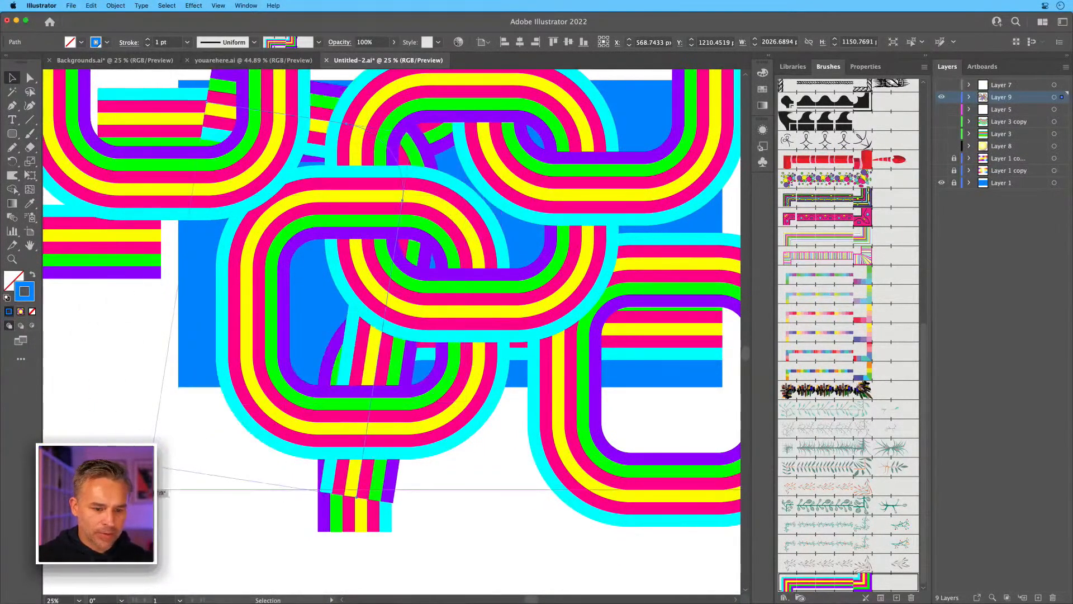
# Position the rotated strips at the upper left and along the left side, the latter at about X -168 px, Y 755 px.
pyautogui.hscroll(-5, 383, 233)
pyautogui.moveTo(383, 233); pyautogui.dragTo(307, 317)
pyautogui.moveTo(272, 469); pyautogui.dragTo(123, 424)
pyautogui.moveTo(252, 434); pyautogui.dragTo(180, 443)
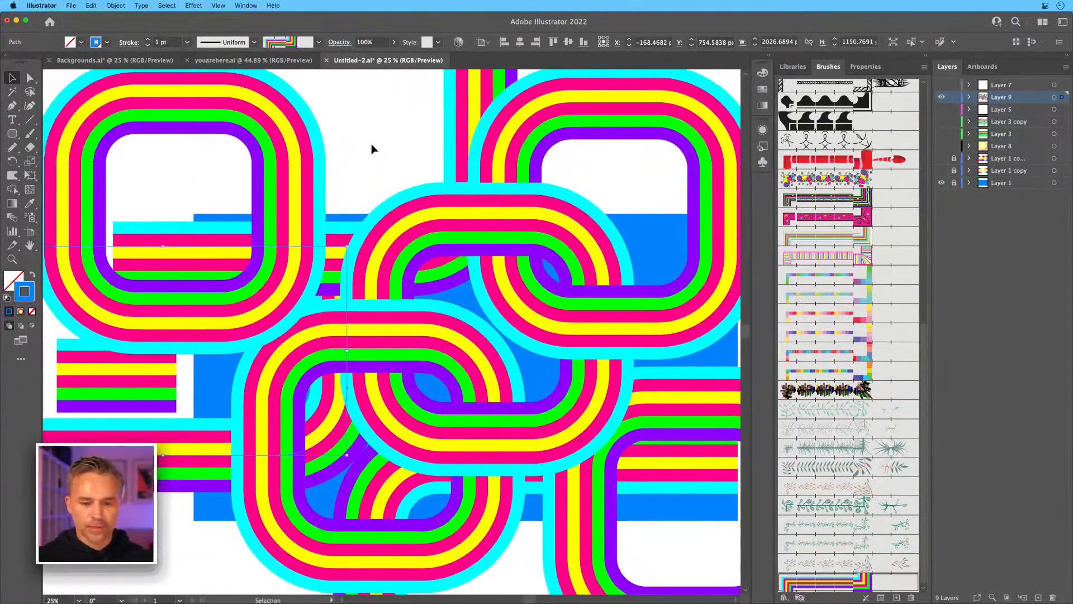
pyautogui.click(371, 151)
# Duplicate the upper-left bent strip horizontally so the copy runs behind the upper-right square.
pyautogui.moveTo(344, 246); pyautogui.dragTo(229, 305)
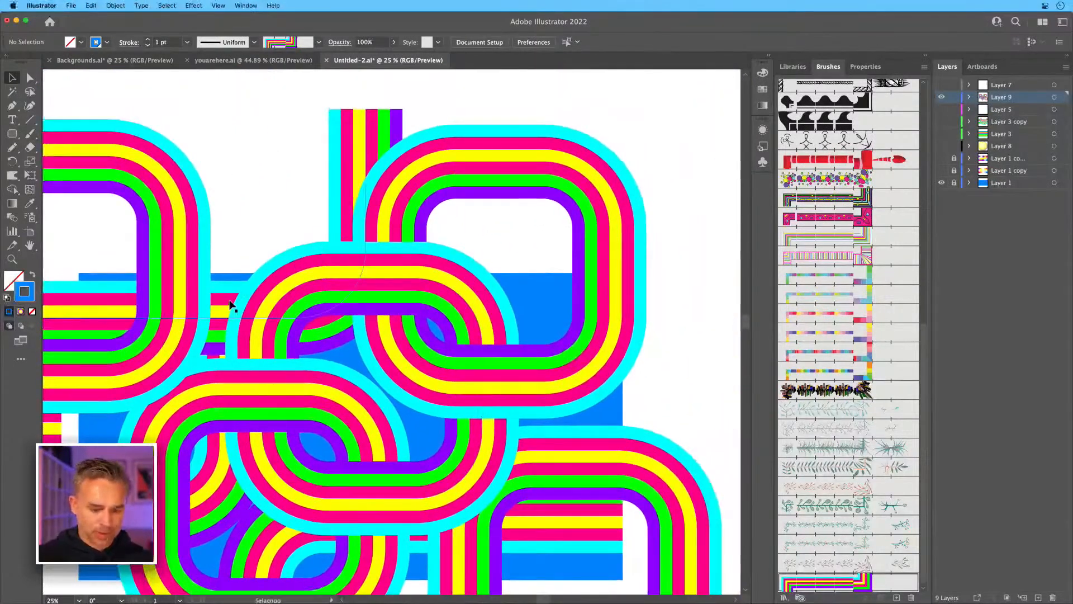
pyautogui.press('super+v')
pyautogui.press('super+z')
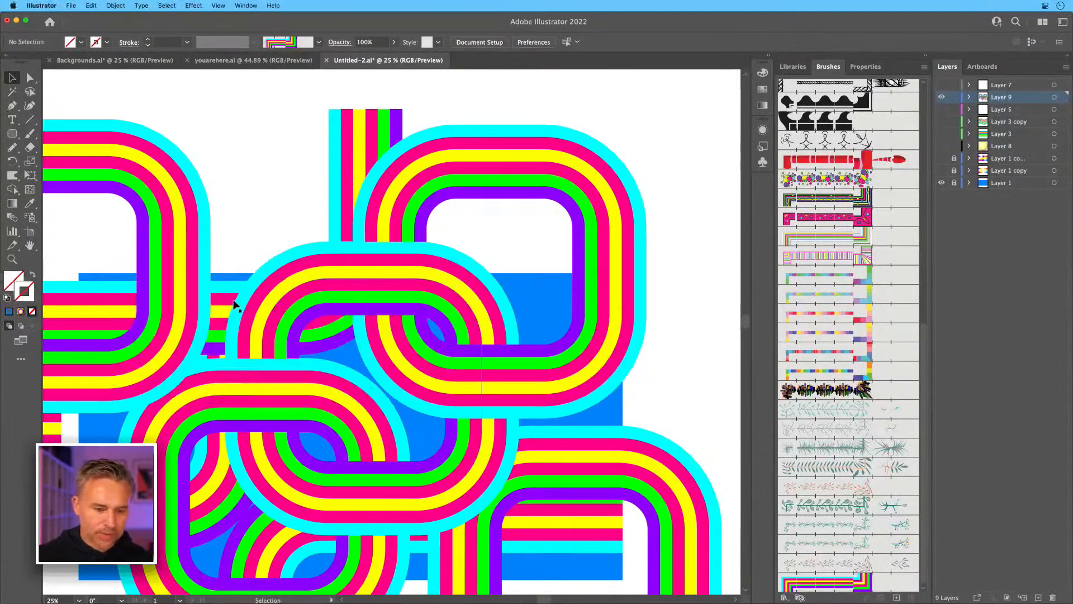
pyautogui.click(219, 306)
pyautogui.moveTo(219, 307); pyautogui.dragTo(646, 330)
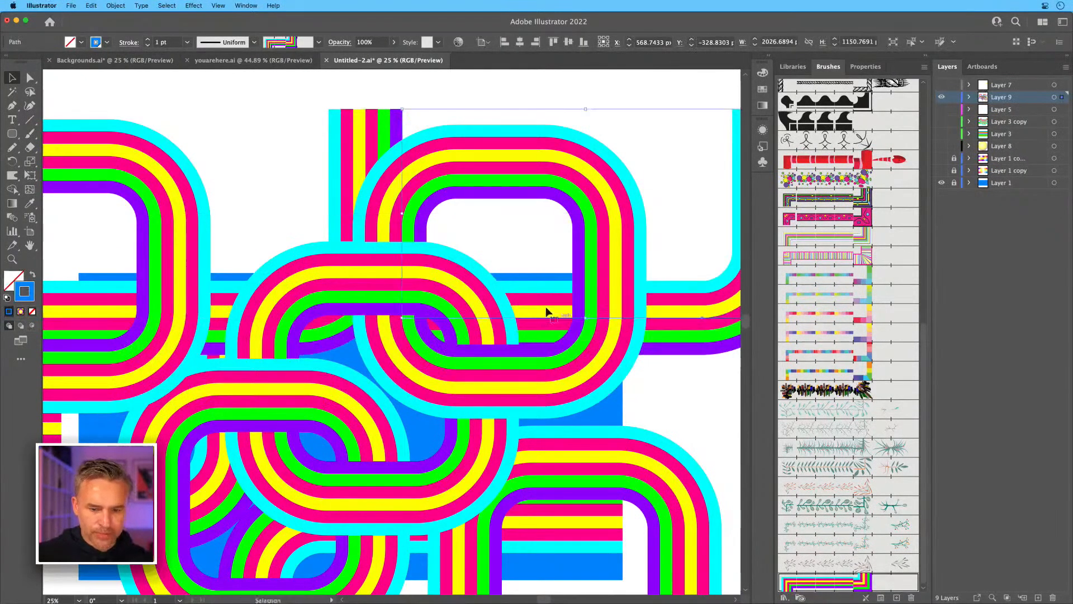
# Deselect everything, preview the striped artwork full screen and return to the editing view.
pyautogui.click(290, 191)
pyautogui.hotkey('shift', 'f')
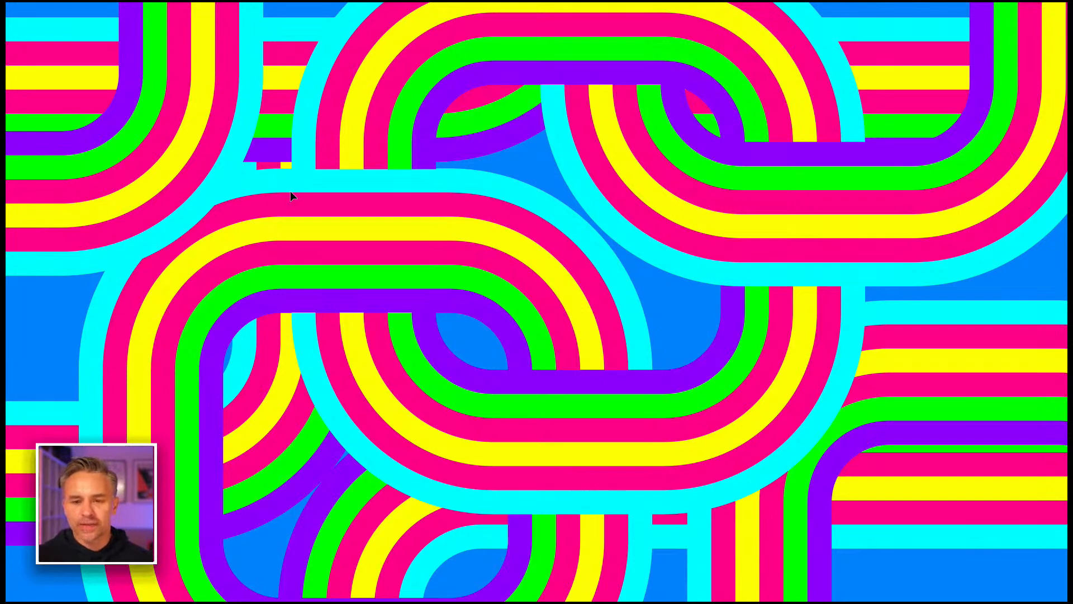
pyautogui.press('Escape')
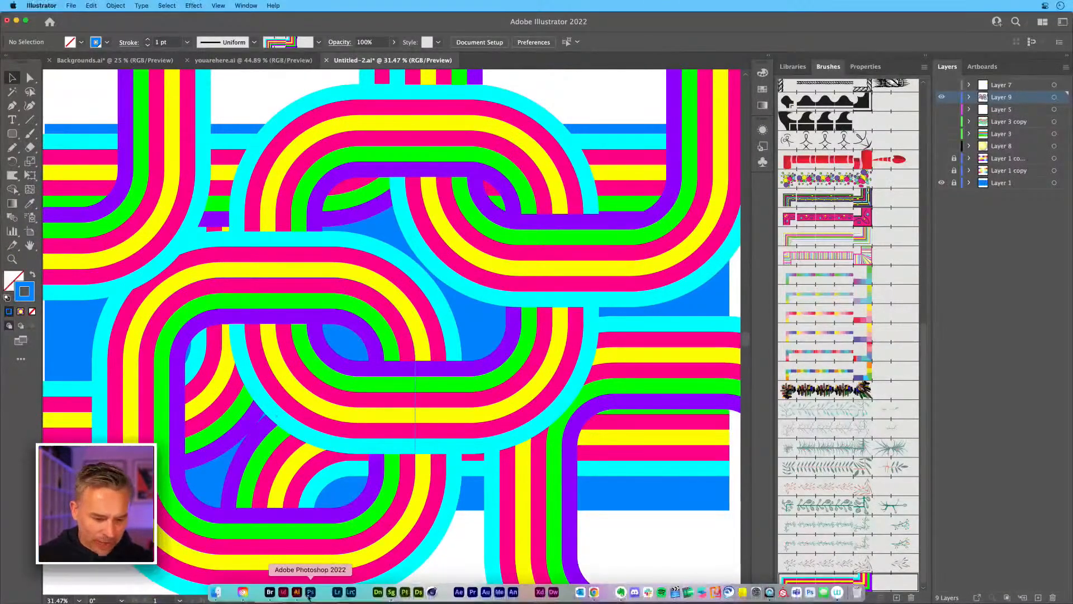
# Switch to Photoshop and choose the Soft Round preset for the Brush tool.
pyautogui.click(310, 593)
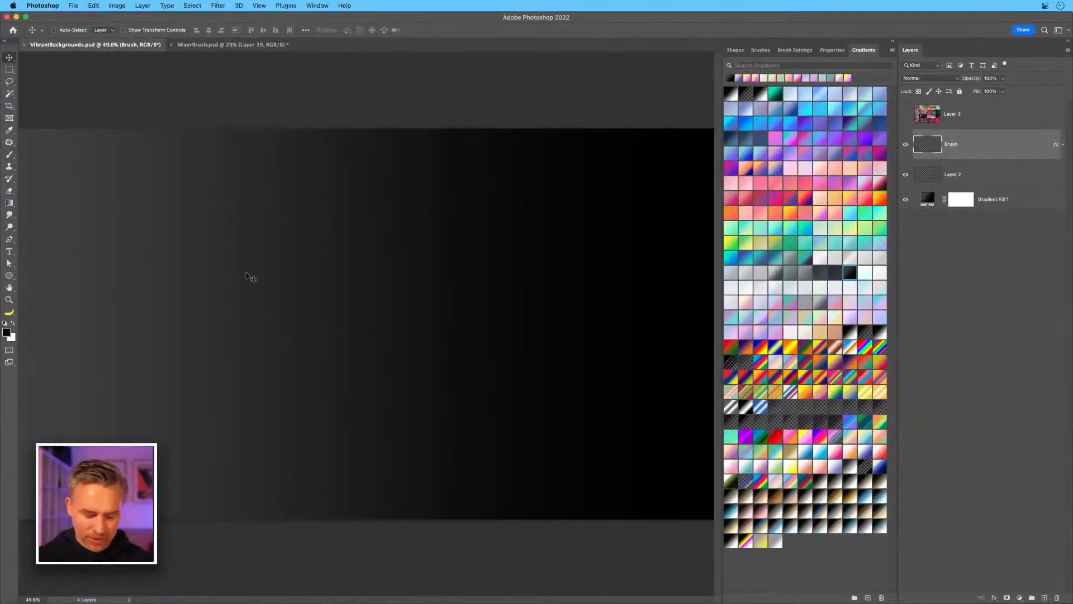
pyautogui.click(9, 155)
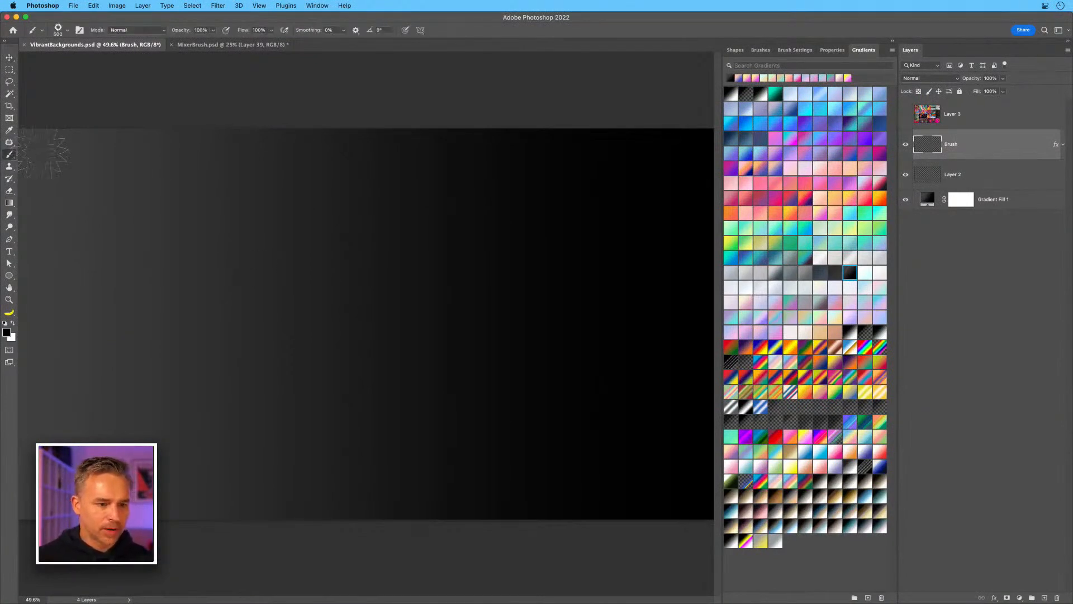
pyautogui.click(65, 33)
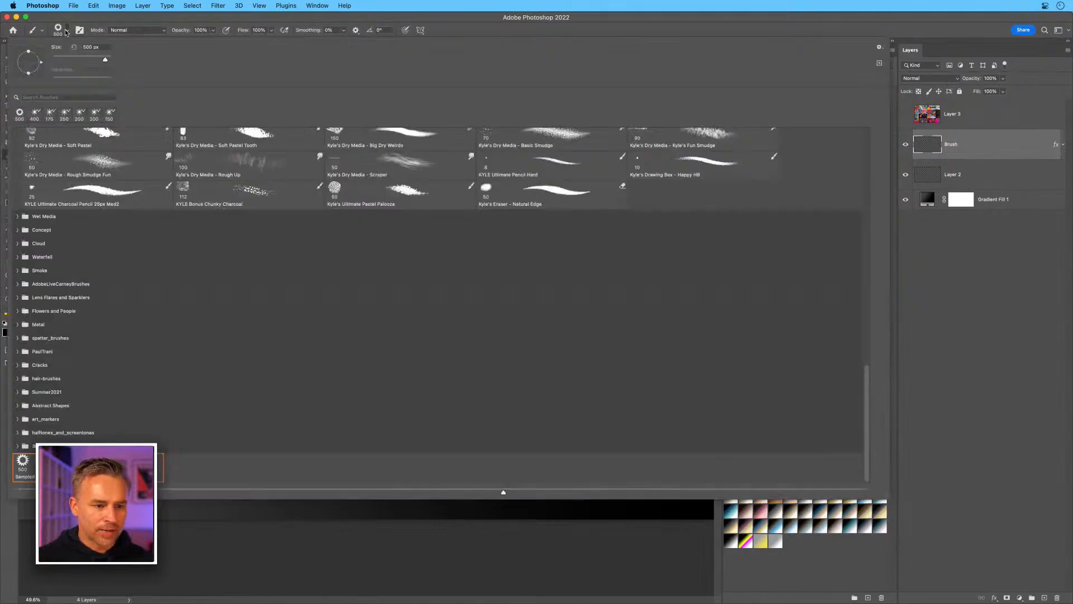
pyautogui.scroll(10, 91, 160)
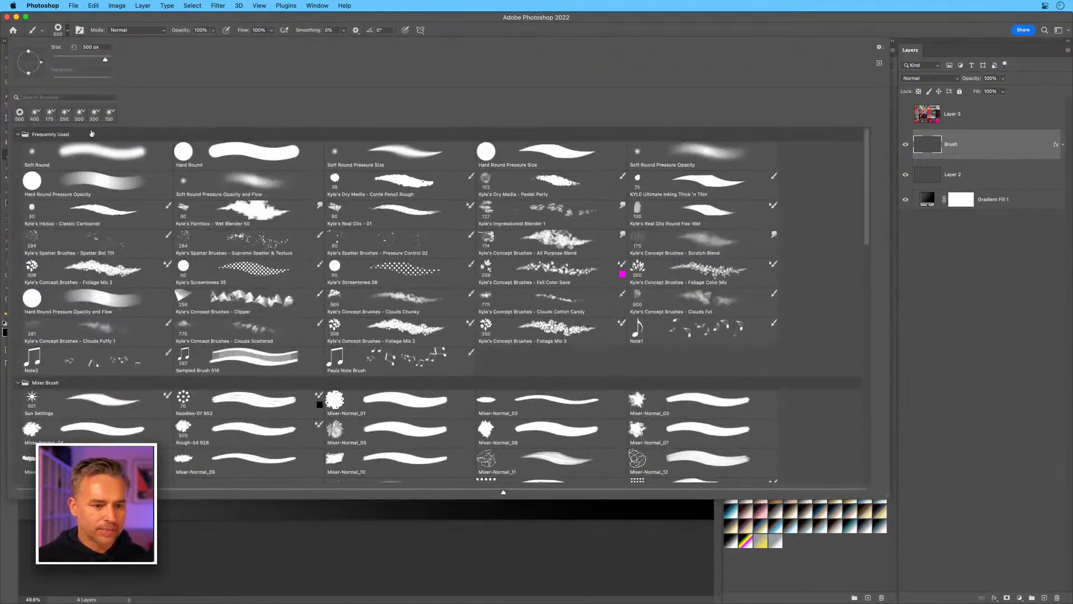
pyautogui.doubleClick(91, 148)
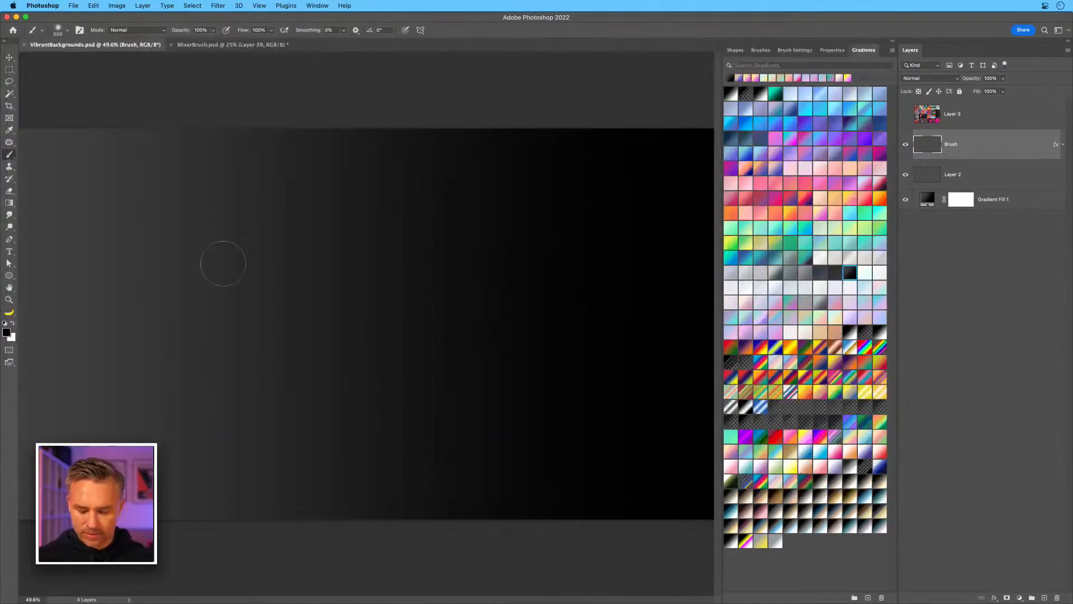
# Set the brush size to 300 px and hand-letter "THA" across the canvas on the Brush layer.
pyautogui.press('super+plus')
pyautogui.press('super+plus')
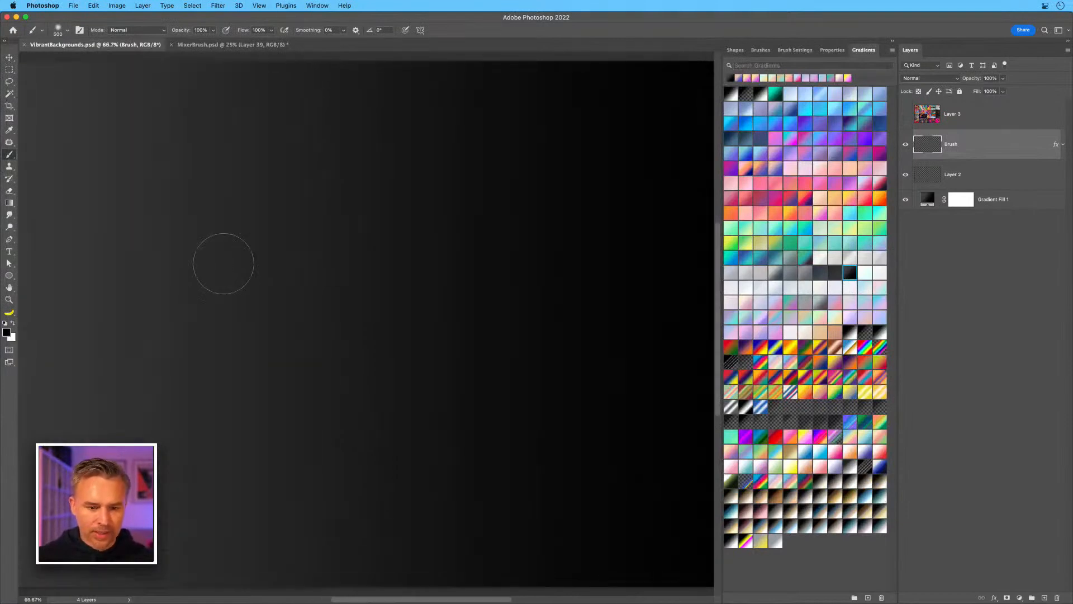
pyautogui.press('[')
pyautogui.press('[')
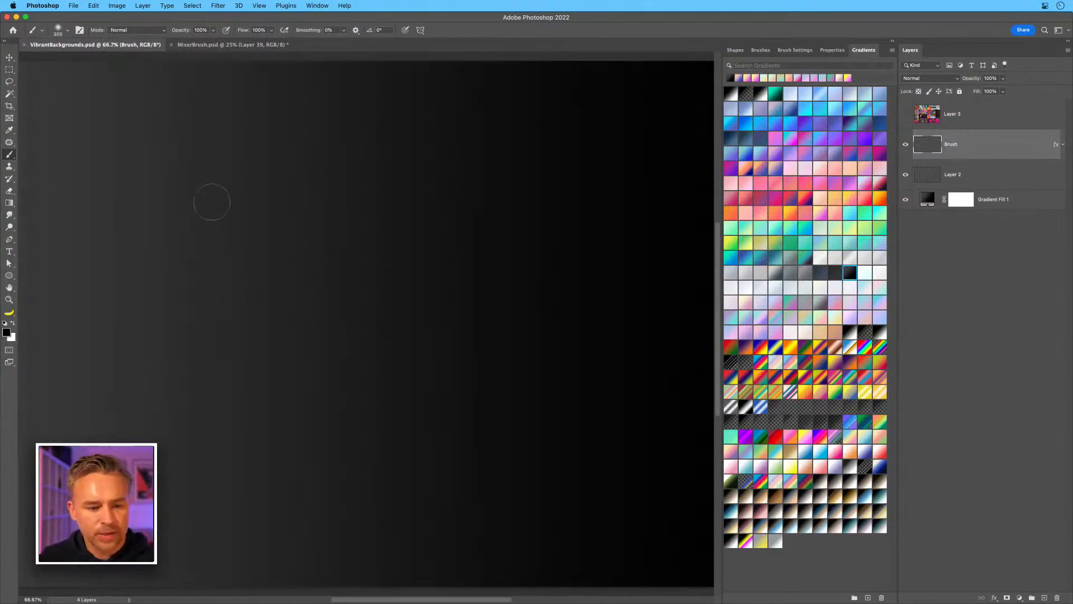
pyautogui.moveTo(211, 204); pyautogui.dragTo(274, 389)
pyautogui.moveTo(134, 217); pyautogui.dragTo(316, 147)
pyautogui.moveTo(286, 195)
pyautogui.mouseDown()
pyautogui.moveTo(290, 215)
pyautogui.moveTo(487, 383)
pyautogui.moveTo(486, 220)
pyautogui.moveTo(605, 360)
pyautogui.mouseUp()
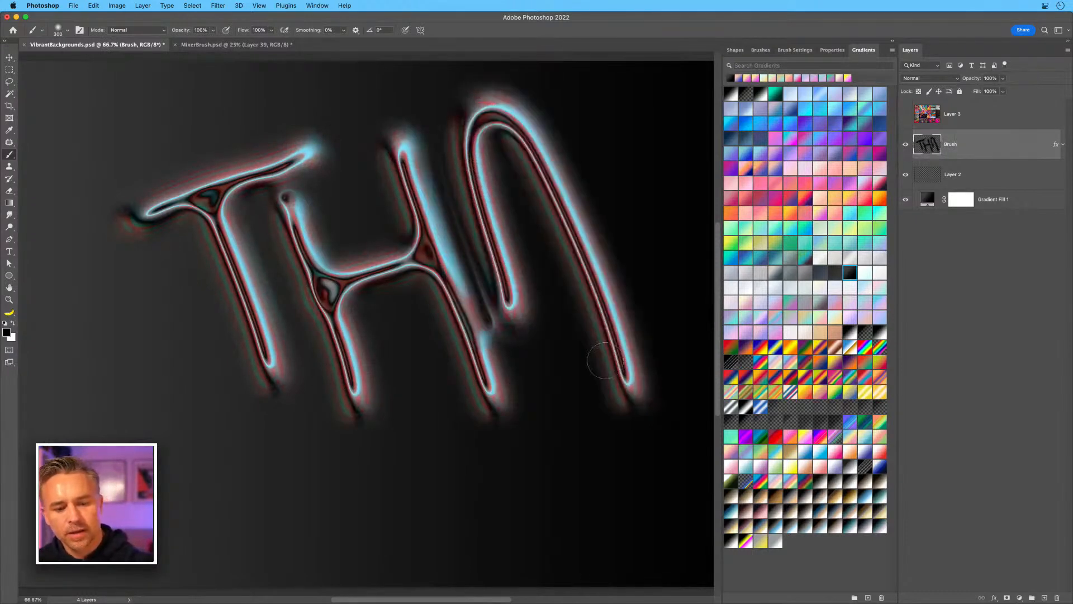
pyautogui.moveTo(487, 228); pyautogui.dragTo(597, 211)
# Move the lettering toward the canvas's left edge and paint "N" and "K" to complete the word "THANK".
pyautogui.press('super+minus')
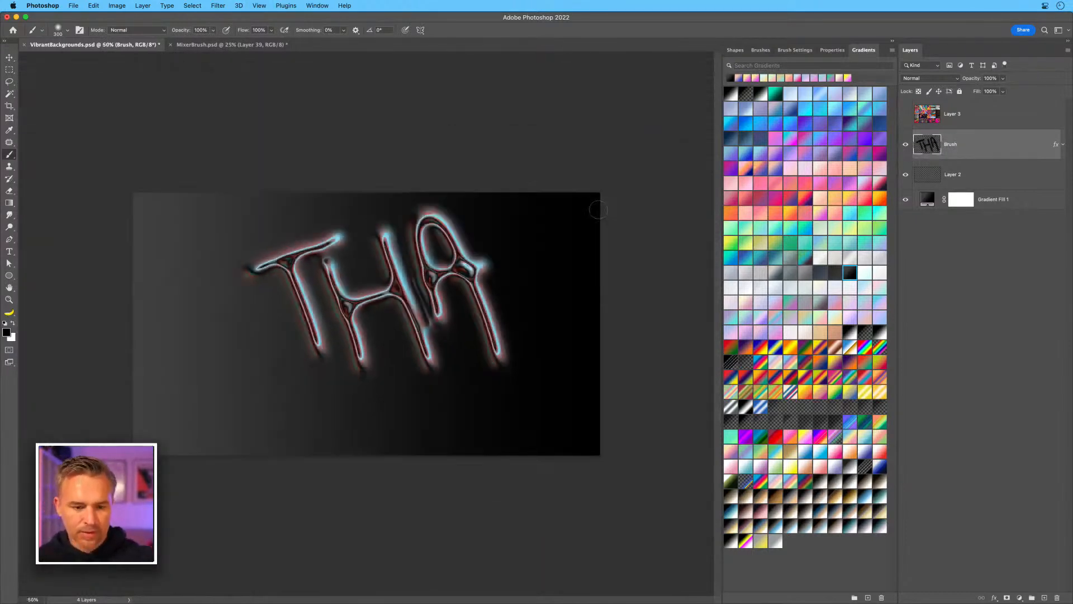
pyautogui.click(10, 57)
pyautogui.moveTo(441, 324)
pyautogui.mouseDown()
pyautogui.moveTo(343, 348)
pyautogui.moveTo(361, 345)
pyautogui.mouseUp()
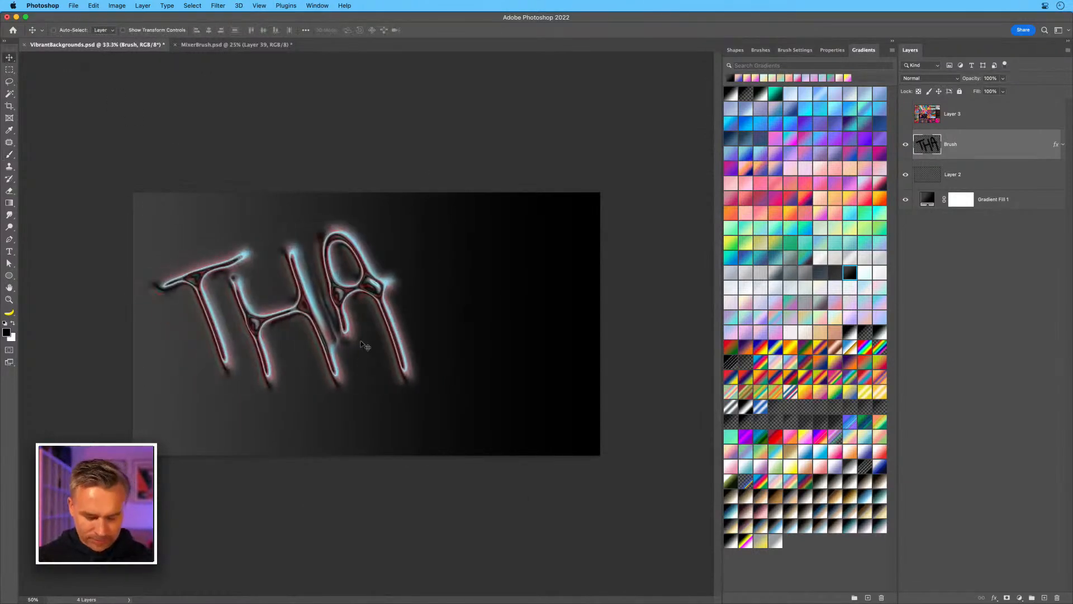
pyautogui.press('b')
pyautogui.moveTo(399, 244)
pyautogui.mouseDown()
pyautogui.moveTo(434, 344)
pyautogui.moveTo(401, 238)
pyautogui.moveTo(504, 332)
pyautogui.moveTo(447, 225)
pyautogui.mouseUp()
pyautogui.moveTo(483, 213); pyautogui.dragTo(531, 350)
pyautogui.moveTo(538, 220)
pyautogui.mouseDown()
pyautogui.moveTo(508, 257)
pyautogui.moveTo(574, 301)
pyautogui.mouseUp()
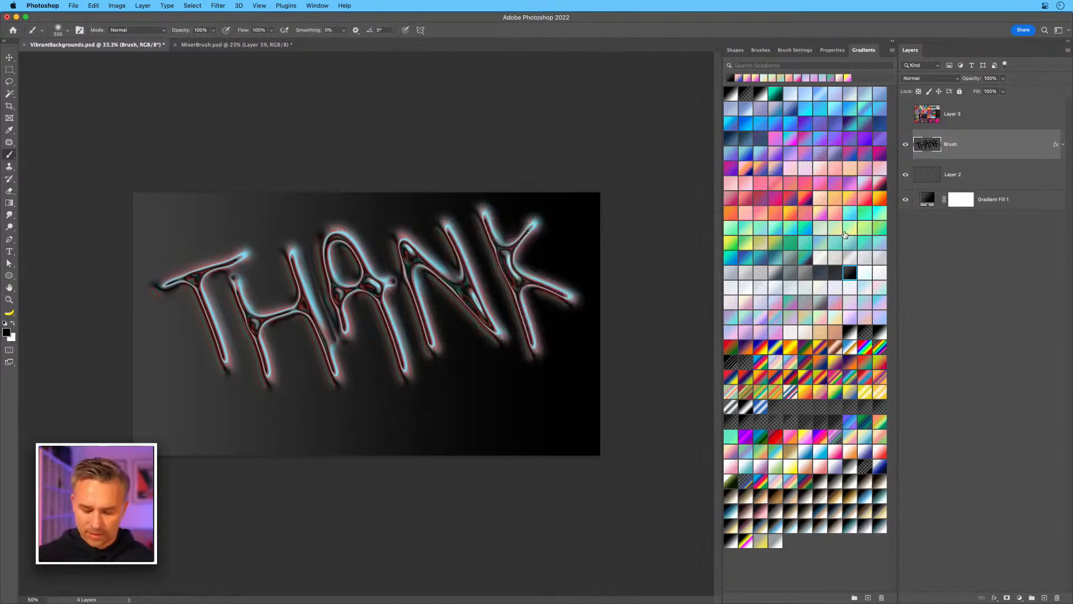
# Create an empty copy of the Brush layer with the same layer effects and hide the "THANK" layer.
pyautogui.press('super+j')
pyautogui.press('super+a')
pyautogui.press('BackSpace')
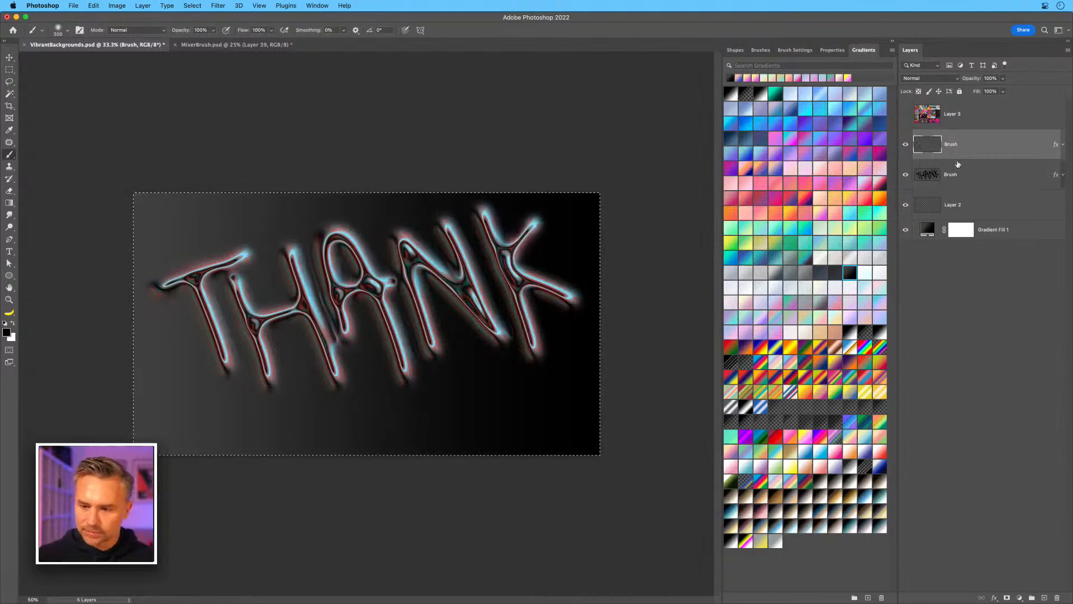
pyautogui.press('super+d')
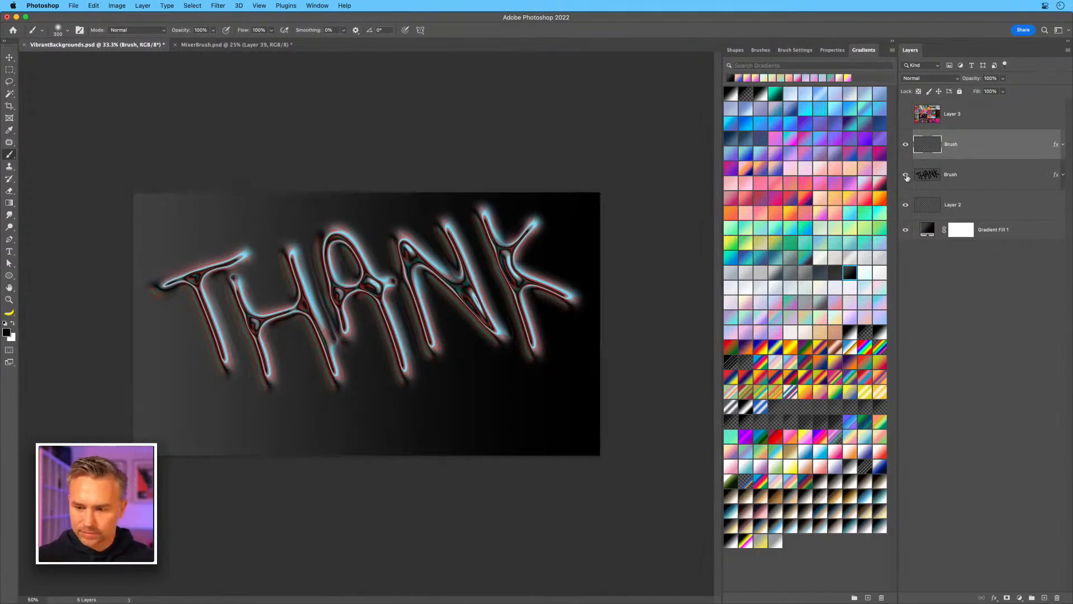
pyautogui.click(906, 175)
# Hand-letter "You!" across the middle of the canvas on the empty Brush layer.
pyautogui.moveTo(241, 245)
pyautogui.mouseDown()
pyautogui.moveTo(305, 274)
pyautogui.moveTo(268, 349)
pyautogui.mouseUp()
pyautogui.moveTo(374, 281)
pyautogui.mouseDown()
pyautogui.moveTo(390, 302)
pyautogui.moveTo(407, 291)
pyautogui.moveTo(482, 336)
pyautogui.mouseUp()
pyautogui.click(415, 272)
pyautogui.moveTo(475, 222); pyautogui.dragTo(501, 301)
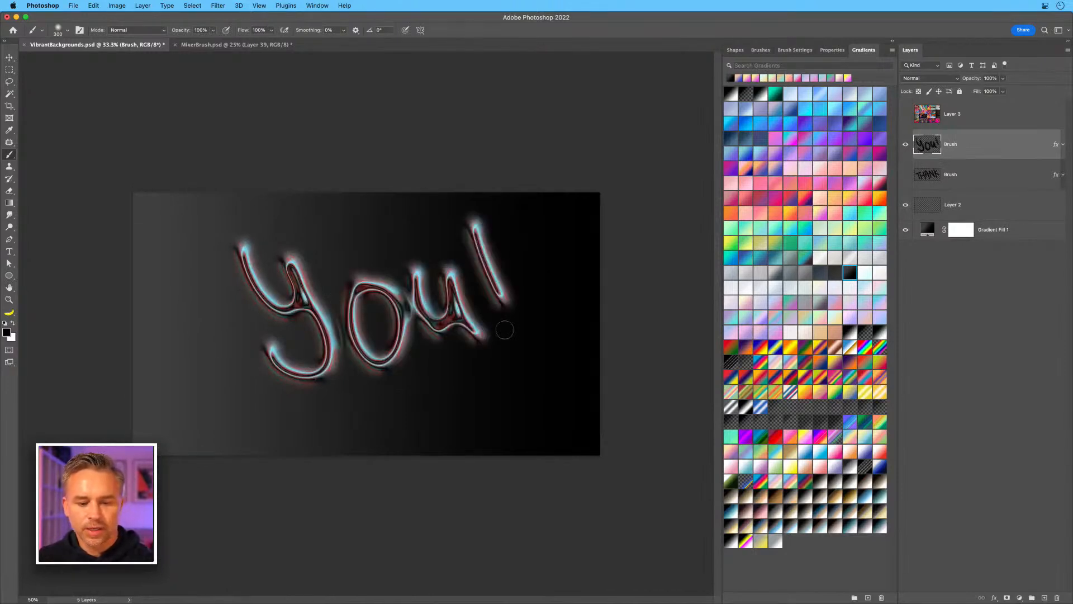
pyautogui.click(512, 326)
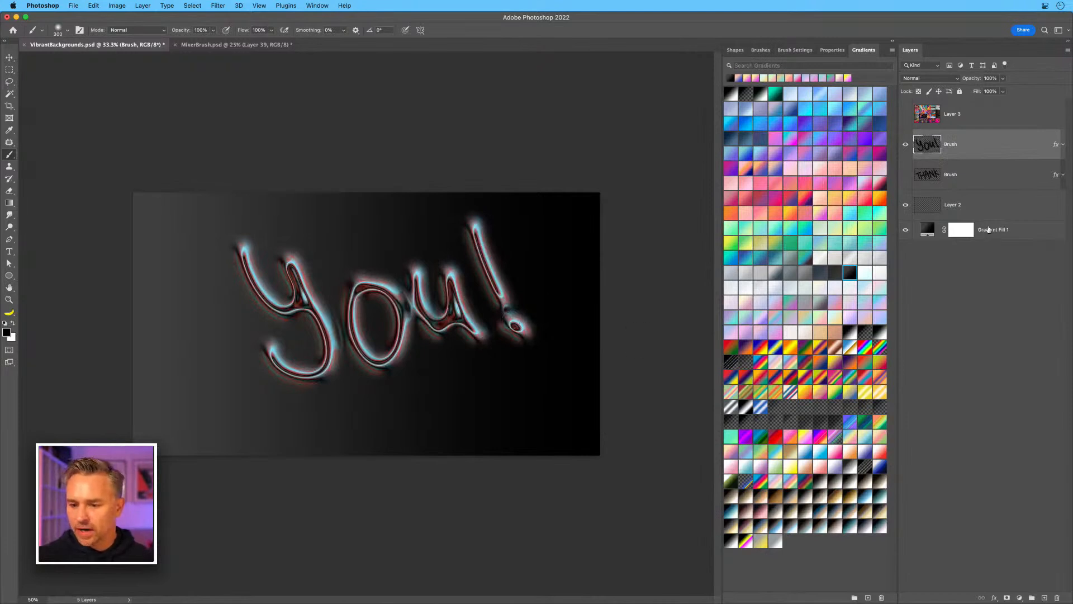
# Apply a green-to-yellow gradient preset to the Gradient Fill 1 layer.
pyautogui.click(988, 229)
pyautogui.click(748, 245)
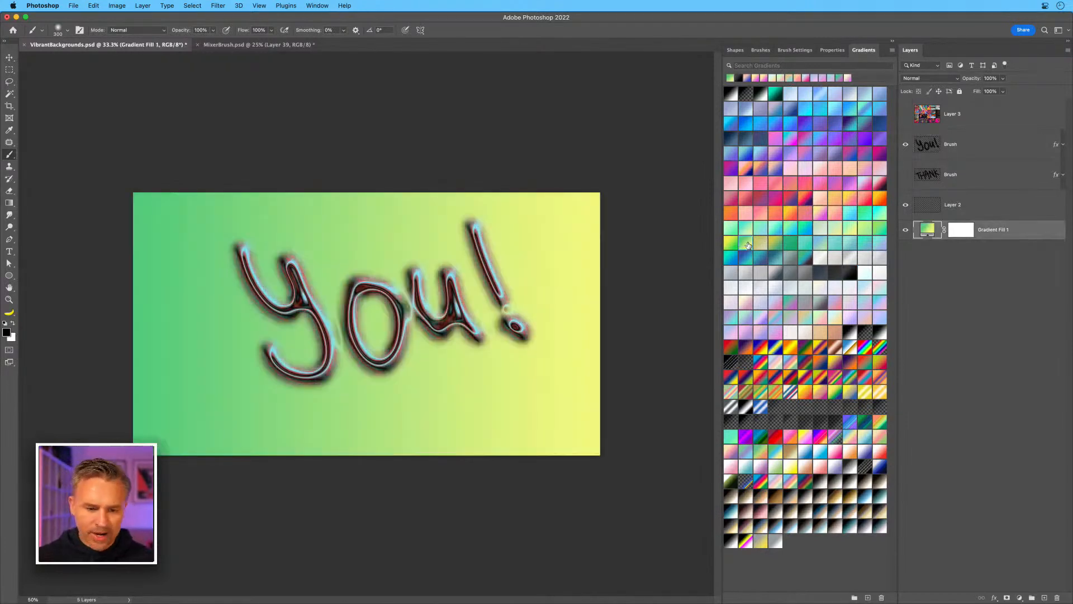
# Show the hidden "THANK" layer and make it the active layer.
pyautogui.click(905, 175)
pyautogui.click(929, 180)
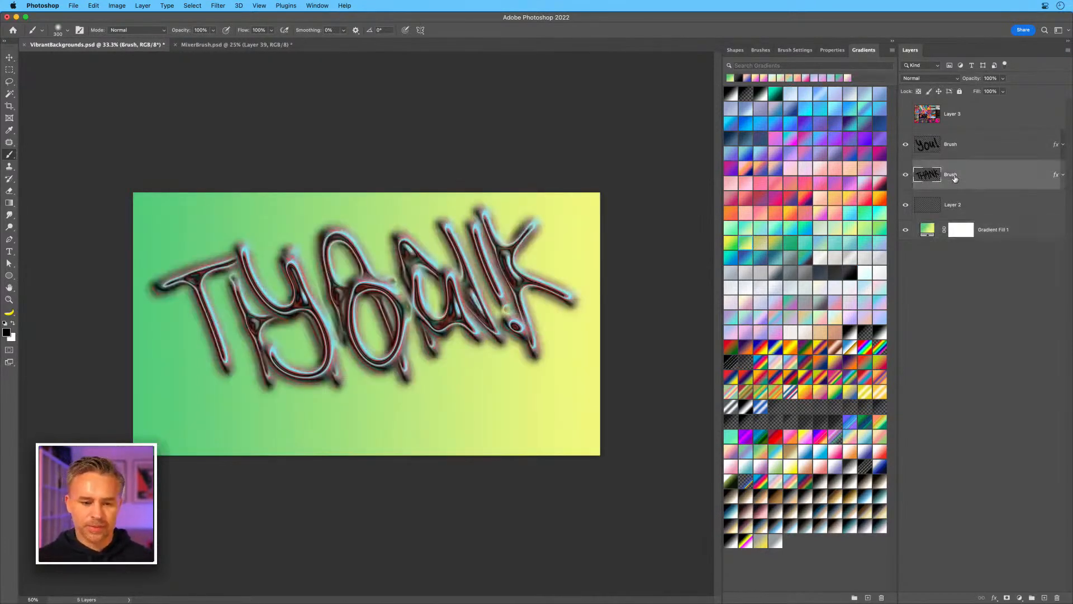
pyautogui.press('super+plus')
pyautogui.press('super+plus')
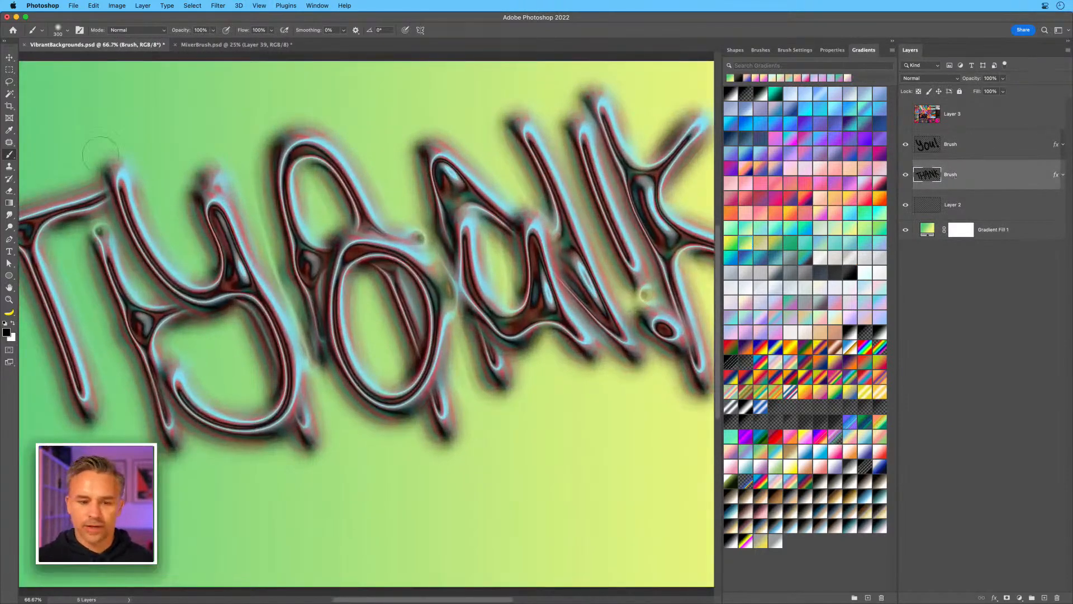